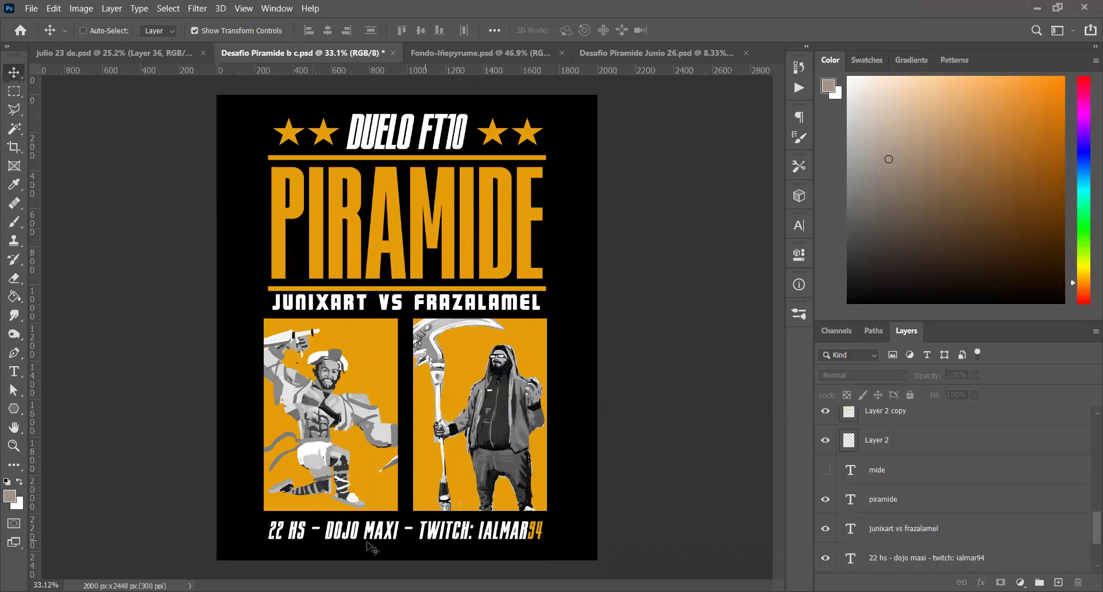
{"action": "scroll", "coordinate": [513, 557], "scroll_direction": "up", "scroll_amount": 1}
{"action": "scroll", "coordinate": [513, 557], "scroll_direction": "up", "scroll_amount": 7}
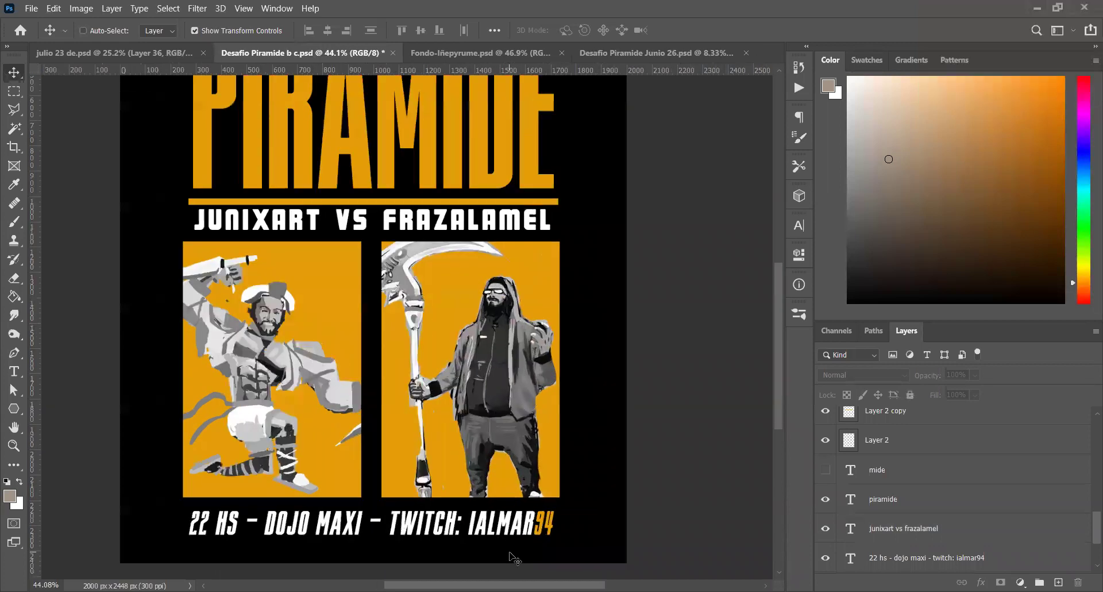
{"action": "scroll", "coordinate": [485, 500], "scroll_direction": "down", "scroll_amount": 3}
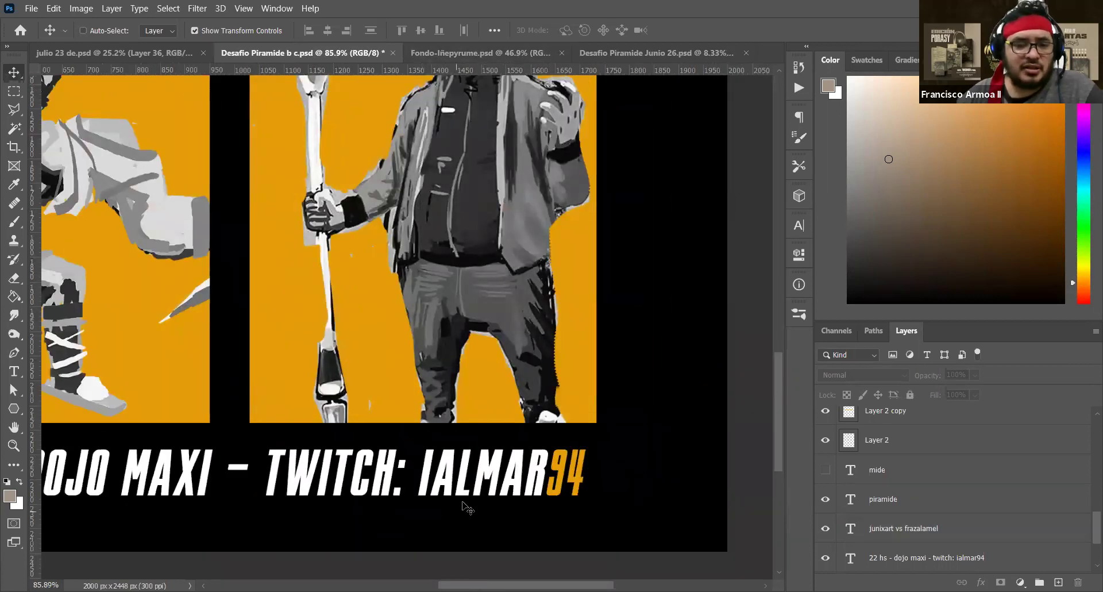
{"action": "scroll", "coordinate": [468, 503], "scroll_direction": "down", "scroll_amount": 1}
{"action": "scroll", "coordinate": [454, 146], "scroll_direction": "down", "scroll_amount": 3}
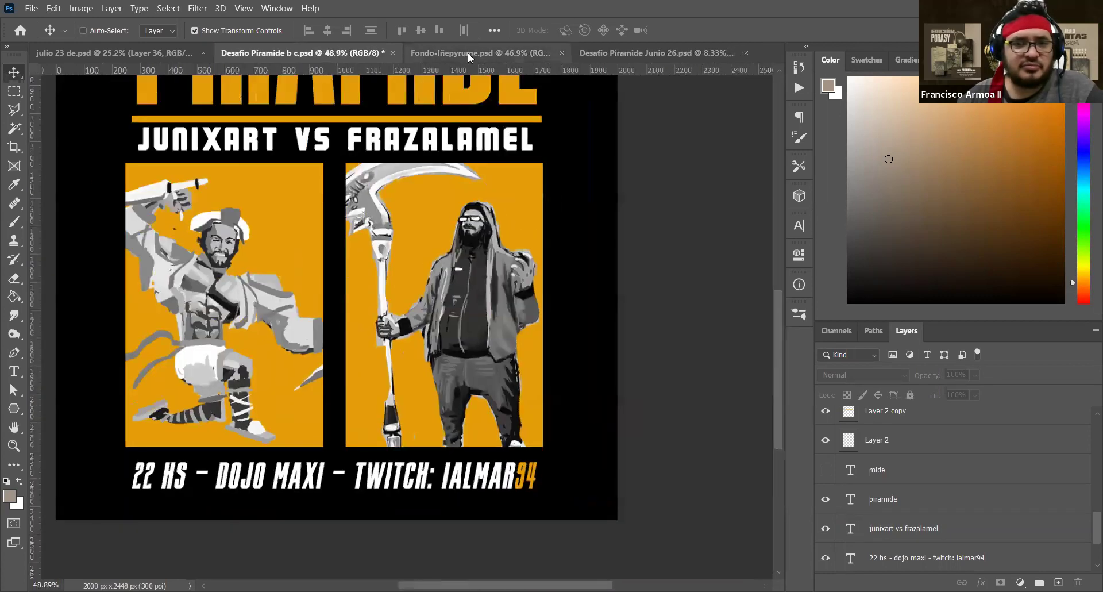
Create a new 2000 x 2000 px document at 300 ppi and add an empty layer above the background
{"action": "left_click", "coordinate": [31, 8]}
{"action": "left_click", "coordinate": [45, 33]}
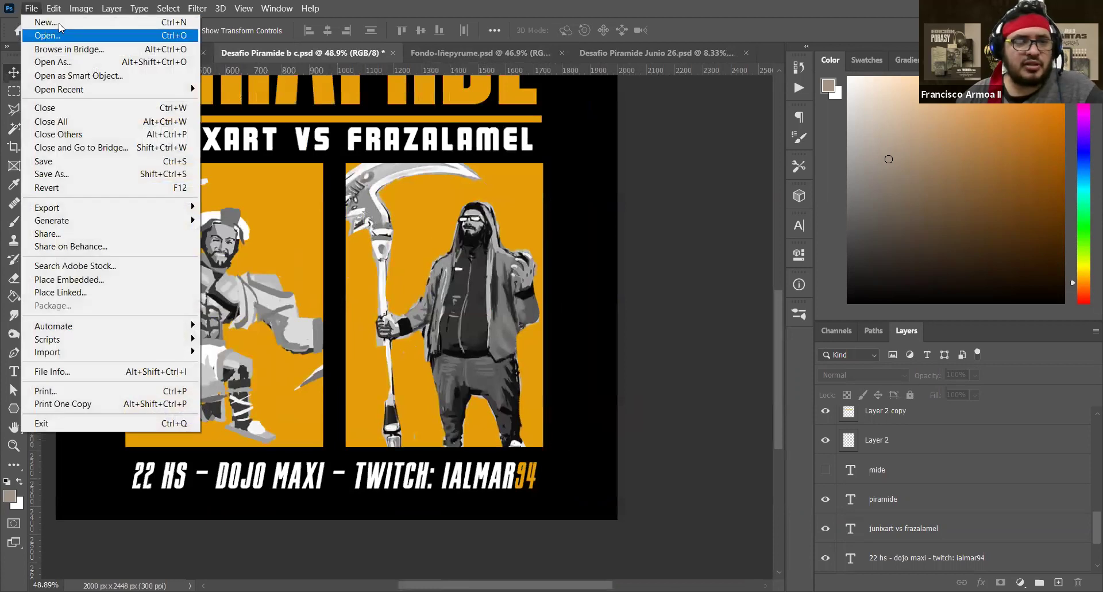
{"action": "key", "text": "Escape"}
{"action": "left_click", "coordinate": [33, 9]}
{"action": "left_click", "coordinate": [33, 10]}
{"action": "left_click", "coordinate": [31, 8]}
{"action": "left_click", "coordinate": [33, 22]}
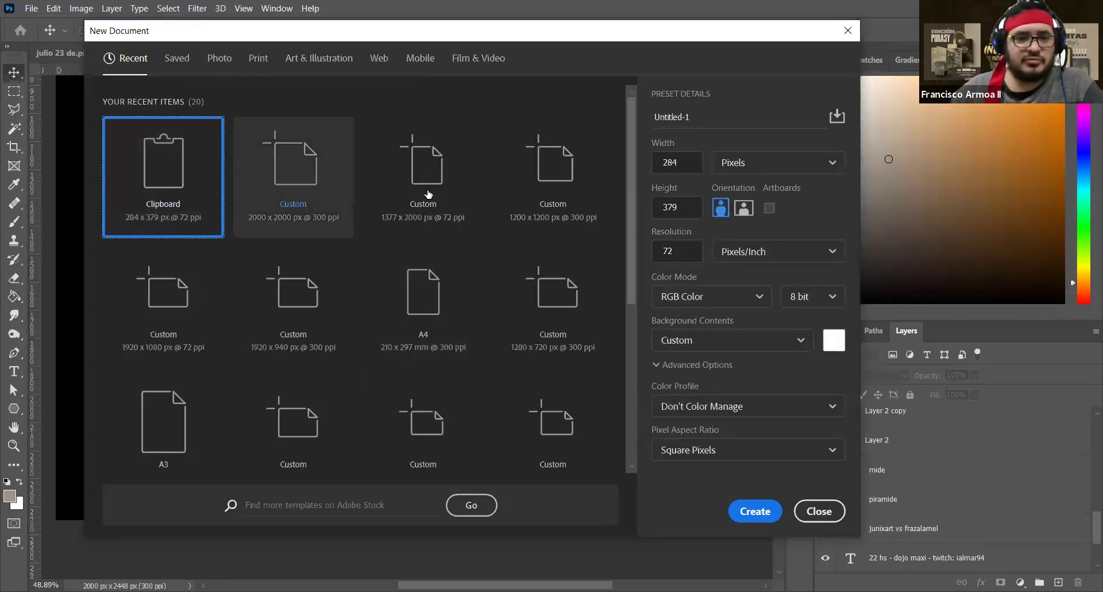
{"action": "left_click", "coordinate": [313, 177]}
{"action": "key", "text": "Return"}
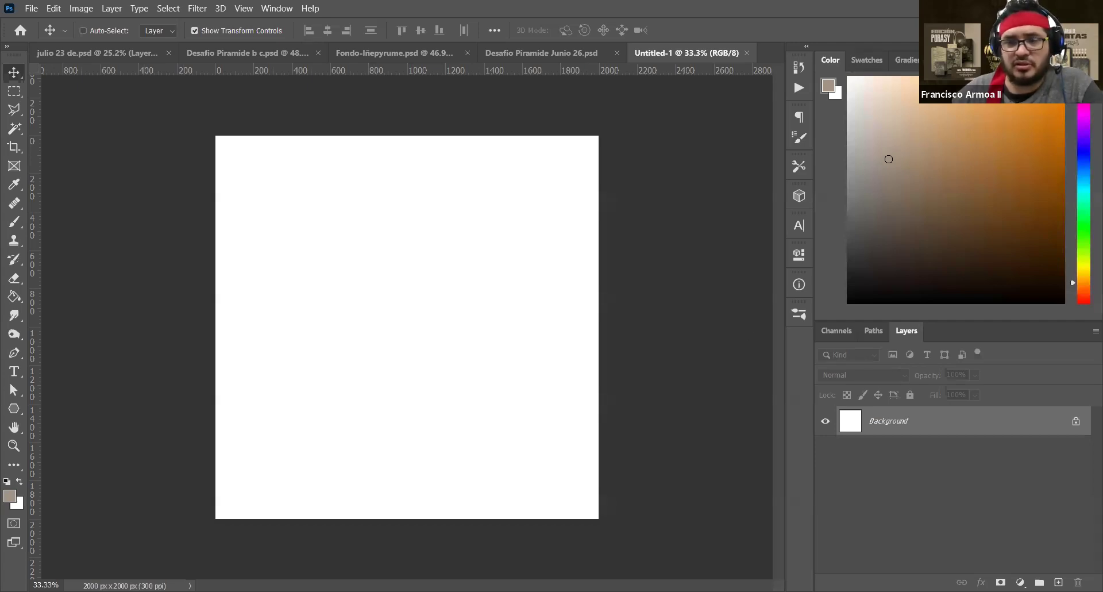
{"action": "left_click", "coordinate": [1058, 582]}
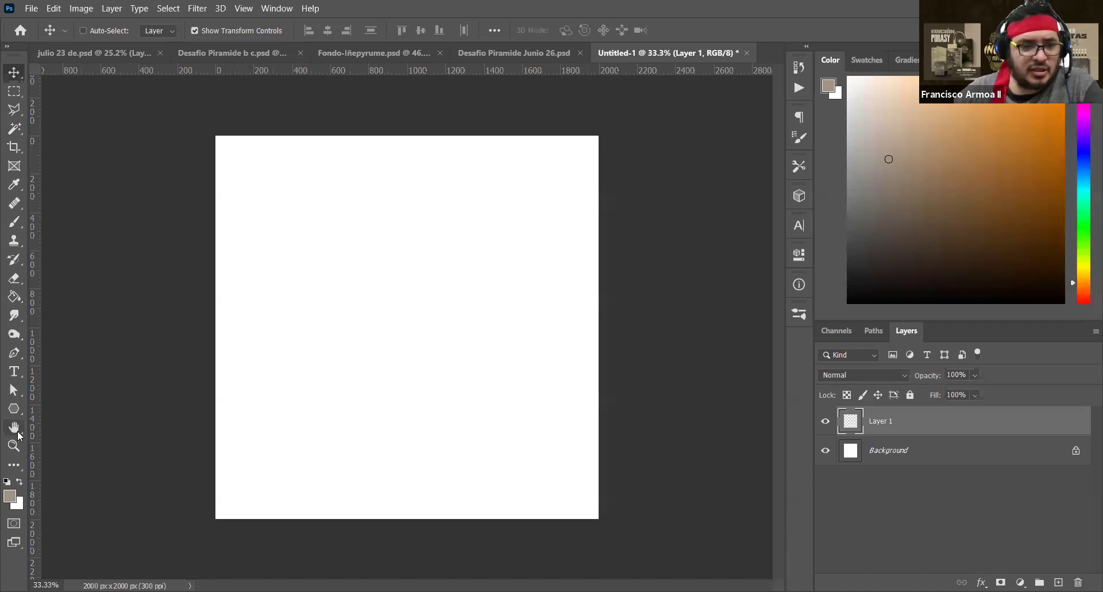
{"action": "left_click", "coordinate": [14, 371]}
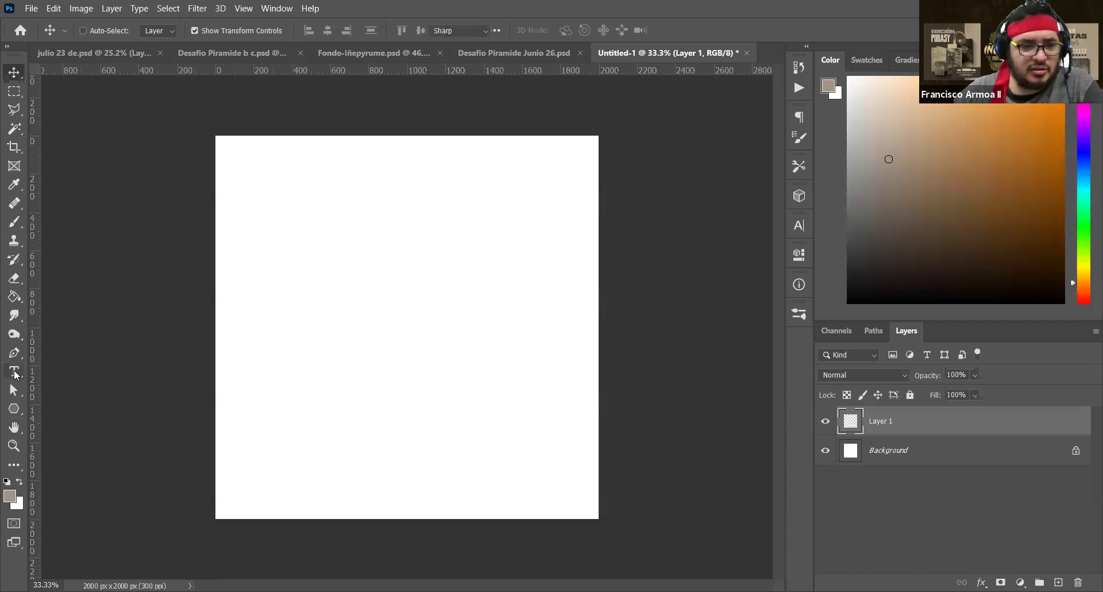
{"action": "left_click", "coordinate": [952, 458]}
{"action": "left_click", "coordinate": [943, 420]}
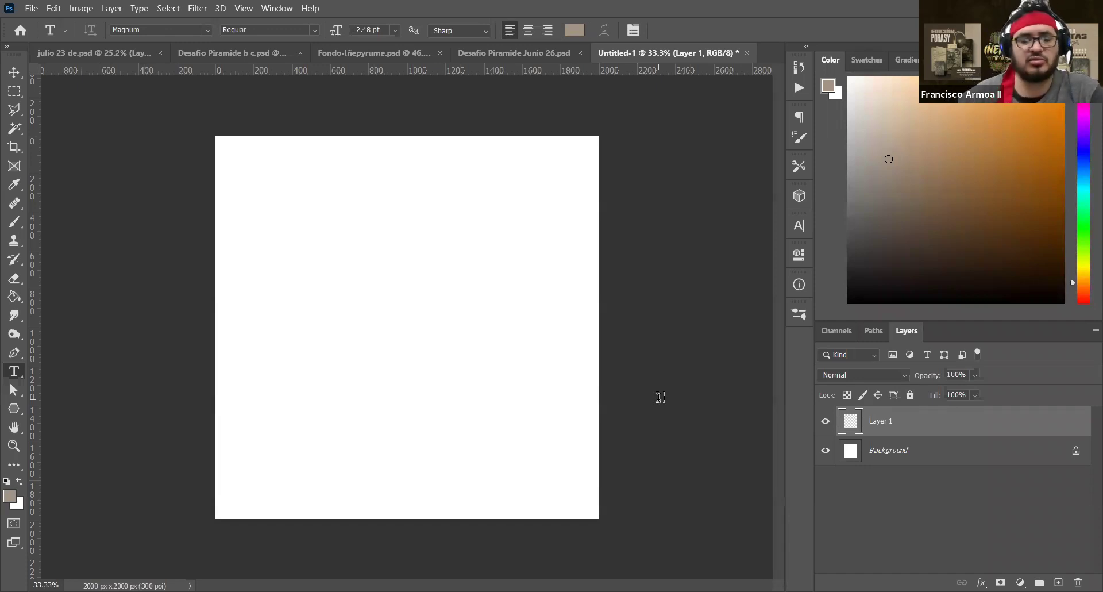
{"action": "left_click", "coordinate": [16, 74]}
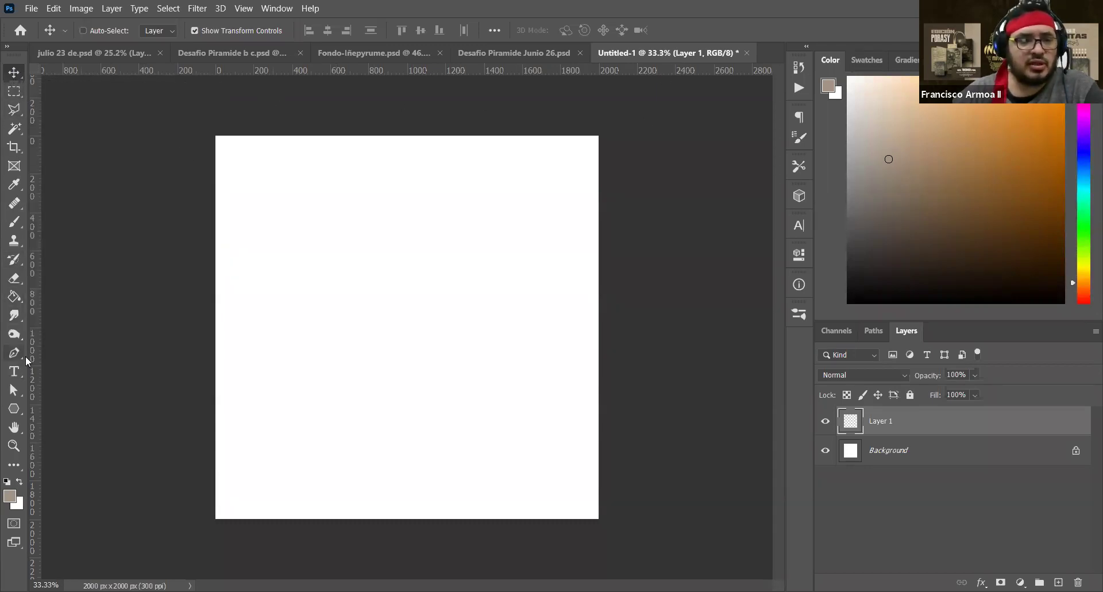
{"action": "left_click", "coordinate": [10, 377]}
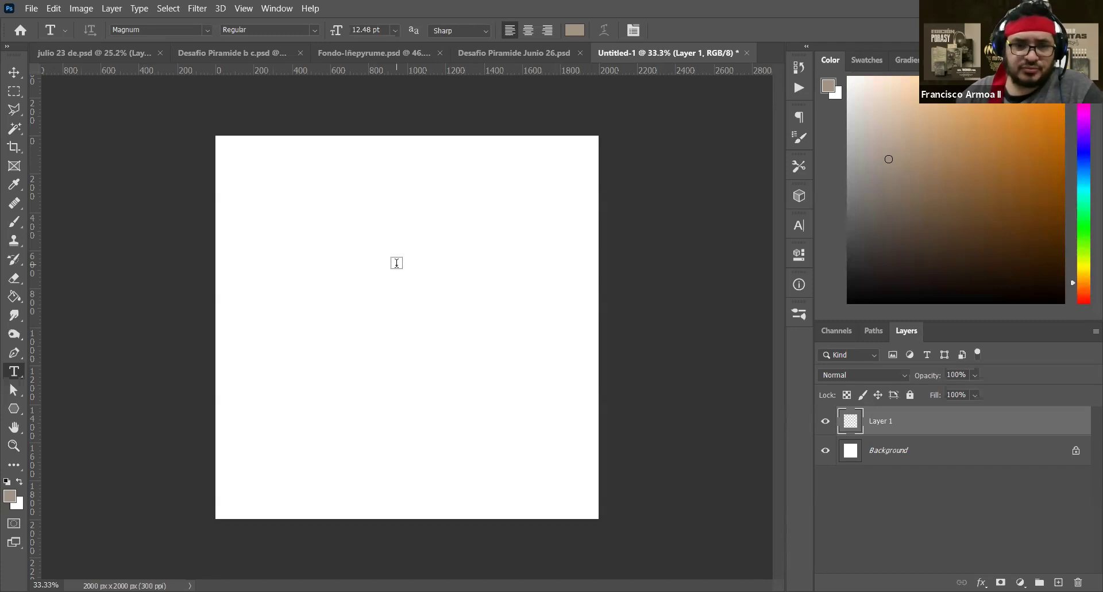
{"action": "left_click", "coordinate": [15, 76]}
Extend the canvas width with the Crop tool equally on both sides, to about 3631 x 2000 px
{"action": "key", "text": "c"}
{"action": "left_click_drag", "start_coordinate": [599, 322], "coordinate": [680, 339]}
{"action": "key", "text": "Return"}
{"action": "key", "text": "v"}
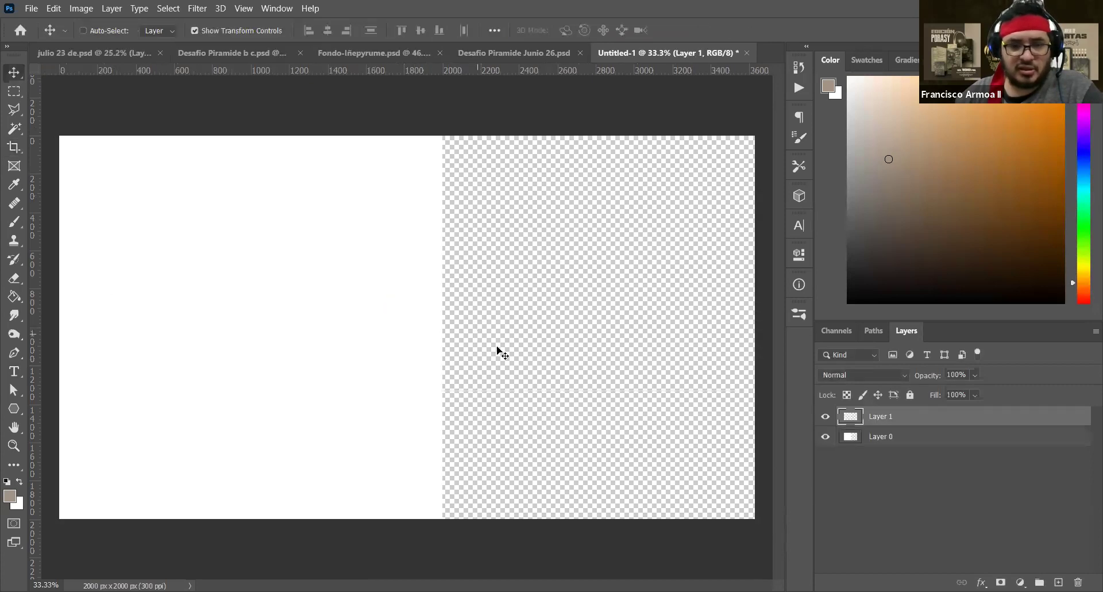
Stretch the white Layer 0 across the full canvas width and make Layer 1 the active layer
{"action": "left_click", "coordinate": [428, 331], "text": "ctrl"}
{"action": "left_click_drag", "start_coordinate": [443, 327], "coordinate": [755, 328]}
{"action": "key", "text": "Return"}
{"action": "scroll", "coordinate": [553, 295], "scroll_direction": "down", "scroll_amount": 3}
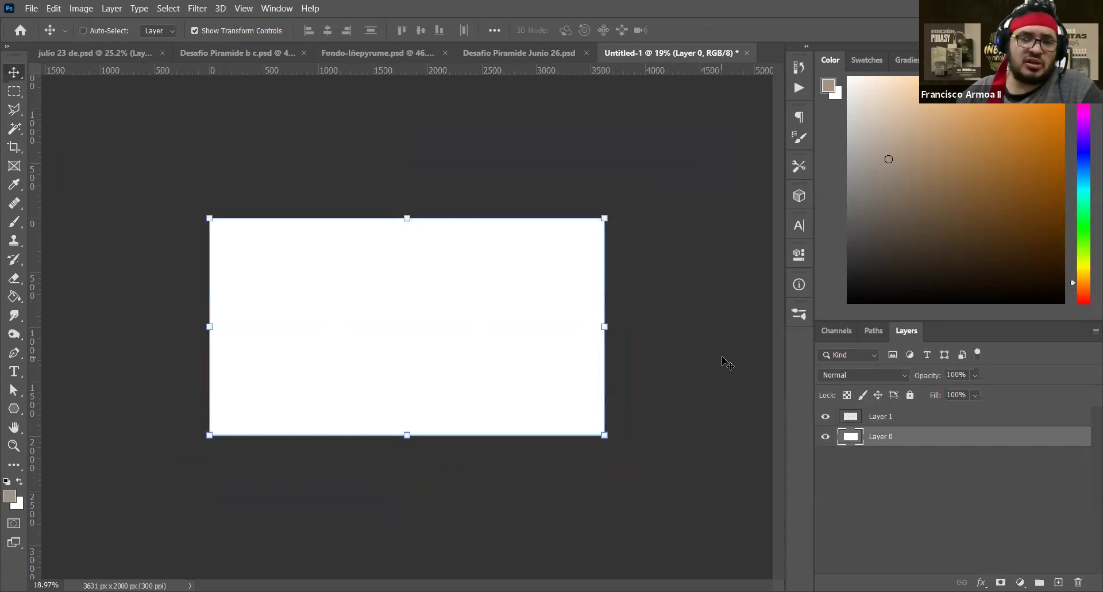
{"action": "left_click", "coordinate": [924, 417]}
{"action": "left_click", "coordinate": [12, 93]}
{"action": "left_click", "coordinate": [13, 73]}
{"action": "key", "text": "ctrl"}
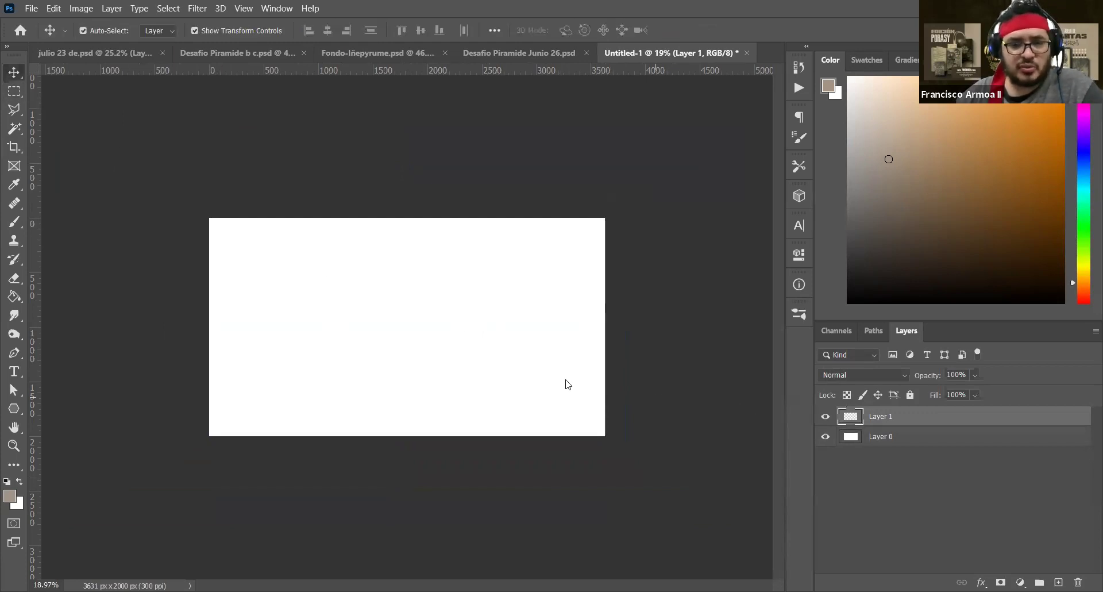
Save the document in Photoshop format as Untitled-1.psd in the TALLER Mitos folder on the Desktop
{"action": "key", "text": "ctrl+s"}
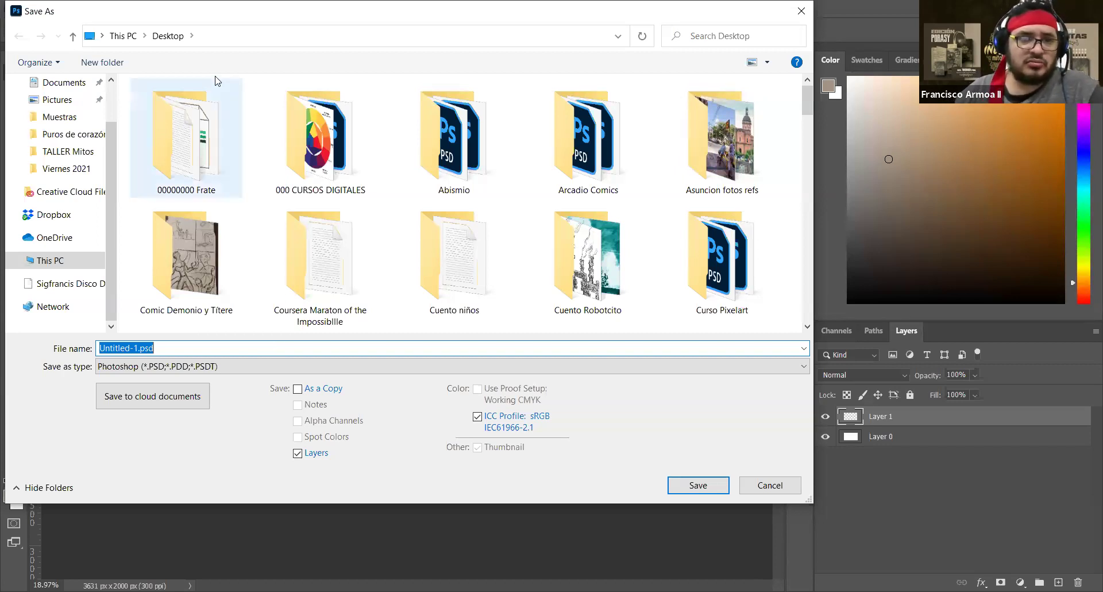
{"action": "left_click_drag", "start_coordinate": [210, 24], "coordinate": [312, 82]}
{"action": "left_click_drag", "start_coordinate": [376, 59], "coordinate": [359, 82]}
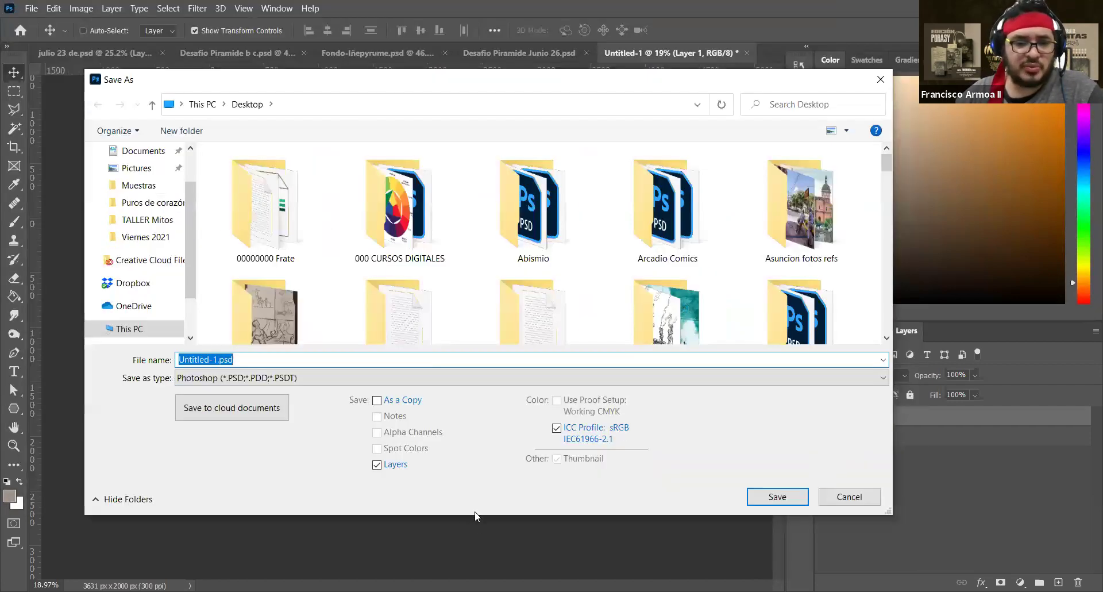
{"action": "left_click_drag", "start_coordinate": [475, 515], "coordinate": [474, 565]}
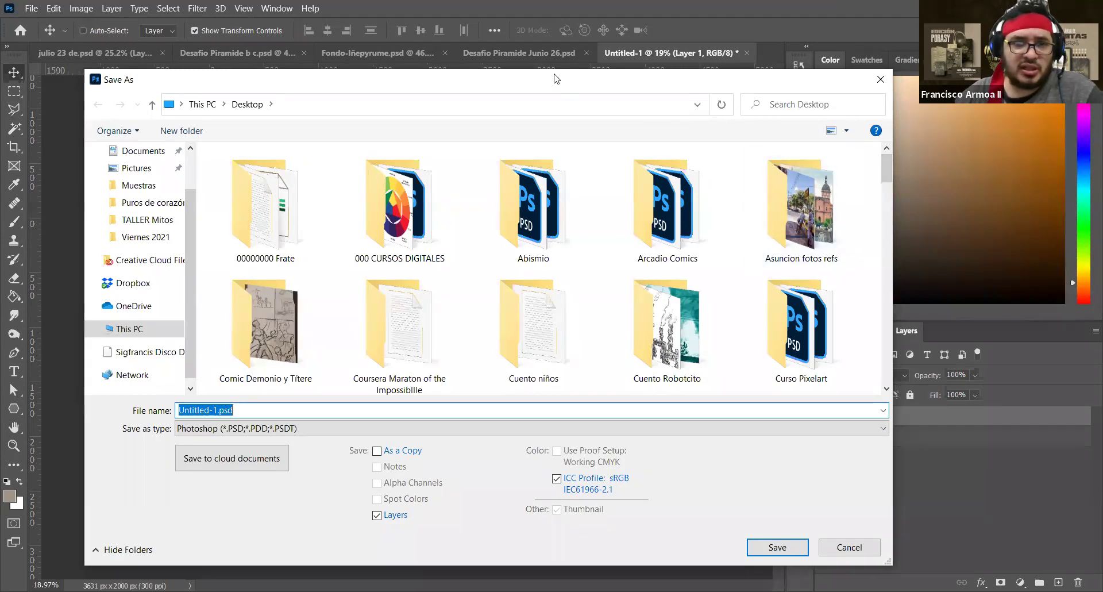
{"action": "left_click_drag", "start_coordinate": [553, 72], "coordinate": [553, 33]}
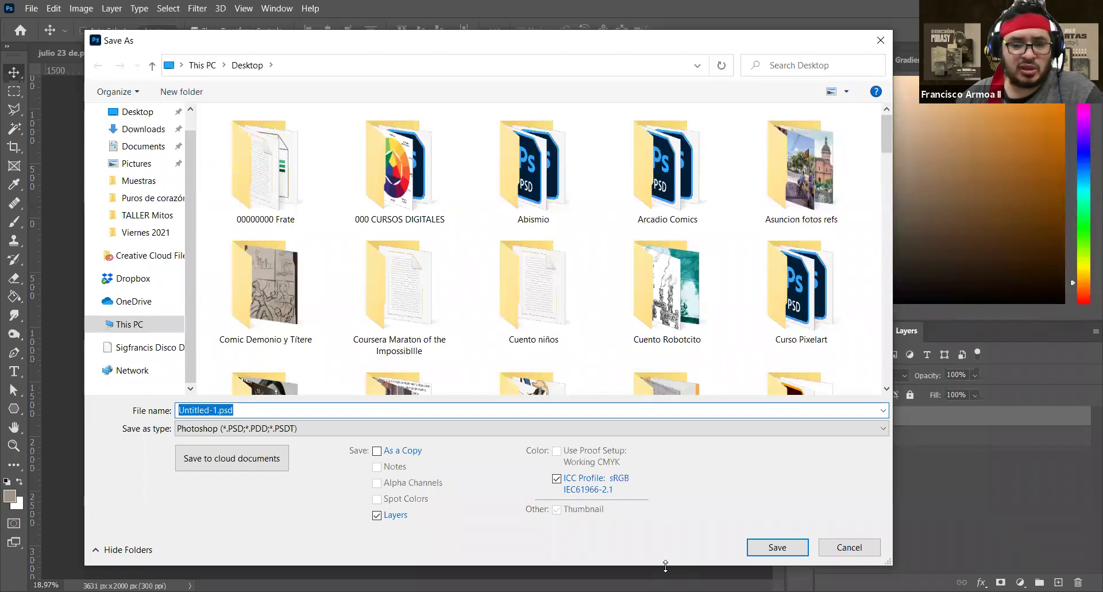
{"action": "left_click_drag", "start_coordinate": [665, 565], "coordinate": [665, 579]}
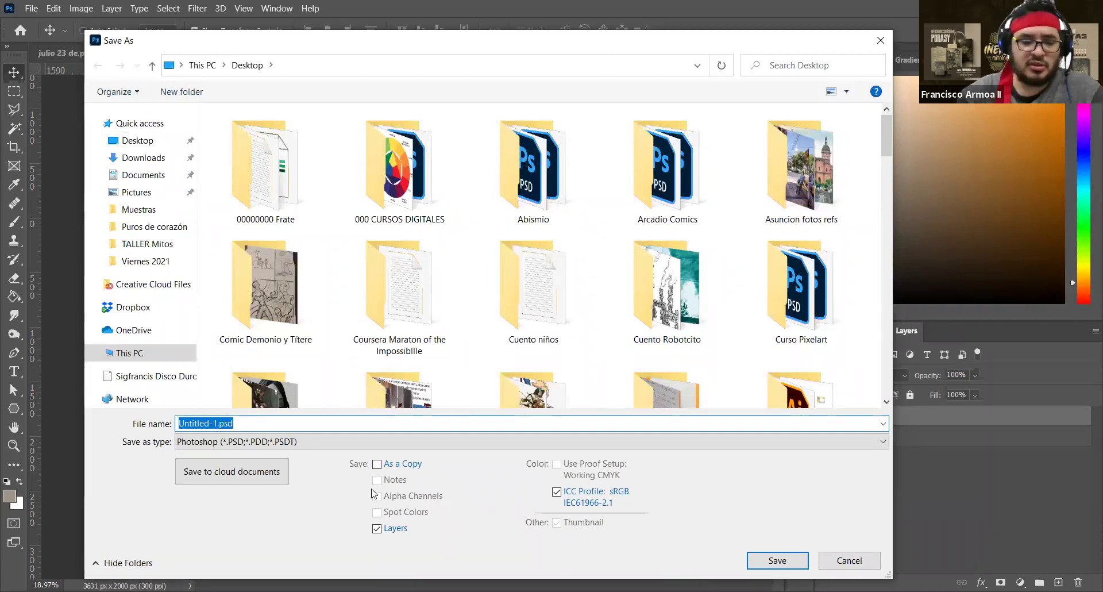
{"action": "type", "text": "Taller"}
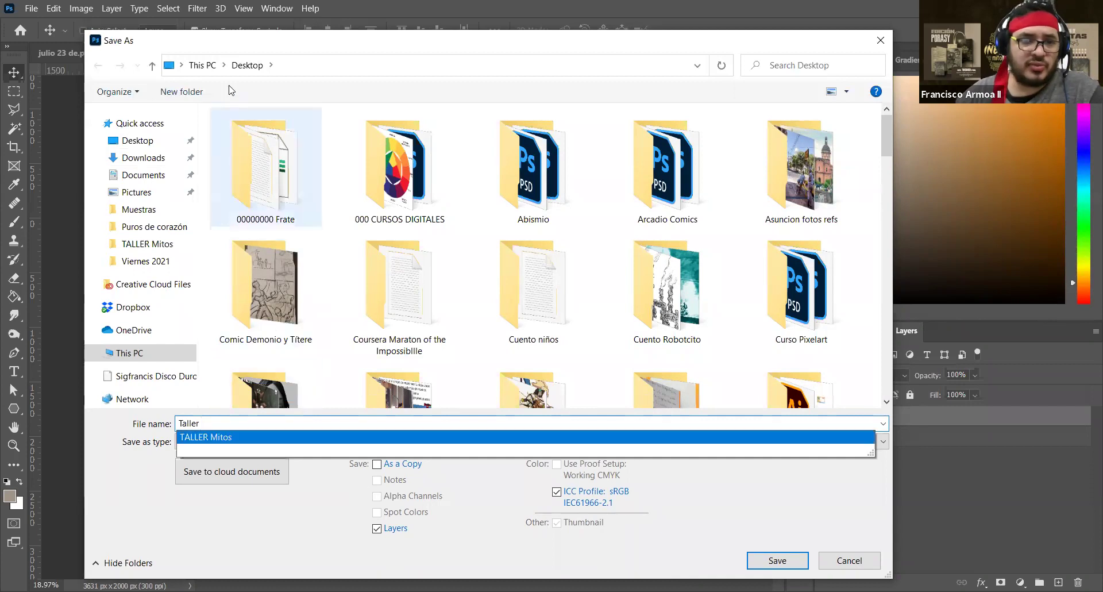
{"action": "left_click", "coordinate": [234, 438]}
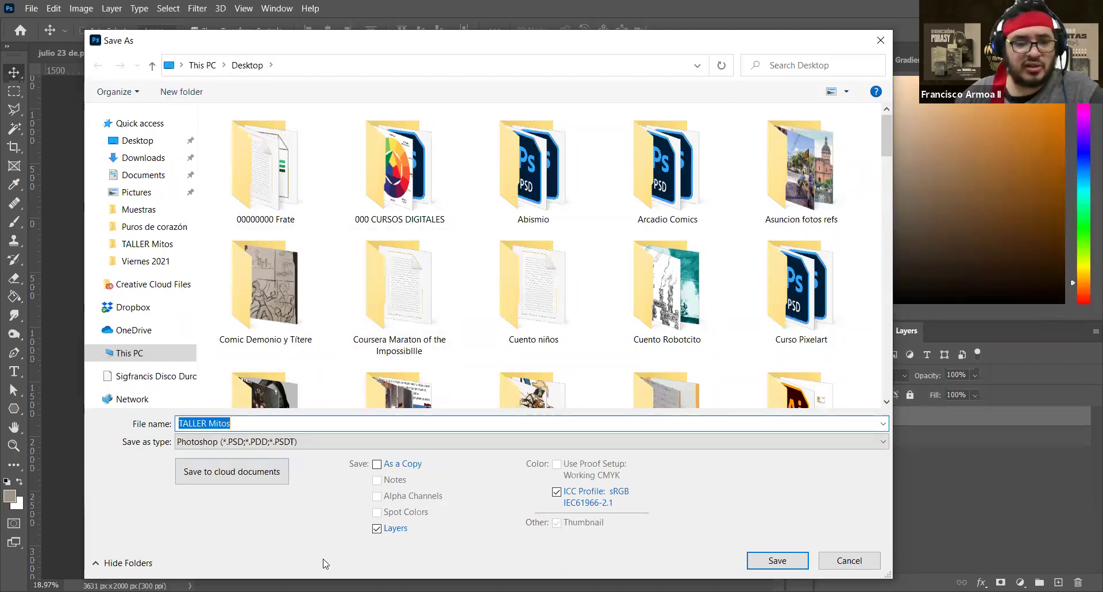
{"action": "left_click", "coordinate": [775, 561]}
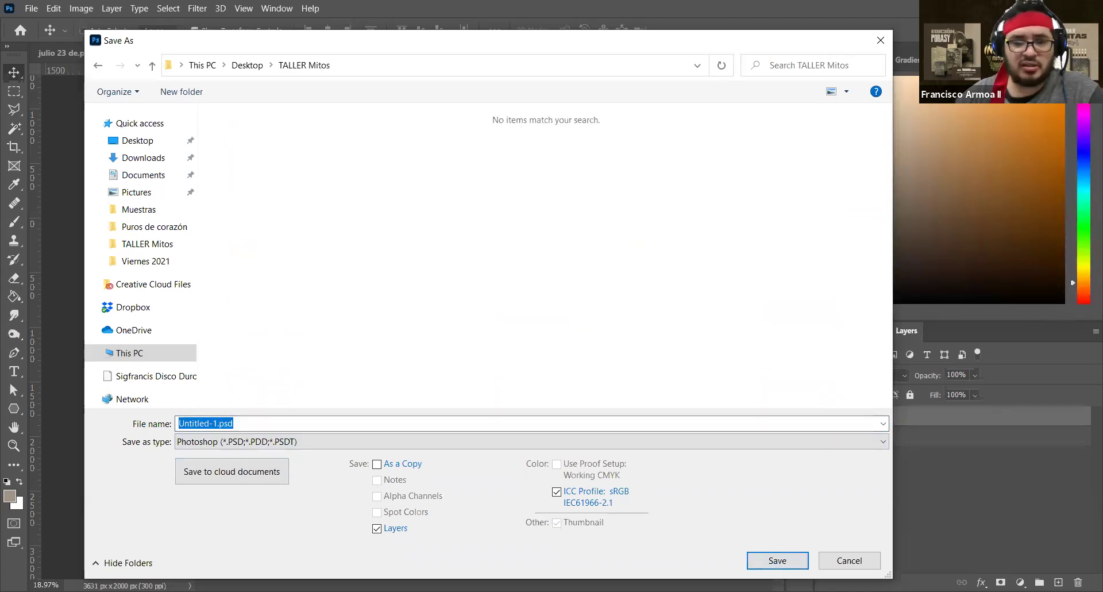
{"action": "left_click", "coordinate": [770, 560]}
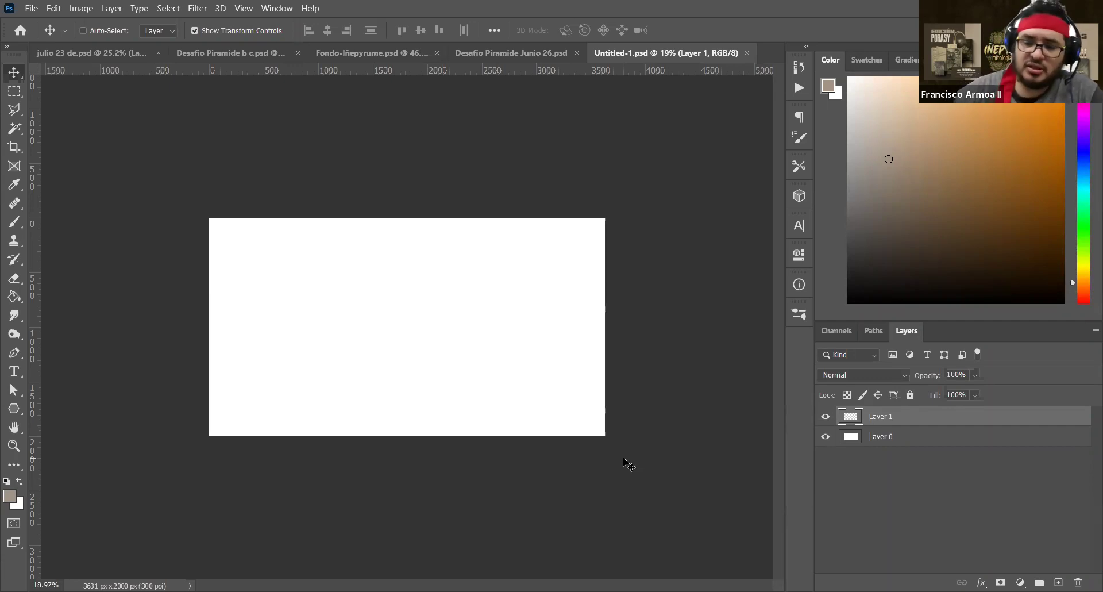
{"action": "left_click", "coordinate": [14, 91]}
{"action": "left_click", "coordinate": [14, 75]}
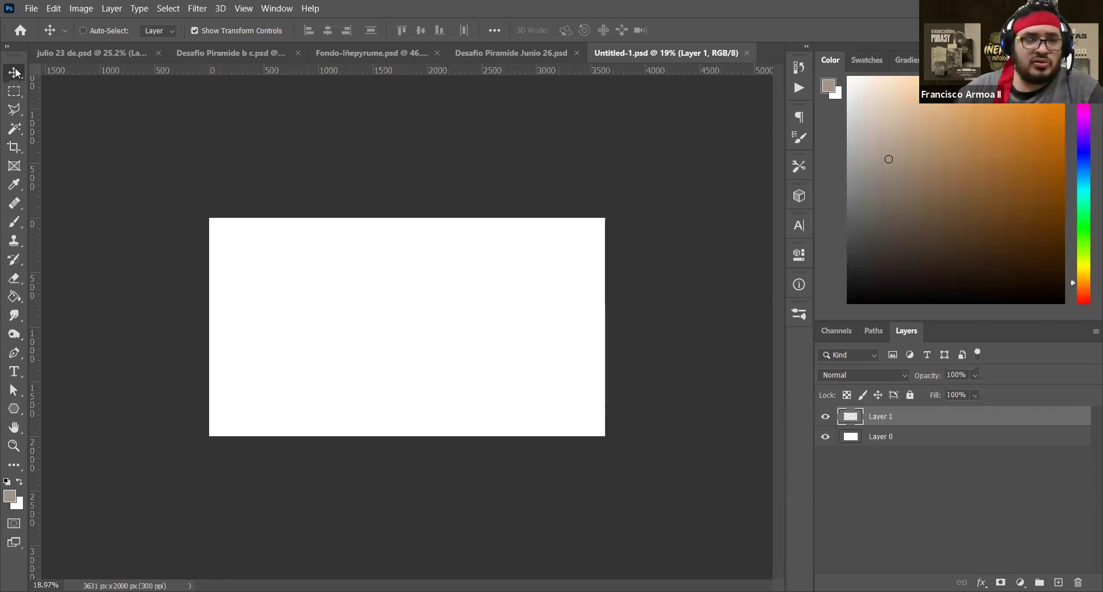
{"action": "scroll", "coordinate": [450, 382], "scroll_direction": "up", "scroll_amount": 3}
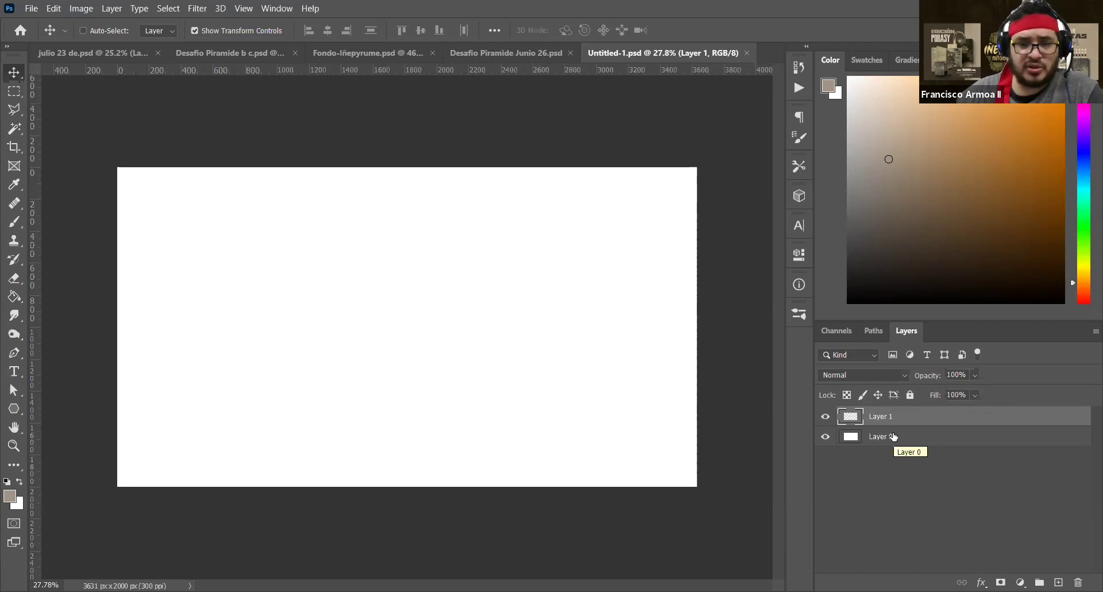
Set up the Brush tool with the dark gray sampled from the area around the canvas and a size of 40 px
{"action": "key", "text": "b"}
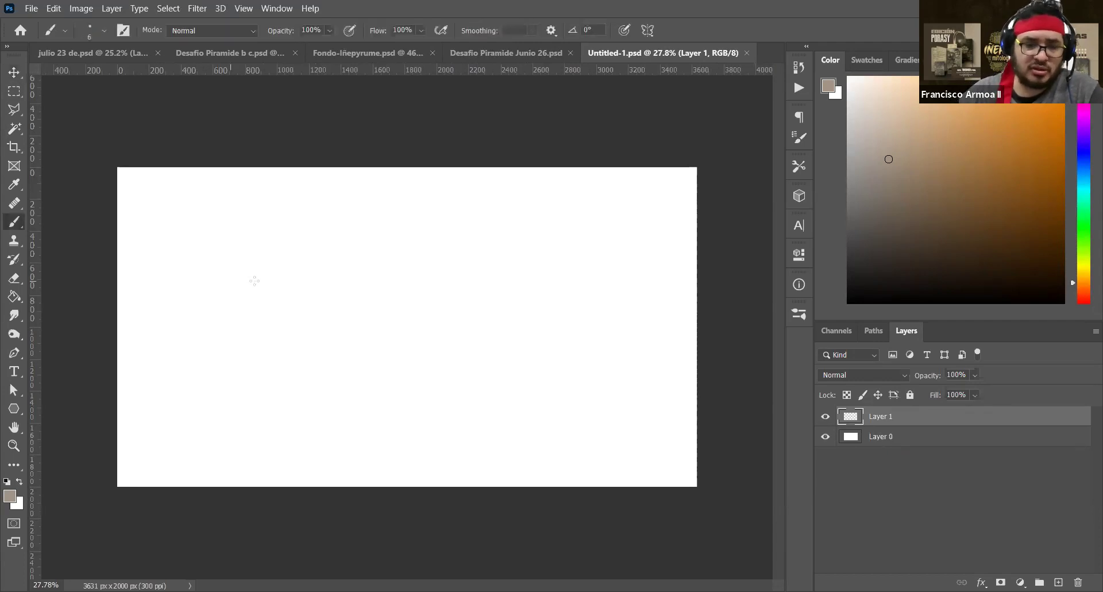
{"action": "left_click", "coordinate": [313, 138], "text": "alt"}
{"action": "left_click_drag", "start_coordinate": [325, 249], "coordinate": [332, 257], "text": "alt"}
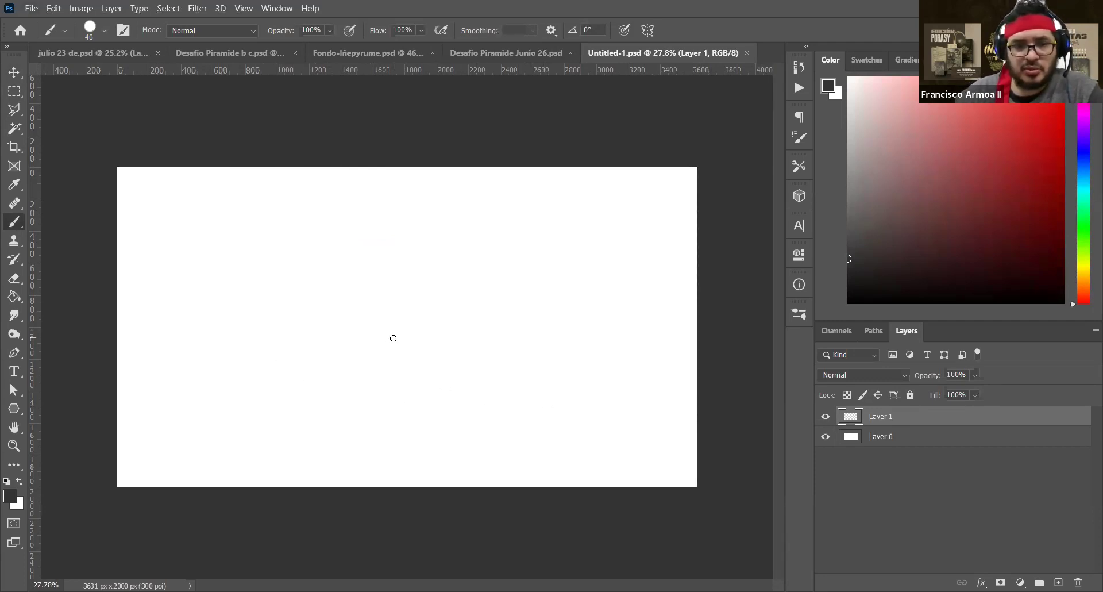
{"action": "scroll", "coordinate": [406, 342], "scroll_direction": "down", "scroll_amount": 1}
{"action": "scroll", "coordinate": [405, 341], "scroll_direction": "up", "scroll_amount": 2}
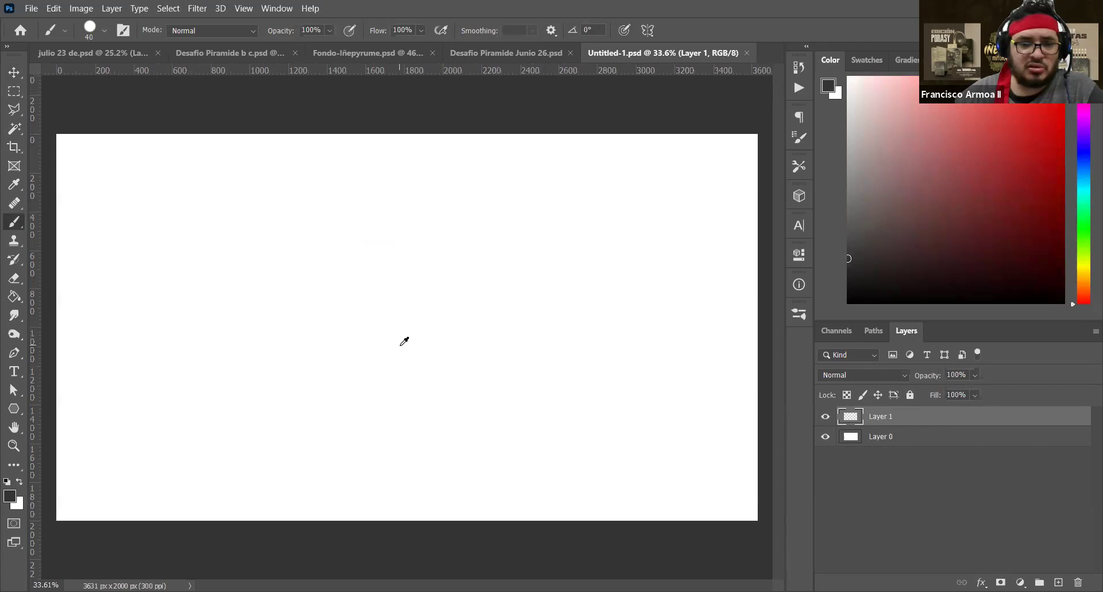
{"action": "scroll", "coordinate": [406, 341], "scroll_direction": "up", "scroll_amount": 1}
{"action": "scroll", "coordinate": [337, 320], "scroll_direction": "down", "scroll_amount": 2}
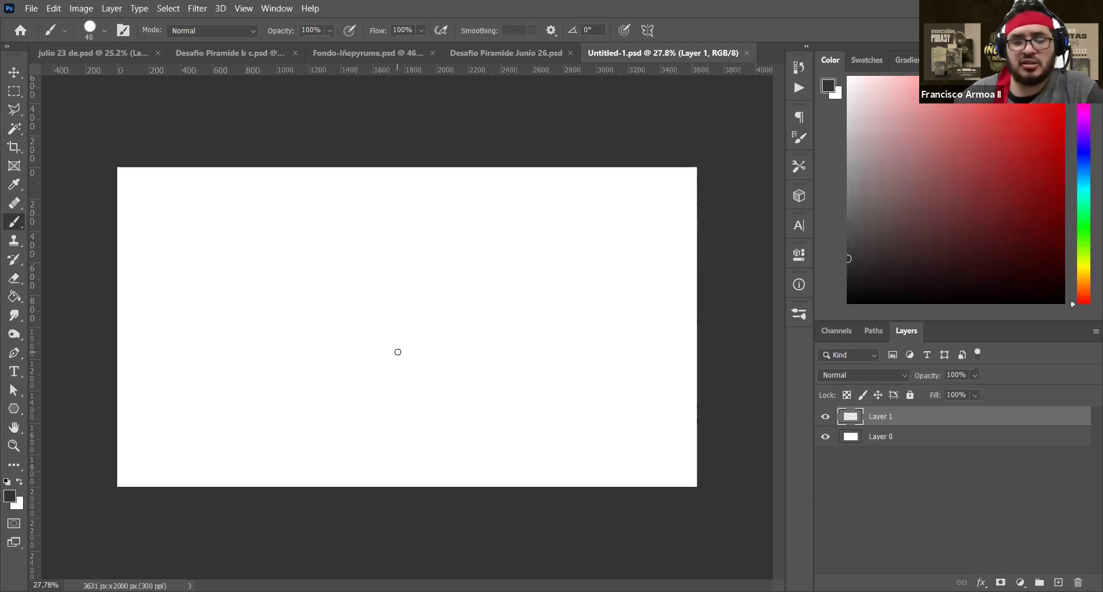
{"action": "scroll", "coordinate": [398, 352], "scroll_direction": "up", "scroll_amount": 1}
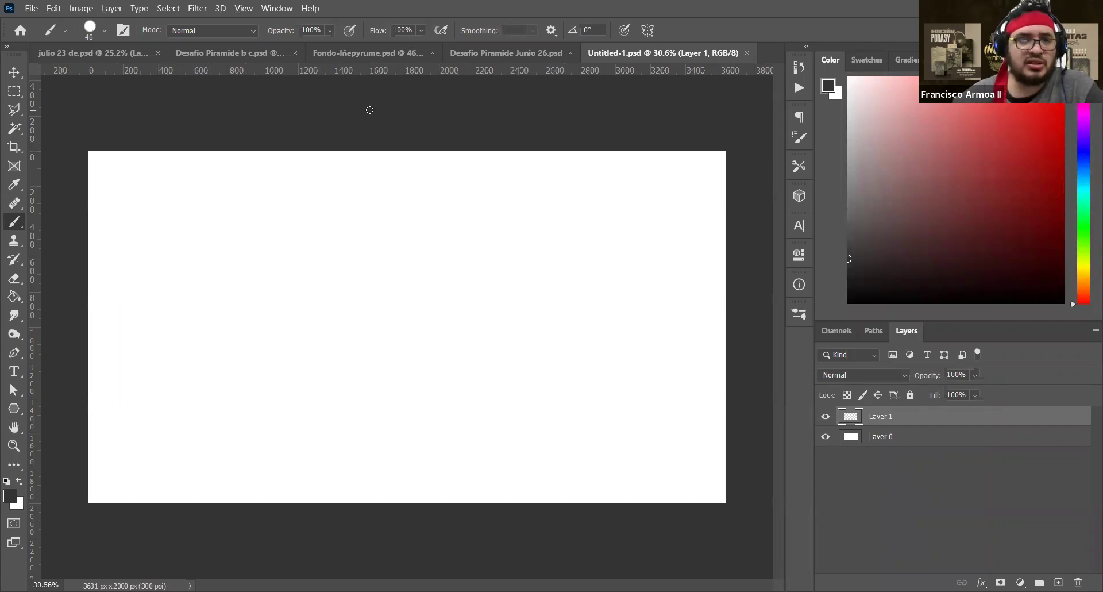
{"action": "scroll", "coordinate": [473, 335], "scroll_direction": "up", "scroll_amount": 1}
{"action": "scroll", "coordinate": [468, 342], "scroll_direction": "down", "scroll_amount": 1}
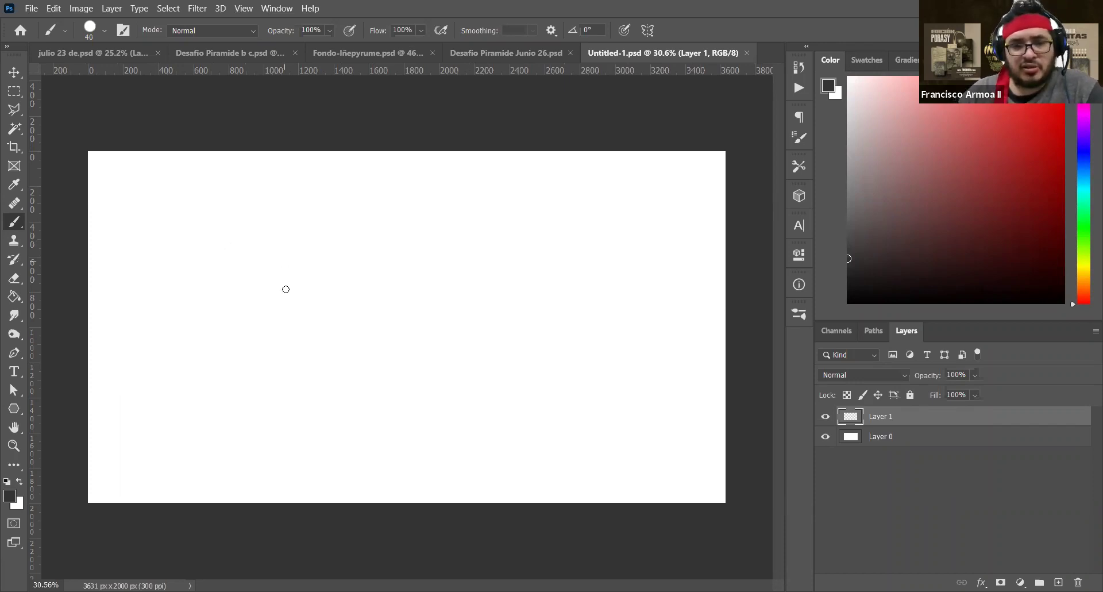
Set the brush size to 46 px
{"action": "left_click_drag", "start_coordinate": [408, 343], "coordinate": [405, 349]}
{"action": "left_click_drag", "start_coordinate": [469, 312], "coordinate": [470, 316]}
{"action": "right_click", "coordinate": [470, 312], "text": "alt"}
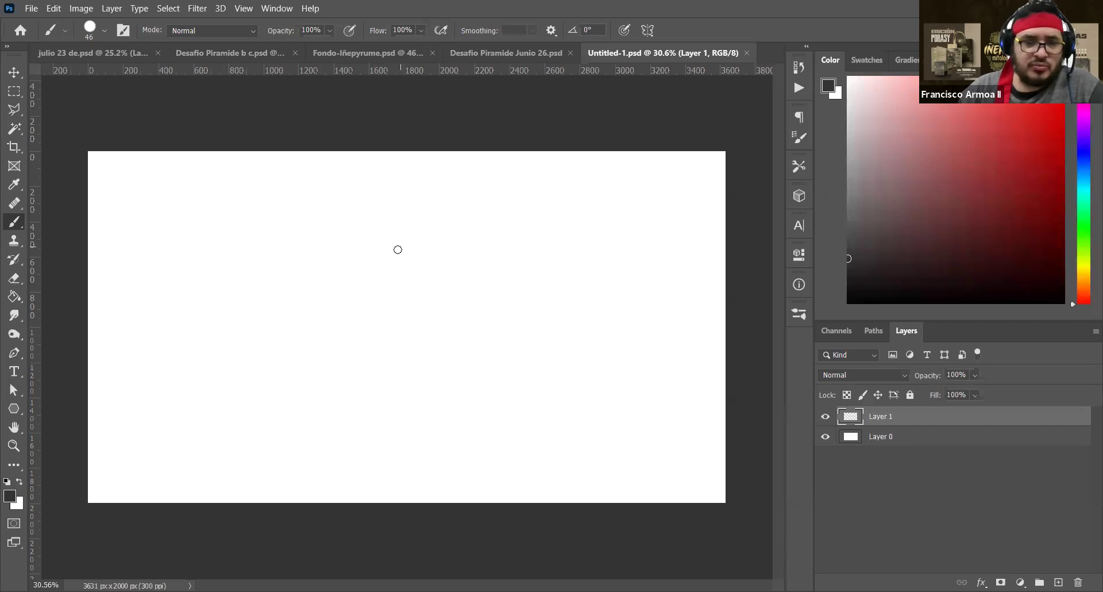
{"action": "key", "text": "alt"}
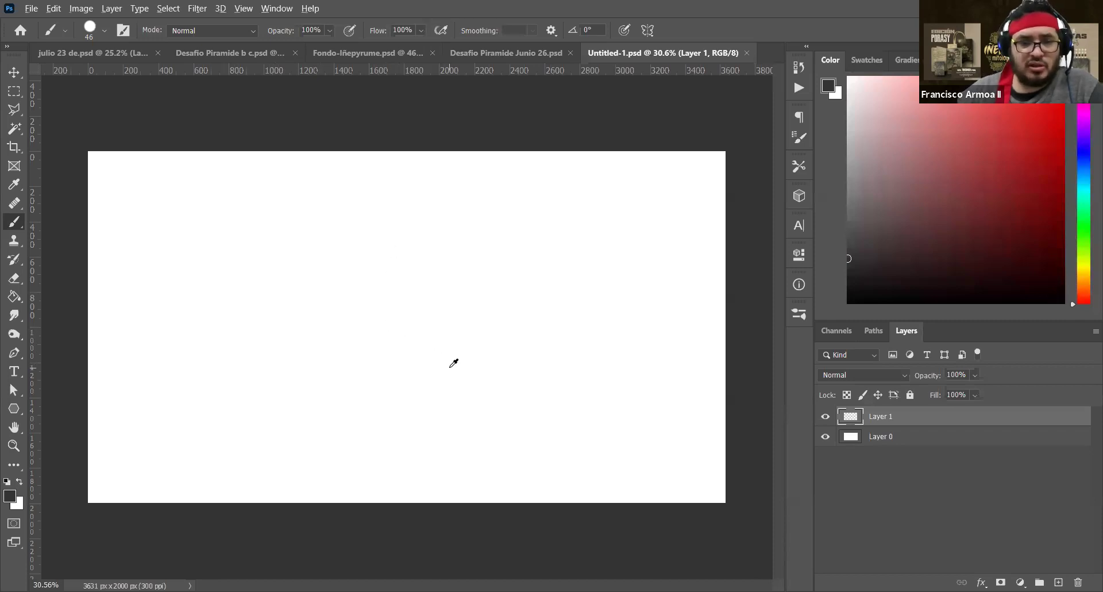
{"action": "scroll", "coordinate": [462, 372], "scroll_direction": "down", "scroll_amount": 1}
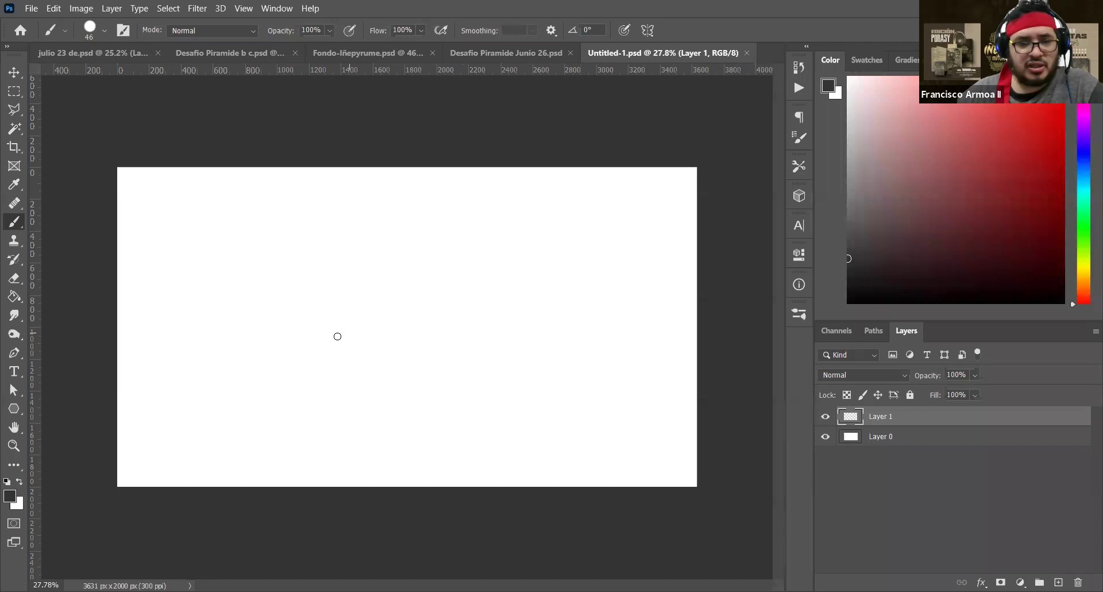
{"action": "scroll", "coordinate": [335, 334], "scroll_direction": "up", "scroll_amount": 1}
{"action": "scroll", "coordinate": [335, 334], "scroll_direction": "down", "scroll_amount": 1}
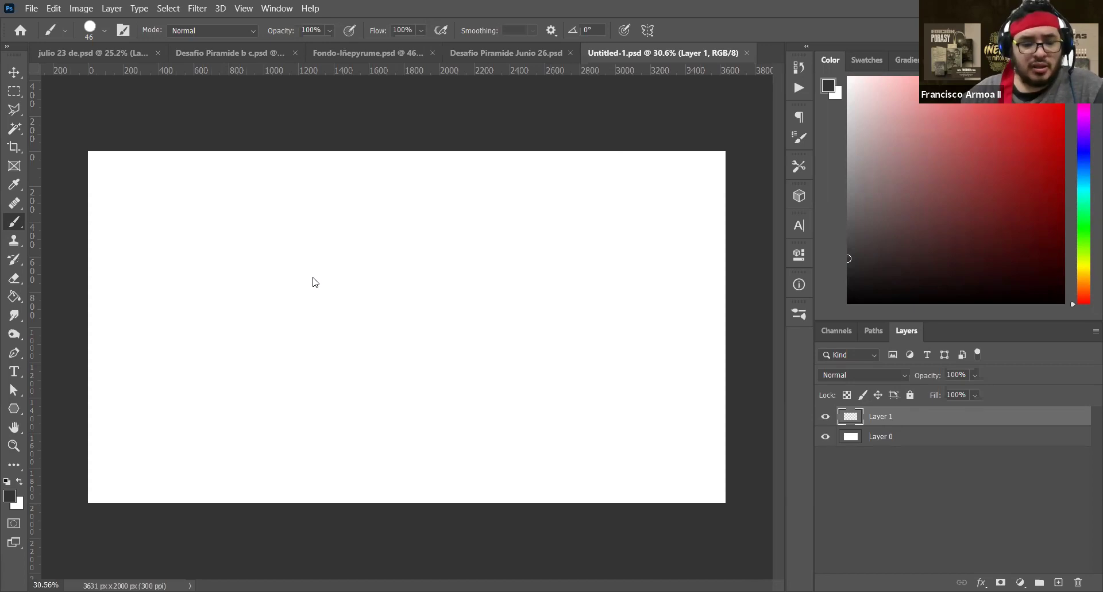
Paint a single dark dot on Layer 1, reduce the brush size to 22 px and move the dot slightly upward
{"action": "scroll", "coordinate": [313, 282], "scroll_direction": "up", "scroll_amount": 1}
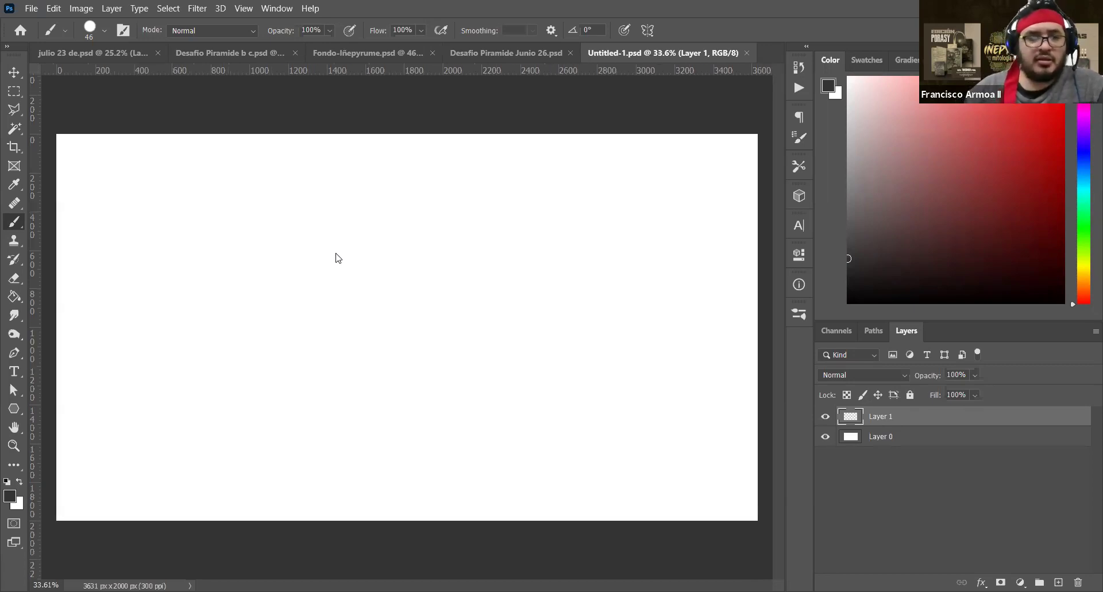
{"action": "left_click", "coordinate": [224, 287]}
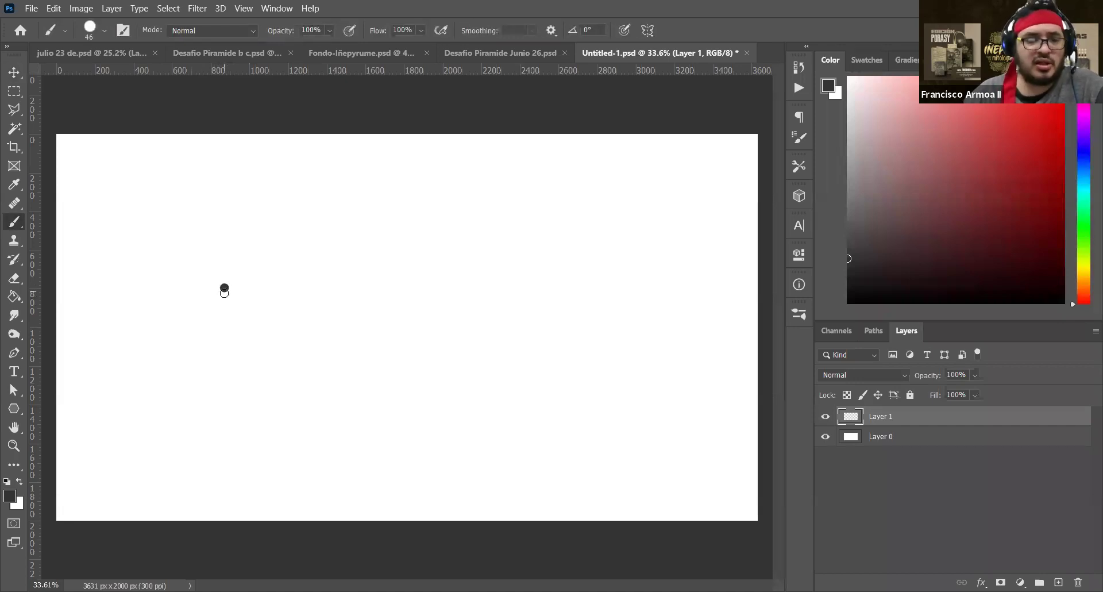
{"action": "left_click_drag", "start_coordinate": [227, 299], "coordinate": [219, 300]}
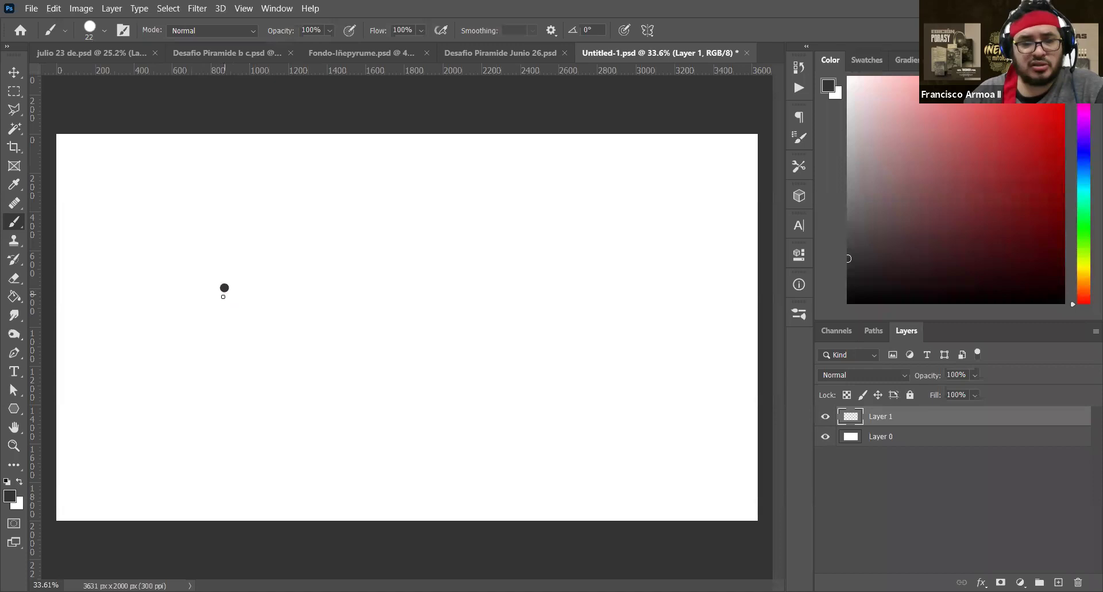
{"action": "key", "text": "v"}
{"action": "left_click_drag", "start_coordinate": [242, 347], "coordinate": [252, 313]}
{"action": "key", "text": "b"}
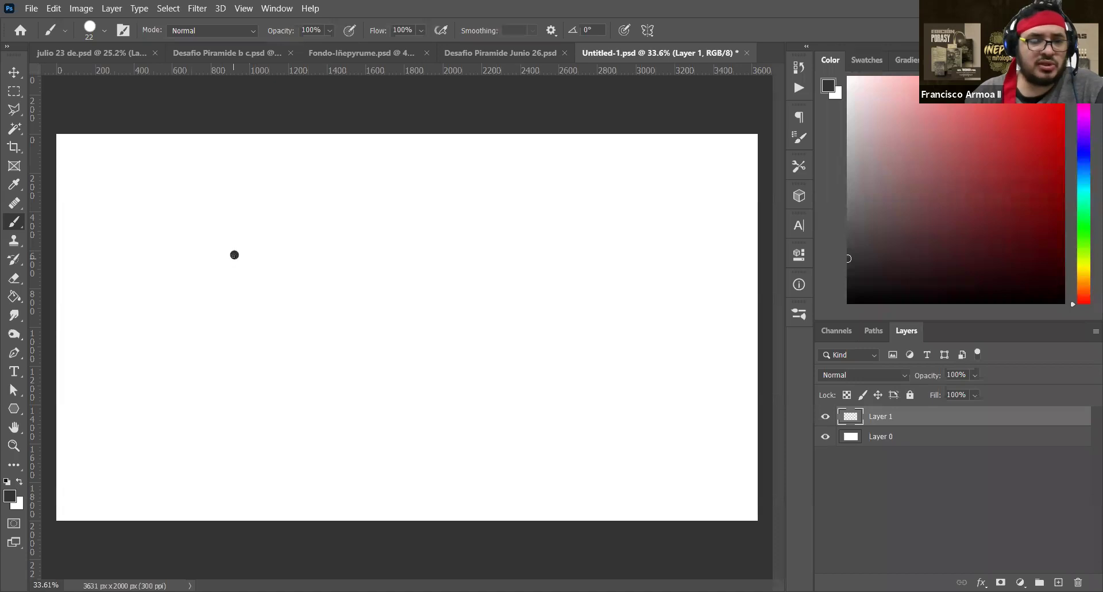
Paint a vertical line running down from the dot and thicken it with overlapping strokes
{"action": "left_click_drag", "start_coordinate": [234, 254], "coordinate": [234, 341]}
{"action": "left_click_drag", "start_coordinate": [234, 256], "coordinate": [241, 352]}
{"action": "left_click_drag", "start_coordinate": [236, 306], "coordinate": [241, 350]}
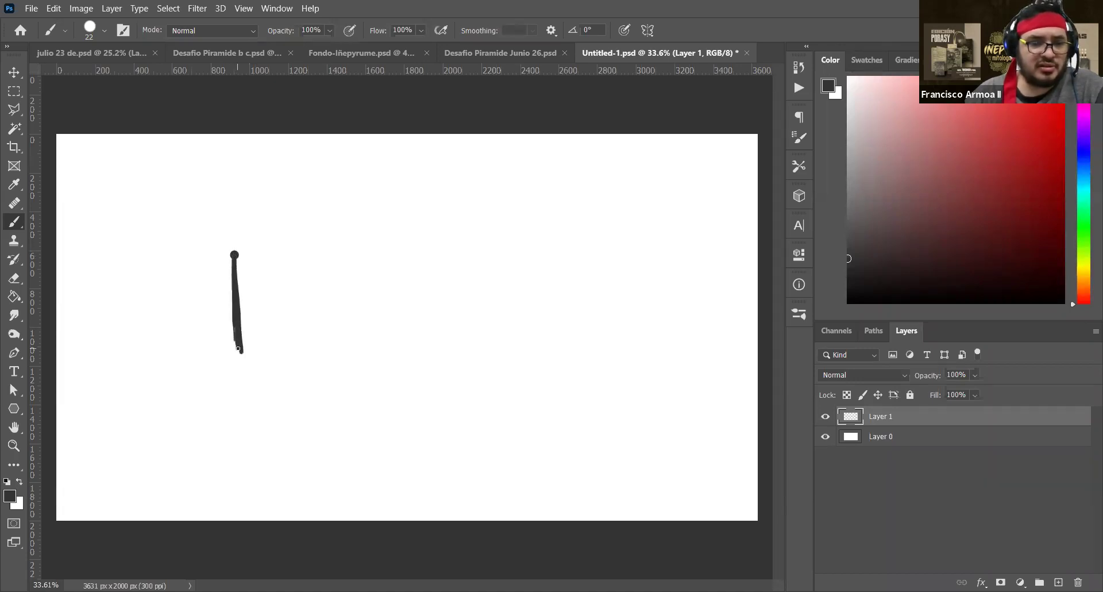
Paint a slightly arched shoulder bar across the top of the vertical line, forming a T
{"action": "left_click_drag", "start_coordinate": [234, 254], "coordinate": [194, 257]}
{"action": "left_click_drag", "start_coordinate": [234, 255], "coordinate": [286, 257]}
{"action": "left_click_drag", "start_coordinate": [220, 253], "coordinate": [178, 267]}
{"action": "left_click_drag", "start_coordinate": [184, 265], "coordinate": [262, 257]}
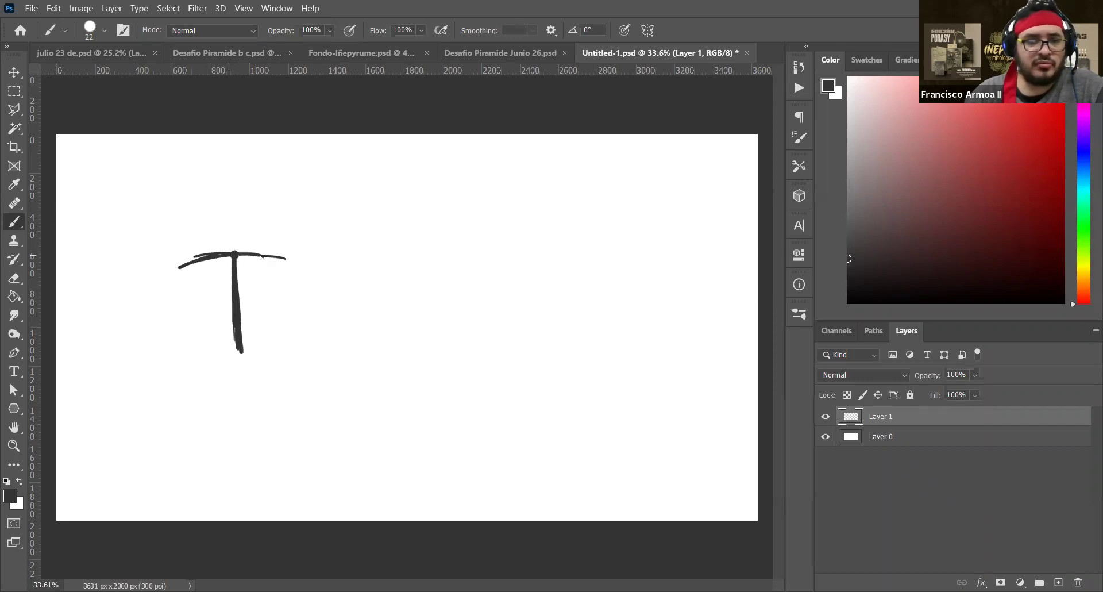
{"action": "mouse_move", "coordinate": [194, 259]}
{"action": "left_mouse_down"}
{"action": "mouse_move", "coordinate": [286, 265]}
{"action": "mouse_move", "coordinate": [184, 262]}
{"action": "left_mouse_up"}
{"action": "left_click_drag", "start_coordinate": [267, 257], "coordinate": [283, 260]}
{"action": "left_click_drag", "start_coordinate": [180, 266], "coordinate": [172, 269]}
{"action": "left_click_drag", "start_coordinate": [237, 251], "coordinate": [286, 265]}
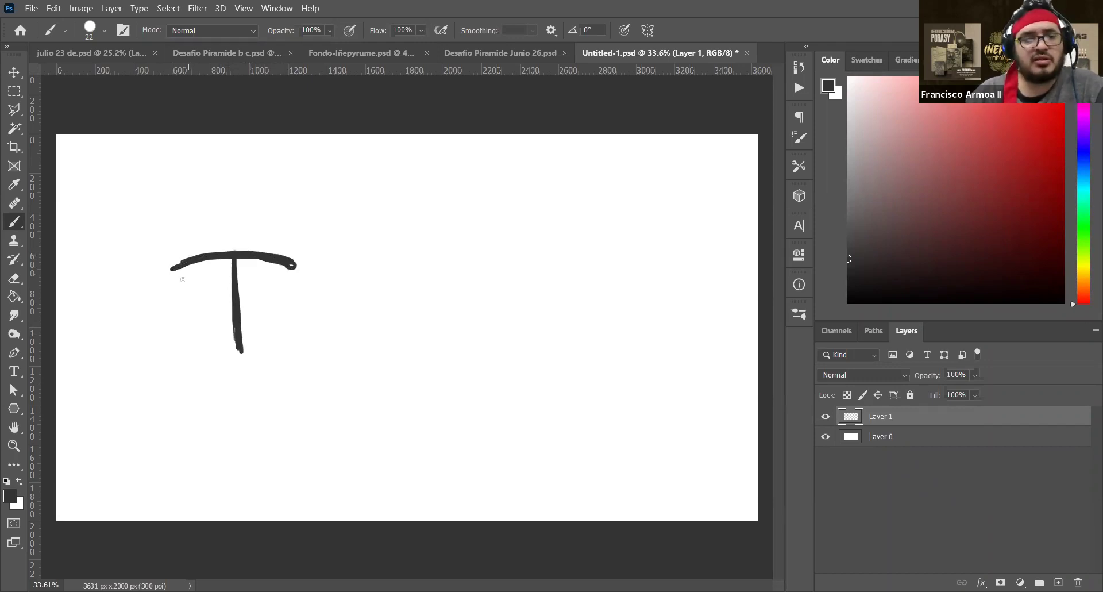
Paint a solid round shoulder joint at each end of the arched bar
{"action": "mouse_move", "coordinate": [166, 269]}
{"action": "left_mouse_down"}
{"action": "mouse_move", "coordinate": [175, 279]}
{"action": "mouse_move", "coordinate": [174, 267]}
{"action": "left_mouse_up"}
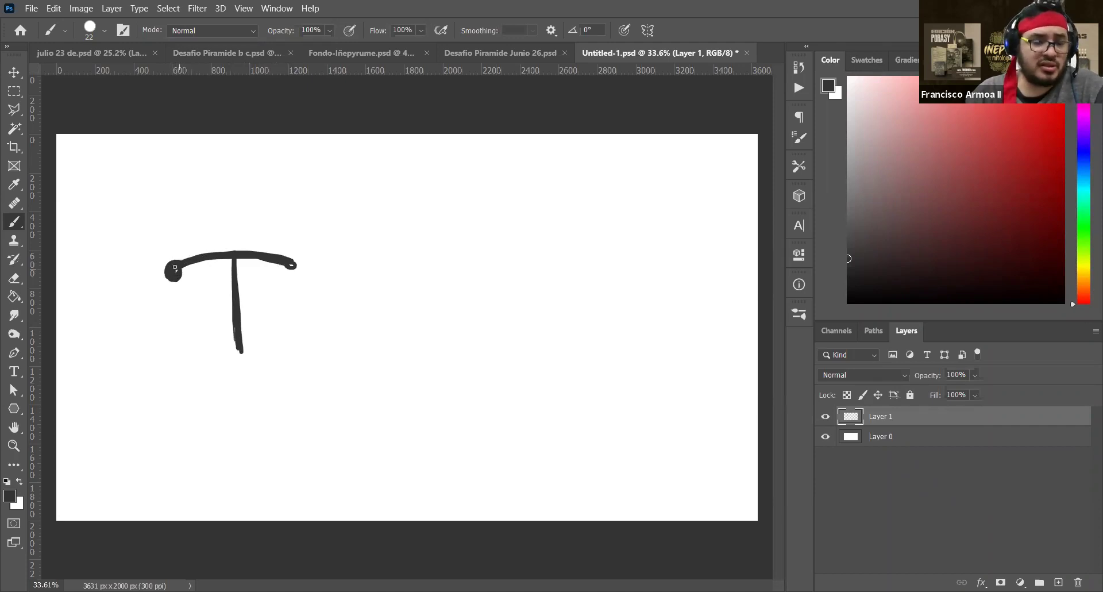
{"action": "left_click_drag", "start_coordinate": [297, 268], "coordinate": [296, 267]}
{"action": "left_click_drag", "start_coordinate": [172, 266], "coordinate": [176, 271]}
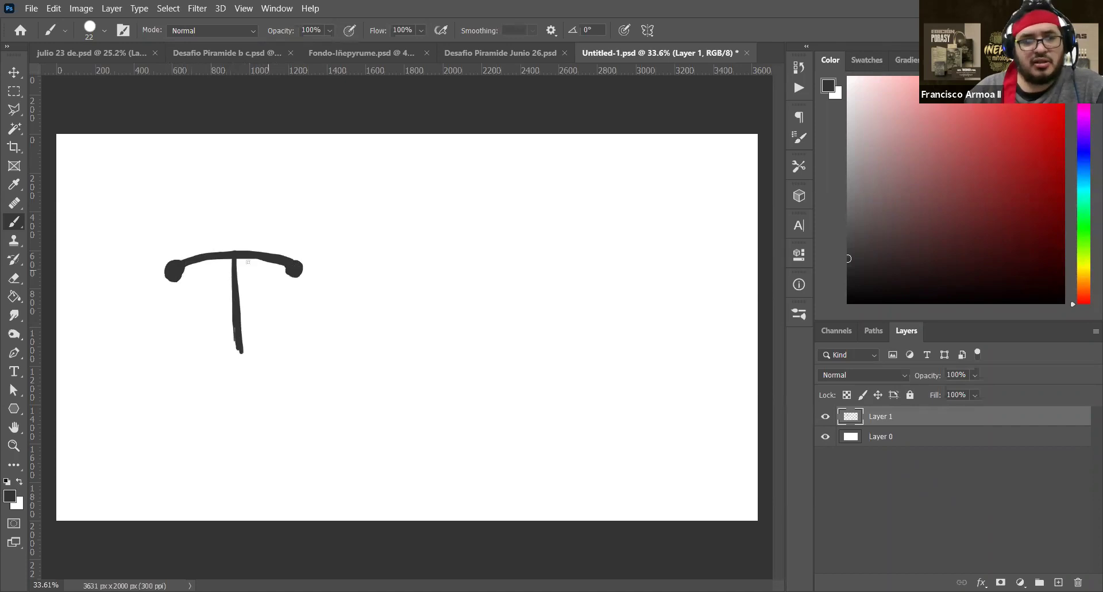
Paint the curved rib cage sides below the shoulder bar and the arch joining them across the central line
{"action": "mouse_move", "coordinate": [184, 266]}
{"action": "left_mouse_down"}
{"action": "mouse_move", "coordinate": [186, 302]}
{"action": "mouse_move", "coordinate": [260, 298]}
{"action": "mouse_move", "coordinate": [274, 314]}
{"action": "mouse_move", "coordinate": [289, 286]}
{"action": "mouse_move", "coordinate": [274, 319]}
{"action": "mouse_move", "coordinate": [212, 310]}
{"action": "mouse_move", "coordinate": [189, 289]}
{"action": "mouse_move", "coordinate": [208, 326]}
{"action": "mouse_move", "coordinate": [275, 319]}
{"action": "mouse_move", "coordinate": [223, 292]}
{"action": "left_mouse_up"}
{"action": "mouse_move", "coordinate": [252, 325]}
{"action": "left_mouse_down", "text": "ctrl"}
{"action": "mouse_move", "coordinate": [279, 292]}
{"action": "mouse_move", "coordinate": [213, 240]}
{"action": "mouse_move", "coordinate": [230, 296]}
{"action": "mouse_move", "coordinate": [281, 265]}
{"action": "mouse_move", "coordinate": [297, 287]}
{"action": "mouse_move", "coordinate": [306, 236]}
{"action": "left_mouse_up", "text": "ctrl"}
{"action": "key", "text": "b"}
{"action": "mouse_move", "coordinate": [299, 279]}
{"action": "left_mouse_down"}
{"action": "mouse_move", "coordinate": [309, 237]}
{"action": "mouse_move", "coordinate": [293, 289]}
{"action": "mouse_move", "coordinate": [278, 266]}
{"action": "mouse_move", "coordinate": [227, 286]}
{"action": "mouse_move", "coordinate": [211, 243]}
{"action": "mouse_move", "coordinate": [222, 280]}
{"action": "left_mouse_up"}
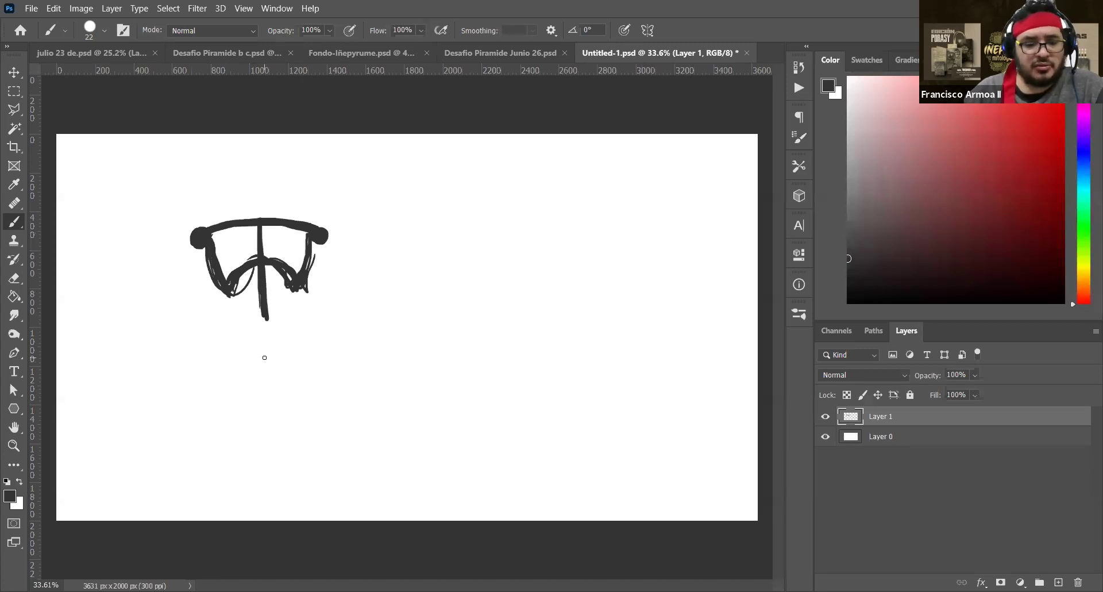
Shift the torso sketch slightly left and thicken its central vertical line
{"action": "key", "text": "v"}
{"action": "left_click_drag", "start_coordinate": [250, 281], "coordinate": [236, 281]}
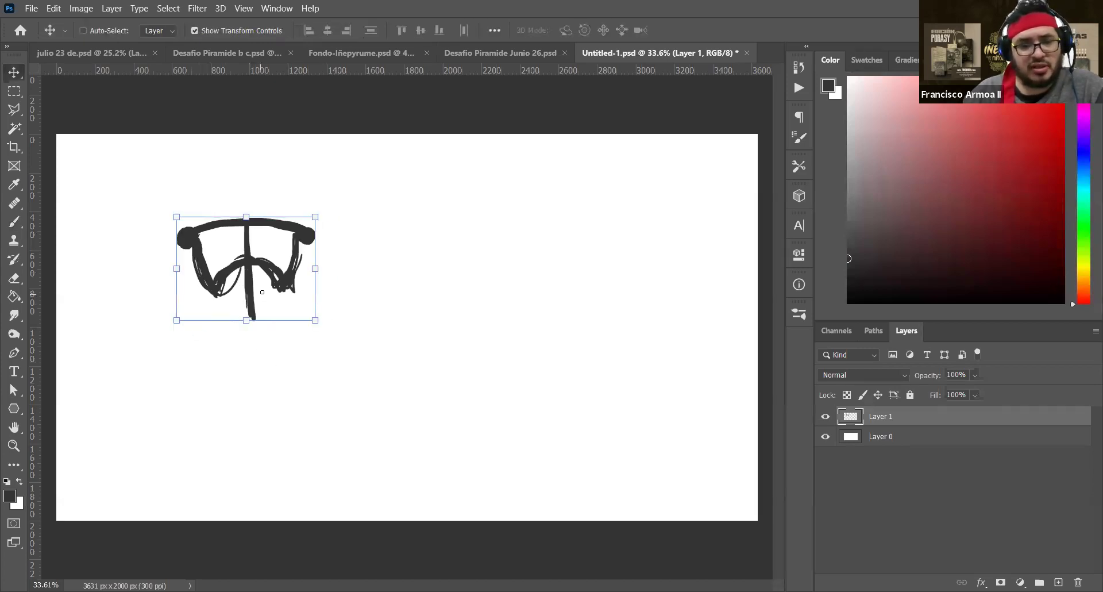
{"action": "key", "text": "b"}
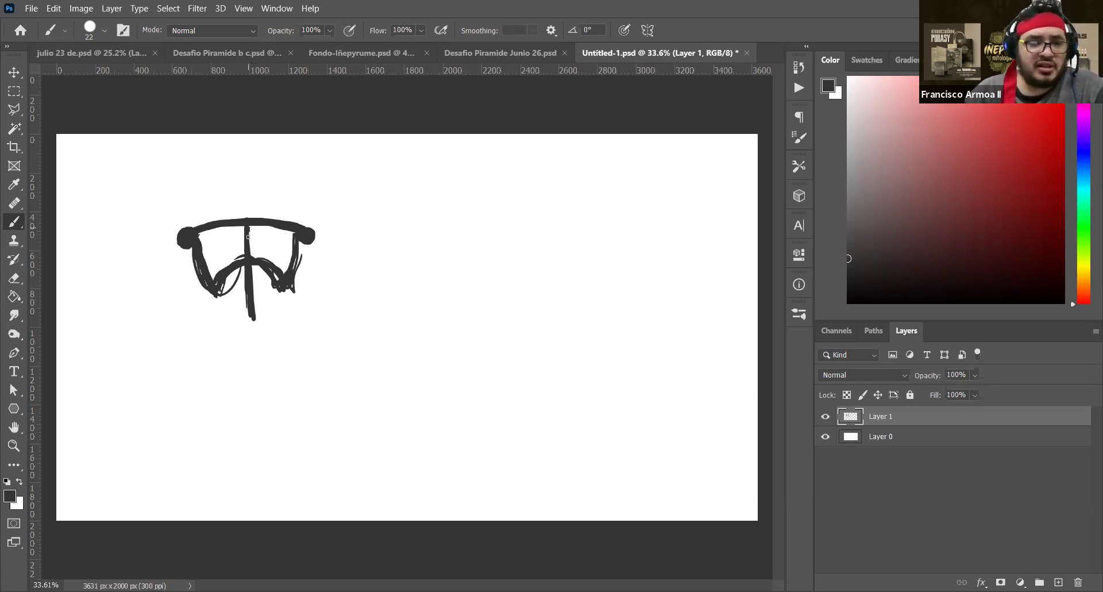
{"action": "left_click_drag", "start_coordinate": [248, 225], "coordinate": [249, 318]}
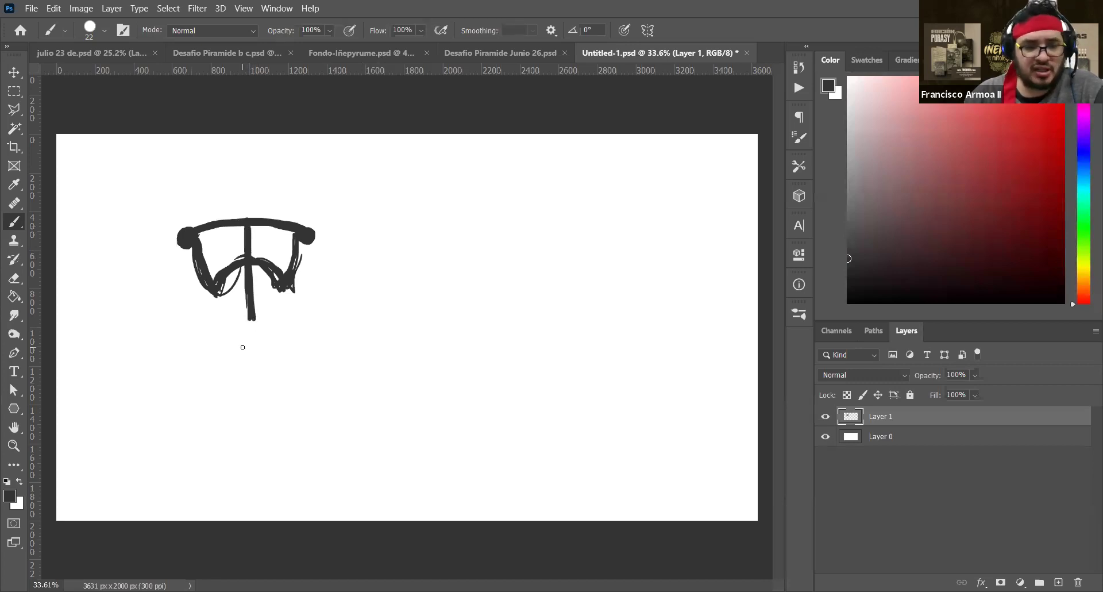
Move the torso sketch up and to the right, then strengthen its central line and lower rib arch
{"action": "key", "text": "v"}
{"action": "left_click_drag", "start_coordinate": [276, 254], "coordinate": [296, 235]}
{"action": "key", "text": "b"}
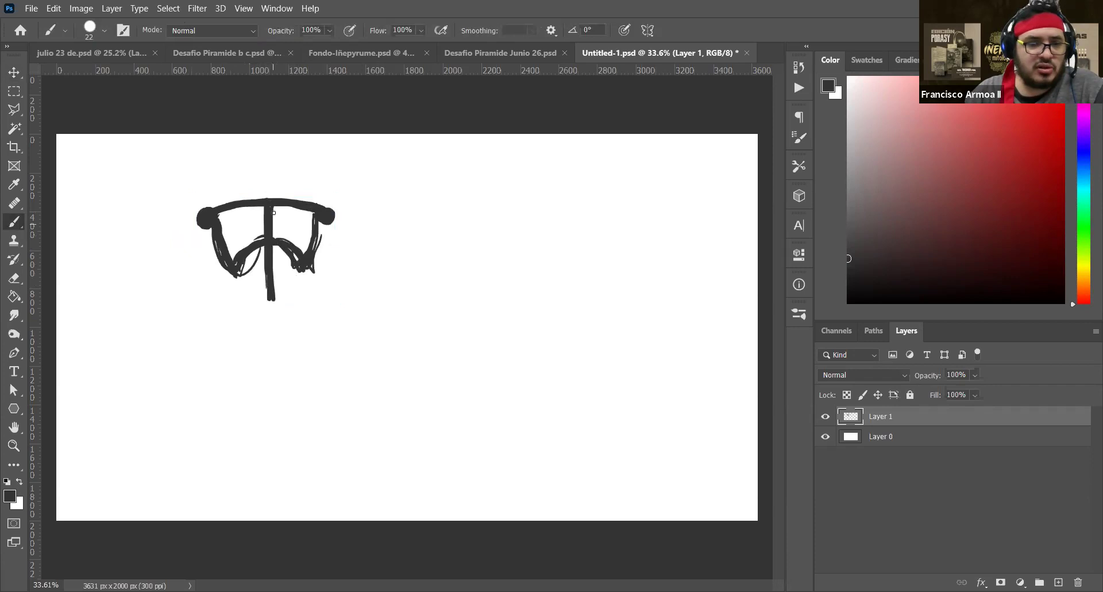
{"action": "left_click_drag", "start_coordinate": [271, 202], "coordinate": [270, 298]}
{"action": "mouse_move", "coordinate": [248, 262]}
{"action": "left_mouse_down"}
{"action": "mouse_move", "coordinate": [304, 266]}
{"action": "mouse_move", "coordinate": [237, 262]}
{"action": "left_mouse_up"}
Move the torso sketch left, scale it down slightly and extend its central line above the shoulders and below the torso
{"action": "key", "text": "v"}
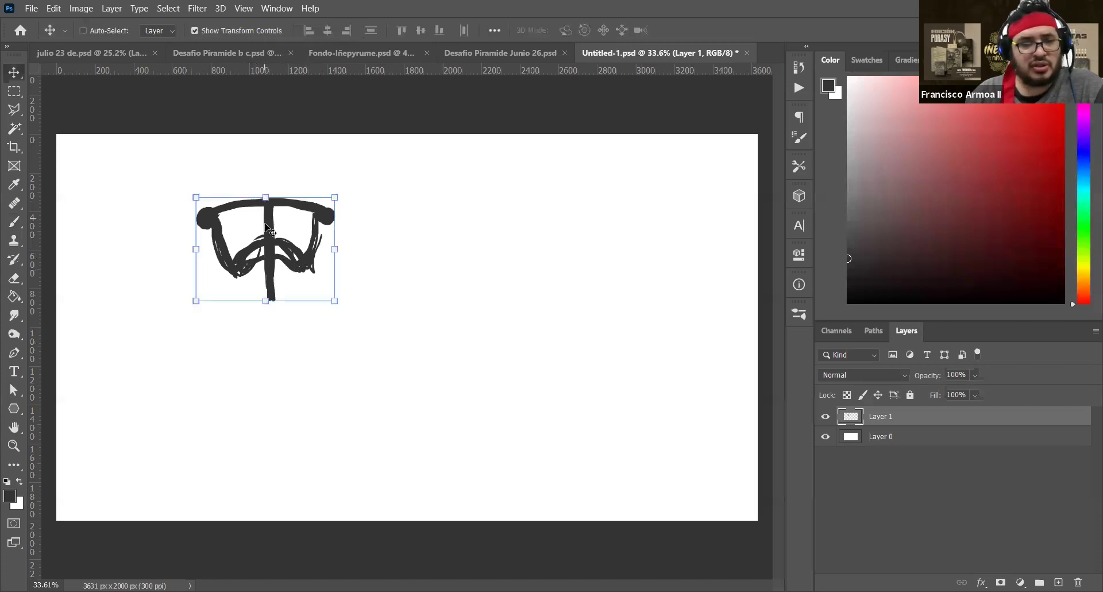
{"action": "key", "text": "b"}
{"action": "key", "text": "v"}
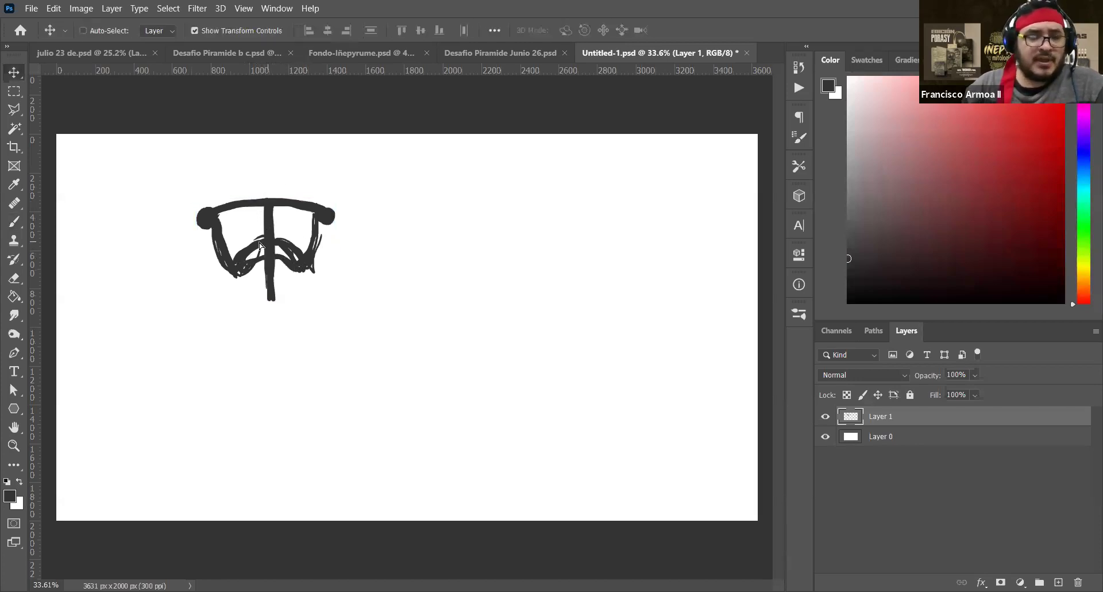
{"action": "left_click_drag", "start_coordinate": [265, 208], "coordinate": [242, 213]}
{"action": "key", "text": "b"}
{"action": "key", "text": "v"}
{"action": "mouse_move", "coordinate": [311, 202]}
{"action": "left_mouse_down"}
{"action": "mouse_move", "coordinate": [291, 222]}
{"action": "mouse_move", "coordinate": [233, 208]}
{"action": "mouse_move", "coordinate": [232, 219]}
{"action": "mouse_move", "coordinate": [232, 200]}
{"action": "mouse_move", "coordinate": [228, 329]}
{"action": "left_mouse_up"}
{"action": "key", "text": "Return"}
{"action": "key", "text": "b"}
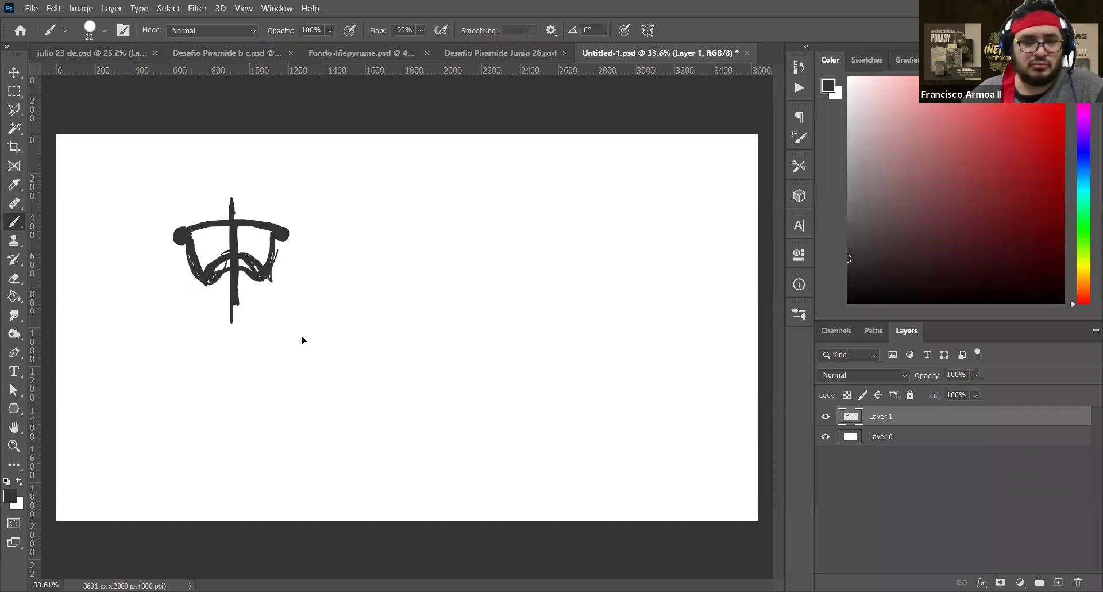
Place the canon figure image over the left half of the canvas and rasterize its layer
{"action": "left_click_drag", "start_coordinate": [462, 371], "coordinate": [305, 371]}
{"action": "key", "text": "Return"}
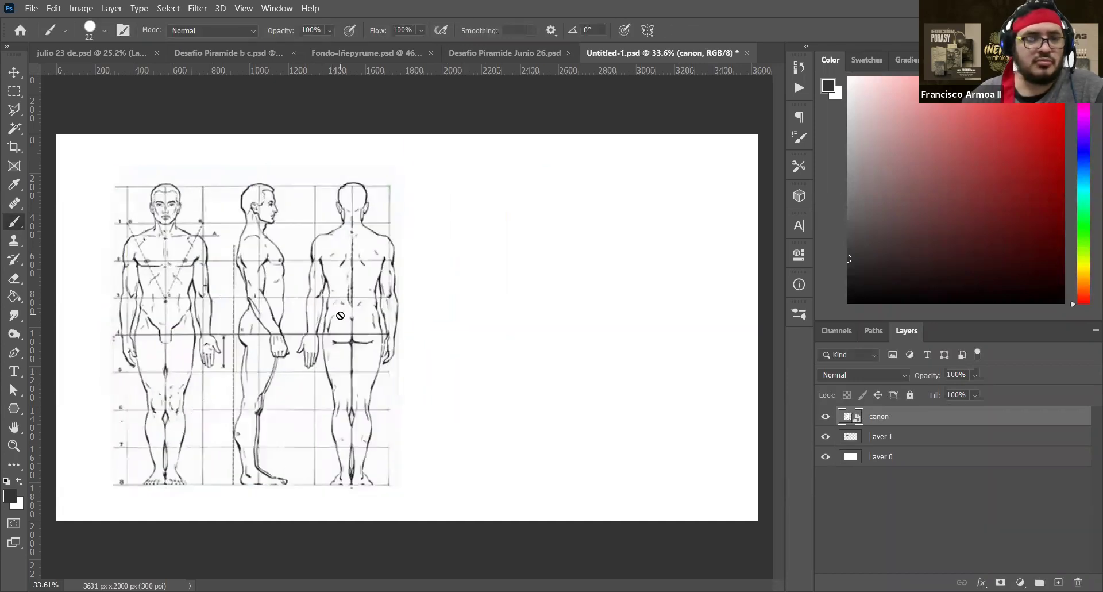
{"action": "left_click", "coordinate": [340, 316]}
{"action": "left_click", "coordinate": [537, 251]}
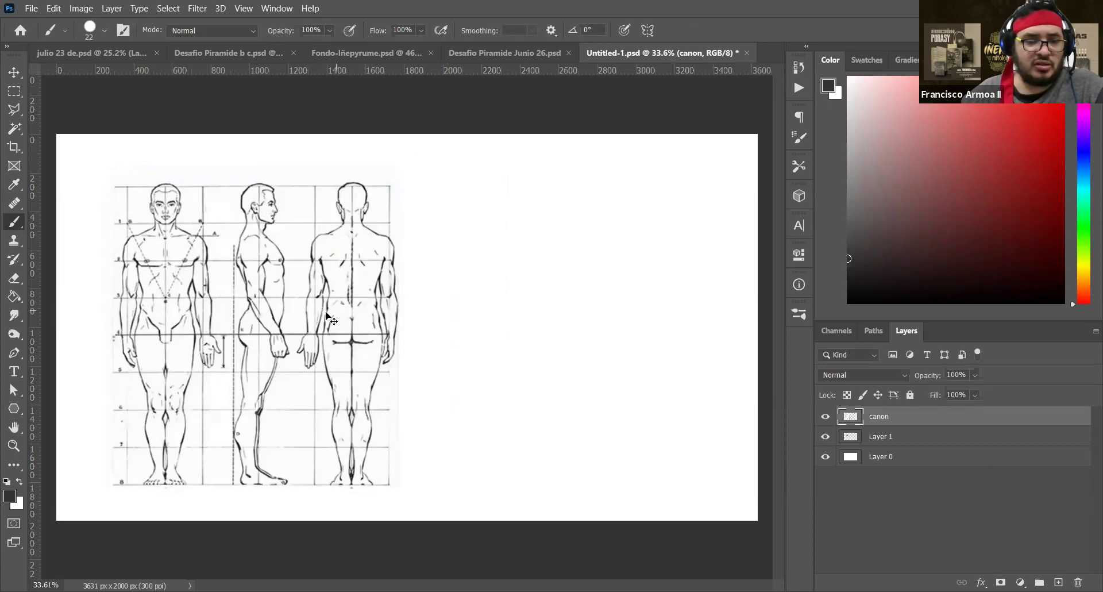
{"action": "key", "text": "v"}
{"action": "left_click_drag", "start_coordinate": [326, 316], "coordinate": [305, 316]}
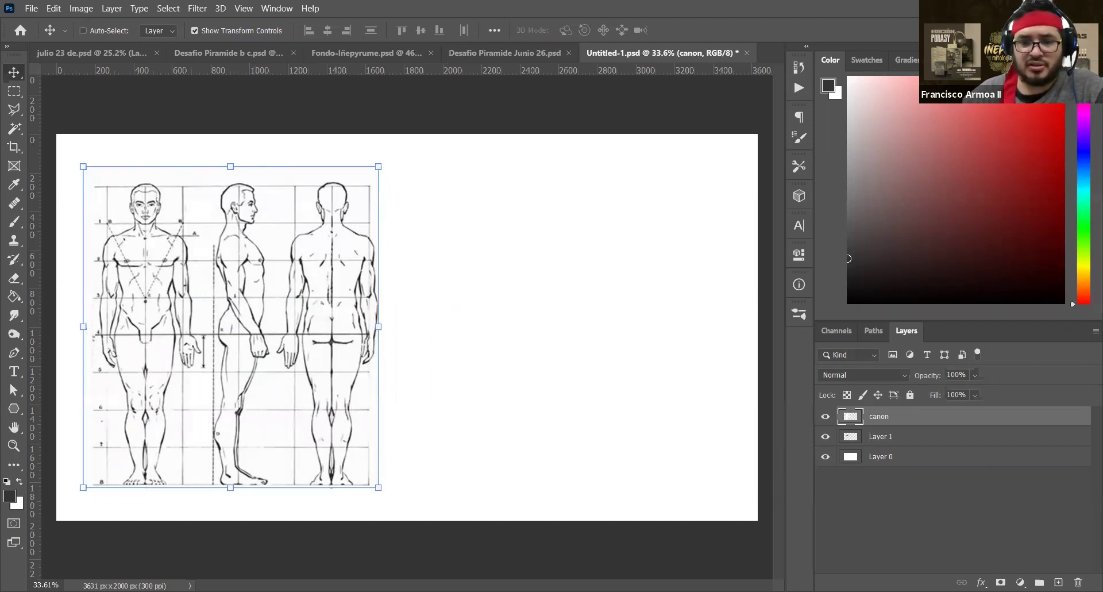
Add a new layer and paint a vertical axis beside the canon figures, about as tall as they are
{"action": "left_click", "coordinate": [1059, 582]}
{"action": "key", "text": "b"}
{"action": "left_click_drag", "start_coordinate": [476, 201], "coordinate": [475, 488]}
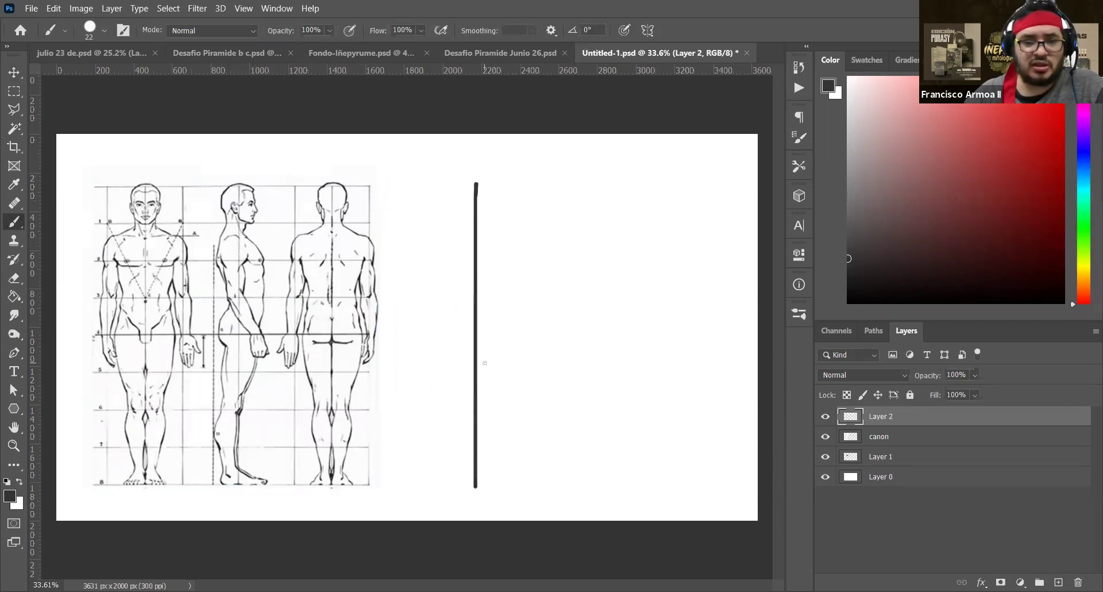
Paint short horizontal marks at the top and middle of the vertical axis and thicken its upper half
{"action": "left_click_drag", "start_coordinate": [476, 178], "coordinate": [472, 186]}
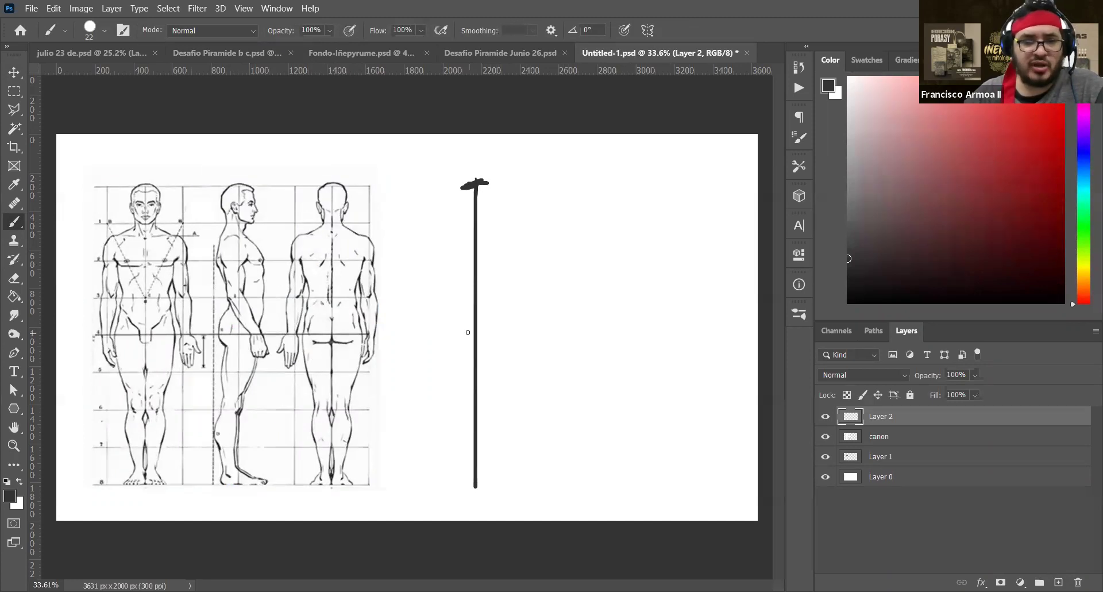
{"action": "left_click_drag", "start_coordinate": [473, 331], "coordinate": [484, 332]}
{"action": "key", "text": "z"}
{"action": "key", "text": "b"}
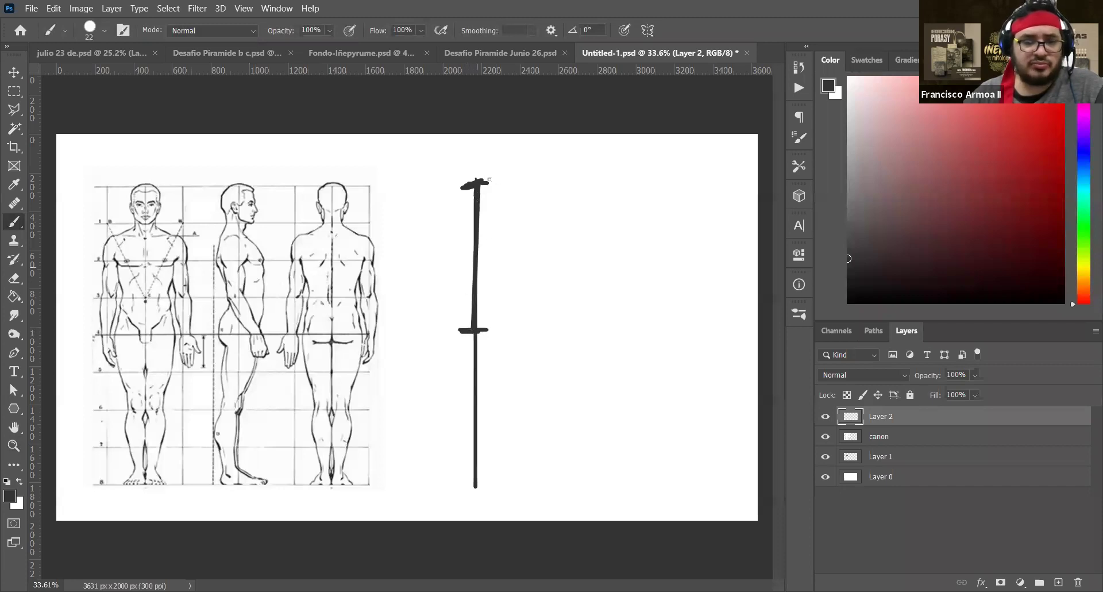
{"action": "left_click_drag", "start_coordinate": [460, 187], "coordinate": [486, 185]}
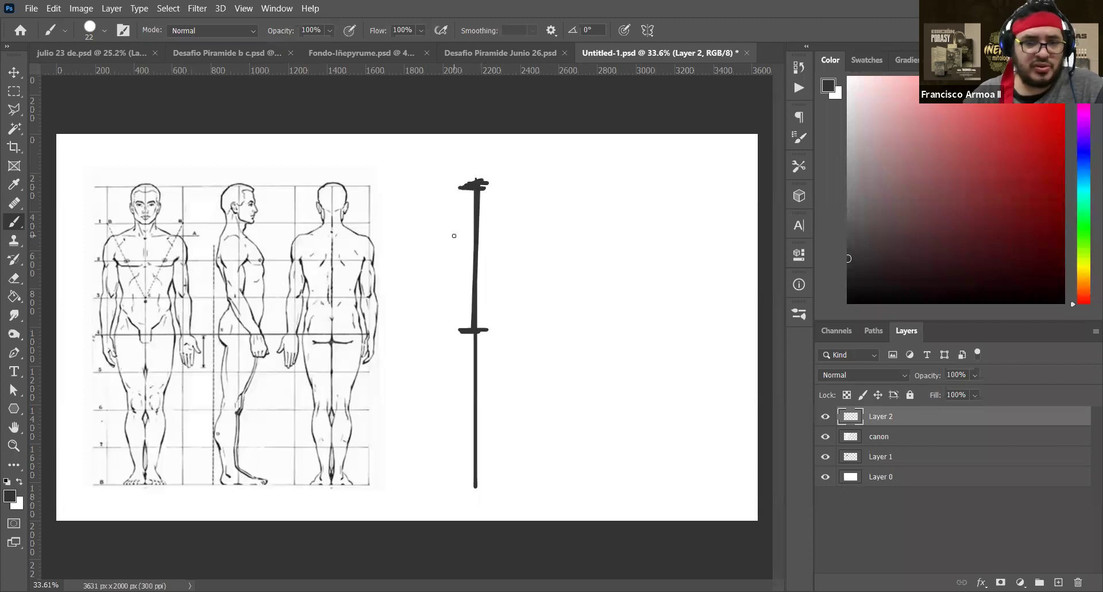
Mark the foot of the axis and the remaining head-height divisions above and below the middle with short horizontal strokes
{"action": "mouse_move", "coordinate": [470, 183]}
{"action": "left_mouse_down"}
{"action": "mouse_move", "coordinate": [455, 184]}
{"action": "mouse_move", "coordinate": [479, 188]}
{"action": "mouse_move", "coordinate": [469, 483]}
{"action": "mouse_move", "coordinate": [485, 485]}
{"action": "left_mouse_up"}
{"action": "left_click_drag", "start_coordinate": [464, 333], "coordinate": [474, 332]}
{"action": "left_click_drag", "start_coordinate": [464, 259], "coordinate": [496, 260]}
{"action": "left_click_drag", "start_coordinate": [464, 407], "coordinate": [492, 409]}
{"action": "left_click_drag", "start_coordinate": [464, 368], "coordinate": [486, 367]}
{"action": "left_click_drag", "start_coordinate": [463, 445], "coordinate": [487, 447]}
{"action": "left_click_drag", "start_coordinate": [460, 291], "coordinate": [492, 292]}
Paint a filled oval head in the first division and erase the part above the top mark
{"action": "mouse_move", "coordinate": [461, 216]}
{"action": "left_mouse_down"}
{"action": "mouse_move", "coordinate": [493, 220]}
{"action": "mouse_move", "coordinate": [472, 225]}
{"action": "mouse_move", "coordinate": [467, 182]}
{"action": "mouse_move", "coordinate": [464, 199]}
{"action": "mouse_move", "coordinate": [486, 196]}
{"action": "mouse_move", "coordinate": [480, 174]}
{"action": "left_mouse_up"}
{"action": "left_click", "coordinate": [468, 189]}
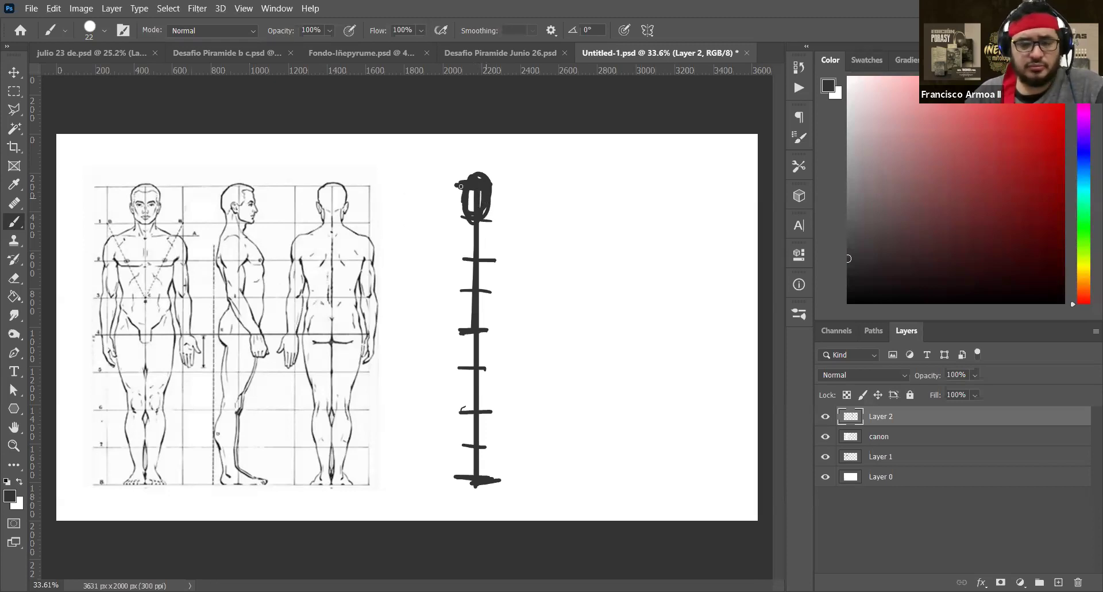
{"action": "mouse_move", "coordinate": [478, 198]}
{"action": "left_mouse_down"}
{"action": "mouse_move", "coordinate": [476, 187]}
{"action": "mouse_move", "coordinate": [473, 211]}
{"action": "mouse_move", "coordinate": [500, 173]}
{"action": "left_mouse_up"}
{"action": "key", "text": "e"}
{"action": "key", "text": "b"}
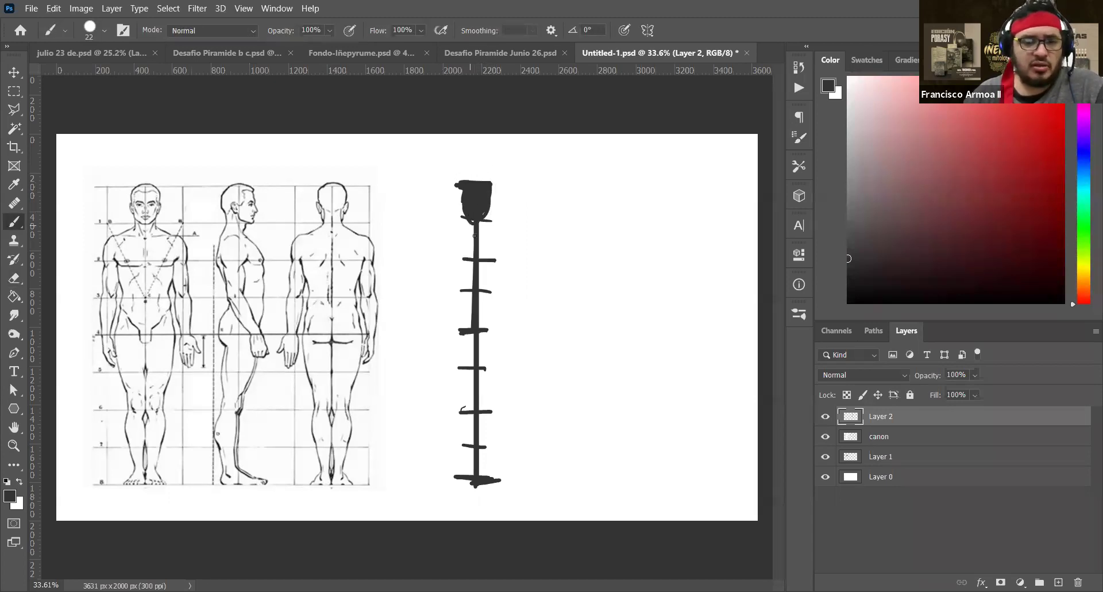
Paint a wide shoulder line under the head and horizontal guide lines at the third and fourth divisions
{"action": "left_click_drag", "start_coordinate": [446, 228], "coordinate": [510, 229]}
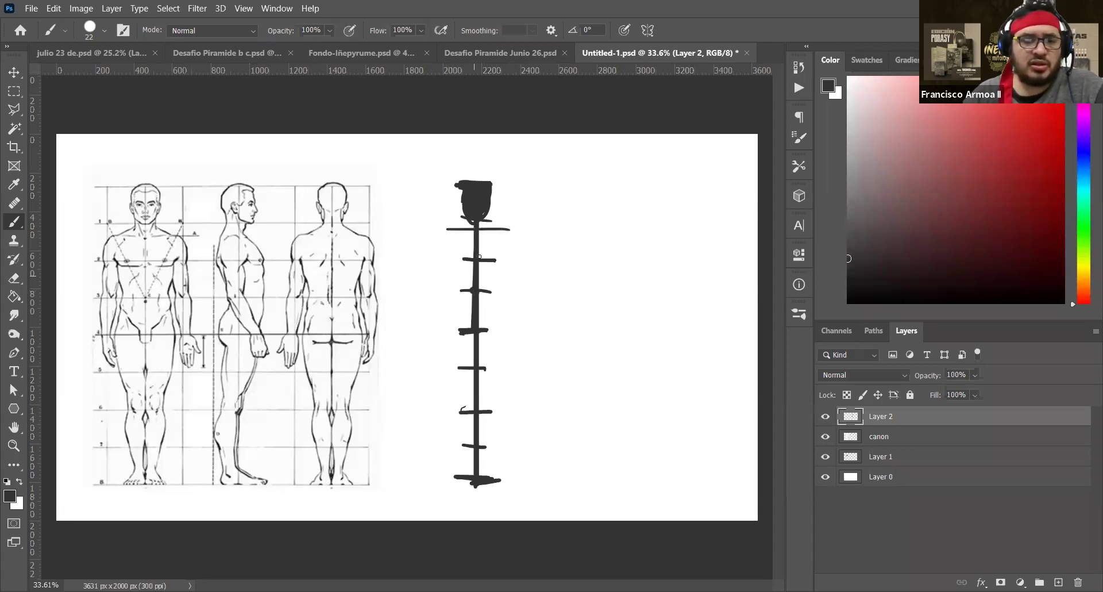
{"action": "left_click_drag", "start_coordinate": [486, 290], "coordinate": [541, 290]}
{"action": "key", "text": "ctrl+z"}
{"action": "left_click_drag", "start_coordinate": [425, 331], "coordinate": [586, 332]}
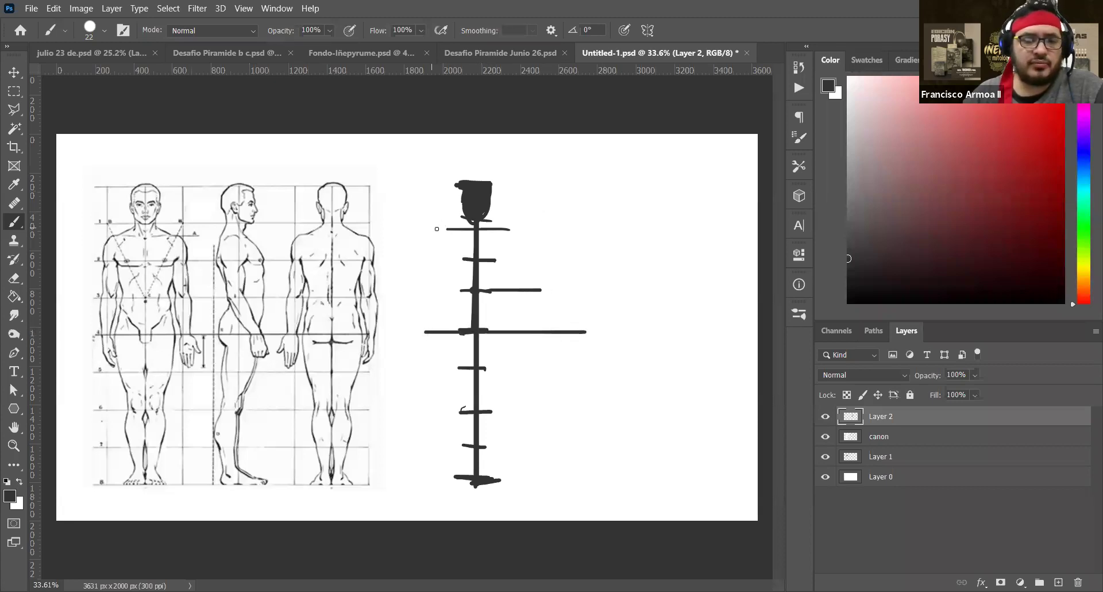
{"action": "left_click_drag", "start_coordinate": [423, 229], "coordinate": [536, 229]}
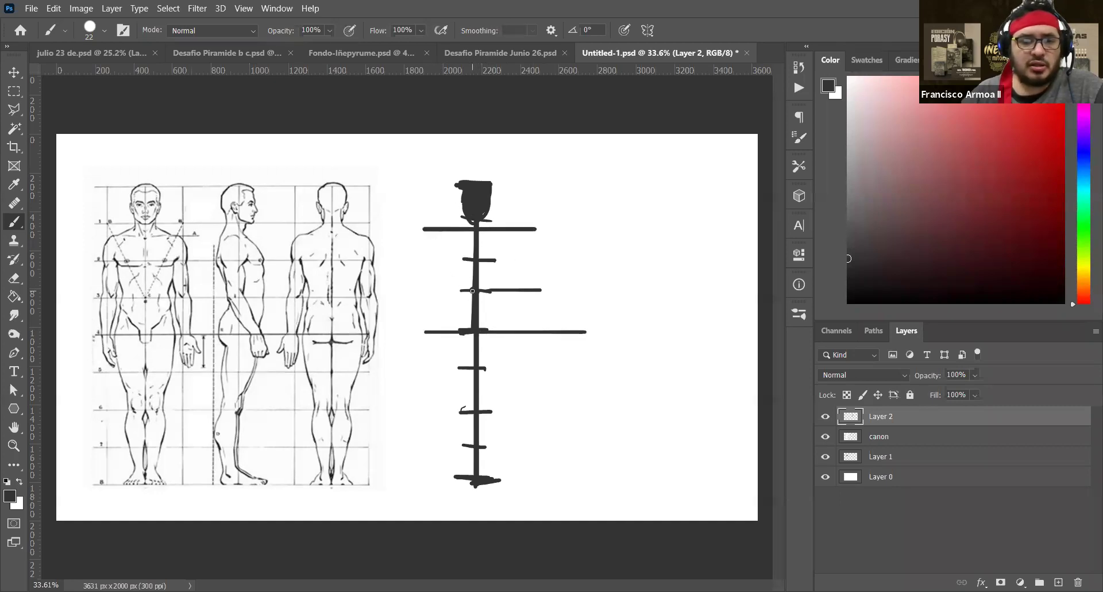
Paint both arms down from the shoulder line ends, with round elbows at the third division and hands below the middle
{"action": "left_click_drag", "start_coordinate": [422, 230], "coordinate": [421, 296]}
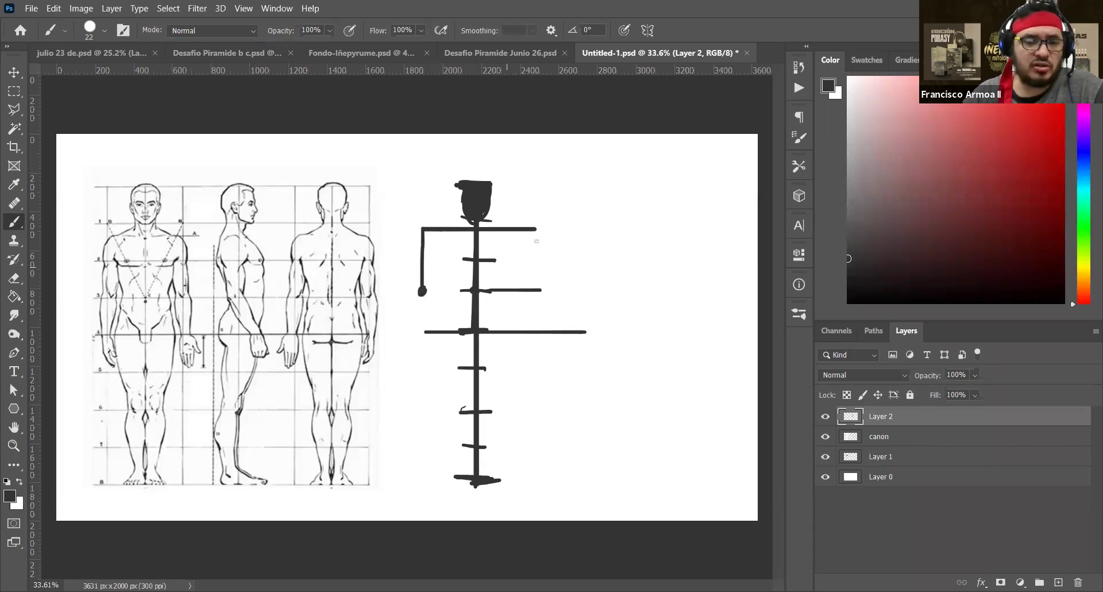
{"action": "left_click_drag", "start_coordinate": [533, 229], "coordinate": [533, 282]}
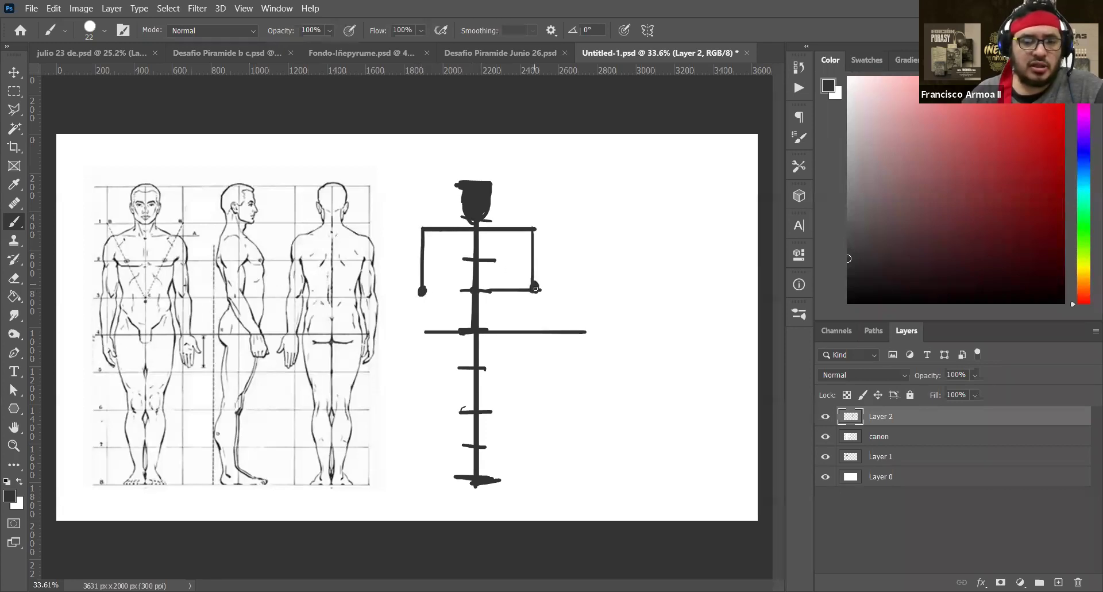
{"action": "left_click_drag", "start_coordinate": [422, 294], "coordinate": [428, 356]}
{"action": "left_click_drag", "start_coordinate": [532, 288], "coordinate": [533, 363]}
{"action": "left_click_drag", "start_coordinate": [535, 286], "coordinate": [533, 350]}
{"action": "left_click_drag", "start_coordinate": [419, 287], "coordinate": [427, 352]}
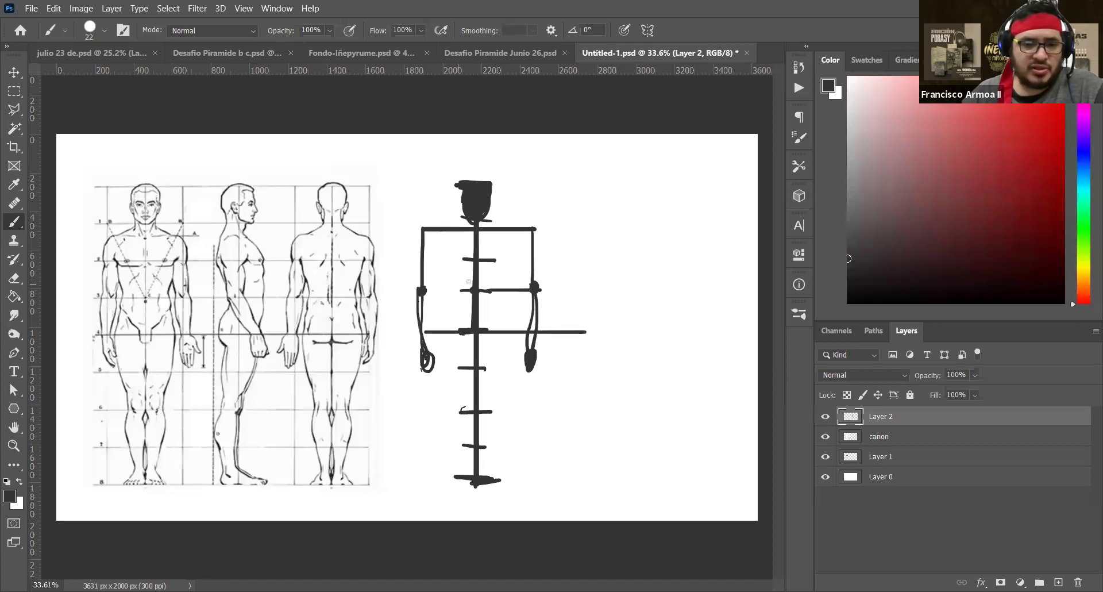
Paint a V-shaped pelvis at the middle division and both legs, with round knees at the sixth division and slanted feet
{"action": "left_click_drag", "start_coordinate": [473, 329], "coordinate": [490, 332]}
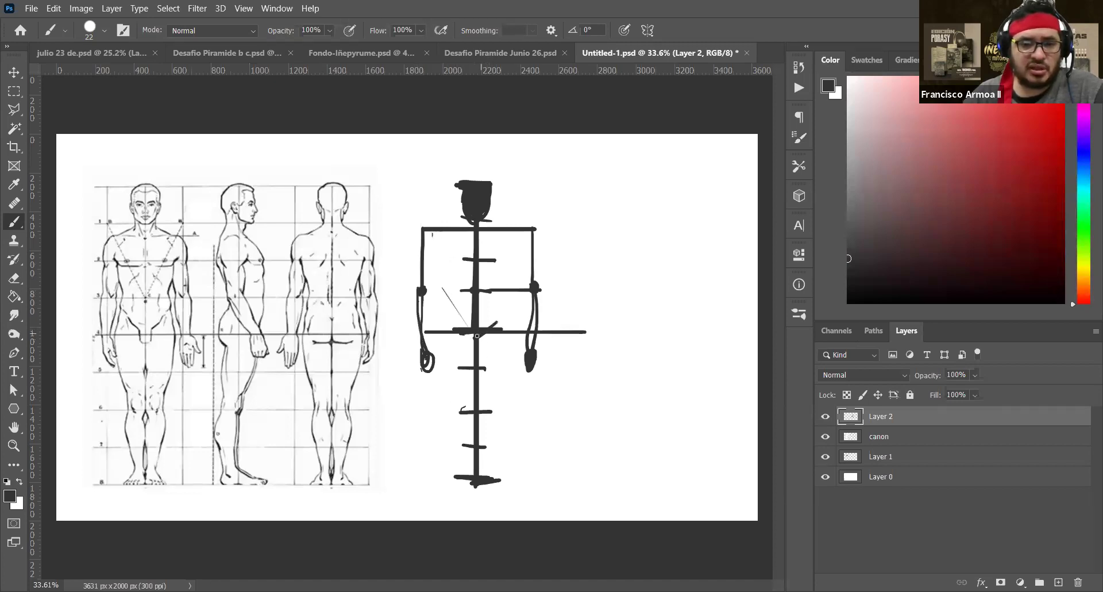
{"action": "mouse_move", "coordinate": [453, 320]}
{"action": "left_mouse_down"}
{"action": "mouse_move", "coordinate": [503, 315]}
{"action": "mouse_move", "coordinate": [473, 341]}
{"action": "mouse_move", "coordinate": [448, 316]}
{"action": "mouse_move", "coordinate": [450, 403]}
{"action": "left_mouse_up"}
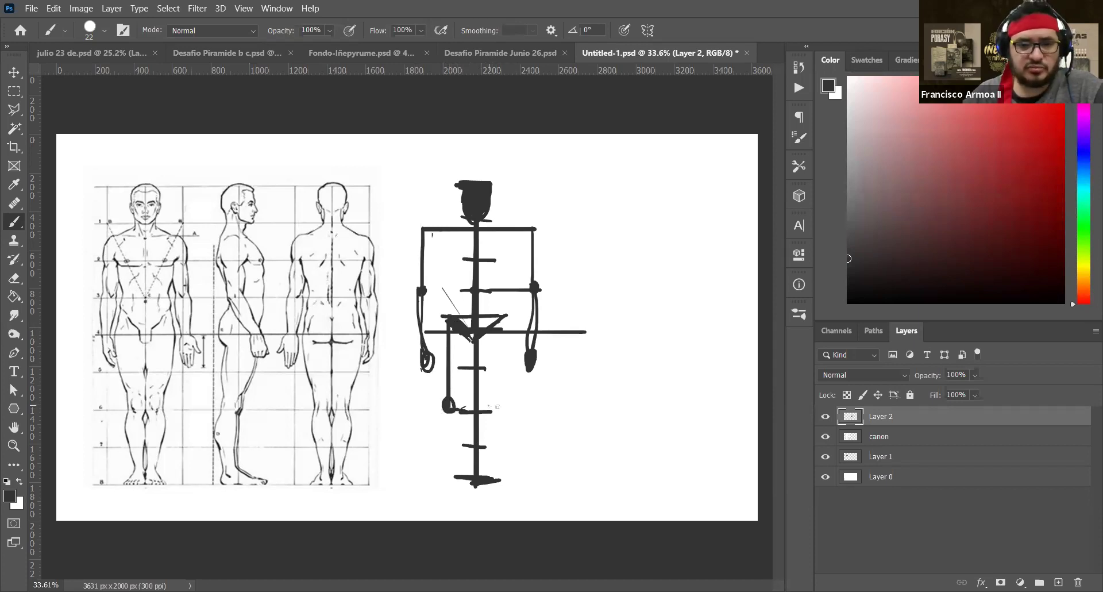
{"action": "left_click_drag", "start_coordinate": [498, 397], "coordinate": [506, 399]}
{"action": "left_click_drag", "start_coordinate": [505, 315], "coordinate": [506, 401]}
{"action": "left_click_drag", "start_coordinate": [444, 415], "coordinate": [448, 482]}
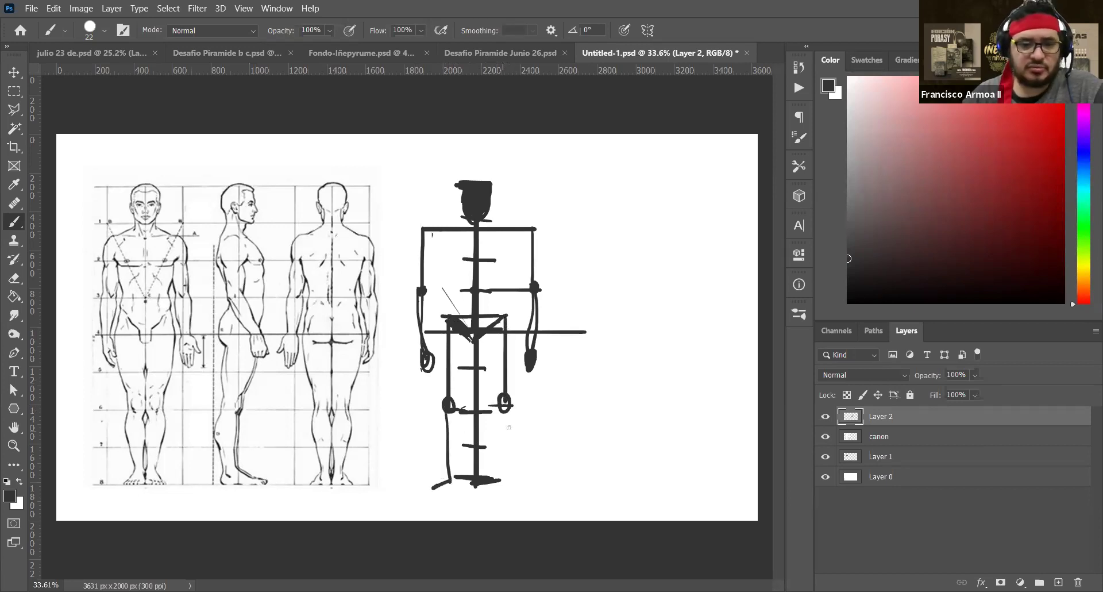
{"action": "mouse_move", "coordinate": [506, 421]}
{"action": "left_mouse_down"}
{"action": "mouse_move", "coordinate": [506, 490]}
{"action": "mouse_move", "coordinate": [533, 497]}
{"action": "left_mouse_up"}
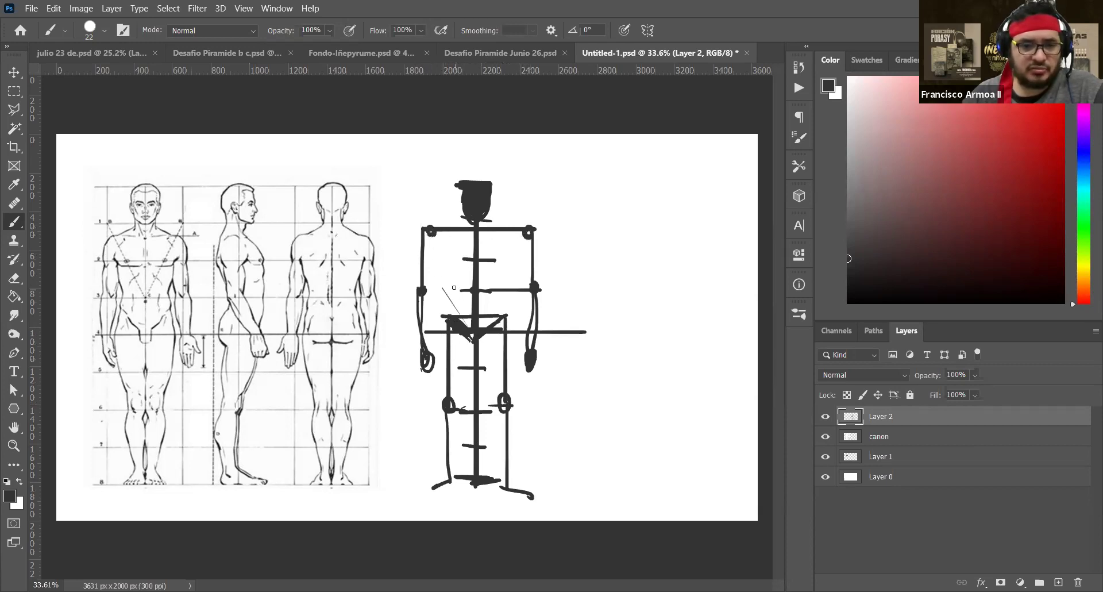
Add round shoulder joints and curved rib cage lines, and thicken both thighs and the right-hand upper arm
{"action": "mouse_move", "coordinate": [432, 235]}
{"action": "left_mouse_down"}
{"action": "mouse_move", "coordinate": [454, 288]}
{"action": "mouse_move", "coordinate": [492, 284]}
{"action": "mouse_move", "coordinate": [515, 232]}
{"action": "mouse_move", "coordinate": [496, 289]}
{"action": "left_mouse_up"}
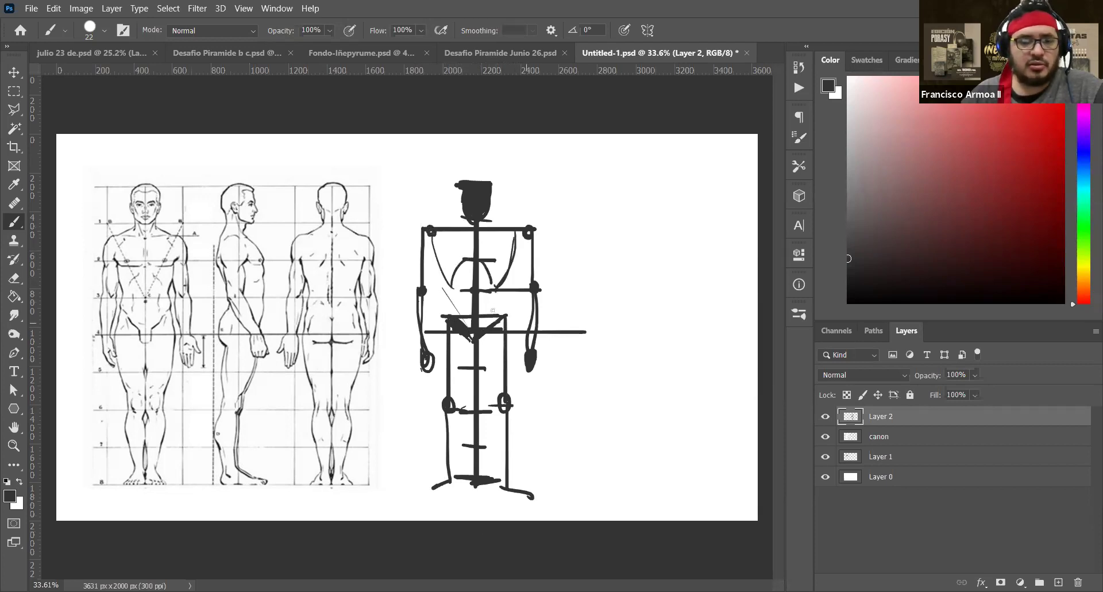
{"action": "key", "text": "ctrl+z"}
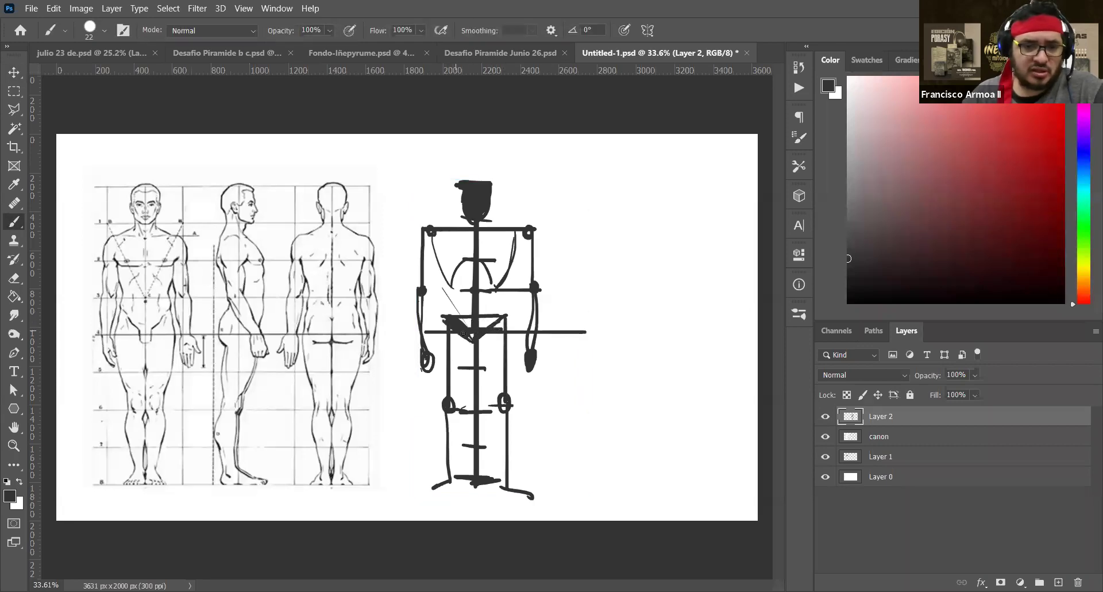
{"action": "left_click_drag", "start_coordinate": [444, 317], "coordinate": [451, 401]}
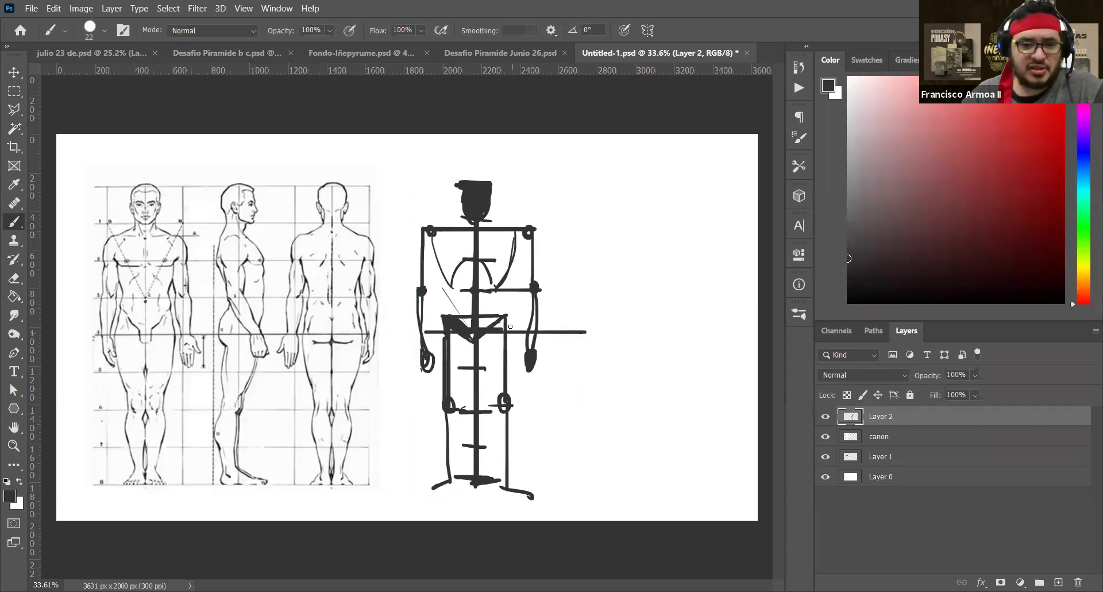
{"action": "left_click_drag", "start_coordinate": [506, 318], "coordinate": [502, 395]}
{"action": "left_click_drag", "start_coordinate": [504, 327], "coordinate": [501, 374]}
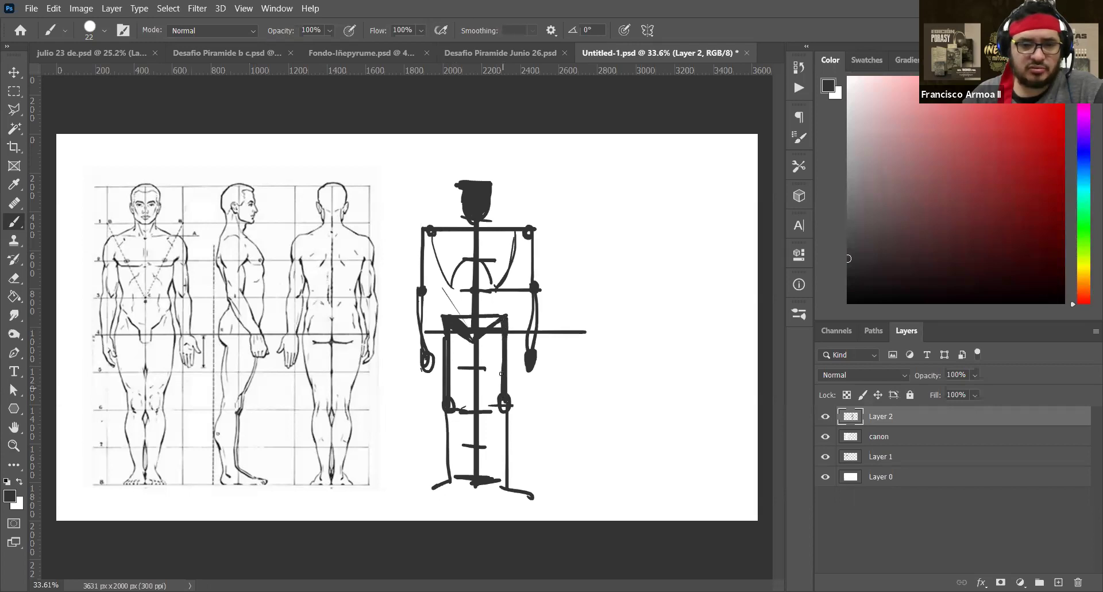
{"action": "left_click_drag", "start_coordinate": [526, 242], "coordinate": [529, 296]}
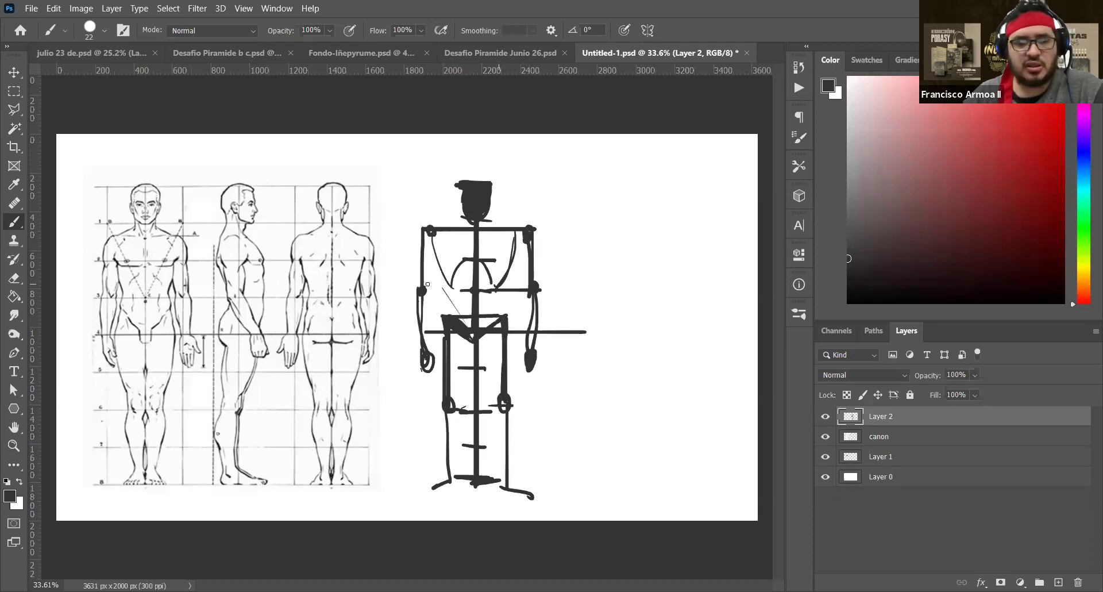
Hide the canon and Layer 1 layers, move the stick figure to the canvas's left side and place a duplicate beside it
{"action": "key", "text": "v"}
{"action": "left_click", "coordinate": [836, 437]}
{"action": "left_click", "coordinate": [825, 436]}
{"action": "left_click", "coordinate": [476, 223], "text": "ctrl"}
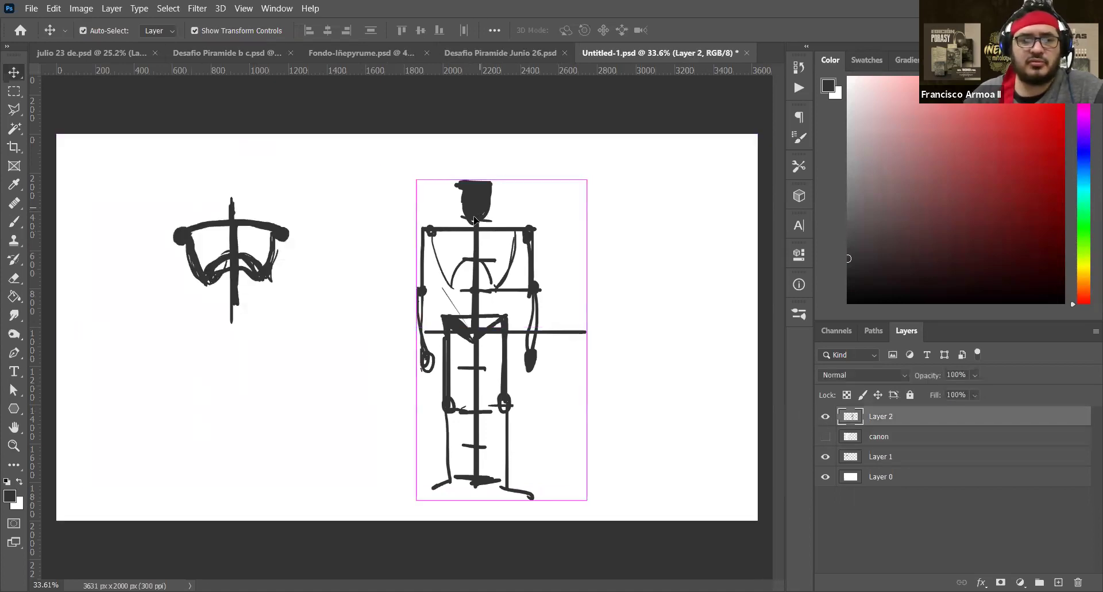
{"action": "left_click", "coordinate": [84, 31]}
{"action": "left_click", "coordinate": [825, 457]}
{"action": "left_click_drag", "start_coordinate": [397, 217], "coordinate": [97, 214]}
{"action": "left_click_drag", "start_coordinate": [223, 235], "coordinate": [464, 236]}
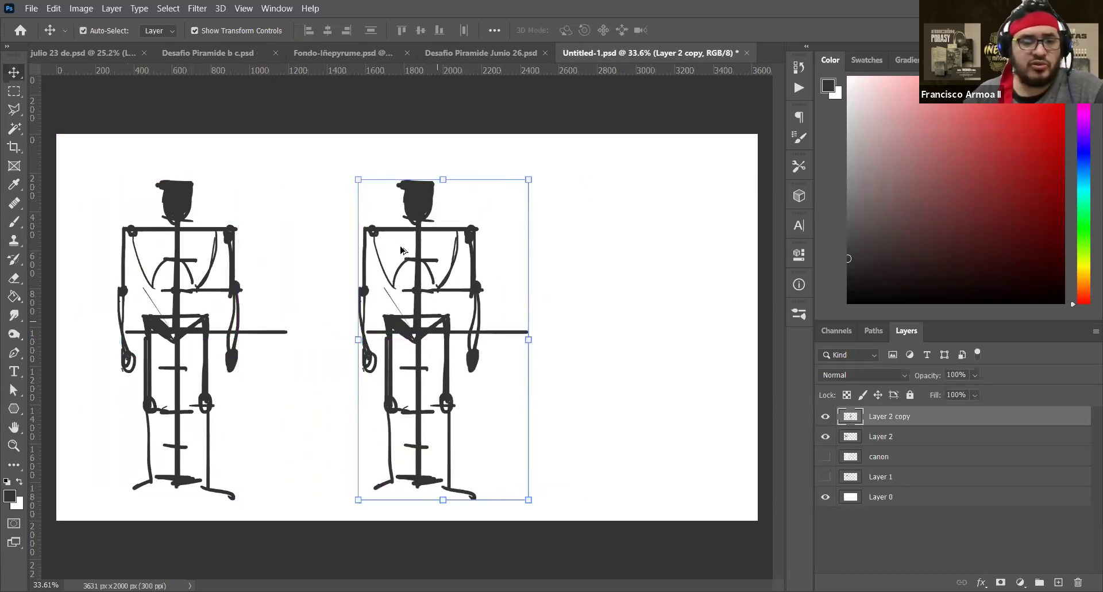
Erase the overhanging parts of the middle guide line on the duplicated figure
{"action": "key", "text": "b"}
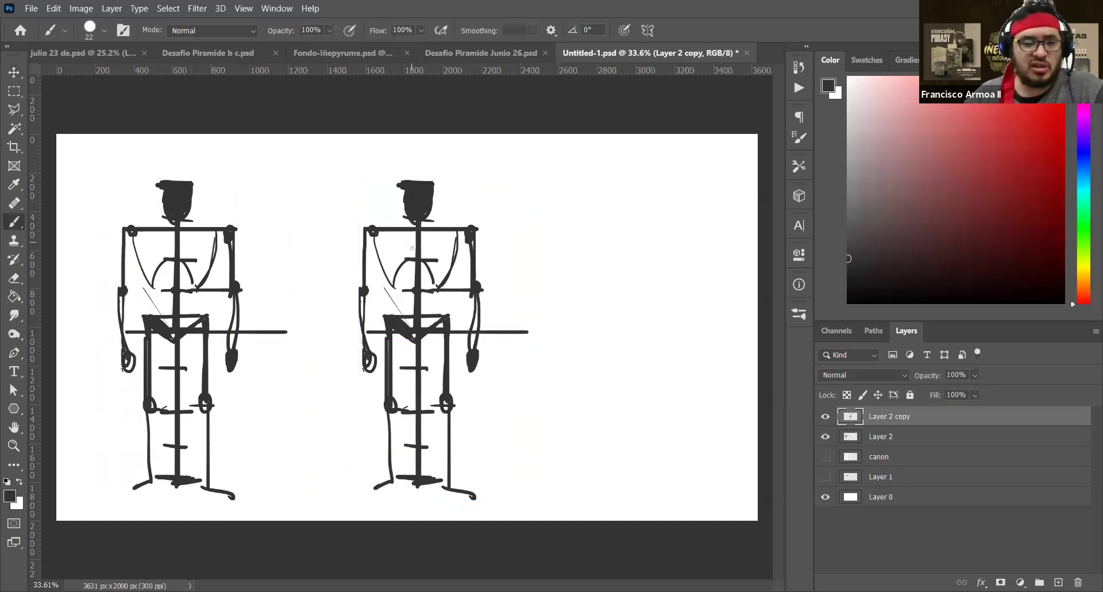
{"action": "key", "text": "e"}
{"action": "left_click_drag", "start_coordinate": [527, 332], "coordinate": [490, 333]}
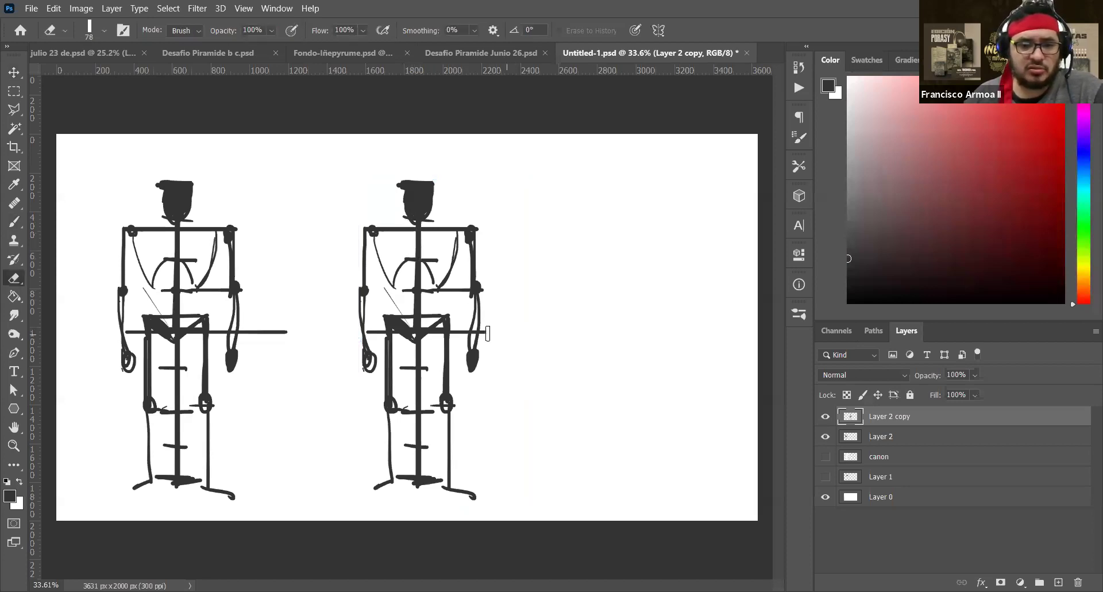
{"action": "key", "text": "b"}
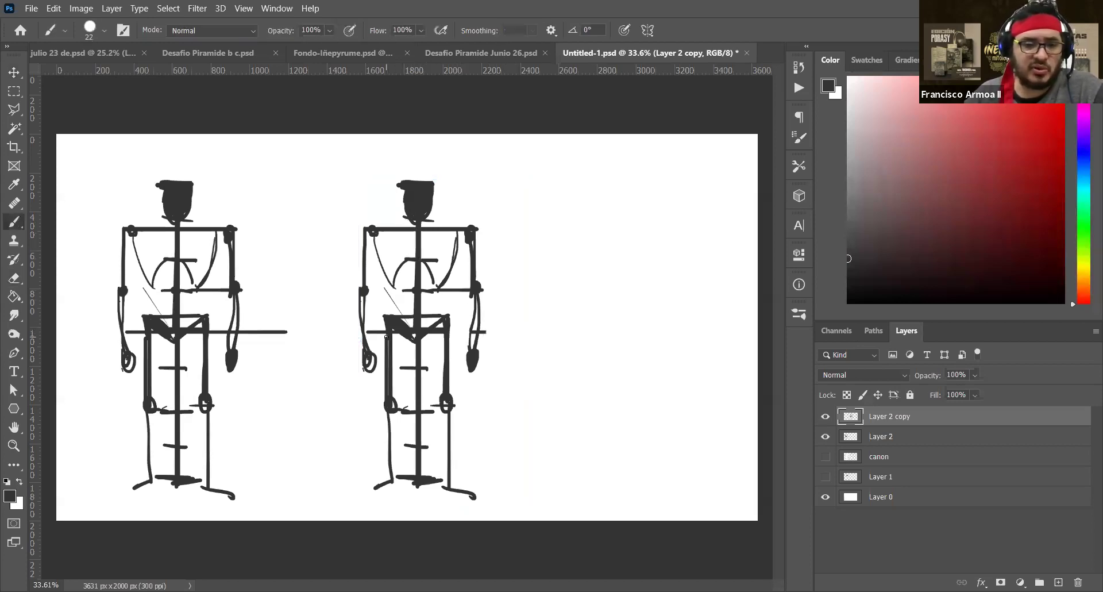
{"action": "key", "text": "e"}
{"action": "left_click_drag", "start_coordinate": [378, 329], "coordinate": [395, 397]}
With a 65 px brush, block in the copy's pelvis, thighs, torso, shoulders, left-hand arm, lower legs and head as solid masses
{"action": "key", "text": "b"}
{"action": "mouse_move", "coordinate": [386, 342]}
{"action": "left_mouse_down"}
{"action": "mouse_move", "coordinate": [392, 392]}
{"action": "mouse_move", "coordinate": [387, 322]}
{"action": "left_mouse_up"}
{"action": "mouse_move", "coordinate": [438, 345]}
{"action": "left_mouse_down"}
{"action": "mouse_move", "coordinate": [441, 378]}
{"action": "mouse_move", "coordinate": [448, 350]}
{"action": "mouse_move", "coordinate": [431, 301]}
{"action": "mouse_move", "coordinate": [429, 326]}
{"action": "mouse_move", "coordinate": [419, 323]}
{"action": "mouse_move", "coordinate": [415, 269]}
{"action": "mouse_move", "coordinate": [441, 279]}
{"action": "mouse_move", "coordinate": [444, 240]}
{"action": "mouse_move", "coordinate": [395, 241]}
{"action": "mouse_move", "coordinate": [410, 263]}
{"action": "mouse_move", "coordinate": [392, 261]}
{"action": "mouse_move", "coordinate": [384, 239]}
{"action": "mouse_move", "coordinate": [451, 241]}
{"action": "mouse_move", "coordinate": [436, 275]}
{"action": "mouse_move", "coordinate": [443, 240]}
{"action": "mouse_move", "coordinate": [407, 238]}
{"action": "mouse_move", "coordinate": [454, 234]}
{"action": "mouse_move", "coordinate": [440, 267]}
{"action": "mouse_move", "coordinate": [450, 231]}
{"action": "mouse_move", "coordinate": [443, 266]}
{"action": "mouse_move", "coordinate": [472, 237]}
{"action": "mouse_move", "coordinate": [450, 223]}
{"action": "left_mouse_up"}
{"action": "mouse_move", "coordinate": [372, 240]}
{"action": "left_mouse_down"}
{"action": "mouse_move", "coordinate": [370, 226]}
{"action": "mouse_move", "coordinate": [358, 345]}
{"action": "mouse_move", "coordinate": [390, 390]}
{"action": "mouse_move", "coordinate": [396, 479]}
{"action": "mouse_move", "coordinate": [359, 495]}
{"action": "left_mouse_up"}
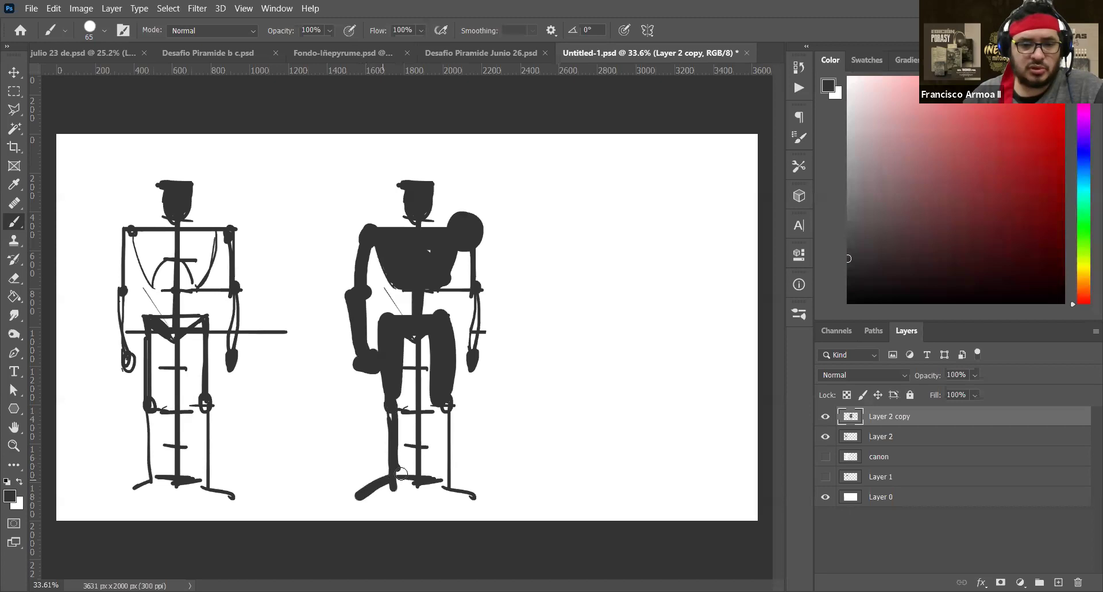
{"action": "left_click_drag", "start_coordinate": [449, 406], "coordinate": [444, 482]}
{"action": "left_click_drag", "start_coordinate": [384, 402], "coordinate": [397, 472]}
{"action": "mouse_move", "coordinate": [447, 407]}
{"action": "left_mouse_down"}
{"action": "mouse_move", "coordinate": [440, 478]}
{"action": "mouse_move", "coordinate": [472, 489]}
{"action": "left_mouse_up"}
{"action": "mouse_move", "coordinate": [408, 198]}
{"action": "left_mouse_down"}
{"action": "mouse_move", "coordinate": [431, 186]}
{"action": "mouse_move", "coordinate": [422, 212]}
{"action": "left_mouse_up"}
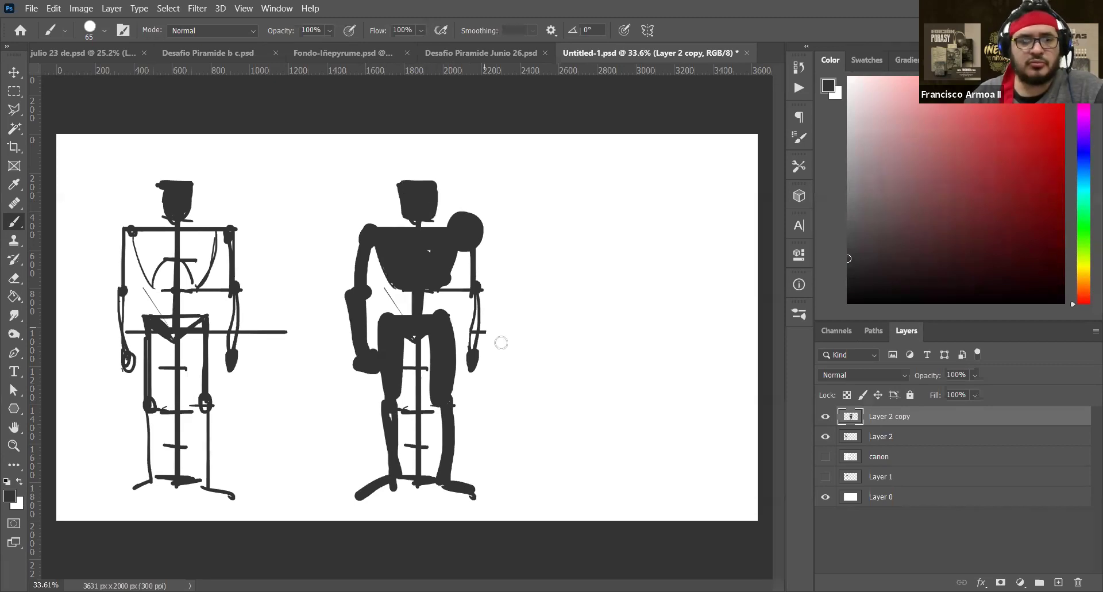
Erase the third-division guide line between the copy's torso and its thin right-hand arm
{"action": "key", "text": "v"}
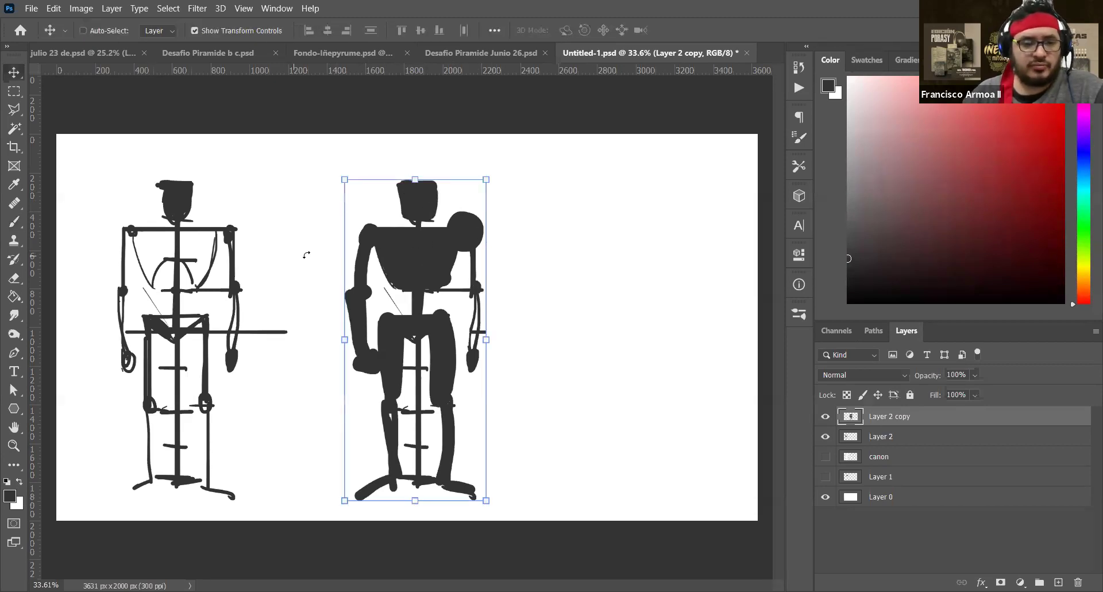
{"action": "key", "text": "e"}
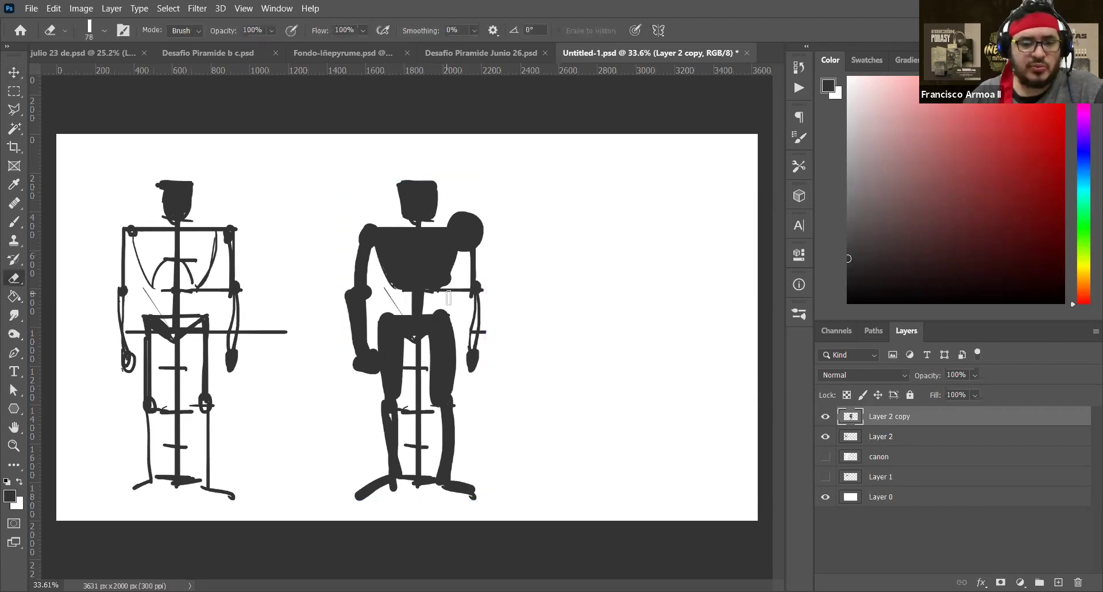
{"action": "mouse_move", "coordinate": [458, 288]}
{"action": "left_mouse_down"}
{"action": "mouse_move", "coordinate": [467, 356]}
{"action": "mouse_move", "coordinate": [484, 323]}
{"action": "left_mouse_up"}
{"action": "key", "text": "v"}
{"action": "key", "text": "e"}
{"action": "key", "text": "v"}
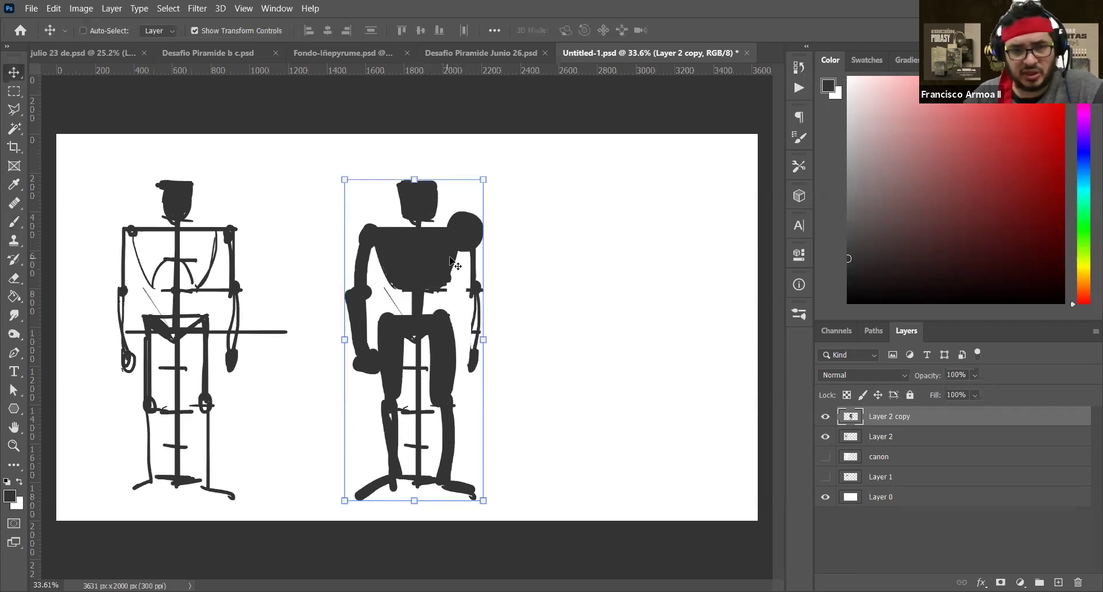
With a 41 px brush, square off the chest, fill in the right-hand arm and hand, and clear the axis marks between the legs
{"action": "key", "text": "b"}
{"action": "mouse_move", "coordinate": [431, 262]}
{"action": "left_mouse_down"}
{"action": "mouse_move", "coordinate": [435, 276]}
{"action": "mouse_move", "coordinate": [455, 248]}
{"action": "mouse_move", "coordinate": [451, 290]}
{"action": "mouse_move", "coordinate": [388, 292]}
{"action": "mouse_move", "coordinate": [393, 254]}
{"action": "mouse_move", "coordinate": [427, 286]}
{"action": "mouse_move", "coordinate": [454, 244]}
{"action": "mouse_move", "coordinate": [451, 283]}
{"action": "mouse_move", "coordinate": [467, 254]}
{"action": "mouse_move", "coordinate": [474, 288]}
{"action": "left_mouse_up"}
{"action": "mouse_move", "coordinate": [470, 243]}
{"action": "left_mouse_down"}
{"action": "mouse_move", "coordinate": [475, 290]}
{"action": "mouse_move", "coordinate": [459, 246]}
{"action": "mouse_move", "coordinate": [483, 296]}
{"action": "mouse_move", "coordinate": [473, 323]}
{"action": "mouse_move", "coordinate": [468, 307]}
{"action": "mouse_move", "coordinate": [473, 292]}
{"action": "mouse_move", "coordinate": [477, 357]}
{"action": "mouse_move", "coordinate": [447, 423]}
{"action": "mouse_move", "coordinate": [451, 404]}
{"action": "mouse_move", "coordinate": [432, 406]}
{"action": "mouse_move", "coordinate": [417, 362]}
{"action": "mouse_move", "coordinate": [418, 405]}
{"action": "mouse_move", "coordinate": [420, 357]}
{"action": "mouse_move", "coordinate": [420, 381]}
{"action": "mouse_move", "coordinate": [410, 347]}
{"action": "mouse_move", "coordinate": [421, 355]}
{"action": "mouse_move", "coordinate": [411, 444]}
{"action": "mouse_move", "coordinate": [417, 463]}
{"action": "mouse_move", "coordinate": [427, 411]}
{"action": "mouse_move", "coordinate": [417, 455]}
{"action": "mouse_move", "coordinate": [420, 469]}
{"action": "mouse_move", "coordinate": [427, 449]}
{"action": "mouse_move", "coordinate": [427, 481]}
{"action": "mouse_move", "coordinate": [408, 472]}
{"action": "mouse_move", "coordinate": [408, 499]}
{"action": "mouse_move", "coordinate": [385, 503]}
{"action": "left_mouse_up"}
{"action": "key", "text": "e"}
{"action": "key", "text": "b"}
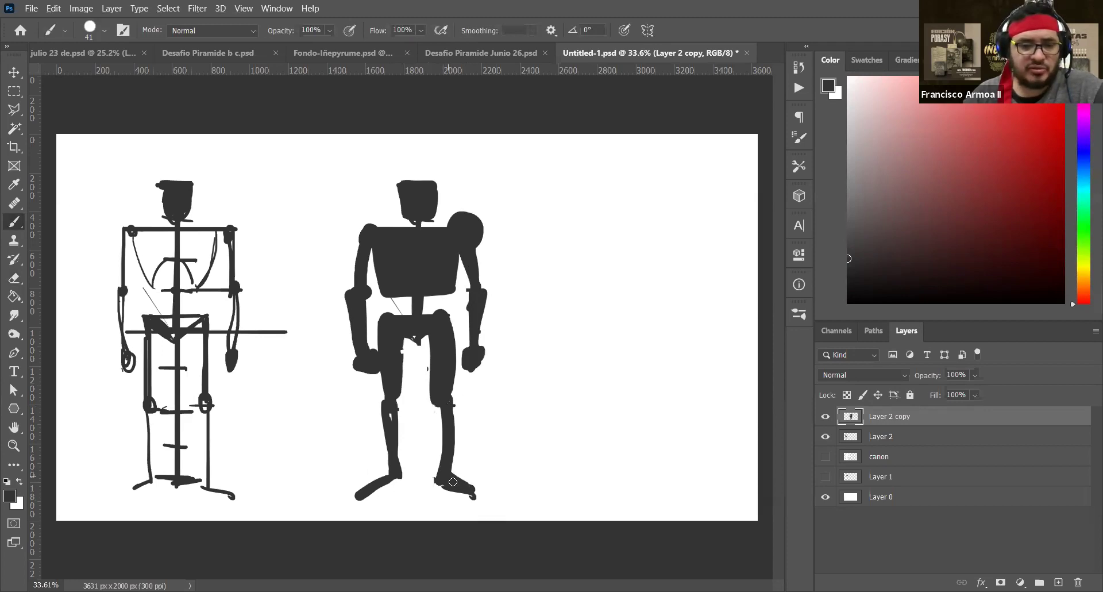
Reshape both feet of the solid figure into pointed wedges, trimming their undersides with the eraser
{"action": "mouse_move", "coordinate": [400, 474]}
{"action": "left_mouse_down"}
{"action": "mouse_move", "coordinate": [377, 486]}
{"action": "mouse_move", "coordinate": [440, 481]}
{"action": "mouse_move", "coordinate": [424, 487]}
{"action": "mouse_move", "coordinate": [441, 495]}
{"action": "mouse_move", "coordinate": [348, 503]}
{"action": "left_mouse_up"}
{"action": "key", "text": "e"}
{"action": "left_click_drag", "start_coordinate": [411, 486], "coordinate": [379, 494]}
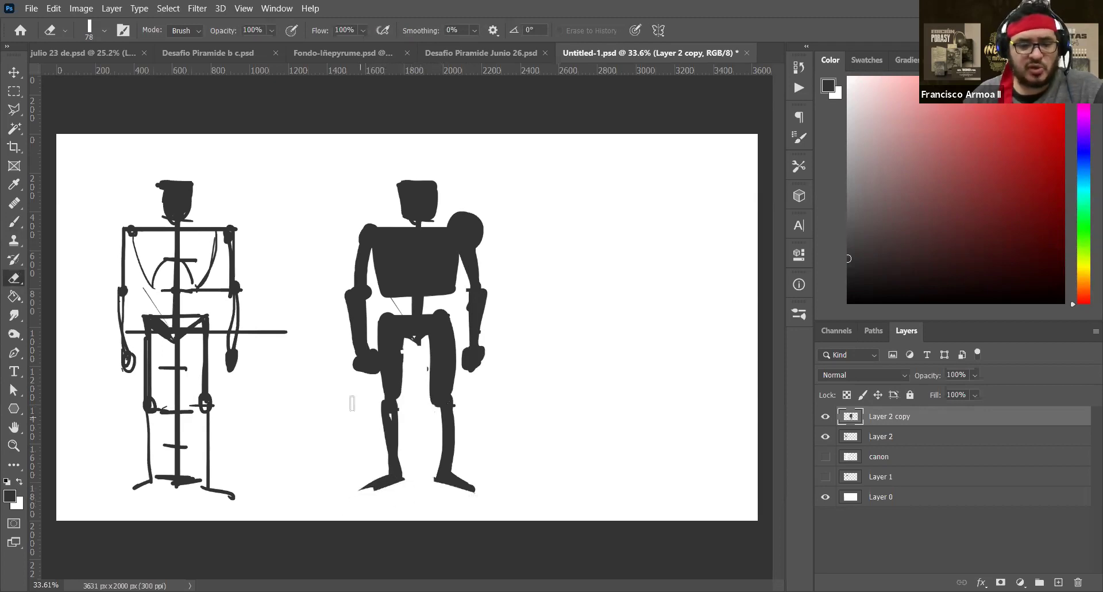
Bulk up both calves on their inner sides and fill the lower pelvis between the thighs
{"action": "key", "text": "b"}
{"action": "left_click_drag", "start_coordinate": [393, 410], "coordinate": [404, 426]}
{"action": "mouse_move", "coordinate": [451, 401]}
{"action": "left_mouse_down"}
{"action": "mouse_move", "coordinate": [432, 424]}
{"action": "mouse_move", "coordinate": [446, 457]}
{"action": "left_mouse_up"}
{"action": "mouse_move", "coordinate": [406, 416]}
{"action": "left_mouse_down"}
{"action": "mouse_move", "coordinate": [396, 414]}
{"action": "mouse_move", "coordinate": [388, 452]}
{"action": "left_mouse_up"}
{"action": "mouse_move", "coordinate": [401, 342]}
{"action": "left_mouse_down"}
{"action": "mouse_move", "coordinate": [399, 356]}
{"action": "mouse_move", "coordinate": [435, 333]}
{"action": "mouse_move", "coordinate": [414, 342]}
{"action": "left_mouse_up"}
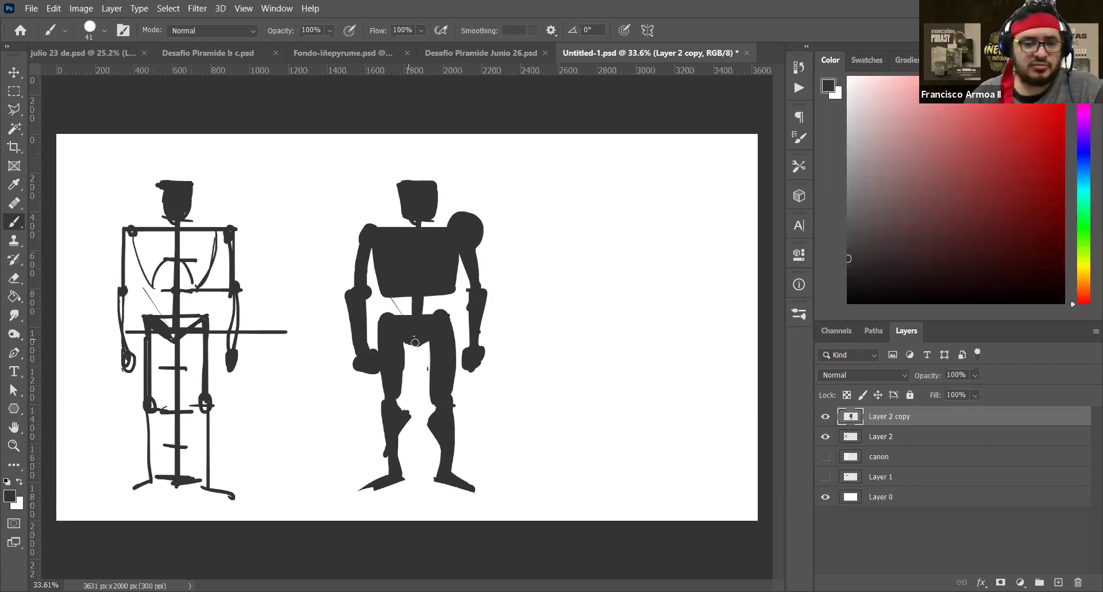
Duplicate the solid figure to its right and fill the copy's neck, shoulders and waist into one continuous silhouette
{"action": "key", "text": "v"}
{"action": "mouse_move", "coordinate": [454, 267]}
{"action": "left_mouse_down"}
{"action": "mouse_move", "coordinate": [405, 247]}
{"action": "mouse_move", "coordinate": [397, 270]}
{"action": "mouse_move", "coordinate": [588, 249]}
{"action": "left_mouse_up"}
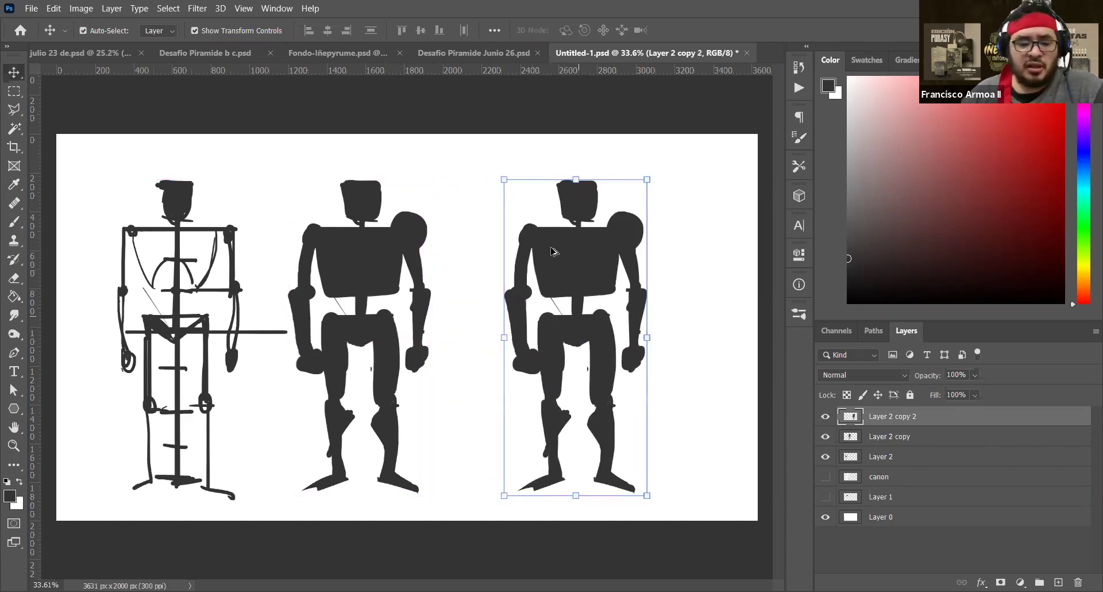
{"action": "key", "text": "b"}
{"action": "mouse_move", "coordinate": [566, 188]}
{"action": "left_mouse_down"}
{"action": "mouse_move", "coordinate": [562, 243]}
{"action": "mouse_move", "coordinate": [572, 189]}
{"action": "mouse_move", "coordinate": [592, 224]}
{"action": "mouse_move", "coordinate": [593, 192]}
{"action": "mouse_move", "coordinate": [567, 204]}
{"action": "mouse_move", "coordinate": [548, 244]}
{"action": "mouse_move", "coordinate": [591, 192]}
{"action": "left_mouse_up"}
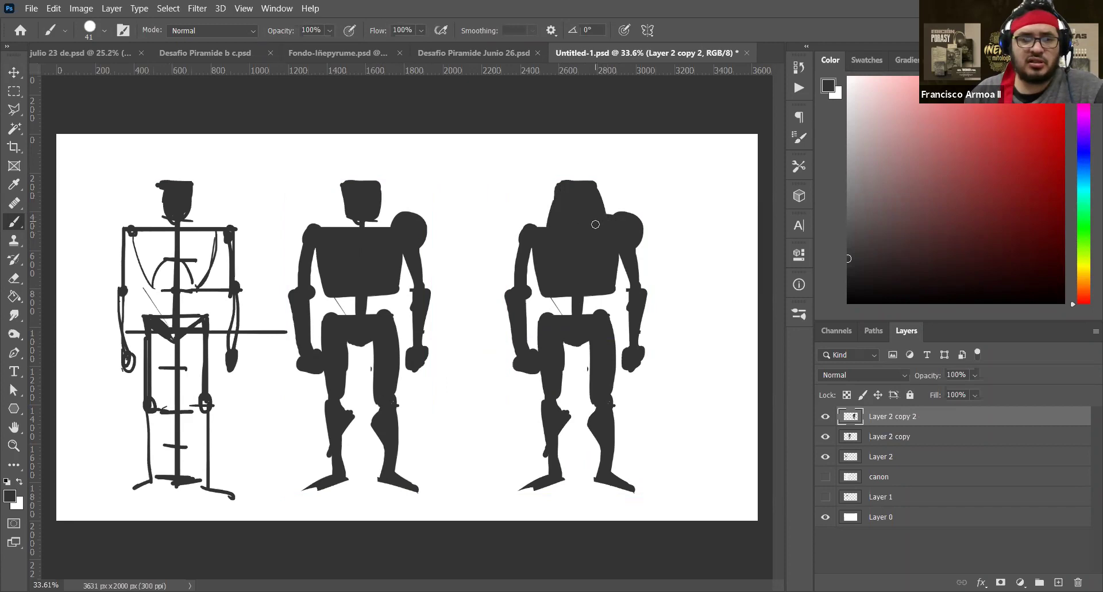
{"action": "mouse_move", "coordinate": [558, 221]}
{"action": "left_mouse_down"}
{"action": "mouse_move", "coordinate": [529, 230]}
{"action": "mouse_move", "coordinate": [521, 289]}
{"action": "mouse_move", "coordinate": [521, 257]}
{"action": "mouse_move", "coordinate": [516, 278]}
{"action": "left_mouse_up"}
{"action": "mouse_move", "coordinate": [578, 322]}
{"action": "left_mouse_down"}
{"action": "mouse_move", "coordinate": [561, 279]}
{"action": "mouse_move", "coordinate": [555, 313]}
{"action": "mouse_move", "coordinate": [562, 298]}
{"action": "mouse_move", "coordinate": [546, 296]}
{"action": "mouse_move", "coordinate": [583, 305]}
{"action": "mouse_move", "coordinate": [606, 334]}
{"action": "mouse_move", "coordinate": [602, 296]}
{"action": "left_mouse_up"}
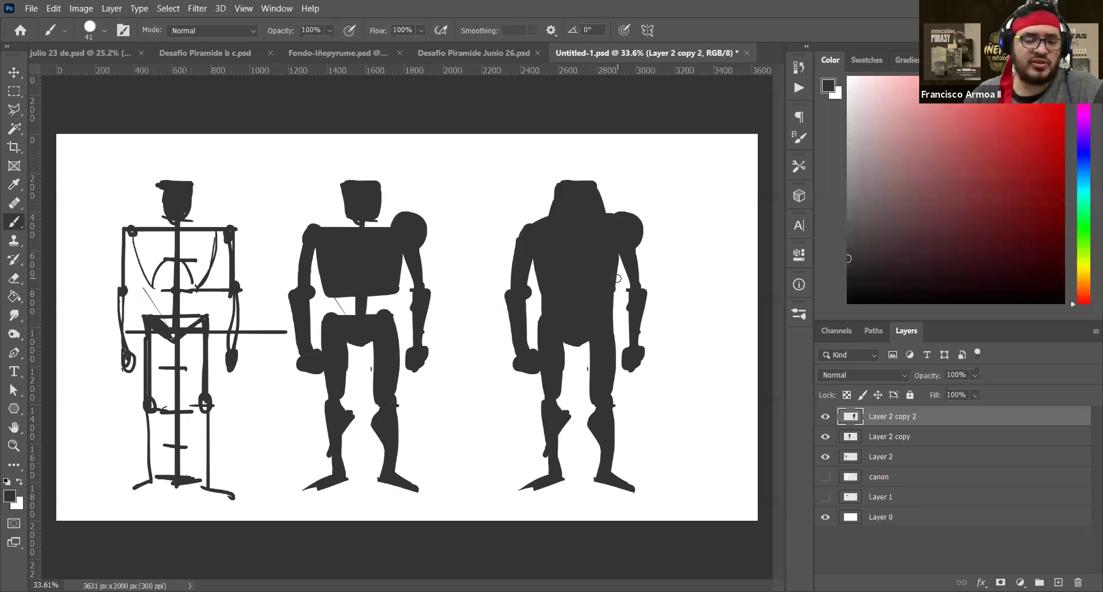
Fill out the inner thighs and knees of the third figure and shift it slightly to the right
{"action": "key", "text": "v"}
{"action": "key", "text": "b"}
{"action": "mouse_move", "coordinate": [560, 401]}
{"action": "left_mouse_down"}
{"action": "mouse_move", "coordinate": [585, 348]}
{"action": "mouse_move", "coordinate": [591, 371]}
{"action": "left_mouse_up"}
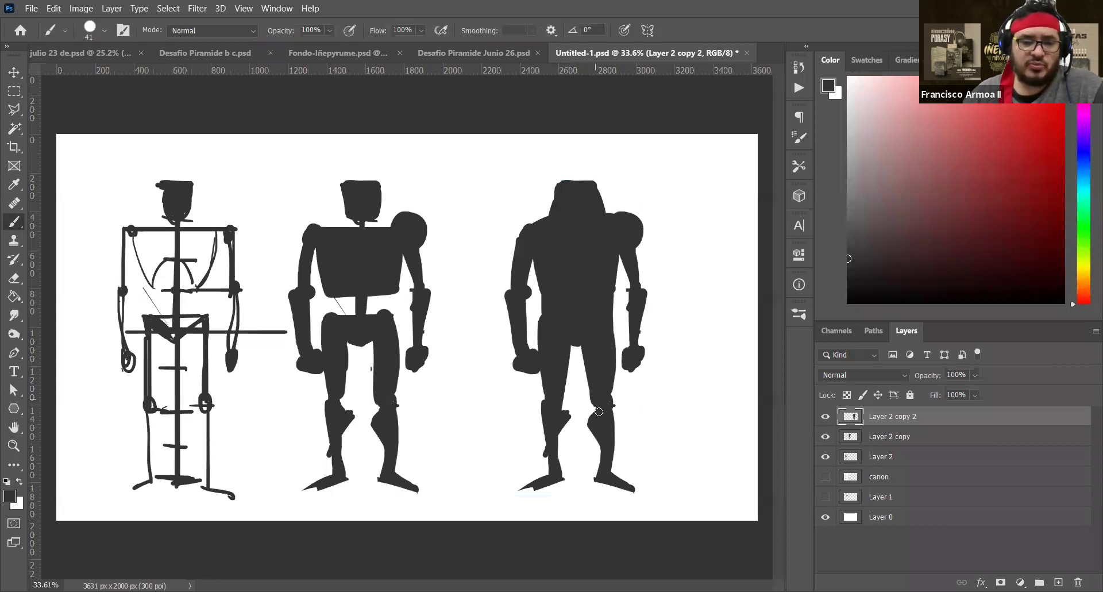
{"action": "left_click_drag", "start_coordinate": [561, 404], "coordinate": [564, 365]}
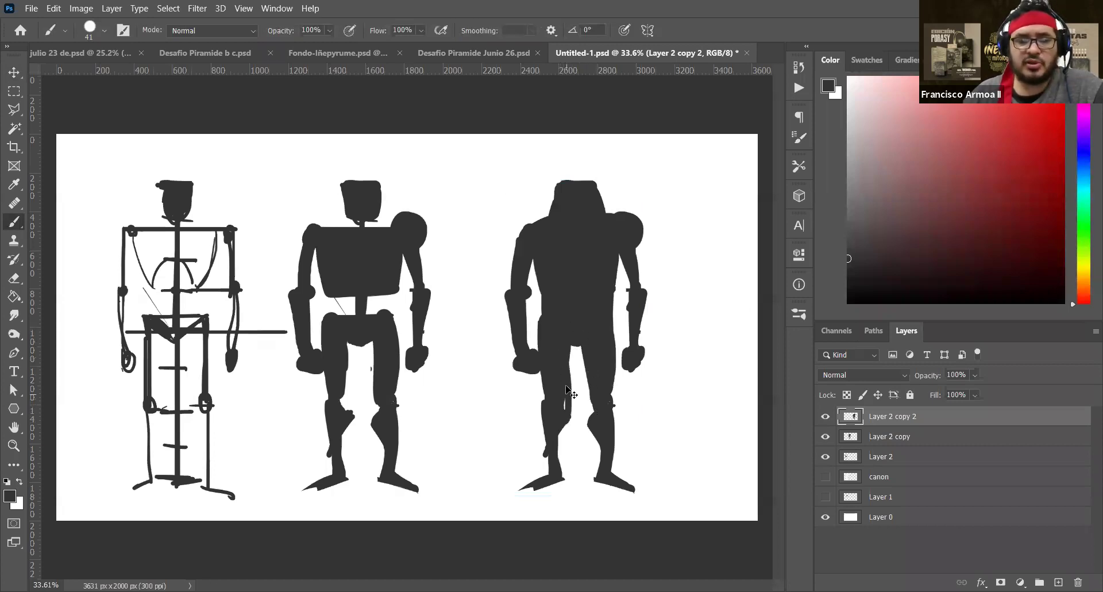
{"action": "mouse_move", "coordinate": [550, 271]}
{"action": "left_mouse_down"}
{"action": "mouse_move", "coordinate": [571, 272]}
{"action": "mouse_move", "coordinate": [556, 276]}
{"action": "left_mouse_up"}
{"action": "left_click_drag", "start_coordinate": [564, 390], "coordinate": [560, 459]}
Refine the third figure's calves, ankles and feet, erasing the stray bump on the left-hand shin
{"action": "key", "text": "e"}
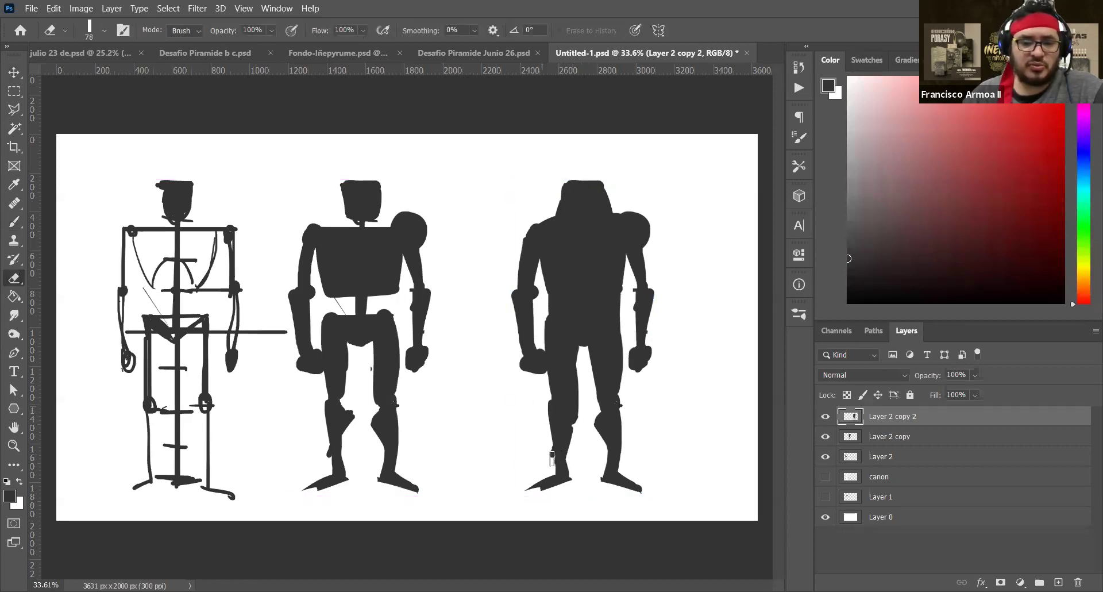
{"action": "key", "text": "b"}
{"action": "left_click_drag", "start_coordinate": [562, 456], "coordinate": [535, 488]}
{"action": "left_click_drag", "start_coordinate": [613, 464], "coordinate": [633, 482]}
{"action": "left_click_drag", "start_coordinate": [607, 431], "coordinate": [604, 454]}
{"action": "left_click_drag", "start_coordinate": [572, 413], "coordinate": [571, 433]}
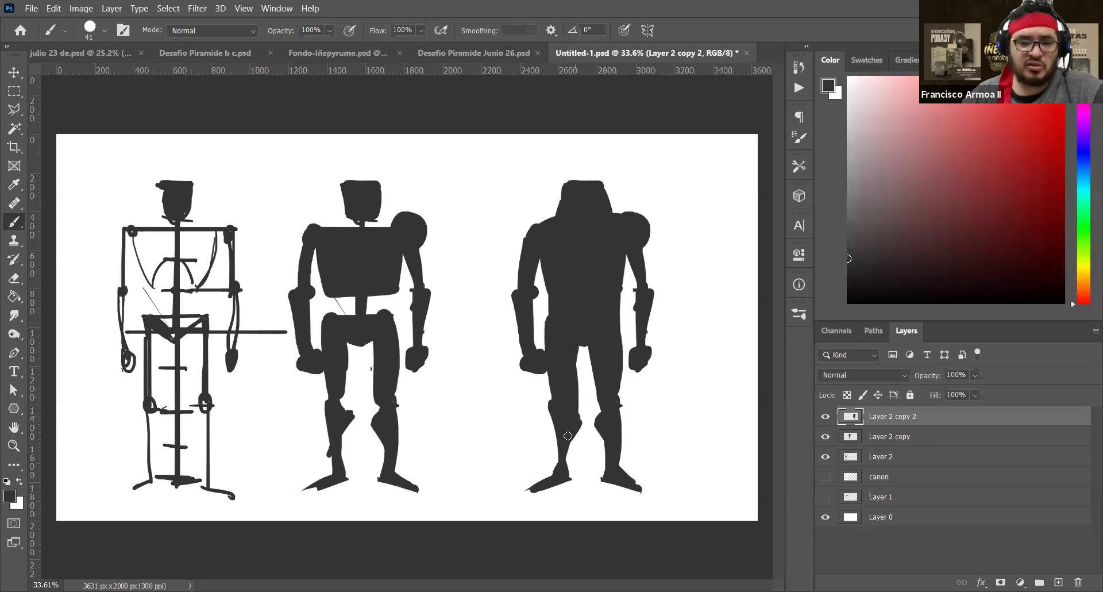
{"action": "key", "text": "e"}
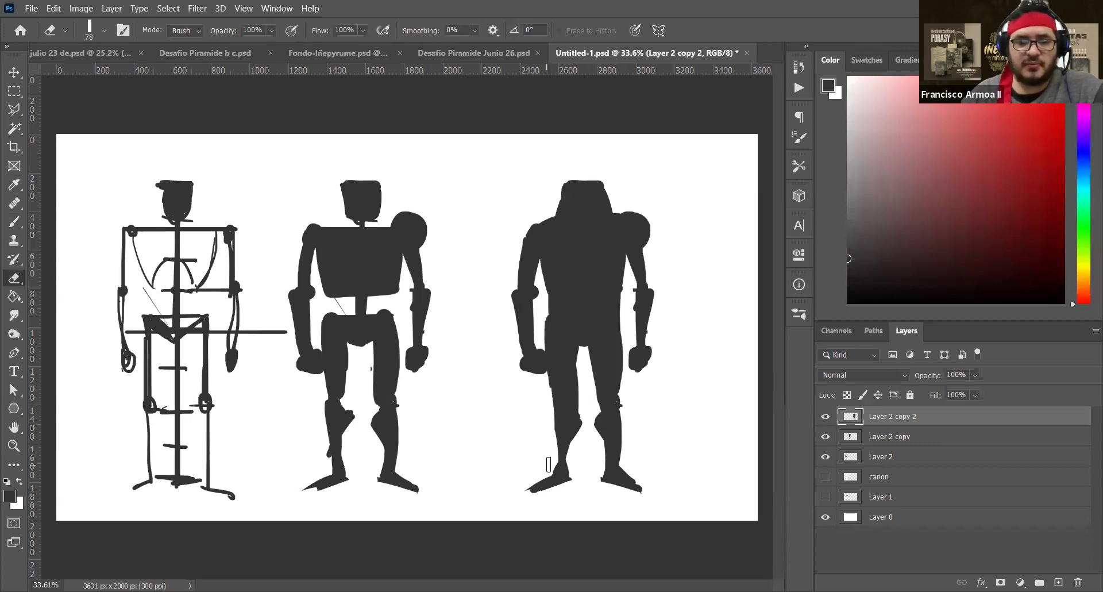
Square out the third figure's left-hand shoulder with a straight upper edge, undoing the first stroke
{"action": "key", "text": "b"}
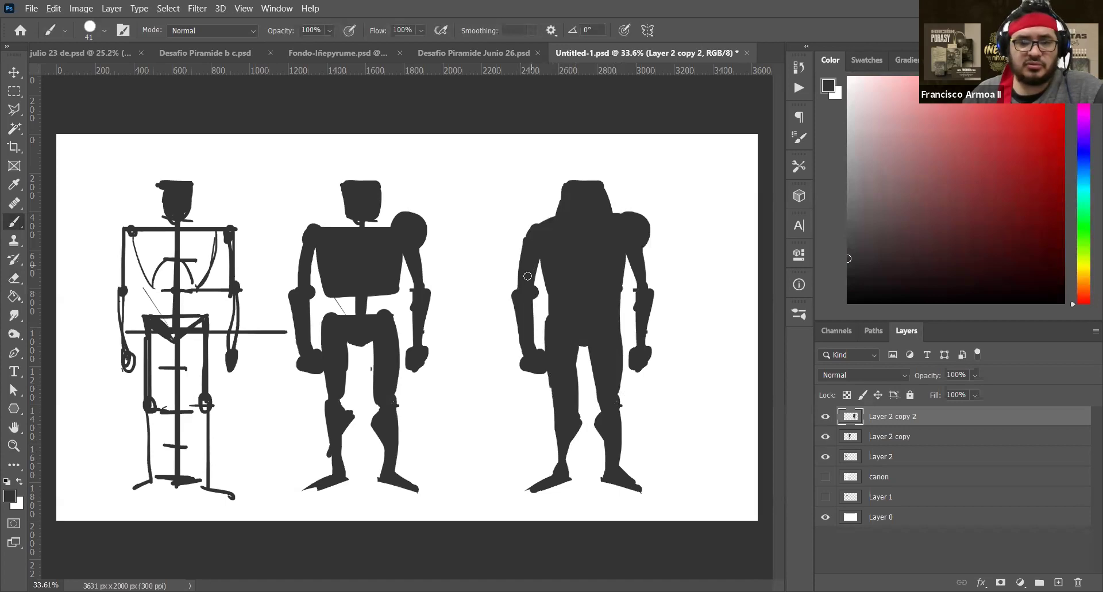
{"action": "mouse_move", "coordinate": [547, 222]}
{"action": "left_mouse_down"}
{"action": "mouse_move", "coordinate": [512, 281]}
{"action": "mouse_move", "coordinate": [525, 236]}
{"action": "left_mouse_up"}
{"action": "key", "text": "ctrl+z"}
{"action": "mouse_move", "coordinate": [520, 284]}
{"action": "left_mouse_down"}
{"action": "mouse_move", "coordinate": [523, 227]}
{"action": "mouse_move", "coordinate": [548, 225]}
{"action": "left_mouse_up"}
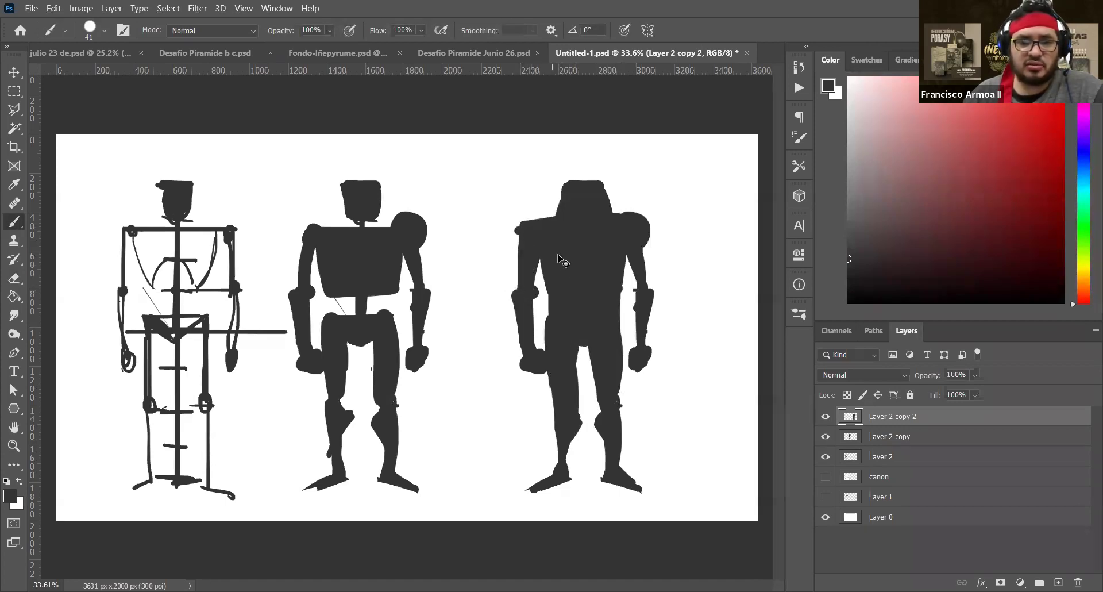
Paint mid-grey volumes over the third figure's head, torso and both arms, inside the dark silhouette
{"action": "key", "text": "v"}
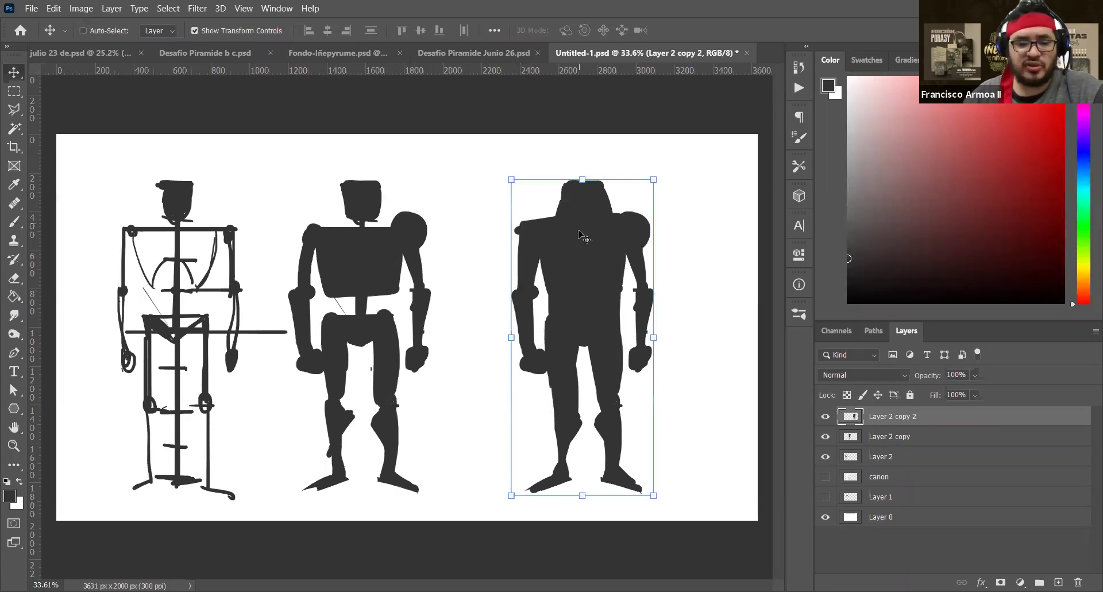
{"action": "key", "text": "b"}
{"action": "key", "text": "b"}
{"action": "left_click", "coordinate": [848, 189]}
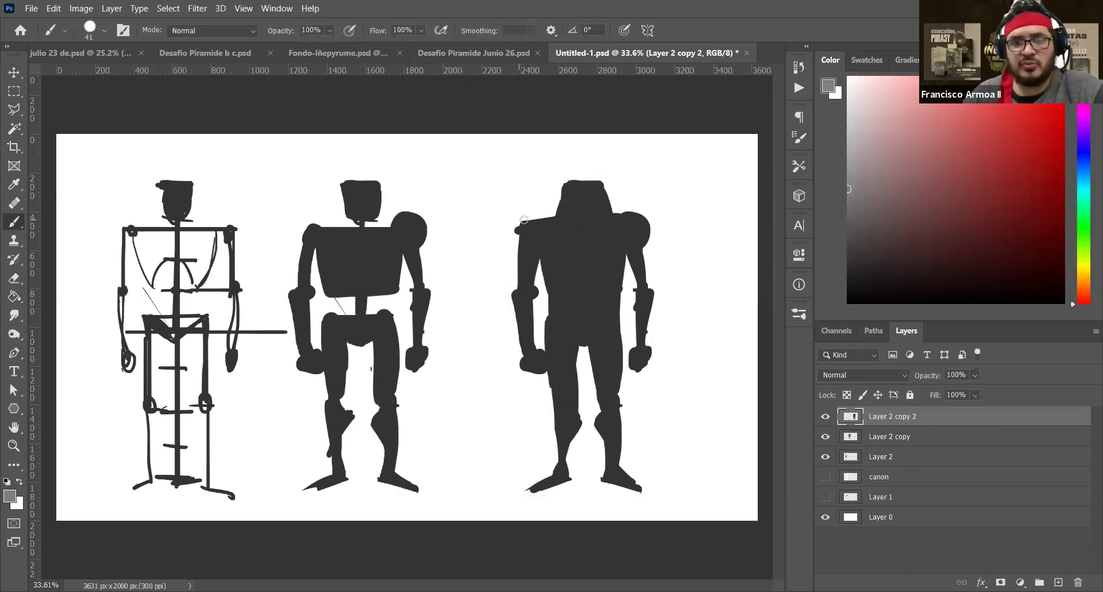
{"action": "mouse_move", "coordinate": [528, 224]}
{"action": "left_mouse_down"}
{"action": "mouse_move", "coordinate": [556, 222]}
{"action": "mouse_move", "coordinate": [535, 224]}
{"action": "mouse_move", "coordinate": [556, 251]}
{"action": "mouse_move", "coordinate": [544, 235]}
{"action": "mouse_move", "coordinate": [563, 229]}
{"action": "mouse_move", "coordinate": [547, 229]}
{"action": "mouse_move", "coordinate": [617, 228]}
{"action": "mouse_move", "coordinate": [573, 257]}
{"action": "mouse_move", "coordinate": [570, 239]}
{"action": "mouse_move", "coordinate": [566, 249]}
{"action": "mouse_move", "coordinate": [605, 271]}
{"action": "mouse_move", "coordinate": [578, 213]}
{"action": "mouse_move", "coordinate": [569, 218]}
{"action": "mouse_move", "coordinate": [595, 218]}
{"action": "mouse_move", "coordinate": [586, 204]}
{"action": "mouse_move", "coordinate": [578, 214]}
{"action": "mouse_move", "coordinate": [591, 194]}
{"action": "mouse_move", "coordinate": [573, 210]}
{"action": "mouse_move", "coordinate": [573, 191]}
{"action": "mouse_move", "coordinate": [594, 191]}
{"action": "mouse_move", "coordinate": [602, 228]}
{"action": "mouse_move", "coordinate": [635, 231]}
{"action": "mouse_move", "coordinate": [624, 224]}
{"action": "mouse_move", "coordinate": [642, 274]}
{"action": "mouse_move", "coordinate": [529, 243]}
{"action": "mouse_move", "coordinate": [529, 228]}
{"action": "mouse_move", "coordinate": [526, 358]}
{"action": "mouse_move", "coordinate": [518, 305]}
{"action": "mouse_move", "coordinate": [527, 339]}
{"action": "left_mouse_up"}
{"action": "left_click_drag", "start_coordinate": [643, 293], "coordinate": [639, 360]}
{"action": "mouse_move", "coordinate": [577, 289]}
{"action": "left_mouse_down"}
{"action": "mouse_move", "coordinate": [603, 290]}
{"action": "mouse_move", "coordinate": [609, 270]}
{"action": "mouse_move", "coordinate": [597, 287]}
{"action": "mouse_move", "coordinate": [562, 289]}
{"action": "mouse_move", "coordinate": [573, 291]}
{"action": "left_mouse_up"}
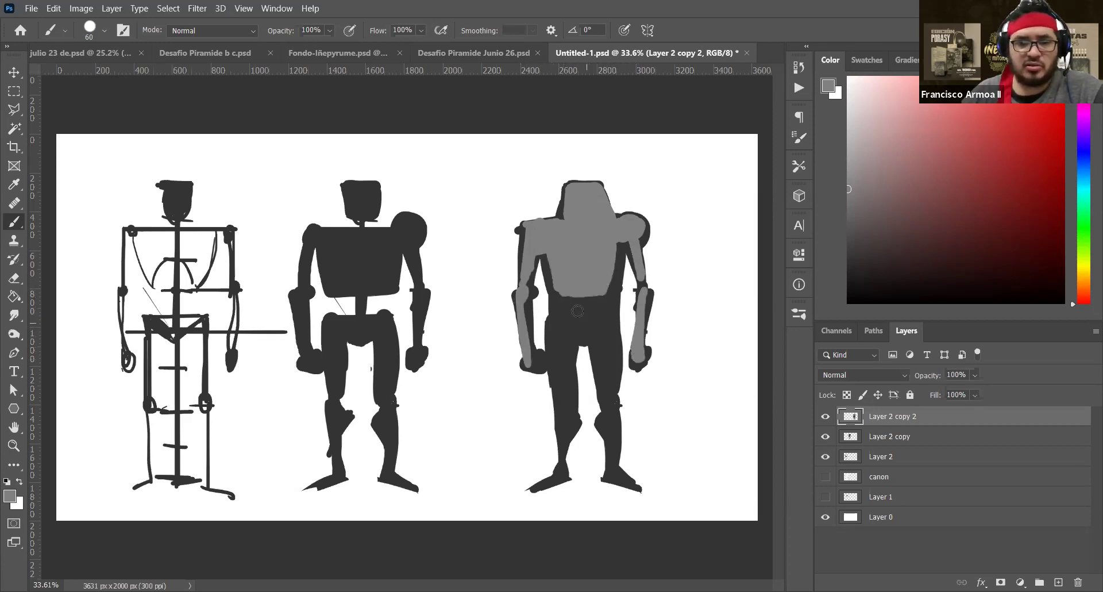
Paint mid-grey volumes on the third figure's thighs and widen the grey across its shoulders
{"action": "left_click_drag", "start_coordinate": [558, 332], "coordinate": [563, 394]}
{"action": "mouse_move", "coordinate": [599, 341]}
{"action": "left_mouse_down"}
{"action": "mouse_move", "coordinate": [602, 396]}
{"action": "mouse_move", "coordinate": [609, 350]}
{"action": "mouse_move", "coordinate": [609, 401]}
{"action": "mouse_move", "coordinate": [601, 369]}
{"action": "mouse_move", "coordinate": [600, 404]}
{"action": "mouse_move", "coordinate": [566, 408]}
{"action": "left_mouse_up"}
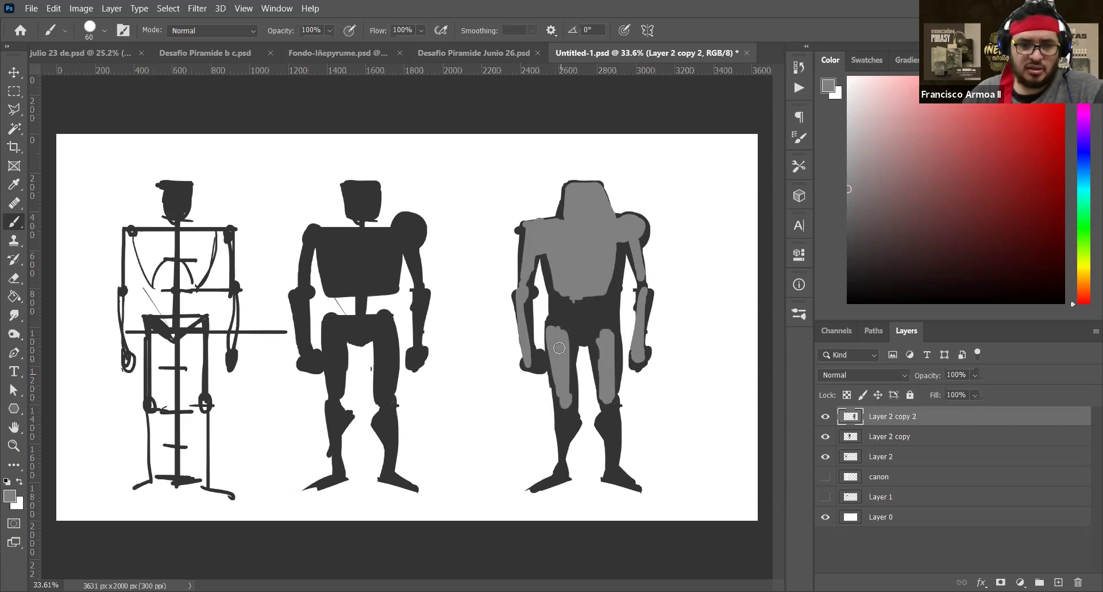
{"action": "mouse_move", "coordinate": [553, 329]}
{"action": "left_mouse_down"}
{"action": "mouse_move", "coordinate": [607, 330]}
{"action": "mouse_move", "coordinate": [609, 376]}
{"action": "mouse_move", "coordinate": [598, 358]}
{"action": "mouse_move", "coordinate": [607, 329]}
{"action": "mouse_move", "coordinate": [614, 418]}
{"action": "left_mouse_up"}
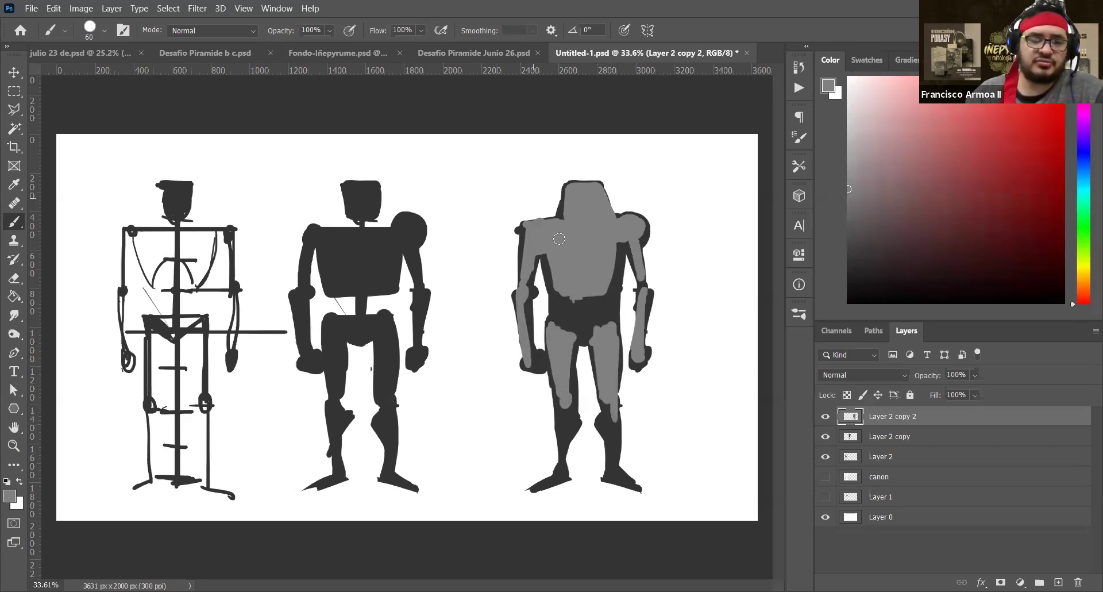
{"action": "mouse_move", "coordinate": [623, 239]}
{"action": "left_mouse_down"}
{"action": "mouse_move", "coordinate": [639, 230]}
{"action": "mouse_move", "coordinate": [607, 222]}
{"action": "mouse_move", "coordinate": [623, 217]}
{"action": "mouse_move", "coordinate": [535, 227]}
{"action": "left_mouse_up"}
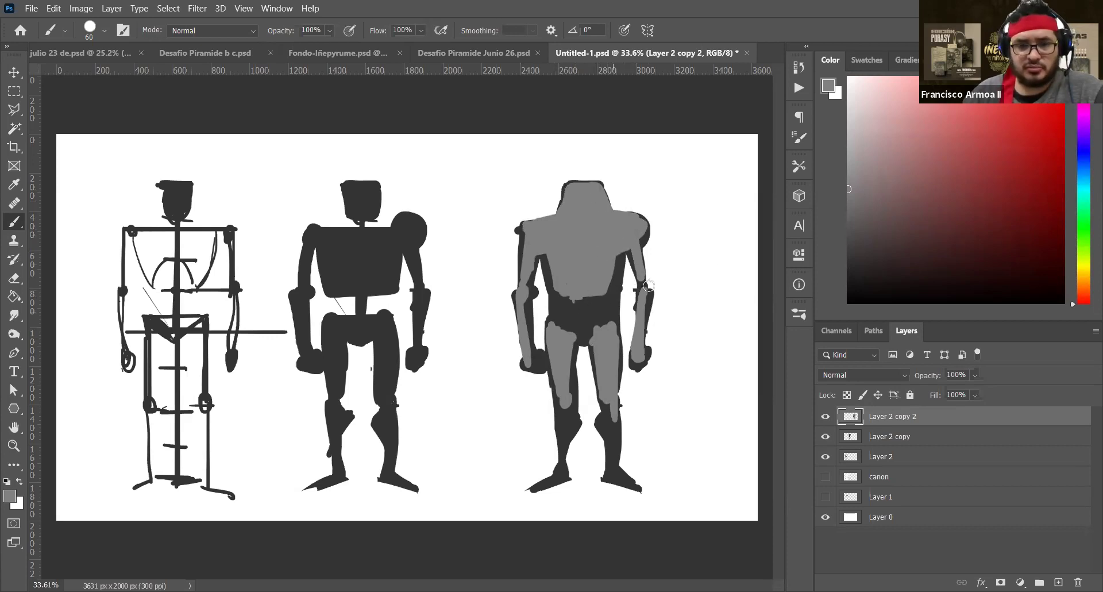
Add light-grey highlights to the top of the third figure's head, shoulders, upper arms, elbows and thighs
{"action": "left_click_drag", "start_coordinate": [873, 119], "coordinate": [836, 117]}
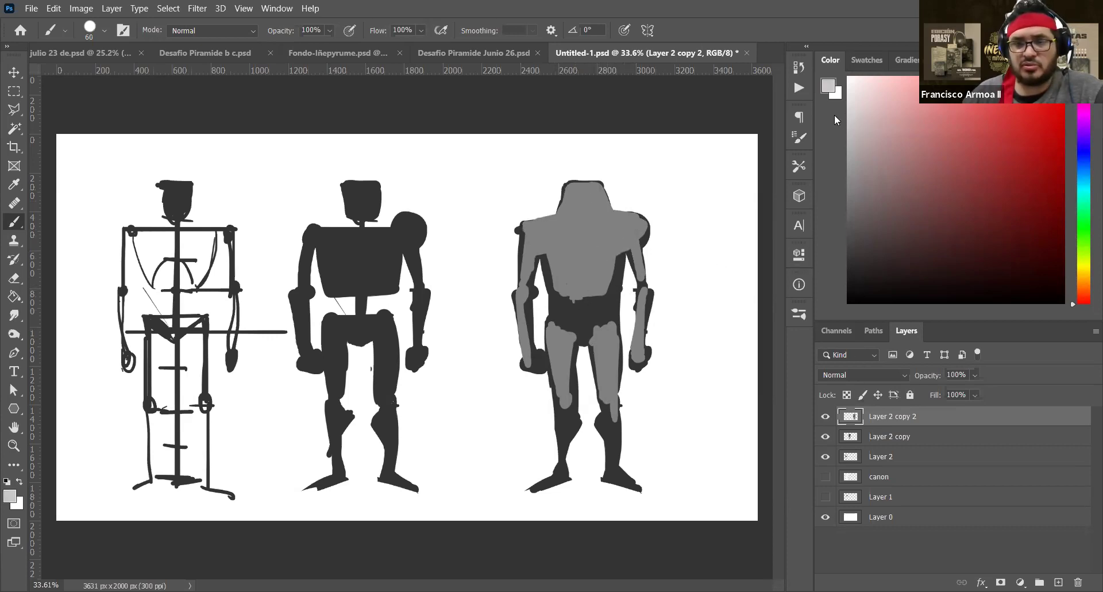
{"action": "mouse_move", "coordinate": [567, 183]}
{"action": "left_mouse_down"}
{"action": "mouse_move", "coordinate": [593, 182]}
{"action": "mouse_move", "coordinate": [632, 216]}
{"action": "mouse_move", "coordinate": [549, 222]}
{"action": "mouse_move", "coordinate": [619, 216]}
{"action": "left_mouse_up"}
{"action": "left_click_drag", "start_coordinate": [543, 226], "coordinate": [522, 222]}
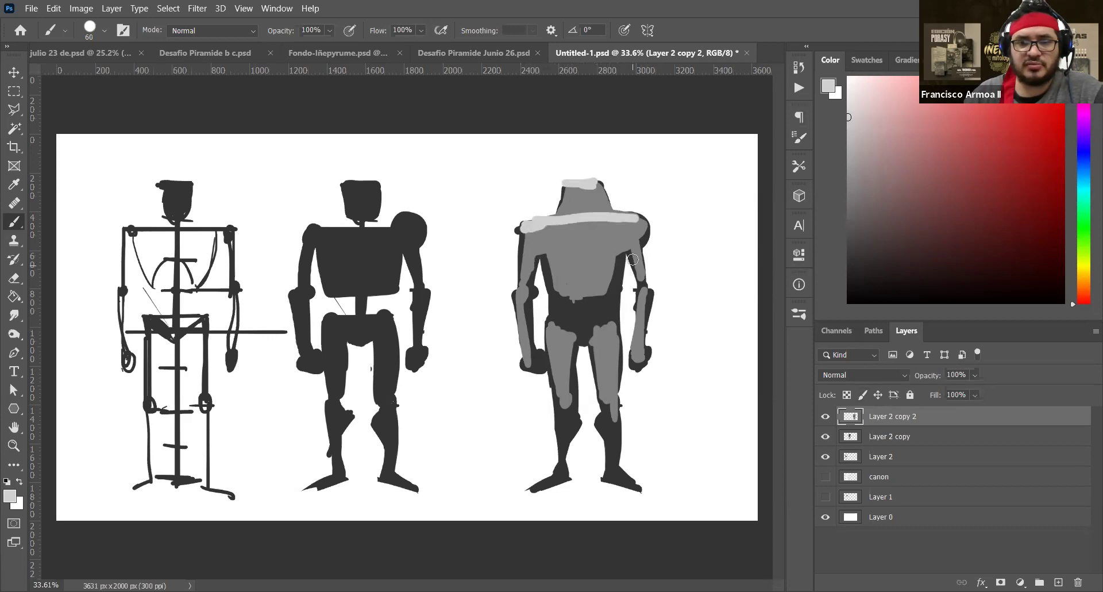
{"action": "left_click_drag", "start_coordinate": [630, 243], "coordinate": [638, 234]}
{"action": "left_click_drag", "start_coordinate": [528, 246], "coordinate": [531, 271]}
{"action": "mouse_move", "coordinate": [636, 315]}
{"action": "left_mouse_down"}
{"action": "mouse_move", "coordinate": [638, 291]}
{"action": "mouse_move", "coordinate": [641, 302]}
{"action": "left_mouse_up"}
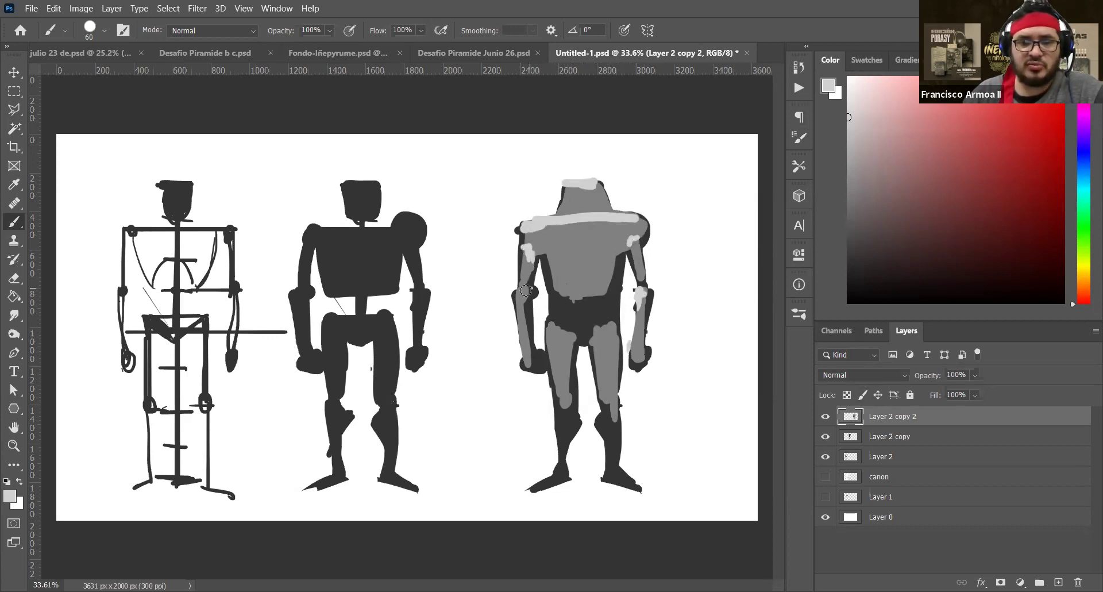
{"action": "left_click_drag", "start_coordinate": [522, 298], "coordinate": [524, 292]}
{"action": "mouse_move", "coordinate": [562, 352]}
{"action": "left_mouse_down"}
{"action": "mouse_move", "coordinate": [560, 333]}
{"action": "mouse_move", "coordinate": [611, 332]}
{"action": "mouse_move", "coordinate": [612, 372]}
{"action": "left_mouse_up"}
{"action": "left_click_drag", "start_coordinate": [555, 329], "coordinate": [562, 396]}
Extend the mid grey of the third figure's lower torso and repaint the base of the neck over the highlight
{"action": "left_click", "coordinate": [586, 265], "text": "alt"}
{"action": "mouse_move", "coordinate": [566, 299]}
{"action": "left_mouse_down"}
{"action": "mouse_move", "coordinate": [592, 306]}
{"action": "mouse_move", "coordinate": [561, 302]}
{"action": "mouse_move", "coordinate": [618, 298]}
{"action": "left_mouse_up"}
{"action": "left_click", "coordinate": [607, 311], "text": "alt"}
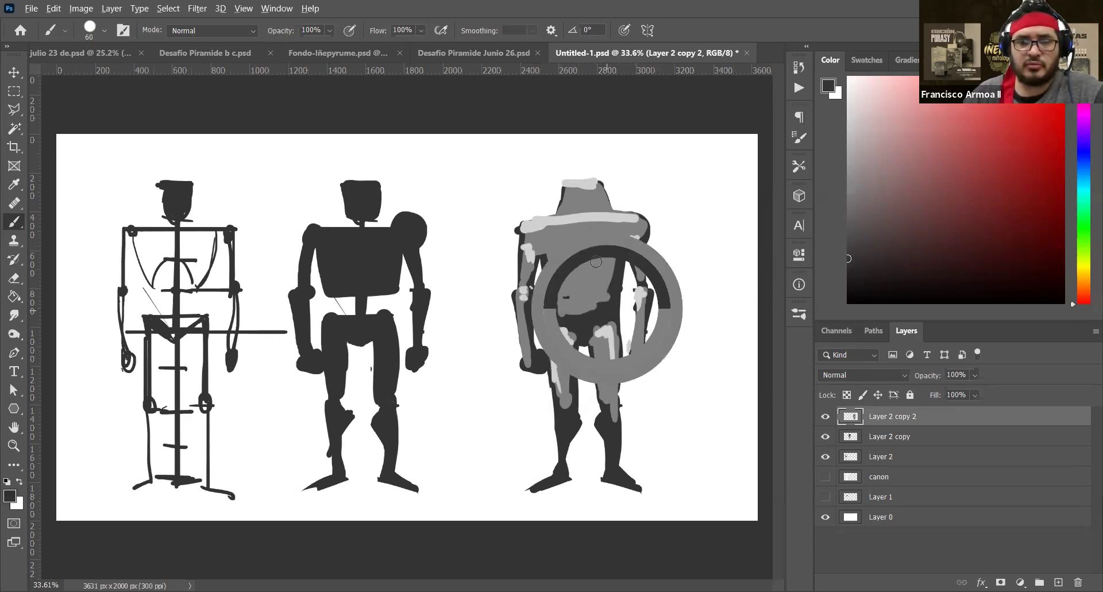
{"action": "left_click", "coordinate": [575, 208], "text": "alt"}
{"action": "left_click_drag", "start_coordinate": [568, 216], "coordinate": [598, 214]}
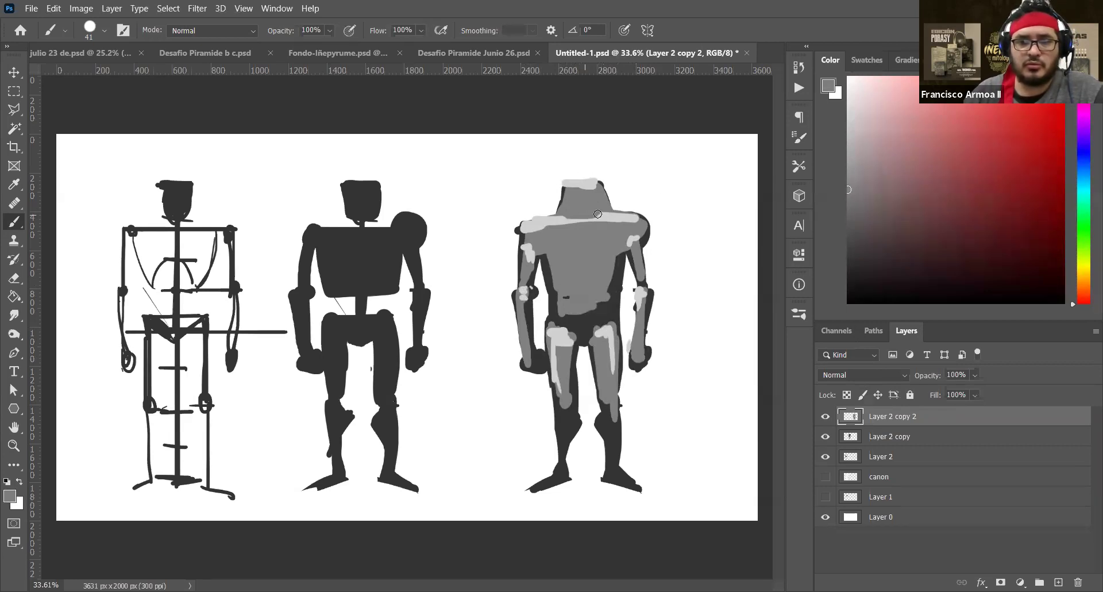
Paint a dark horizontal visor slot with a white centre on the third figure's head
{"action": "left_click", "coordinate": [624, 285], "text": "alt"}
{"action": "left_click_drag", "start_coordinate": [574, 197], "coordinate": [600, 198]}
{"action": "left_click", "coordinate": [623, 203], "text": "alt"}
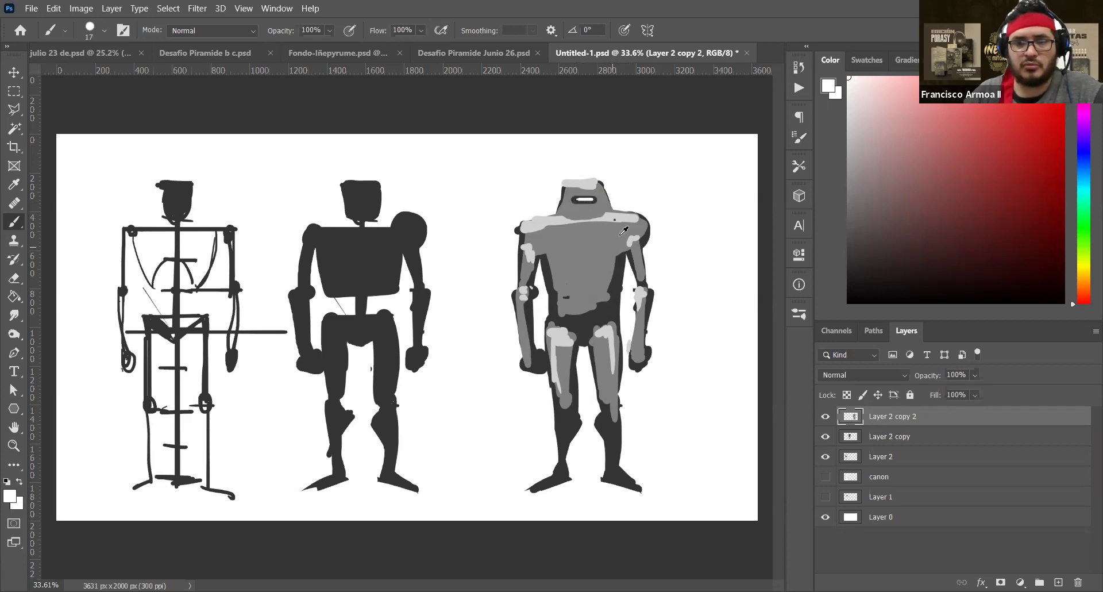
Paint a dark disc with a white centre in the middle of the third figure's chest
{"action": "left_click", "coordinate": [619, 263], "text": "alt"}
{"action": "mouse_move", "coordinate": [576, 266]}
{"action": "left_mouse_down"}
{"action": "mouse_move", "coordinate": [591, 265]}
{"action": "mouse_move", "coordinate": [583, 247]}
{"action": "left_mouse_up"}
{"action": "left_click", "coordinate": [674, 226], "text": "alt"}
{"action": "left_click", "coordinate": [586, 251]}
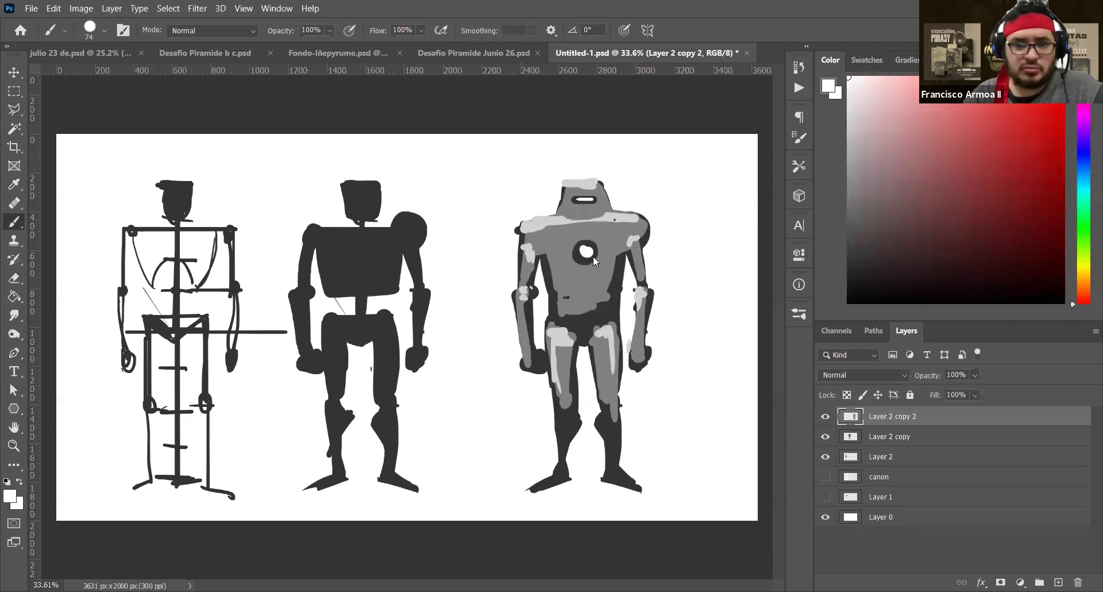
Shift all three figures to the left along the canvas, closing the gap before the third one
{"action": "key", "text": "v"}
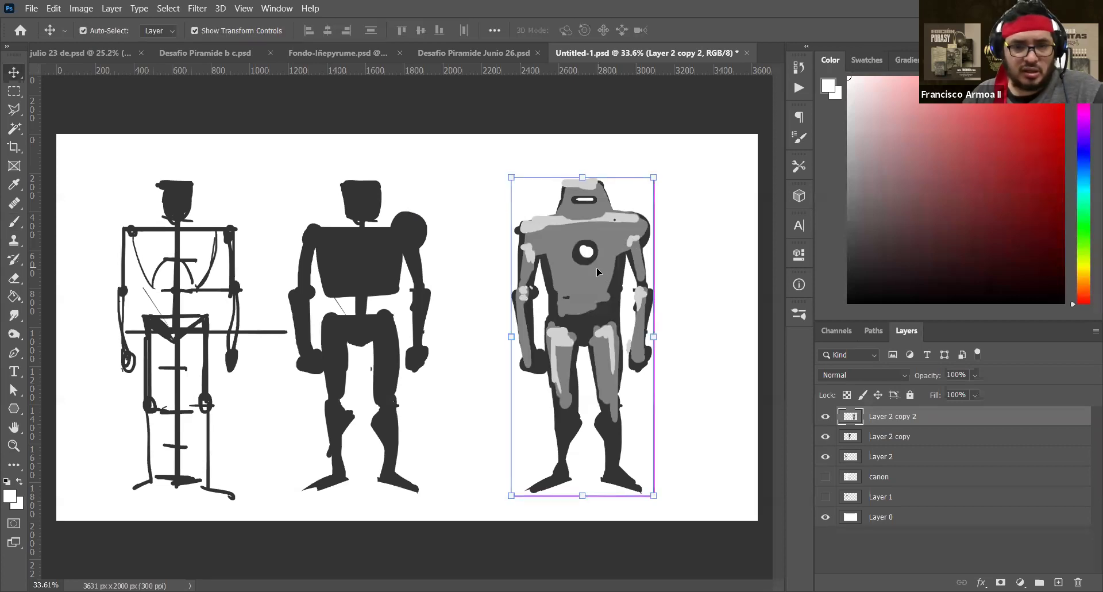
{"action": "mouse_move", "coordinate": [578, 287]}
{"action": "left_mouse_down"}
{"action": "mouse_move", "coordinate": [595, 286]}
{"action": "mouse_move", "coordinate": [578, 286]}
{"action": "left_mouse_up"}
{"action": "left_click_drag", "start_coordinate": [334, 269], "coordinate": [338, 270]}
{"action": "left_click_drag", "start_coordinate": [186, 219], "coordinate": [145, 215]}
{"action": "left_click", "coordinate": [339, 274]}
{"action": "left_click_drag", "start_coordinate": [373, 276], "coordinate": [320, 276]}
{"action": "left_click", "coordinate": [556, 286]}
{"action": "left_click_drag", "start_coordinate": [586, 290], "coordinate": [495, 294]}
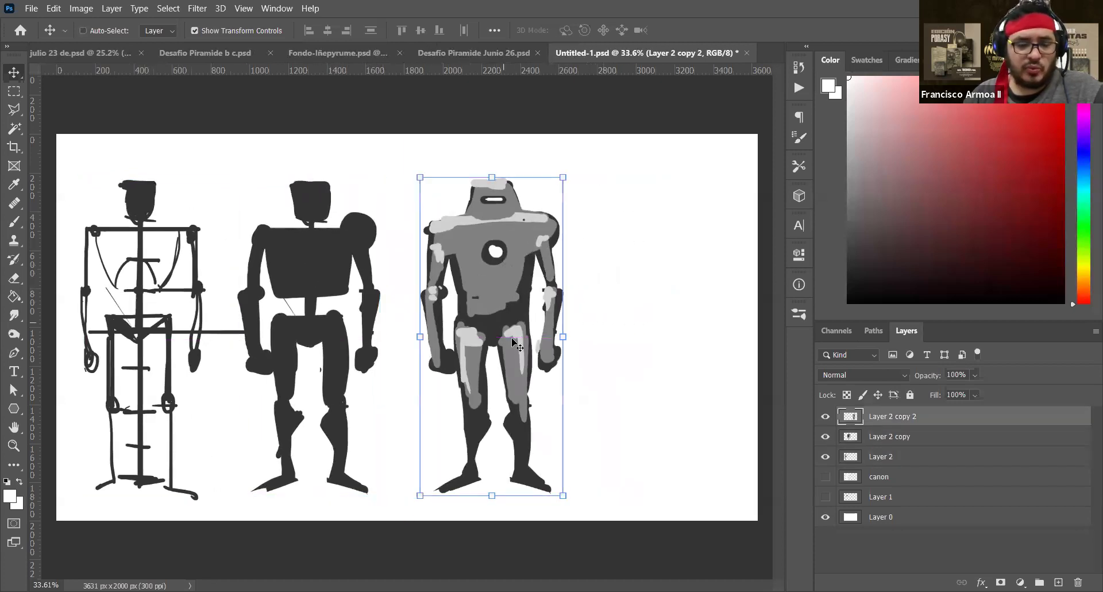
Fill the third figure's lower torso and pelvis with mid grey, and save the document
{"action": "key", "text": "b"}
{"action": "left_click", "coordinate": [495, 294], "text": "alt"}
{"action": "mouse_move", "coordinate": [459, 255]}
{"action": "left_mouse_down"}
{"action": "mouse_move", "coordinate": [459, 286]}
{"action": "mouse_move", "coordinate": [454, 243]}
{"action": "mouse_move", "coordinate": [472, 308]}
{"action": "mouse_move", "coordinate": [509, 309]}
{"action": "mouse_move", "coordinate": [527, 245]}
{"action": "mouse_move", "coordinate": [517, 310]}
{"action": "mouse_move", "coordinate": [482, 311]}
{"action": "left_mouse_up"}
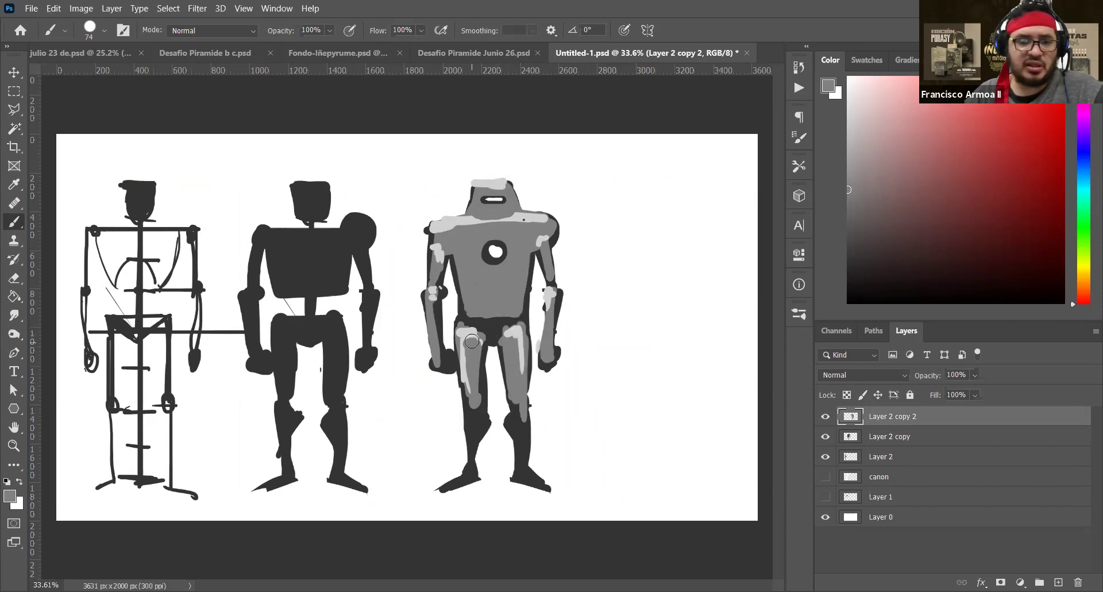
{"action": "left_click", "coordinate": [499, 337], "text": "alt"}
{"action": "left_click", "coordinate": [504, 343], "text": "alt"}
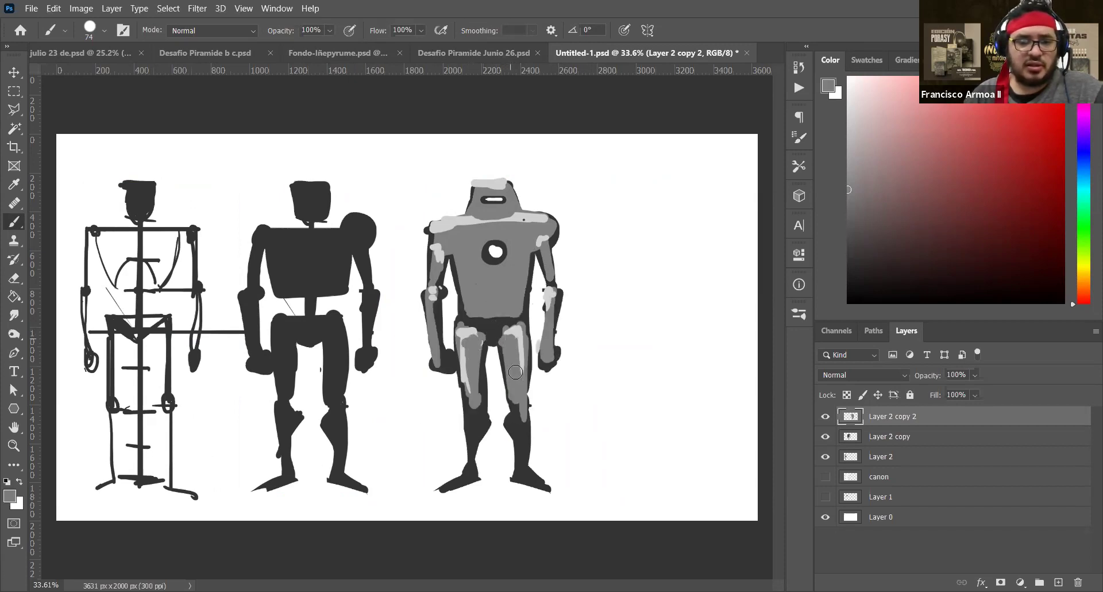
{"action": "left_click", "coordinate": [503, 333], "text": "alt"}
{"action": "left_click_drag", "start_coordinate": [485, 342], "coordinate": [508, 333]}
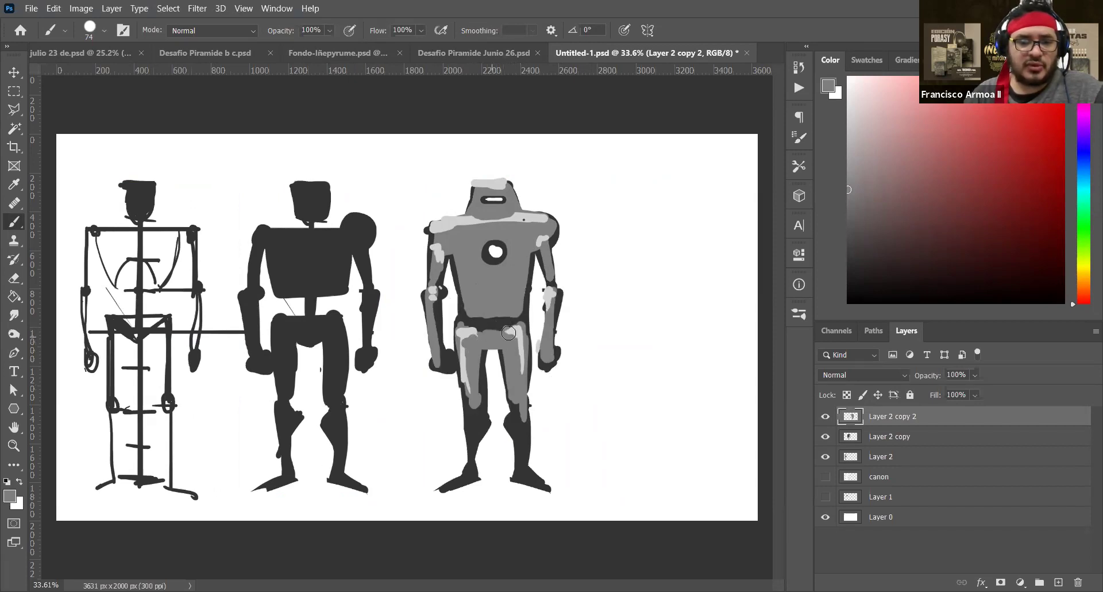
{"action": "key", "text": "ctrl+s"}
Cover the light highlight on the third figure's left-hand upper arm with mid grey, using a brush size of 50
{"action": "key", "text": "v"}
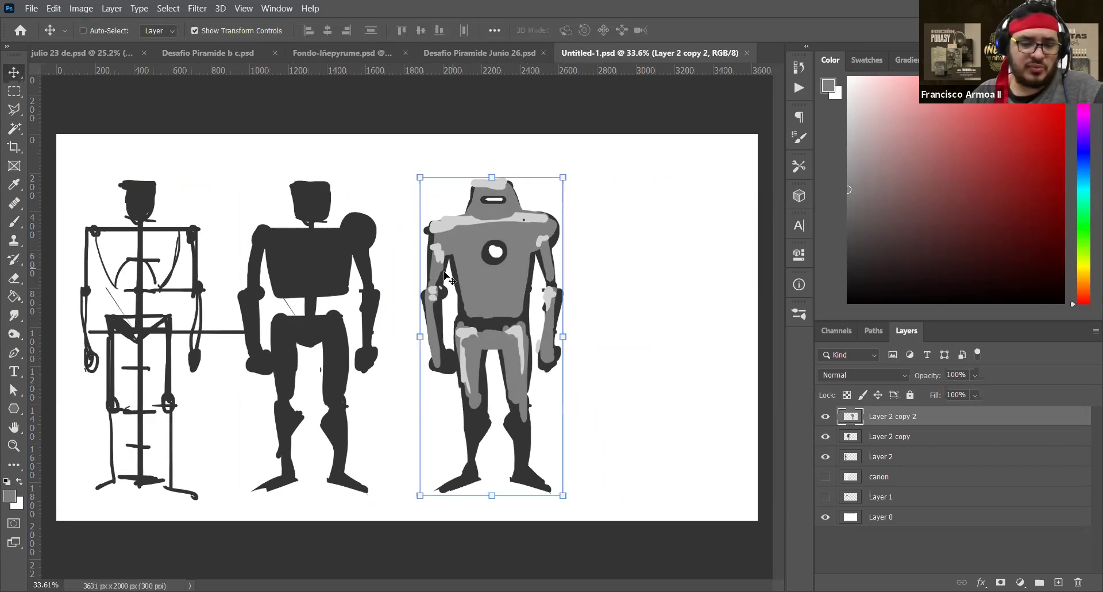
{"action": "key", "text": "b"}
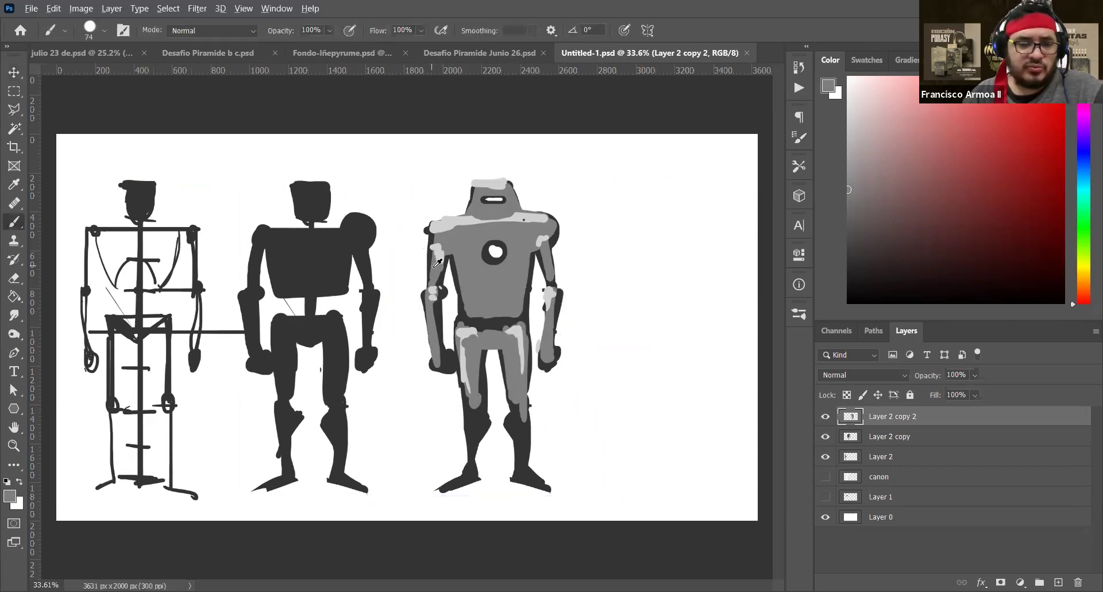
{"action": "right_click", "coordinate": [436, 260], "text": "alt"}
{"action": "left_click_drag", "start_coordinate": [438, 253], "coordinate": [436, 273]}
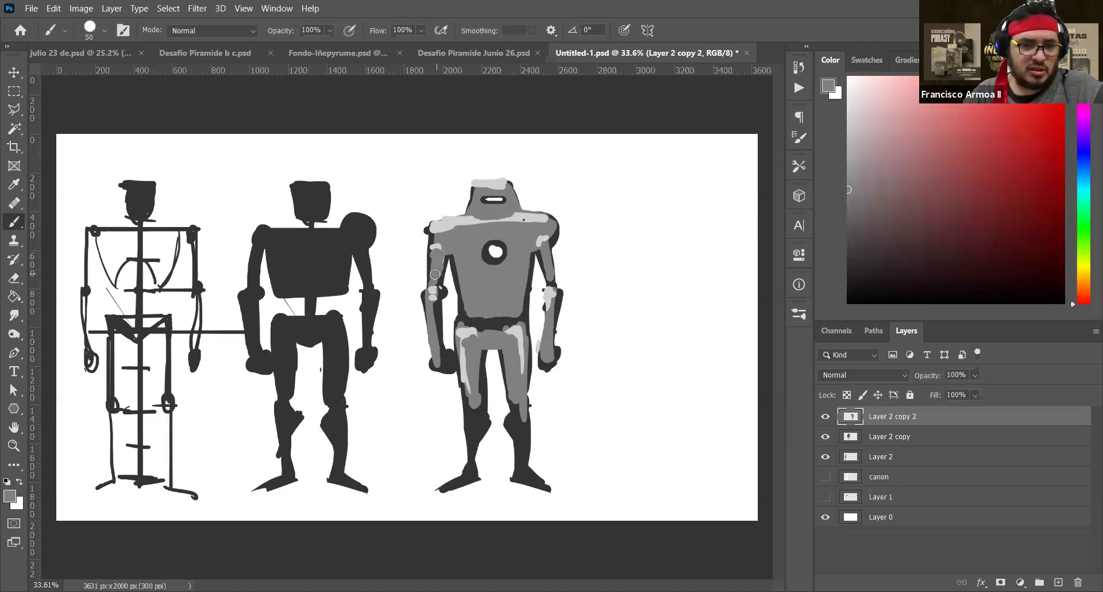
Move the third figure left so it overlaps the second, and paint a long vertical grey bar in the blank area
{"action": "key", "text": "v"}
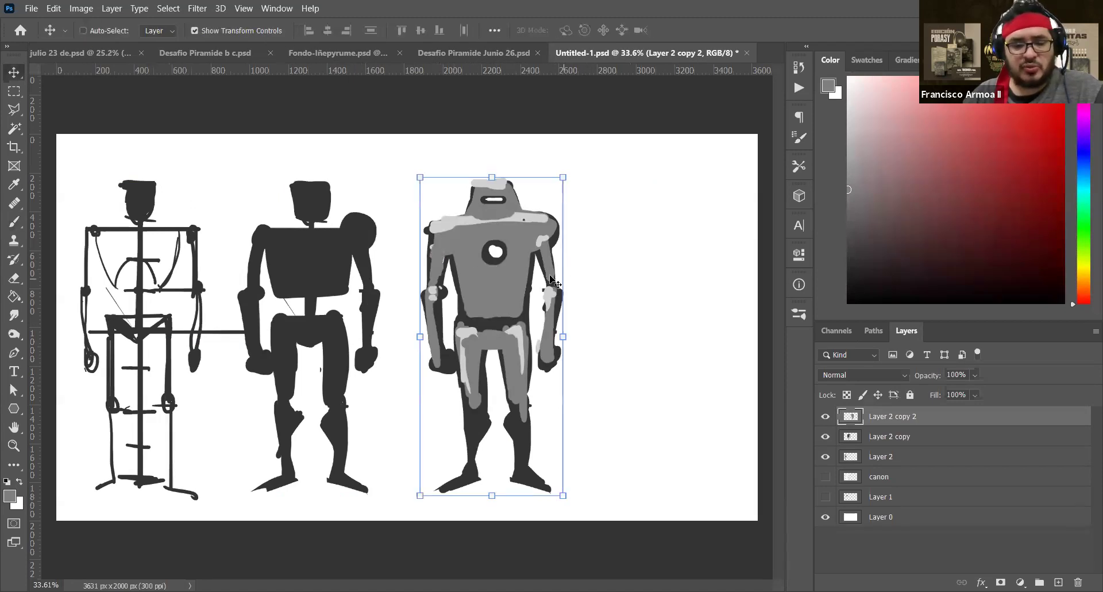
{"action": "left_click_drag", "start_coordinate": [534, 261], "coordinate": [437, 282]}
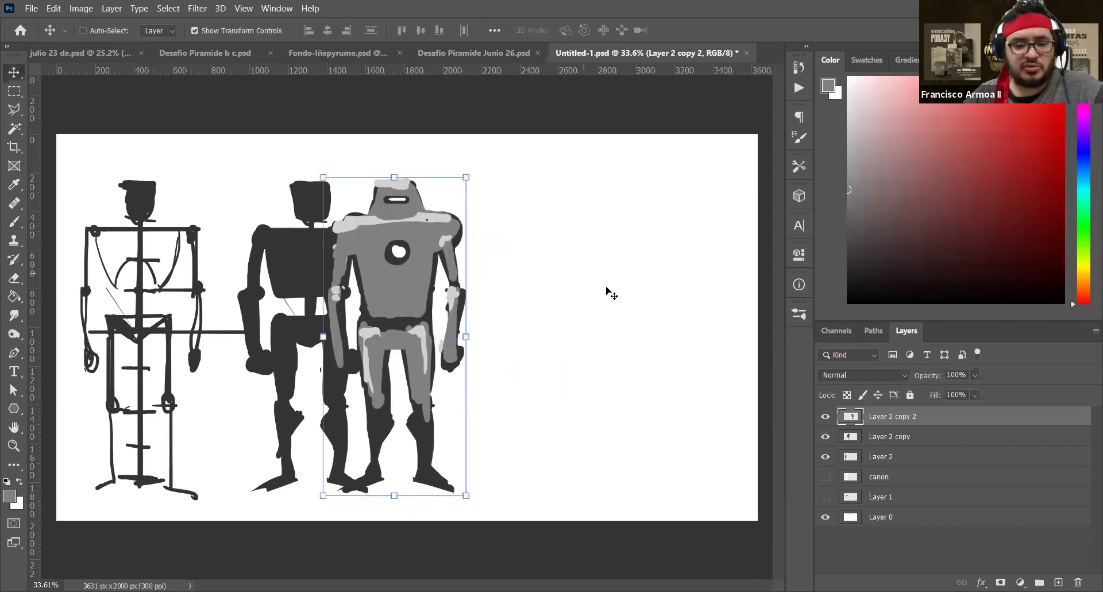
{"action": "key", "text": "b"}
{"action": "left_click_drag", "start_coordinate": [628, 171], "coordinate": [629, 185]}
{"action": "mouse_move", "coordinate": [635, 236]}
{"action": "left_mouse_down"}
{"action": "mouse_move", "coordinate": [629, 436]}
{"action": "mouse_move", "coordinate": [632, 165]}
{"action": "mouse_move", "coordinate": [626, 418]}
{"action": "left_mouse_up"}
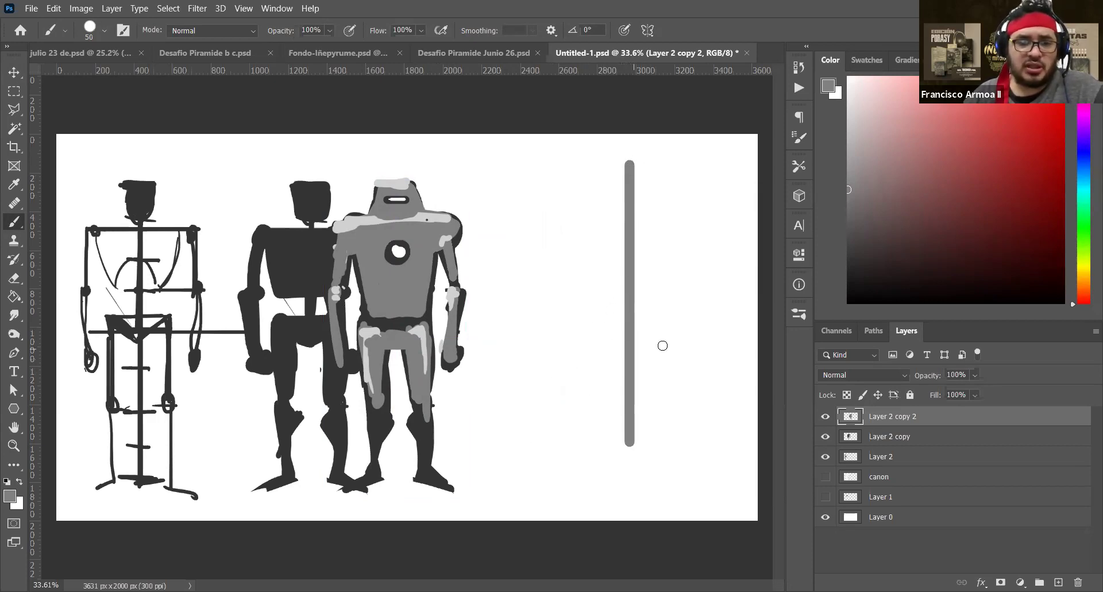
Scribble small grey patches in the blank space between the third figure and the vertical bar
{"action": "key", "text": "v"}
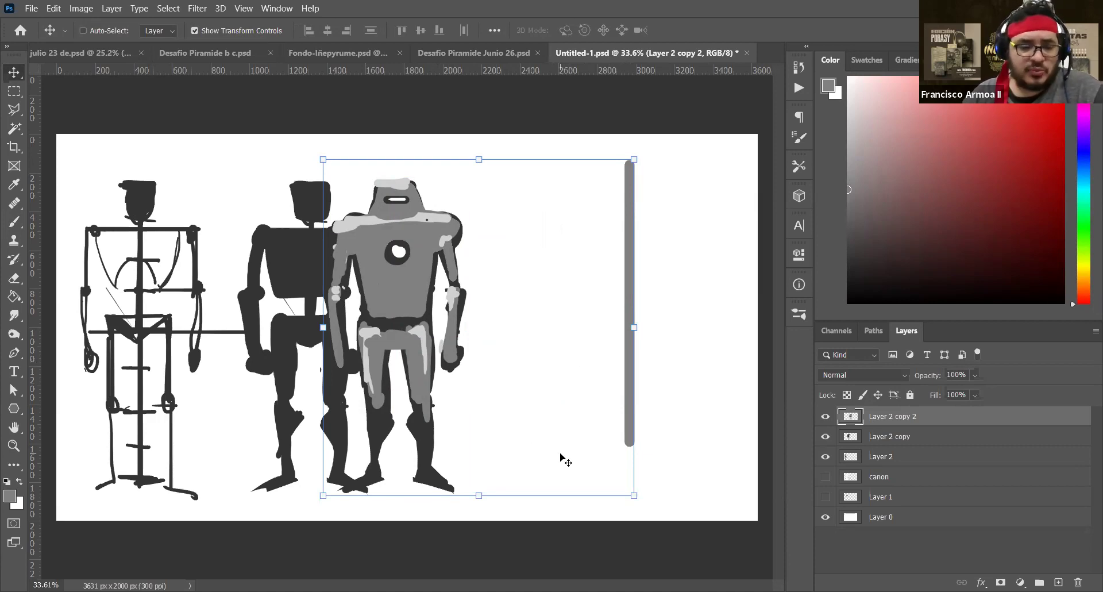
{"action": "key", "text": "b"}
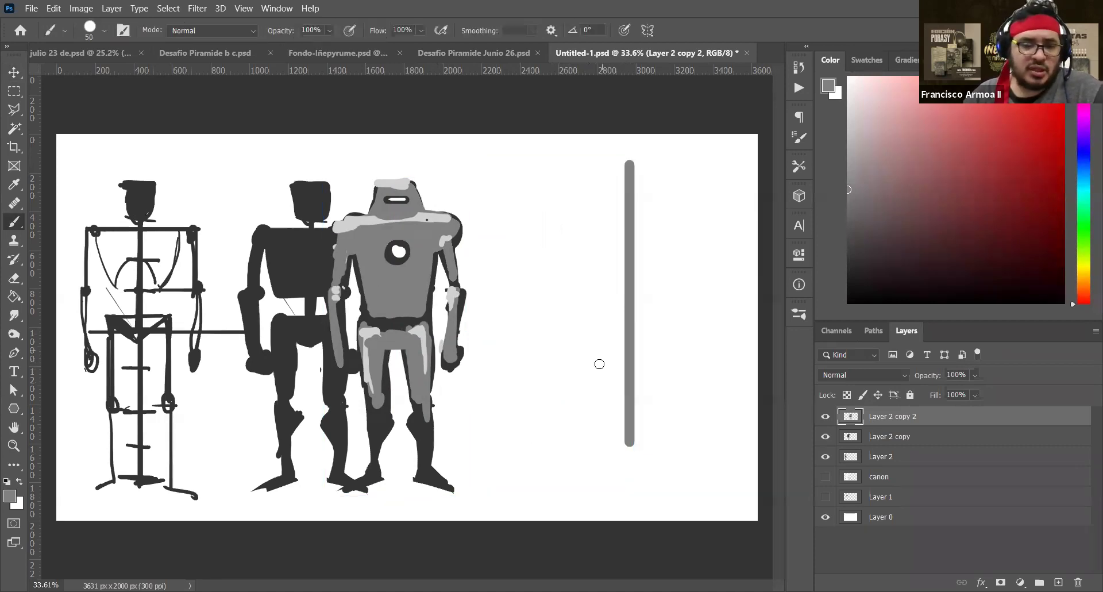
{"action": "mouse_move", "coordinate": [566, 399]}
{"action": "left_mouse_down"}
{"action": "mouse_move", "coordinate": [574, 368]}
{"action": "mouse_move", "coordinate": [557, 374]}
{"action": "left_mouse_up"}
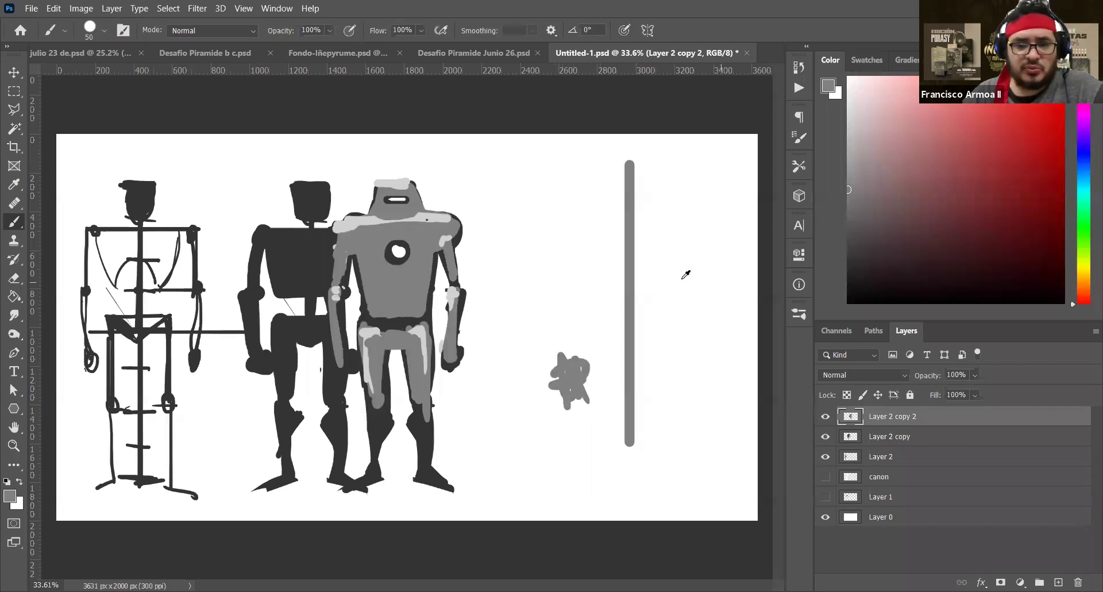
{"action": "left_click_drag", "start_coordinate": [543, 258], "coordinate": [561, 283]}
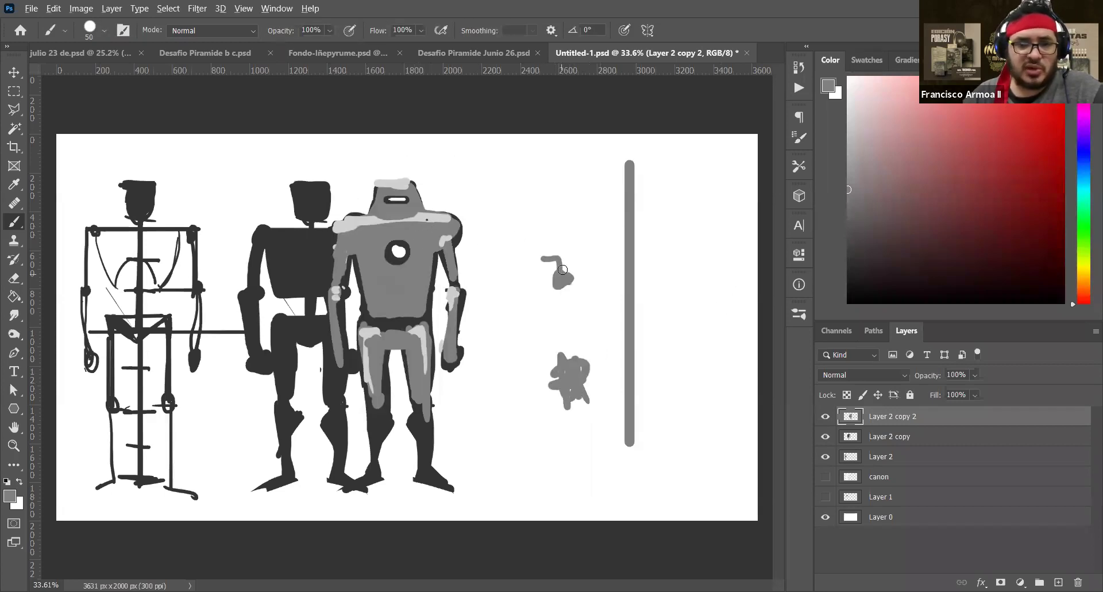
{"action": "mouse_move", "coordinate": [606, 256]}
{"action": "left_mouse_down"}
{"action": "mouse_move", "coordinate": [540, 268]}
{"action": "mouse_move", "coordinate": [571, 269]}
{"action": "left_mouse_up"}
Erase the grey scribbles between the third figure and the vertical bar
{"action": "key", "text": "e"}
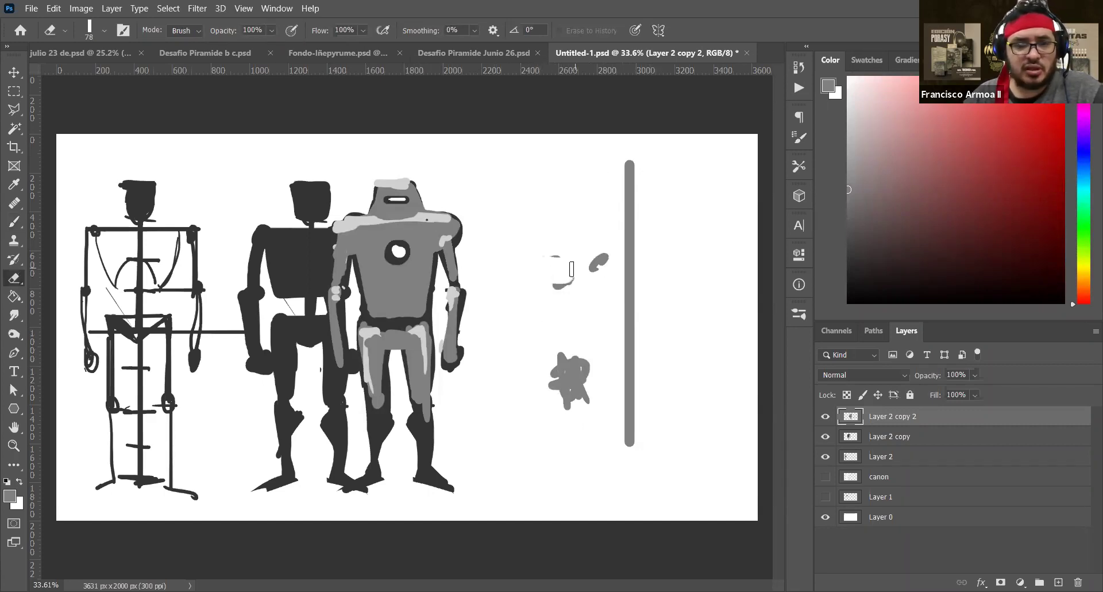
{"action": "left_click", "coordinate": [542, 266], "text": "alt"}
{"action": "left_click", "coordinate": [549, 248]}
{"action": "mouse_move", "coordinate": [547, 255]}
{"action": "left_mouse_down"}
{"action": "mouse_move", "coordinate": [573, 287]}
{"action": "mouse_move", "coordinate": [607, 258]}
{"action": "left_mouse_up"}
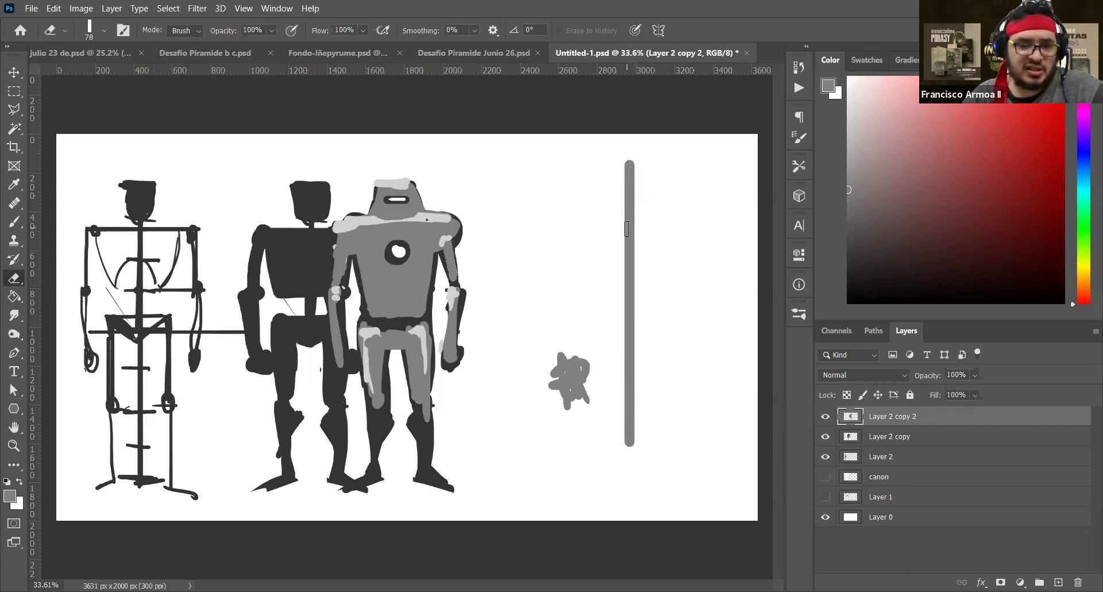
{"action": "mouse_move", "coordinate": [575, 331]}
{"action": "left_mouse_down"}
{"action": "mouse_move", "coordinate": [560, 377]}
{"action": "mouse_move", "coordinate": [579, 415]}
{"action": "left_mouse_up"}
{"action": "key", "text": "v"}
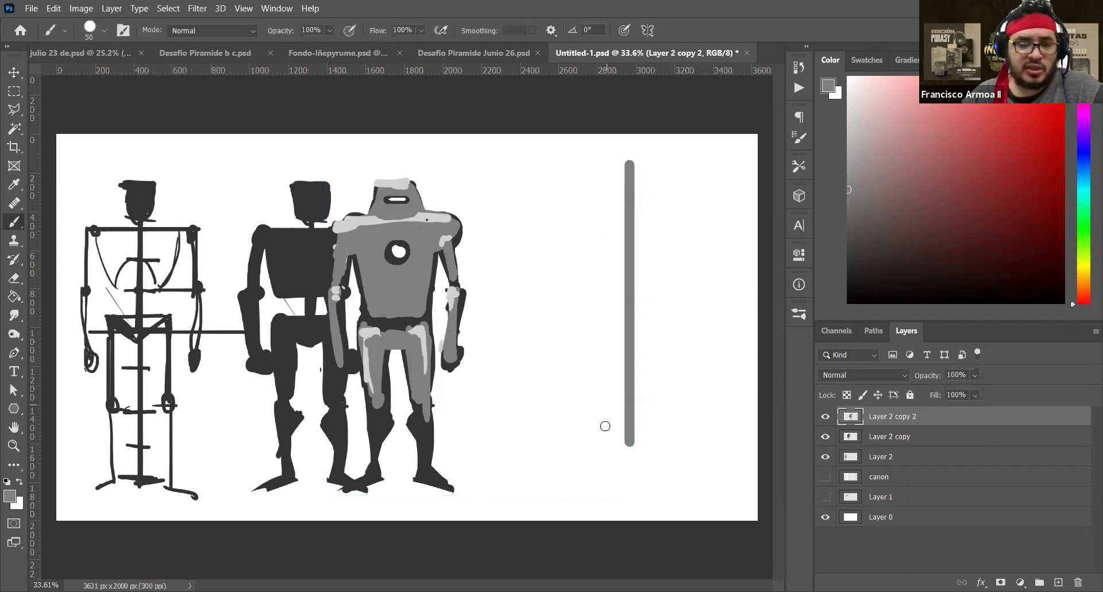
{"action": "mouse_move", "coordinate": [534, 464]}
{"action": "left_mouse_down"}
{"action": "mouse_move", "coordinate": [584, 414]}
{"action": "mouse_move", "coordinate": [557, 441]}
{"action": "mouse_move", "coordinate": [572, 405]}
{"action": "mouse_move", "coordinate": [537, 454]}
{"action": "mouse_move", "coordinate": [597, 406]}
{"action": "mouse_move", "coordinate": [534, 457]}
{"action": "mouse_move", "coordinate": [543, 440]}
{"action": "mouse_move", "coordinate": [533, 446]}
{"action": "mouse_move", "coordinate": [533, 458]}
{"action": "mouse_move", "coordinate": [568, 434]}
{"action": "mouse_move", "coordinate": [554, 431]}
{"action": "mouse_move", "coordinate": [573, 431]}
{"action": "mouse_move", "coordinate": [447, 423]}
{"action": "mouse_move", "coordinate": [587, 399]}
{"action": "mouse_move", "coordinate": [583, 414]}
{"action": "mouse_move", "coordinate": [594, 409]}
{"action": "mouse_move", "coordinate": [577, 406]}
{"action": "mouse_move", "coordinate": [583, 396]}
{"action": "mouse_move", "coordinate": [579, 424]}
{"action": "left_mouse_up"}
{"action": "left_click", "coordinate": [422, 430], "text": "alt"}
{"action": "left_click", "coordinate": [575, 427], "text": "alt"}
{"action": "left_click", "coordinate": [558, 425], "text": "alt"}
{"action": "left_click", "coordinate": [428, 423], "text": "alt"}
{"action": "key", "text": "e"}
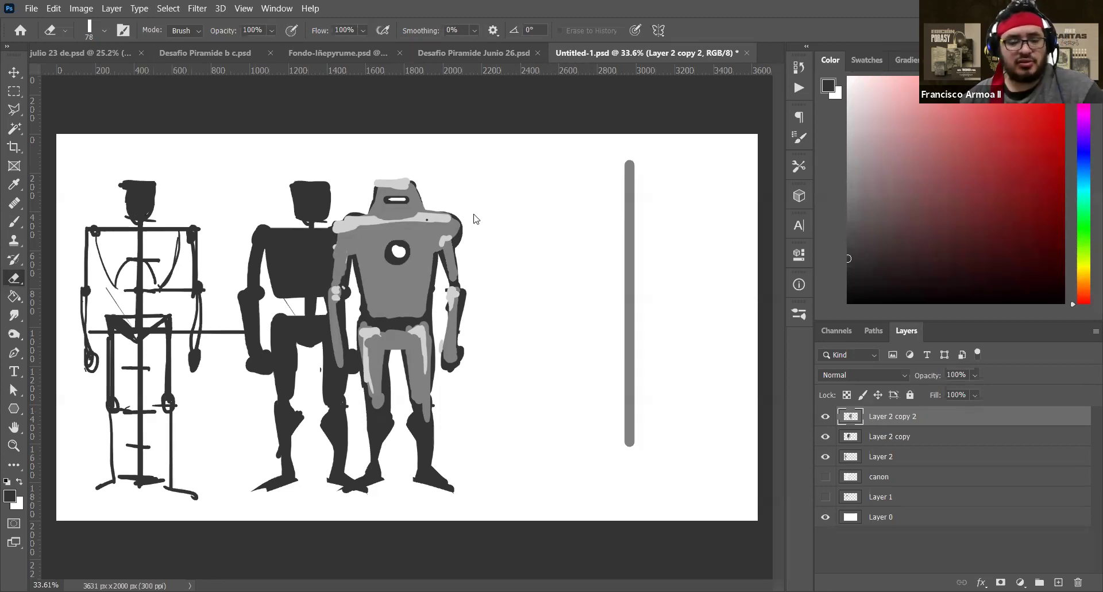
Move the third figure right, clear of the second, and repaint its shoulder highlight with mid grey and light grey strokes
{"action": "key", "text": "v"}
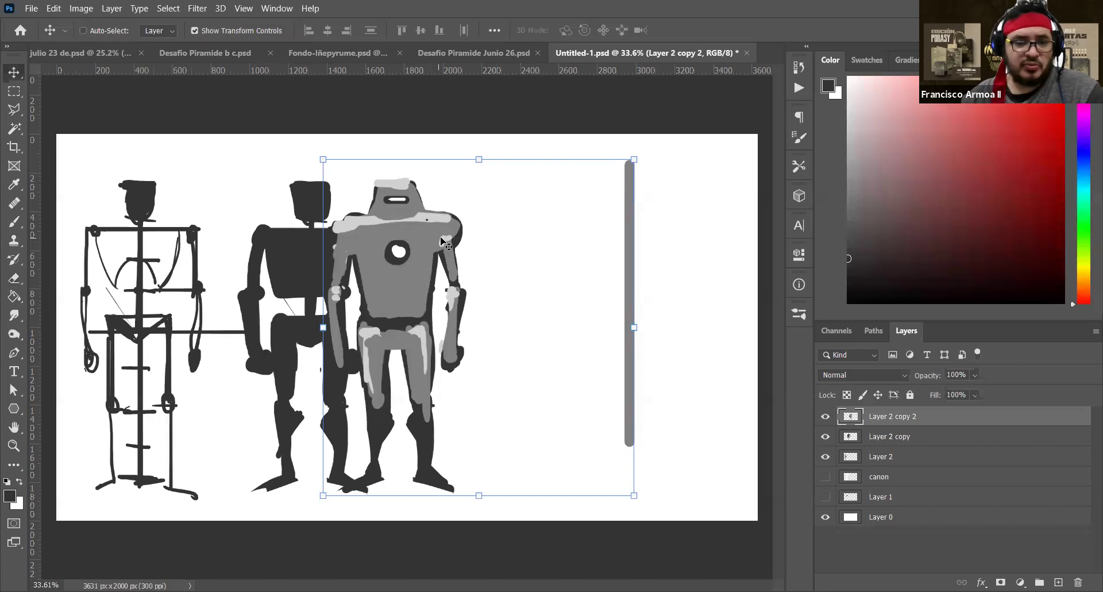
{"action": "left_click_drag", "start_coordinate": [466, 242], "coordinate": [542, 242]}
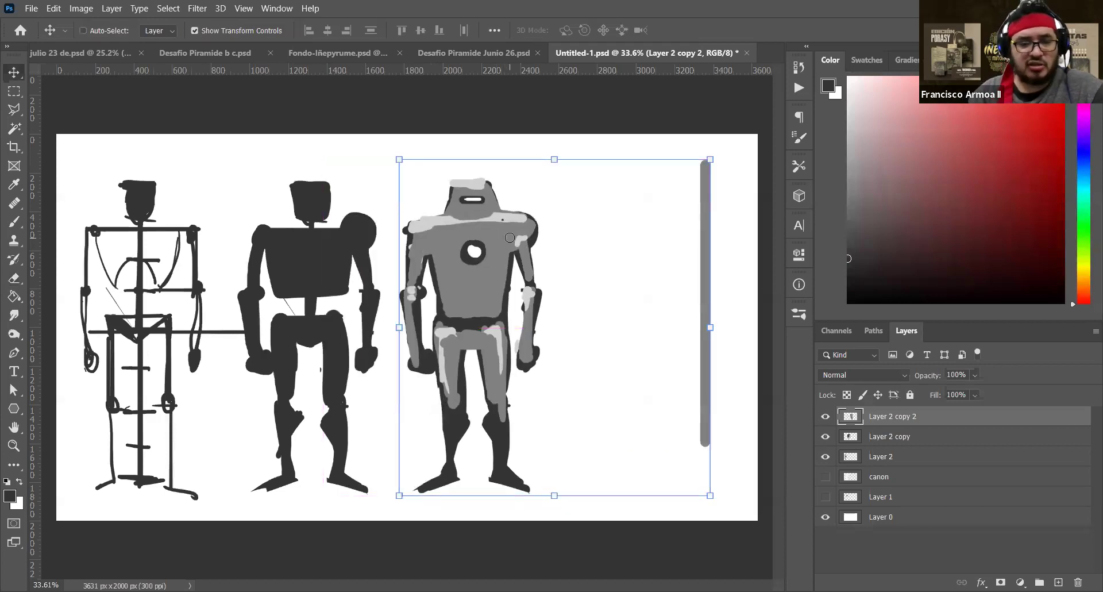
{"action": "key", "text": "b"}
{"action": "left_click", "coordinate": [428, 241], "text": "alt"}
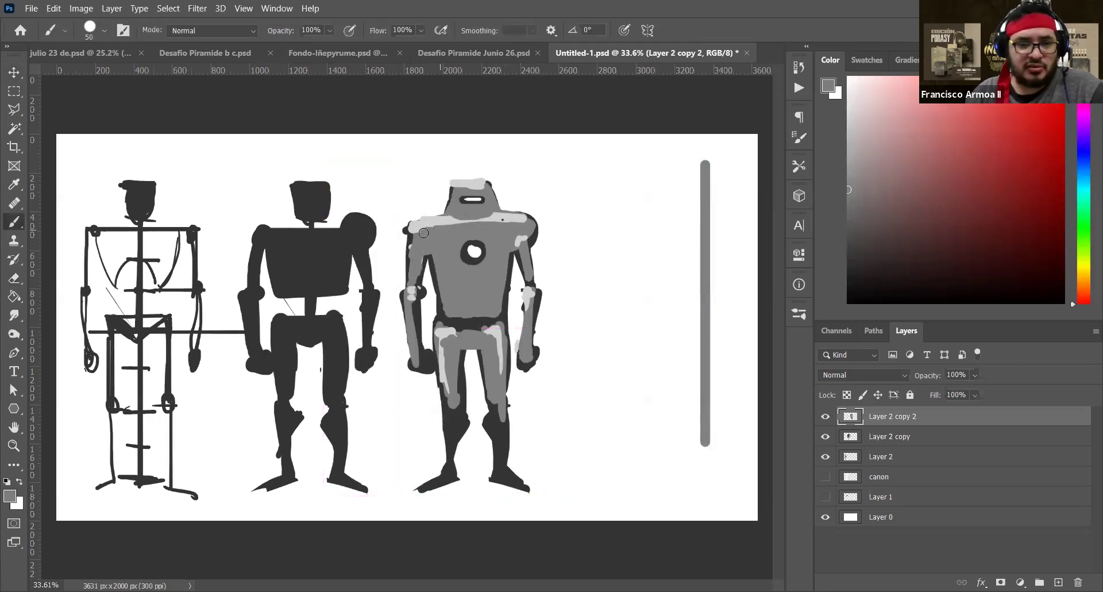
{"action": "left_click_drag", "start_coordinate": [414, 233], "coordinate": [520, 233]}
{"action": "left_click", "coordinate": [502, 219], "text": "alt"}
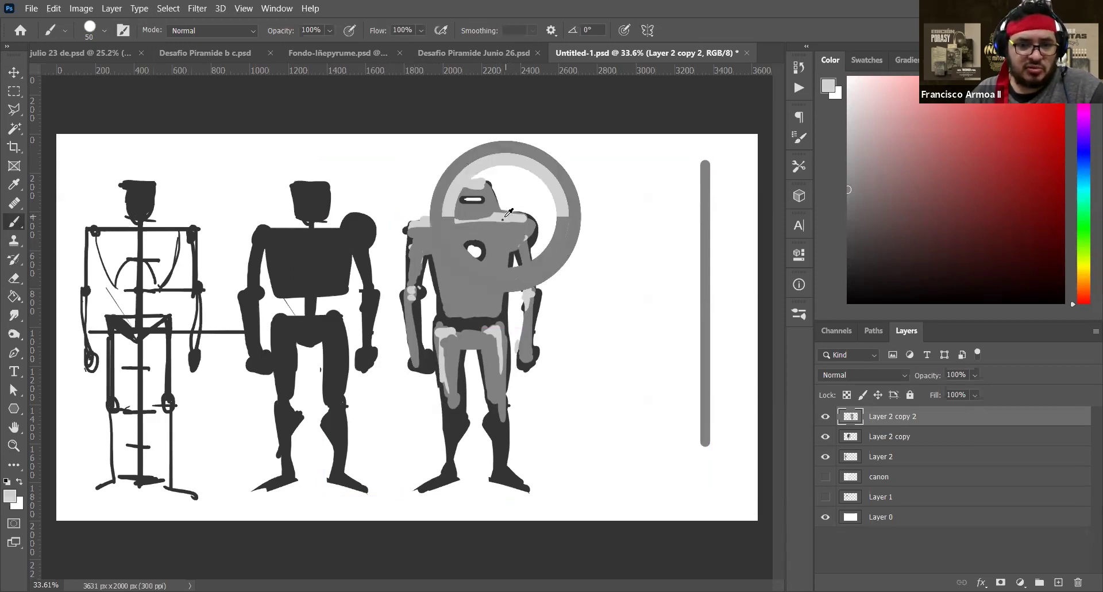
{"action": "left_click_drag", "start_coordinate": [421, 226], "coordinate": [522, 225]}
Undo the last light stroke and rework the highlight's edge at the third figure's neck in mid grey, using a brush size of 36
{"action": "key", "text": "ctrl+space"}
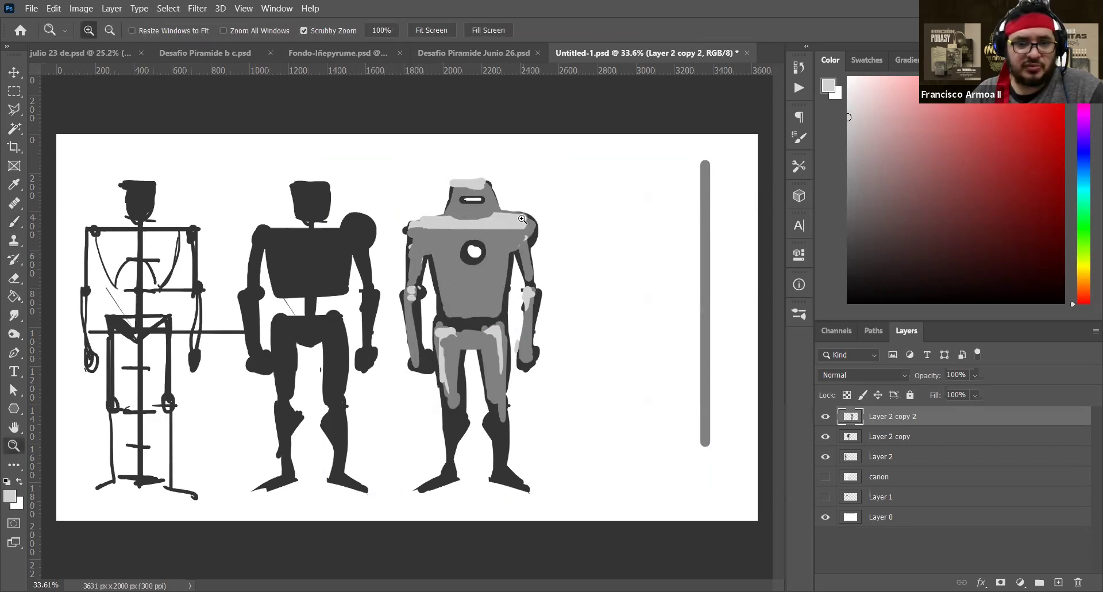
{"action": "key", "text": "ctrl+z"}
{"action": "mouse_move", "coordinate": [498, 219]}
{"action": "left_mouse_down"}
{"action": "mouse_move", "coordinate": [429, 228]}
{"action": "mouse_move", "coordinate": [520, 225]}
{"action": "mouse_move", "coordinate": [457, 213]}
{"action": "left_mouse_up"}
{"action": "left_click", "coordinate": [471, 207], "text": "alt"}
{"action": "right_click", "coordinate": [456, 207], "text": "alt"}
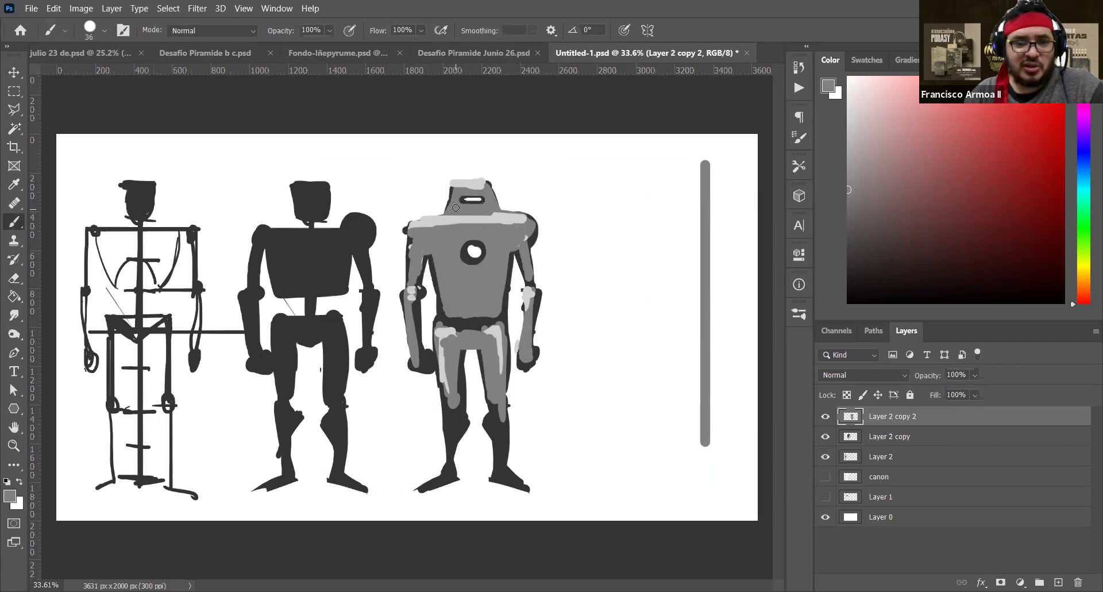
{"action": "left_click_drag", "start_coordinate": [456, 215], "coordinate": [489, 215]}
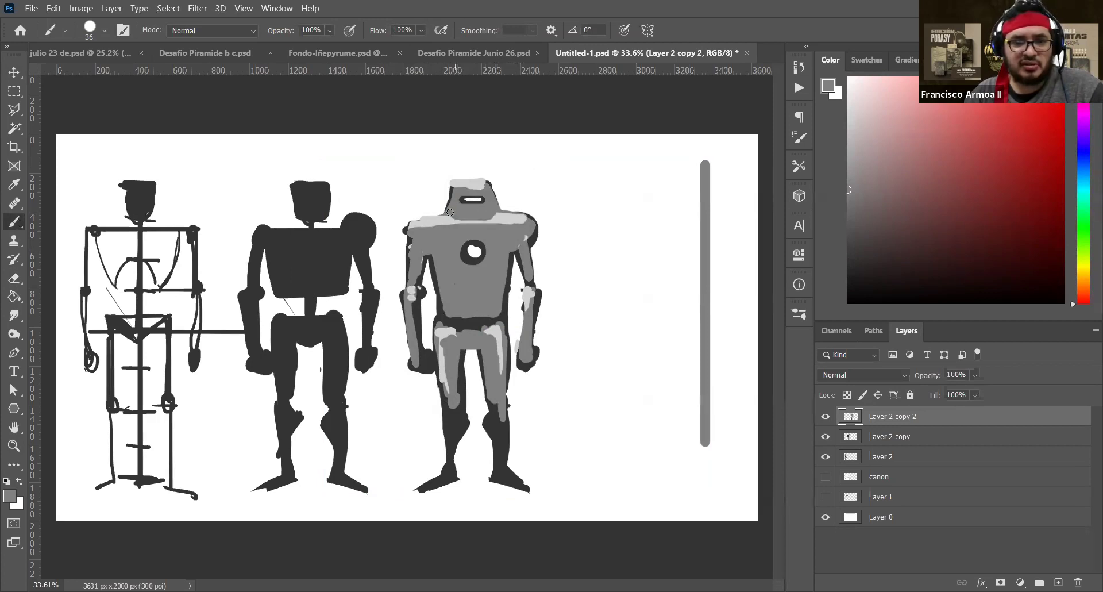
Shift the third figure slightly up and right, and erase the long vertical grey bar
{"action": "key", "text": "ctrl+s"}
{"action": "key", "text": "v"}
{"action": "left_click_drag", "start_coordinate": [480, 298], "coordinate": [502, 289]}
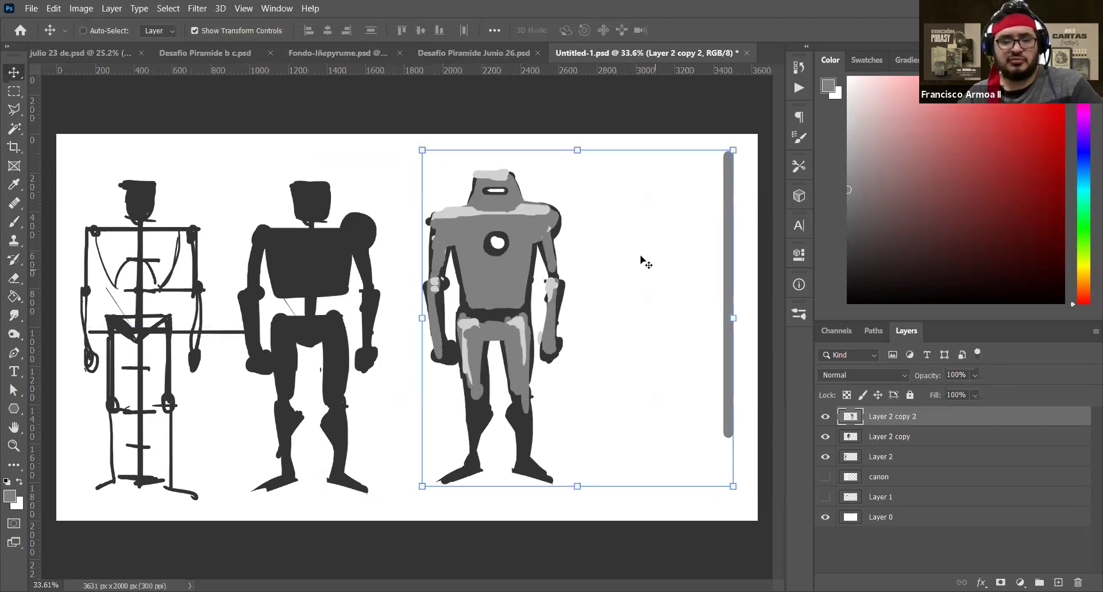
{"action": "key", "text": "e"}
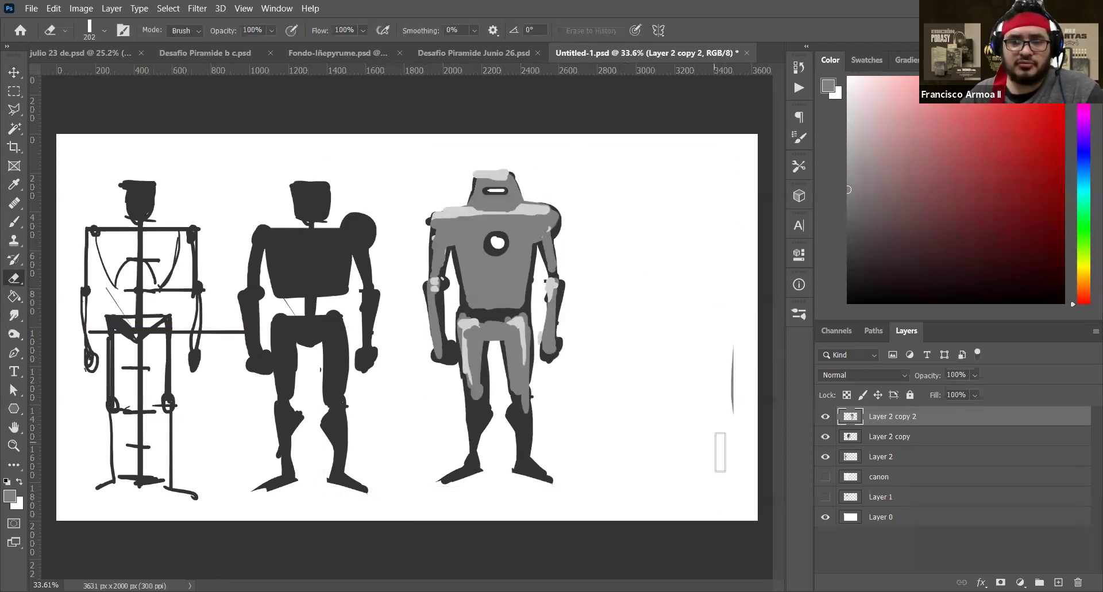
Reposition the third figure beside the second one, first down and left, then back up and right
{"action": "key", "text": "v"}
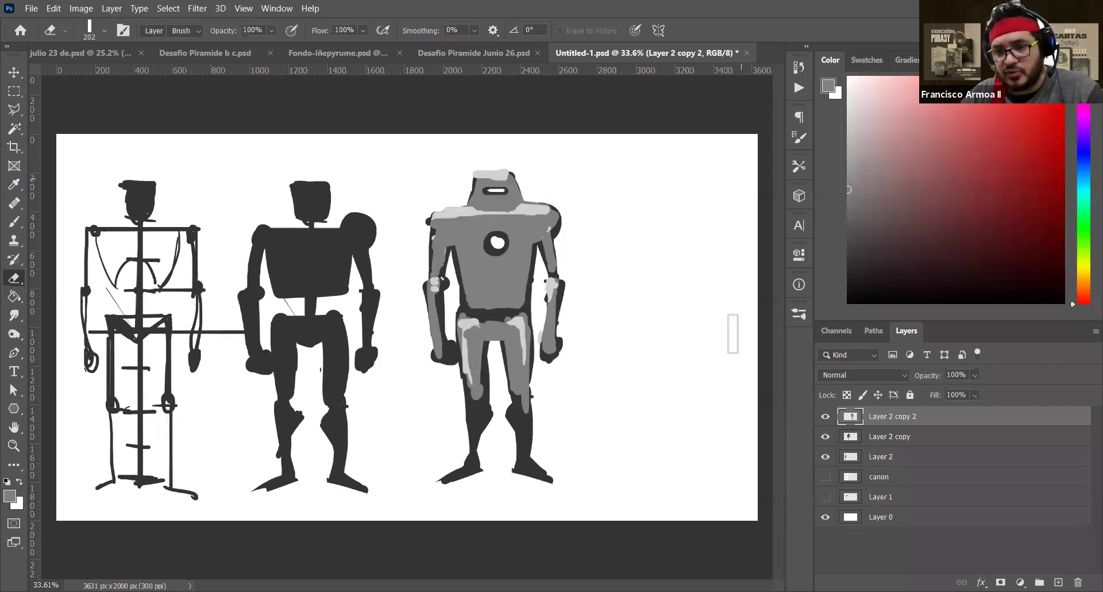
{"action": "mouse_move", "coordinate": [506, 246]}
{"action": "left_mouse_down"}
{"action": "mouse_move", "coordinate": [523, 249]}
{"action": "mouse_move", "coordinate": [475, 274]}
{"action": "left_mouse_up"}
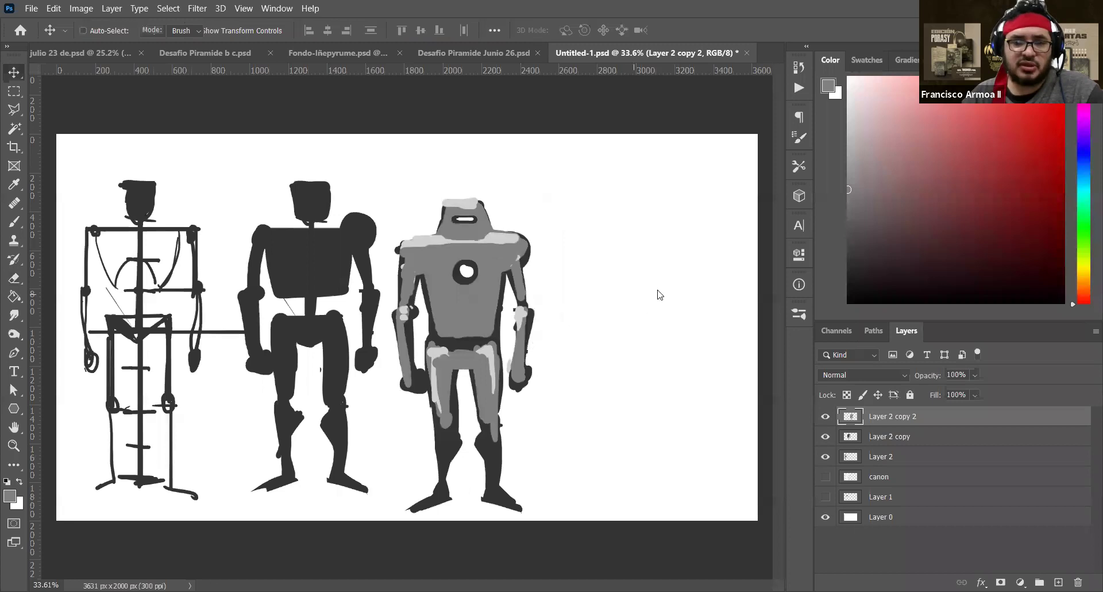
{"action": "key", "text": "e"}
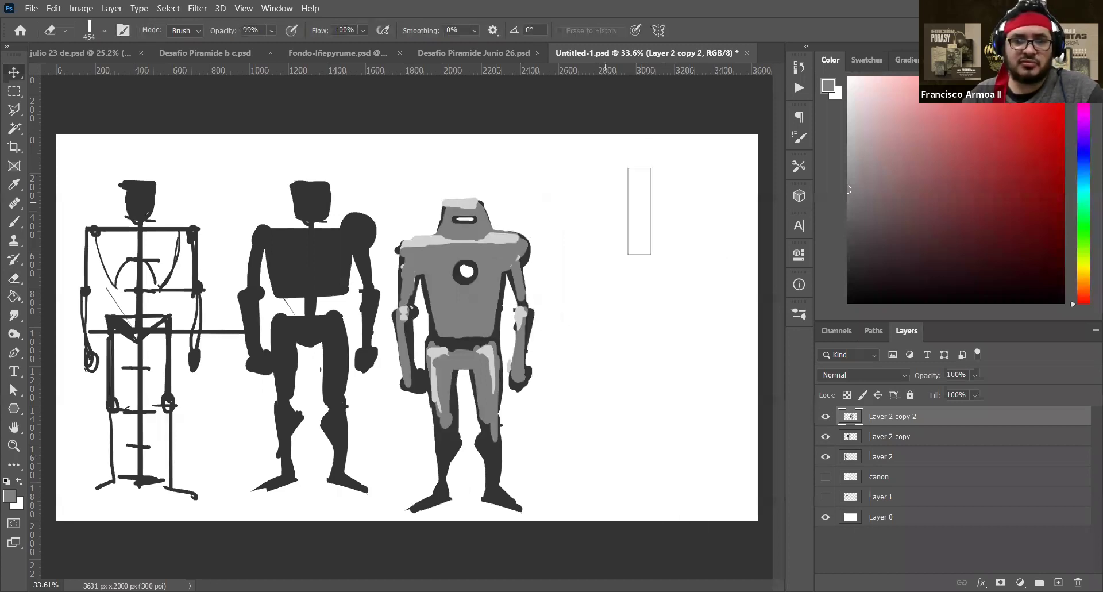
{"action": "left_click_drag", "start_coordinate": [467, 275], "coordinate": [498, 257]}
Hide the three figure layers, and place the JasyJatere-1200x1680 and Kurupi images along the canvas's left edge
{"action": "left_click_drag", "start_coordinate": [825, 416], "coordinate": [824, 455]}
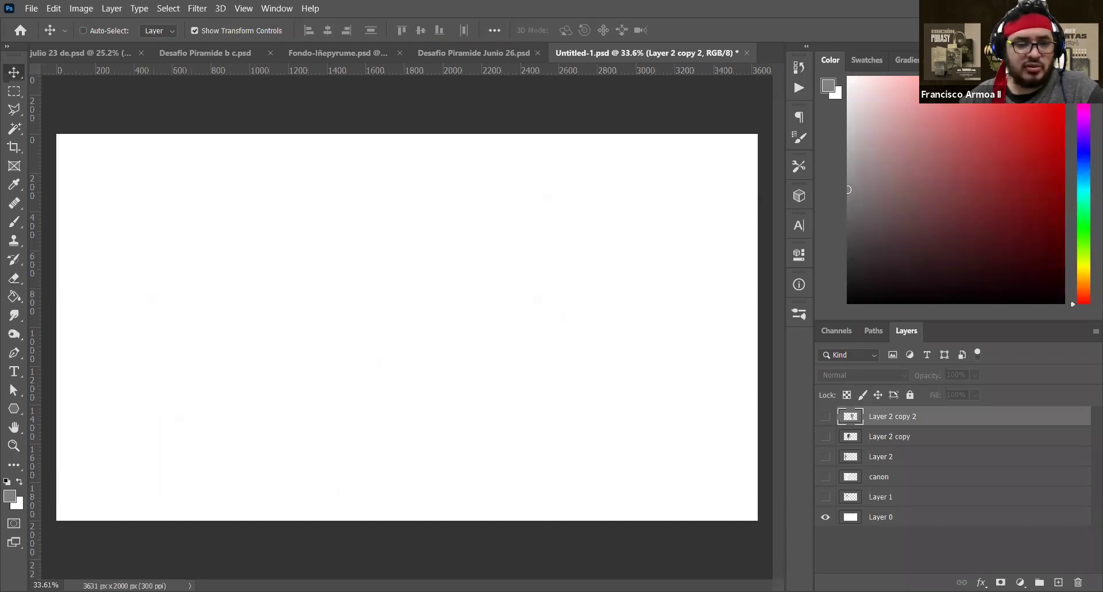
{"action": "key", "text": "Return"}
{"action": "key", "text": "Return"}
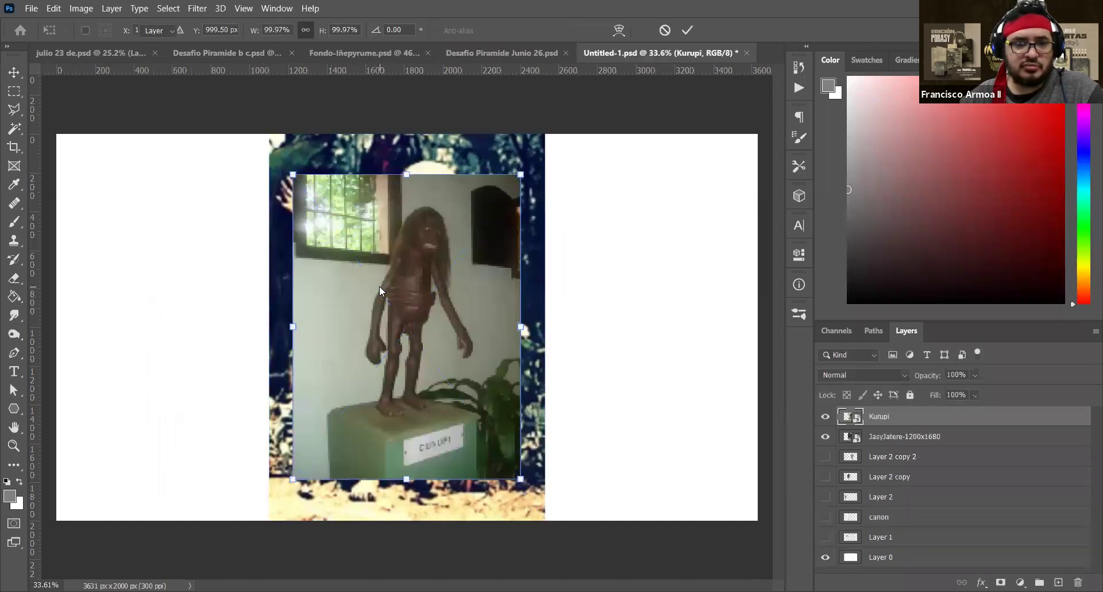
{"action": "key", "text": "Return"}
{"action": "left_click_drag", "start_coordinate": [477, 290], "coordinate": [211, 291]}
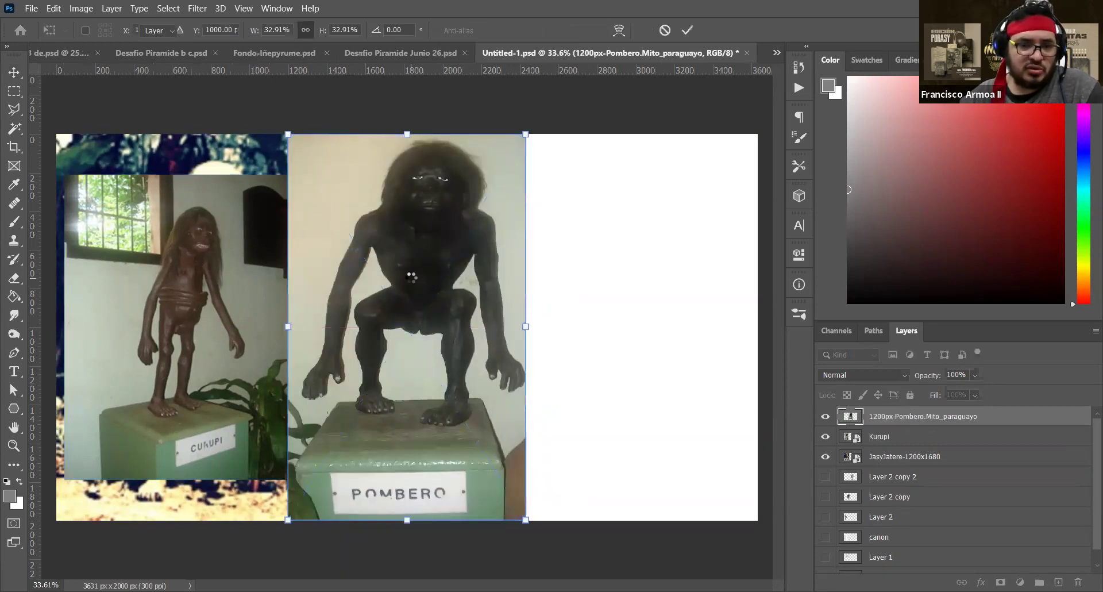
Place the 1200px-Pombero.Mito_paraguayo image and delete the duplicate Kurupi image
{"action": "key", "text": "Return"}
{"action": "key", "text": "Return"}
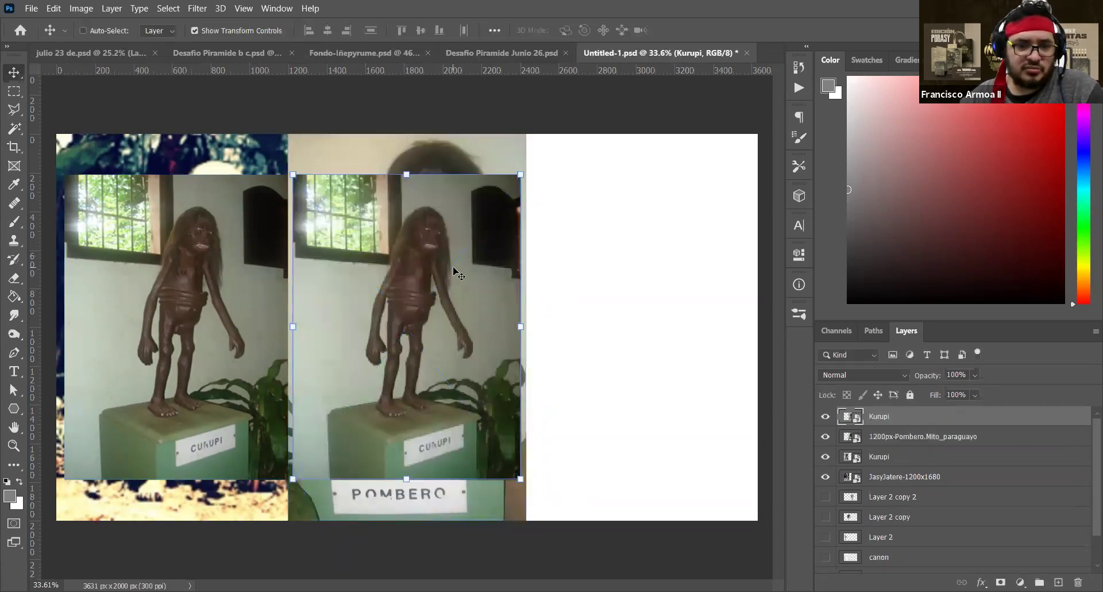
{"action": "left_click_drag", "start_coordinate": [451, 271], "coordinate": [376, 281]}
{"action": "key", "text": "Delete"}
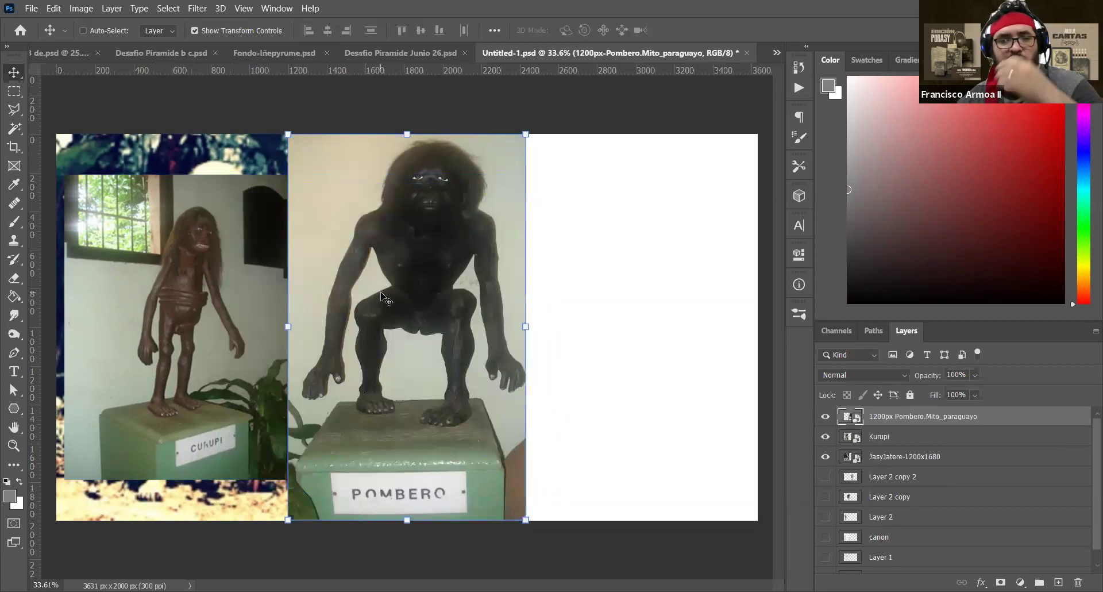
Move the Pombero image over the other reference pictures and scale it to 28.88%
{"action": "left_click_drag", "start_coordinate": [463, 293], "coordinate": [239, 294]}
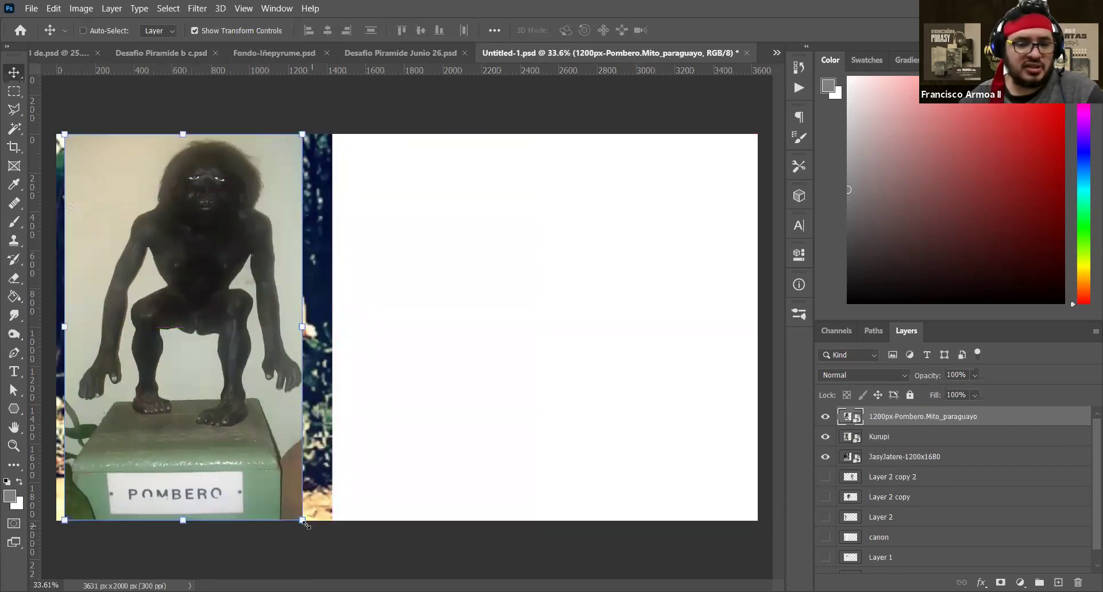
{"action": "left_click_drag", "start_coordinate": [305, 521], "coordinate": [288, 496]}
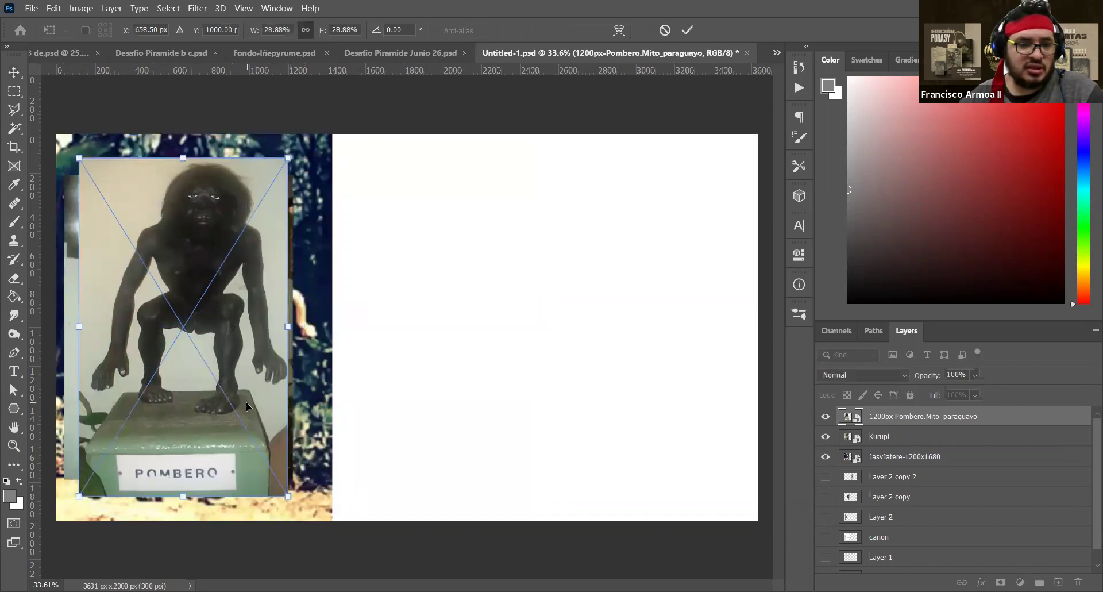
{"action": "key", "text": "Return"}
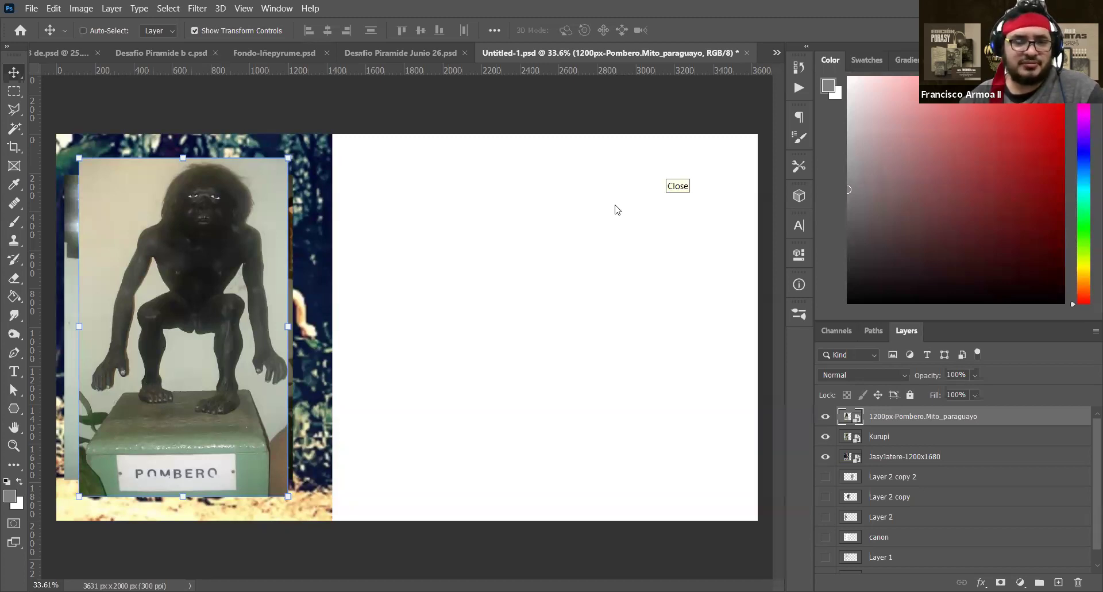
{"action": "mouse_move", "coordinate": [194, 282]}
{"action": "left_mouse_down"}
{"action": "mouse_move", "coordinate": [283, 286]}
{"action": "mouse_move", "coordinate": [234, 294]}
{"action": "mouse_move", "coordinate": [240, 332]}
{"action": "mouse_move", "coordinate": [390, 298]}
{"action": "mouse_move", "coordinate": [505, 290]}
{"action": "mouse_move", "coordinate": [201, 273]}
{"action": "mouse_move", "coordinate": [195, 285]}
{"action": "left_mouse_up"}
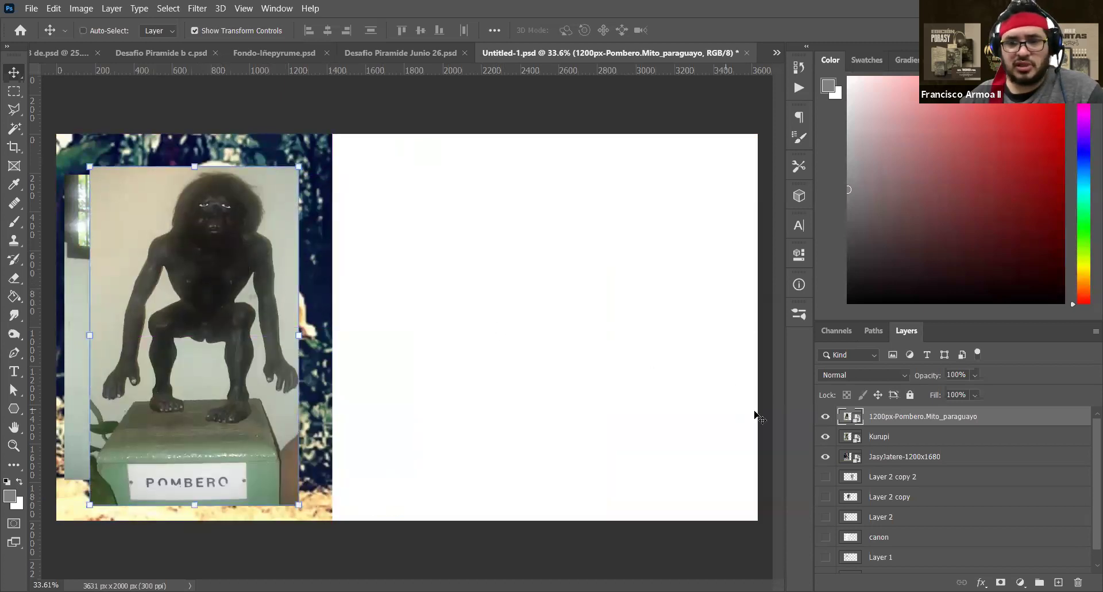
Hide the Pombero and Kurupi layers, leaving only the JasyJatere reference image shown
{"action": "left_click", "coordinate": [825, 417]}
{"action": "left_click", "coordinate": [826, 437]}
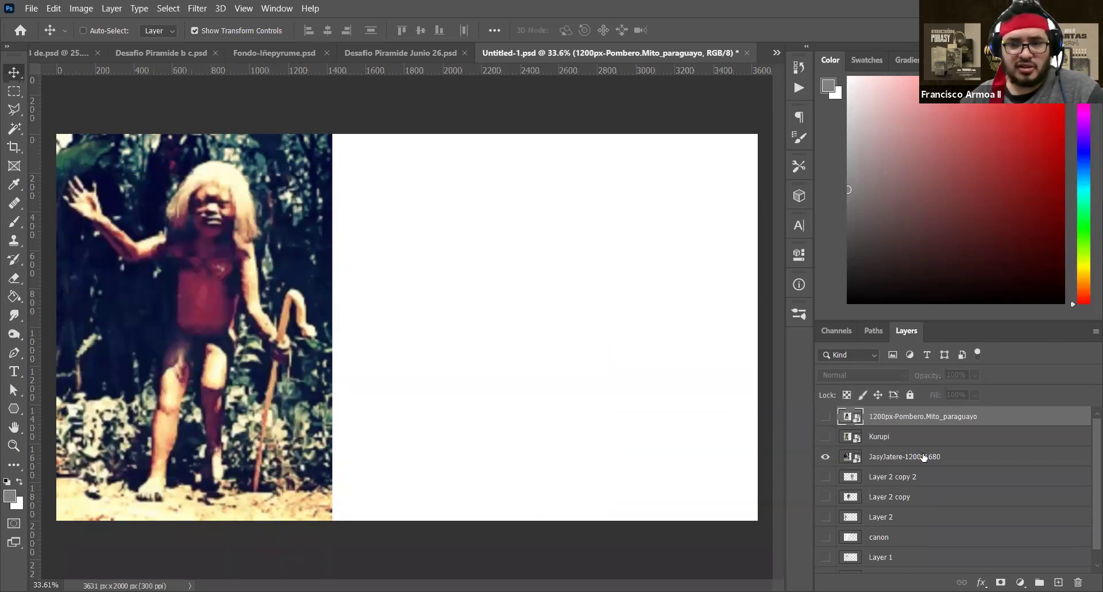
{"action": "left_click", "coordinate": [825, 436]}
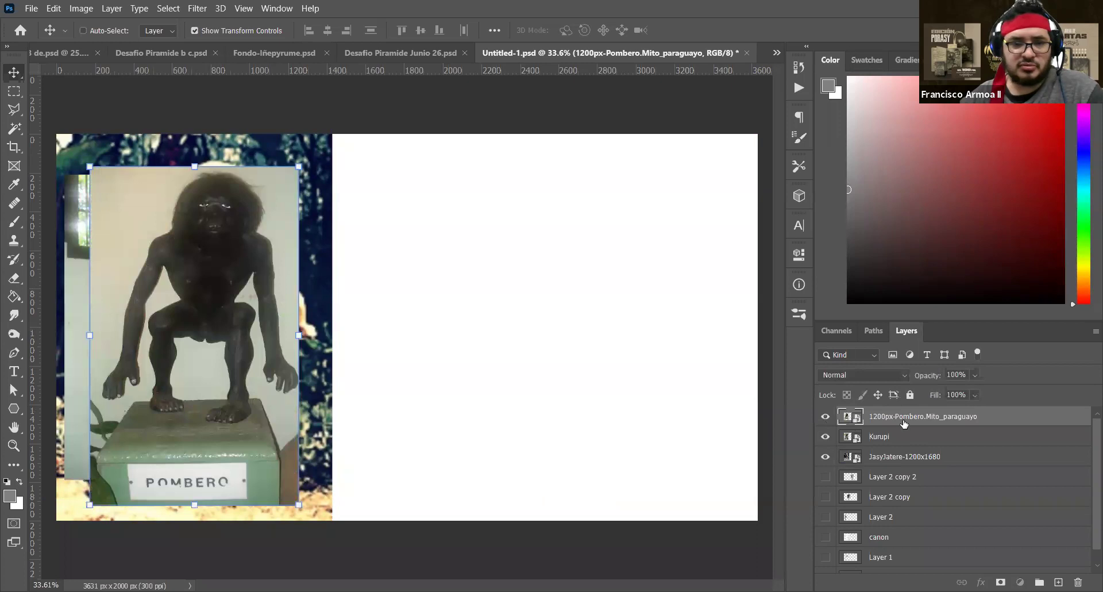
{"action": "left_click", "coordinate": [825, 437]}
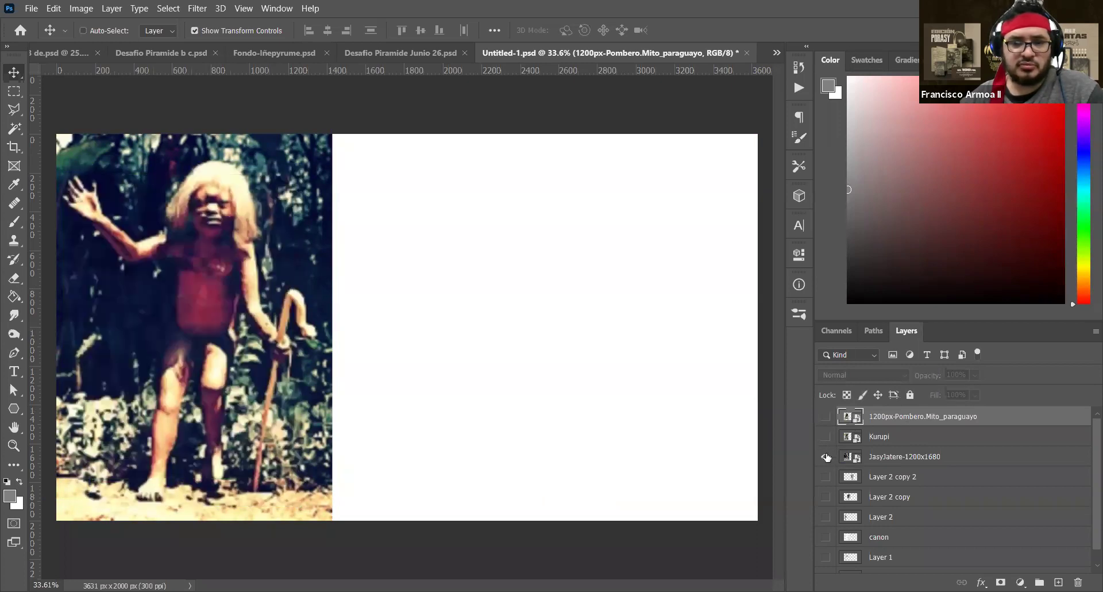
Scale down the JasyJatere image and position it near the canvas's left edge with a white margin around it
{"action": "left_click", "coordinate": [884, 457]}
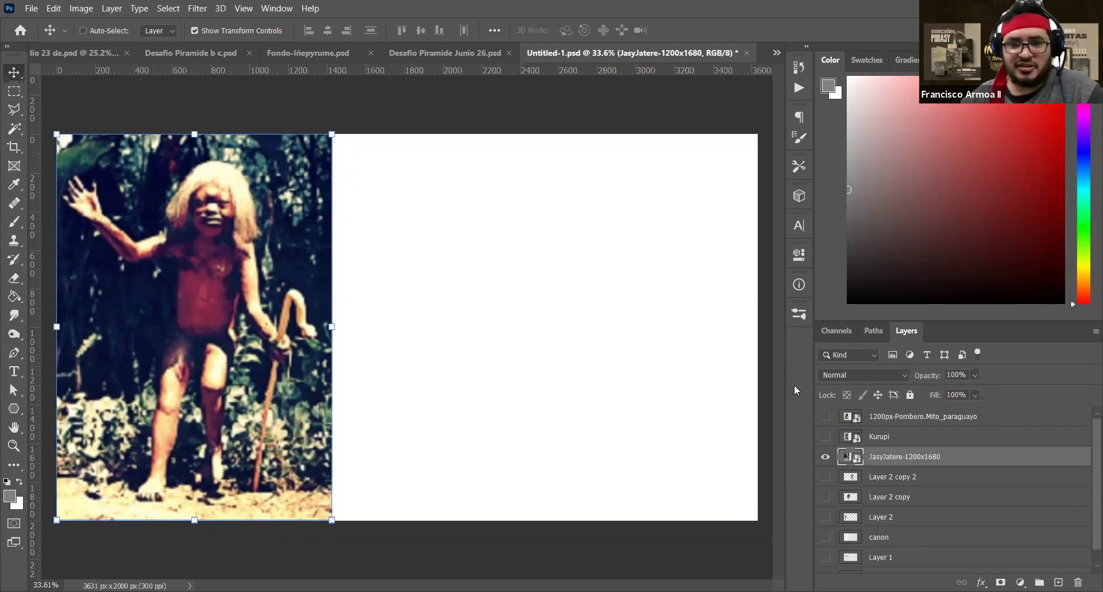
{"action": "mouse_move", "coordinate": [288, 285]}
{"action": "left_mouse_down"}
{"action": "mouse_move", "coordinate": [448, 285]}
{"action": "mouse_move", "coordinate": [306, 286]}
{"action": "left_mouse_up"}
{"action": "left_click_drag", "start_coordinate": [349, 520], "coordinate": [307, 459]}
{"action": "key", "text": "Return"}
{"action": "left_click_drag", "start_coordinate": [250, 266], "coordinate": [250, 296]}
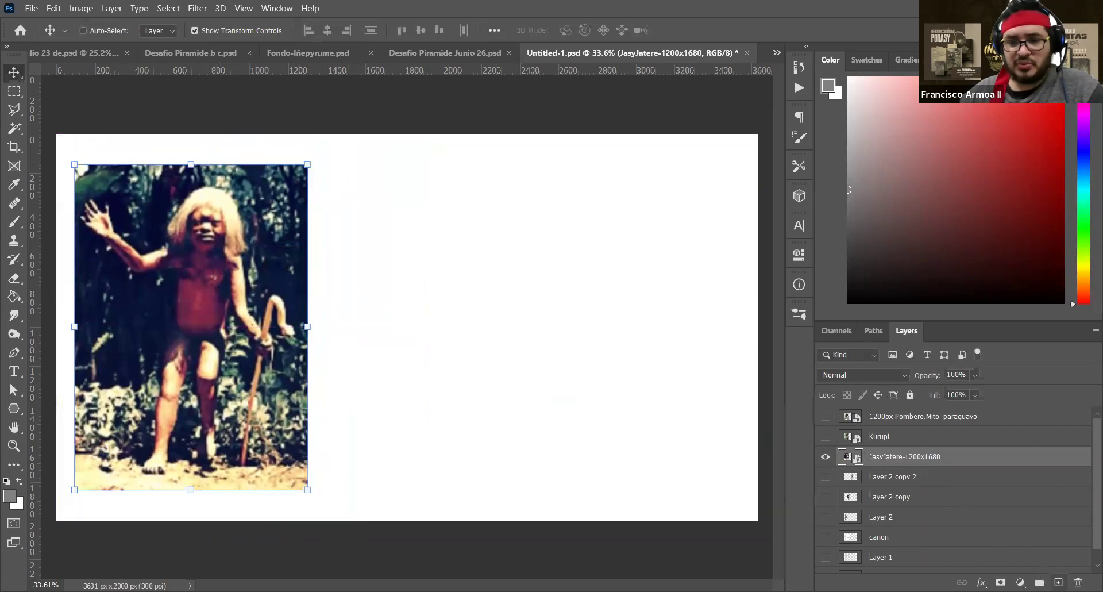
Add a new empty layer above the JasyJatere image
{"action": "left_click", "coordinate": [1059, 582]}
{"action": "key", "text": "b"}
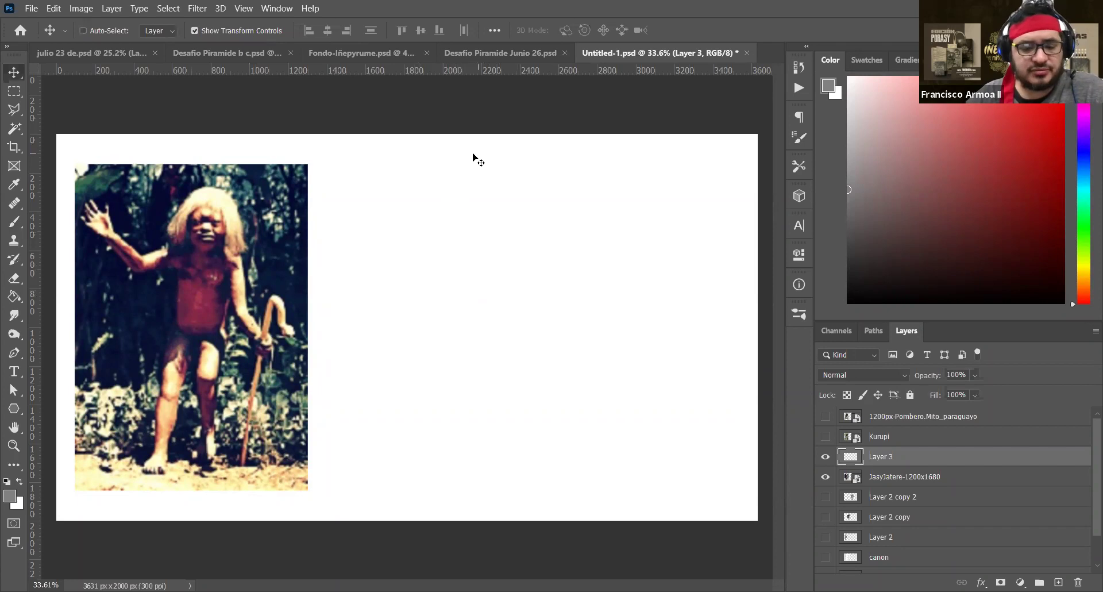
{"action": "key", "text": "v"}
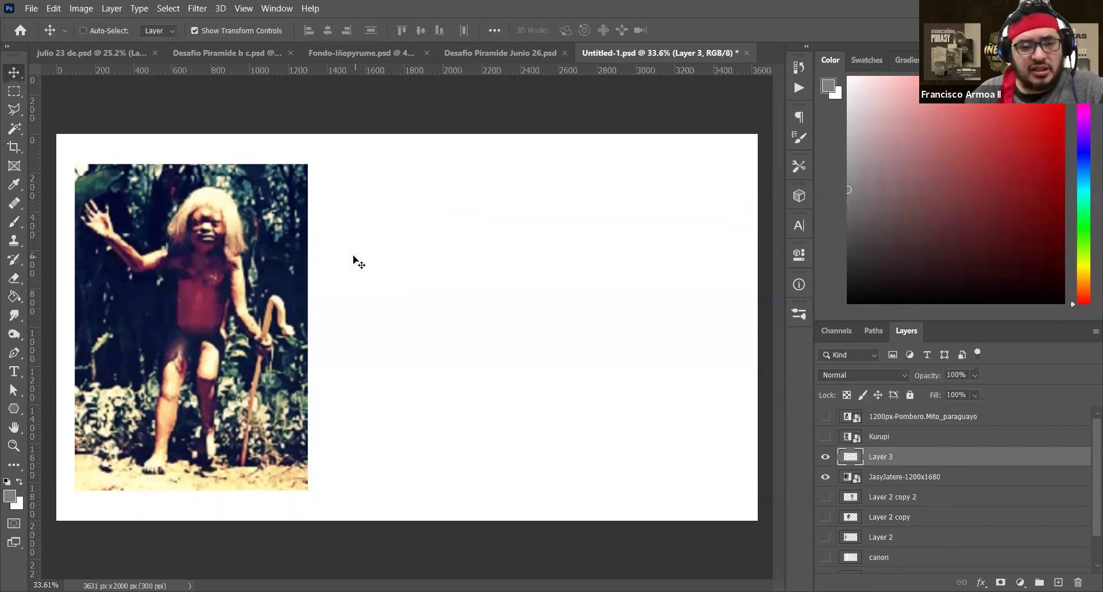
{"action": "key", "text": "b"}
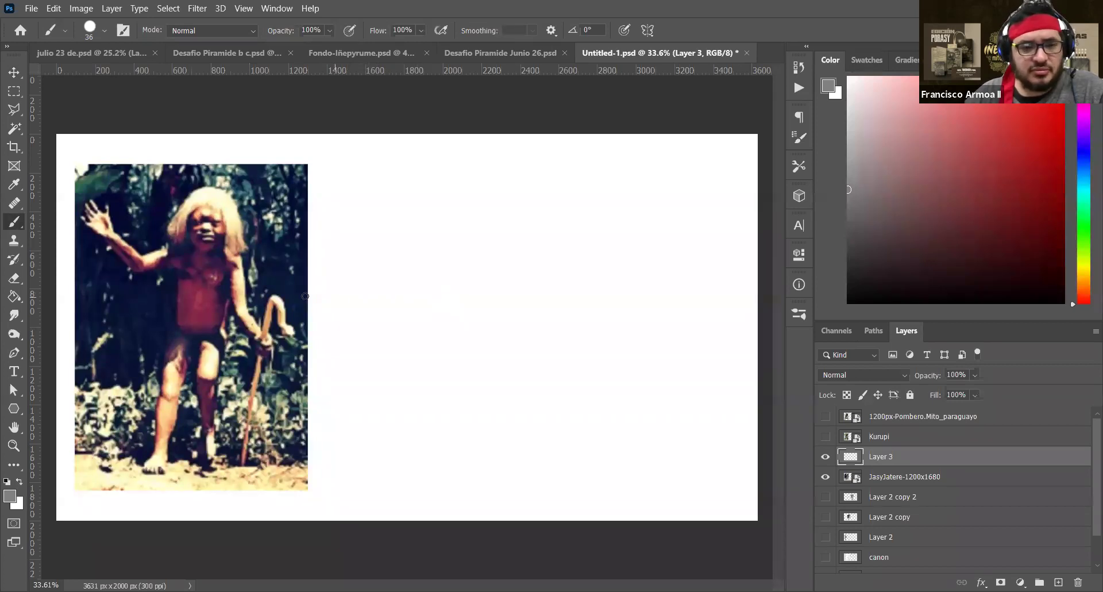
Move the JasyJatere image down and right, and briefly show the Kurupi and Layer 2 copy 2 layers
{"action": "key", "text": "v"}
{"action": "mouse_move", "coordinate": [240, 325]}
{"action": "left_mouse_down"}
{"action": "mouse_move", "coordinate": [241, 312]}
{"action": "mouse_move", "coordinate": [256, 323]}
{"action": "mouse_move", "coordinate": [424, 321]}
{"action": "mouse_move", "coordinate": [265, 348]}
{"action": "left_mouse_up"}
{"action": "key", "text": "ctrl"}
{"action": "left_click", "coordinate": [826, 436]}
{"action": "left_click", "coordinate": [828, 439]}
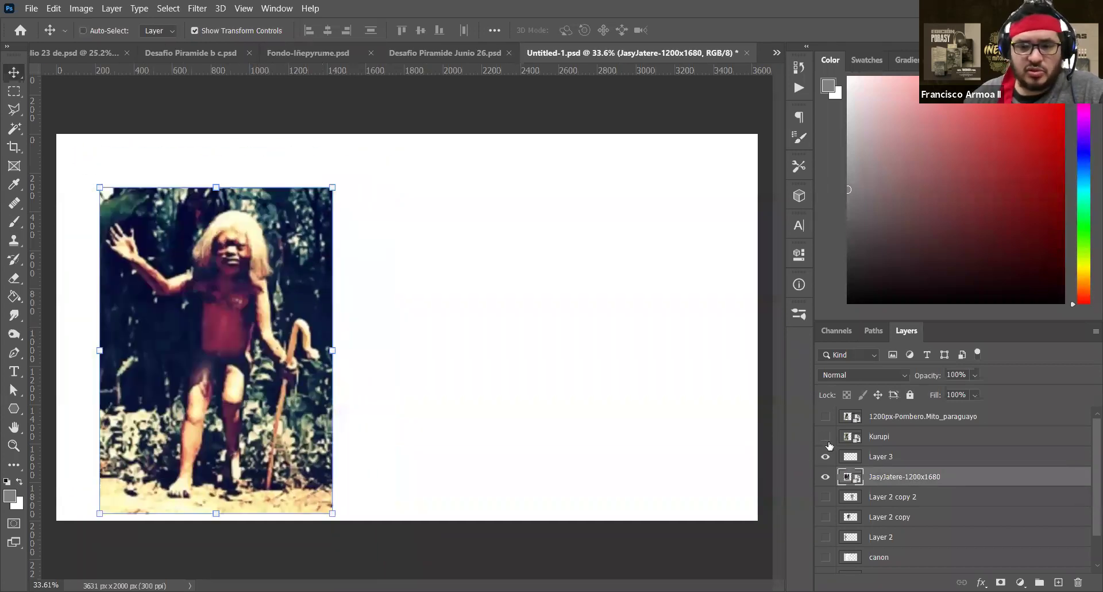
{"action": "left_click", "coordinate": [826, 497]}
{"action": "left_click", "coordinate": [826, 497]}
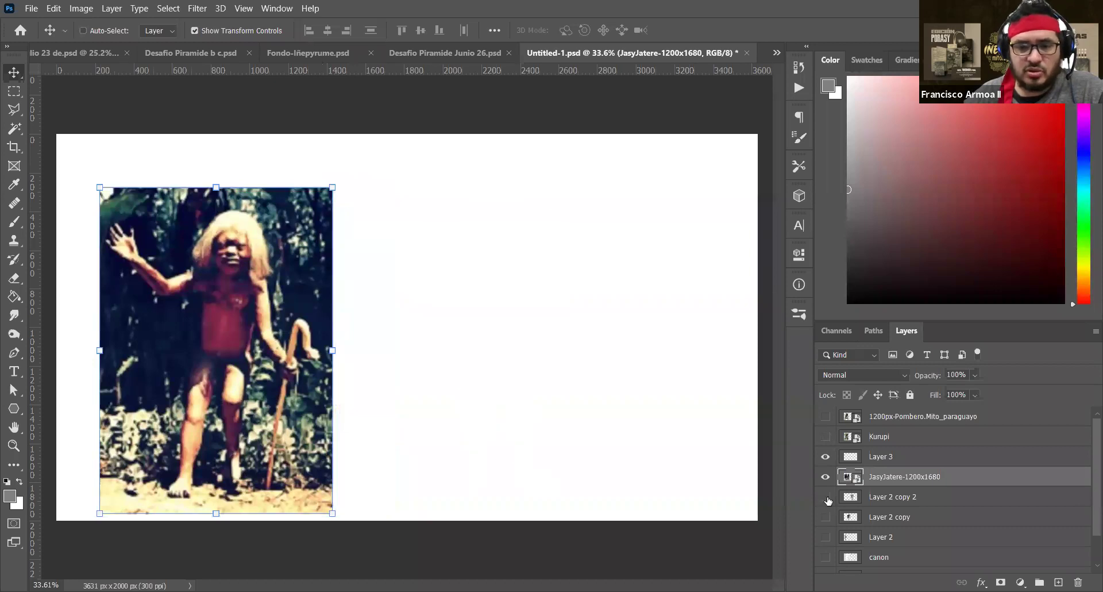
Move the JasyJatere image back up and left, close to the canvas's left edge
{"action": "left_click_drag", "start_coordinate": [224, 322], "coordinate": [188, 372]}
{"action": "key", "text": "ctrl"}
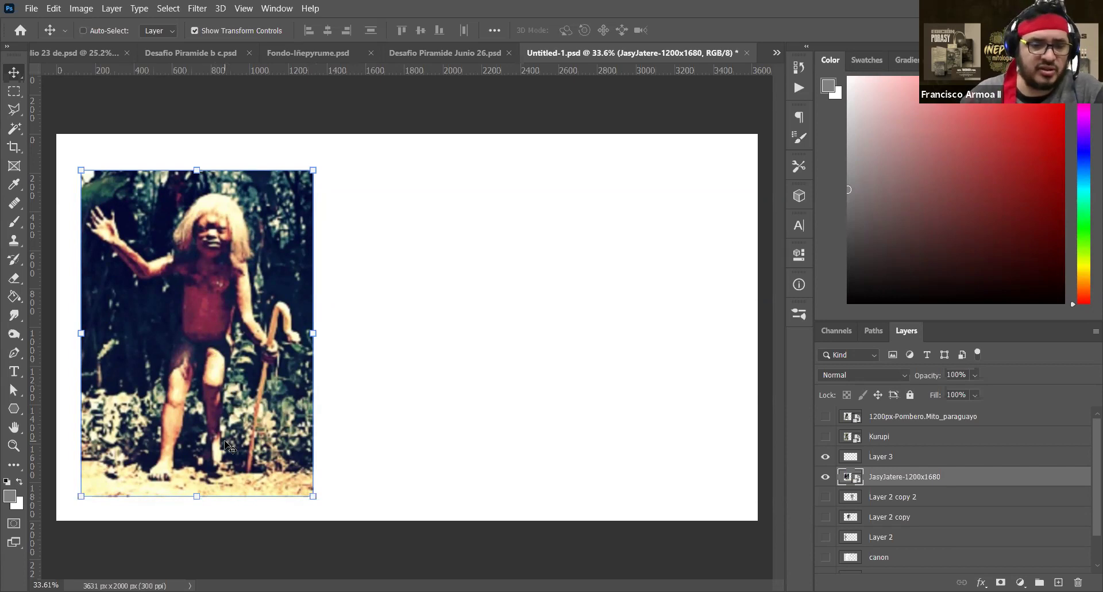
{"action": "left_click_drag", "start_coordinate": [274, 349], "coordinate": [309, 387]}
Add another layer directly above the JasyJatere image and paint an angular mid-grey stroke beside the picture, using a brush size of 36
{"action": "key", "text": "b"}
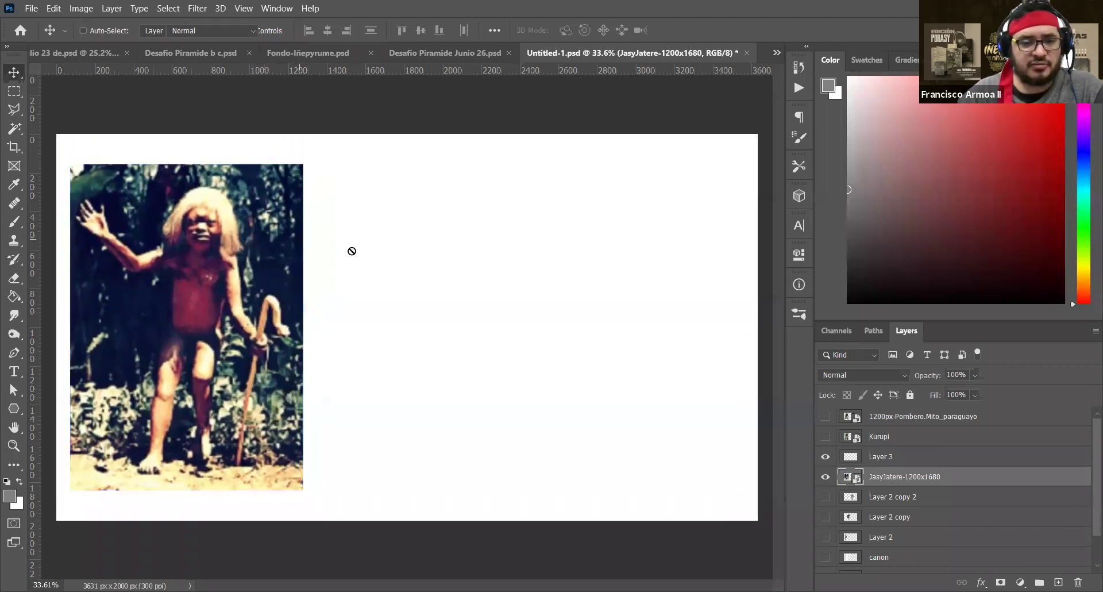
{"action": "key", "text": "ctrl+shift+alt+n"}
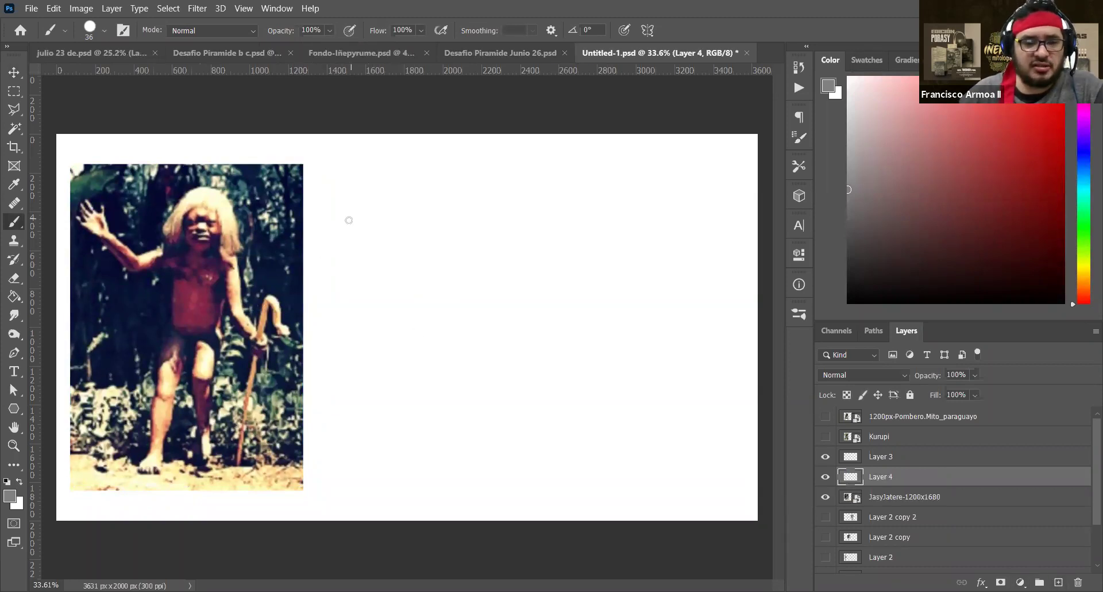
{"action": "left_click_drag", "start_coordinate": [368, 200], "coordinate": [324, 228]}
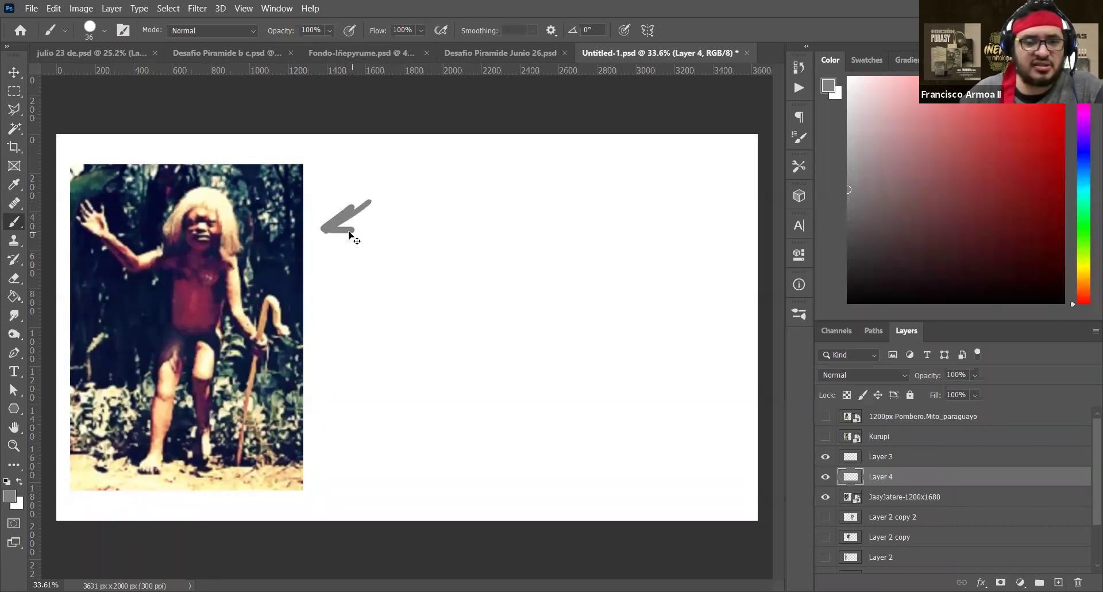
Undo the angular test stroke and handwrite "Pelo Rubio" and "bastón" on two lines beside the Jasy Jatere picture
{"action": "key", "text": "ctrl+z"}
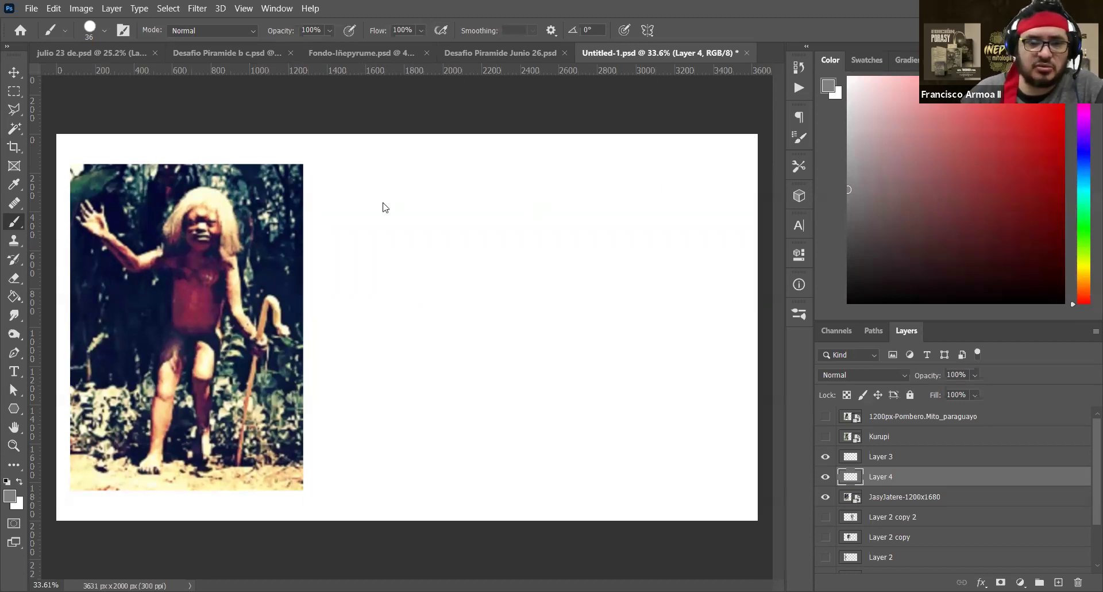
{"action": "mouse_move", "coordinate": [362, 183]}
{"action": "left_mouse_down"}
{"action": "mouse_move", "coordinate": [368, 210]}
{"action": "mouse_move", "coordinate": [374, 188]}
{"action": "mouse_move", "coordinate": [383, 201]}
{"action": "mouse_move", "coordinate": [447, 206]}
{"action": "mouse_move", "coordinate": [482, 195]}
{"action": "mouse_move", "coordinate": [501, 206]}
{"action": "left_mouse_up"}
{"action": "left_click", "coordinate": [501, 187]}
{"action": "mouse_move", "coordinate": [514, 191]}
{"action": "left_mouse_down"}
{"action": "mouse_move", "coordinate": [512, 202]}
{"action": "mouse_move", "coordinate": [515, 191]}
{"action": "left_mouse_up"}
{"action": "mouse_move", "coordinate": [363, 246]}
{"action": "left_mouse_down"}
{"action": "mouse_move", "coordinate": [371, 266]}
{"action": "mouse_move", "coordinate": [417, 252]}
{"action": "mouse_move", "coordinate": [465, 262]}
{"action": "left_mouse_up"}
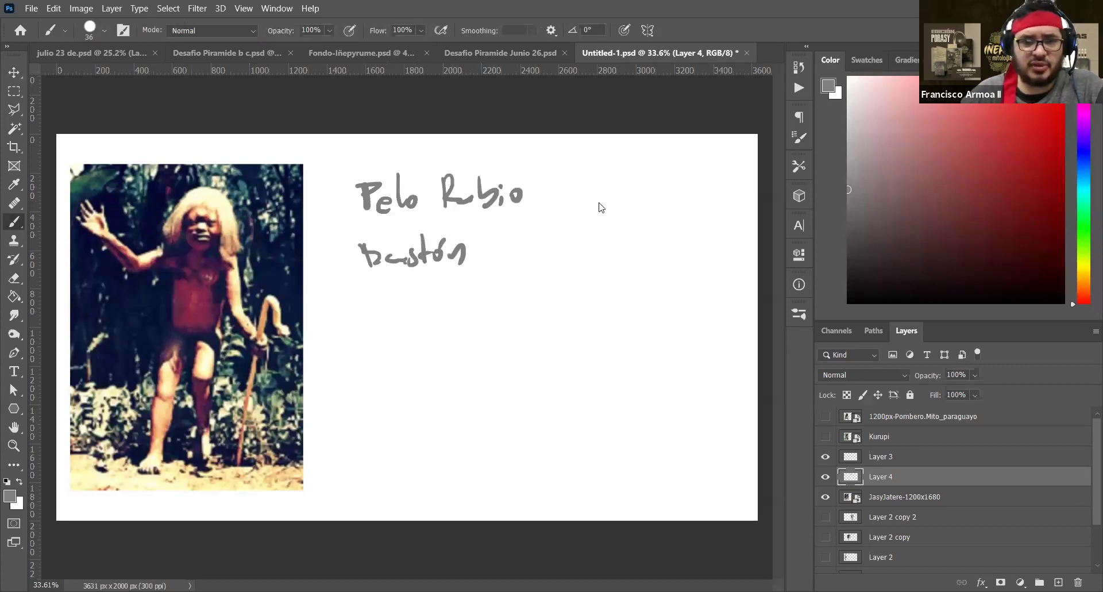
Continue the handwritten list below "bastón" with the lines "Niño" and "Ojos Azules"
{"action": "mouse_move", "coordinate": [369, 330]}
{"action": "left_mouse_down"}
{"action": "mouse_move", "coordinate": [391, 296]}
{"action": "mouse_move", "coordinate": [402, 321]}
{"action": "left_mouse_up"}
{"action": "left_click", "coordinate": [401, 299]}
{"action": "mouse_move", "coordinate": [414, 309]}
{"action": "left_mouse_down"}
{"action": "mouse_move", "coordinate": [426, 323]}
{"action": "mouse_move", "coordinate": [423, 299]}
{"action": "left_mouse_up"}
{"action": "left_click_drag", "start_coordinate": [434, 307], "coordinate": [439, 299]}
{"action": "key", "text": "v"}
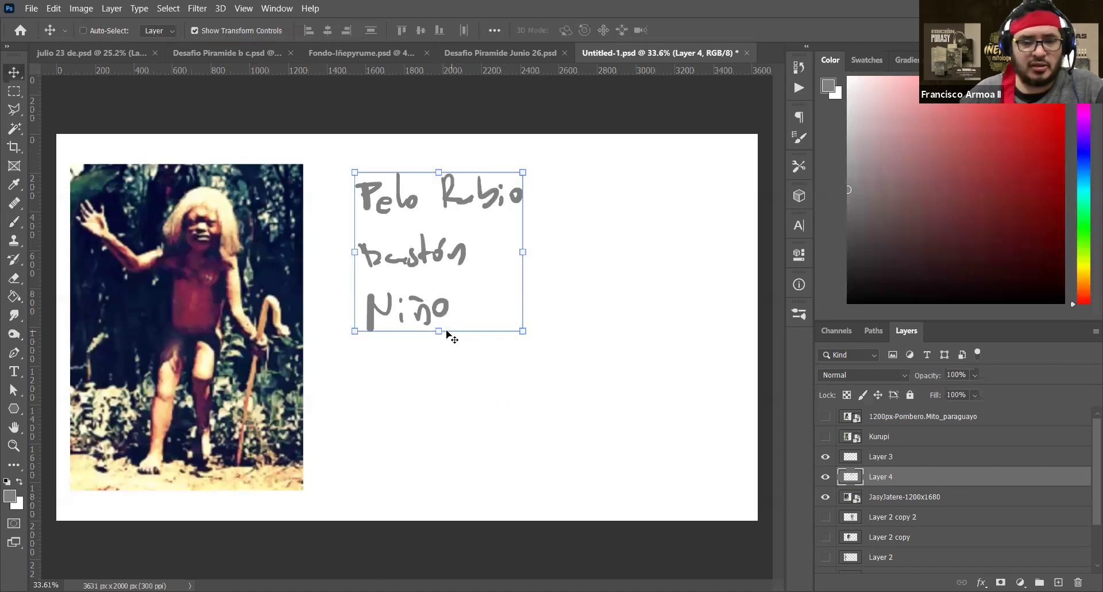
{"action": "key", "text": "b"}
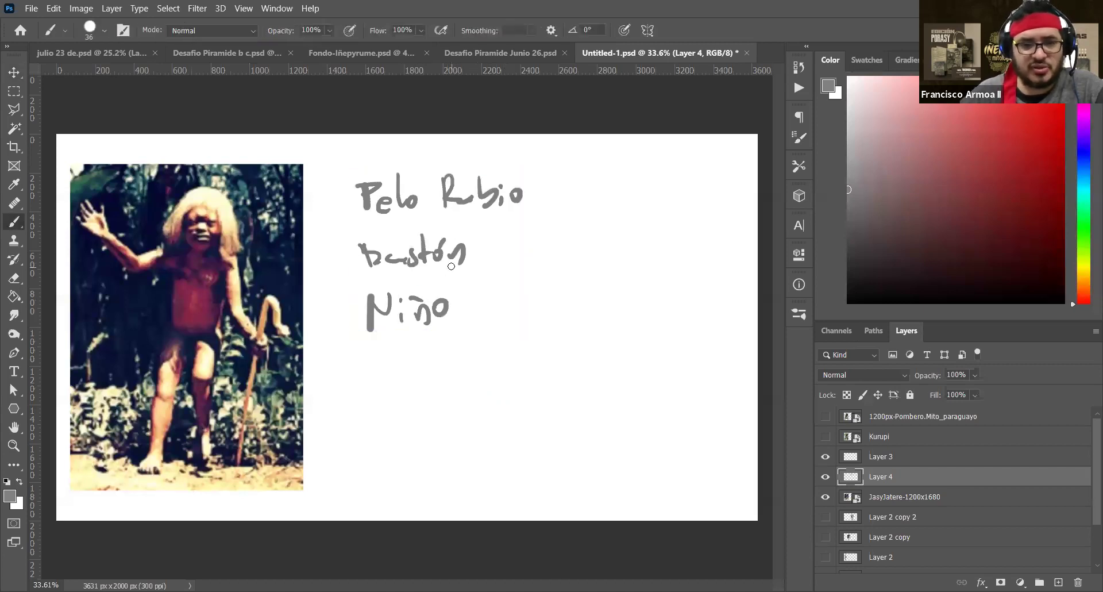
{"action": "key", "text": "v"}
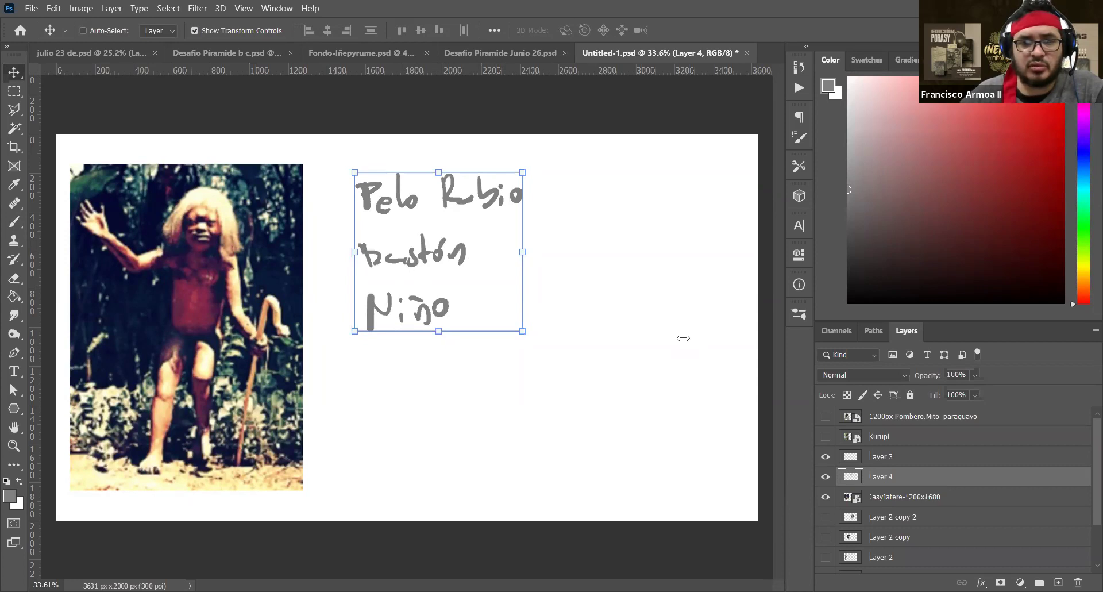
{"action": "key", "text": "b"}
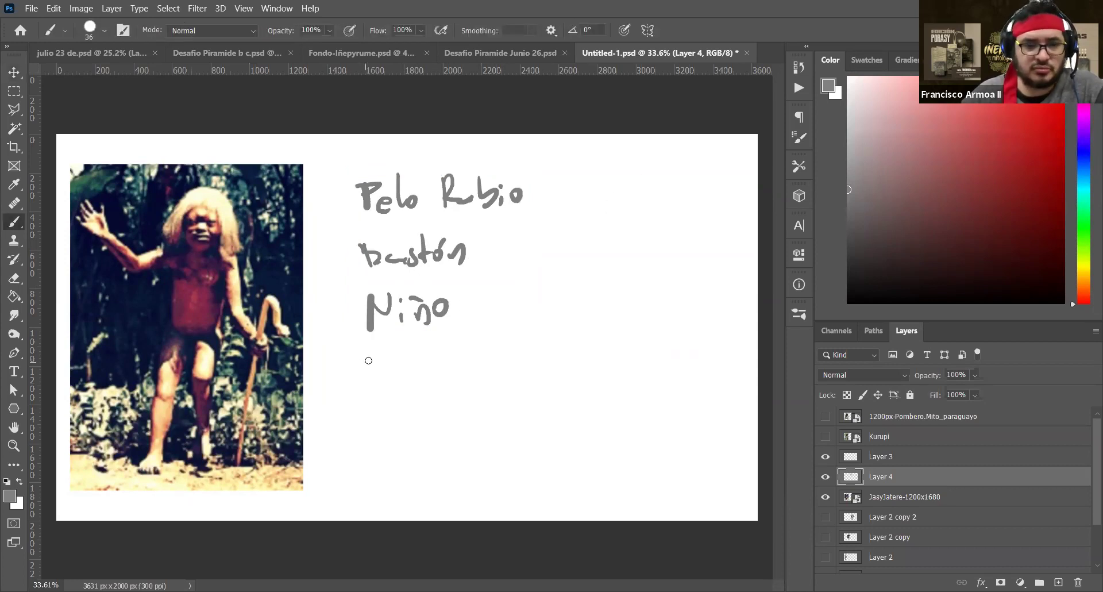
{"action": "mouse_move", "coordinate": [370, 354]}
{"action": "left_mouse_down"}
{"action": "mouse_move", "coordinate": [385, 376]}
{"action": "mouse_move", "coordinate": [422, 361]}
{"action": "mouse_move", "coordinate": [449, 371]}
{"action": "mouse_move", "coordinate": [518, 359]}
{"action": "left_mouse_up"}
{"action": "key", "text": "ctrl+z"}
{"action": "key", "text": "ctrl+z"}
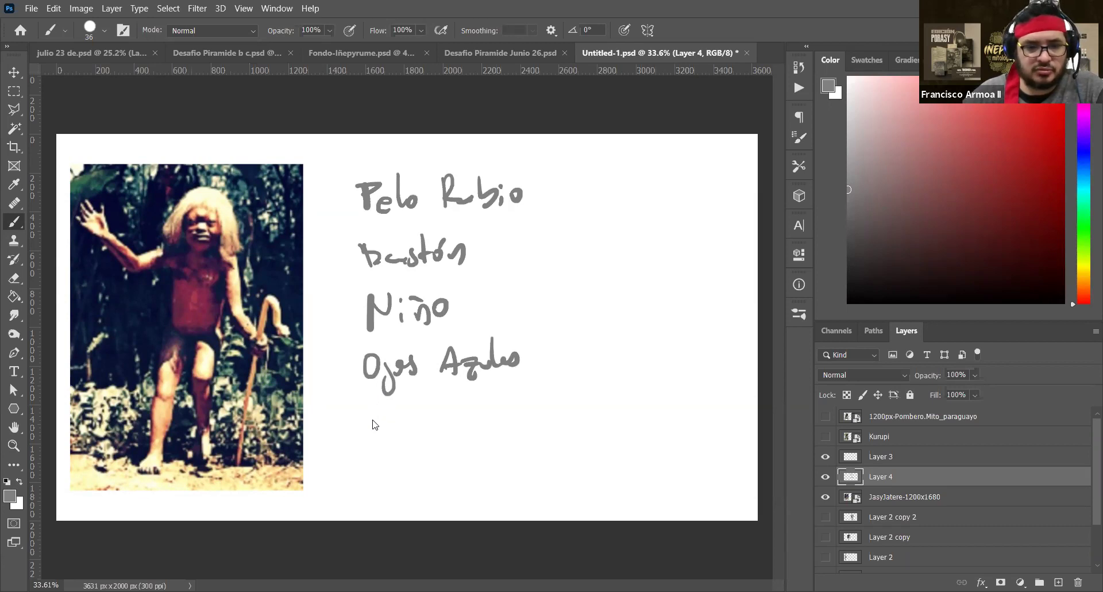
Handwrite "Protuberancia" as the fifth line, then shrink the whole list and move it up and left towards the picture
{"action": "mouse_move", "coordinate": [369, 408]}
{"action": "left_mouse_down"}
{"action": "mouse_move", "coordinate": [370, 441]}
{"action": "mouse_move", "coordinate": [438, 422]}
{"action": "mouse_move", "coordinate": [510, 425]}
{"action": "mouse_move", "coordinate": [456, 331]}
{"action": "left_mouse_up"}
{"action": "left_click", "coordinate": [516, 429]}
{"action": "key", "text": "v"}
{"action": "key", "text": "Return"}
{"action": "key", "text": "b"}
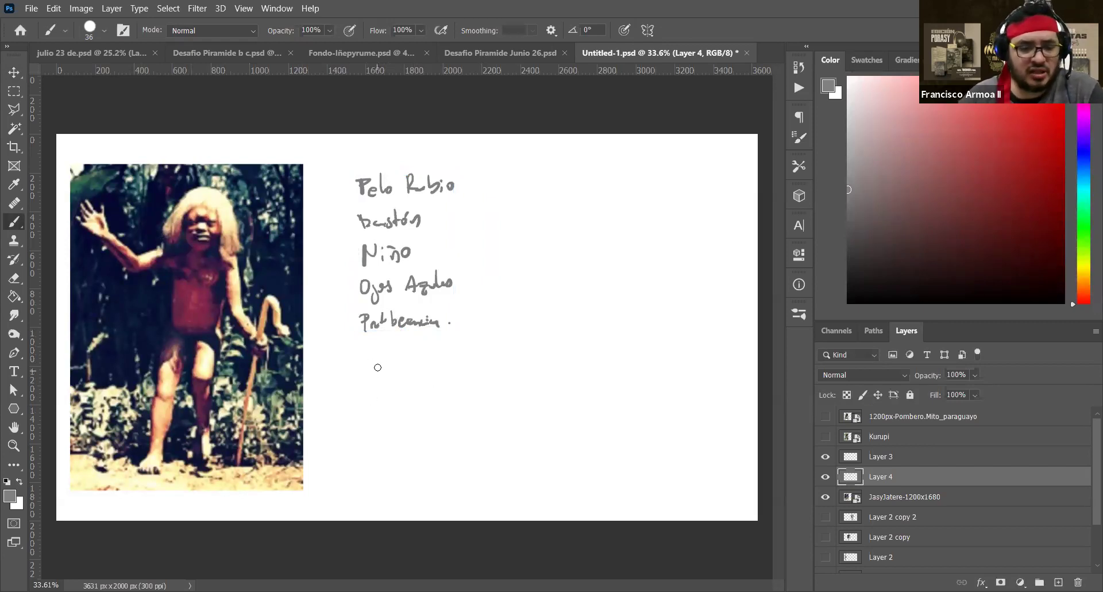
{"action": "key", "text": "v"}
{"action": "left_click_drag", "start_coordinate": [391, 323], "coordinate": [374, 318]}
Handwrite "Poca Ropa" and "Bajo" as the last two lines of the trait list
{"action": "key", "text": "b"}
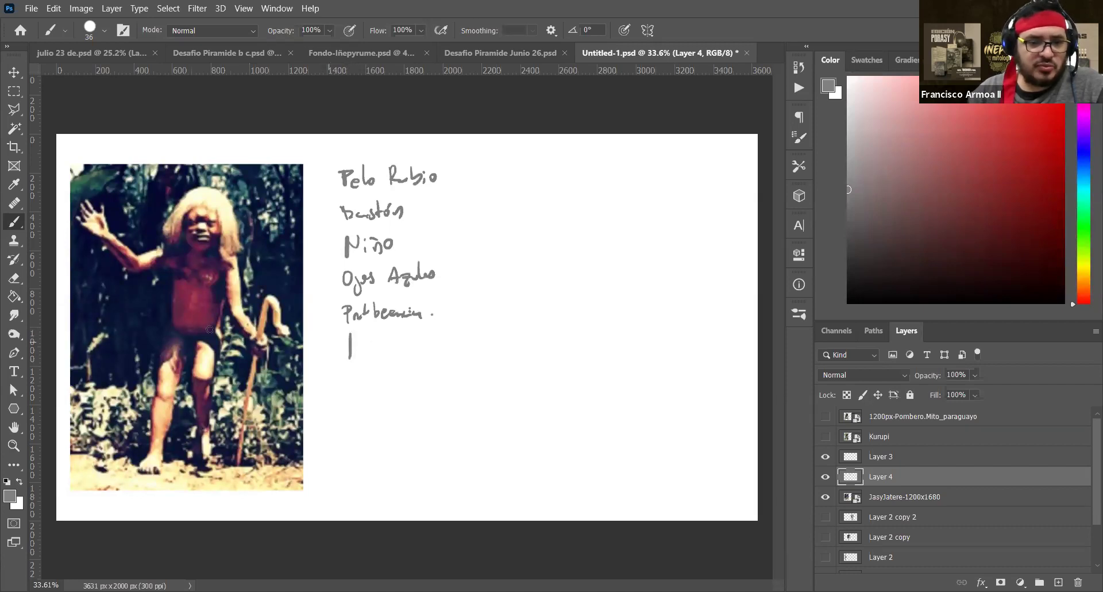
{"action": "mouse_move", "coordinate": [349, 343]}
{"action": "left_mouse_down"}
{"action": "mouse_move", "coordinate": [406, 348]}
{"action": "mouse_move", "coordinate": [416, 360]}
{"action": "mouse_move", "coordinate": [423, 349]}
{"action": "mouse_move", "coordinate": [406, 367]}
{"action": "left_mouse_up"}
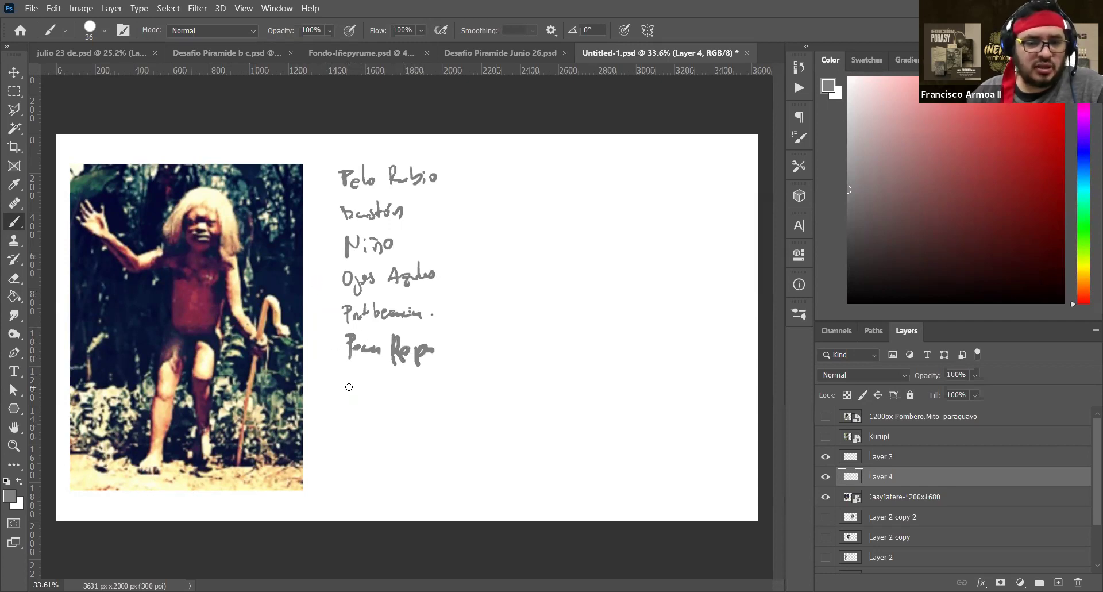
{"action": "left_click_drag", "start_coordinate": [342, 377], "coordinate": [356, 396]}
{"action": "left_click_drag", "start_coordinate": [362, 388], "coordinate": [367, 401]}
{"action": "left_click_drag", "start_coordinate": [382, 385], "coordinate": [391, 395]}
Reposition the handwritten trait list lower beside the picture, leaving free space above its first line
{"action": "key", "text": "v"}
{"action": "left_click_drag", "start_coordinate": [404, 283], "coordinate": [388, 292]}
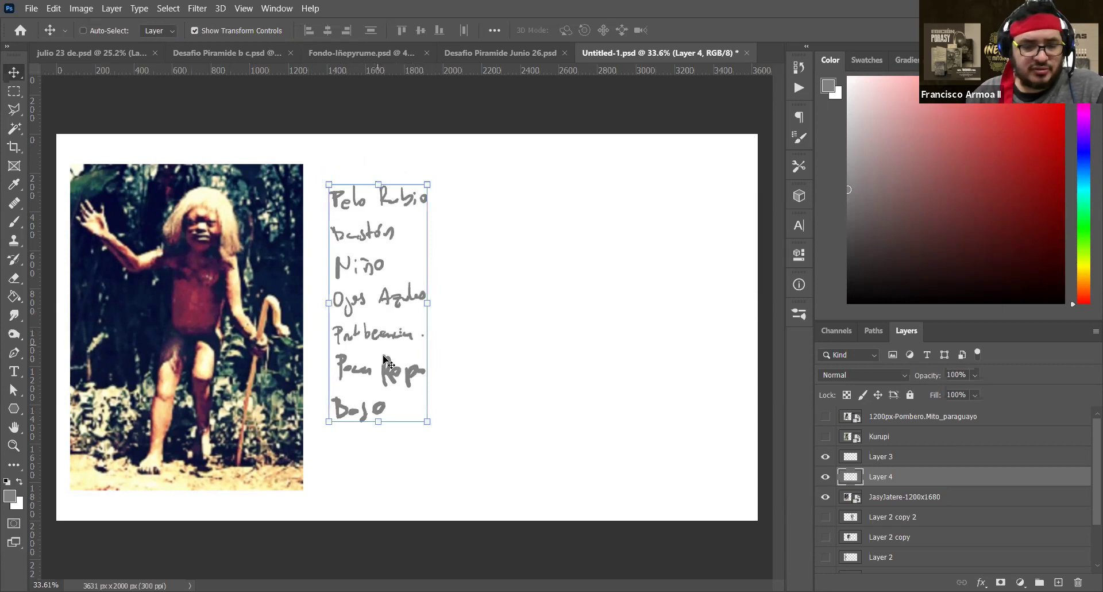
{"action": "left_click_drag", "start_coordinate": [391, 332], "coordinate": [394, 310]}
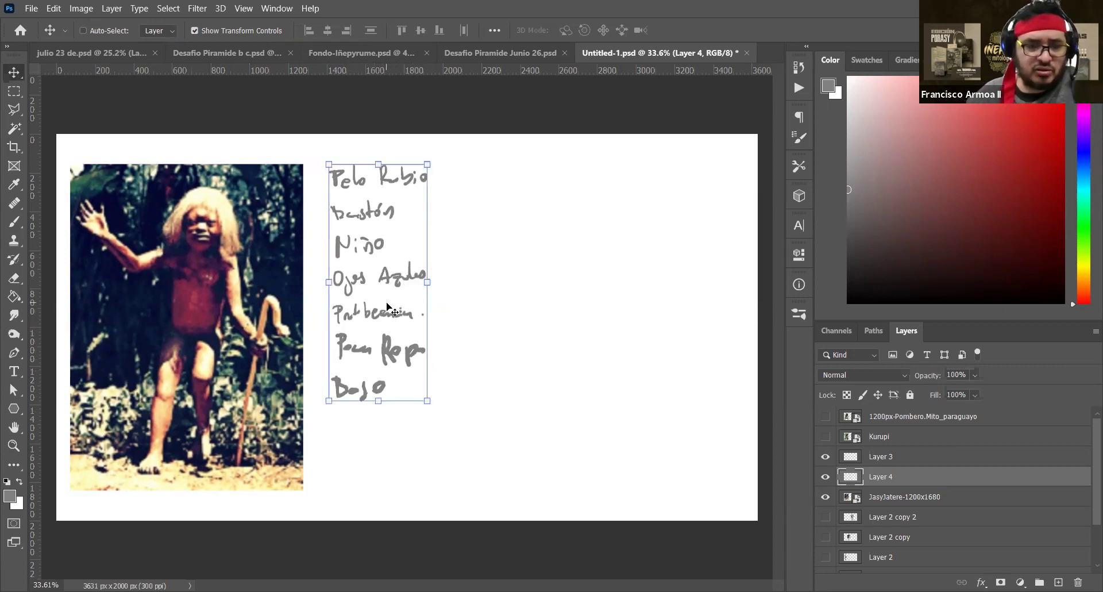
{"action": "key", "text": "b"}
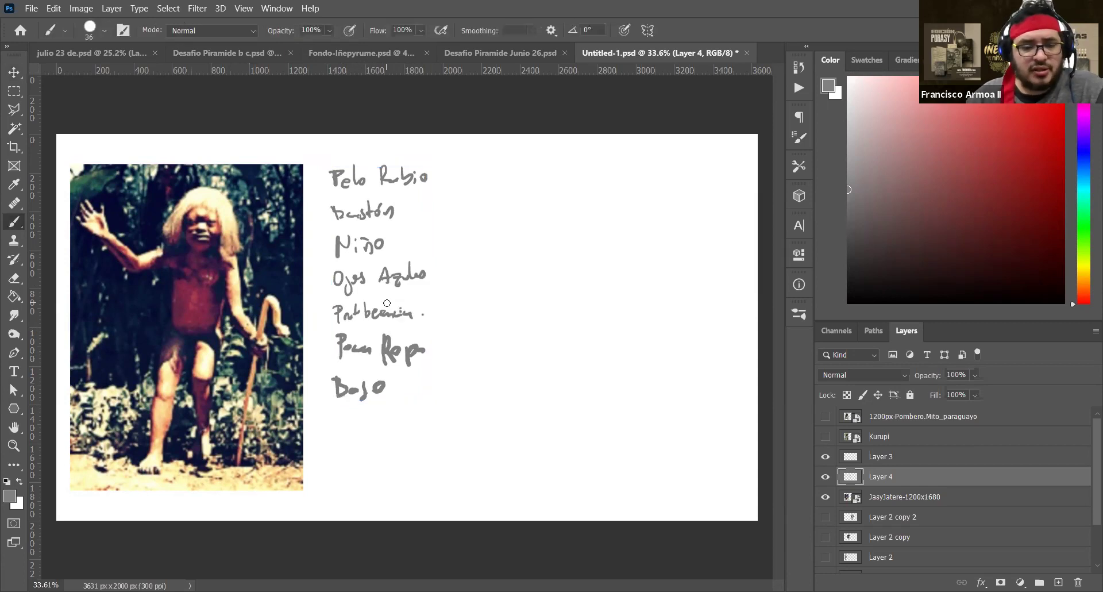
{"action": "key", "text": "v"}
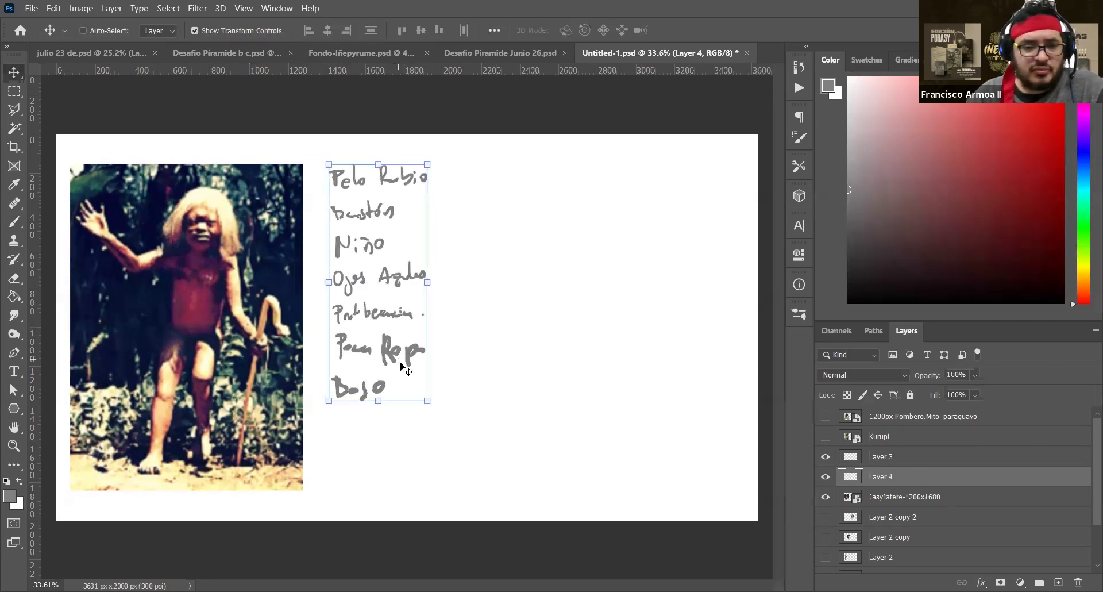
{"action": "key", "text": "b"}
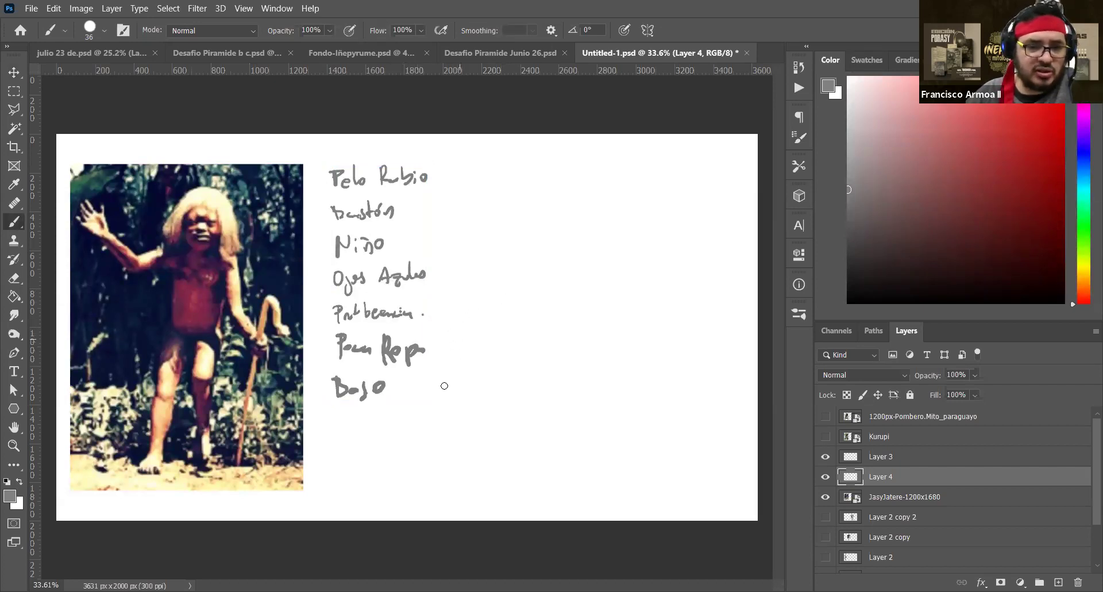
{"action": "key", "text": "v"}
{"action": "left_click_drag", "start_coordinate": [393, 324], "coordinate": [388, 337]}
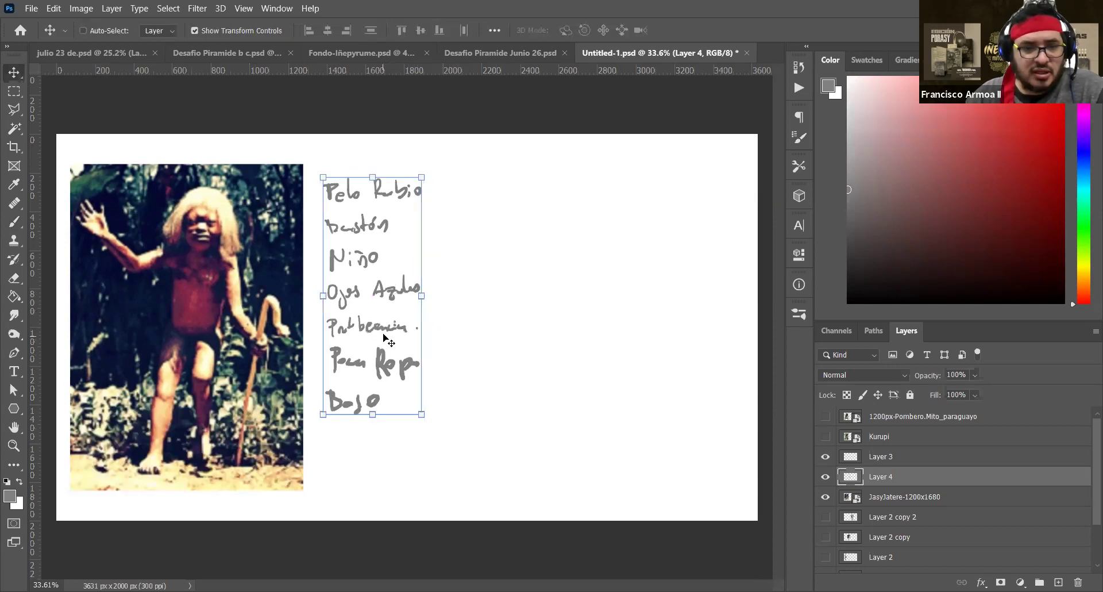
{"action": "left_click_drag", "start_coordinate": [379, 300], "coordinate": [379, 310]}
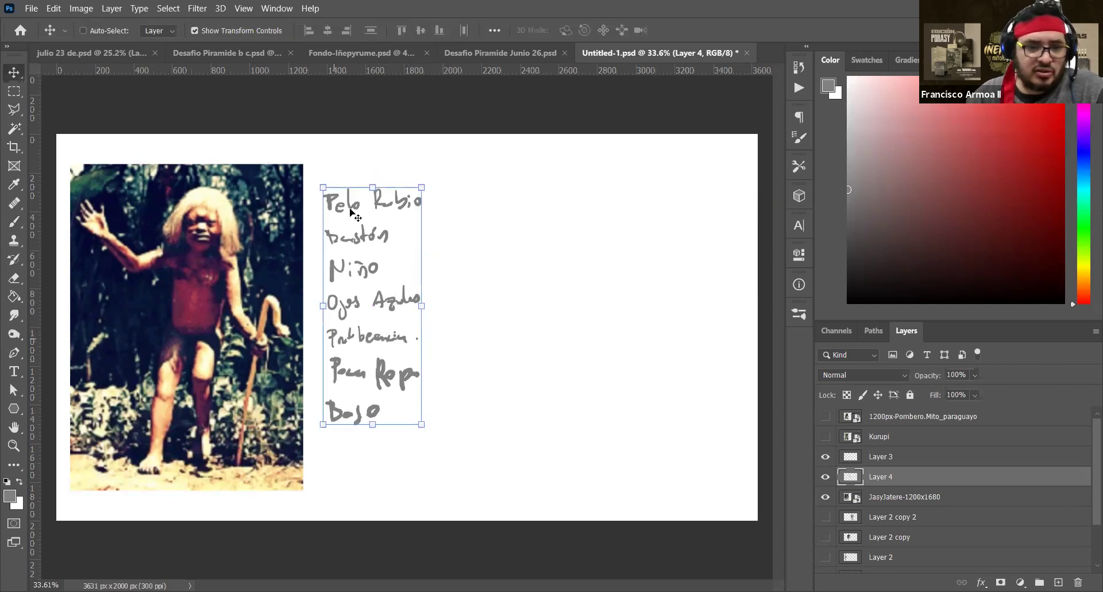
{"action": "key", "text": "b"}
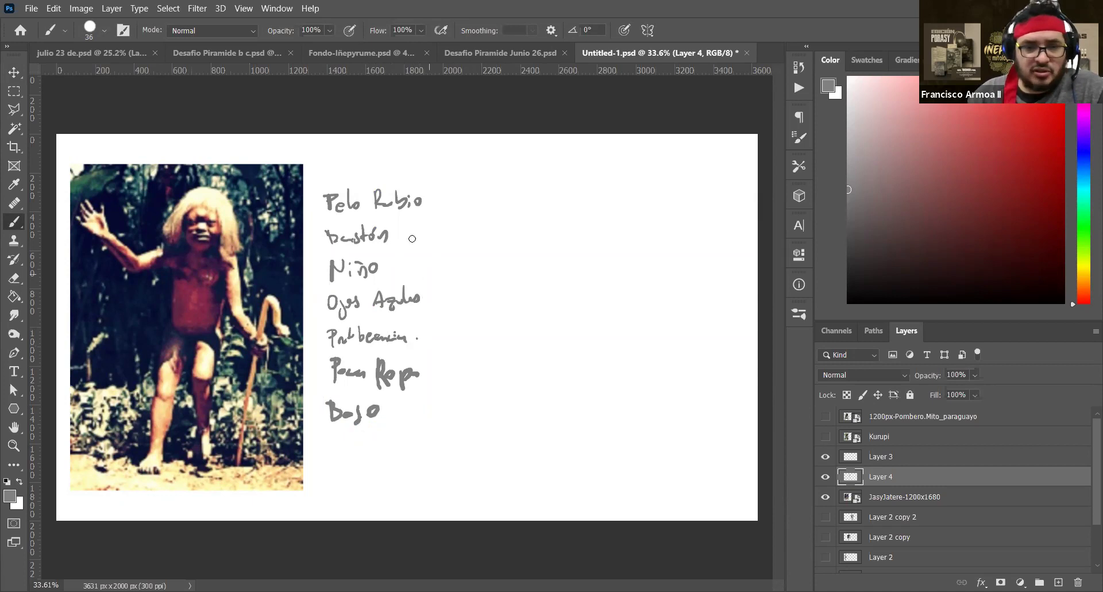
{"action": "left_click_drag", "start_coordinate": [356, 222], "coordinate": [376, 243], "text": "ctrl"}
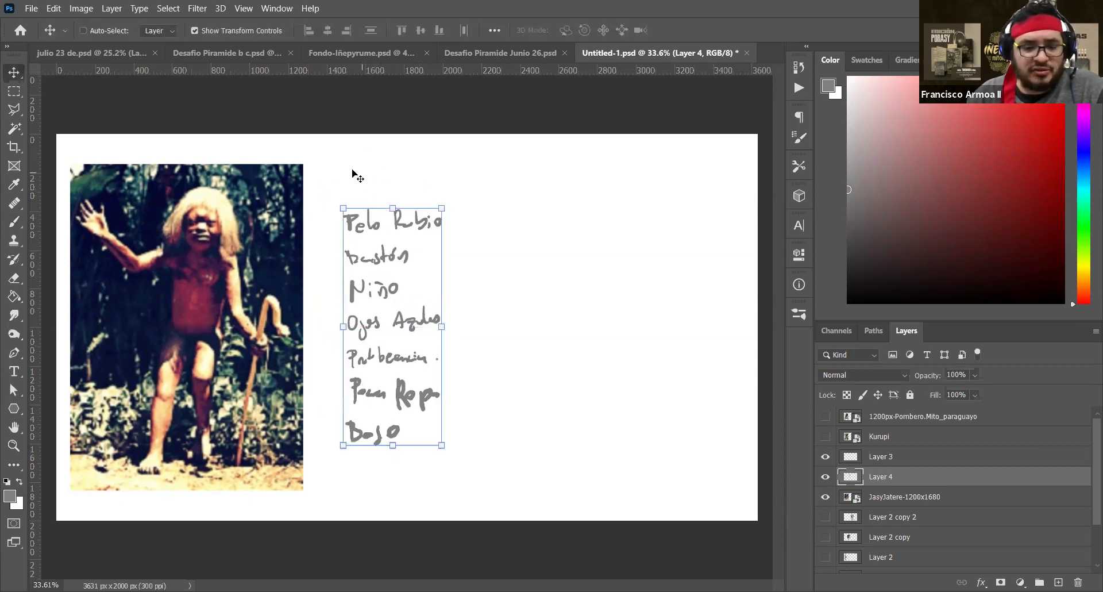
Handwrite the larger heading "Ficha Personaje" above the trait list
{"action": "mouse_move", "coordinate": [346, 153]}
{"action": "left_mouse_down"}
{"action": "mouse_move", "coordinate": [341, 180]}
{"action": "mouse_move", "coordinate": [365, 151]}
{"action": "left_mouse_up"}
{"action": "left_click_drag", "start_coordinate": [339, 167], "coordinate": [368, 176]}
{"action": "mouse_move", "coordinate": [386, 162]}
{"action": "left_mouse_down"}
{"action": "mouse_move", "coordinate": [379, 174]}
{"action": "mouse_move", "coordinate": [400, 161]}
{"action": "mouse_move", "coordinate": [408, 170]}
{"action": "left_mouse_up"}
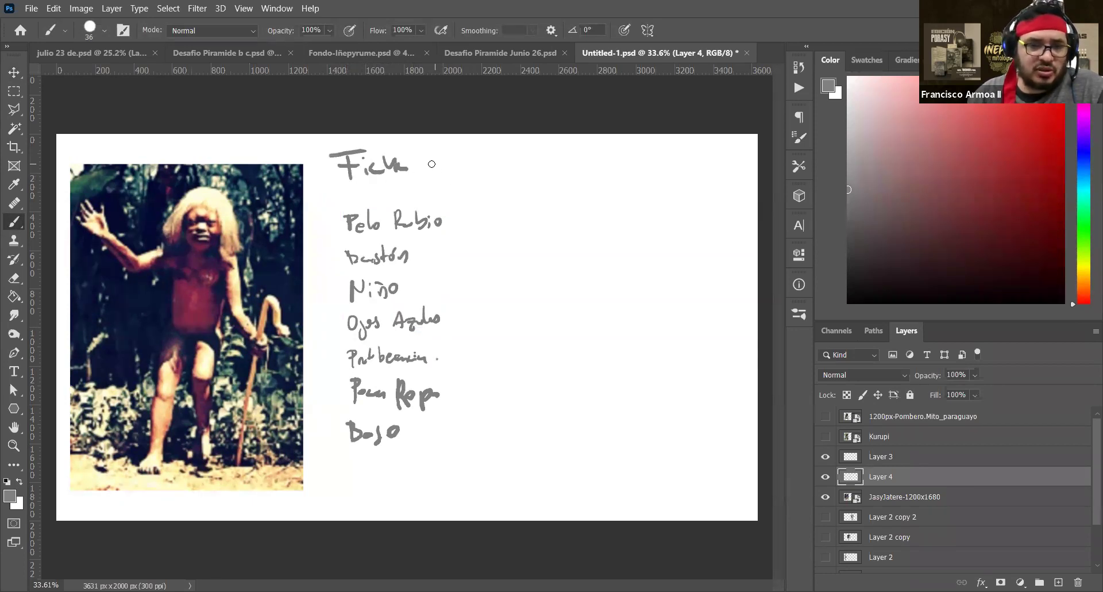
{"action": "mouse_move", "coordinate": [425, 145]}
{"action": "left_mouse_down"}
{"action": "mouse_move", "coordinate": [427, 173]}
{"action": "mouse_move", "coordinate": [437, 159]}
{"action": "mouse_move", "coordinate": [500, 172]}
{"action": "mouse_move", "coordinate": [516, 164]}
{"action": "mouse_move", "coordinate": [509, 188]}
{"action": "mouse_move", "coordinate": [533, 161]}
{"action": "left_mouse_up"}
{"action": "left_click", "coordinate": [460, 167]}
{"action": "key", "text": "v"}
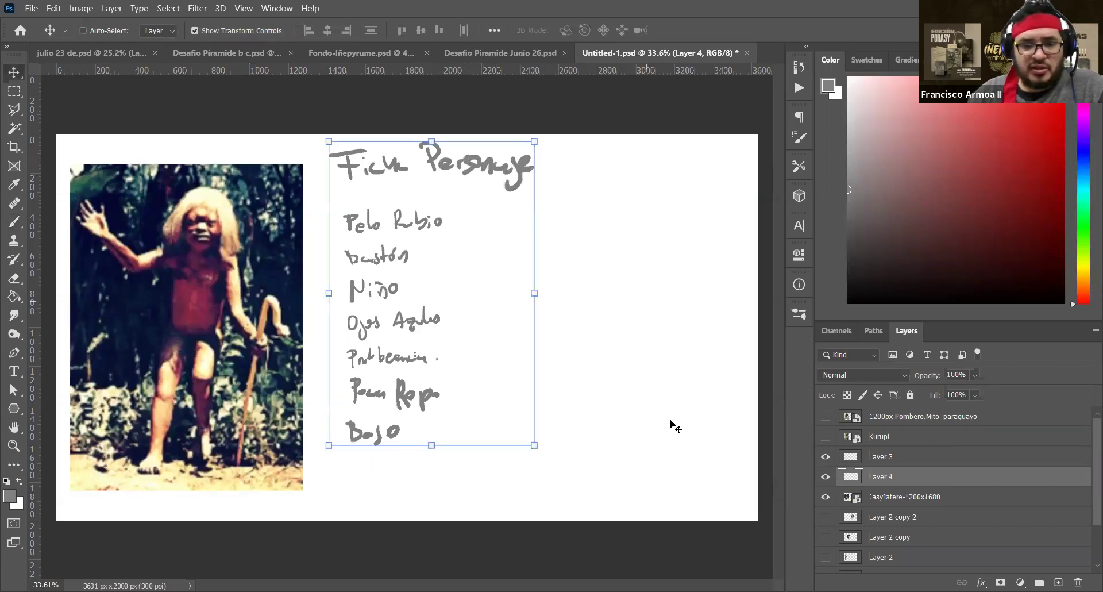
Draw a large arrow pointing at the trait list from its empty side, and undo it
{"action": "key", "text": "b"}
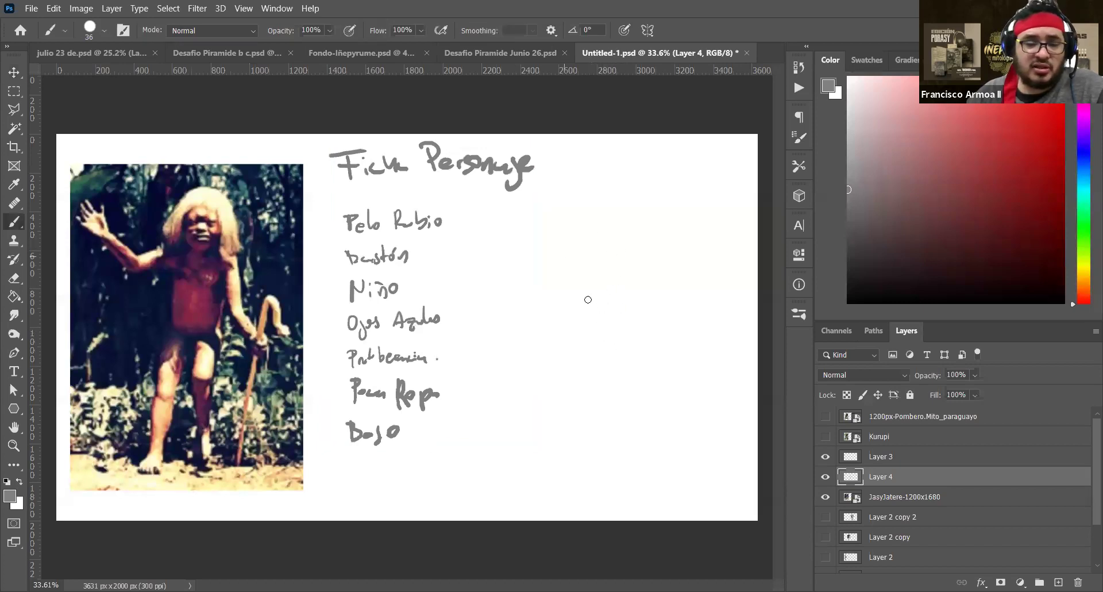
{"action": "mouse_move", "coordinate": [592, 339]}
{"action": "left_mouse_down"}
{"action": "mouse_move", "coordinate": [463, 275]}
{"action": "mouse_move", "coordinate": [512, 264]}
{"action": "left_mouse_up"}
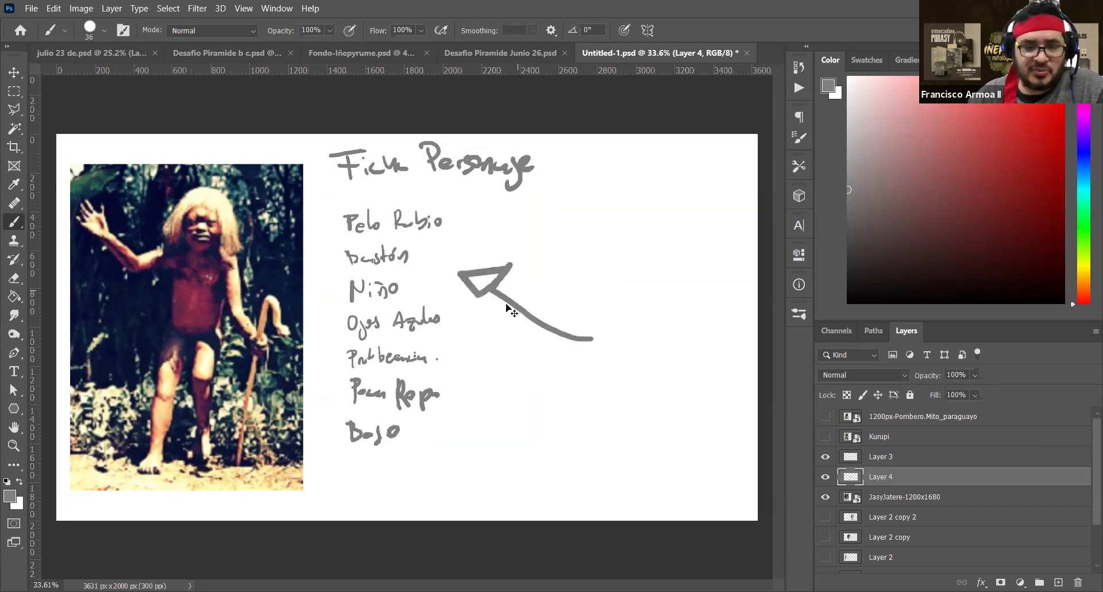
{"action": "key", "text": "ctrl+z"}
Move the handwritten character sheet down and left, closer to the picture, and scale it down to about 90%
{"action": "key", "text": "v"}
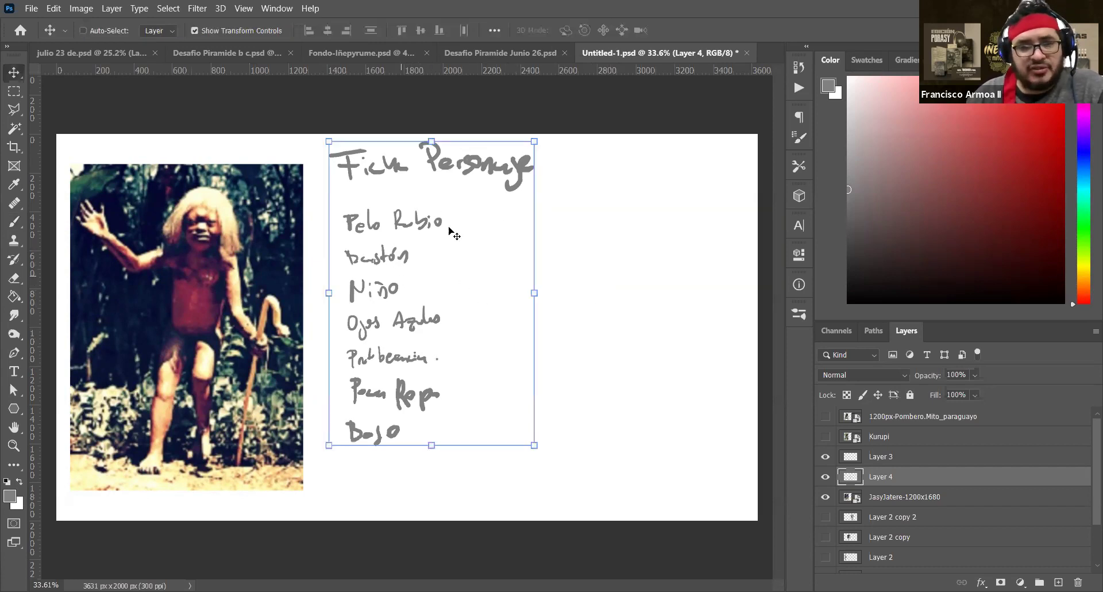
{"action": "left_click_drag", "start_coordinate": [445, 247], "coordinate": [426, 270]}
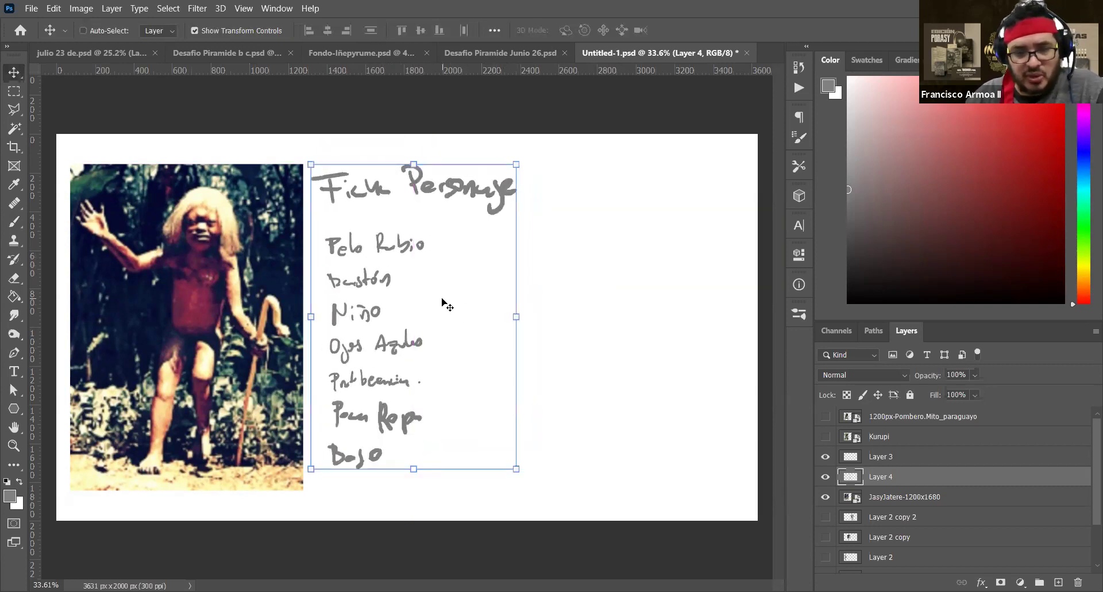
{"action": "key", "text": "b"}
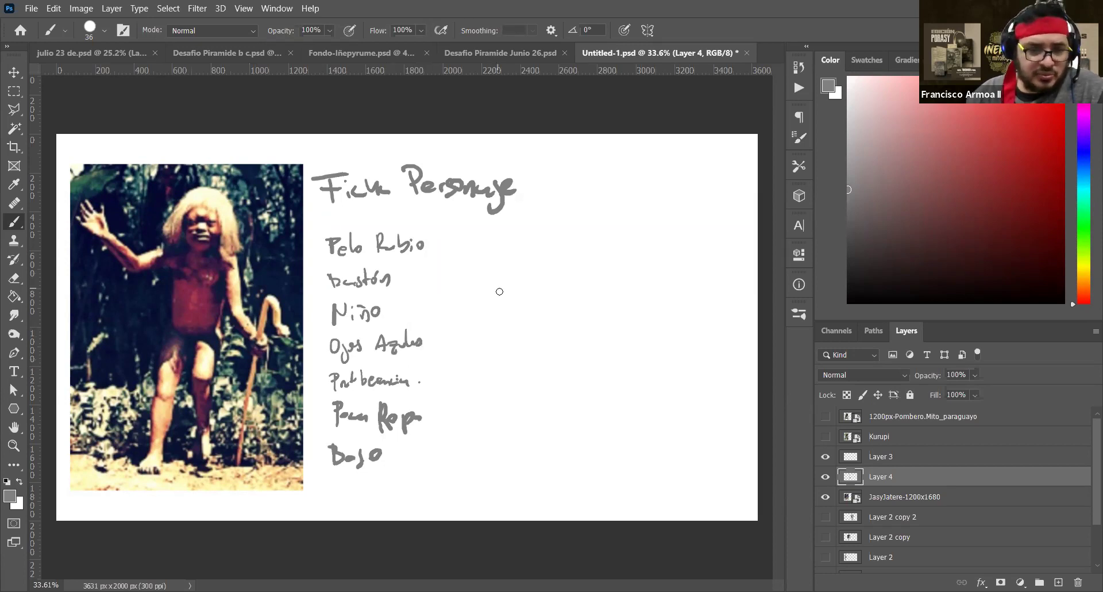
{"action": "key", "text": "v"}
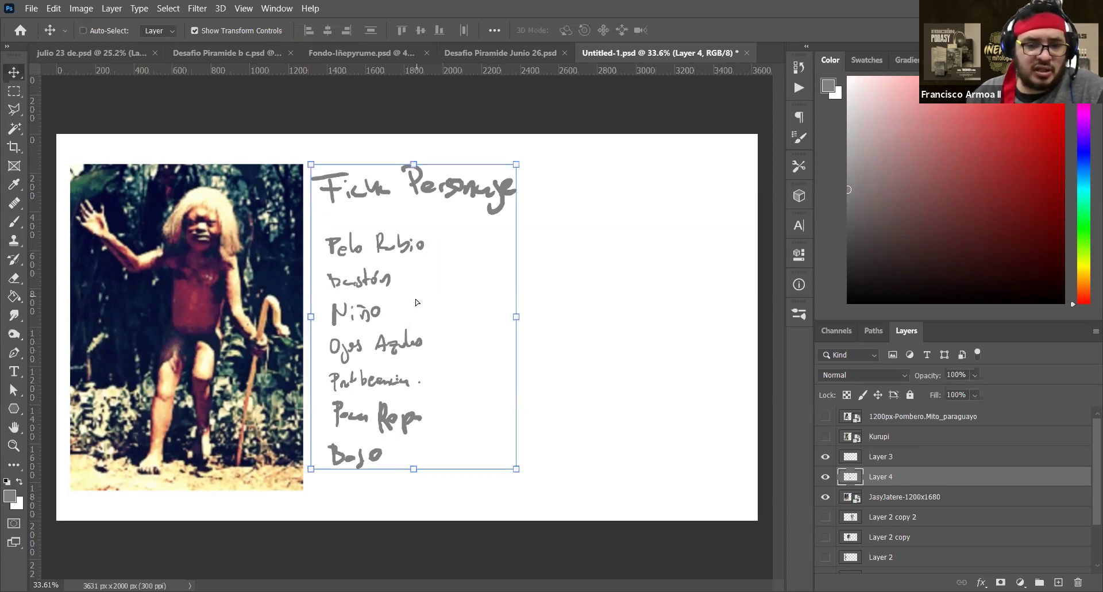
{"action": "left_click_drag", "start_coordinate": [427, 324], "coordinate": [428, 334]}
{"action": "left_click_drag", "start_coordinate": [516, 479], "coordinate": [499, 449]}
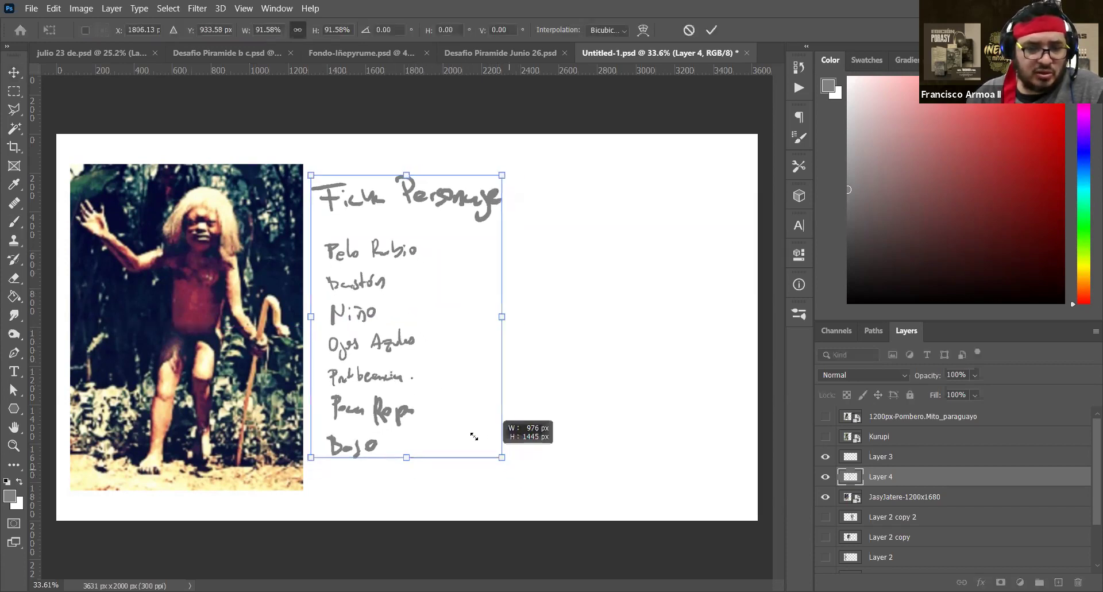
{"action": "key", "text": "Return"}
{"action": "key", "text": "b"}
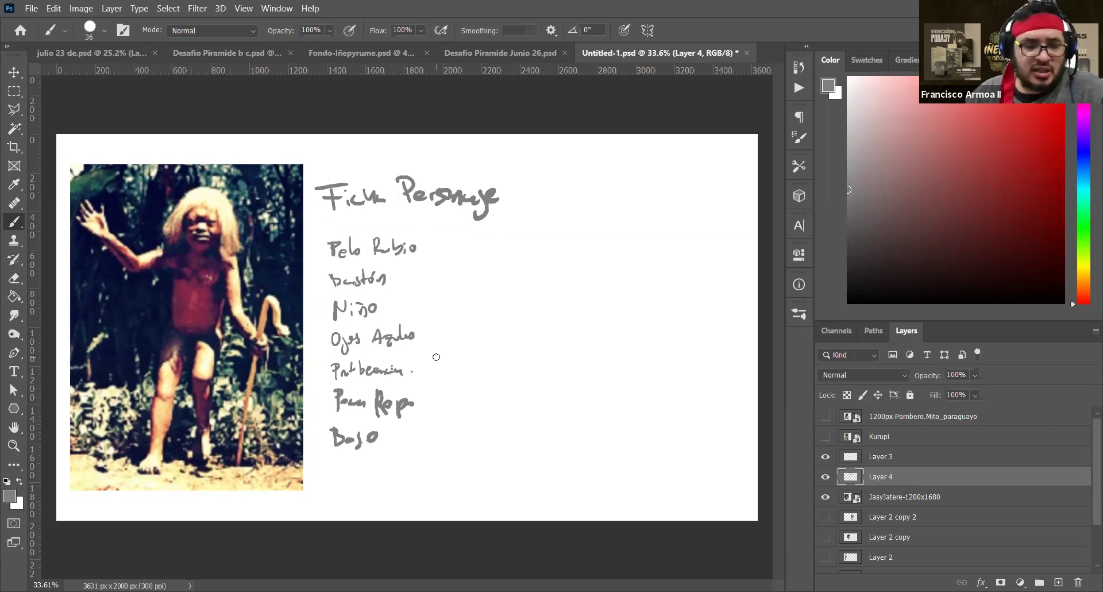
Shift the handwritten character sheet down and right, away from the picture, and save the document
{"action": "key", "text": "v"}
{"action": "left_click_drag", "start_coordinate": [438, 298], "coordinate": [439, 315]}
{"action": "key", "text": "ctrl+s"}
{"action": "left_click_drag", "start_coordinate": [433, 359], "coordinate": [450, 361]}
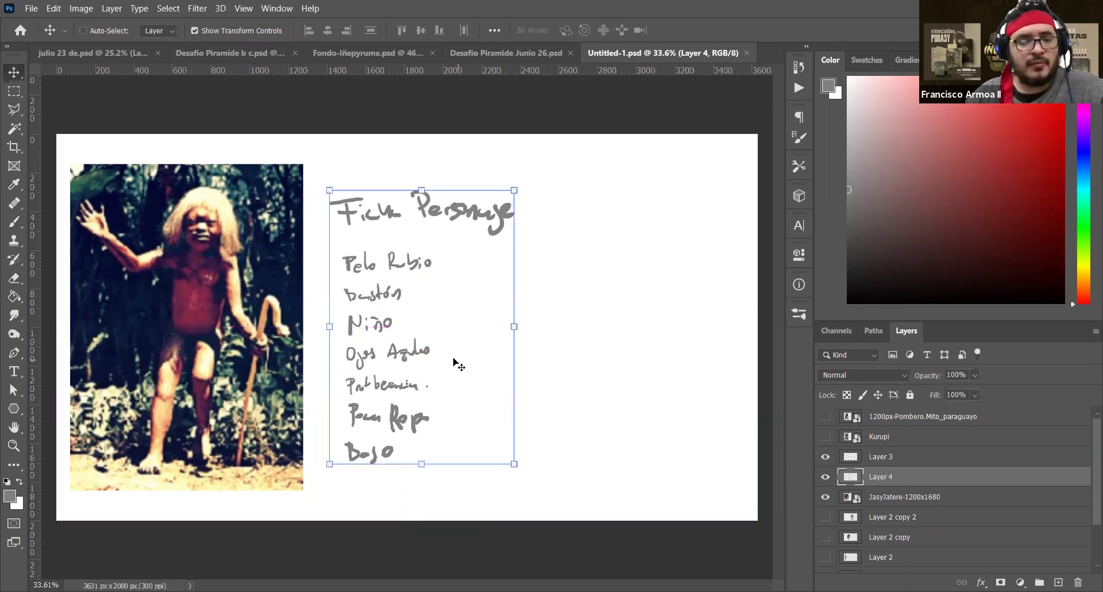
Scale down the JasyJatere image and place it near the canvas's left edge, vertically beside the notes
{"action": "mouse_move", "coordinate": [282, 391]}
{"action": "left_mouse_down"}
{"action": "mouse_move", "coordinate": [315, 441]}
{"action": "mouse_move", "coordinate": [269, 391]}
{"action": "left_mouse_up"}
{"action": "left_click_drag", "start_coordinate": [325, 491], "coordinate": [292, 445]}
{"action": "key", "text": "Return"}
{"action": "left_click_drag", "start_coordinate": [280, 342], "coordinate": [263, 356]}
Select the handwritten notes on Layer 4 and move them left and slightly up, right next to the reduced picture
{"action": "left_click", "coordinate": [396, 264], "text": "ctrl"}
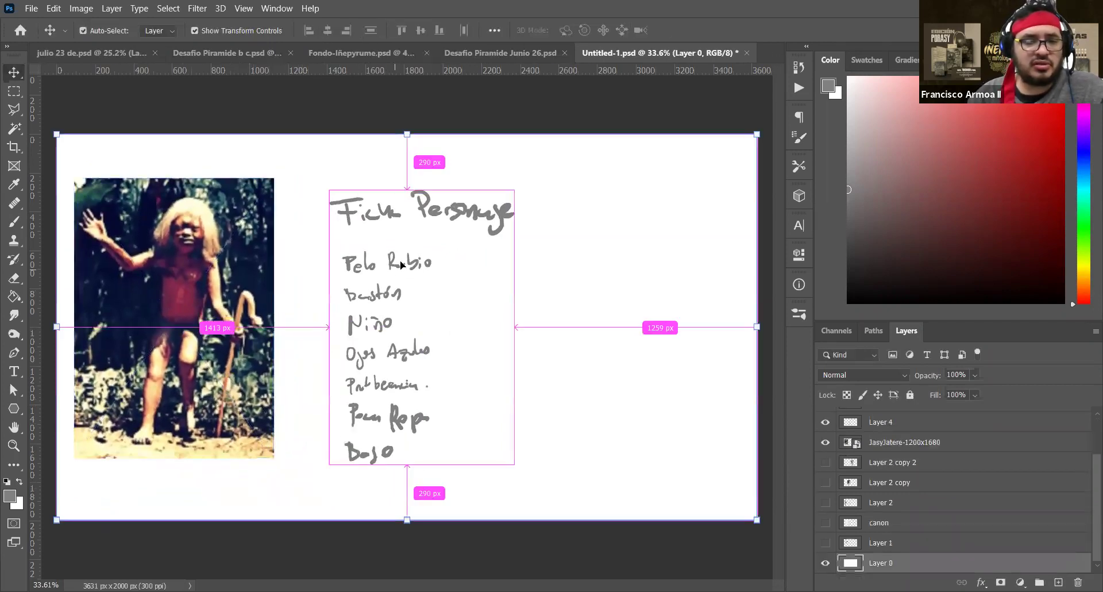
{"action": "left_click", "coordinate": [481, 221], "text": "ctrl"}
{"action": "left_click_drag", "start_coordinate": [490, 215], "coordinate": [452, 202]}
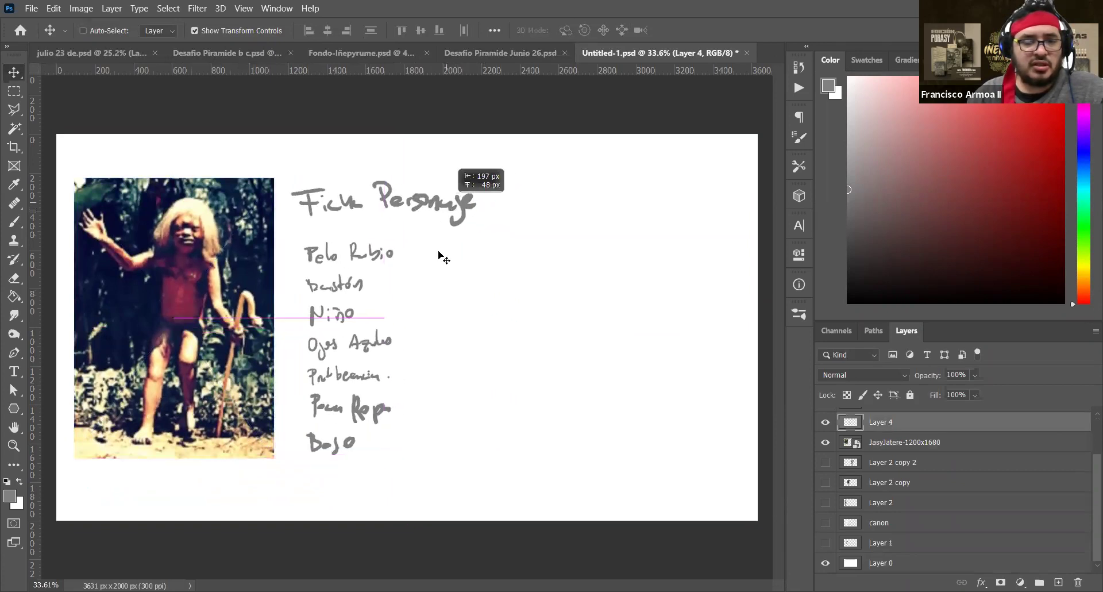
{"action": "key", "text": "b"}
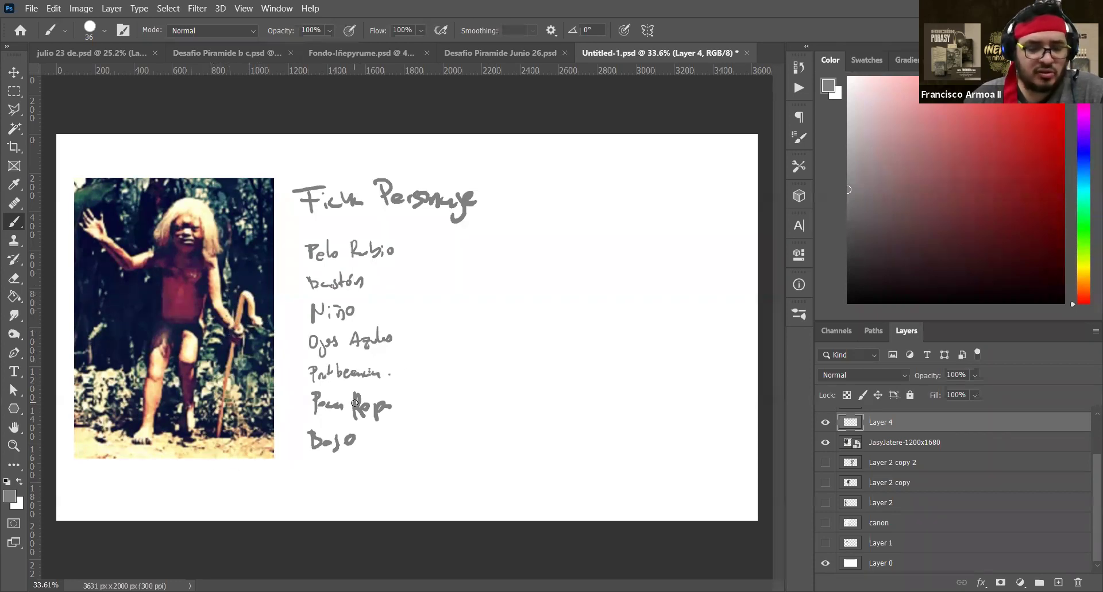
{"action": "key", "text": "v"}
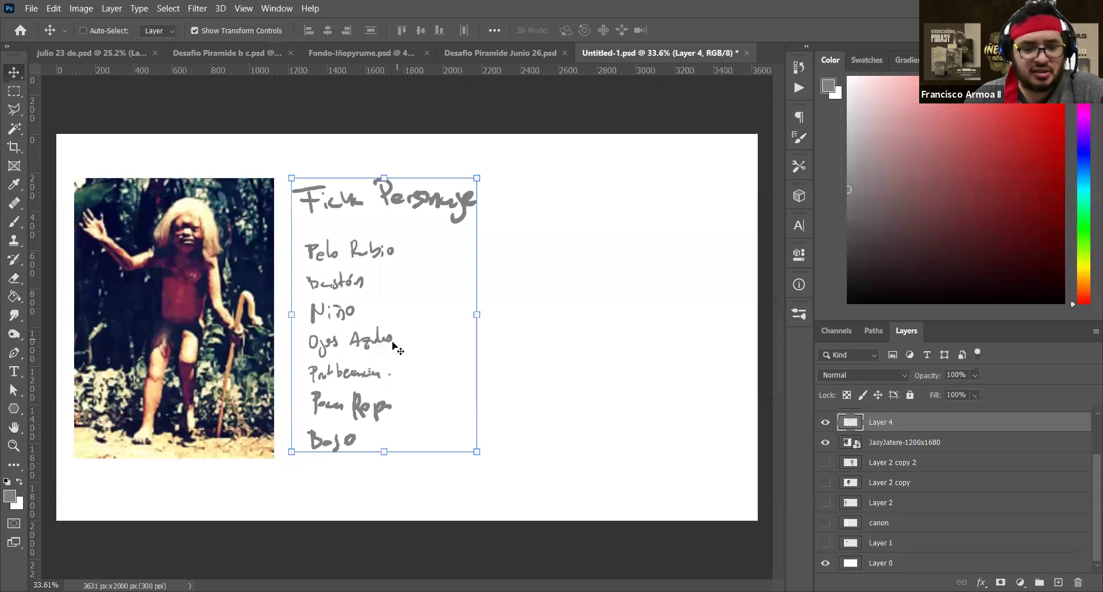
{"action": "key", "text": "b"}
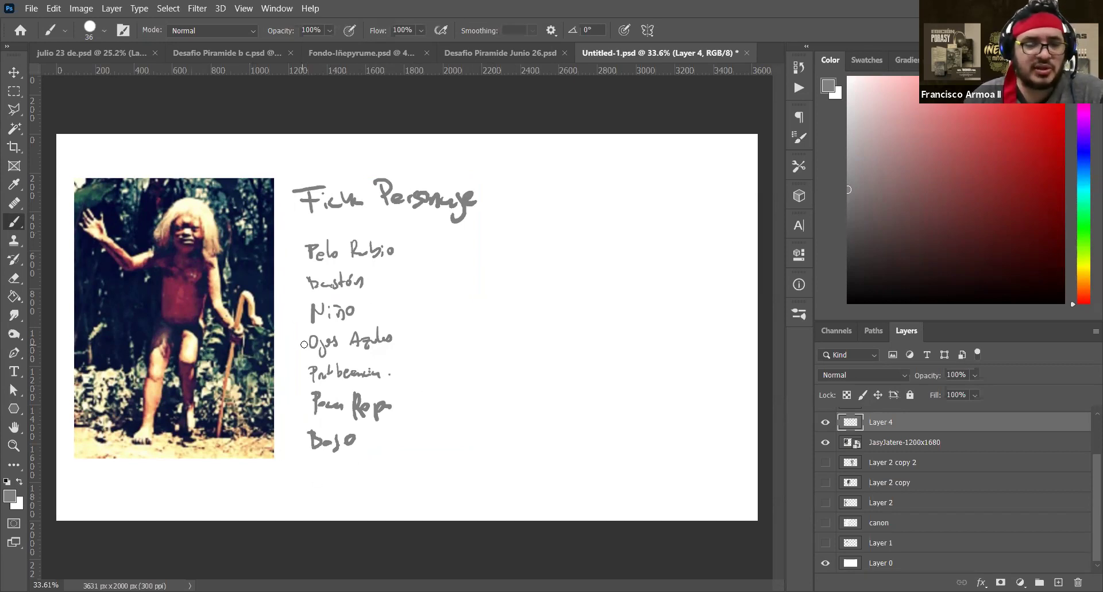
Extend the canvas beyond its right edge to about 4470 px wide with the Crop tool, keeping the height
{"action": "key", "text": "v"}
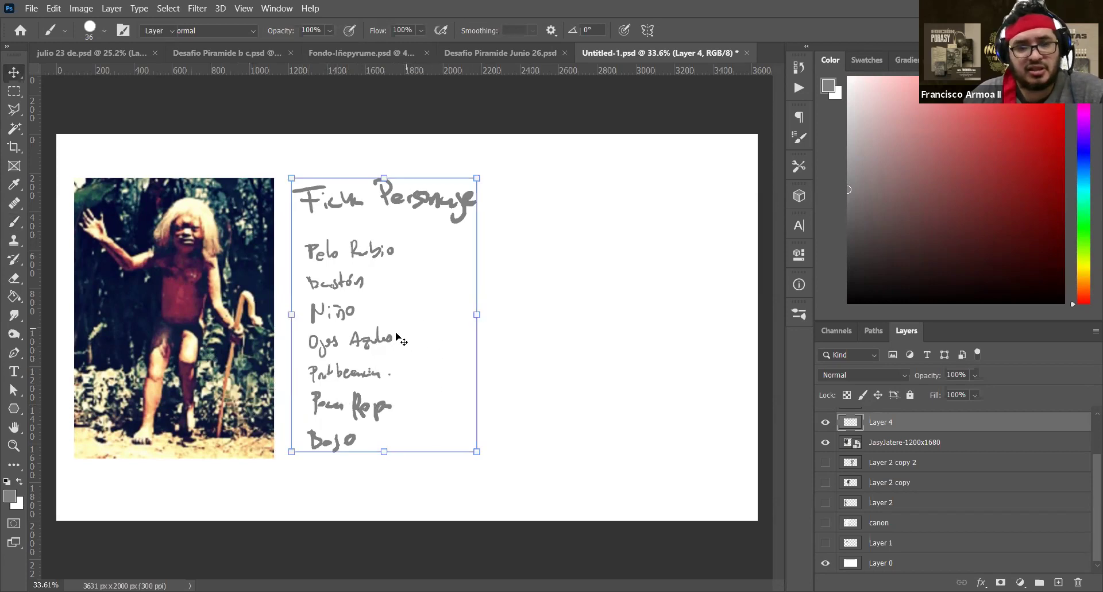
{"action": "key", "text": "c"}
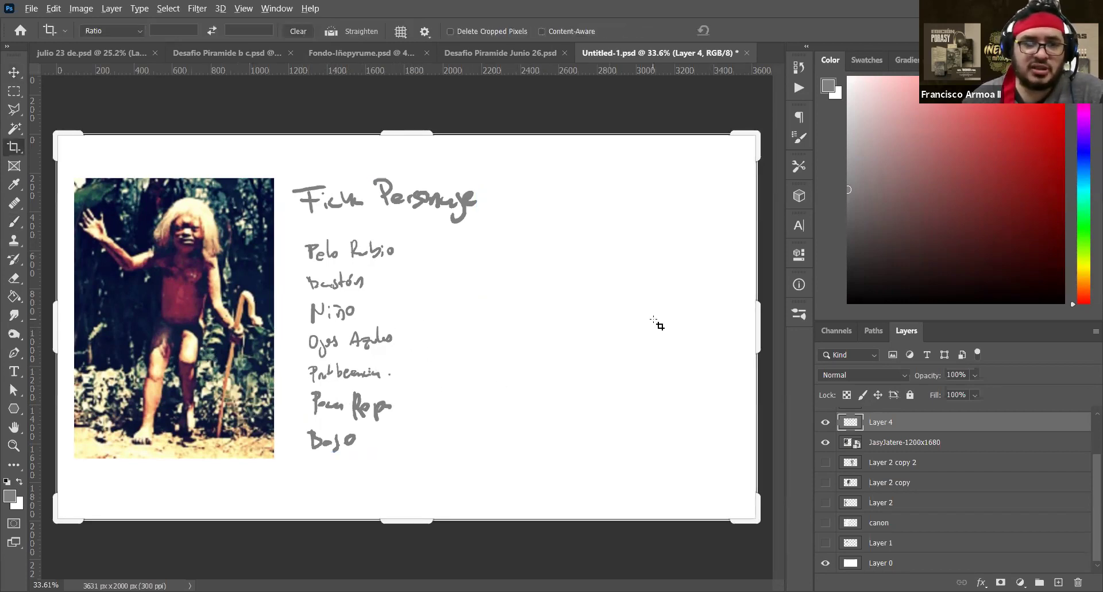
{"action": "scroll", "coordinate": [653, 320], "scroll_direction": "down", "scroll_amount": 3}
{"action": "left_click_drag", "start_coordinate": [673, 329], "coordinate": [733, 330]}
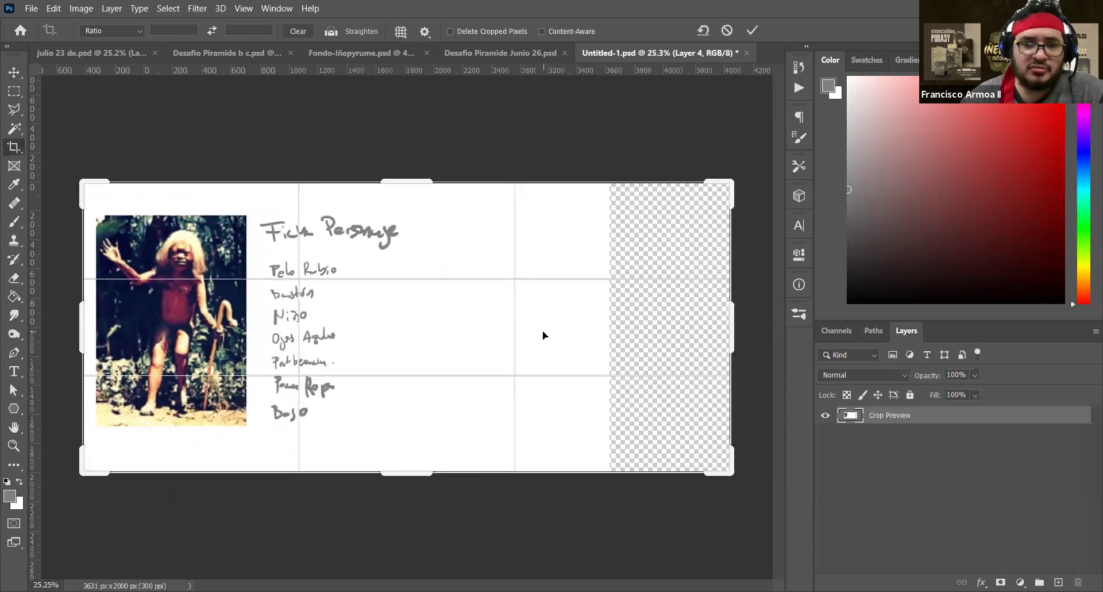
{"action": "key", "text": "Return"}
Stretch the white background on Layer 0 horizontally to about 123% so it fills the transparent strip of the extended canvas
{"action": "key", "text": "v"}
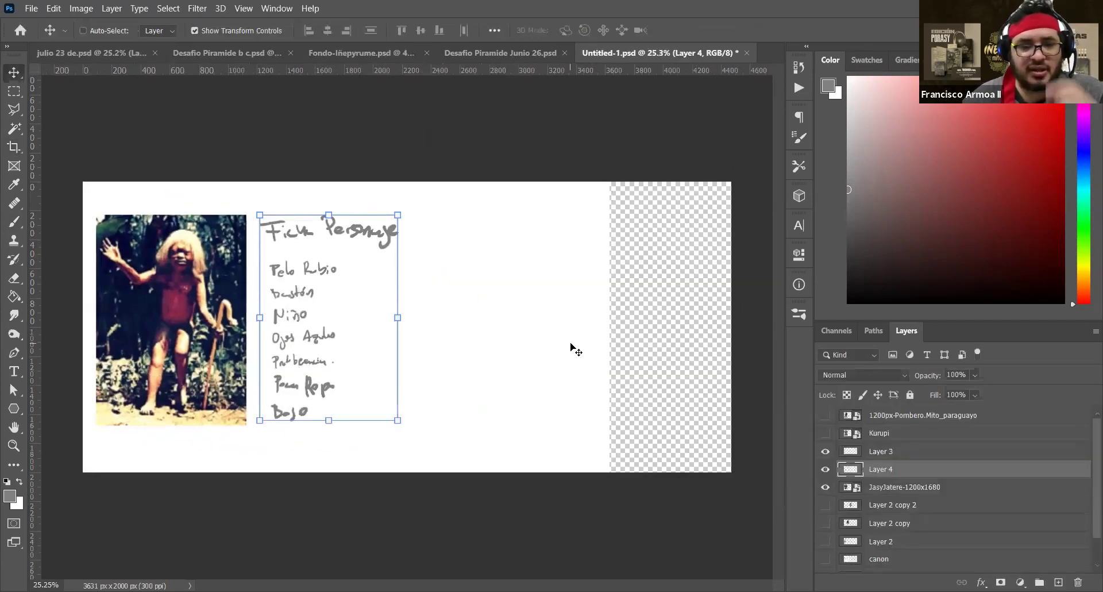
{"action": "left_click", "coordinate": [571, 351], "text": "ctrl"}
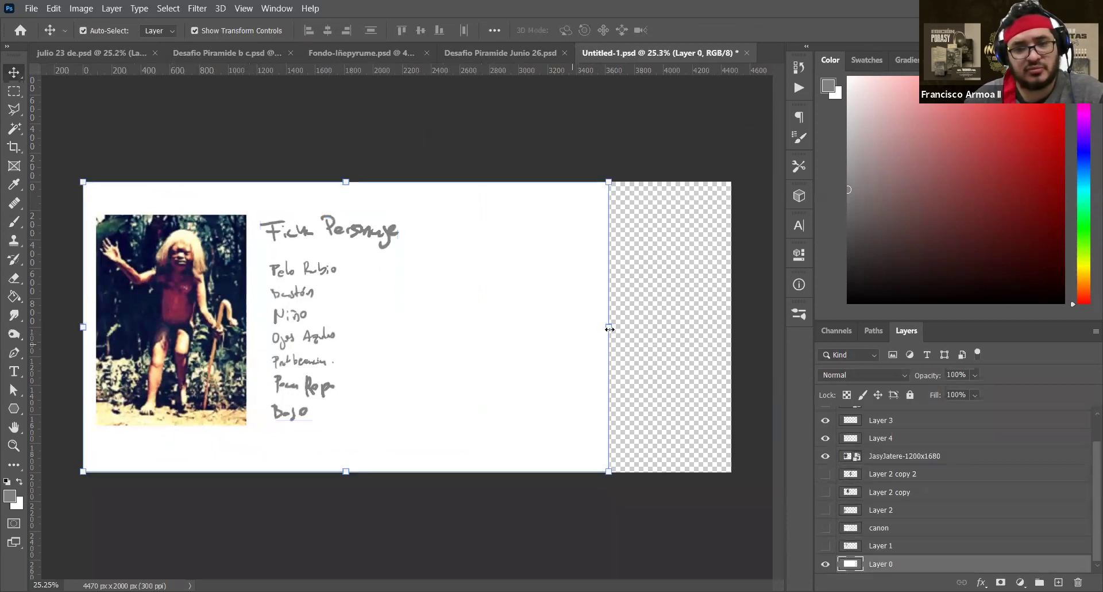
{"action": "key", "text": "ctrl+t"}
{"action": "left_click_drag", "start_coordinate": [611, 326], "coordinate": [734, 320]}
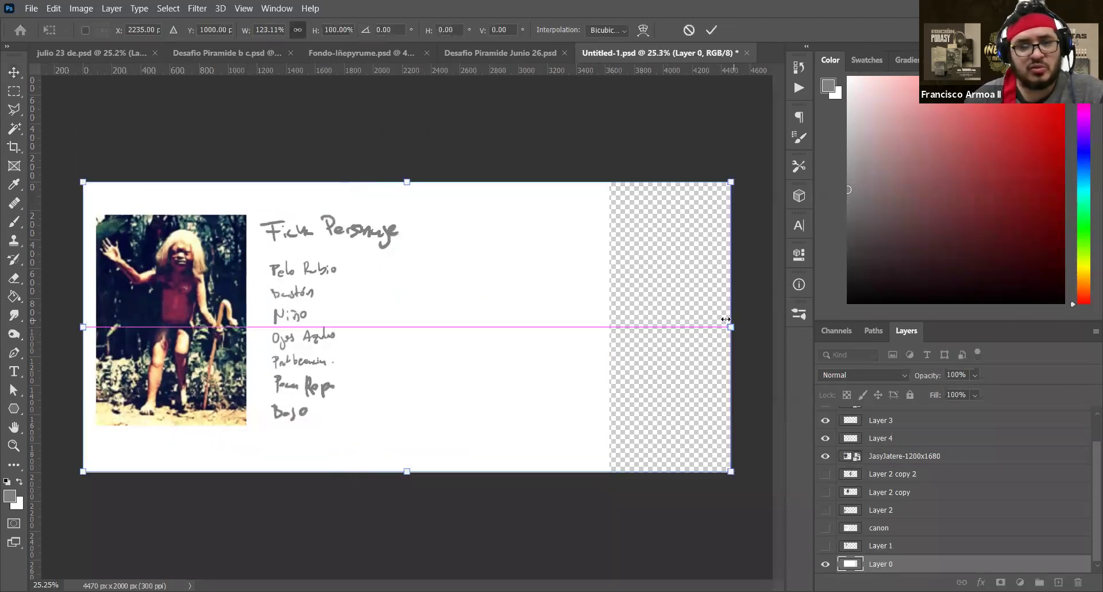
{"action": "key", "text": "Return"}
{"action": "scroll", "coordinate": [503, 363], "scroll_direction": "up", "scroll_amount": 1}
{"action": "scroll", "coordinate": [502, 363], "scroll_direction": "down", "scroll_amount": 1}
{"action": "scroll", "coordinate": [503, 363], "scroll_direction": "up", "scroll_amount": 1}
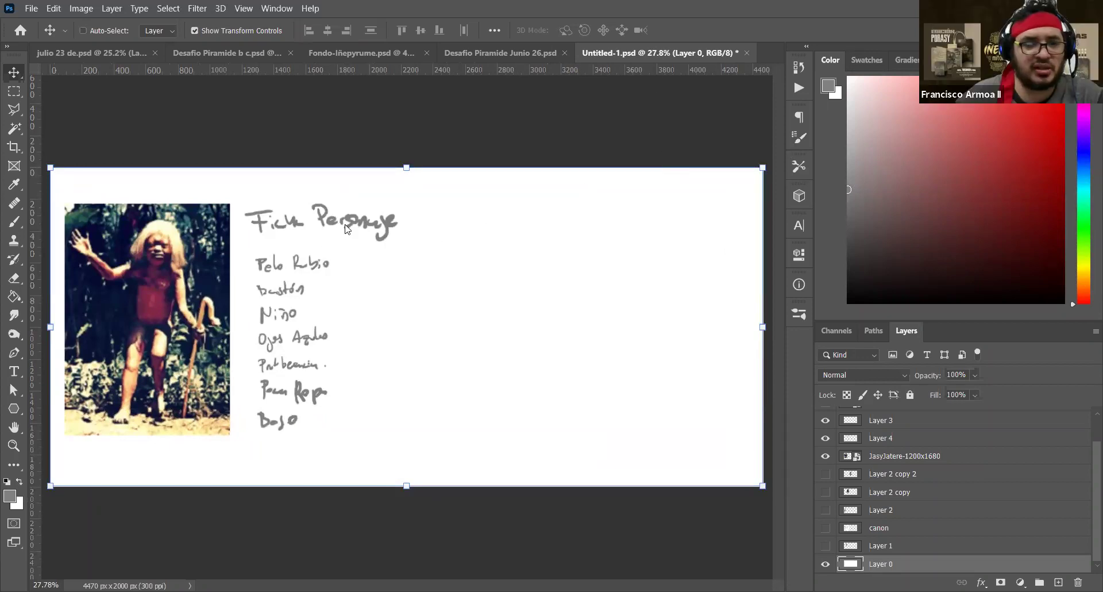
Select the handwritten notes on Layer 4 and save the document
{"action": "left_click", "coordinate": [365, 227], "text": "ctrl"}
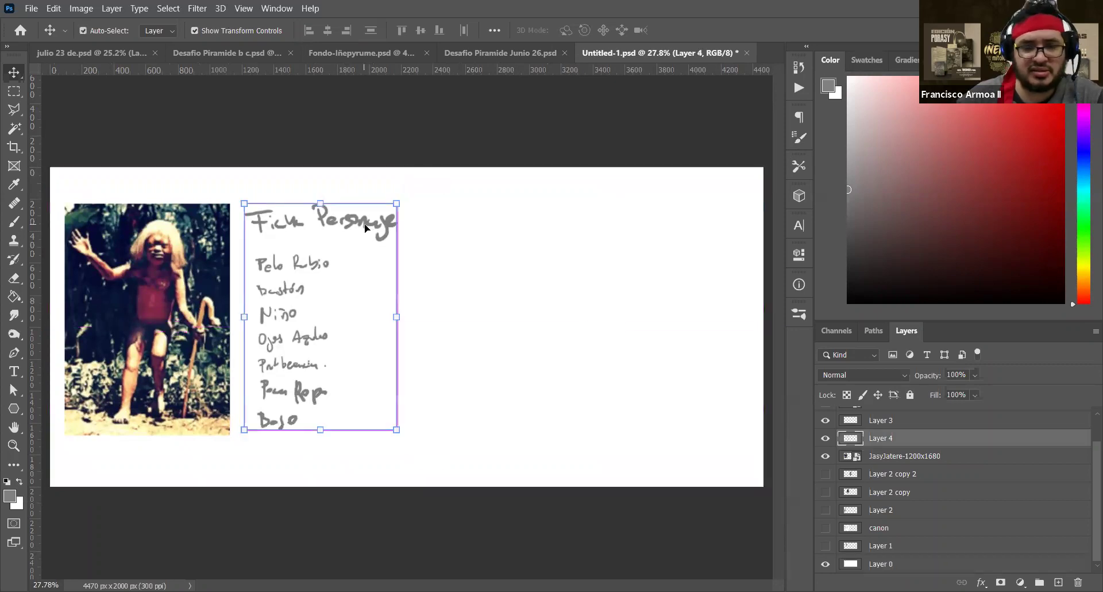
{"action": "left_click", "coordinate": [175, 278]}
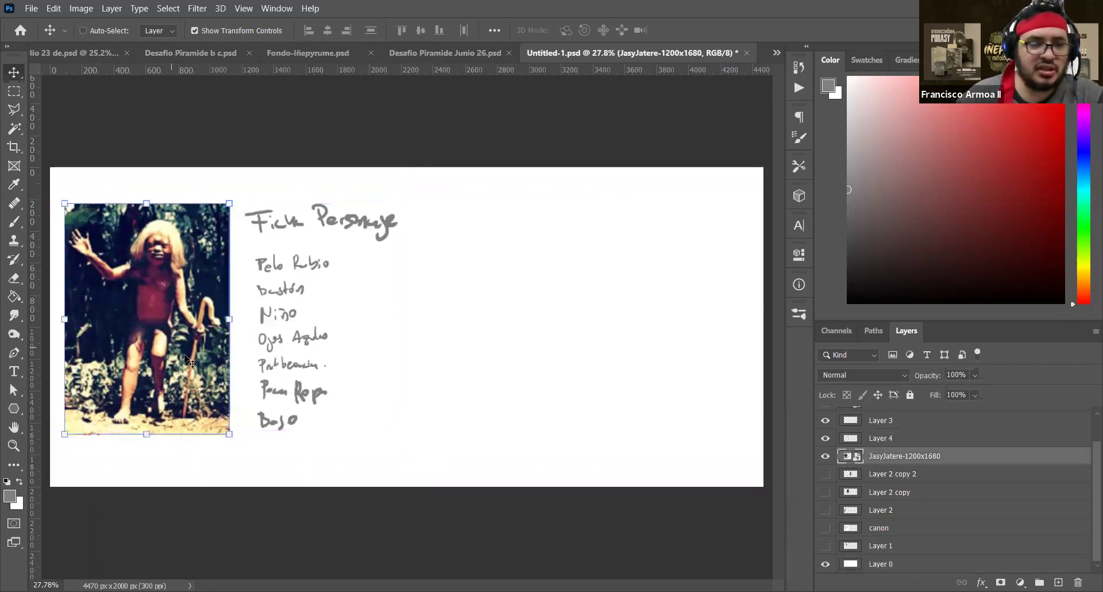
{"action": "left_click", "coordinate": [372, 231]}
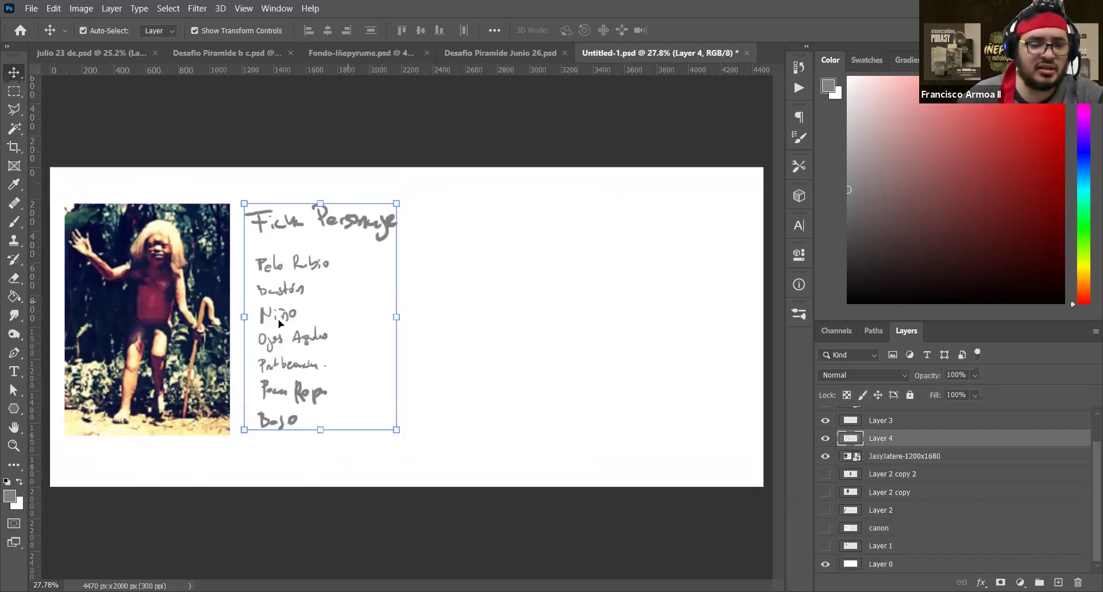
{"action": "key", "text": "ctrl+s"}
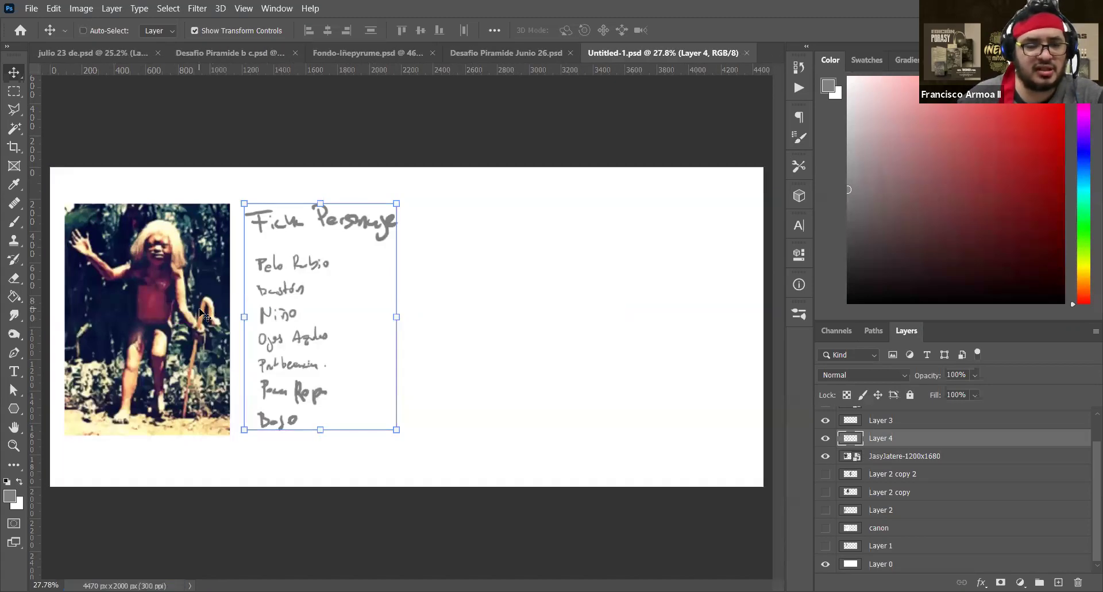
{"action": "scroll", "coordinate": [199, 309], "scroll_direction": "down", "scroll_amount": 1}
{"action": "scroll", "coordinate": [200, 308], "scroll_direction": "up", "scroll_amount": 1}
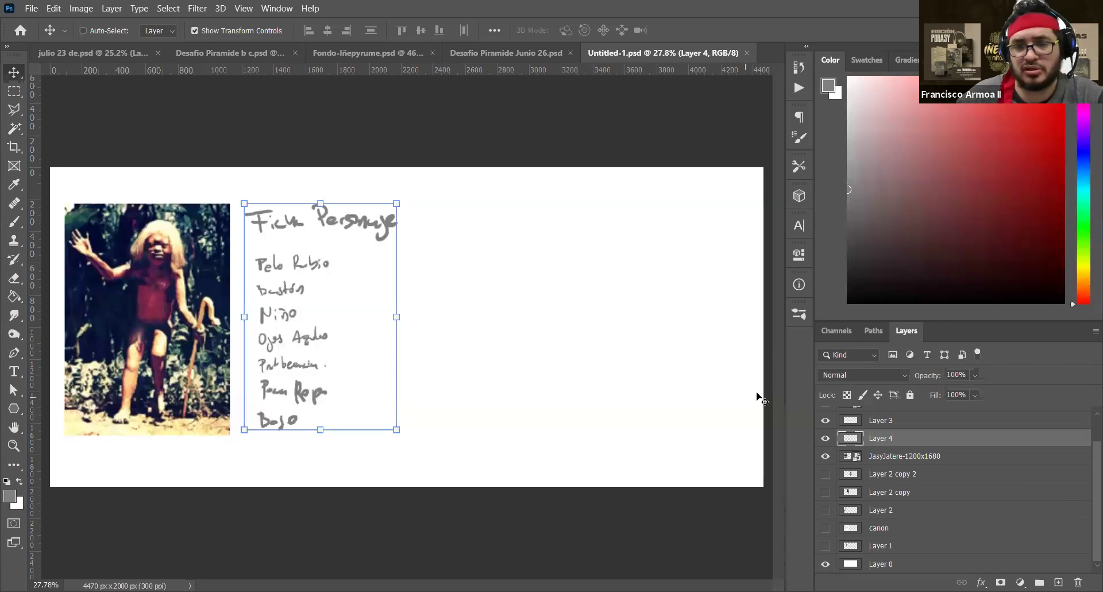
{"action": "left_click_drag", "start_coordinate": [788, 378], "coordinate": [852, 376]}
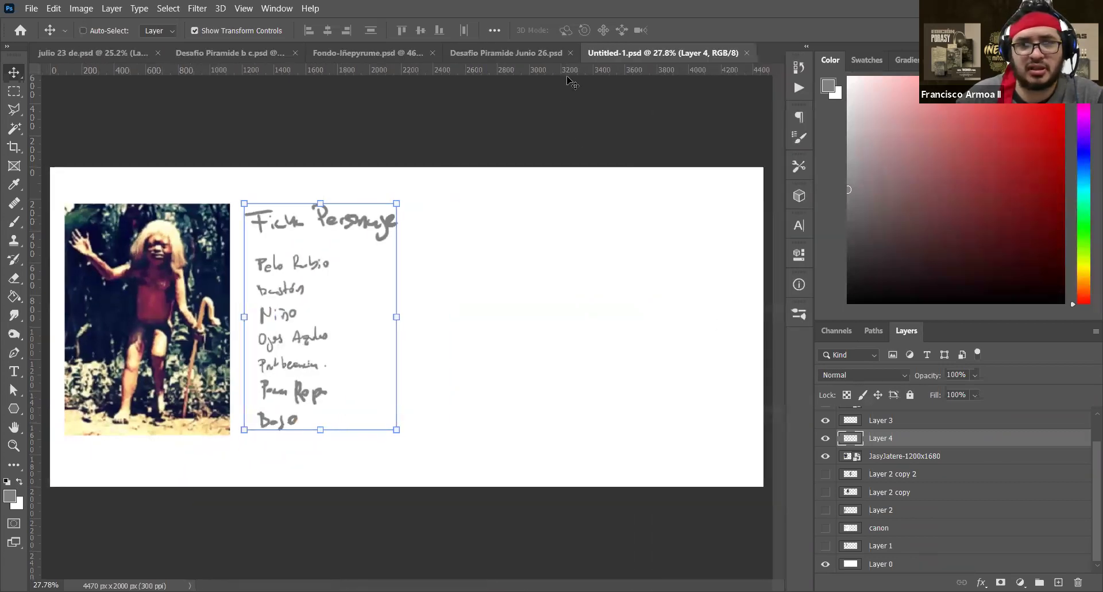
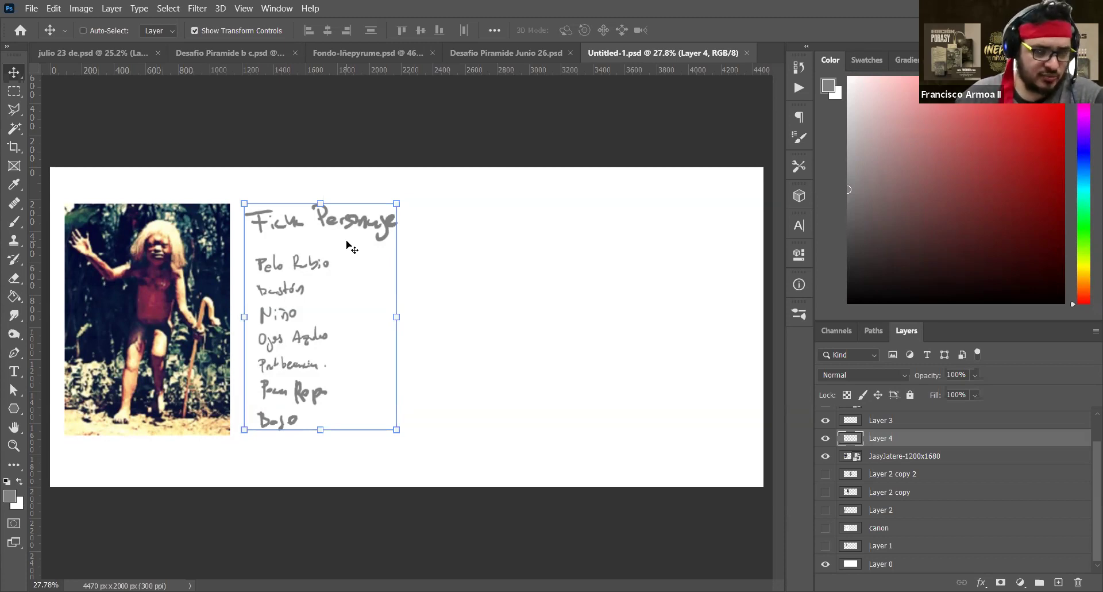
Show and hide the Kurupi and Pombero reference pictures in turn to compare the characters with Jasy Jatere
{"action": "scroll", "coordinate": [827, 437], "scroll_direction": "up", "scroll_amount": 2}
{"action": "left_click", "coordinate": [826, 433]}
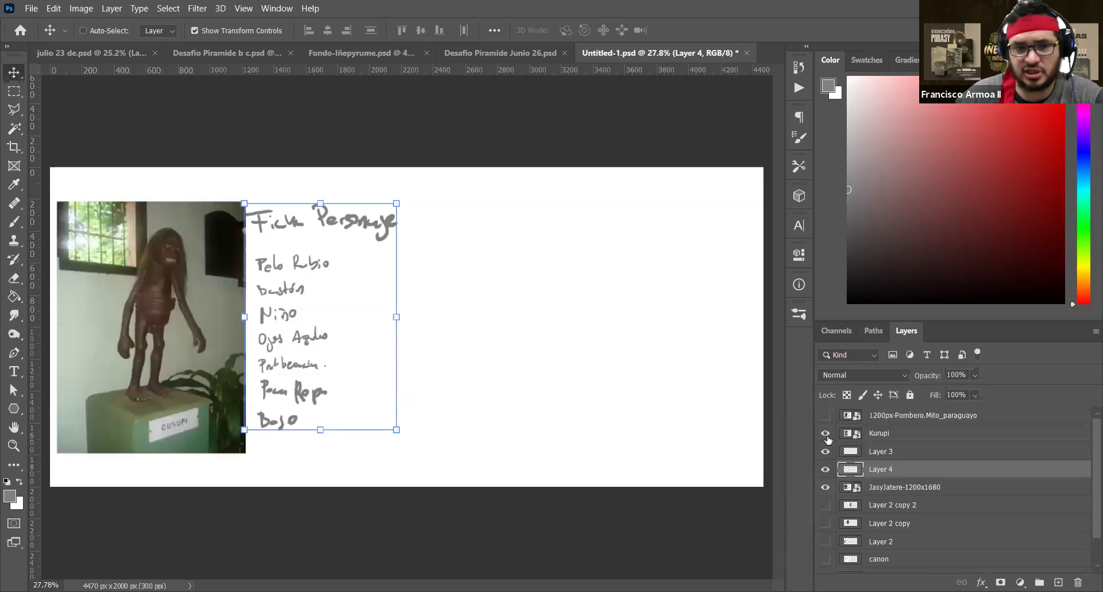
{"action": "left_click", "coordinate": [825, 433]}
{"action": "left_click", "coordinate": [826, 414]}
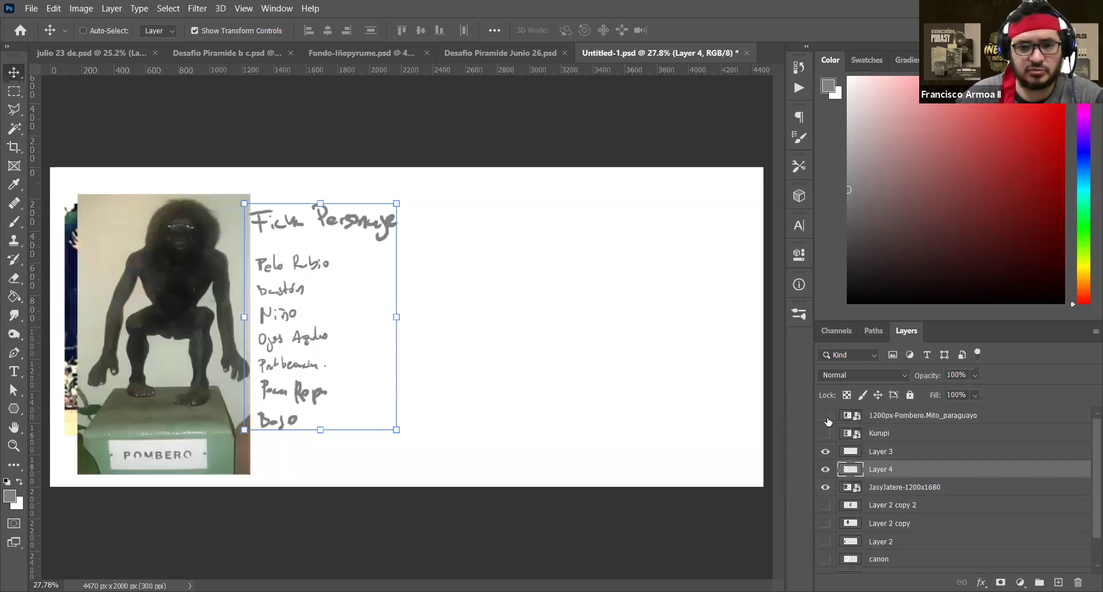
{"action": "left_click", "coordinate": [826, 415]}
{"action": "left_click", "coordinate": [826, 433]}
{"action": "left_click", "coordinate": [825, 433]}
{"action": "left_click", "coordinate": [825, 415]}
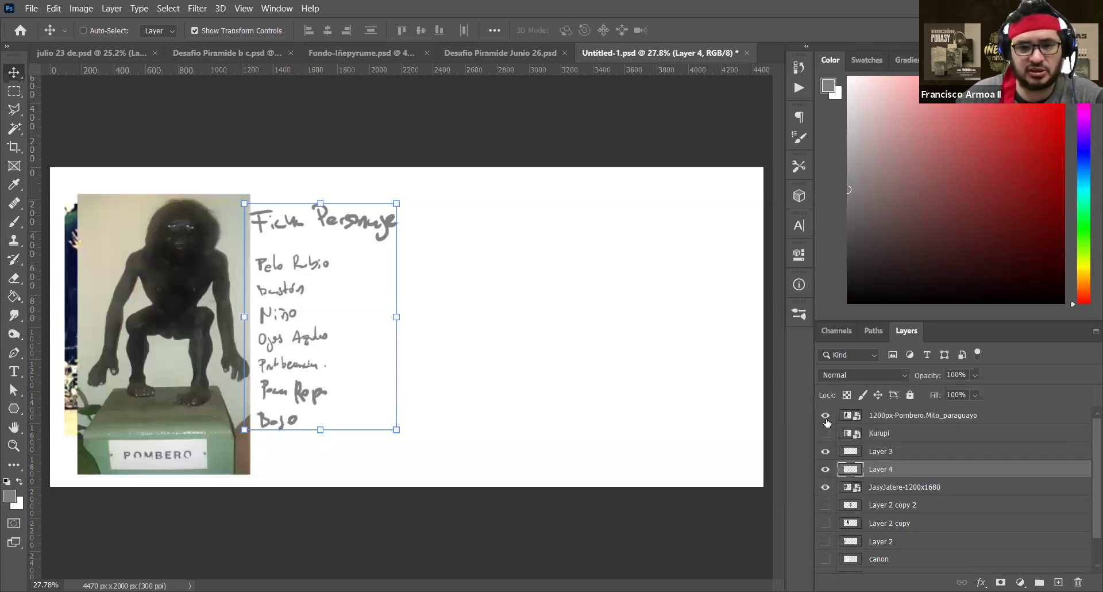
{"action": "left_click", "coordinate": [826, 415]}
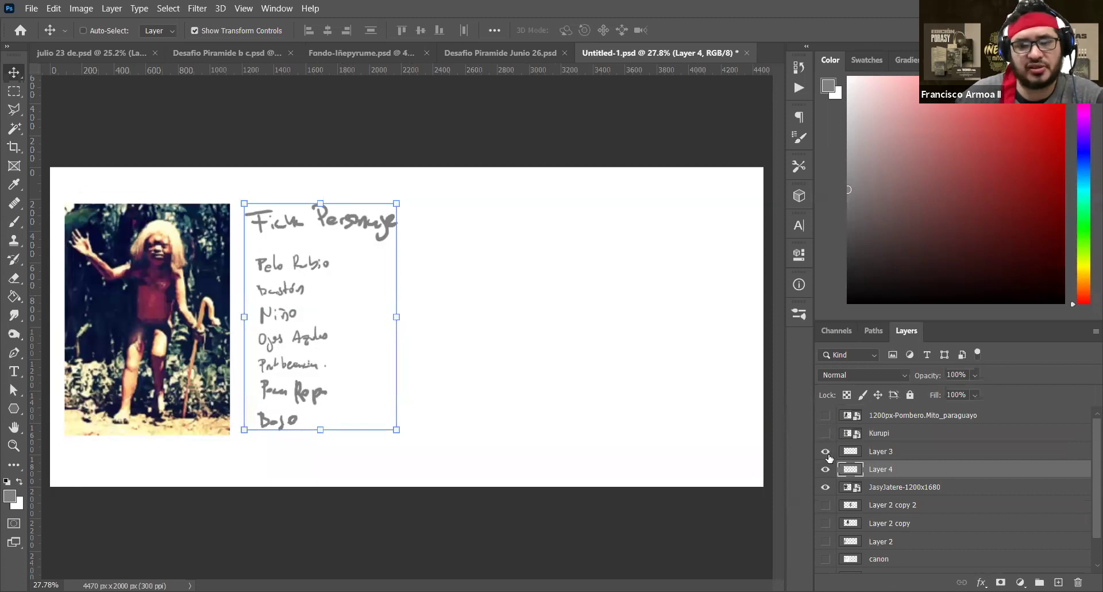
Look at the Kurupi picture once more, leave it and the Pombero picture hidden, and select Layer 3
{"action": "left_click", "coordinate": [826, 433]}
{"action": "left_click", "coordinate": [825, 415]}
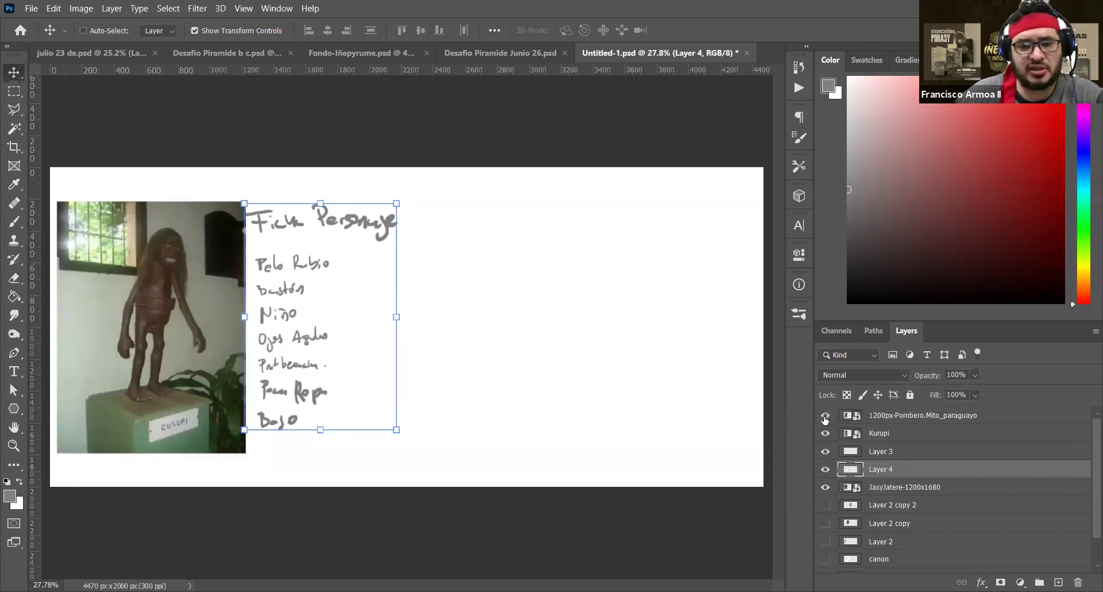
{"action": "left_click", "coordinate": [876, 415]}
{"action": "left_click", "coordinate": [825, 416]}
{"action": "left_click", "coordinate": [863, 438]}
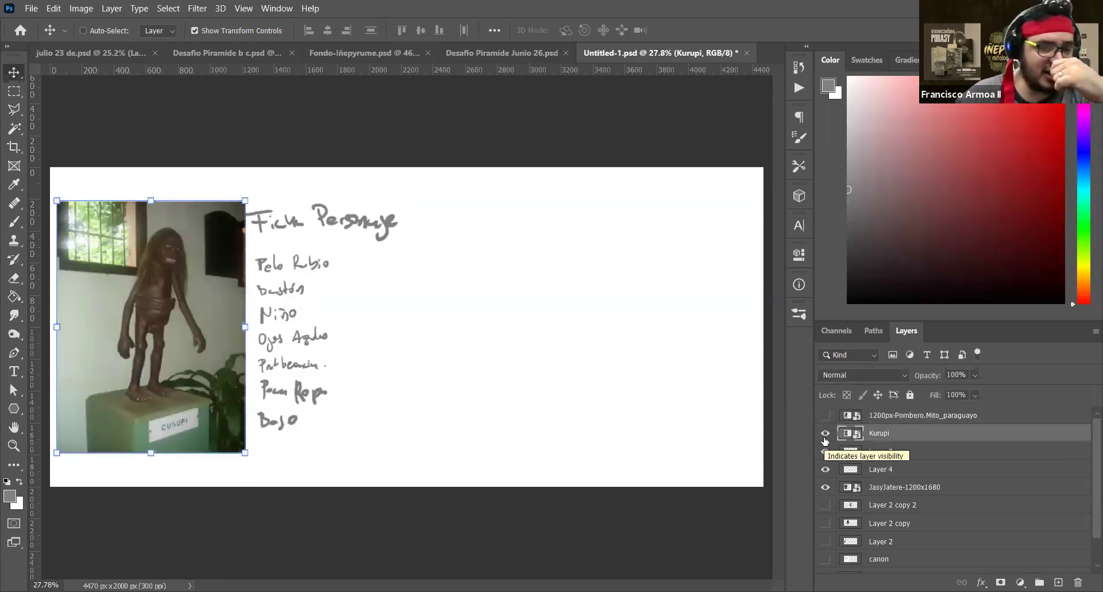
{"action": "left_click", "coordinate": [914, 451]}
{"action": "left_click", "coordinate": [913, 437]}
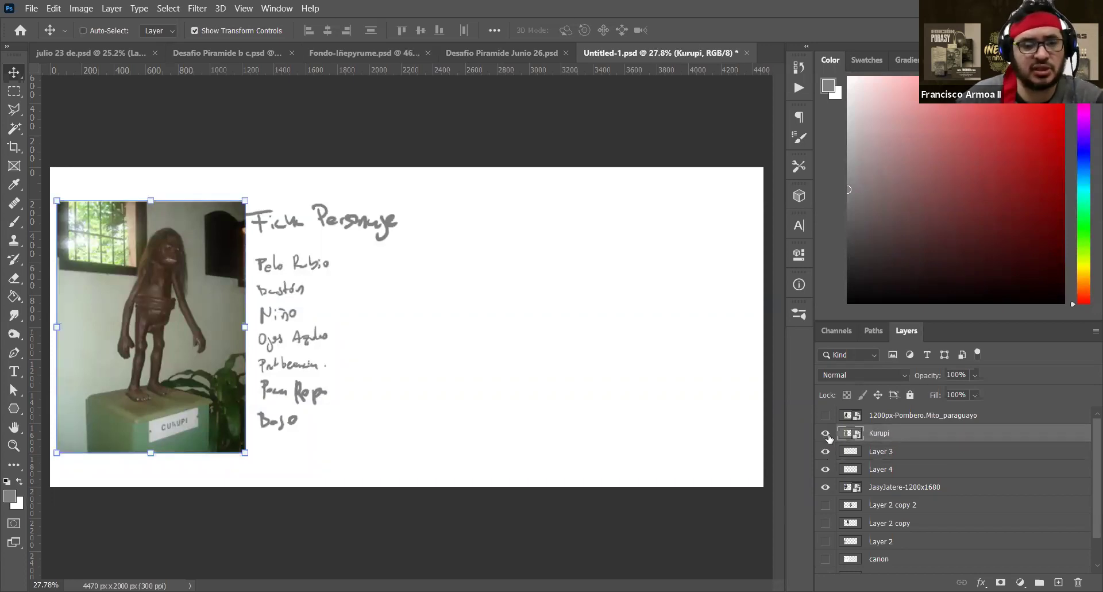
{"action": "left_click", "coordinate": [827, 435]}
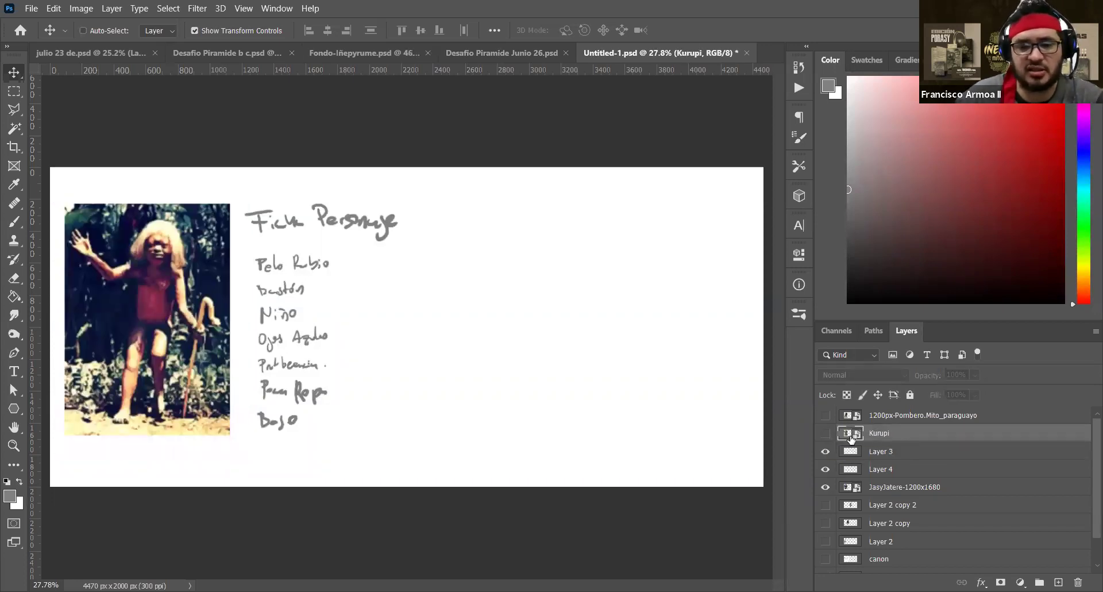
{"action": "left_click", "coordinate": [908, 454]}
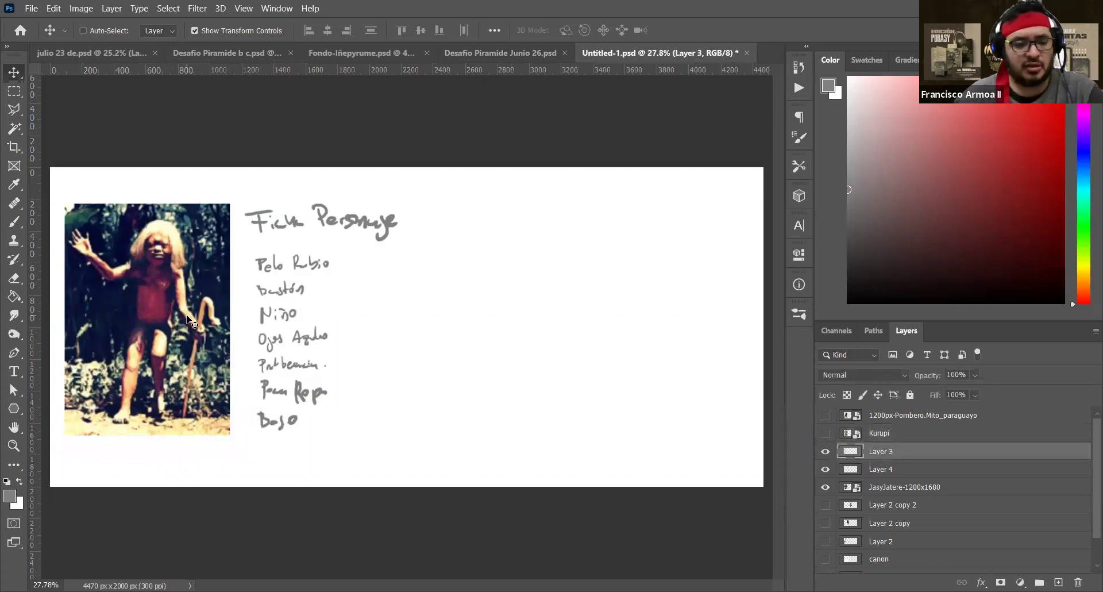
{"action": "left_click", "coordinate": [207, 344], "text": "ctrl"}
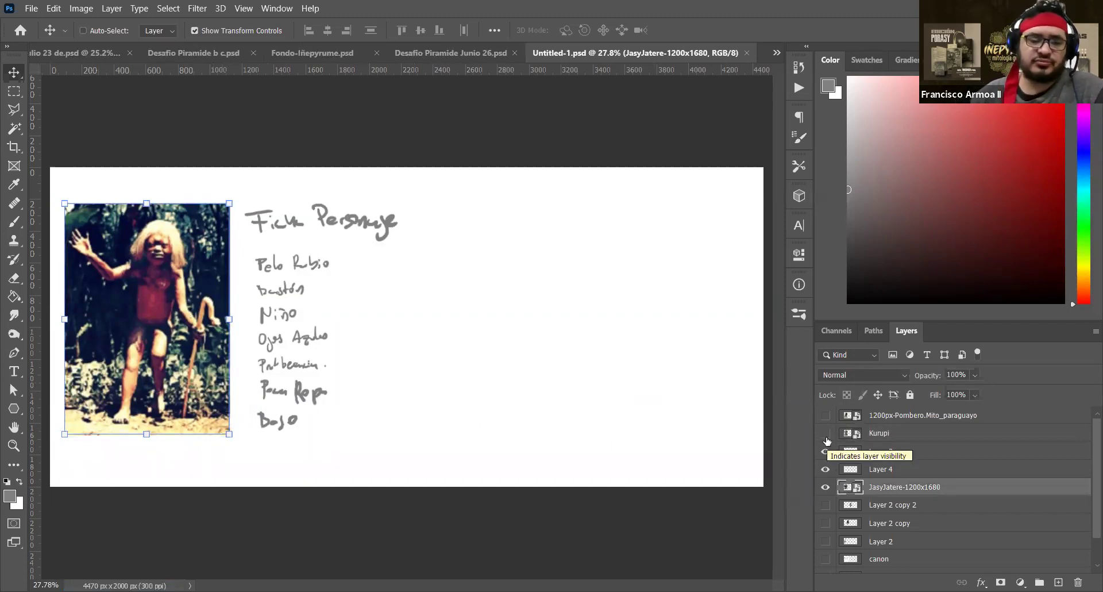
{"action": "left_click", "coordinate": [361, 224], "text": "ctrl"}
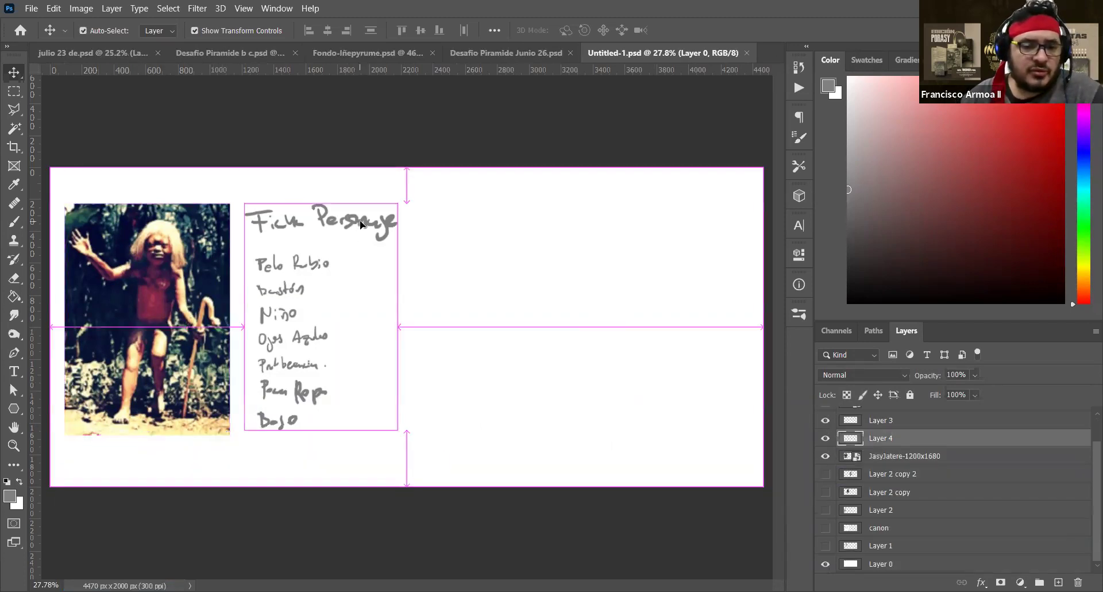
{"action": "key", "text": "s"}
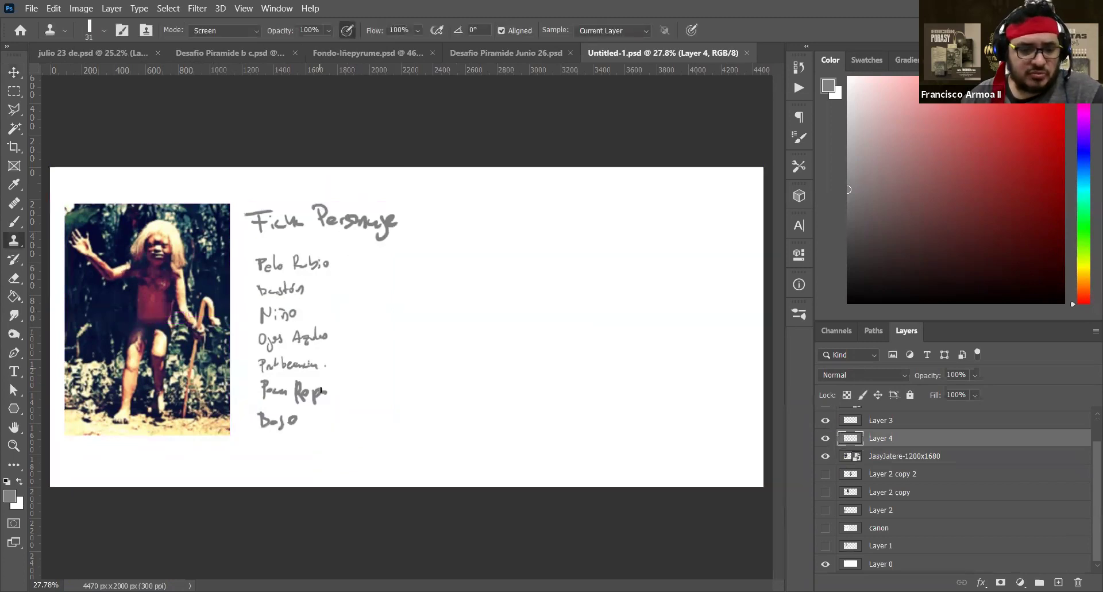
{"action": "key", "text": "v"}
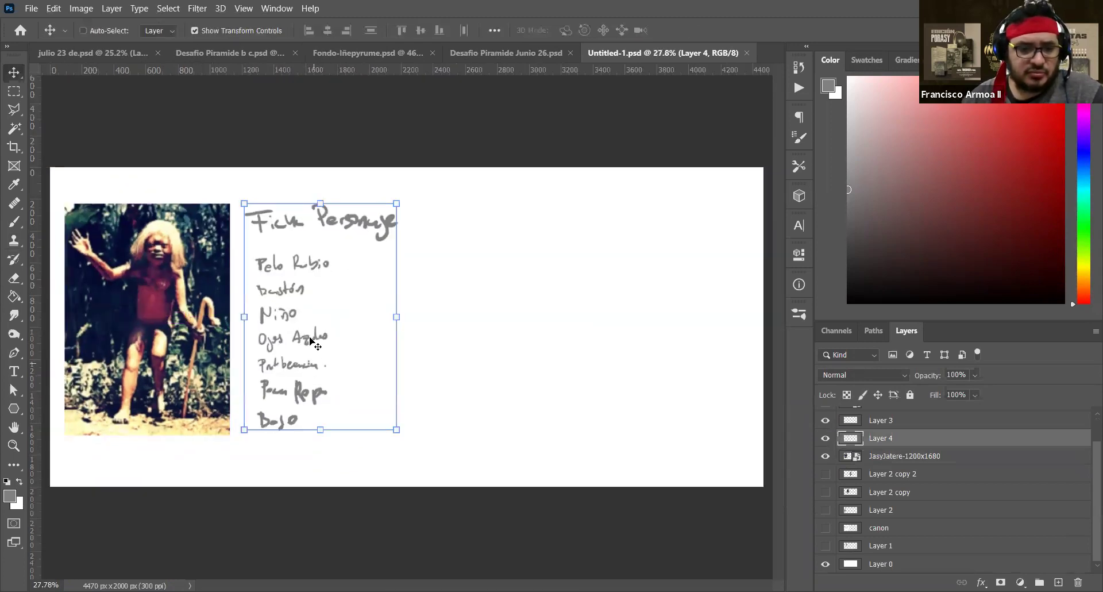
{"action": "left_click", "coordinate": [900, 421]}
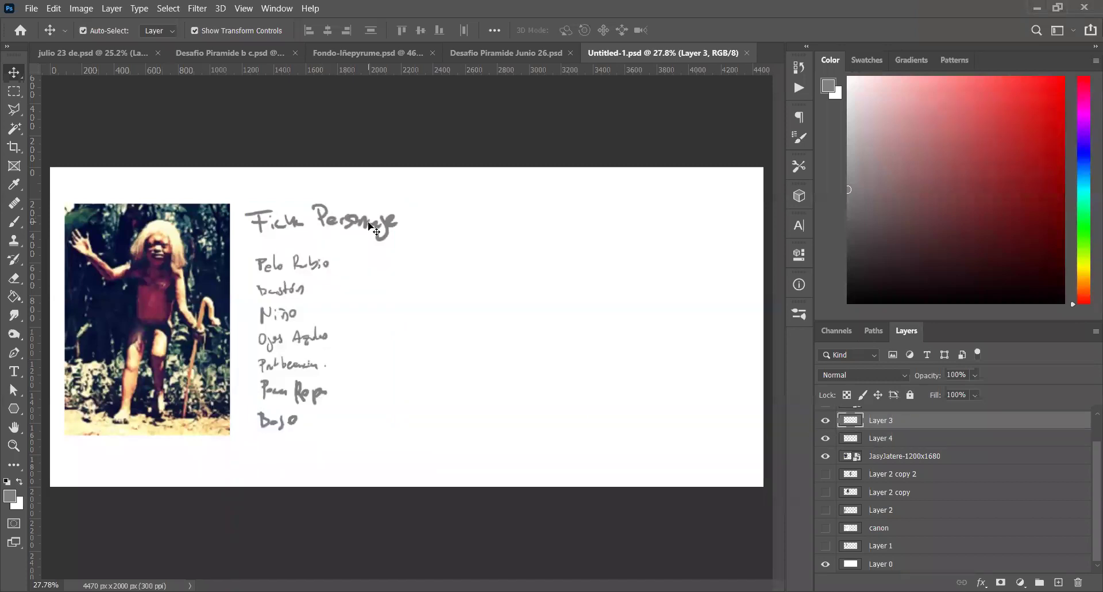
Place three pose pictures above Layer 4 (leaning man, woman with raised arms, mannequin with sword) and move them to the canvas's right end
{"action": "left_click", "coordinate": [828, 437]}
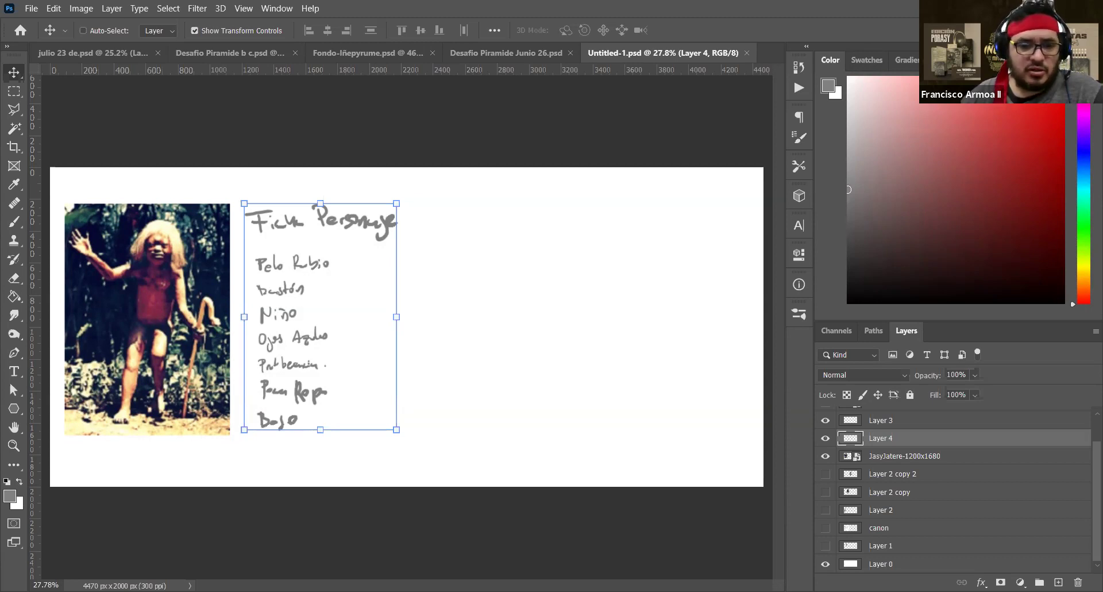
{"action": "key", "text": "Return"}
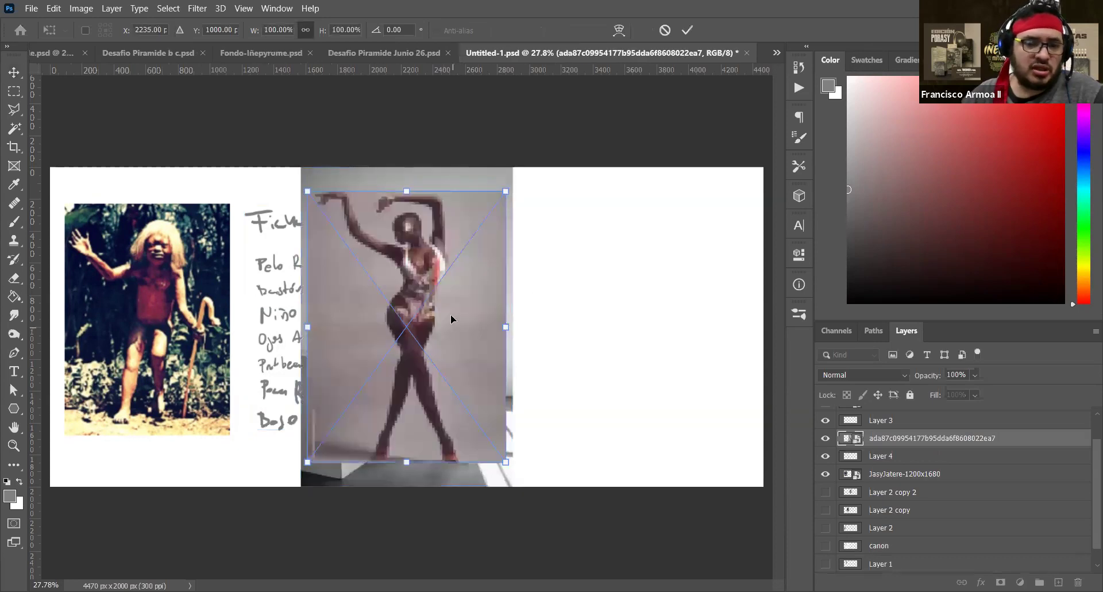
{"action": "key", "text": "Return"}
{"action": "key", "text": "Return"}
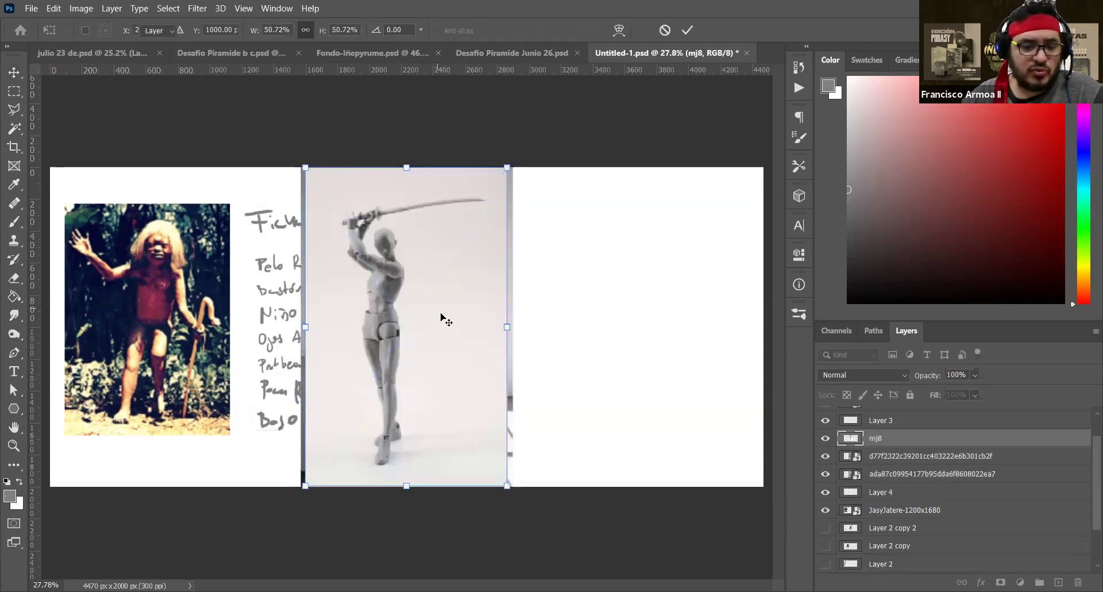
{"action": "key", "text": "Return"}
{"action": "left_click_drag", "start_coordinate": [453, 331], "coordinate": [690, 326]}
{"action": "left_click_drag", "start_coordinate": [360, 324], "coordinate": [583, 314]}
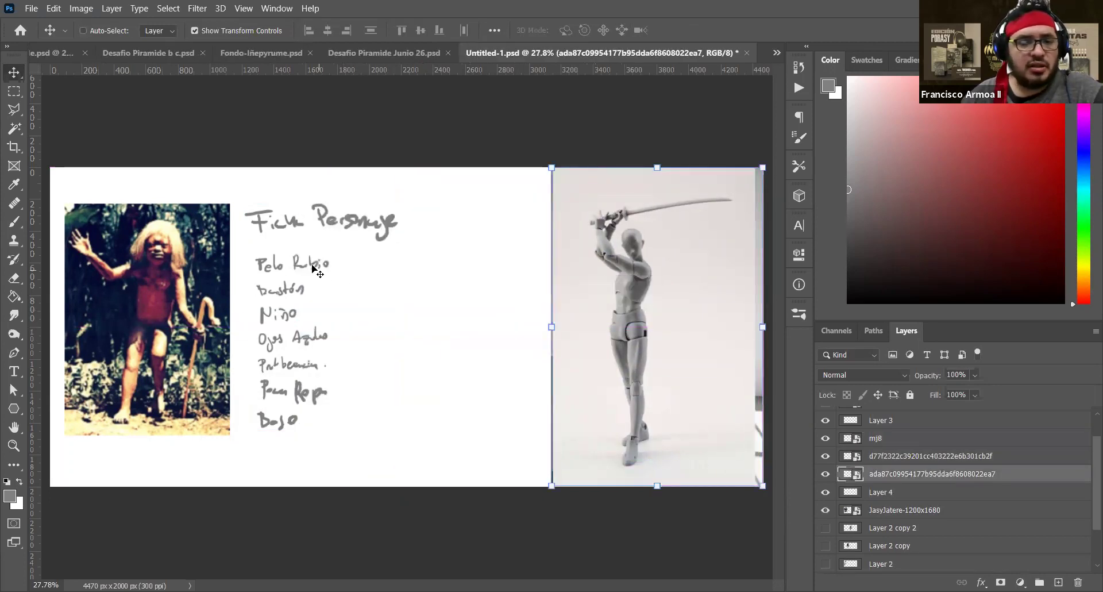
Hide the handwritten notes on Layer 4, select the Jasy Jatere picture and save the document
{"action": "left_click", "coordinate": [319, 270], "text": "ctrl"}
{"action": "left_click", "coordinate": [825, 492]}
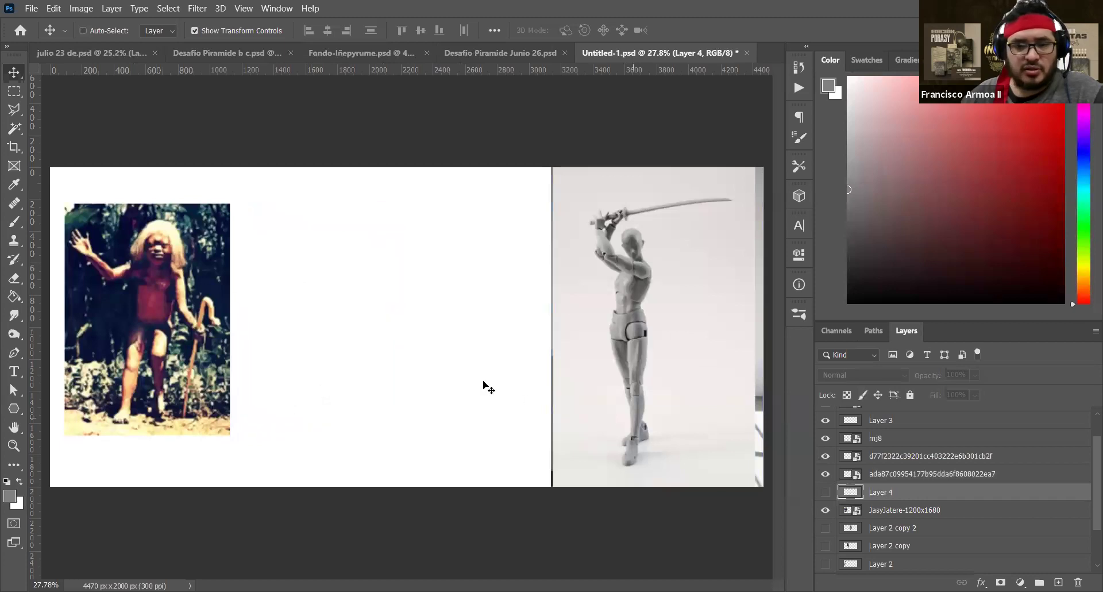
{"action": "left_click", "coordinate": [205, 350], "text": "ctrl"}
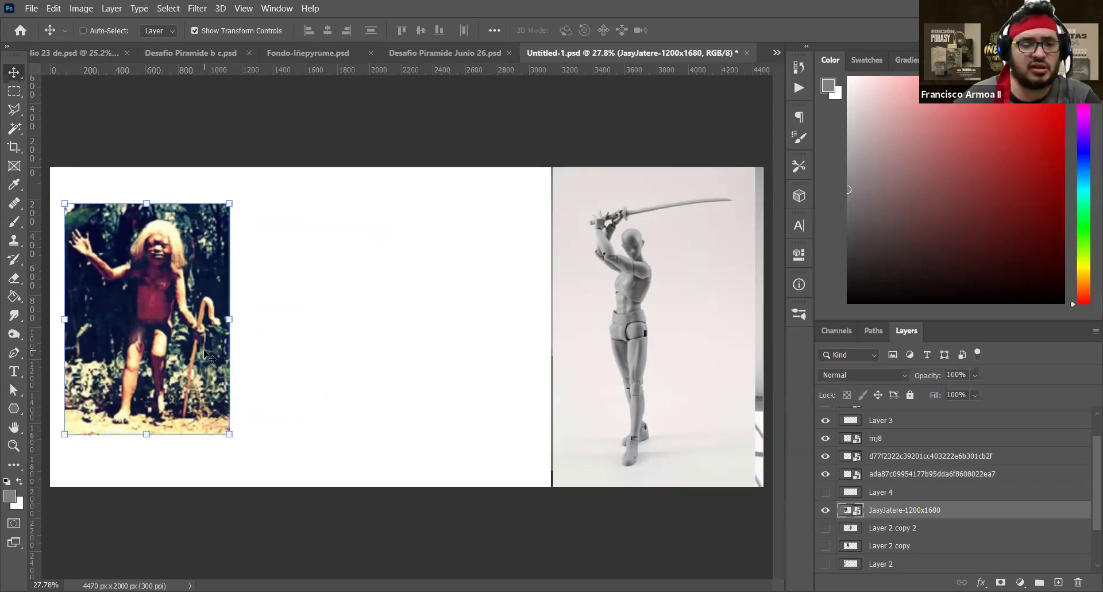
{"action": "key", "text": "ctrl+s"}
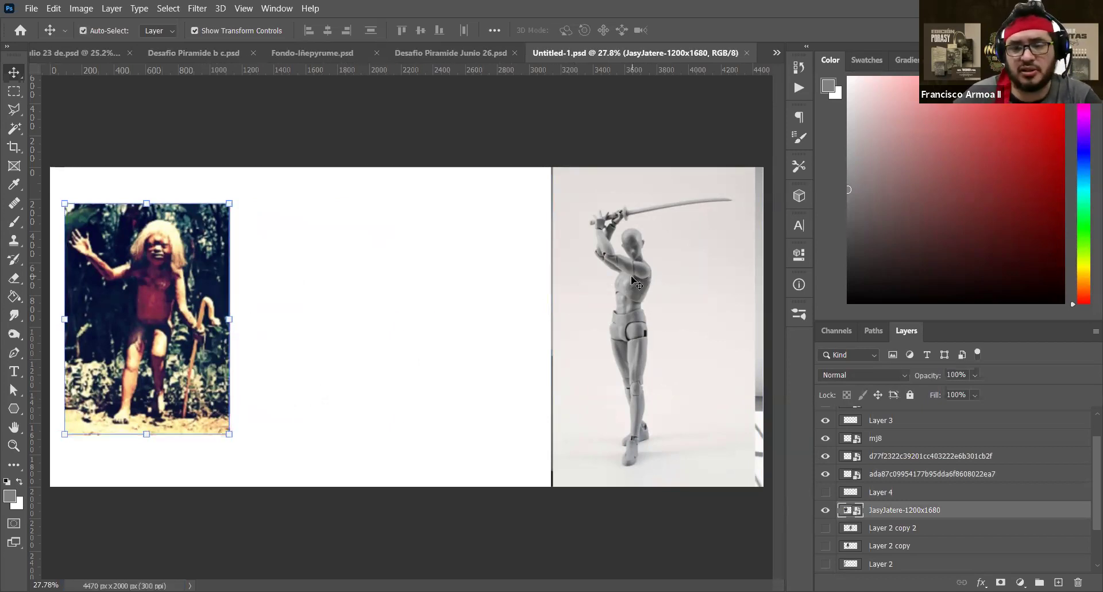
Move the sword-holding mannequin picture (mj8) left to uncover part of the pictures behind it, and hide its layer
{"action": "left_click", "coordinate": [634, 282]}
{"action": "left_click_drag", "start_coordinate": [634, 292], "coordinate": [621, 292]}
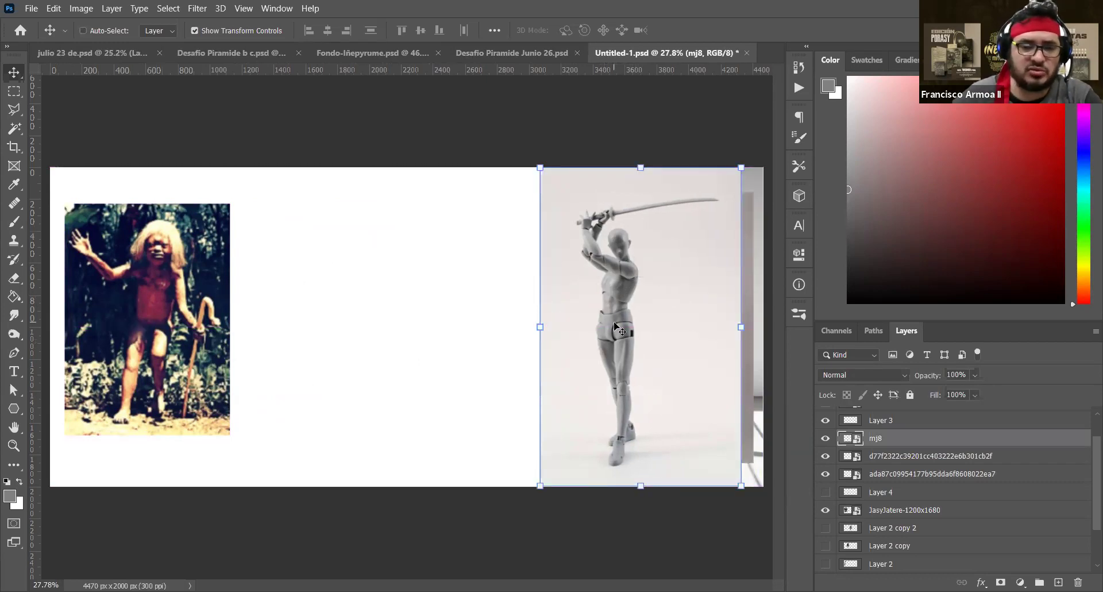
{"action": "key", "text": "ctrl+t"}
{"action": "left_click_drag", "start_coordinate": [625, 304], "coordinate": [571, 304]}
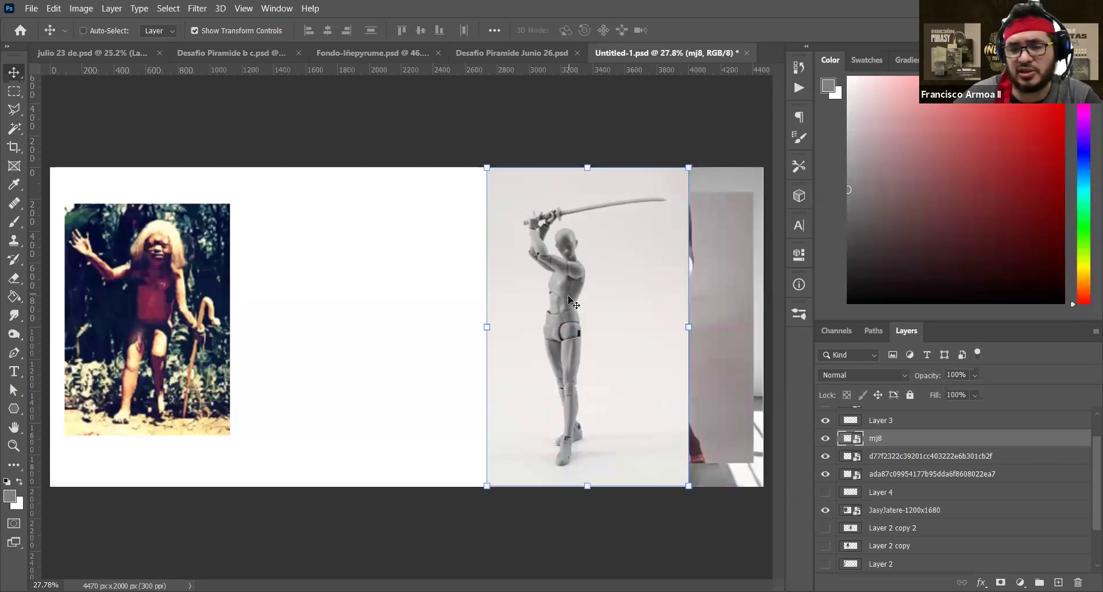
{"action": "left_click", "coordinate": [827, 443]}
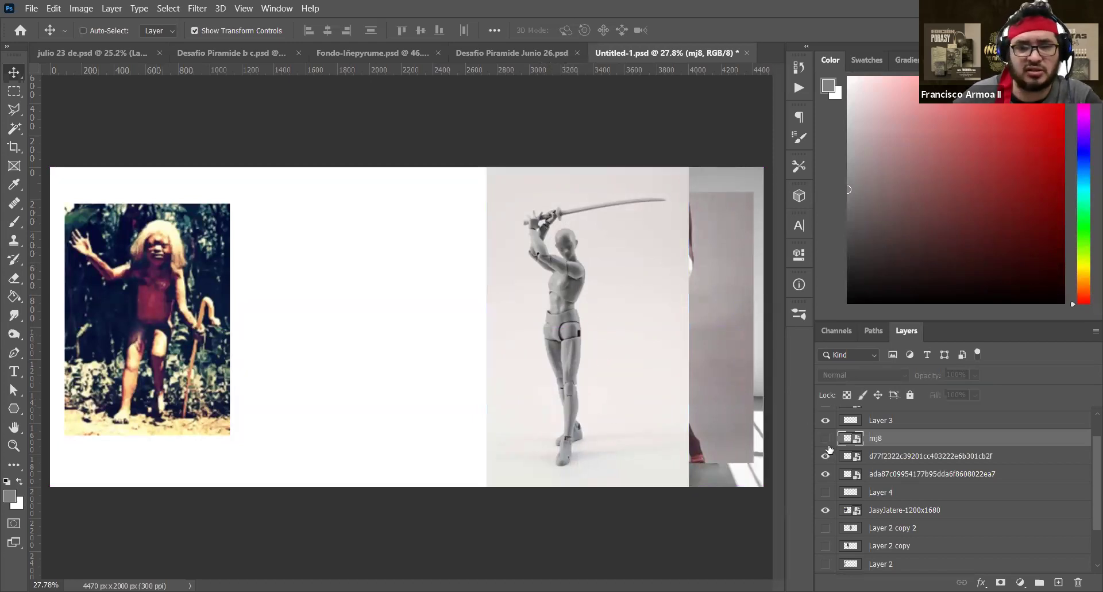
Shift the picture of the woman with raised arms left and partly back right over the leaning man, and hide its layer
{"action": "left_click", "coordinate": [865, 457]}
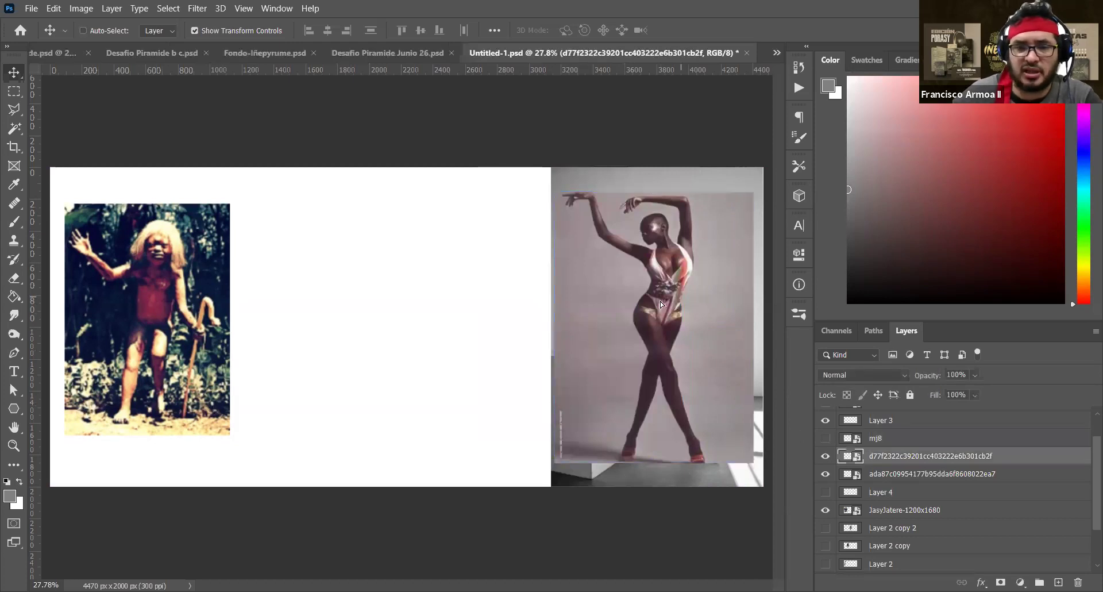
{"action": "left_click_drag", "start_coordinate": [660, 304], "coordinate": [586, 302]}
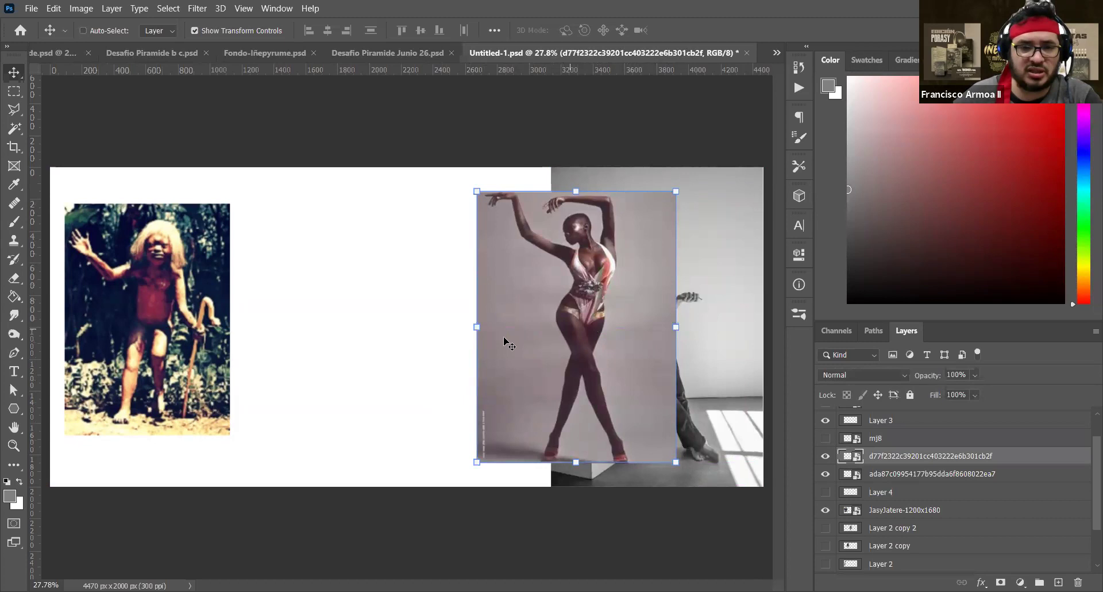
{"action": "left_click", "coordinate": [210, 318], "text": "ctrl"}
{"action": "left_click_drag", "start_coordinate": [560, 394], "coordinate": [618, 396]}
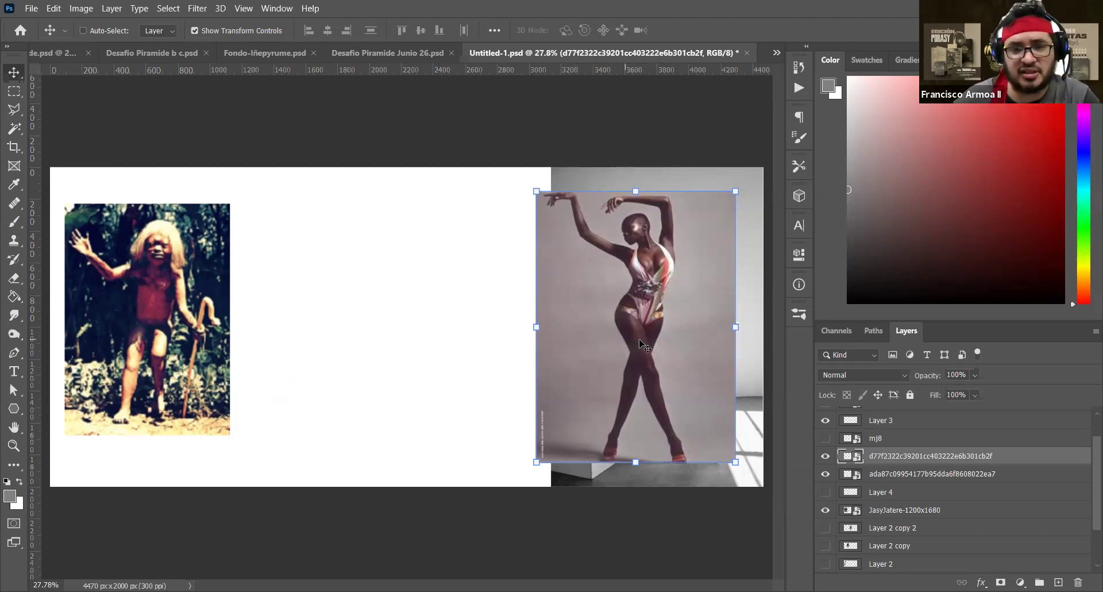
{"action": "left_click", "coordinate": [826, 456]}
{"action": "left_click", "coordinate": [826, 438]}
{"action": "left_click", "coordinate": [825, 438]}
Move the leaning man picture left toward the middle of the canvas and scale it down to about 95%
{"action": "left_click", "coordinate": [693, 321], "text": "ctrl"}
{"action": "left_click_drag", "start_coordinate": [692, 322], "coordinate": [529, 322]}
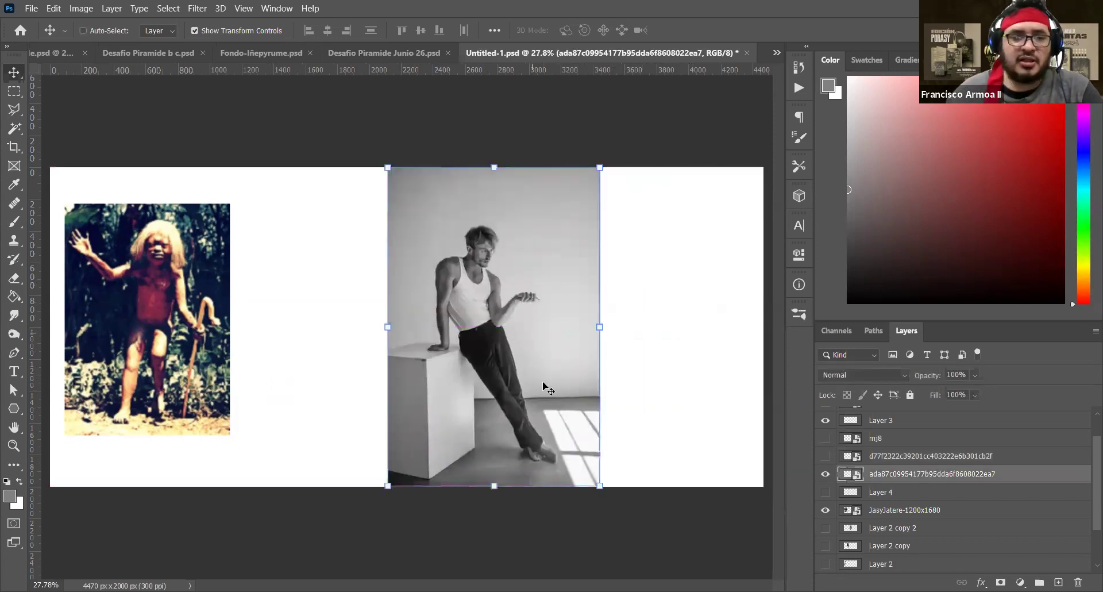
{"action": "left_click_drag", "start_coordinate": [601, 490], "coordinate": [586, 466]}
{"action": "key", "text": "Return"}
{"action": "left_click_drag", "start_coordinate": [501, 303], "coordinate": [523, 313]}
Examine the leaning man's pose up close and move his picture near the canvas's right edge
{"action": "scroll", "coordinate": [523, 313], "scroll_direction": "up", "scroll_amount": 3}
{"action": "scroll", "coordinate": [523, 313], "scroll_direction": "down", "scroll_amount": 1}
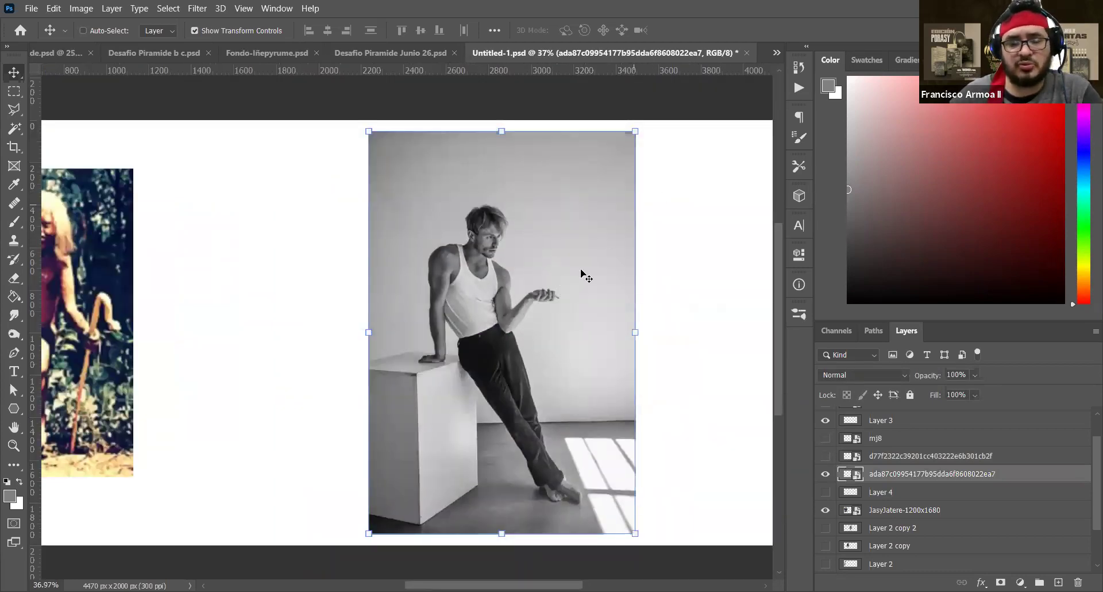
{"action": "scroll", "coordinate": [453, 256], "scroll_direction": "up", "scroll_amount": 3}
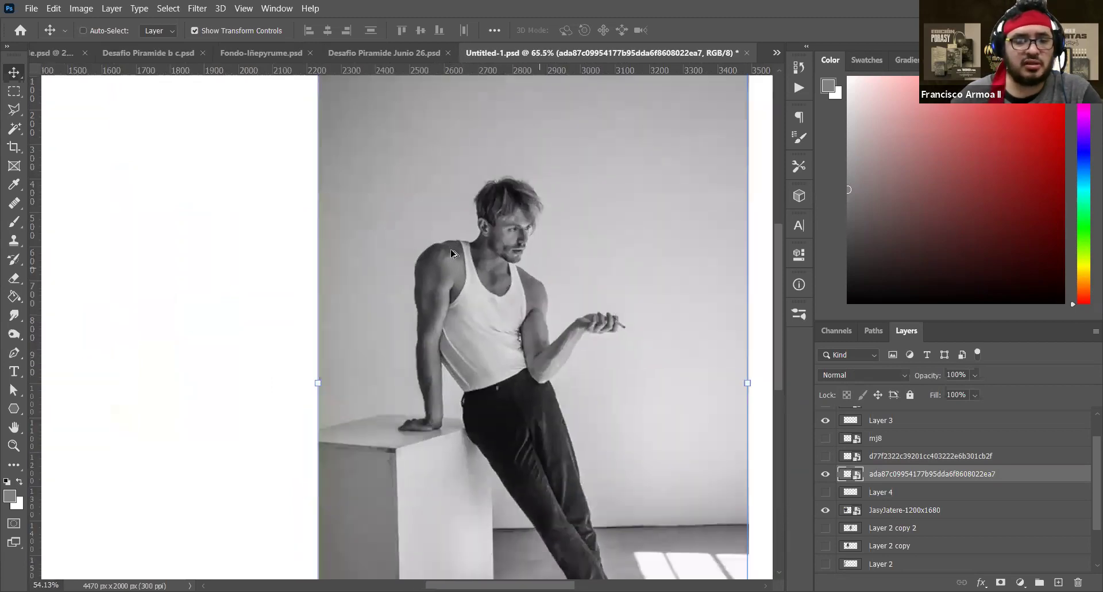
{"action": "scroll", "coordinate": [451, 253], "scroll_direction": "down", "scroll_amount": 4}
{"action": "scroll", "coordinate": [454, 256], "scroll_direction": "up", "scroll_amount": 2}
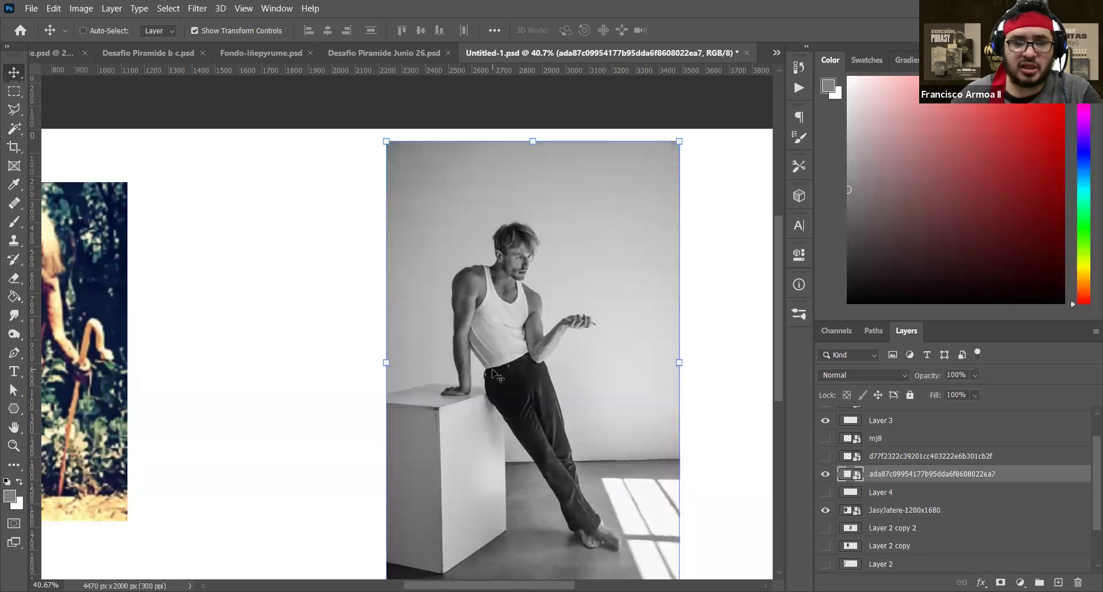
{"action": "scroll", "coordinate": [503, 379], "scroll_direction": "down", "scroll_amount": 1}
{"action": "scroll", "coordinate": [503, 380], "scroll_direction": "down", "scroll_amount": 1}
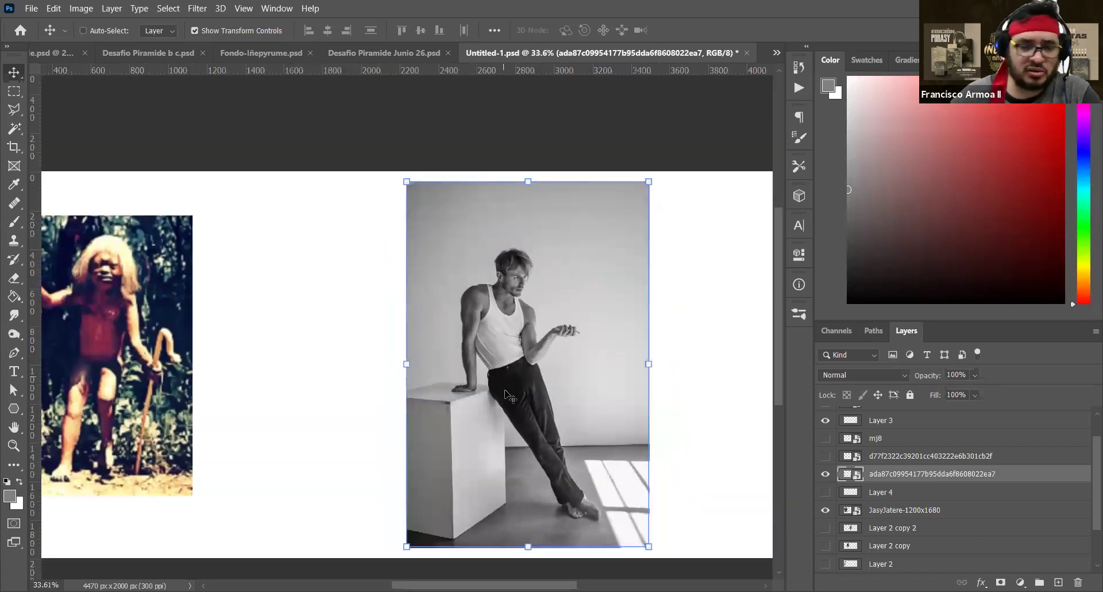
{"action": "left_click_drag", "start_coordinate": [488, 418], "coordinate": [601, 405]}
{"action": "scroll", "coordinate": [564, 393], "scroll_direction": "down", "scroll_amount": 2}
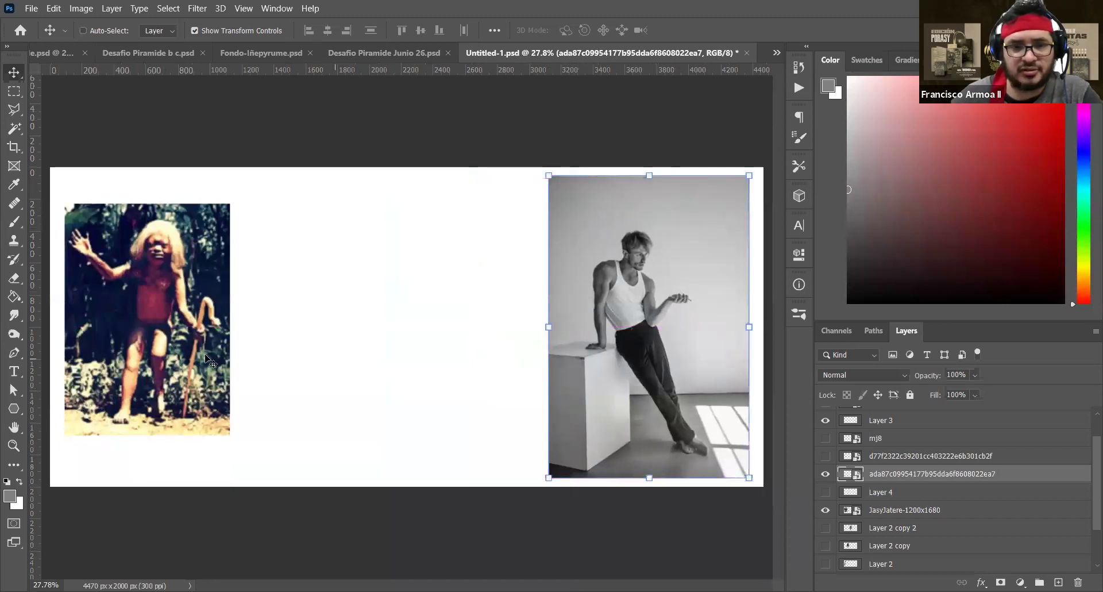
Select the Jasy Jatere picture and move it slightly right and down on the white canvas
{"action": "left_click", "coordinate": [184, 323], "text": "ctrl"}
{"action": "scroll", "coordinate": [255, 377], "scroll_direction": "down", "scroll_amount": 2}
{"action": "scroll", "coordinate": [254, 377], "scroll_direction": "up", "scroll_amount": 2}
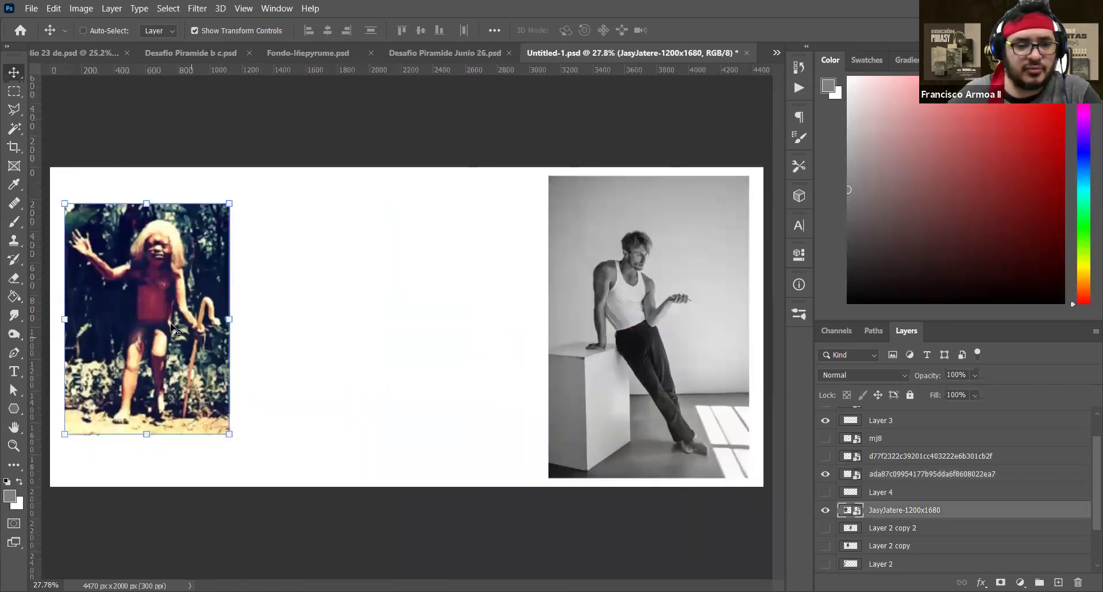
{"action": "left_click_drag", "start_coordinate": [185, 306], "coordinate": [203, 315]}
{"action": "scroll", "coordinate": [227, 361], "scroll_direction": "down", "scroll_amount": 1}
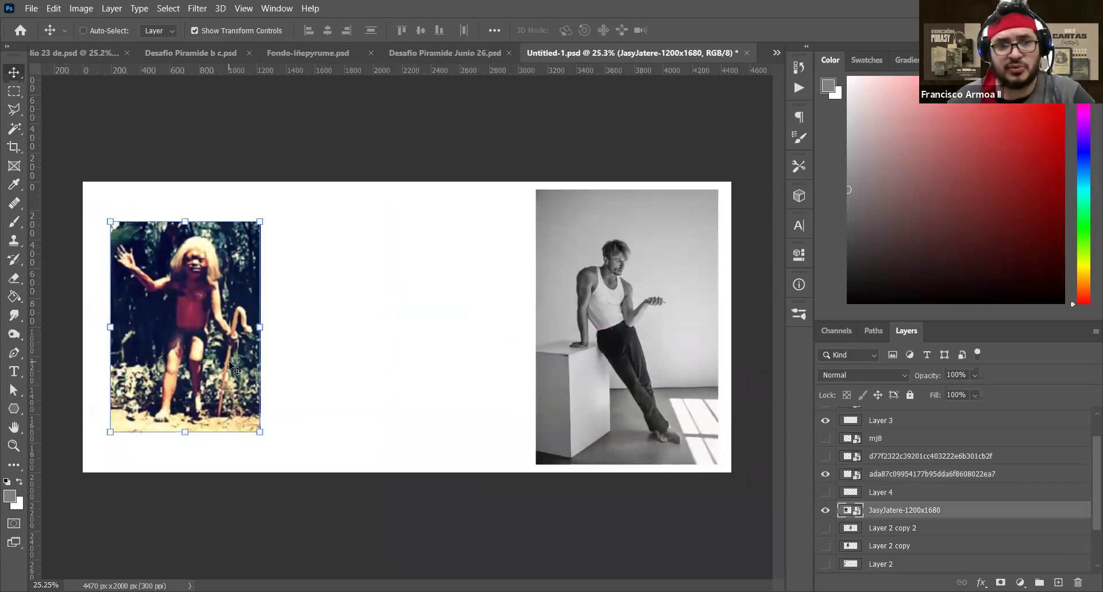
Narrow the side panels to widen the canvas view, and set the Jasy Jatere picture slightly in from the canvas's left edge
{"action": "left_click_drag", "start_coordinate": [224, 308], "coordinate": [203, 276]}
{"action": "left_click", "coordinate": [597, 330], "text": "ctrl"}
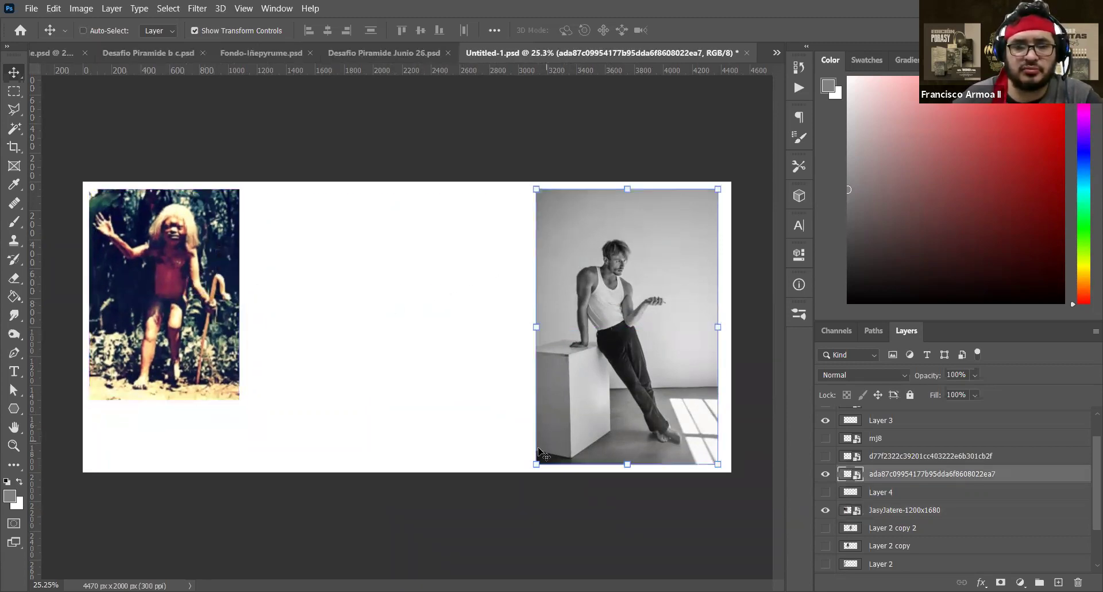
{"action": "key", "text": "ctrl"}
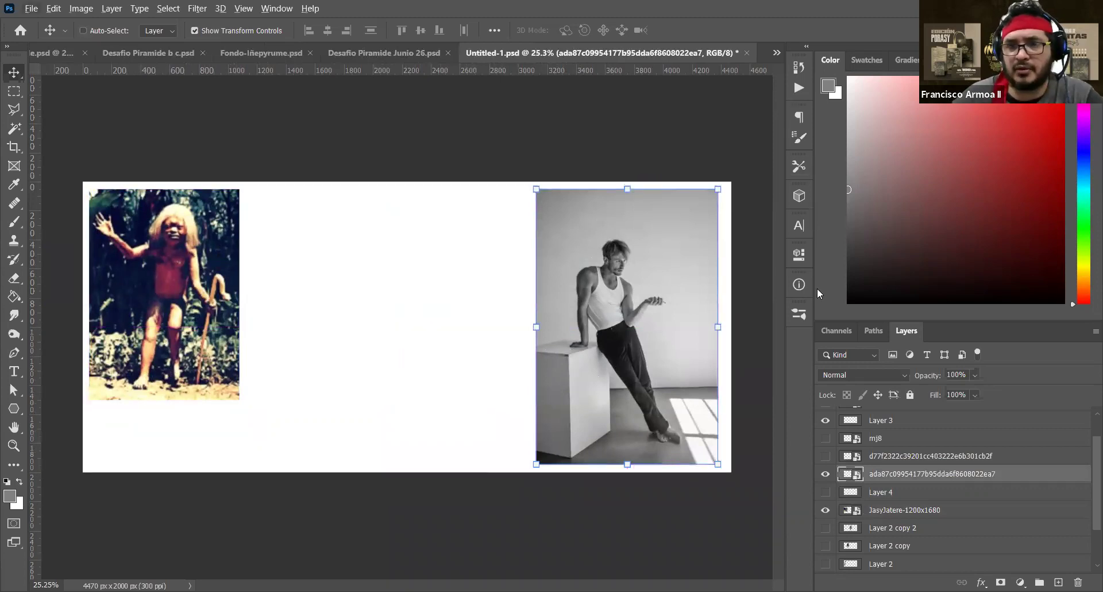
{"action": "left_click_drag", "start_coordinate": [811, 291], "coordinate": [972, 296]}
{"action": "left_click_drag", "start_coordinate": [249, 265], "coordinate": [262, 310]}
{"action": "scroll", "coordinate": [262, 307], "scroll_direction": "up", "scroll_amount": 1}
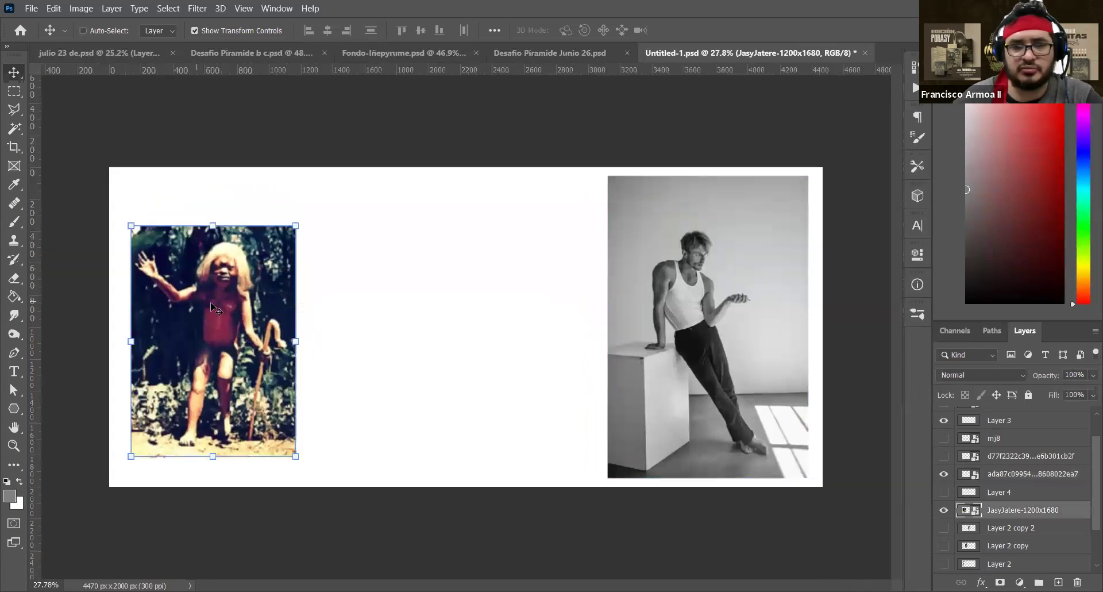
Compare the raised-arms woman and sword mannequin pose references with the leaning man, ending with only the leaning man shown
{"action": "left_click", "coordinate": [686, 323], "text": "ctrl"}
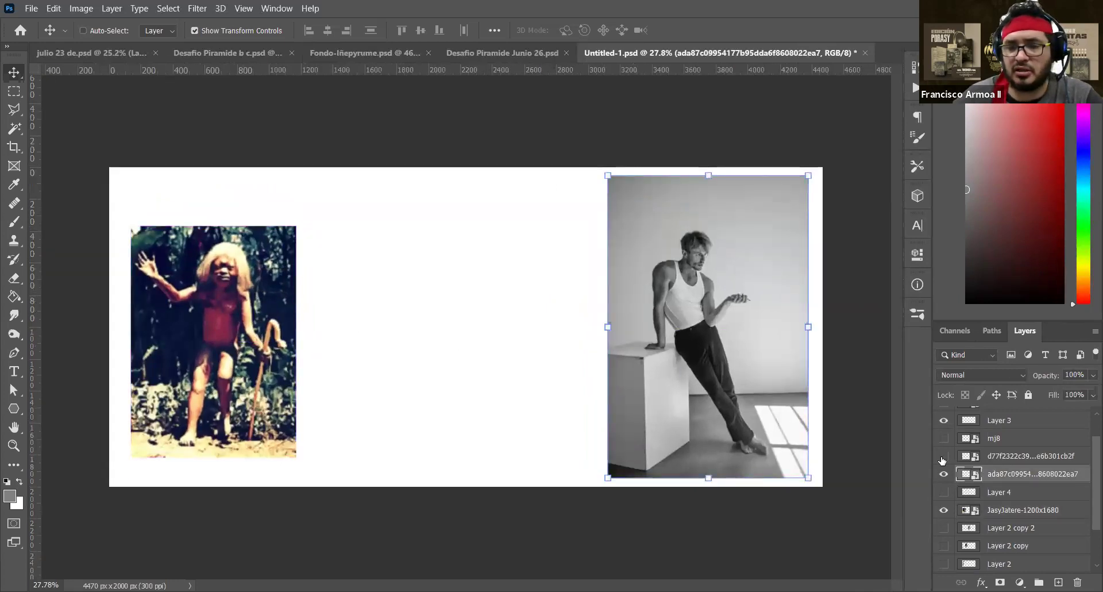
{"action": "left_click", "coordinate": [943, 474]}
{"action": "left_click", "coordinate": [944, 456]}
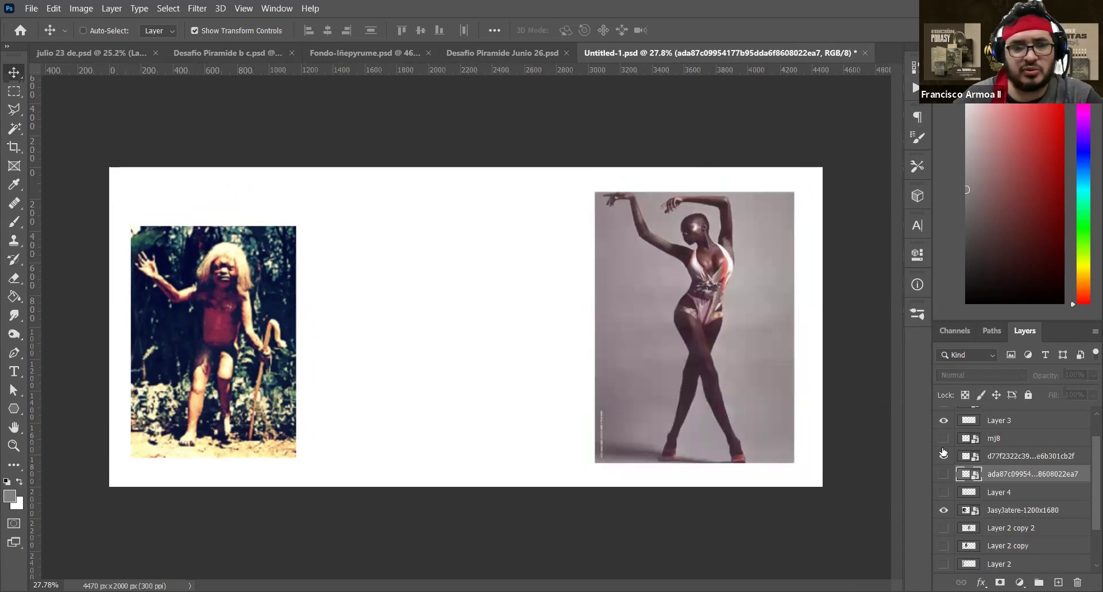
{"action": "left_click", "coordinate": [944, 457]}
{"action": "left_click", "coordinate": [944, 439]}
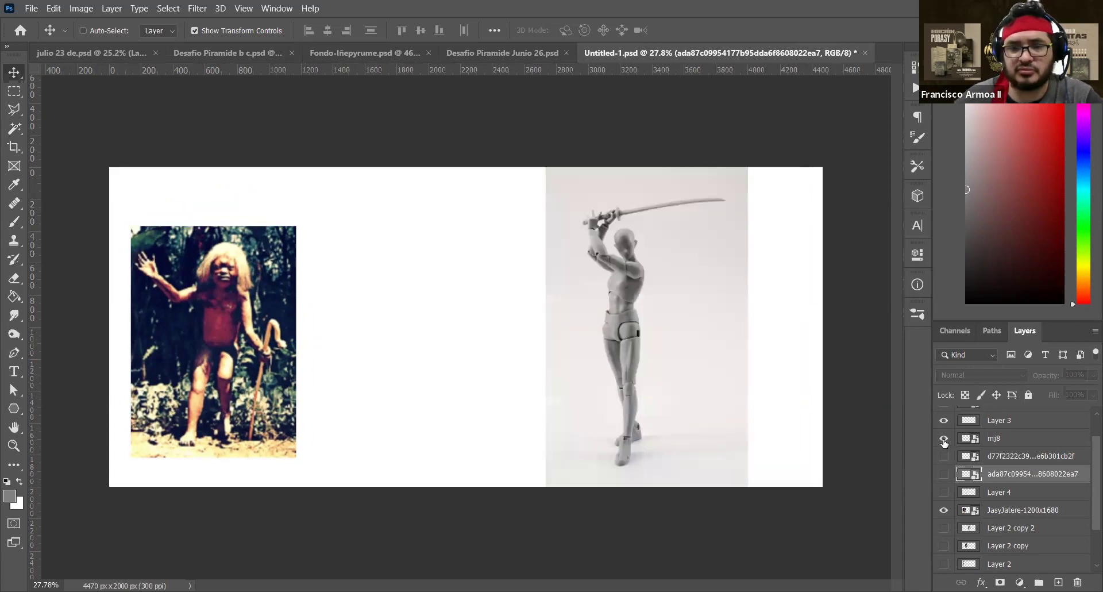
{"action": "left_click", "coordinate": [994, 440]}
{"action": "left_click", "coordinate": [944, 440]}
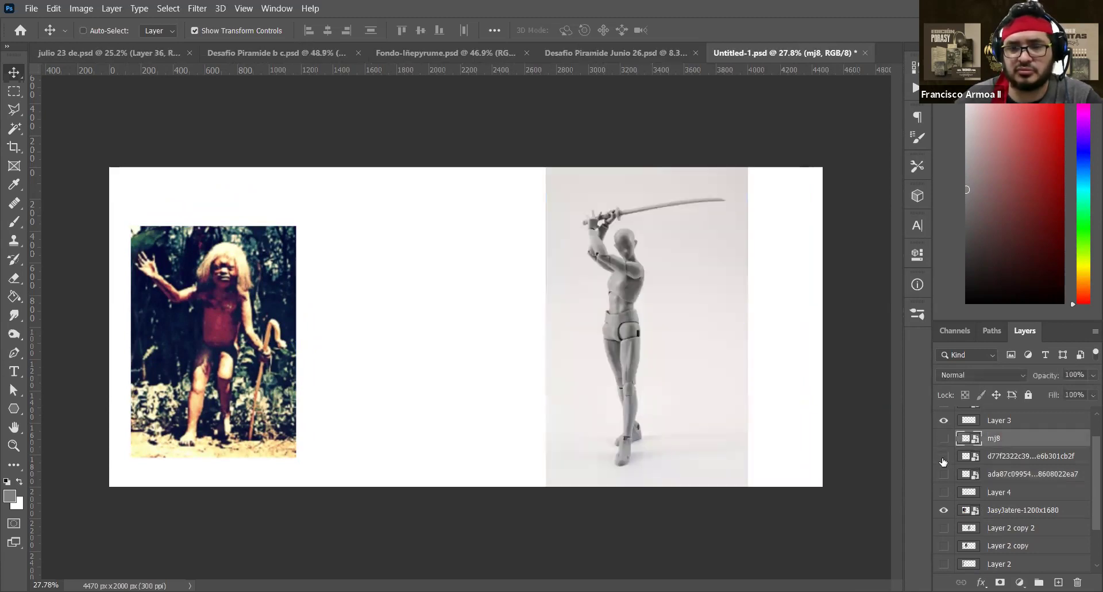
{"action": "left_click", "coordinate": [943, 473]}
{"action": "left_click", "coordinate": [992, 473]}
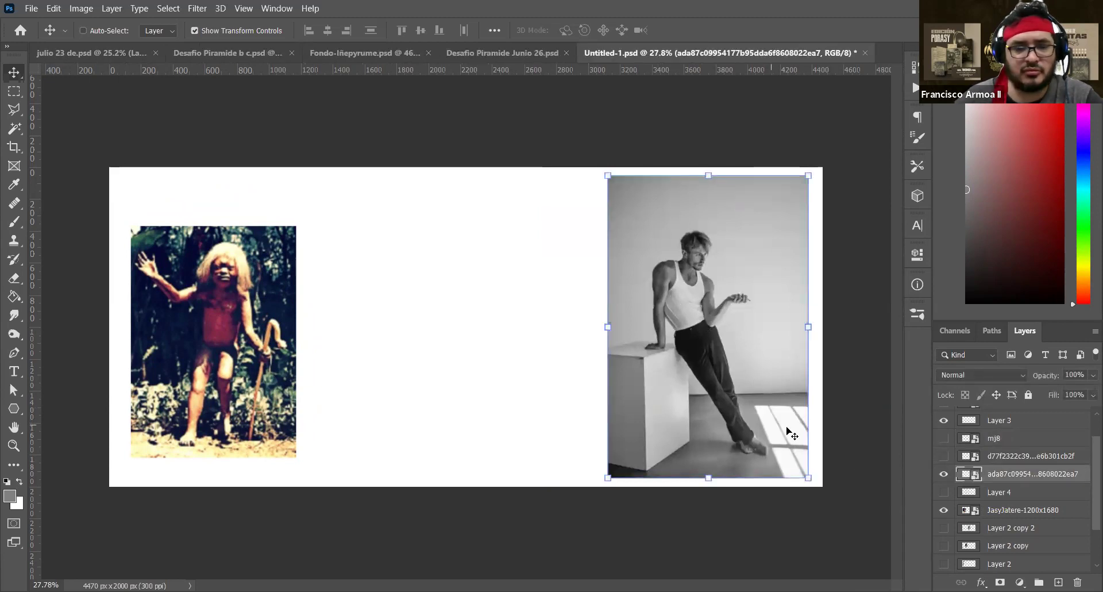
{"action": "left_click", "coordinate": [944, 492]}
{"action": "left_click", "coordinate": [943, 492]}
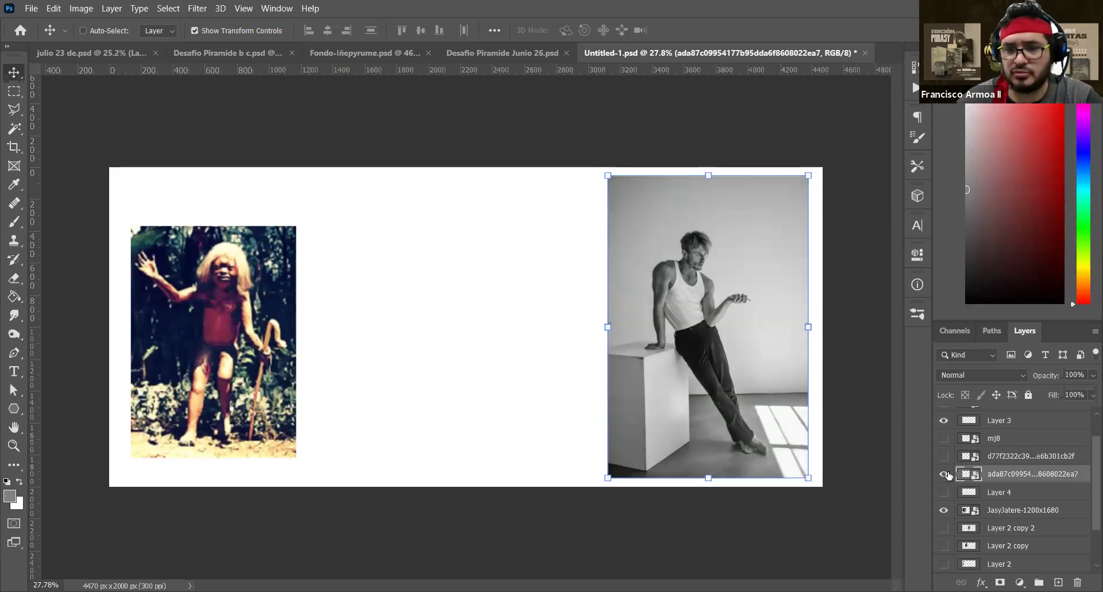
Save the document with the leaning man picture selected and purge all clipboard and history data
{"action": "left_click", "coordinate": [219, 316], "text": "ctrl"}
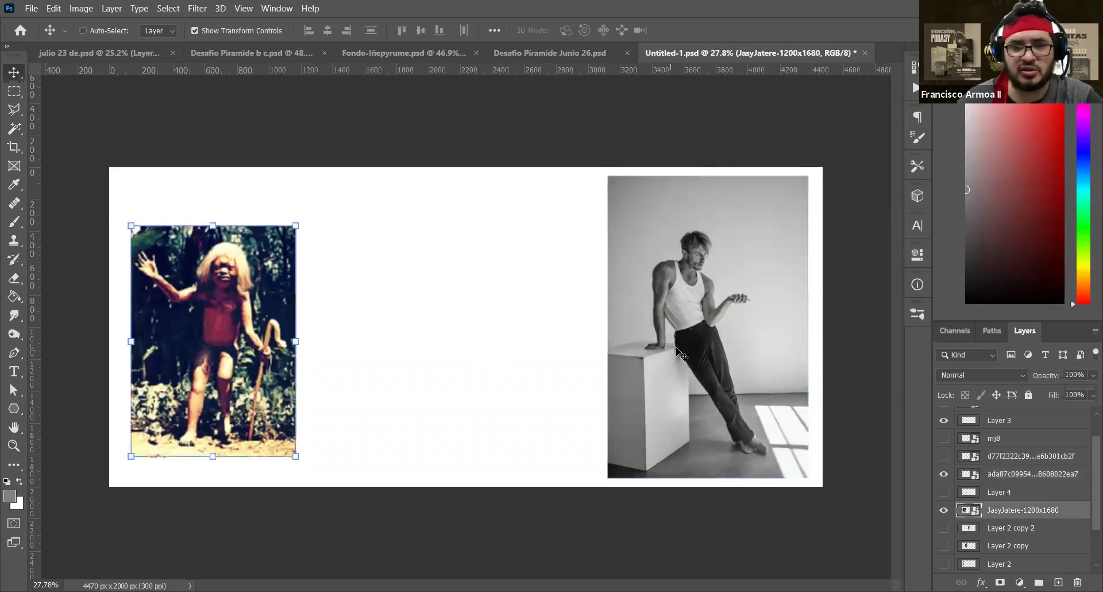
{"action": "left_click", "coordinate": [697, 370], "text": "ctrl"}
{"action": "scroll", "coordinate": [456, 335], "scroll_direction": "up", "scroll_amount": 3}
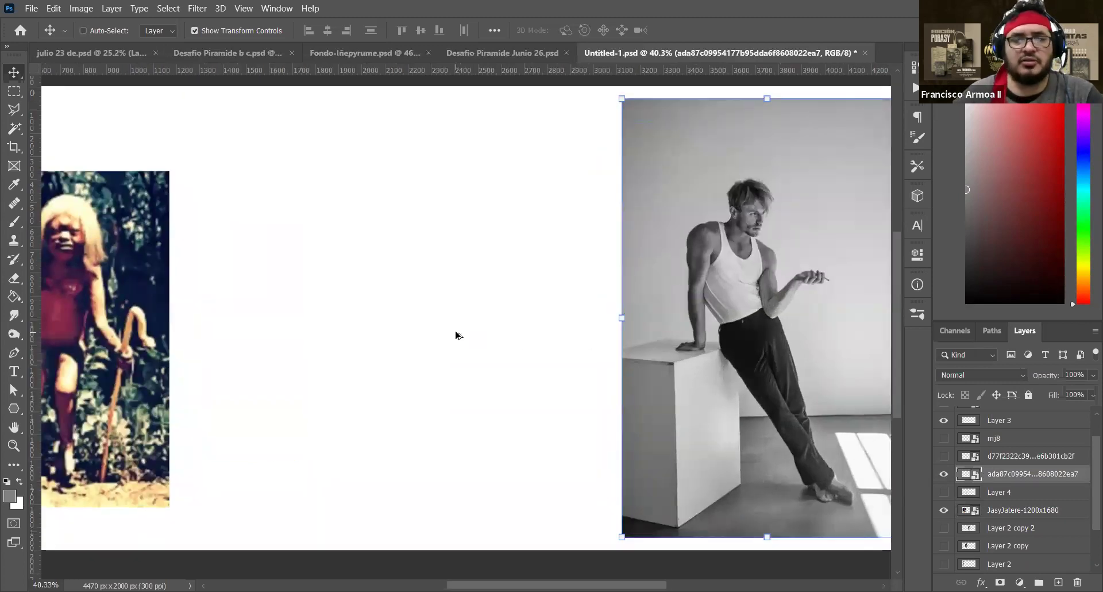
{"action": "scroll", "coordinate": [456, 334], "scroll_direction": "down", "scroll_amount": 1}
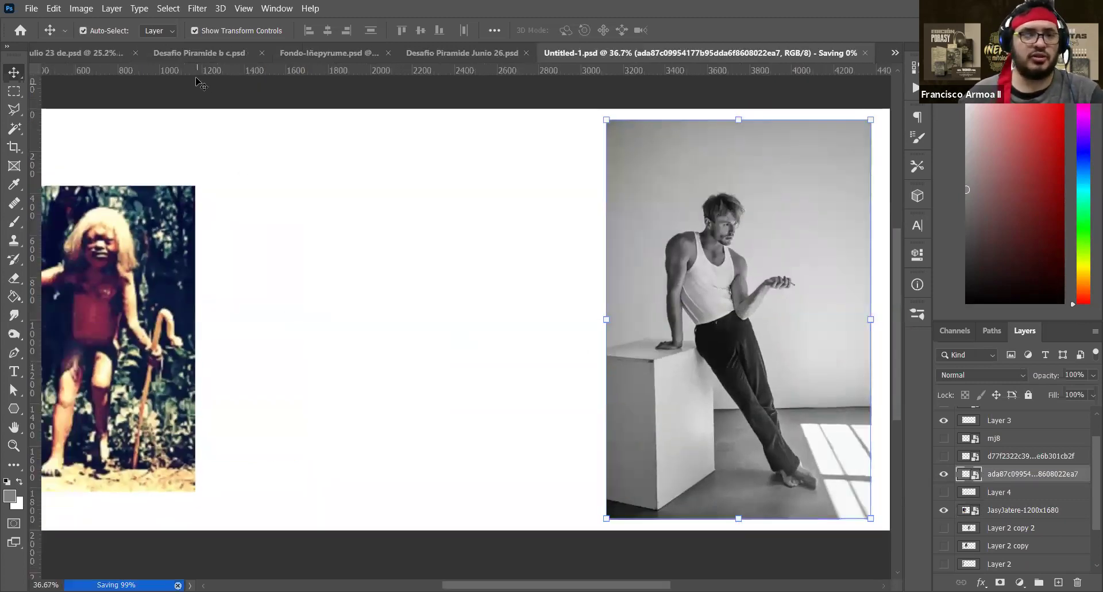
{"action": "left_click", "coordinate": [54, 8]}
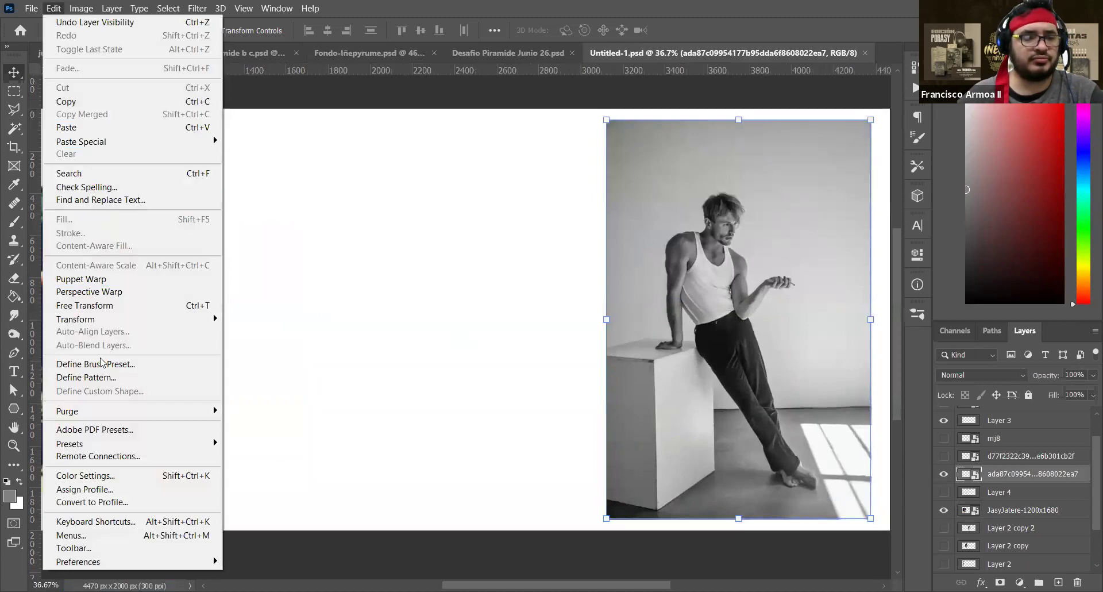
{"action": "mouse_move", "coordinate": [129, 411]}
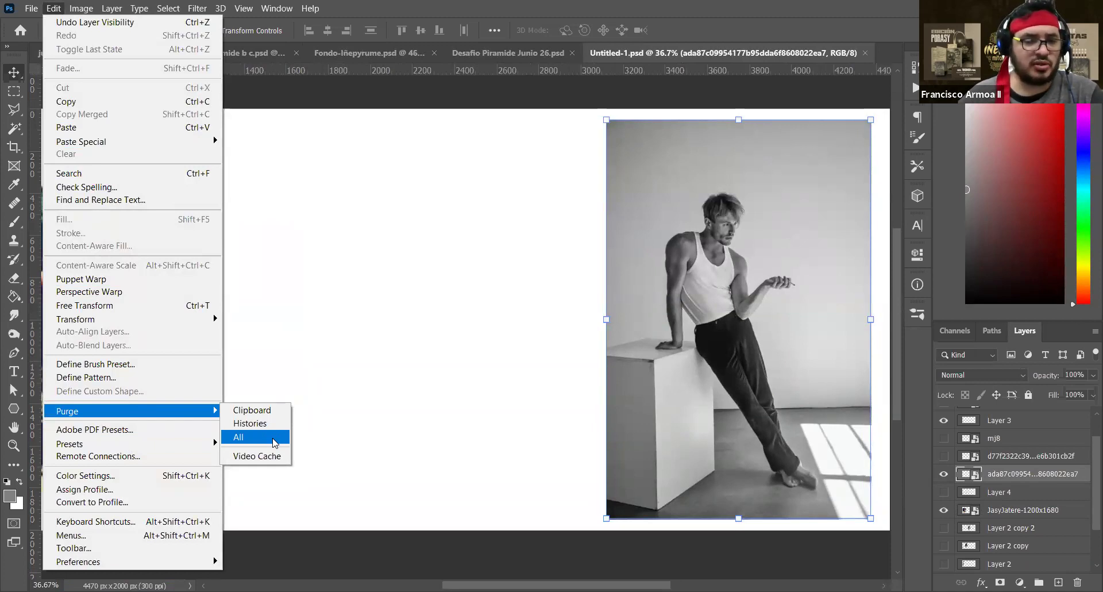
{"action": "left_click", "coordinate": [254, 440]}
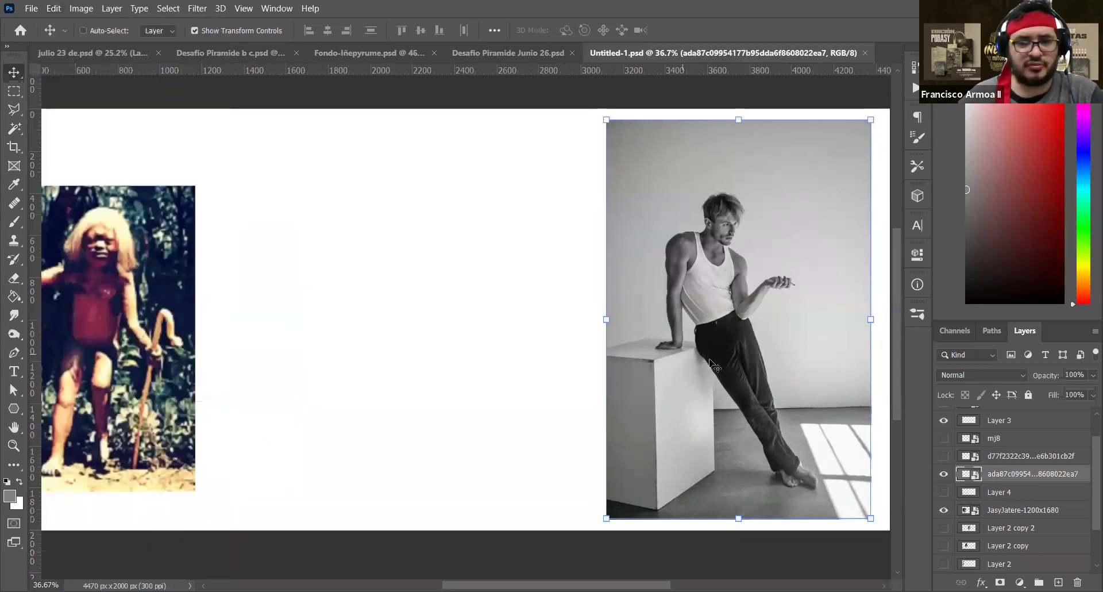
Add a new layer above the leaning man and sample a dark navy brush colour from the Jasy Jatere picture
{"action": "left_click", "coordinate": [1058, 582]}
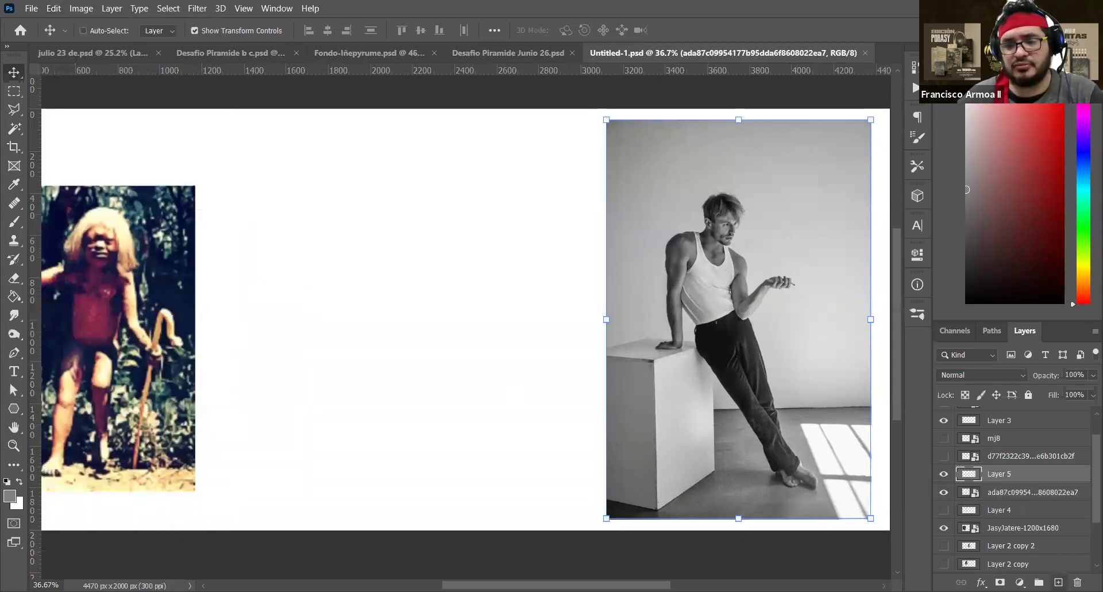
{"action": "key", "text": "b"}
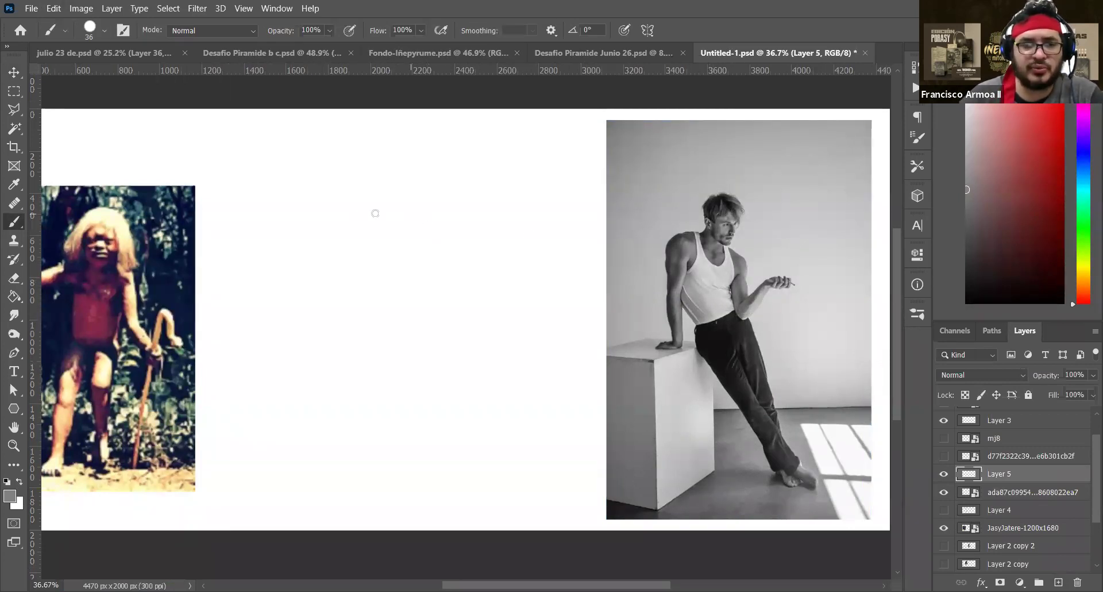
{"action": "left_click", "coordinate": [182, 270], "text": "alt"}
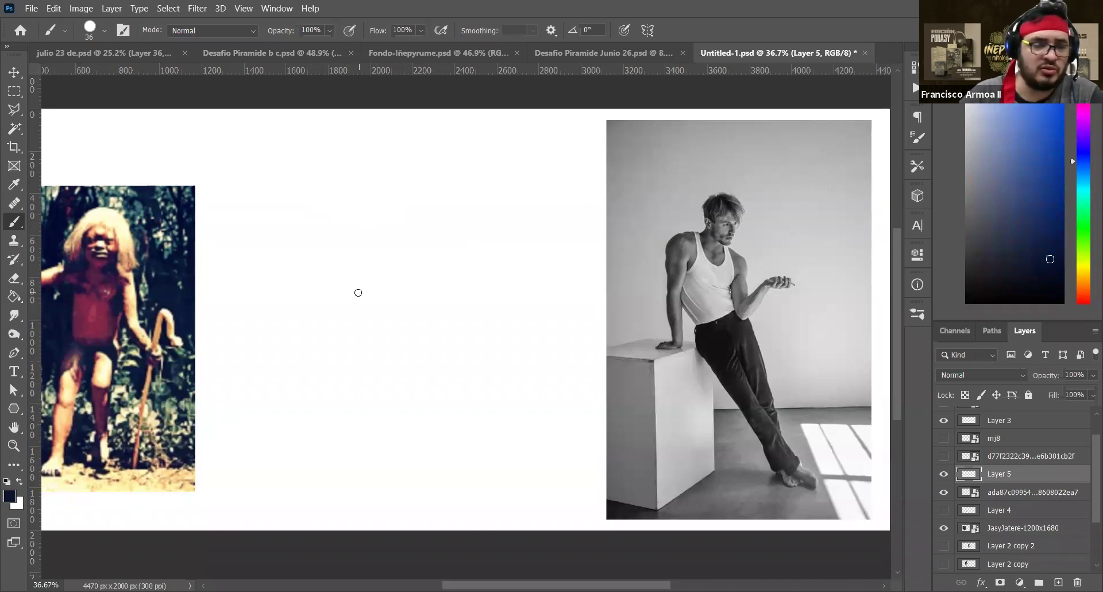
Paint an arched shoulder line crossed by a long vertical neck and spine line in the empty area between the two pictures
{"action": "left_click_drag", "start_coordinate": [296, 217], "coordinate": [448, 207]}
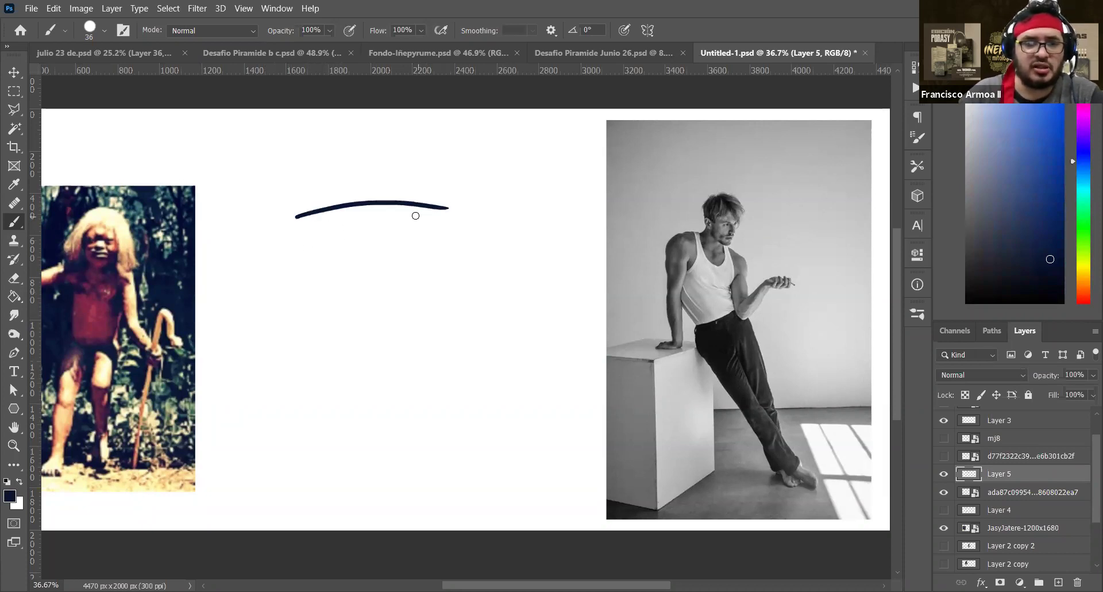
{"action": "left_click", "coordinate": [370, 189]}
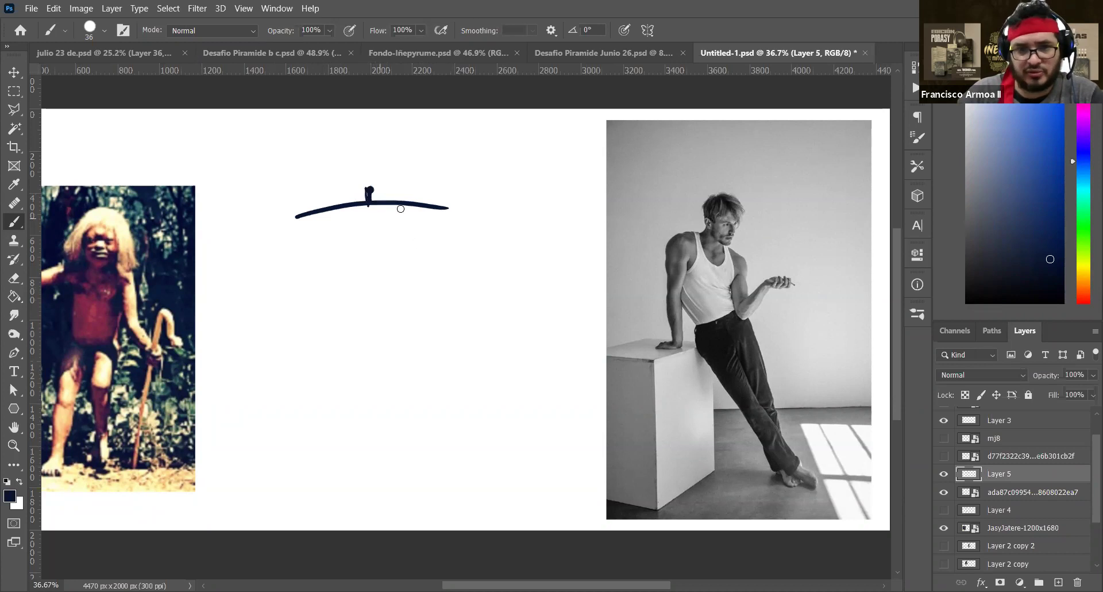
{"action": "left_click", "coordinate": [370, 188]}
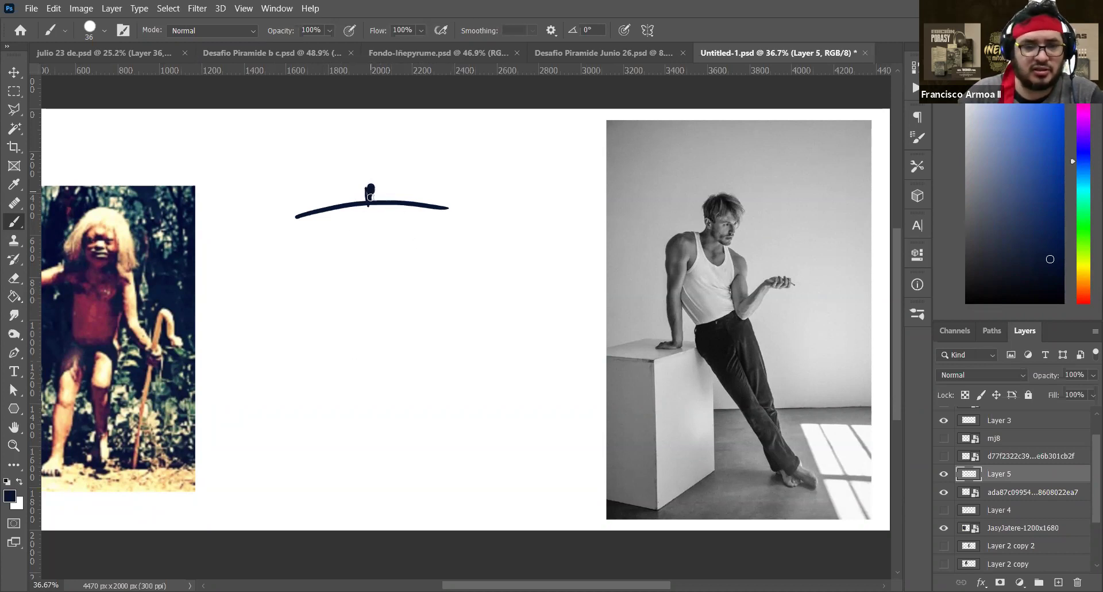
{"action": "mouse_move", "coordinate": [370, 189]}
{"action": "left_mouse_down"}
{"action": "mouse_move", "coordinate": [371, 220]}
{"action": "mouse_move", "coordinate": [369, 207]}
{"action": "left_mouse_up"}
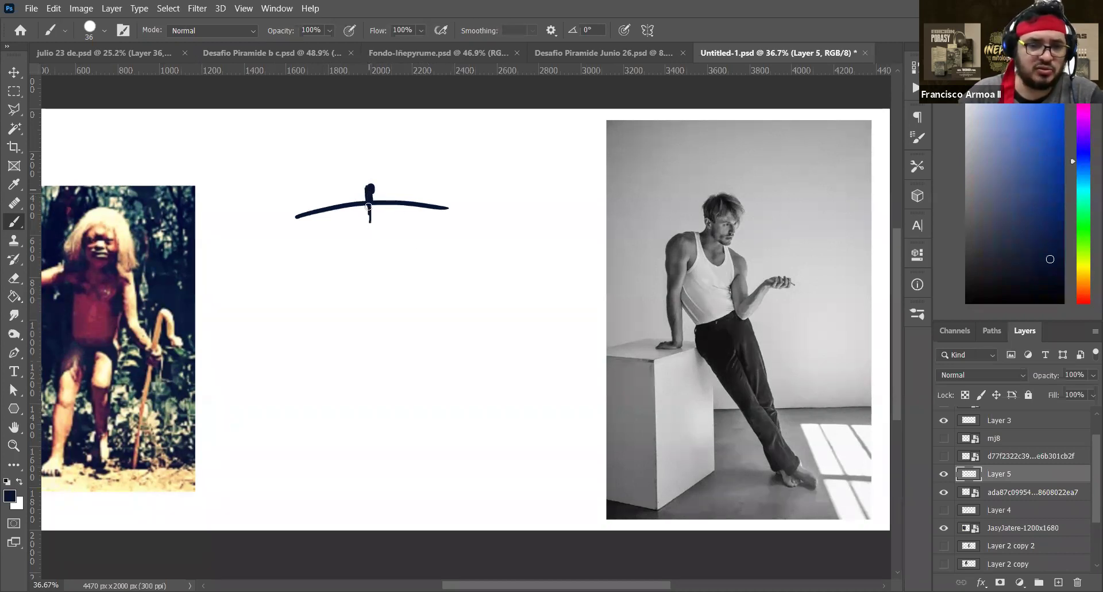
{"action": "key", "text": "v"}
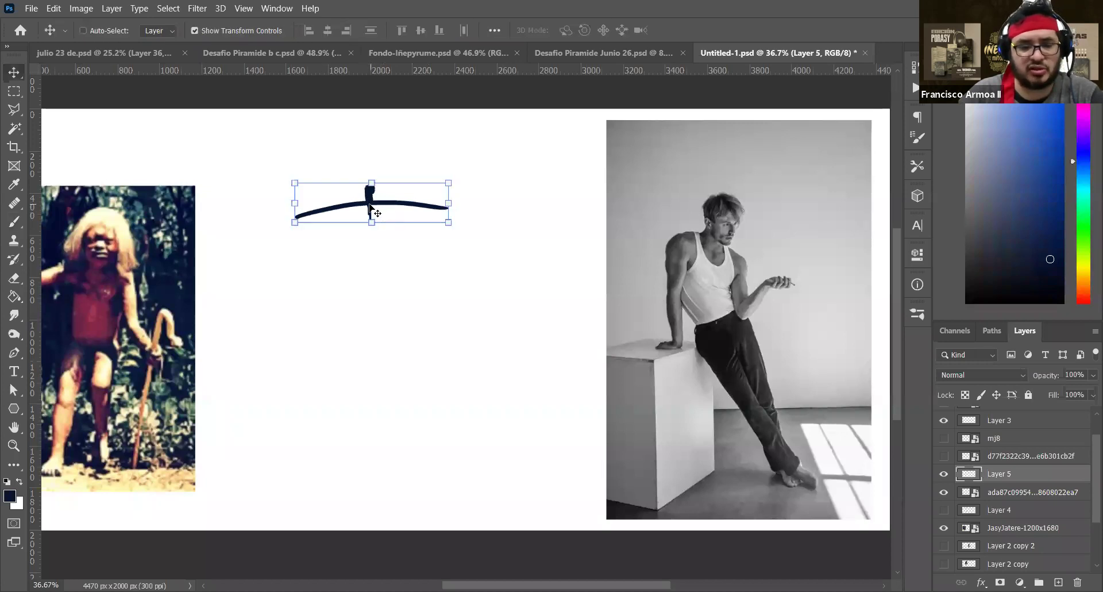
{"action": "key", "text": "b"}
{"action": "mouse_move", "coordinate": [370, 184]}
{"action": "left_mouse_down"}
{"action": "mouse_move", "coordinate": [375, 314]}
{"action": "mouse_move", "coordinate": [376, 173]}
{"action": "mouse_move", "coordinate": [370, 499]}
{"action": "left_mouse_up"}
{"action": "mouse_move", "coordinate": [333, 204]}
{"action": "left_mouse_down"}
{"action": "mouse_move", "coordinate": [417, 201]}
{"action": "mouse_move", "coordinate": [456, 214]}
{"action": "left_mouse_up"}
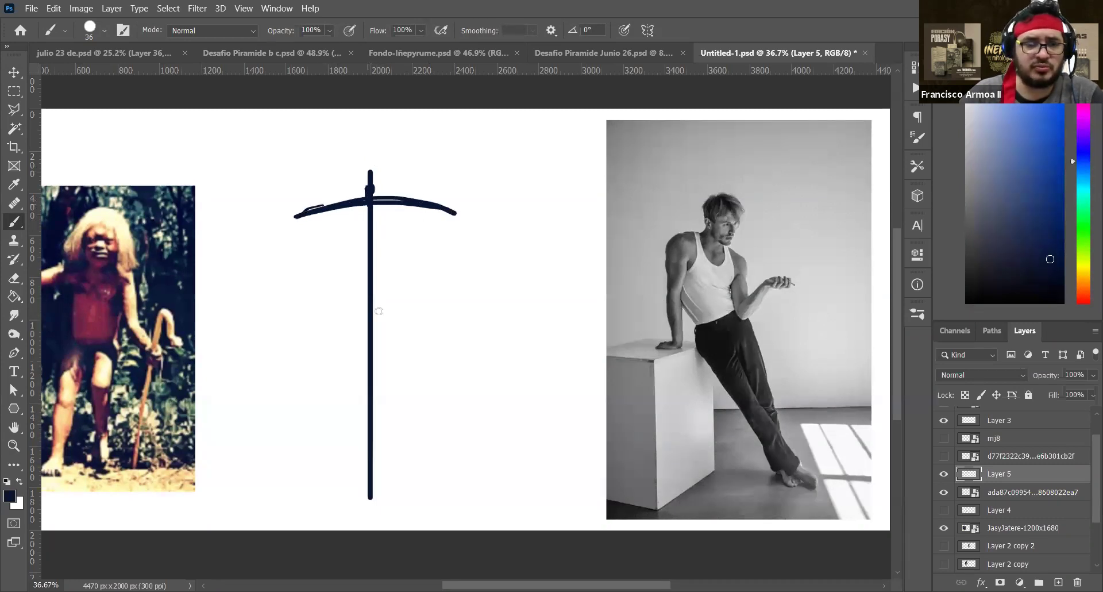
Paint the stick figure's pelvis and two long straight leg lines, and erase the spine line below the pelvis
{"action": "mouse_move", "coordinate": [352, 264]}
{"action": "left_mouse_down"}
{"action": "mouse_move", "coordinate": [405, 267]}
{"action": "mouse_move", "coordinate": [333, 264]}
{"action": "mouse_move", "coordinate": [393, 267]}
{"action": "mouse_move", "coordinate": [332, 270]}
{"action": "mouse_move", "coordinate": [366, 289]}
{"action": "mouse_move", "coordinate": [406, 266]}
{"action": "left_mouse_up"}
{"action": "mouse_move", "coordinate": [332, 268]}
{"action": "left_mouse_down"}
{"action": "mouse_move", "coordinate": [355, 490]}
{"action": "mouse_move", "coordinate": [332, 490]}
{"action": "left_mouse_up"}
{"action": "mouse_move", "coordinate": [405, 268]}
{"action": "left_mouse_down"}
{"action": "mouse_move", "coordinate": [417, 484]}
{"action": "mouse_move", "coordinate": [405, 504]}
{"action": "left_mouse_up"}
{"action": "key", "text": "e"}
{"action": "mouse_move", "coordinate": [364, 294]}
{"action": "left_mouse_down"}
{"action": "mouse_move", "coordinate": [377, 296]}
{"action": "mouse_move", "coordinate": [339, 315]}
{"action": "mouse_move", "coordinate": [379, 452]}
{"action": "mouse_move", "coordinate": [366, 452]}
{"action": "mouse_move", "coordinate": [385, 340]}
{"action": "mouse_move", "coordinate": [365, 295]}
{"action": "left_mouse_up"}
{"action": "key", "text": "b"}
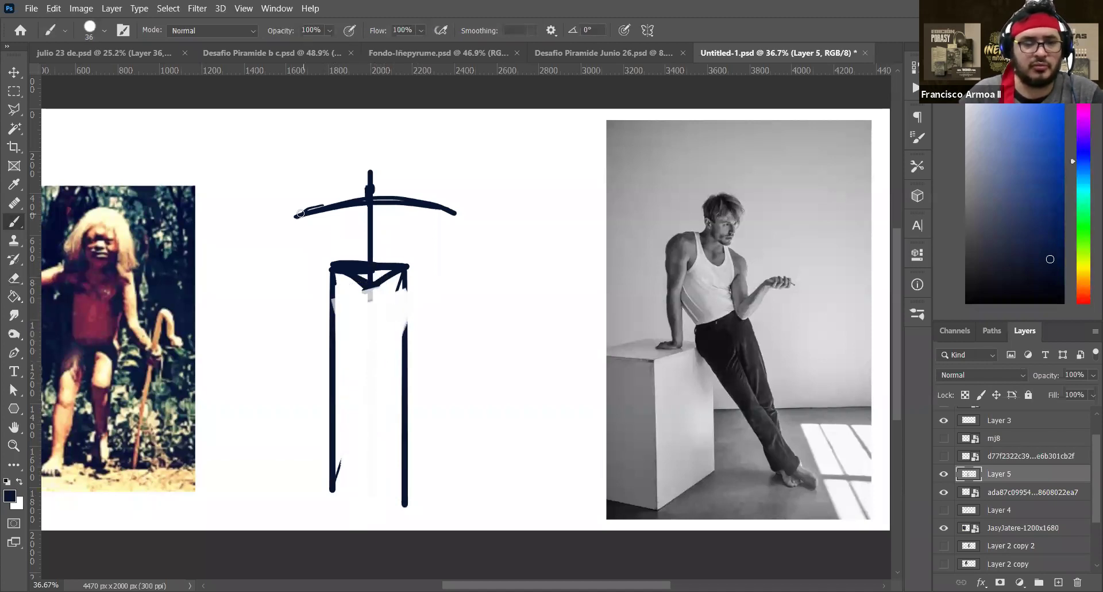
Paint both arms hanging from the shoulders with round shoulder and elbow joints, and thicken the upper part of the right leg line
{"action": "left_click_drag", "start_coordinate": [300, 216], "coordinate": [299, 334]}
{"action": "left_click_drag", "start_coordinate": [455, 209], "coordinate": [464, 365]}
{"action": "left_click_drag", "start_coordinate": [459, 329], "coordinate": [467, 412]}
{"action": "left_click_drag", "start_coordinate": [293, 328], "coordinate": [290, 330]}
{"action": "left_click_drag", "start_coordinate": [292, 421], "coordinate": [290, 334]}
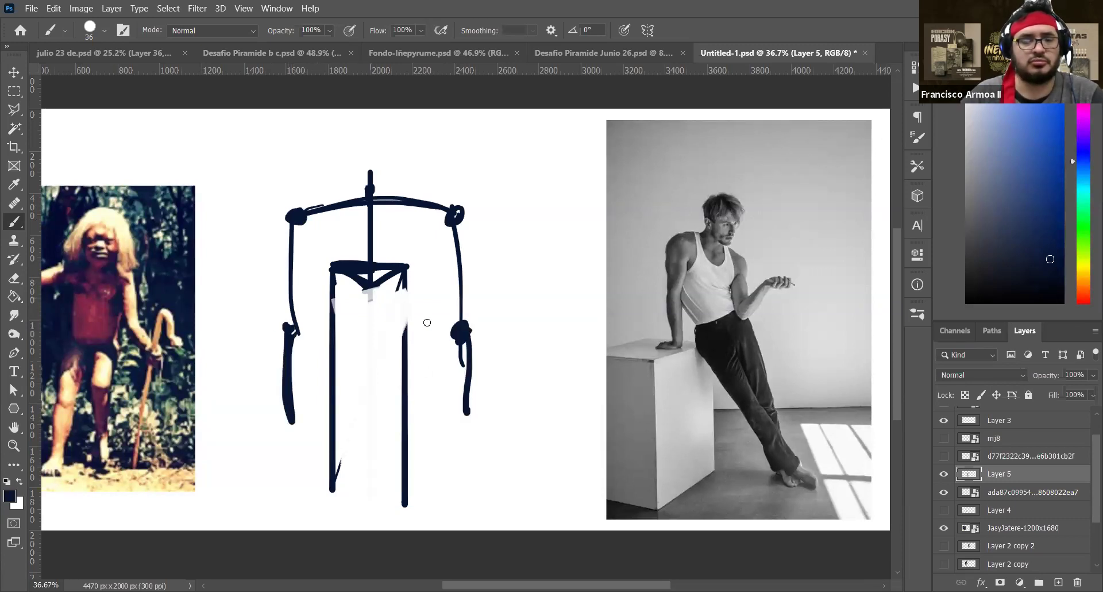
{"action": "mouse_move", "coordinate": [460, 333]}
{"action": "left_mouse_down"}
{"action": "mouse_move", "coordinate": [462, 407]}
{"action": "mouse_move", "coordinate": [462, 342]}
{"action": "left_mouse_up"}
{"action": "left_click_drag", "start_coordinate": [400, 276], "coordinate": [402, 362]}
Paint a round head above the neck and move the stick figure right, toward the leaning man picture
{"action": "mouse_move", "coordinate": [369, 190]}
{"action": "left_mouse_down"}
{"action": "mouse_move", "coordinate": [362, 150]}
{"action": "mouse_move", "coordinate": [355, 169]}
{"action": "mouse_move", "coordinate": [368, 164]}
{"action": "left_mouse_up"}
{"action": "key", "text": "v"}
{"action": "left_click_drag", "start_coordinate": [381, 222], "coordinate": [441, 222]}
Build up the figure's left elbow joint and paint blocky hands at the ends of both forearms
{"action": "left_click_drag", "start_coordinate": [358, 328], "coordinate": [350, 317]}
{"action": "left_click_drag", "start_coordinate": [361, 418], "coordinate": [359, 425]}
{"action": "left_click_drag", "start_coordinate": [503, 405], "coordinate": [522, 419]}
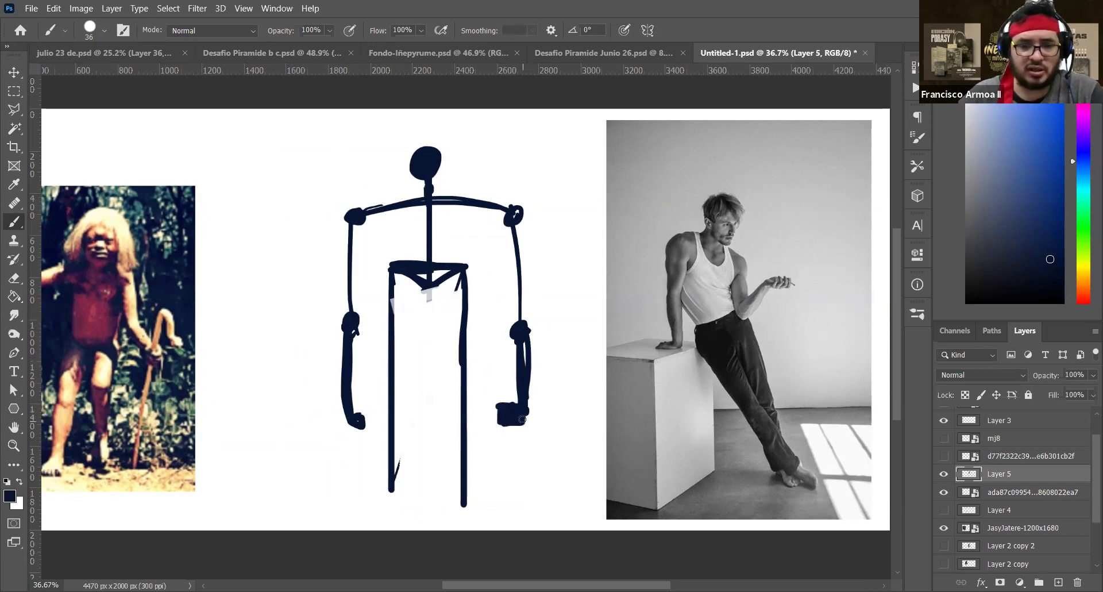
{"action": "left_click_drag", "start_coordinate": [349, 412], "coordinate": [363, 423]}
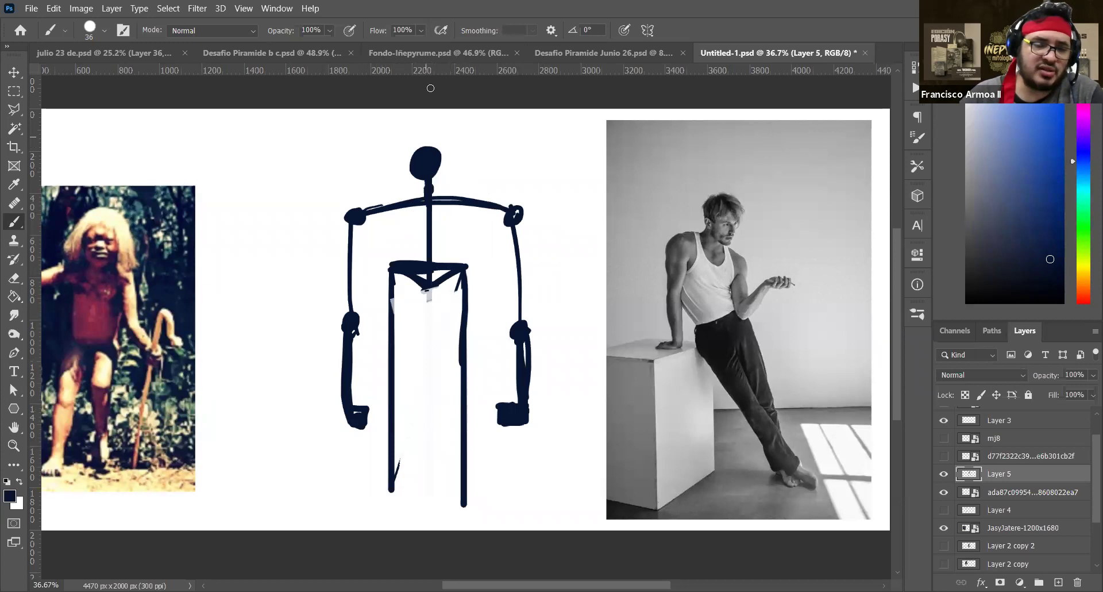
Move the figure left and slightly up, and thicken its right upper arm into a solid shape
{"action": "key", "text": "v"}
{"action": "left_click_drag", "start_coordinate": [481, 265], "coordinate": [445, 257]}
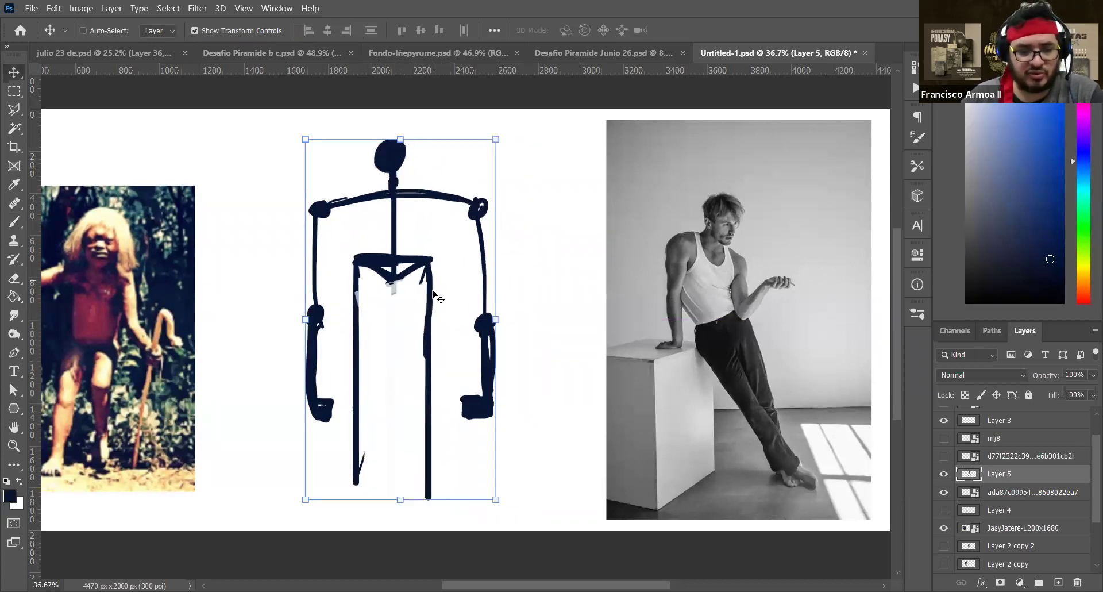
{"action": "key", "text": "b"}
{"action": "mouse_move", "coordinate": [473, 214]}
{"action": "left_mouse_down"}
{"action": "mouse_move", "coordinate": [482, 313]}
{"action": "mouse_move", "coordinate": [478, 206]}
{"action": "mouse_move", "coordinate": [488, 313]}
{"action": "mouse_move", "coordinate": [486, 276]}
{"action": "left_mouse_up"}
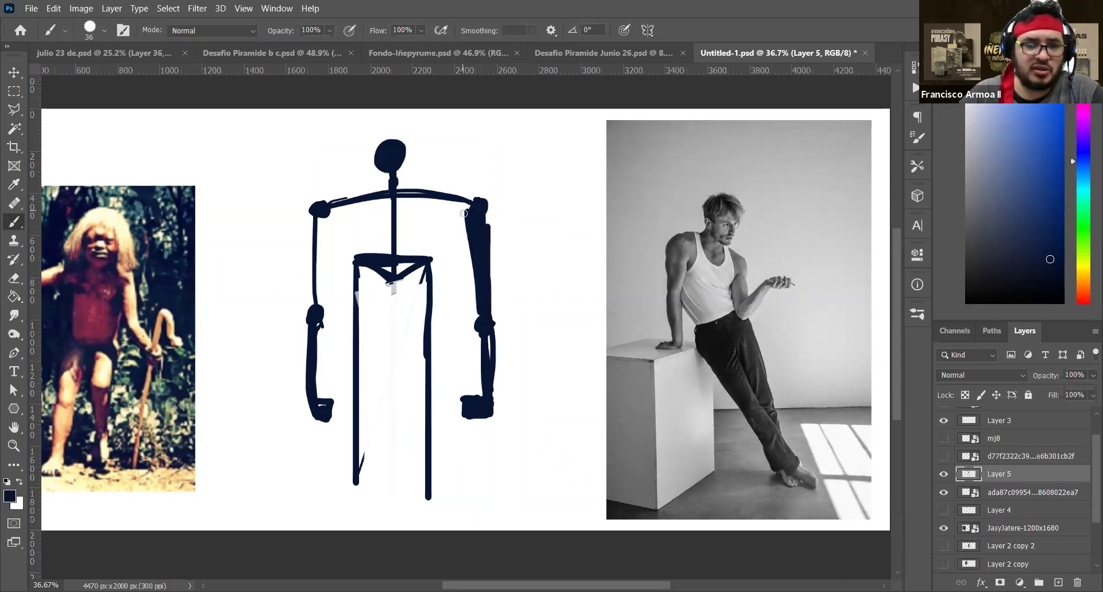
{"action": "mouse_move", "coordinate": [464, 212]}
{"action": "left_mouse_down"}
{"action": "mouse_move", "coordinate": [428, 261]}
{"action": "mouse_move", "coordinate": [454, 227]}
{"action": "left_mouse_up"}
Fill the torso solid and thicken the other upper arm and both legs with a size 67 brush, adding knee joints and feet
{"action": "mouse_move", "coordinate": [361, 252]}
{"action": "left_mouse_down"}
{"action": "mouse_move", "coordinate": [330, 211]}
{"action": "mouse_move", "coordinate": [352, 241]}
{"action": "mouse_move", "coordinate": [405, 209]}
{"action": "mouse_move", "coordinate": [468, 207]}
{"action": "mouse_move", "coordinate": [400, 256]}
{"action": "mouse_move", "coordinate": [371, 232]}
{"action": "mouse_move", "coordinate": [351, 244]}
{"action": "mouse_move", "coordinate": [329, 208]}
{"action": "mouse_move", "coordinate": [421, 197]}
{"action": "mouse_move", "coordinate": [470, 207]}
{"action": "mouse_move", "coordinate": [454, 201]}
{"action": "left_mouse_up"}
{"action": "right_click", "coordinate": [377, 201], "text": "alt"}
{"action": "mouse_move", "coordinate": [311, 208]}
{"action": "left_mouse_down"}
{"action": "mouse_move", "coordinate": [317, 318]}
{"action": "mouse_move", "coordinate": [366, 265]}
{"action": "mouse_move", "coordinate": [408, 274]}
{"action": "mouse_move", "coordinate": [359, 287]}
{"action": "mouse_move", "coordinate": [364, 404]}
{"action": "mouse_move", "coordinate": [358, 374]}
{"action": "mouse_move", "coordinate": [375, 415]}
{"action": "mouse_move", "coordinate": [361, 391]}
{"action": "mouse_move", "coordinate": [357, 479]}
{"action": "left_mouse_up"}
{"action": "mouse_move", "coordinate": [425, 311]}
{"action": "left_mouse_down"}
{"action": "mouse_move", "coordinate": [418, 271]}
{"action": "mouse_move", "coordinate": [431, 488]}
{"action": "mouse_move", "coordinate": [428, 381]}
{"action": "left_mouse_up"}
{"action": "mouse_move", "coordinate": [390, 163]}
{"action": "left_mouse_down"}
{"action": "mouse_move", "coordinate": [392, 198]}
{"action": "mouse_move", "coordinate": [401, 151]}
{"action": "mouse_move", "coordinate": [381, 151]}
{"action": "left_mouse_up"}
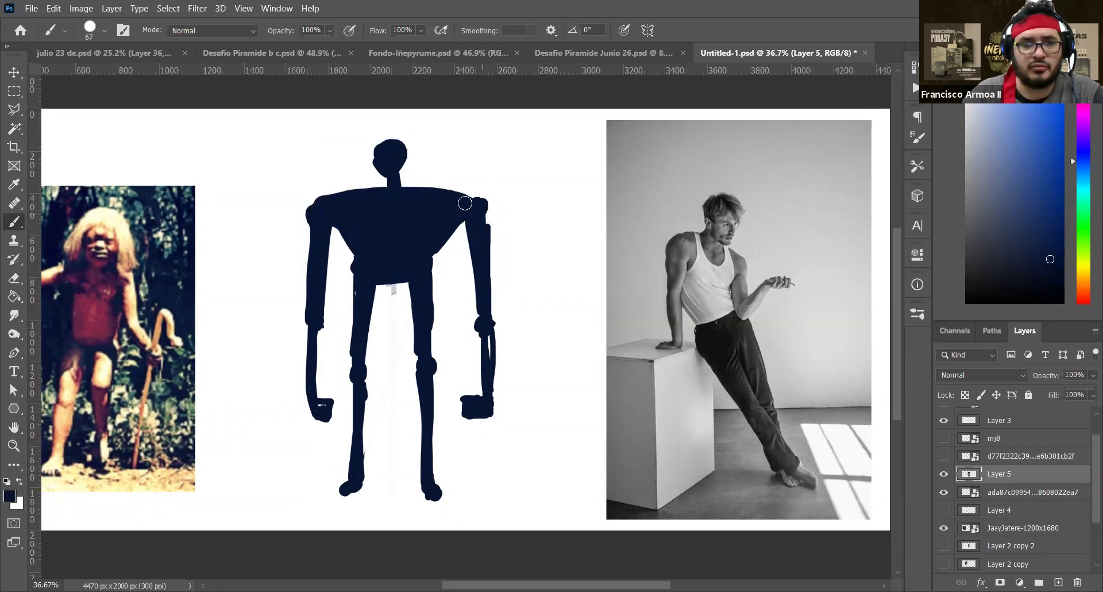
{"action": "key", "text": "v"}
{"action": "key", "text": "b"}
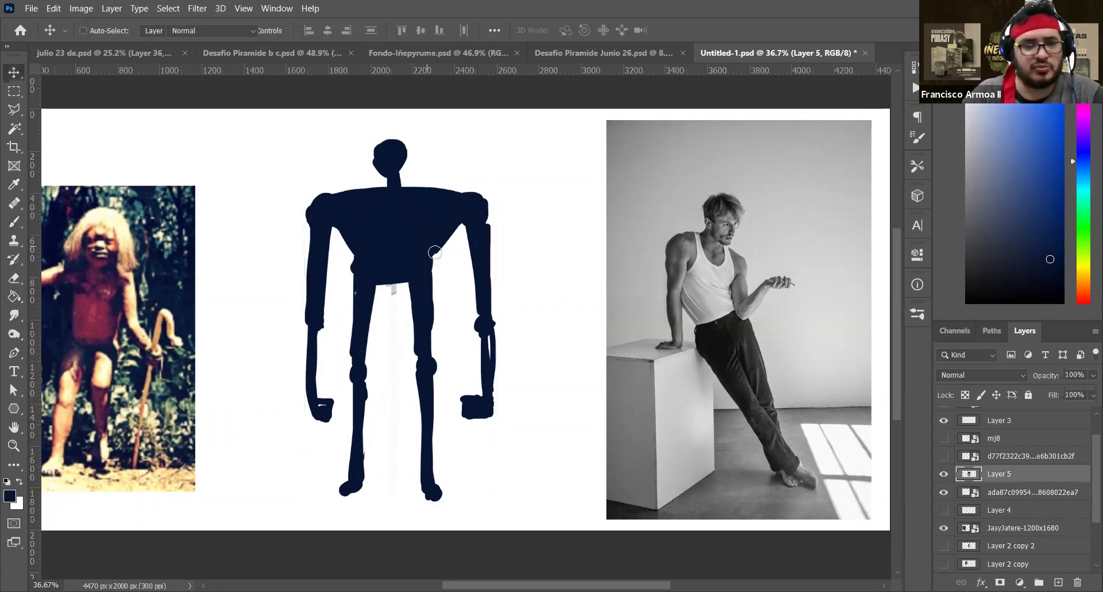
{"action": "key", "text": "v"}
{"action": "key", "text": "b"}
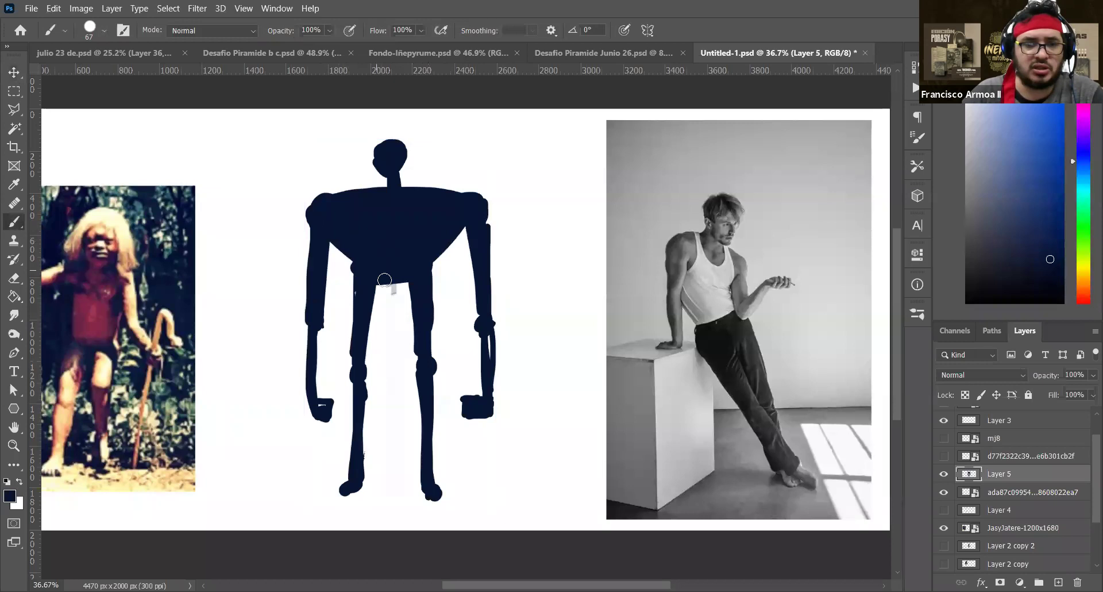
Save the document and move the painted figure left and slightly down, closer to the Jasy Jatere picture
{"action": "key", "text": "v"}
{"action": "key", "text": "ctrl+s"}
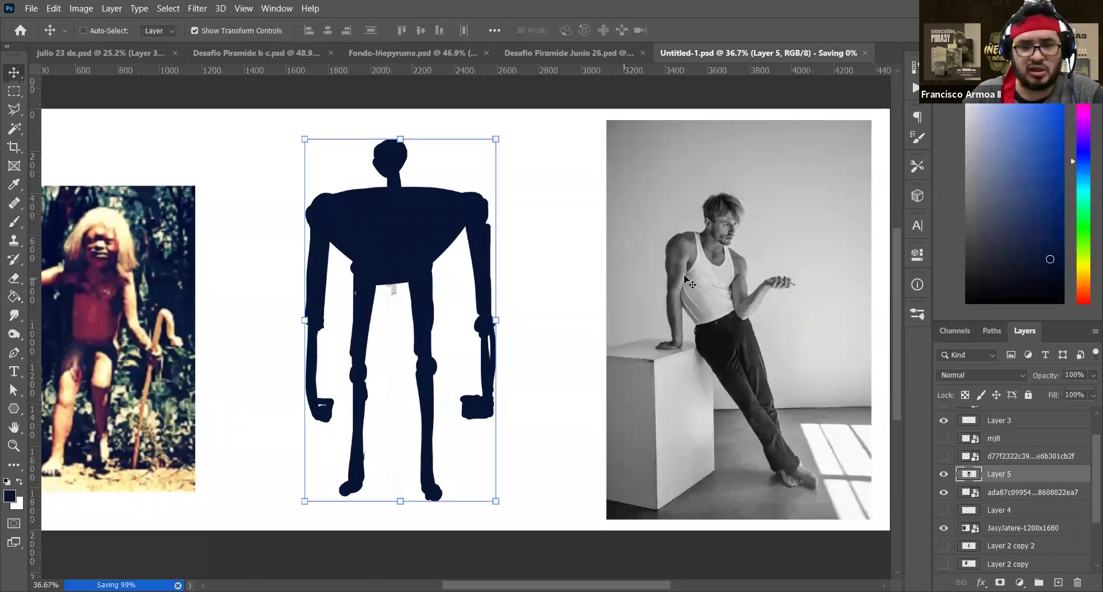
{"action": "left_click_drag", "start_coordinate": [435, 223], "coordinate": [390, 241]}
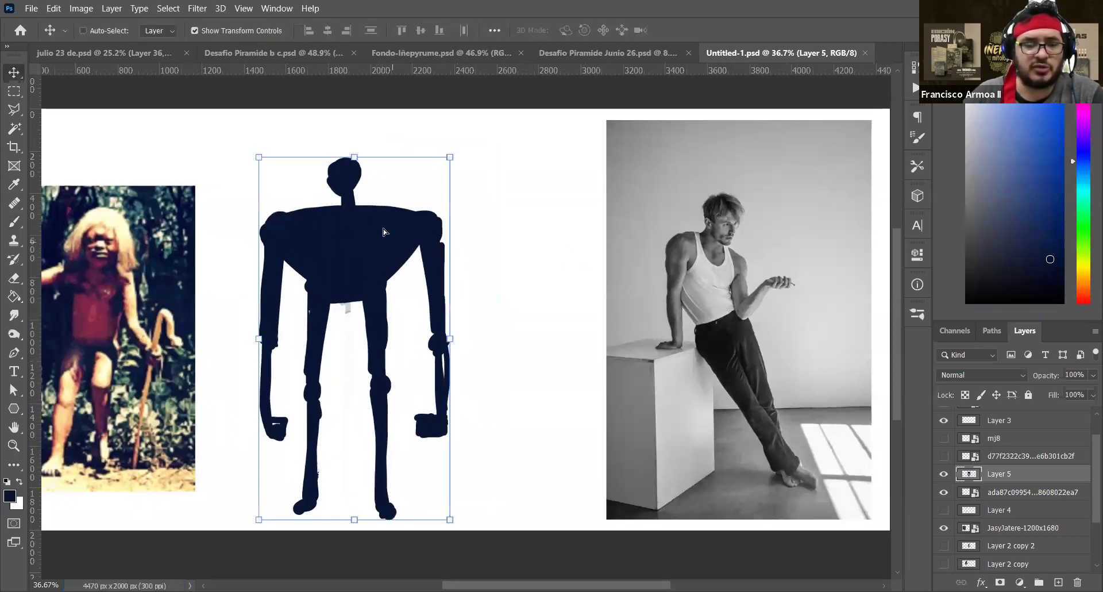
Place the Jasy Jatere picture behind the pose photo, move the painted figure far left, and shift the pose photo slightly right
{"action": "left_click", "coordinate": [128, 275], "text": "ctrl"}
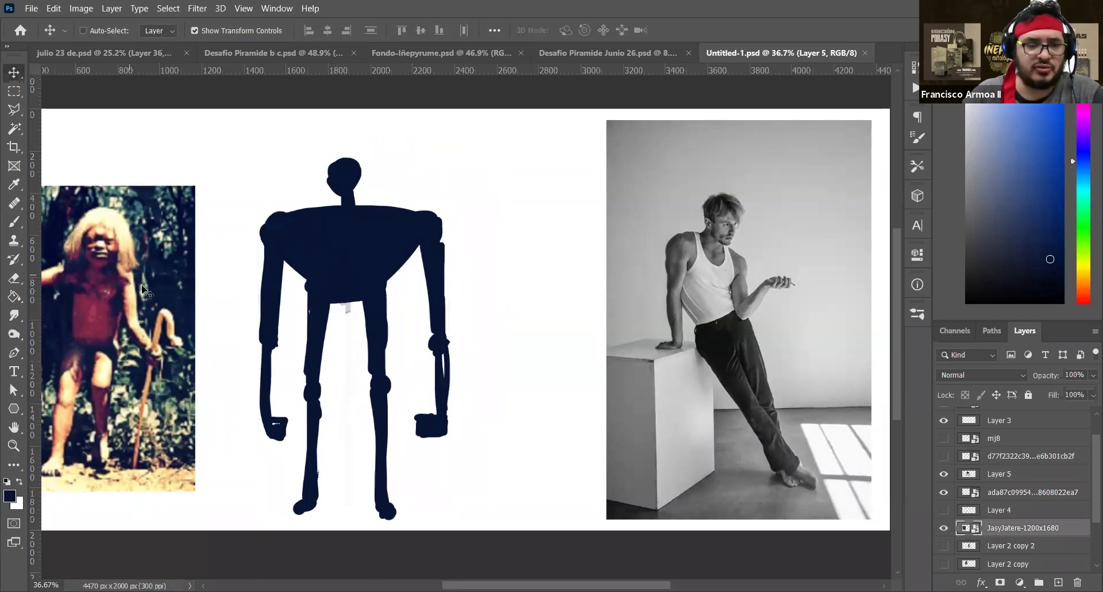
{"action": "left_click_drag", "start_coordinate": [116, 292], "coordinate": [747, 229]}
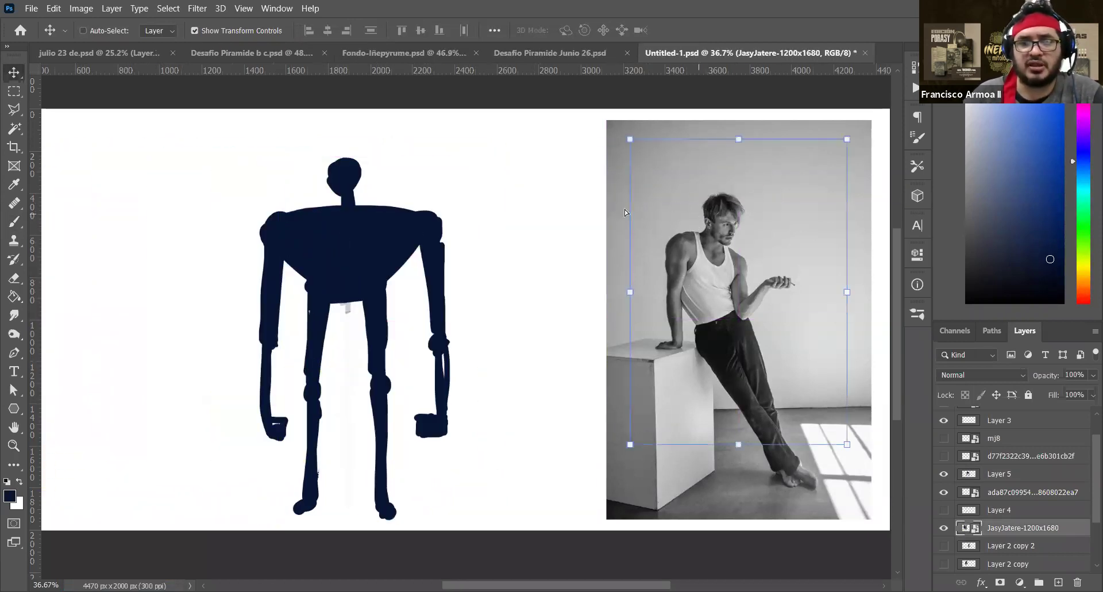
{"action": "left_click", "coordinate": [369, 278], "text": "ctrl"}
{"action": "left_click_drag", "start_coordinate": [323, 245], "coordinate": [175, 245]}
{"action": "left_click_drag", "start_coordinate": [657, 270], "coordinate": [669, 258]}
{"action": "left_click_drag", "start_coordinate": [285, 230], "coordinate": [239, 230]}
{"action": "left_click_drag", "start_coordinate": [624, 405], "coordinate": [646, 406]}
On a new layer, draw the slanted spine line over the posed man with a size 32 brush and repeat it in the empty space
{"action": "key", "text": "b"}
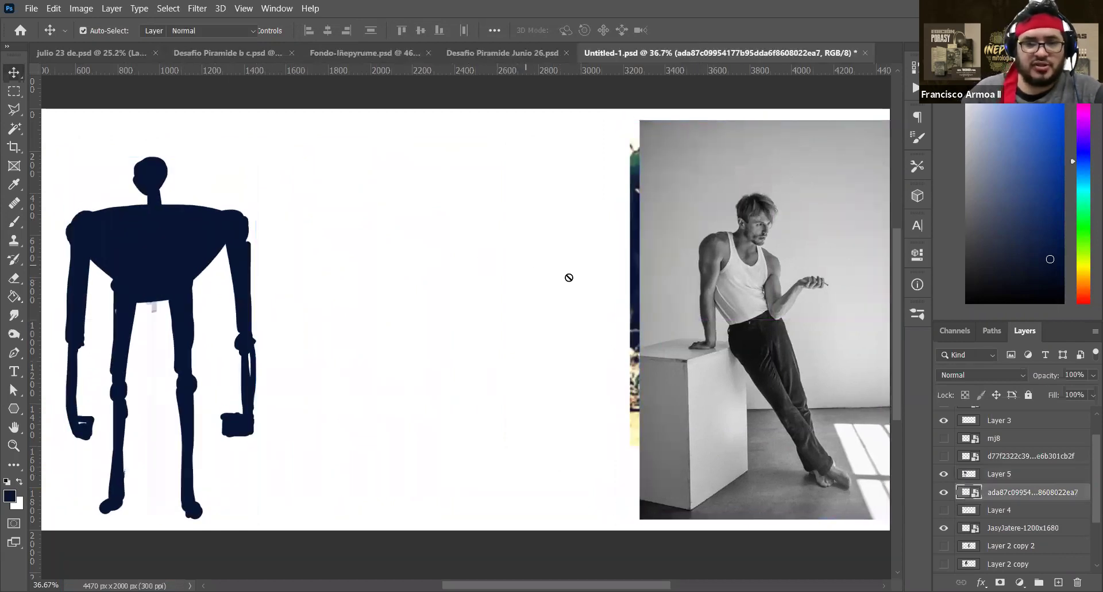
{"action": "left_click", "coordinate": [1058, 582]}
{"action": "left_click_drag", "start_coordinate": [463, 239], "coordinate": [457, 244]}
{"action": "right_click", "coordinate": [471, 232], "text": "alt"}
{"action": "right_click", "coordinate": [476, 239], "text": "alt"}
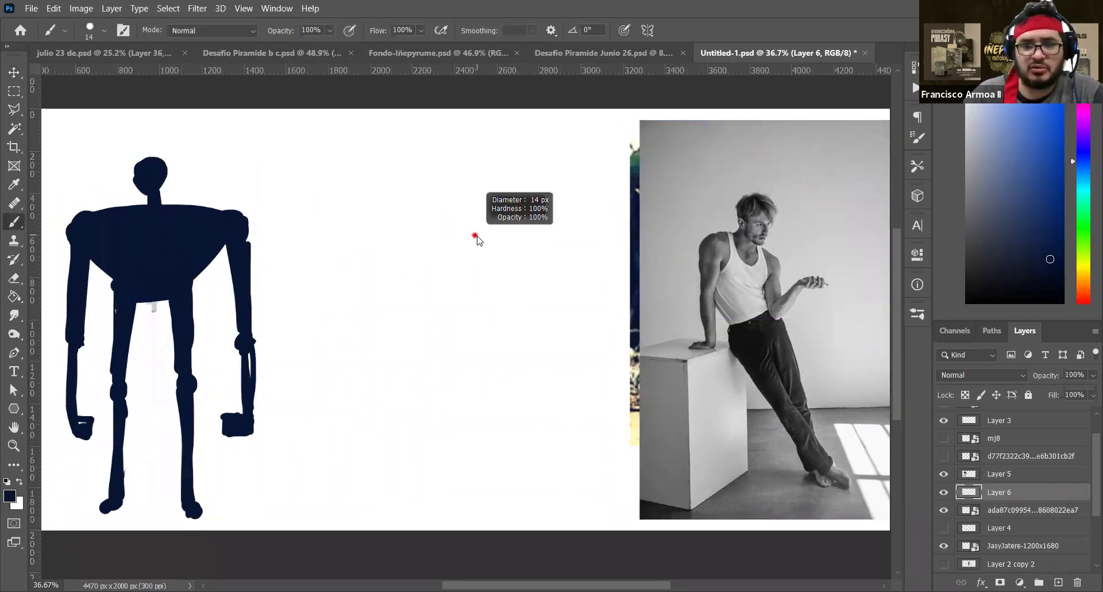
{"action": "left_click_drag", "start_coordinate": [730, 217], "coordinate": [764, 339]}
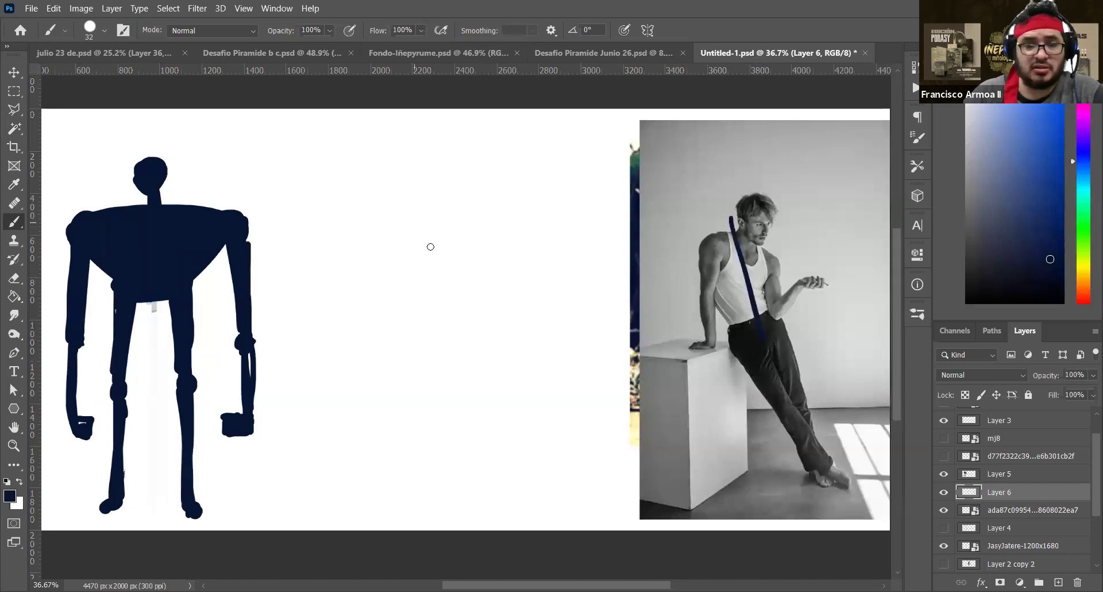
{"action": "left_click_drag", "start_coordinate": [430, 201], "coordinate": [471, 346]}
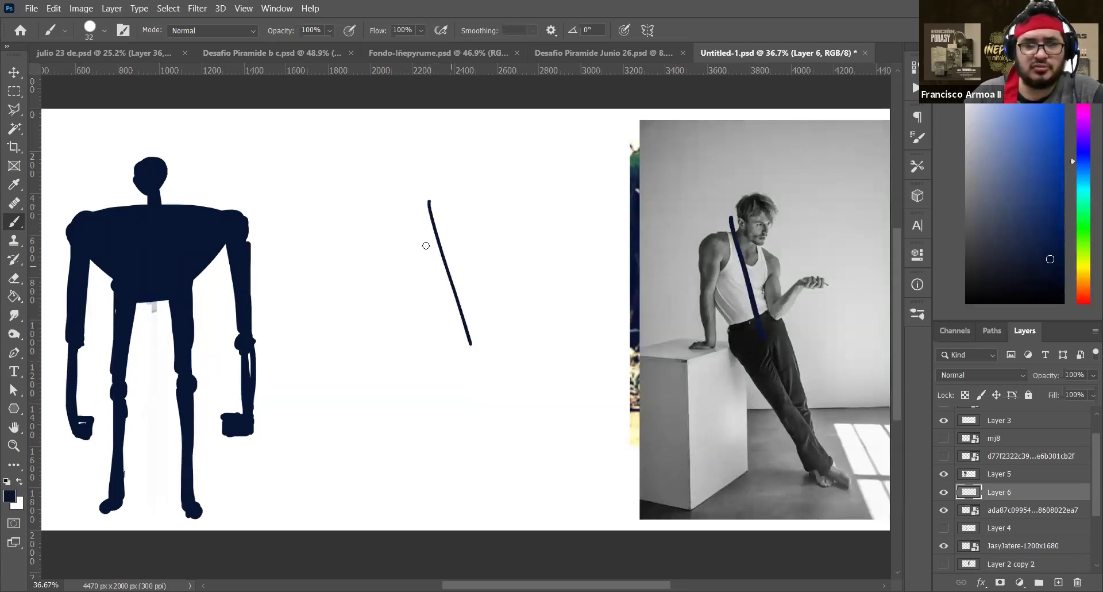
Draw the slanted shoulder and hip lines across the posed man and repeat both on the spine line beside the photo
{"action": "left_click_drag", "start_coordinate": [680, 218], "coordinate": [789, 272]}
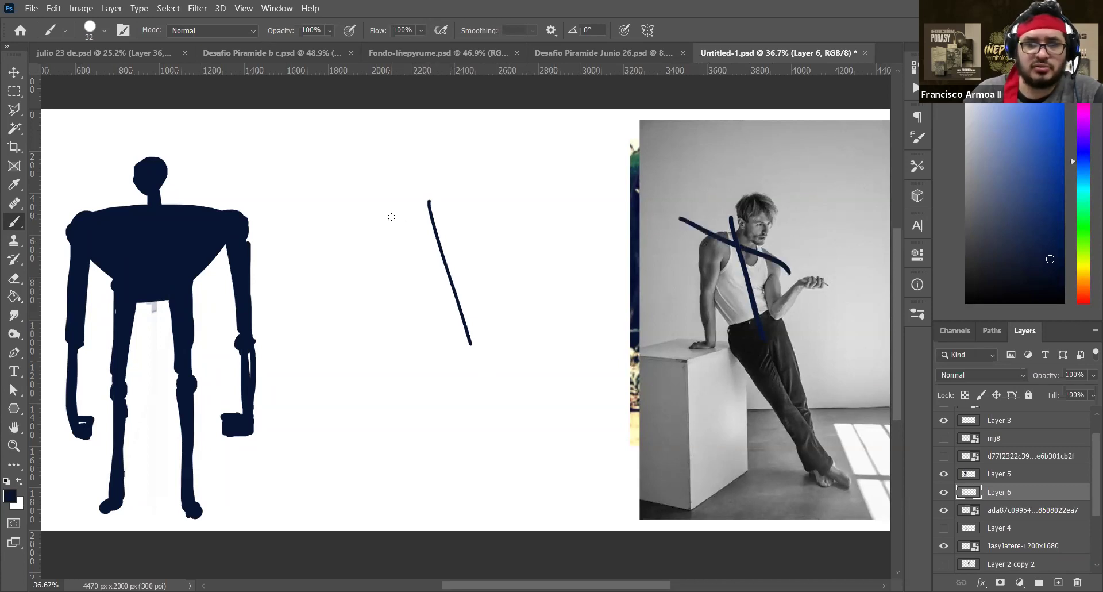
{"action": "left_click_drag", "start_coordinate": [385, 207], "coordinate": [504, 242]}
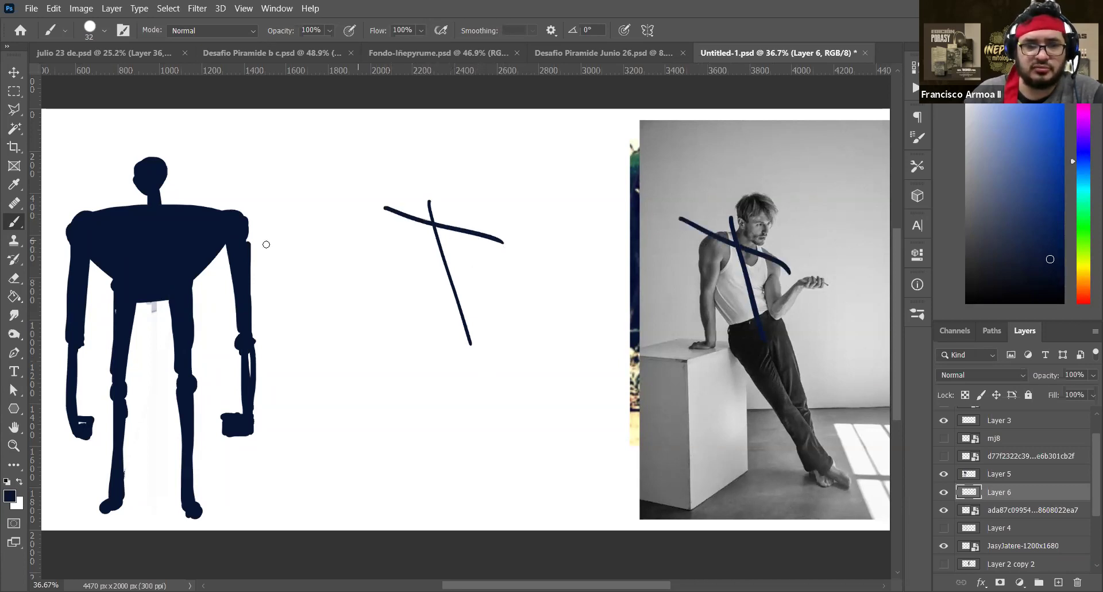
{"action": "left_click_drag", "start_coordinate": [783, 302], "coordinate": [717, 345]}
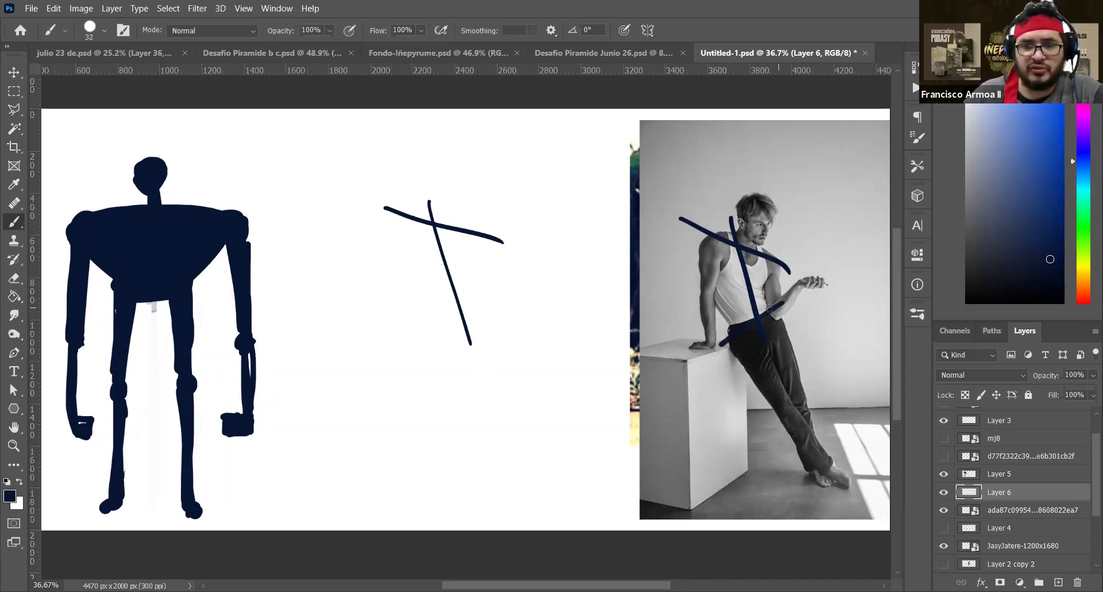
{"action": "left_click_drag", "start_coordinate": [495, 298], "coordinate": [420, 343]}
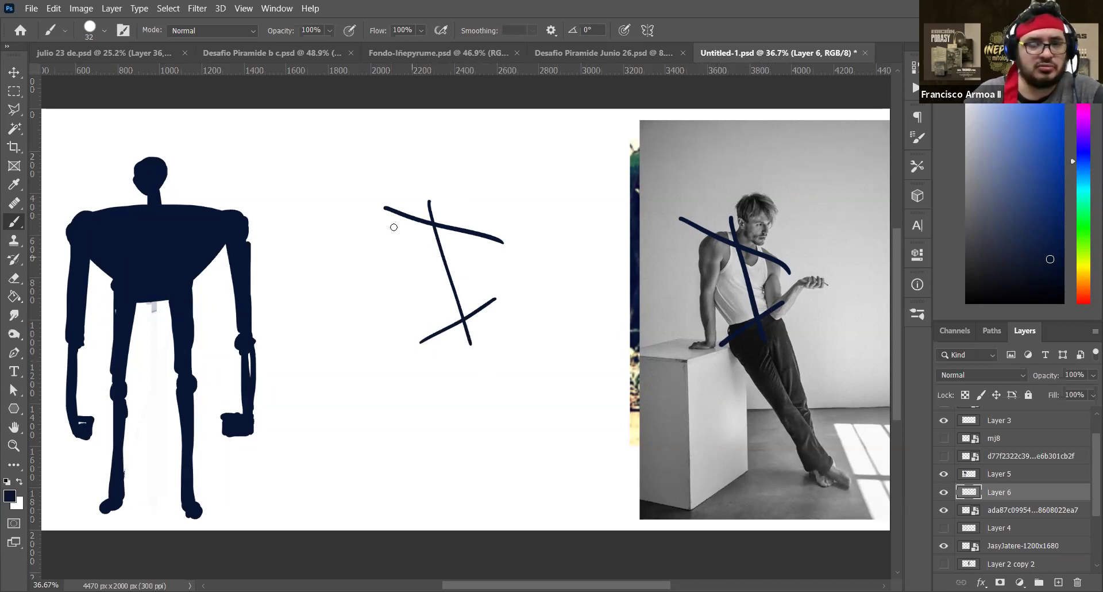
Trace the posed man's arms and legs with single lines and outline his head with an oval
{"action": "left_click_drag", "start_coordinate": [711, 237], "coordinate": [705, 348]}
{"action": "mouse_move", "coordinate": [777, 261]}
{"action": "left_mouse_down"}
{"action": "mouse_move", "coordinate": [786, 305]}
{"action": "mouse_move", "coordinate": [807, 274]}
{"action": "left_mouse_up"}
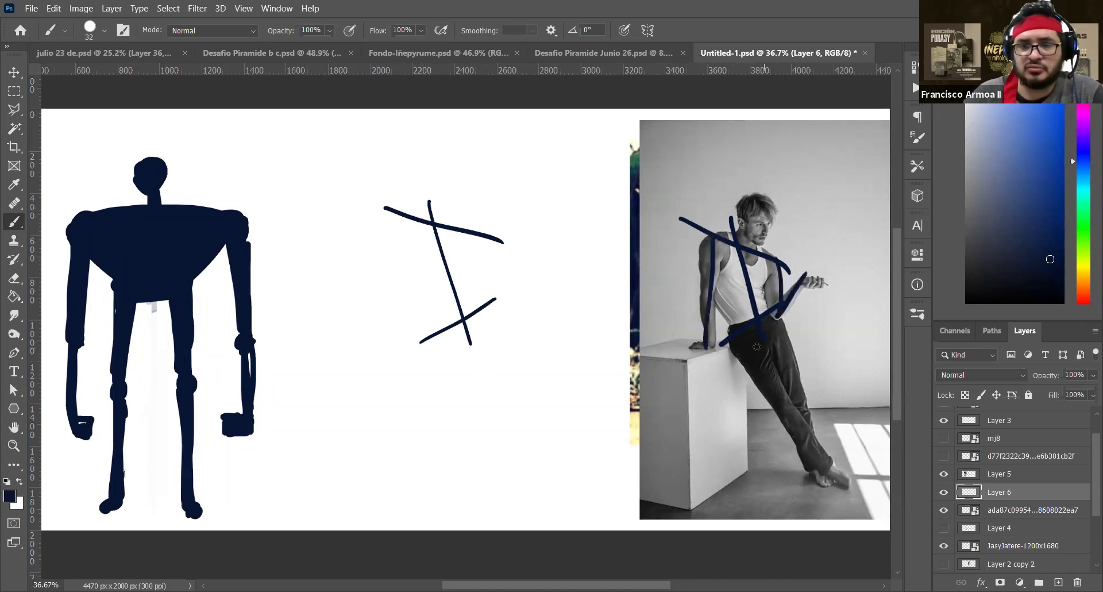
{"action": "left_click_drag", "start_coordinate": [813, 453], "coordinate": [825, 470]}
{"action": "mouse_move", "coordinate": [778, 332]}
{"action": "left_mouse_down"}
{"action": "mouse_move", "coordinate": [809, 454]}
{"action": "mouse_move", "coordinate": [834, 477]}
{"action": "left_mouse_up"}
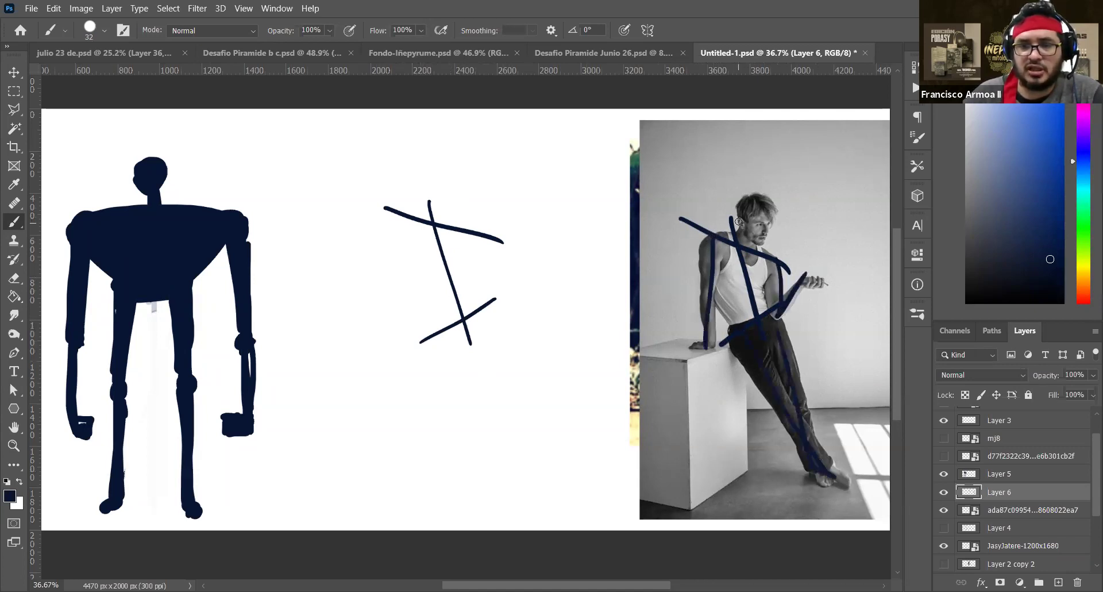
{"action": "left_click_drag", "start_coordinate": [756, 212], "coordinate": [765, 213]}
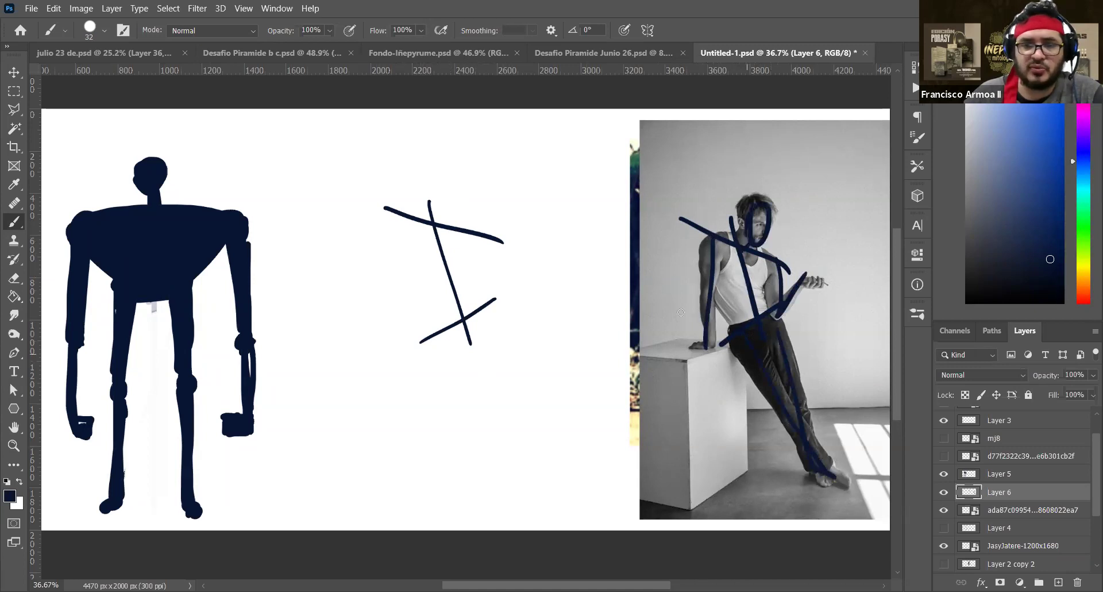
{"action": "key", "text": "v"}
{"action": "left_click_drag", "start_coordinate": [836, 365], "coordinate": [612, 365]}
{"action": "key", "text": "ctrl+z"}
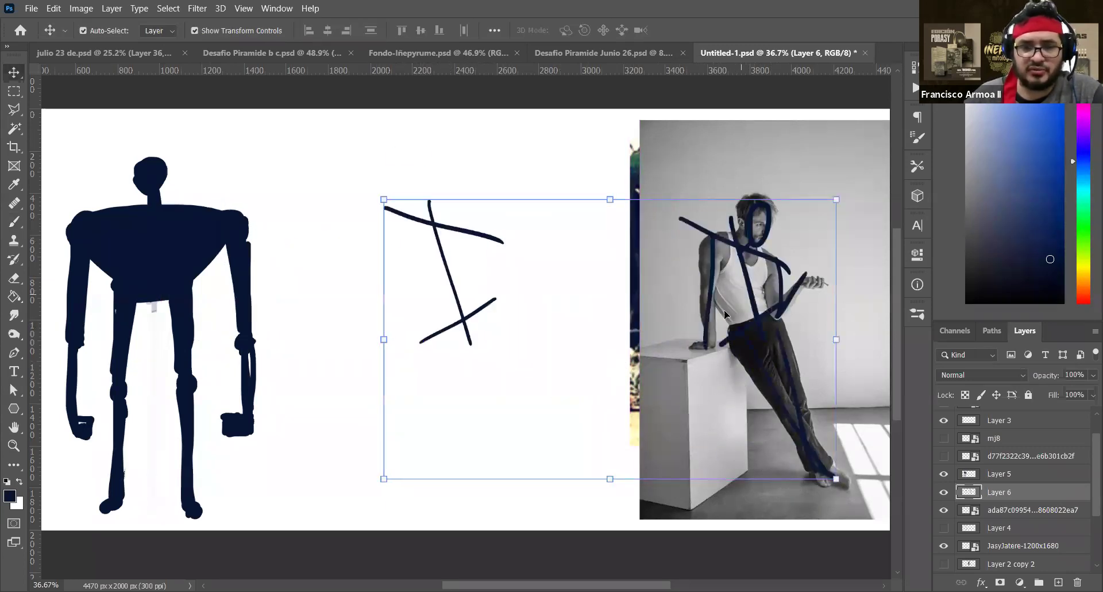
{"action": "key", "text": "b"}
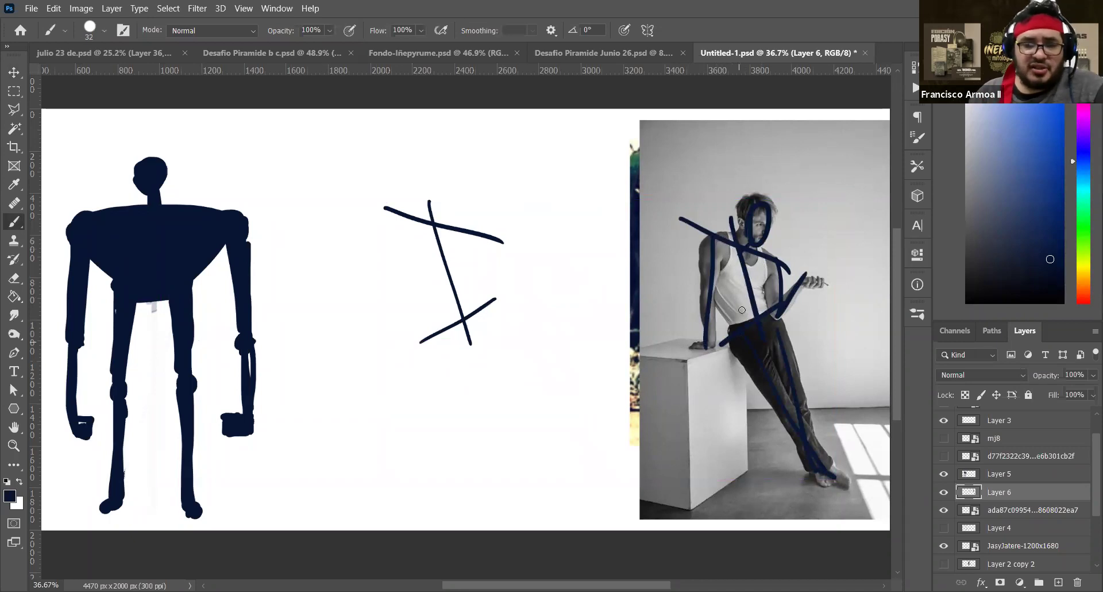
Move the line sketch off the photo, add a short line for the raised hand, and move it back over the man
{"action": "key", "text": "v"}
{"action": "left_click_drag", "start_coordinate": [756, 325], "coordinate": [474, 327]}
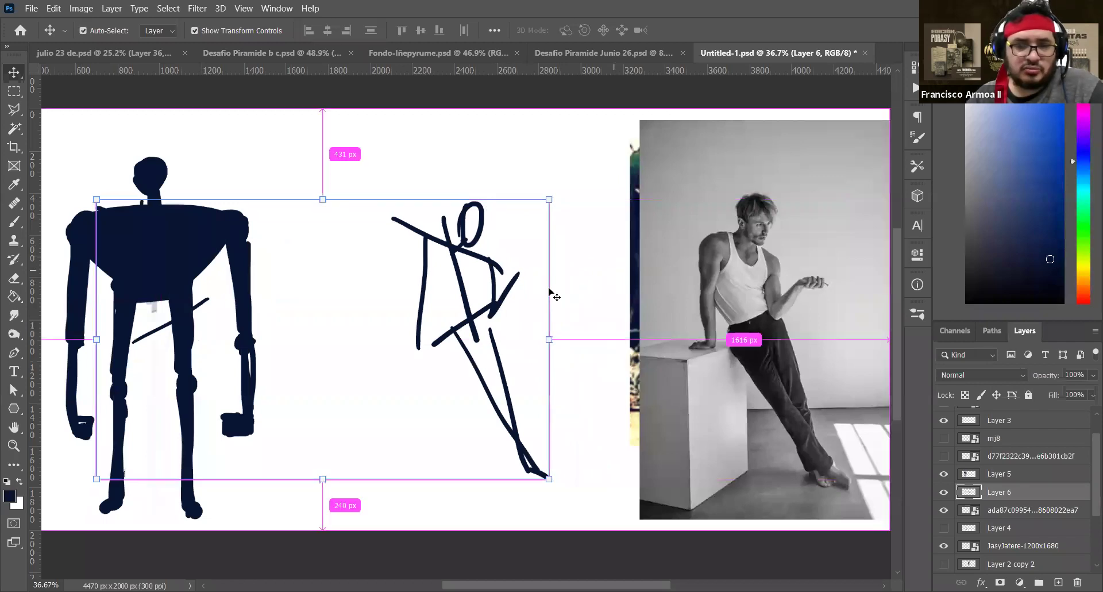
{"action": "key", "text": "b"}
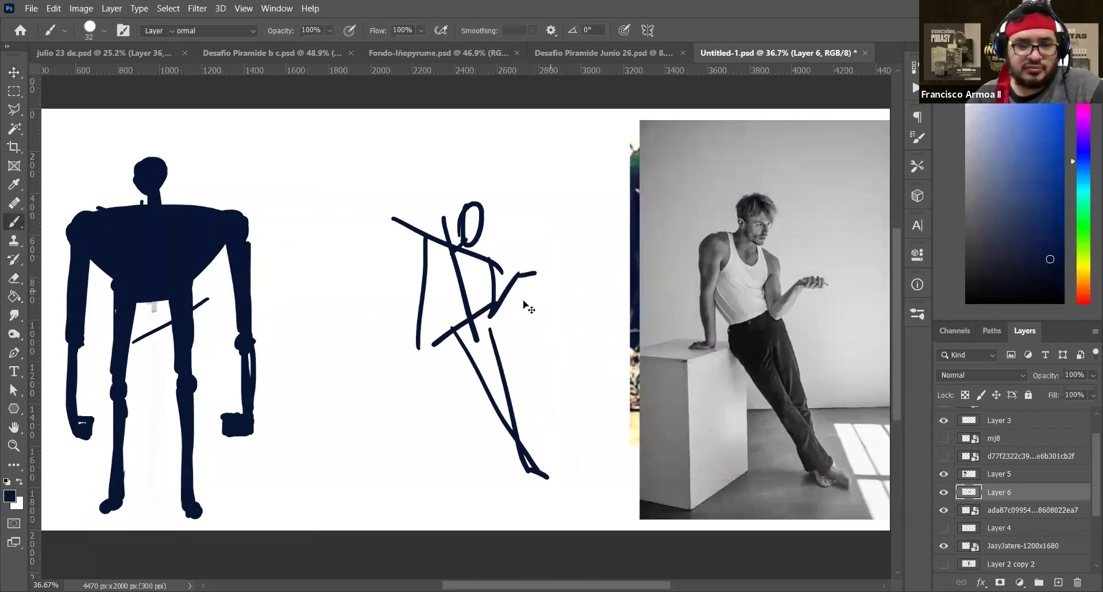
{"action": "key", "text": "v"}
{"action": "mouse_move", "coordinate": [426, 299]}
{"action": "left_mouse_down"}
{"action": "mouse_move", "coordinate": [680, 275]}
{"action": "mouse_move", "coordinate": [711, 302]}
{"action": "left_mouse_up"}
{"action": "key", "text": "b"}
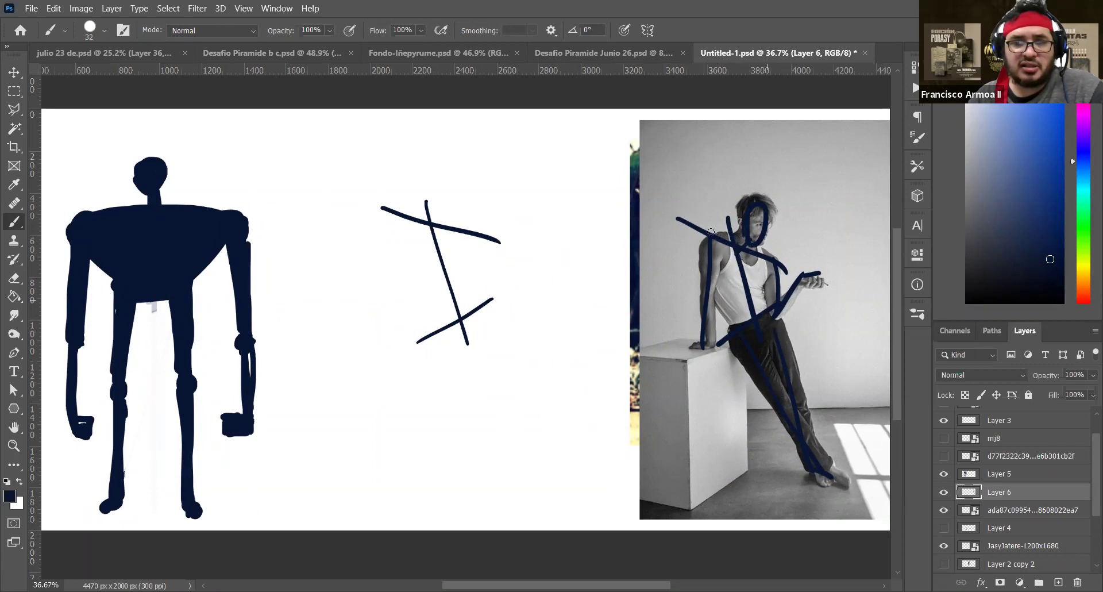
Move the line sketch off the photo again, add a horizontal line for the supporting hand, and return it over the man
{"action": "key", "text": "v"}
{"action": "left_click_drag", "start_coordinate": [769, 285], "coordinate": [503, 283]}
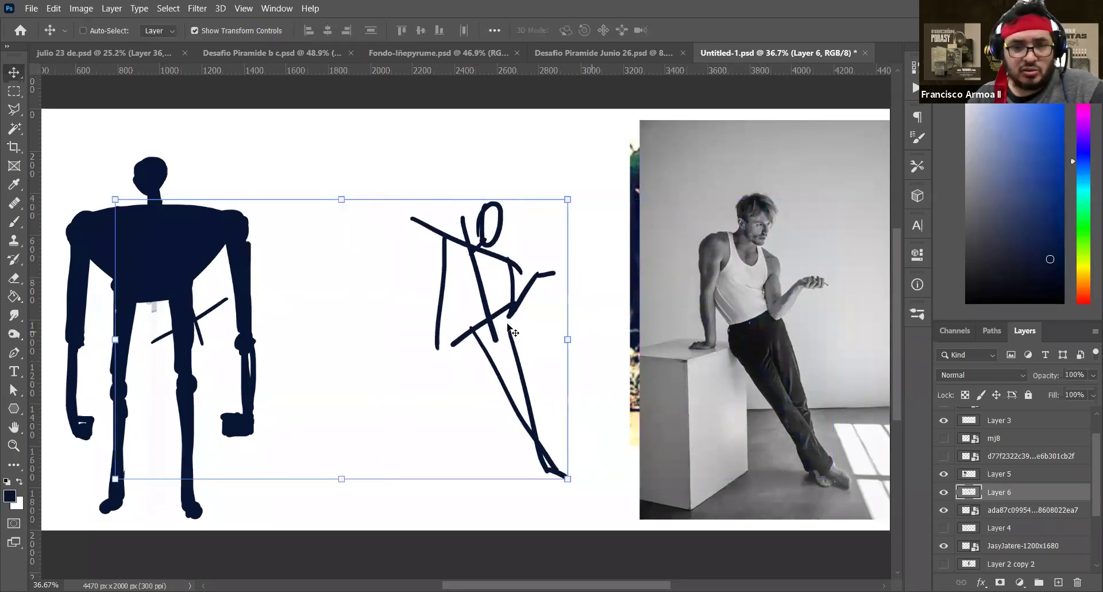
{"action": "key", "text": "b"}
{"action": "left_click_drag", "start_coordinate": [438, 347], "coordinate": [401, 350]}
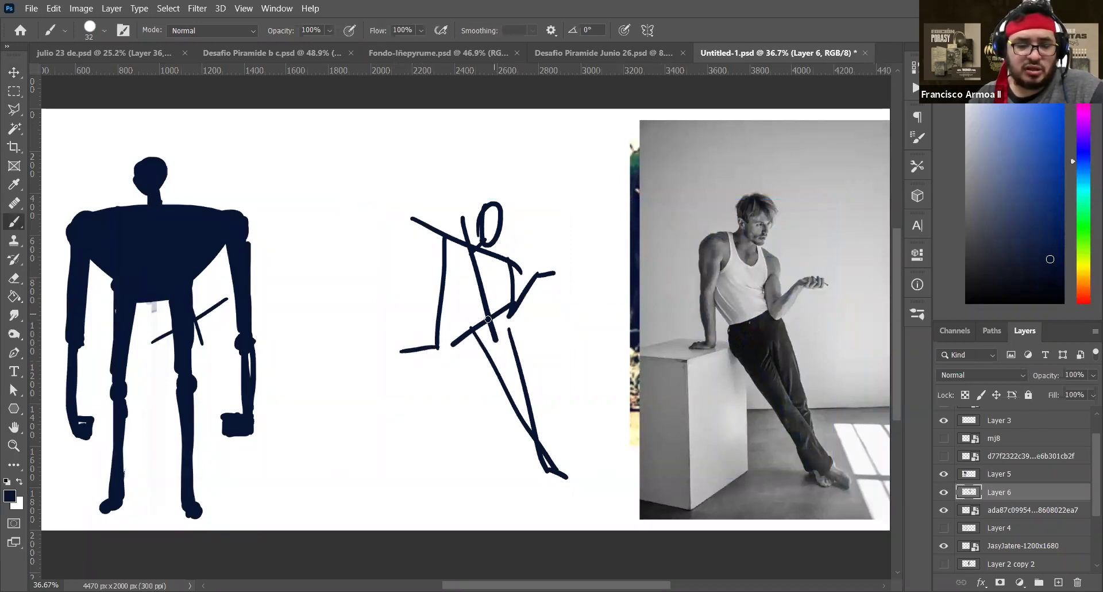
{"action": "key", "text": "v"}
{"action": "left_click_drag", "start_coordinate": [480, 285], "coordinate": [746, 284]}
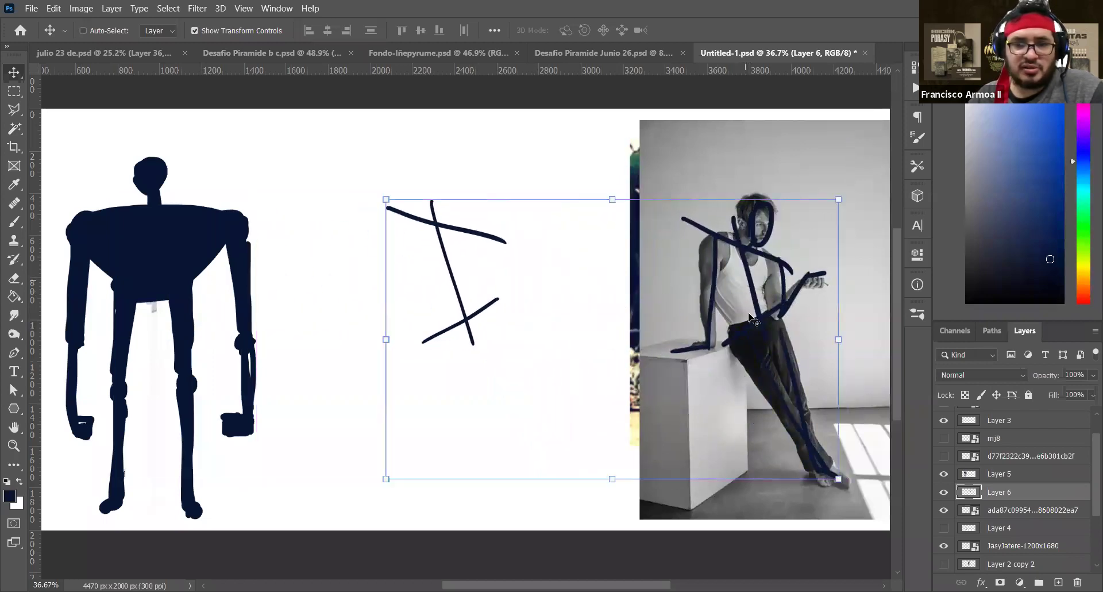
Paint a thick pelvis line and the two long converging leg lines below the separate torso lines in the empty space
{"action": "key", "text": "b"}
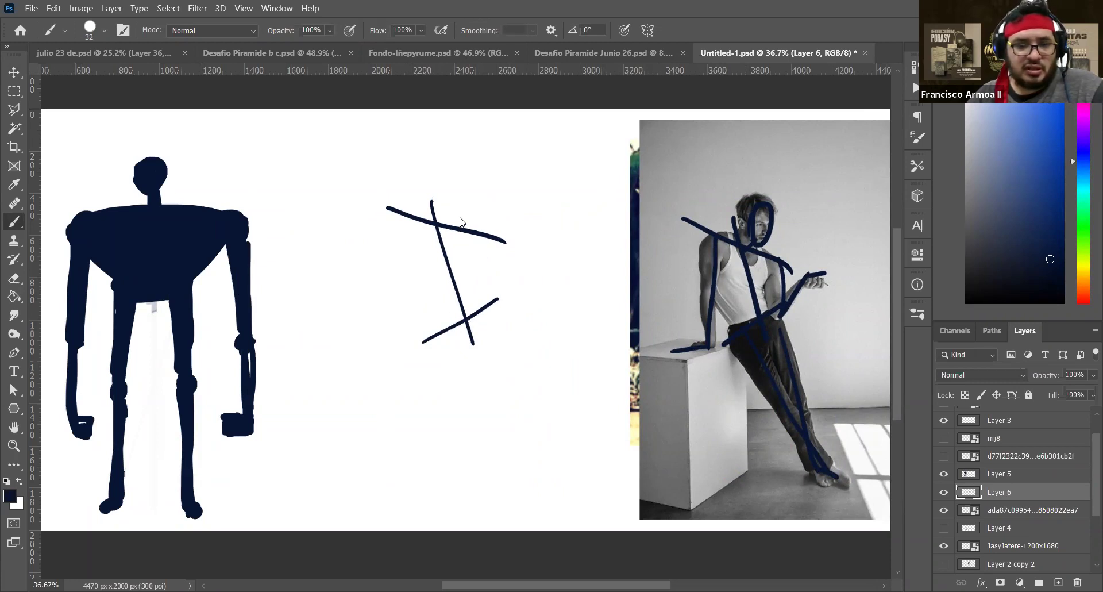
{"action": "key", "text": "v"}
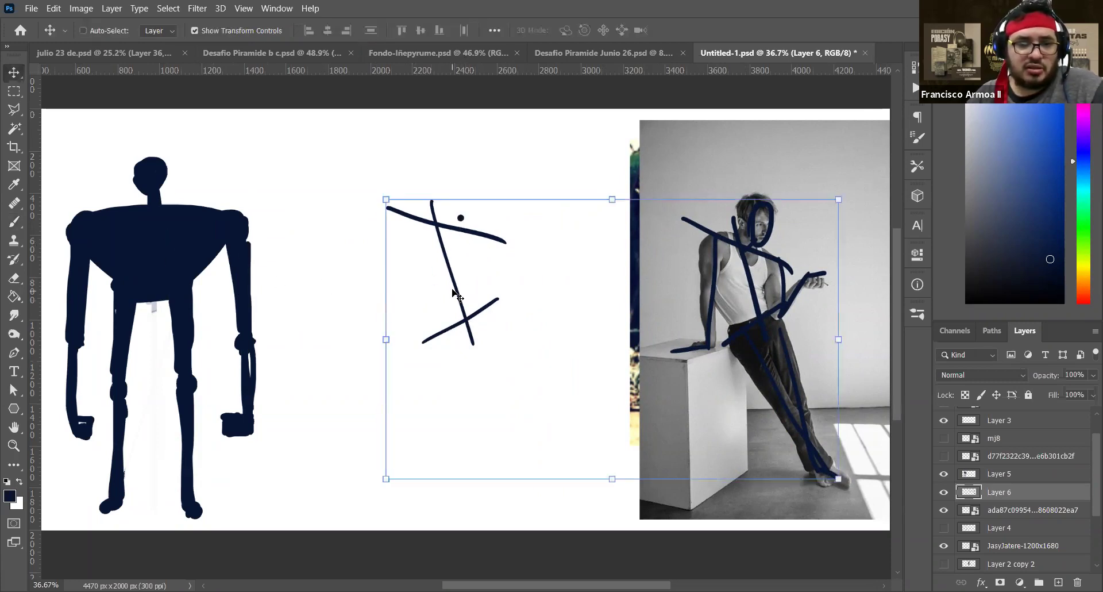
{"action": "key", "text": "b"}
{"action": "mouse_move", "coordinate": [489, 285]}
{"action": "left_mouse_down"}
{"action": "mouse_move", "coordinate": [414, 305]}
{"action": "mouse_move", "coordinate": [425, 305]}
{"action": "mouse_move", "coordinate": [463, 393]}
{"action": "left_mouse_up"}
{"action": "mouse_move", "coordinate": [421, 318]}
{"action": "left_mouse_down"}
{"action": "mouse_move", "coordinate": [463, 402]}
{"action": "mouse_move", "coordinate": [452, 384]}
{"action": "mouse_move", "coordinate": [540, 491]}
{"action": "left_mouse_up"}
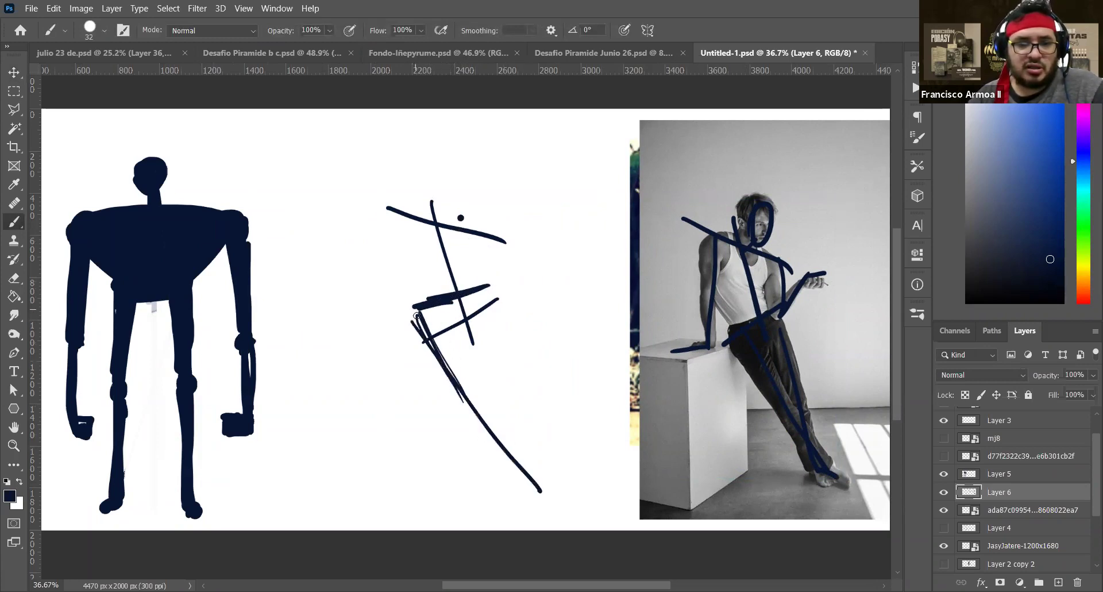
{"action": "left_click_drag", "start_coordinate": [417, 316], "coordinate": [540, 490]}
{"action": "left_click_drag", "start_coordinate": [479, 290], "coordinate": [490, 426]}
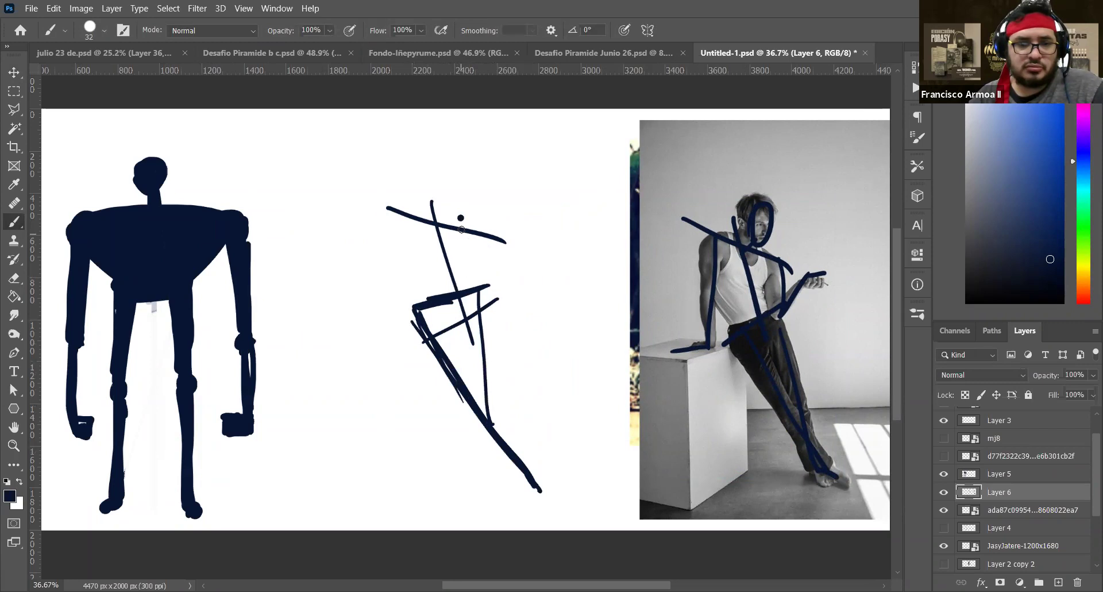
Paint the new figure's shoulders, supporting arm and raised bent arm with hands as thick shapes, and start the torso sides
{"action": "mouse_move", "coordinate": [451, 217]}
{"action": "left_mouse_down"}
{"action": "mouse_move", "coordinate": [383, 193]}
{"action": "mouse_move", "coordinate": [371, 221]}
{"action": "mouse_move", "coordinate": [384, 205]}
{"action": "mouse_move", "coordinate": [487, 240]}
{"action": "mouse_move", "coordinate": [487, 304]}
{"action": "mouse_move", "coordinate": [529, 261]}
{"action": "mouse_move", "coordinate": [546, 261]}
{"action": "left_mouse_up"}
{"action": "left_click_drag", "start_coordinate": [394, 216], "coordinate": [374, 241]}
{"action": "mouse_move", "coordinate": [368, 229]}
{"action": "left_mouse_down"}
{"action": "mouse_move", "coordinate": [380, 258]}
{"action": "mouse_move", "coordinate": [374, 279]}
{"action": "mouse_move", "coordinate": [370, 246]}
{"action": "mouse_move", "coordinate": [367, 275]}
{"action": "mouse_move", "coordinate": [372, 295]}
{"action": "mouse_move", "coordinate": [381, 292]}
{"action": "mouse_move", "coordinate": [362, 308]}
{"action": "mouse_move", "coordinate": [371, 291]}
{"action": "mouse_move", "coordinate": [364, 390]}
{"action": "left_mouse_up"}
{"action": "mouse_move", "coordinate": [477, 249]}
{"action": "left_mouse_down"}
{"action": "mouse_move", "coordinate": [488, 322]}
{"action": "mouse_move", "coordinate": [537, 256]}
{"action": "mouse_move", "coordinate": [557, 255]}
{"action": "mouse_move", "coordinate": [537, 265]}
{"action": "left_mouse_up"}
{"action": "mouse_move", "coordinate": [397, 224]}
{"action": "left_mouse_down"}
{"action": "mouse_move", "coordinate": [419, 292]}
{"action": "mouse_move", "coordinate": [444, 249]}
{"action": "left_mouse_up"}
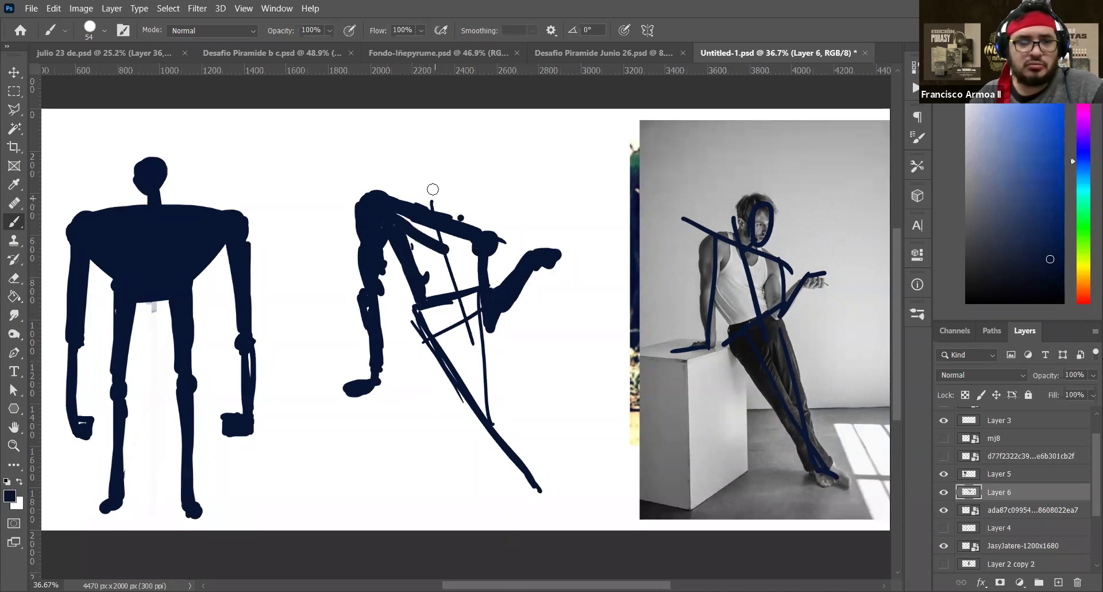
Fill the leaning figure's torso and legs with a size 67 brush, and add the head and an outstretched foot
{"action": "right_click", "coordinate": [436, 212], "text": "alt"}
{"action": "right_click", "coordinate": [435, 212], "text": "alt"}
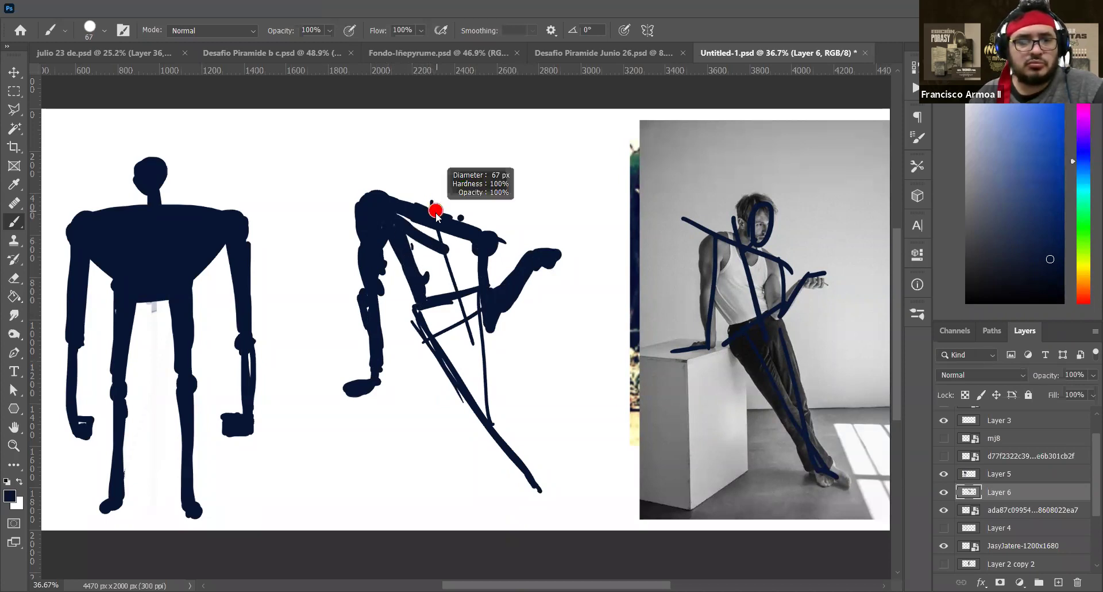
{"action": "mouse_move", "coordinate": [436, 213]}
{"action": "left_mouse_down"}
{"action": "mouse_move", "coordinate": [432, 182]}
{"action": "mouse_move", "coordinate": [453, 206]}
{"action": "mouse_move", "coordinate": [435, 170]}
{"action": "mouse_move", "coordinate": [450, 193]}
{"action": "mouse_move", "coordinate": [433, 215]}
{"action": "mouse_move", "coordinate": [437, 202]}
{"action": "mouse_move", "coordinate": [440, 216]}
{"action": "mouse_move", "coordinate": [482, 240]}
{"action": "mouse_move", "coordinate": [466, 293]}
{"action": "mouse_move", "coordinate": [474, 247]}
{"action": "mouse_move", "coordinate": [431, 281]}
{"action": "mouse_move", "coordinate": [461, 237]}
{"action": "mouse_move", "coordinate": [425, 236]}
{"action": "mouse_move", "coordinate": [441, 245]}
{"action": "mouse_move", "coordinate": [397, 227]}
{"action": "mouse_move", "coordinate": [454, 242]}
{"action": "mouse_move", "coordinate": [437, 301]}
{"action": "mouse_move", "coordinate": [429, 293]}
{"action": "mouse_move", "coordinate": [443, 293]}
{"action": "mouse_move", "coordinate": [476, 336]}
{"action": "mouse_move", "coordinate": [471, 289]}
{"action": "mouse_move", "coordinate": [473, 359]}
{"action": "mouse_move", "coordinate": [435, 320]}
{"action": "mouse_move", "coordinate": [440, 300]}
{"action": "mouse_move", "coordinate": [466, 393]}
{"action": "mouse_move", "coordinate": [494, 420]}
{"action": "mouse_move", "coordinate": [444, 309]}
{"action": "mouse_move", "coordinate": [456, 362]}
{"action": "mouse_move", "coordinate": [470, 344]}
{"action": "mouse_move", "coordinate": [505, 439]}
{"action": "mouse_move", "coordinate": [547, 504]}
{"action": "mouse_move", "coordinate": [582, 508]}
{"action": "mouse_move", "coordinate": [555, 505]}
{"action": "left_mouse_up"}
Hide the front-view figure's layer and move the pose photo into its place left of the leaning figure
{"action": "key", "text": "v"}
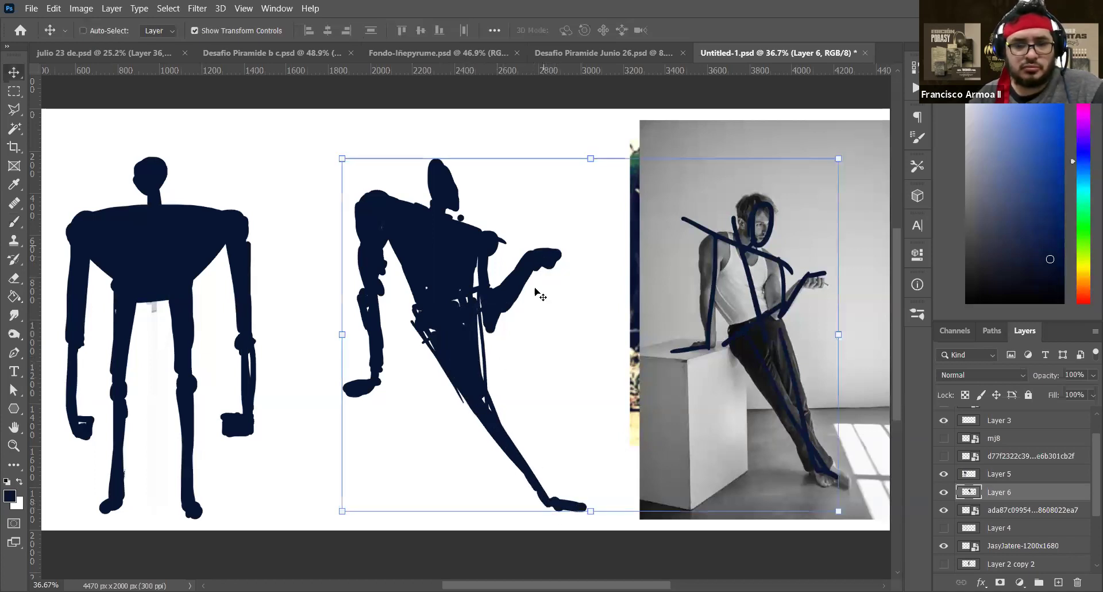
{"action": "left_click_drag", "start_coordinate": [246, 296], "coordinate": [250, 299], "text": "ctrl"}
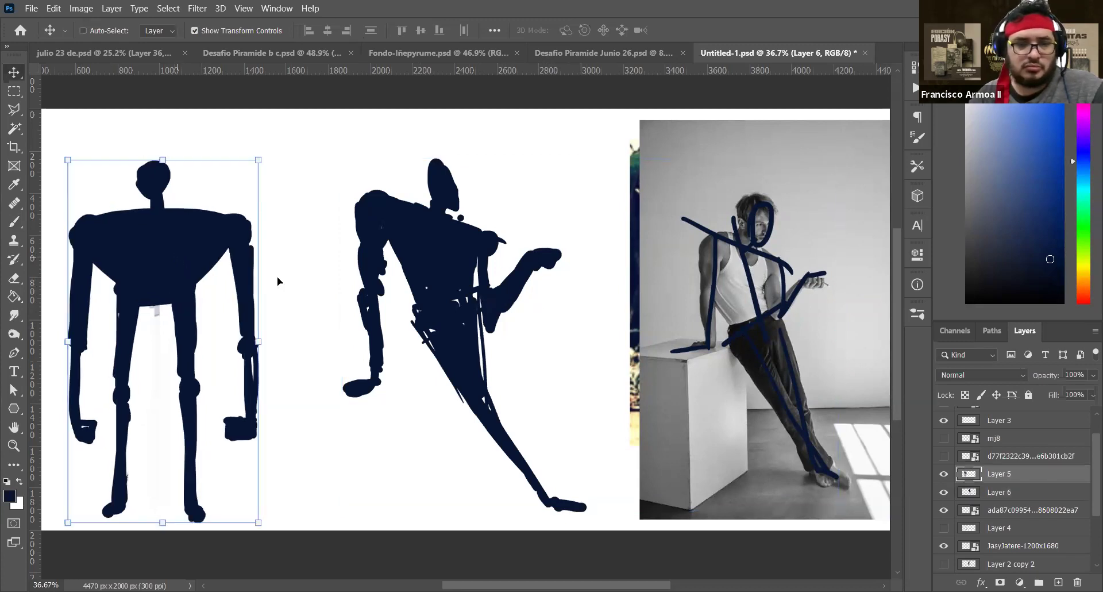
{"action": "left_click", "coordinate": [944, 473]}
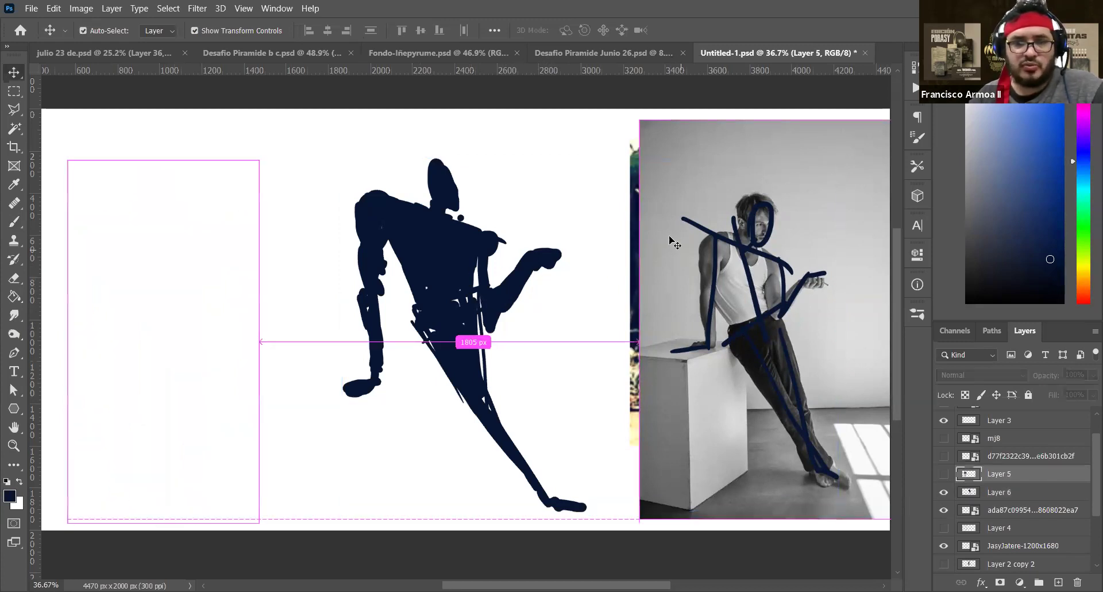
{"action": "left_click", "coordinate": [661, 267], "text": "ctrl"}
{"action": "left_click_drag", "start_coordinate": [661, 268], "coordinate": [92, 270]}
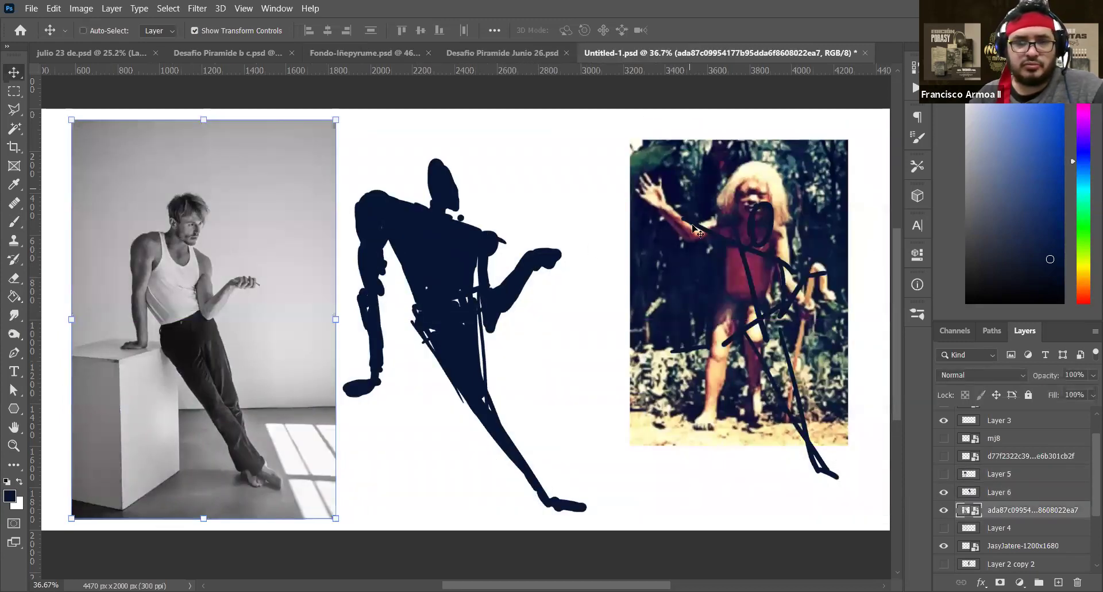
Separate the line sketch over the Jasy Jatere picture onto its own hidden layer, and move the leaning figure right and slightly up
{"action": "left_click_drag", "start_coordinate": [727, 243], "coordinate": [730, 247], "text": "ctrl"}
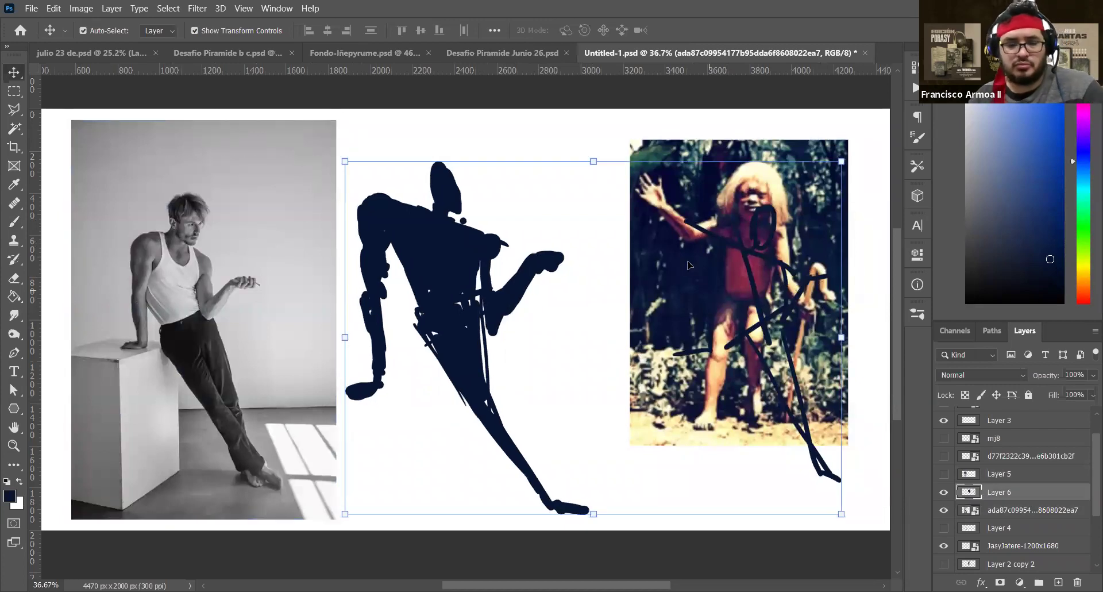
{"action": "key", "text": "m"}
{"action": "left_click_drag", "start_coordinate": [600, 149], "coordinate": [883, 518]}
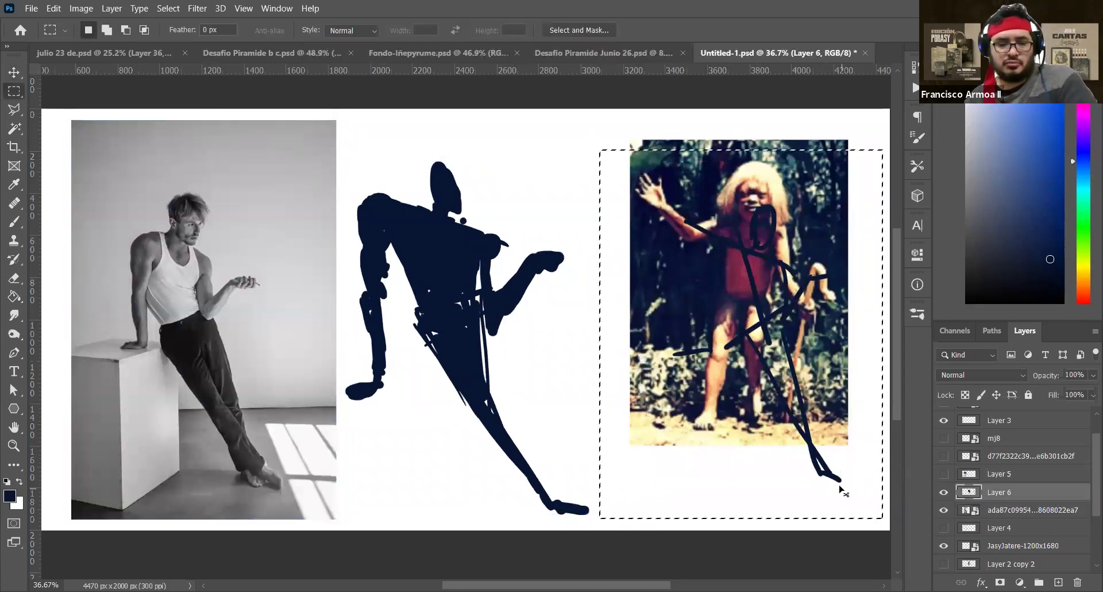
{"action": "key", "text": "ctrl+j"}
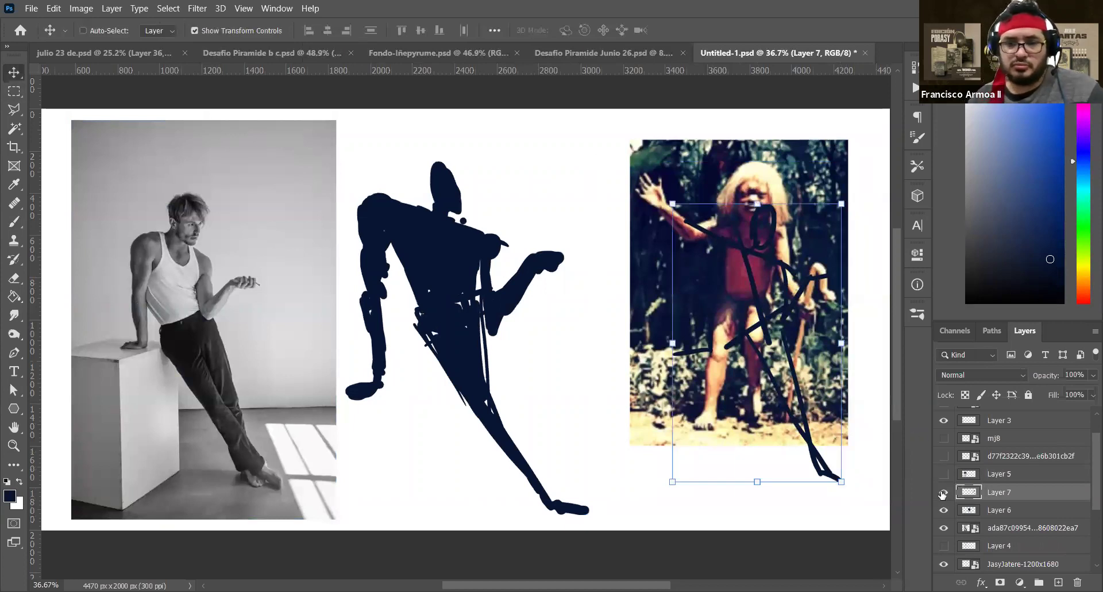
{"action": "left_click", "coordinate": [943, 493]}
{"action": "left_click_drag", "start_coordinate": [477, 357], "coordinate": [500, 347], "text": "ctrl"}
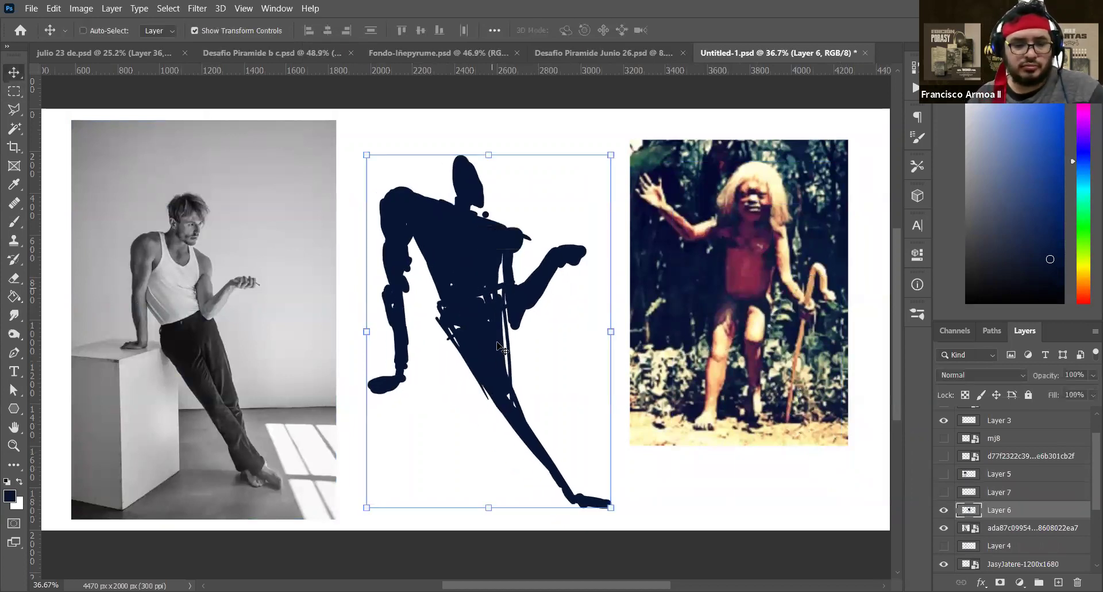
Thicken the leaning figure's supporting arm in dark navy with a size 41 brush
{"action": "key", "text": "b"}
{"action": "left_click_drag", "start_coordinate": [402, 225], "coordinate": [395, 225], "text": "alt"}
{"action": "left_click", "coordinate": [415, 216], "text": "alt"}
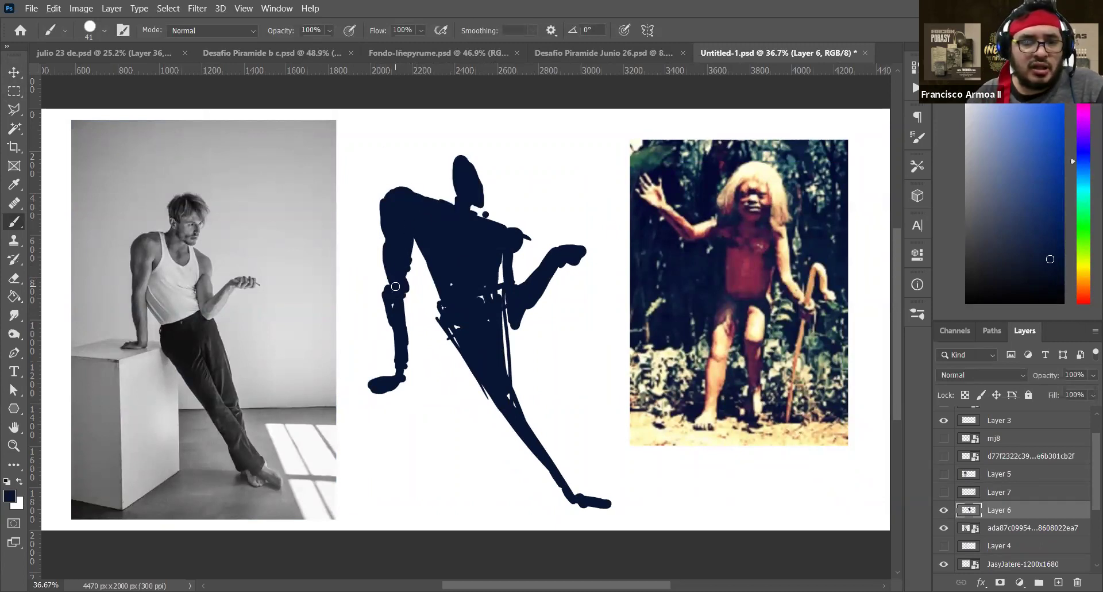
{"action": "left_click_drag", "start_coordinate": [385, 288], "coordinate": [399, 354]}
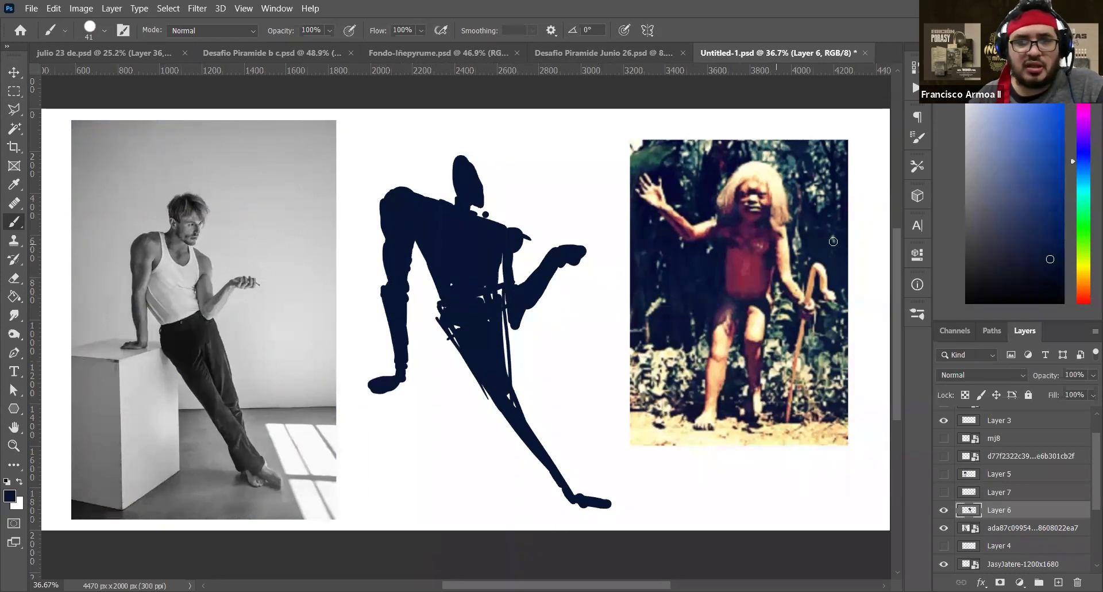
Sample a pale yellow from the Jasy Jatere picture and paint the lit areas of the leaning figure's torso, face and bent arm
{"action": "left_click", "coordinate": [740, 259], "text": "alt"}
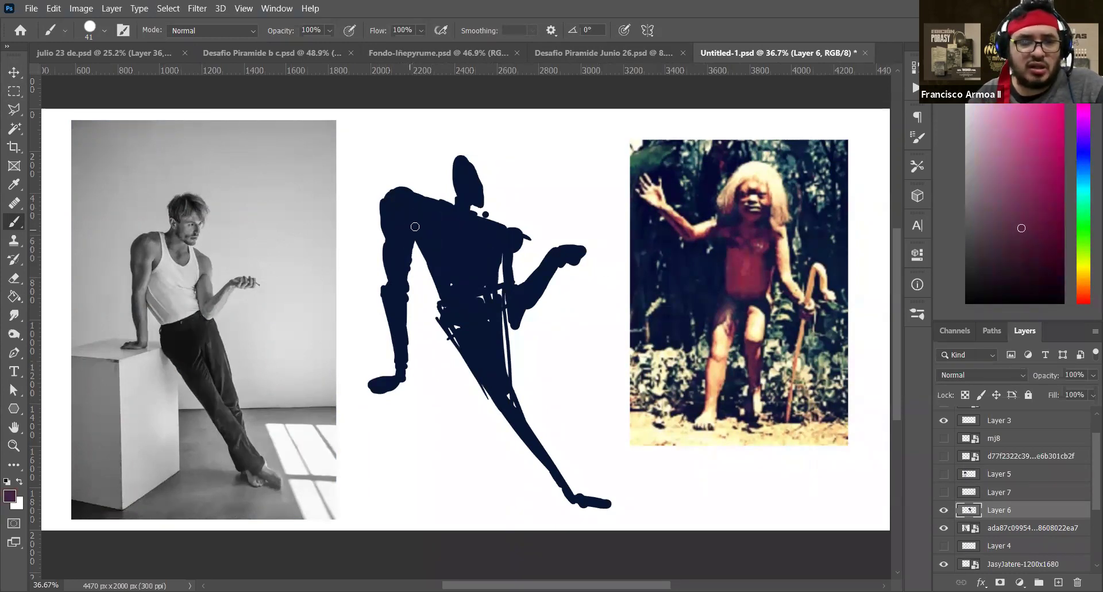
{"action": "mouse_move", "coordinate": [425, 213]}
{"action": "left_mouse_down"}
{"action": "mouse_move", "coordinate": [404, 232]}
{"action": "mouse_move", "coordinate": [436, 205]}
{"action": "left_mouse_up"}
{"action": "left_click", "coordinate": [780, 240], "text": "alt"}
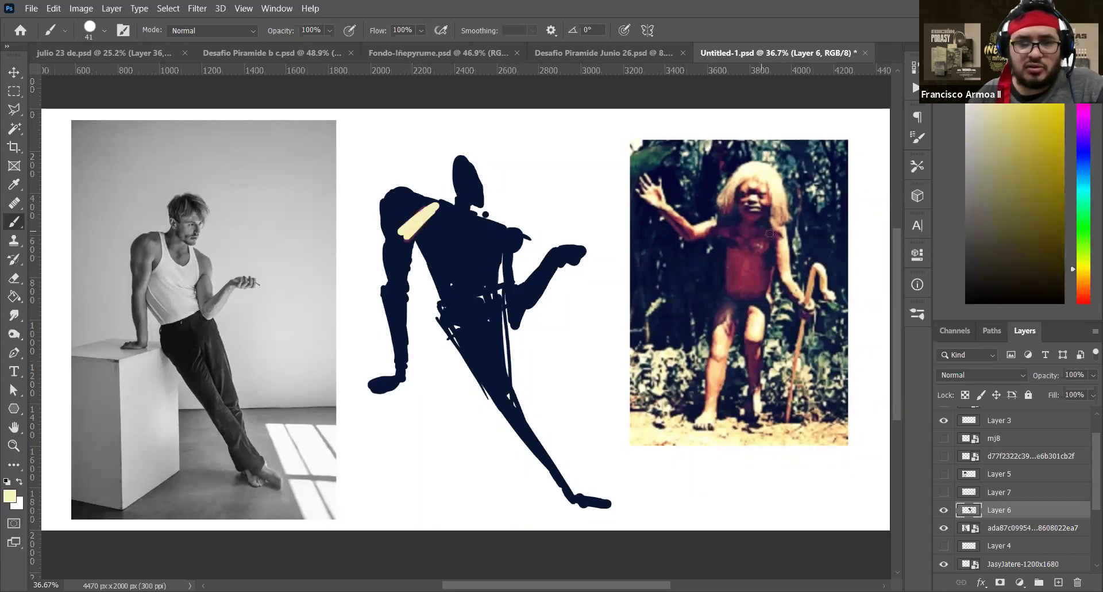
{"action": "mouse_move", "coordinate": [396, 193]}
{"action": "left_mouse_down"}
{"action": "mouse_move", "coordinate": [507, 234]}
{"action": "mouse_move", "coordinate": [513, 290]}
{"action": "mouse_move", "coordinate": [562, 253]}
{"action": "left_mouse_up"}
{"action": "mouse_move", "coordinate": [489, 249]}
{"action": "left_mouse_down"}
{"action": "mouse_move", "coordinate": [445, 220]}
{"action": "mouse_move", "coordinate": [491, 237]}
{"action": "mouse_move", "coordinate": [493, 271]}
{"action": "mouse_move", "coordinate": [489, 241]}
{"action": "mouse_move", "coordinate": [472, 229]}
{"action": "mouse_move", "coordinate": [469, 266]}
{"action": "mouse_move", "coordinate": [441, 219]}
{"action": "mouse_move", "coordinate": [429, 212]}
{"action": "mouse_move", "coordinate": [441, 247]}
{"action": "mouse_move", "coordinate": [412, 211]}
{"action": "mouse_move", "coordinate": [477, 289]}
{"action": "mouse_move", "coordinate": [484, 277]}
{"action": "mouse_move", "coordinate": [491, 305]}
{"action": "left_mouse_up"}
{"action": "mouse_move", "coordinate": [471, 175]}
{"action": "left_mouse_down"}
{"action": "mouse_move", "coordinate": [475, 195]}
{"action": "mouse_move", "coordinate": [472, 171]}
{"action": "left_mouse_up"}
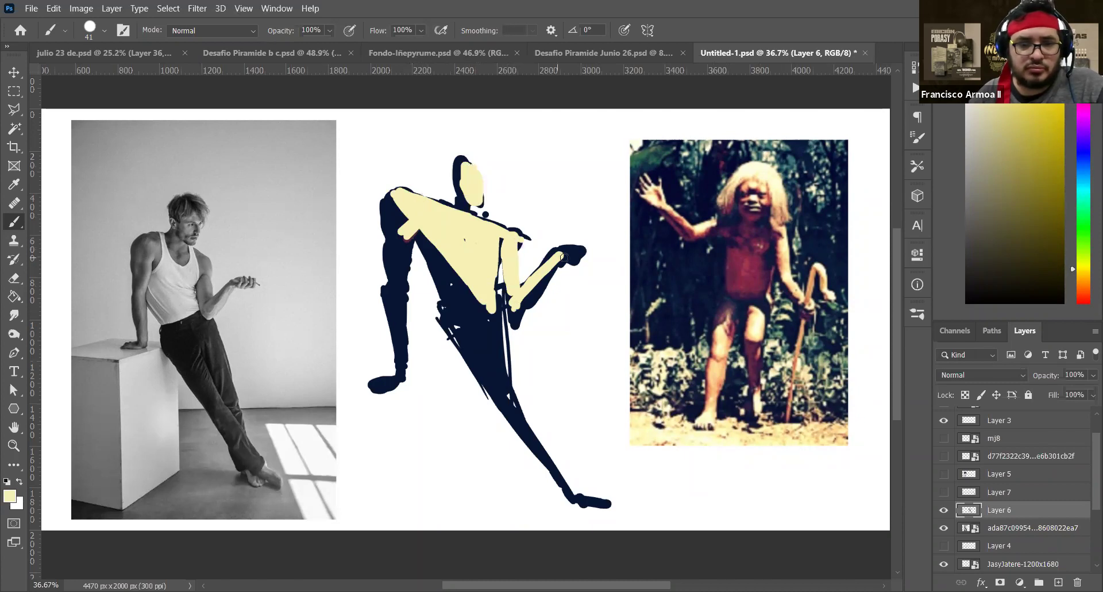
Continue the pale yellow light over the raised hand, hips, legs and feet, and down the supporting upper arm
{"action": "mouse_move", "coordinate": [566, 253]}
{"action": "left_mouse_down"}
{"action": "mouse_move", "coordinate": [556, 254]}
{"action": "mouse_move", "coordinate": [570, 258]}
{"action": "left_mouse_up"}
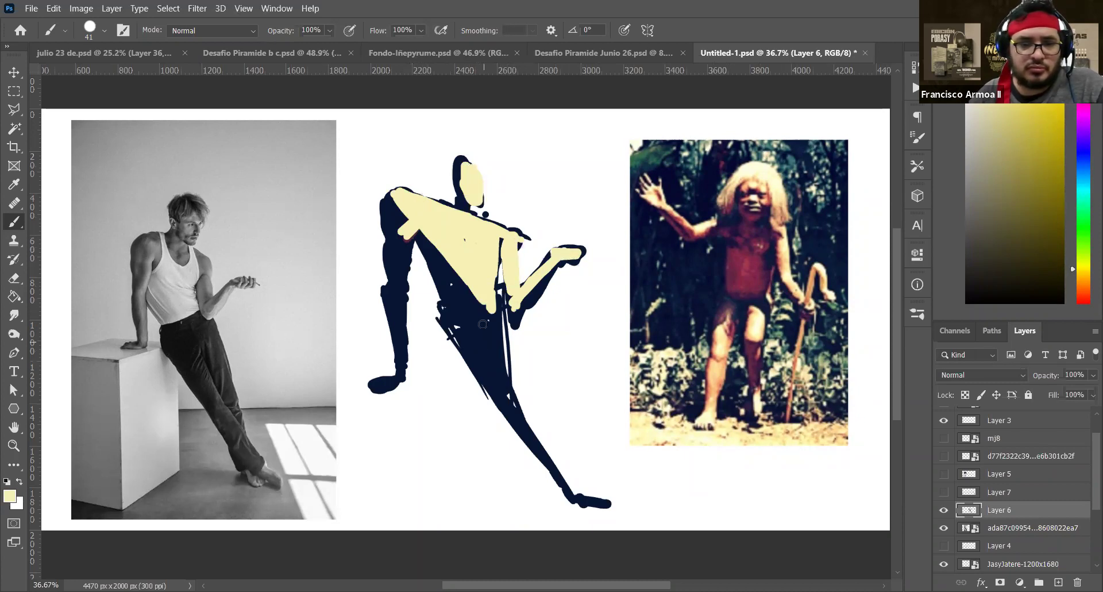
{"action": "mouse_move", "coordinate": [484, 306]}
{"action": "left_mouse_down"}
{"action": "mouse_move", "coordinate": [475, 315]}
{"action": "mouse_move", "coordinate": [449, 270]}
{"action": "mouse_move", "coordinate": [486, 350]}
{"action": "mouse_move", "coordinate": [468, 333]}
{"action": "mouse_move", "coordinate": [509, 399]}
{"action": "mouse_move", "coordinate": [471, 345]}
{"action": "mouse_move", "coordinate": [494, 368]}
{"action": "mouse_move", "coordinate": [486, 322]}
{"action": "mouse_move", "coordinate": [520, 434]}
{"action": "mouse_move", "coordinate": [502, 339]}
{"action": "mouse_move", "coordinate": [505, 353]}
{"action": "mouse_move", "coordinate": [491, 321]}
{"action": "mouse_move", "coordinate": [557, 499]}
{"action": "mouse_move", "coordinate": [551, 465]}
{"action": "mouse_move", "coordinate": [575, 501]}
{"action": "mouse_move", "coordinate": [600, 501]}
{"action": "mouse_move", "coordinate": [588, 504]}
{"action": "left_mouse_up"}
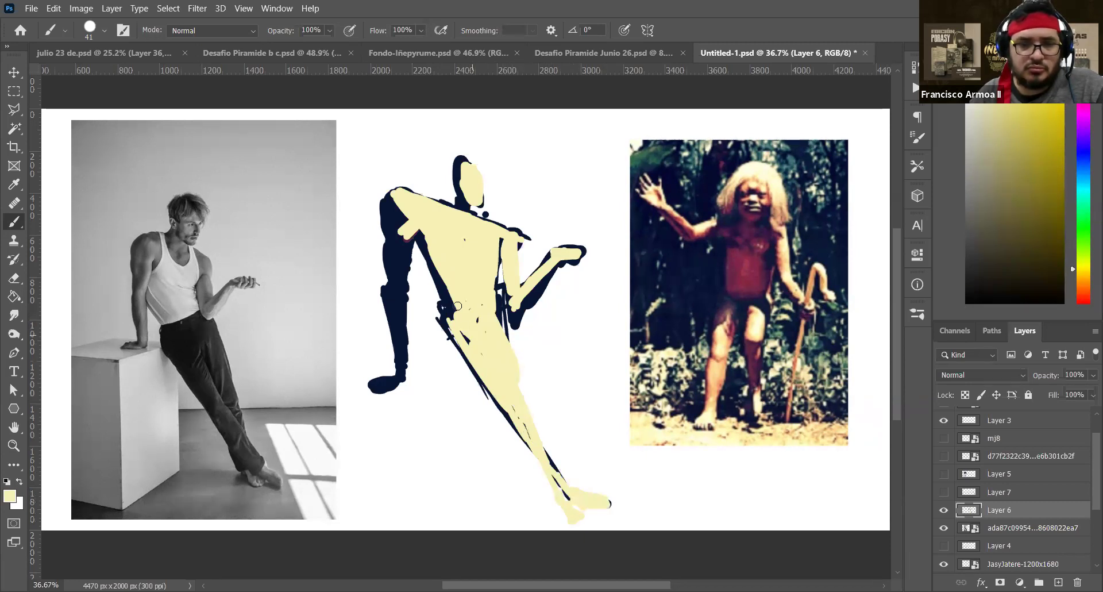
{"action": "mouse_move", "coordinate": [403, 204]}
{"action": "left_mouse_down"}
{"action": "mouse_move", "coordinate": [403, 277]}
{"action": "mouse_move", "coordinate": [403, 239]}
{"action": "left_mouse_up"}
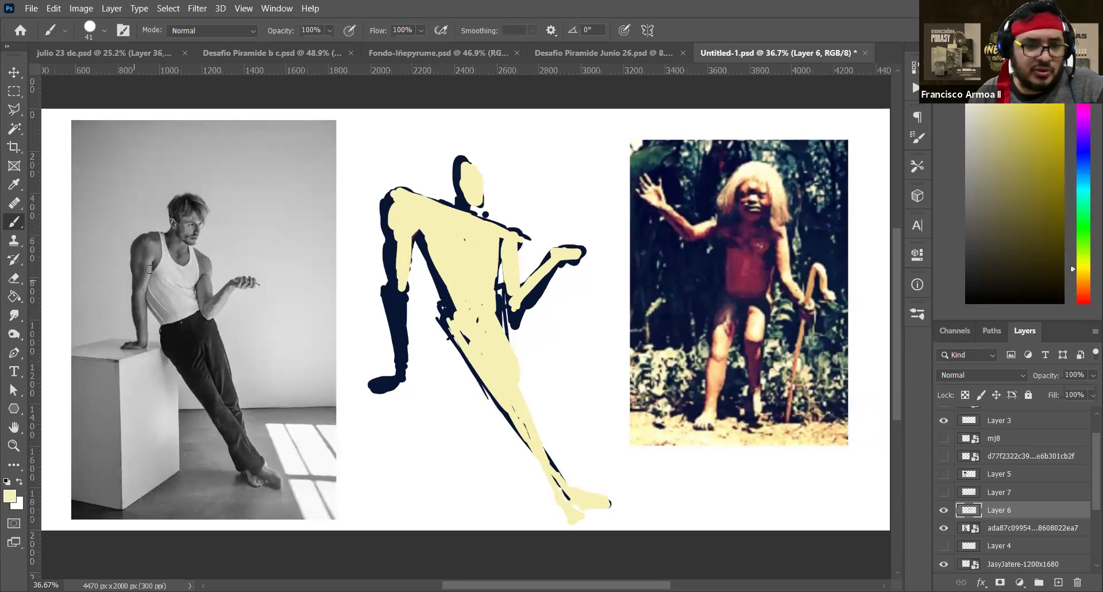
{"action": "mouse_move", "coordinate": [259, 222]}
{"action": "left_mouse_down"}
{"action": "mouse_move", "coordinate": [183, 260]}
{"action": "mouse_move", "coordinate": [240, 213]}
{"action": "mouse_move", "coordinate": [230, 261]}
{"action": "left_mouse_up"}
{"action": "key", "text": "ctrl+z"}
{"action": "left_click_drag", "start_coordinate": [152, 250], "coordinate": [138, 306]}
{"action": "key", "text": "ctrl+z"}
Paint the supporting forearm and hand in pale yellow, and clean up the gaps and edges around the waist
{"action": "mouse_move", "coordinate": [401, 252]}
{"action": "left_mouse_down"}
{"action": "mouse_move", "coordinate": [405, 366]}
{"action": "mouse_move", "coordinate": [389, 379]}
{"action": "left_mouse_up"}
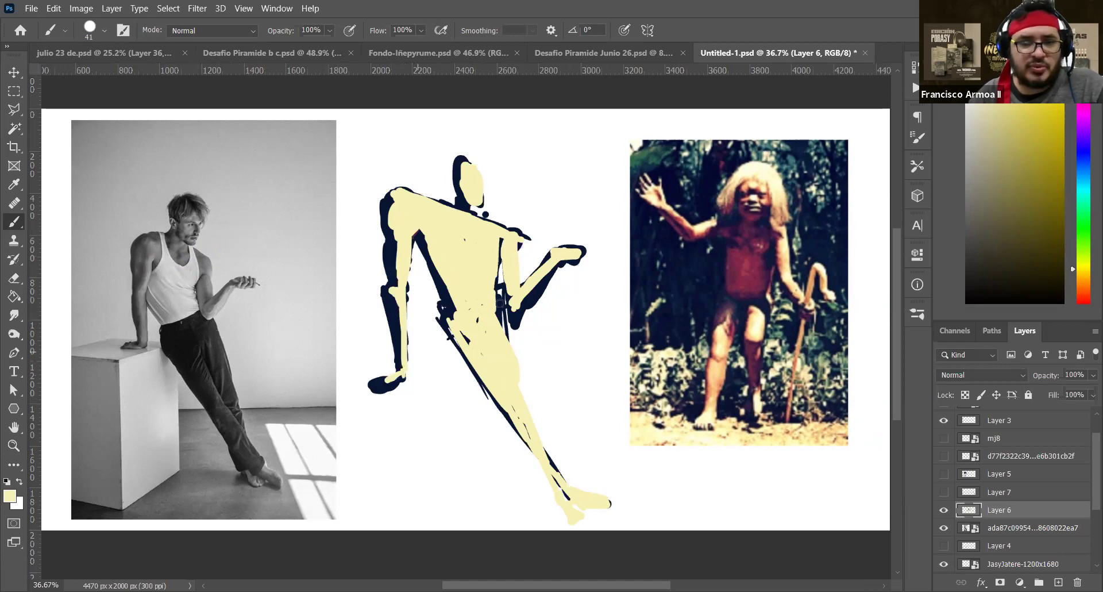
{"action": "left_click", "coordinate": [467, 297], "text": "alt"}
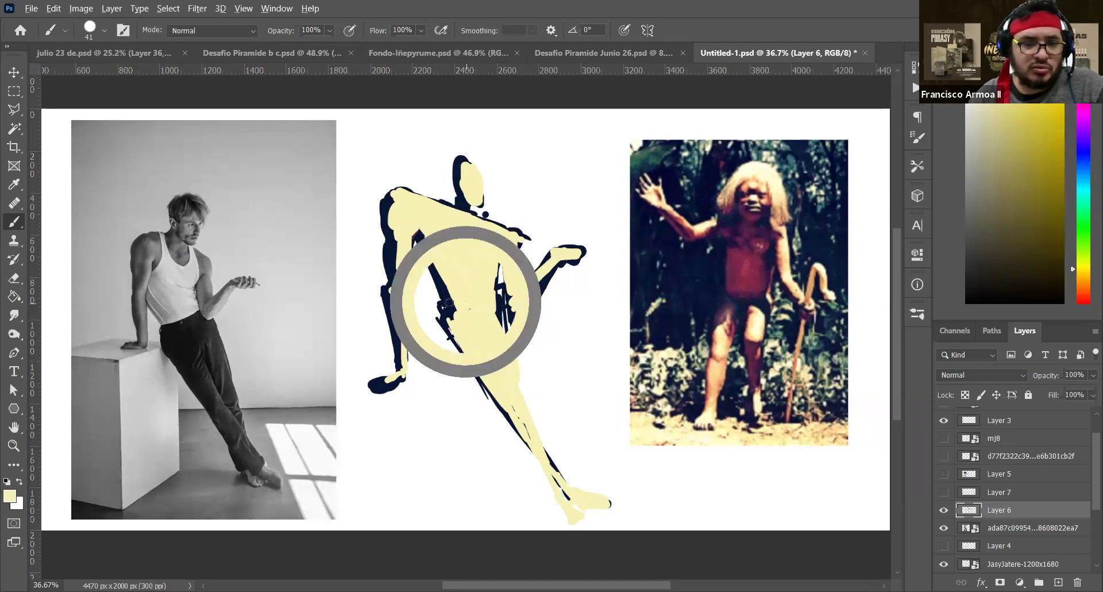
{"action": "mouse_move", "coordinate": [420, 243]}
{"action": "left_mouse_down"}
{"action": "mouse_move", "coordinate": [447, 310]}
{"action": "mouse_move", "coordinate": [429, 270]}
{"action": "mouse_move", "coordinate": [452, 308]}
{"action": "left_mouse_up"}
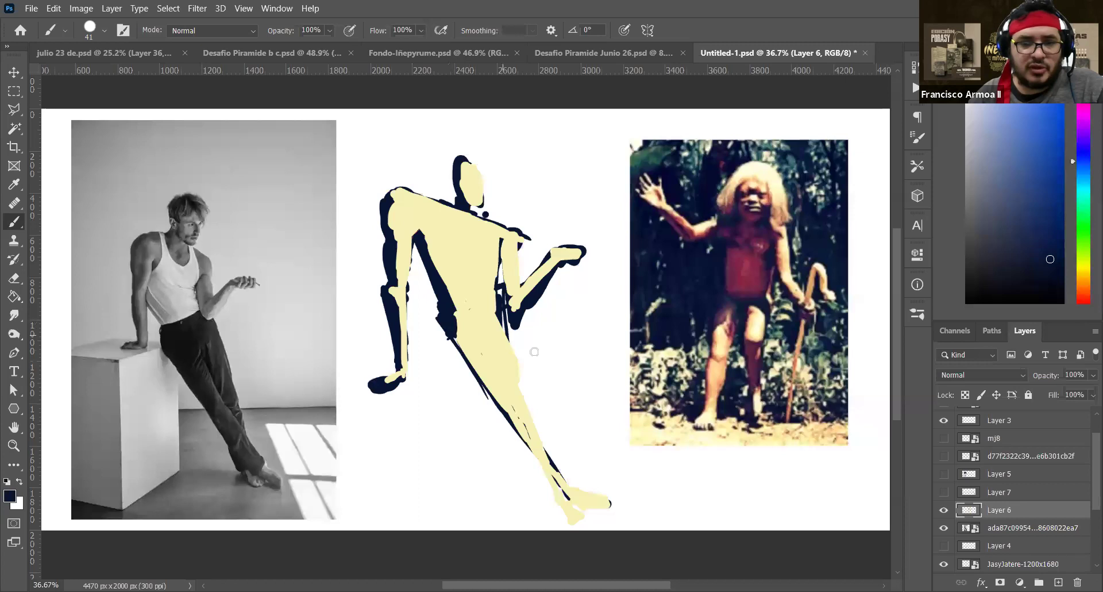
Paint a dark navy loincloth across the hips and a dividing line between the legs, and touch up the armpit with a size 27 brush
{"action": "key", "text": "alt"}
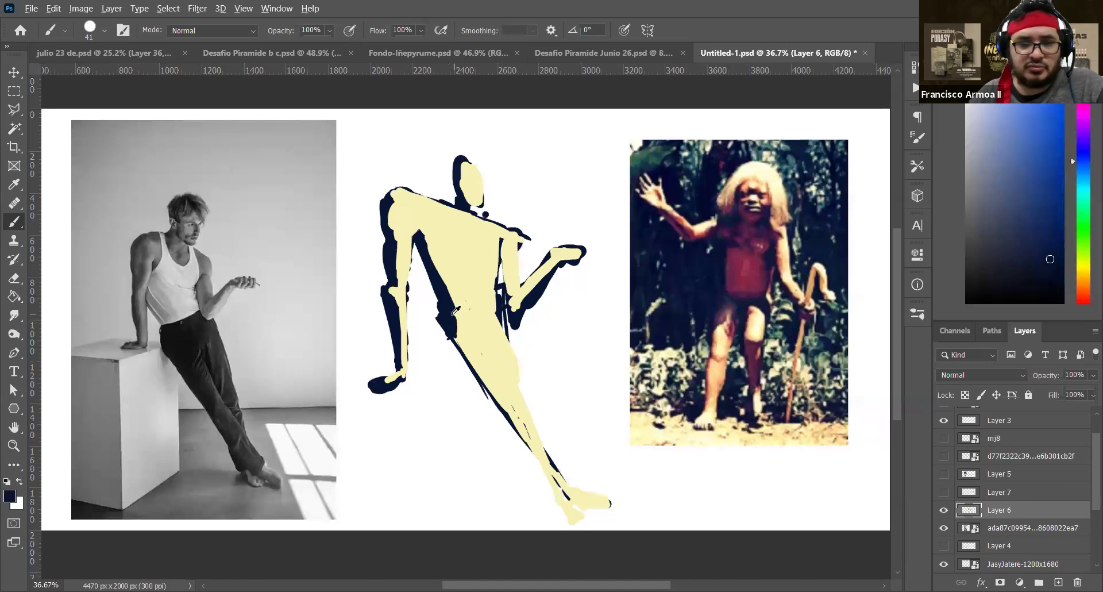
{"action": "mouse_move", "coordinate": [442, 313]}
{"action": "left_mouse_down"}
{"action": "mouse_move", "coordinate": [498, 315]}
{"action": "mouse_move", "coordinate": [479, 316]}
{"action": "mouse_move", "coordinate": [486, 336]}
{"action": "mouse_move", "coordinate": [471, 317]}
{"action": "mouse_move", "coordinate": [446, 320]}
{"action": "mouse_move", "coordinate": [496, 353]}
{"action": "mouse_move", "coordinate": [527, 420]}
{"action": "left_mouse_up"}
{"action": "left_click", "coordinate": [414, 236], "text": "alt"}
{"action": "left_click_drag", "start_coordinate": [417, 232], "coordinate": [405, 281]}
{"action": "left_click_drag", "start_coordinate": [428, 246], "coordinate": [423, 246]}
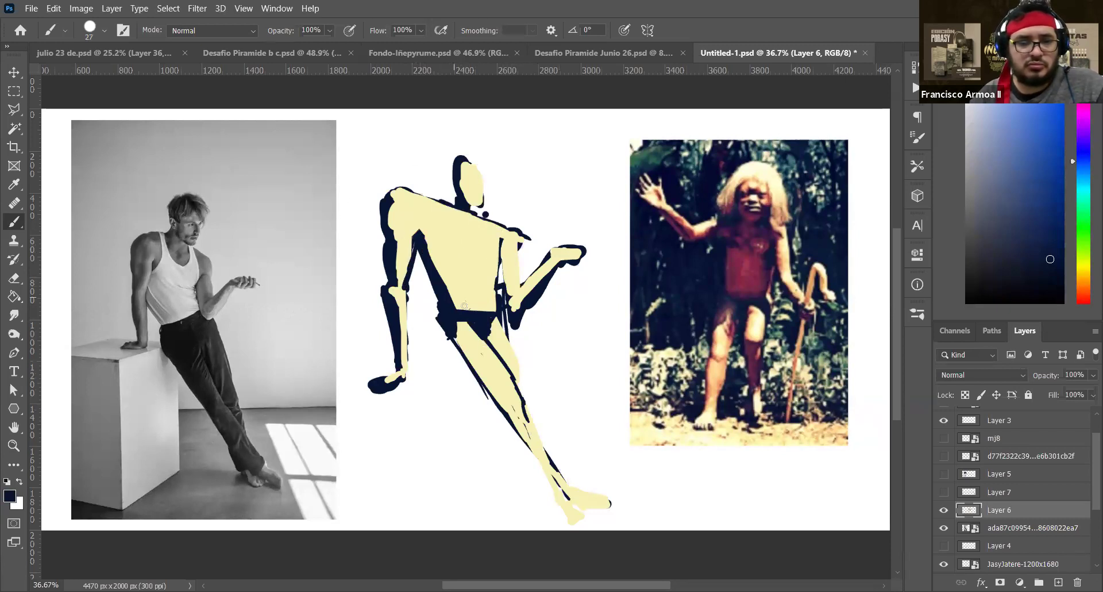
{"action": "left_click", "coordinate": [408, 229], "text": "alt"}
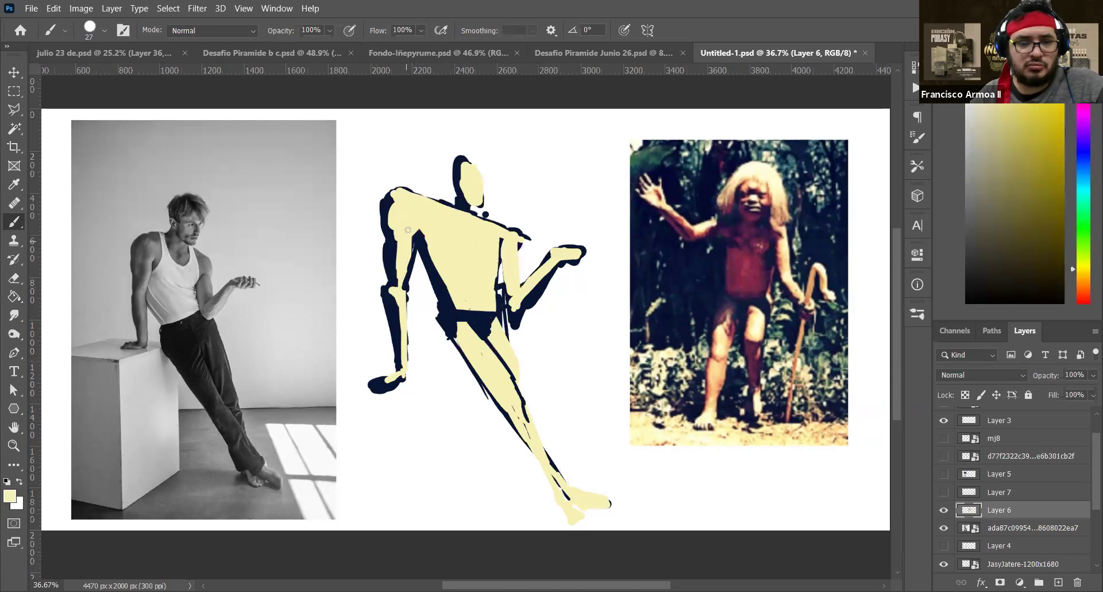
Sample a dark crimson from the Jasy Jatere picture's torso and paint shadows down the supporting arm and the rear leg
{"action": "left_click", "coordinate": [740, 255], "text": "alt"}
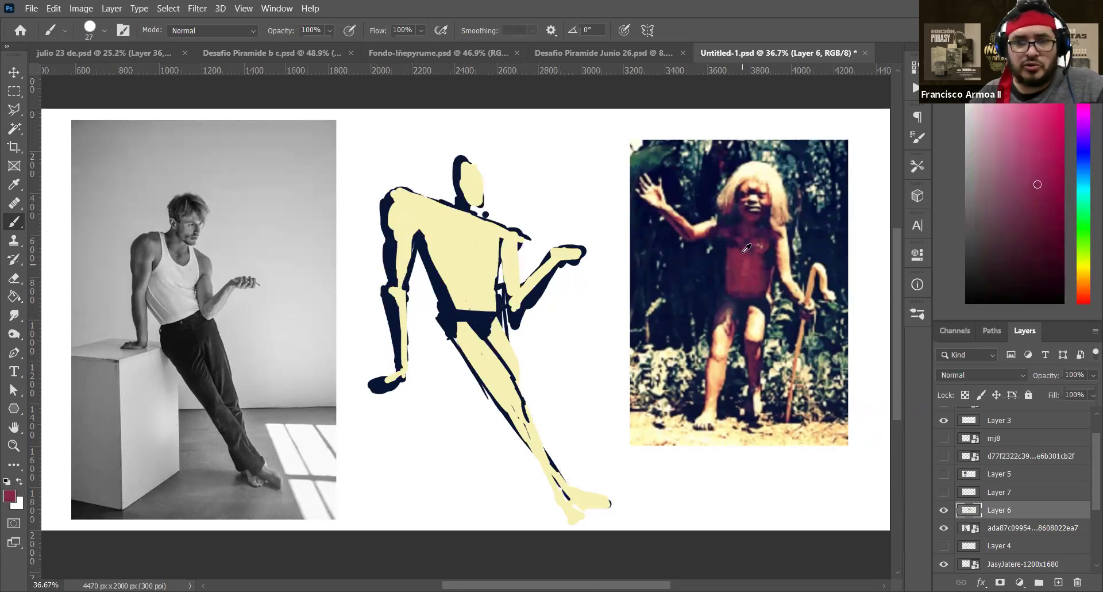
{"action": "left_click", "coordinate": [739, 257], "text": "alt"}
{"action": "left_click", "coordinate": [738, 260], "text": "alt"}
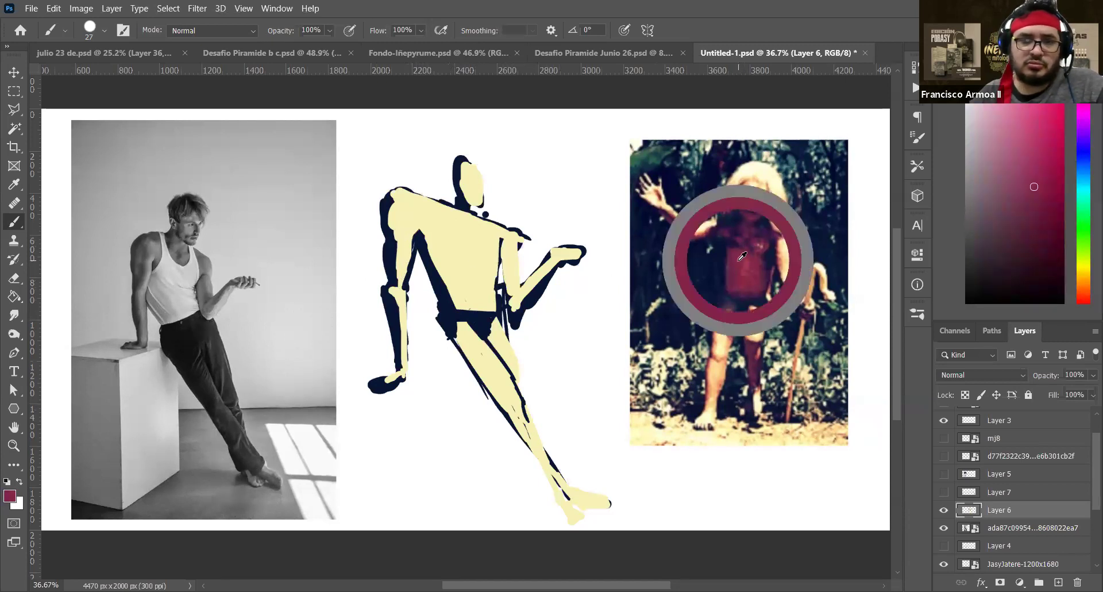
{"action": "left_click_drag", "start_coordinate": [745, 253], "coordinate": [722, 248]}
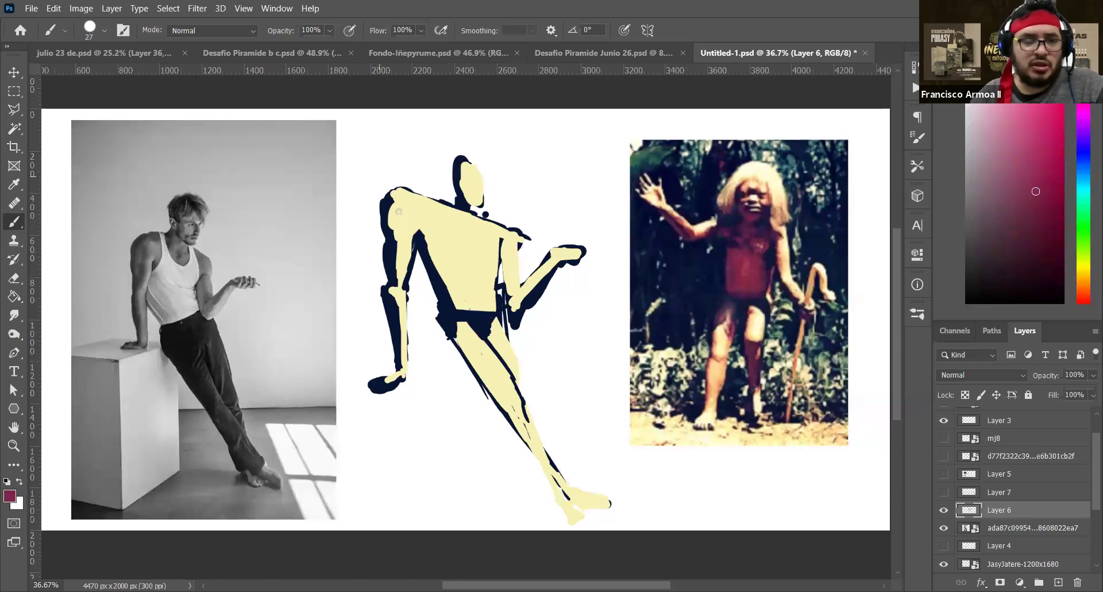
{"action": "left_click_drag", "start_coordinate": [388, 219], "coordinate": [392, 199]}
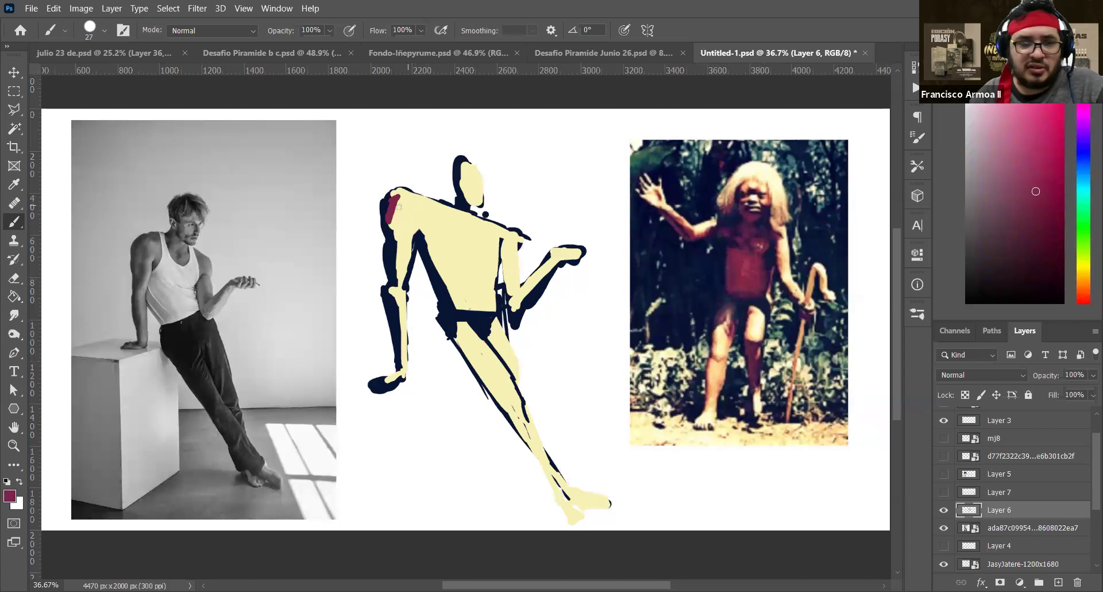
{"action": "mouse_move", "coordinate": [388, 209]}
{"action": "left_mouse_down"}
{"action": "mouse_move", "coordinate": [396, 242]}
{"action": "mouse_move", "coordinate": [393, 314]}
{"action": "mouse_move", "coordinate": [391, 291]}
{"action": "left_mouse_up"}
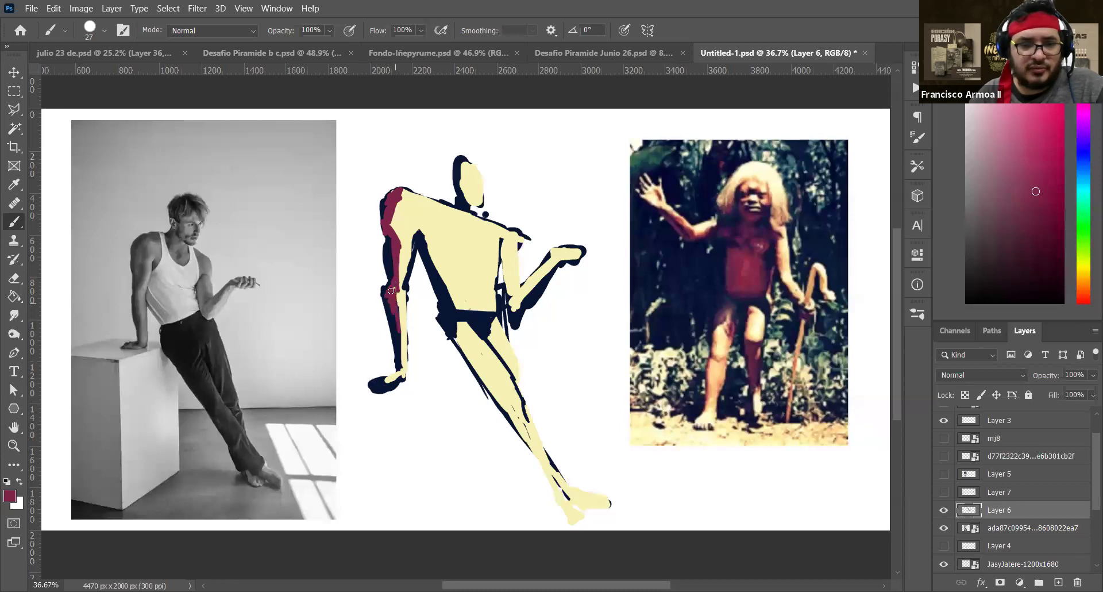
{"action": "left_click_drag", "start_coordinate": [404, 340], "coordinate": [402, 373]}
{"action": "mouse_move", "coordinate": [467, 349]}
{"action": "left_mouse_down"}
{"action": "mouse_move", "coordinate": [560, 491]}
{"action": "mouse_move", "coordinate": [541, 478]}
{"action": "left_mouse_up"}
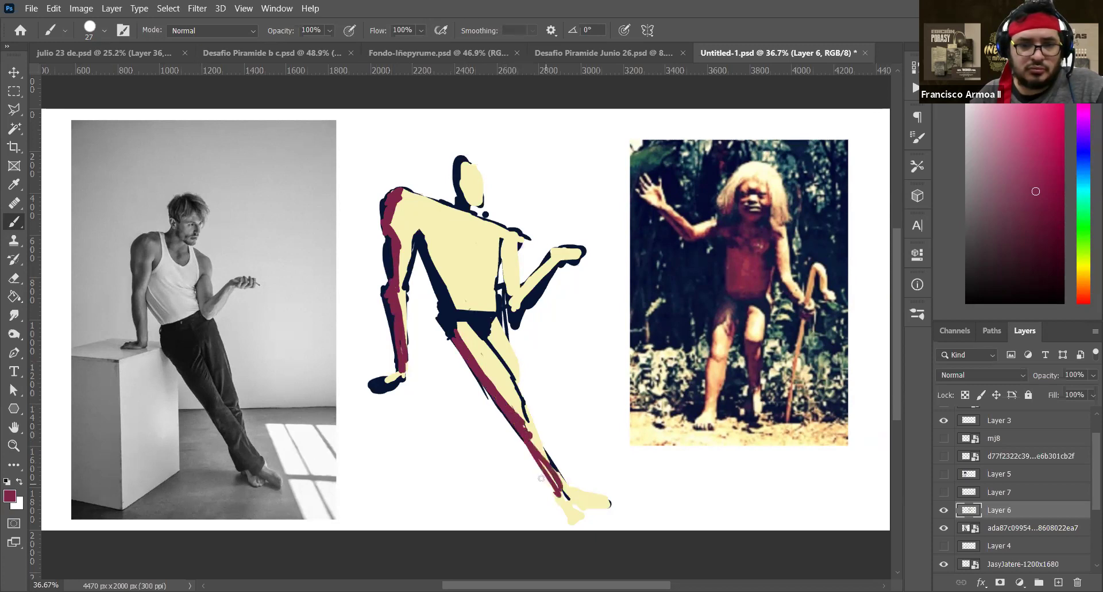
Paint a crimson shadow down the torso's side and under the chest, trimming its upper edge with pale yellow
{"action": "mouse_move", "coordinate": [451, 253]}
{"action": "left_mouse_down"}
{"action": "mouse_move", "coordinate": [431, 238]}
{"action": "mouse_move", "coordinate": [477, 250]}
{"action": "mouse_move", "coordinate": [425, 226]}
{"action": "mouse_move", "coordinate": [426, 237]}
{"action": "left_mouse_up"}
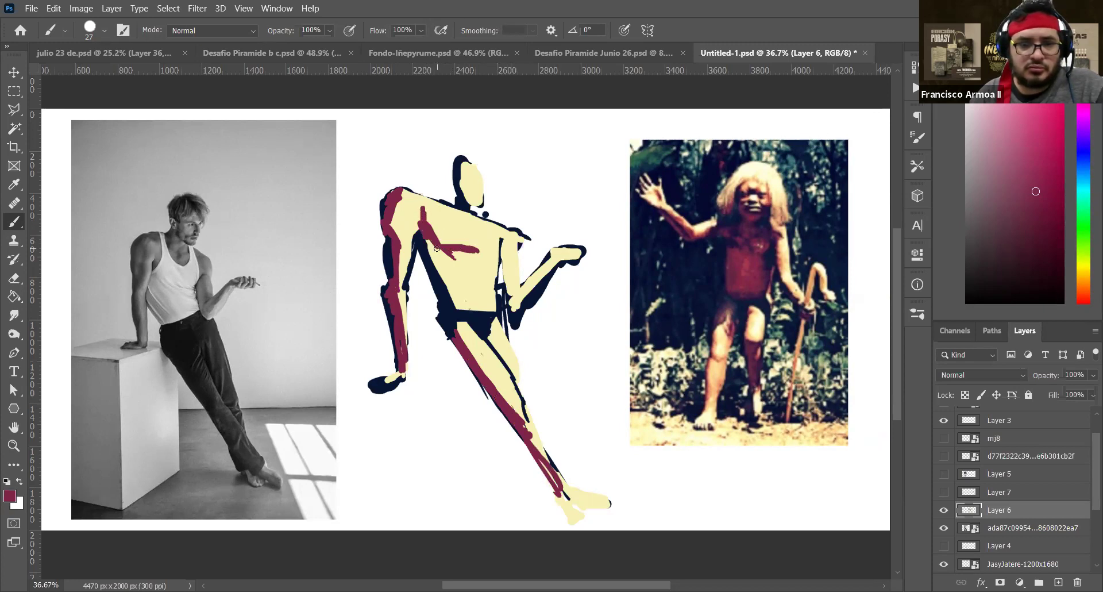
{"action": "mouse_move", "coordinate": [447, 253]}
{"action": "left_mouse_down"}
{"action": "mouse_move", "coordinate": [442, 270]}
{"action": "mouse_move", "coordinate": [429, 244]}
{"action": "mouse_move", "coordinate": [457, 311]}
{"action": "left_mouse_up"}
{"action": "left_click_drag", "start_coordinate": [437, 275], "coordinate": [438, 287]}
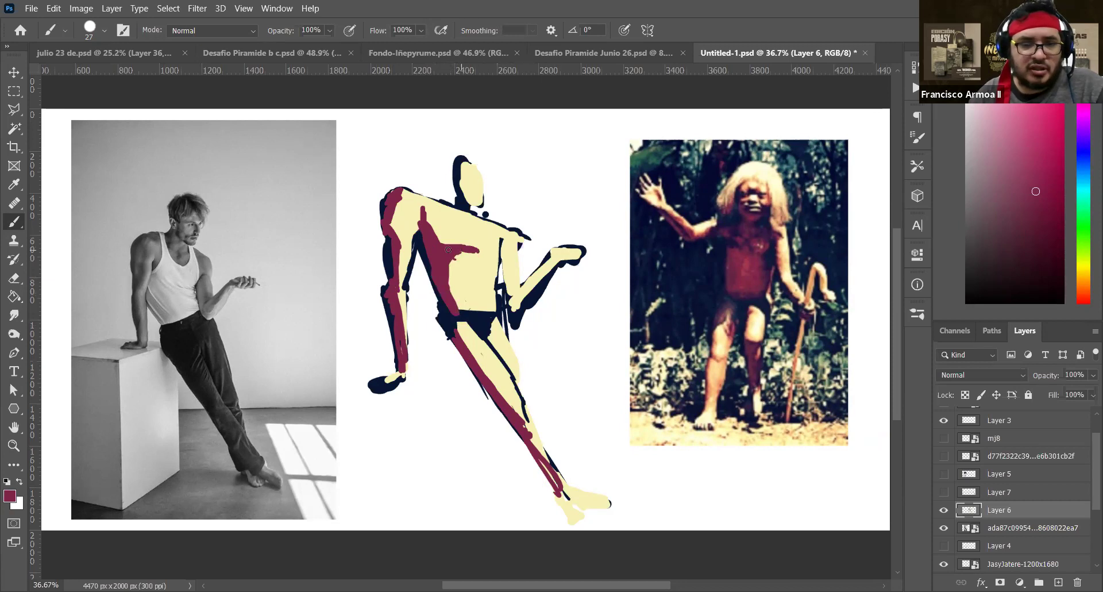
{"action": "left_click", "coordinate": [461, 237], "text": "alt"}
{"action": "left_click_drag", "start_coordinate": [476, 248], "coordinate": [467, 245]}
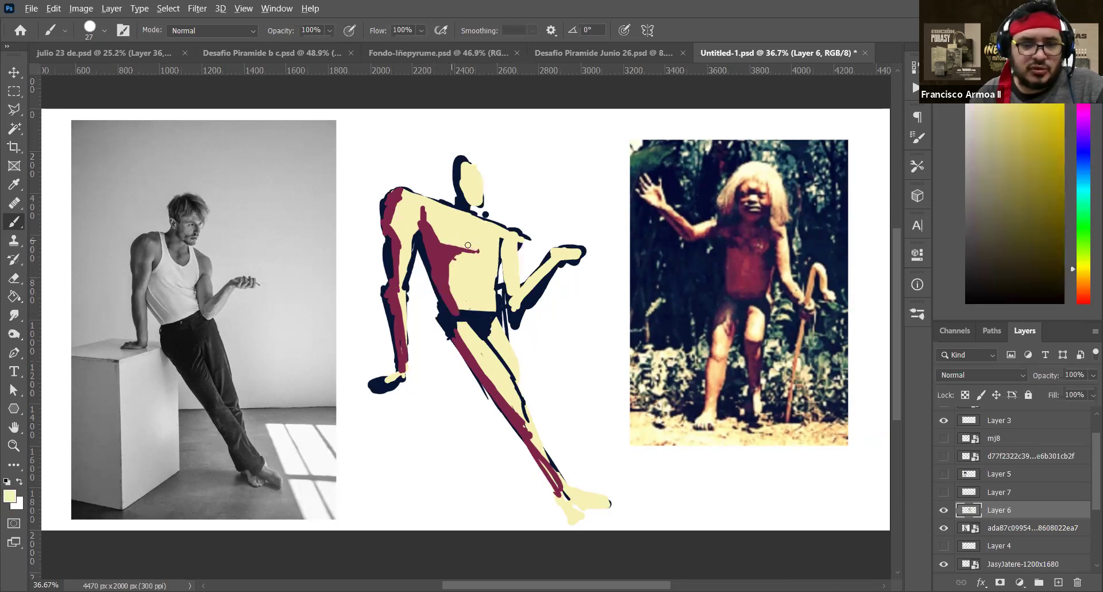
{"action": "left_click", "coordinate": [458, 252], "text": "alt"}
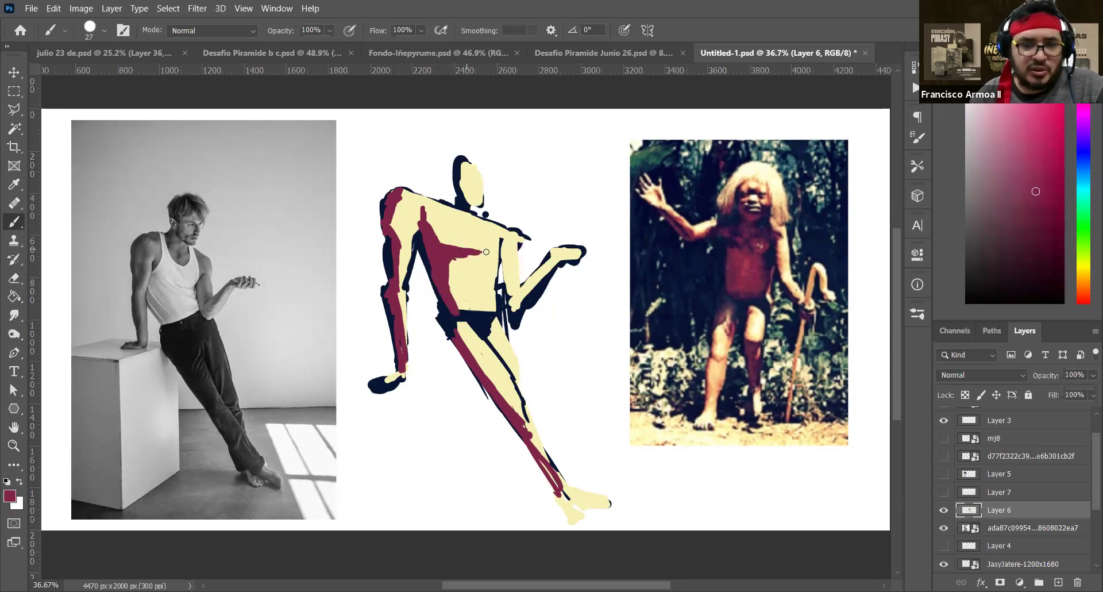
Sharpen the under-chest shadow with alternating crimson and pale yellow, and add crimson to the chest's centre line and the bent upper arm
{"action": "left_click", "coordinate": [477, 232], "text": "alt"}
{"action": "left_click_drag", "start_coordinate": [449, 243], "coordinate": [483, 254]}
{"action": "left_click", "coordinate": [452, 248], "text": "alt"}
{"action": "left_click", "coordinate": [464, 232], "text": "alt"}
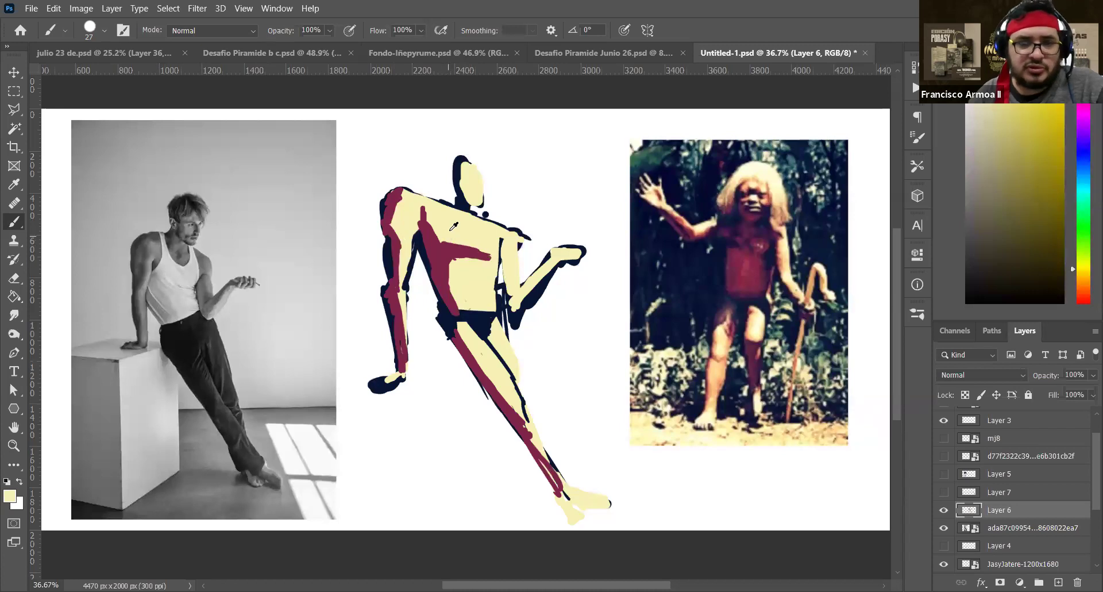
{"action": "mouse_move", "coordinate": [476, 243]}
{"action": "left_mouse_down"}
{"action": "mouse_move", "coordinate": [460, 241]}
{"action": "mouse_move", "coordinate": [492, 254]}
{"action": "mouse_move", "coordinate": [459, 251]}
{"action": "mouse_move", "coordinate": [494, 257]}
{"action": "left_mouse_up"}
{"action": "left_click", "coordinate": [451, 254], "text": "alt"}
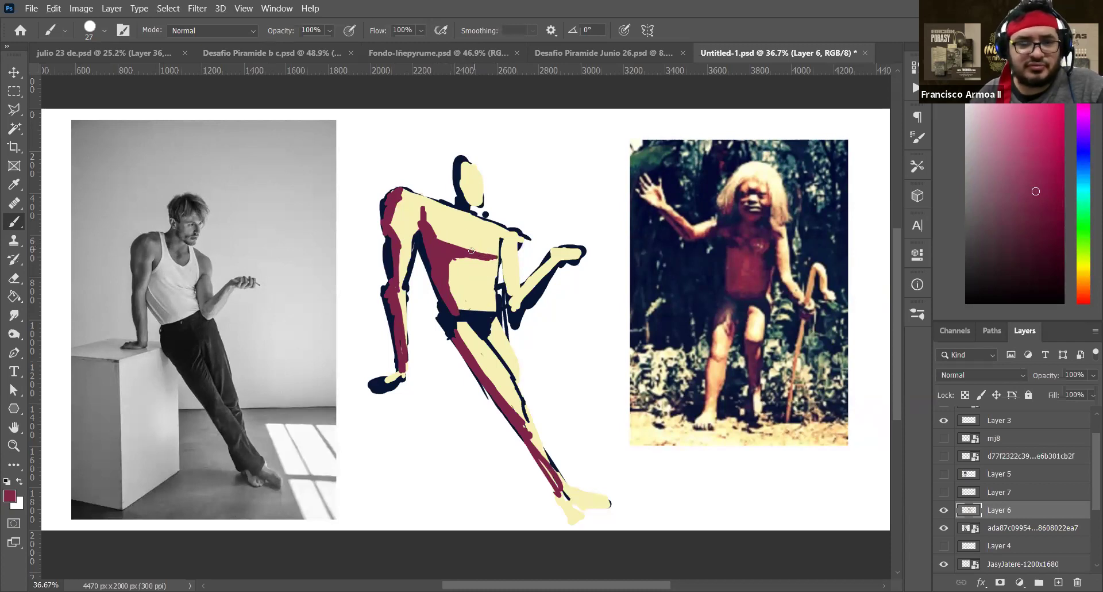
{"action": "left_click_drag", "start_coordinate": [469, 213], "coordinate": [472, 248]}
{"action": "left_click_drag", "start_coordinate": [501, 258], "coordinate": [507, 298]}
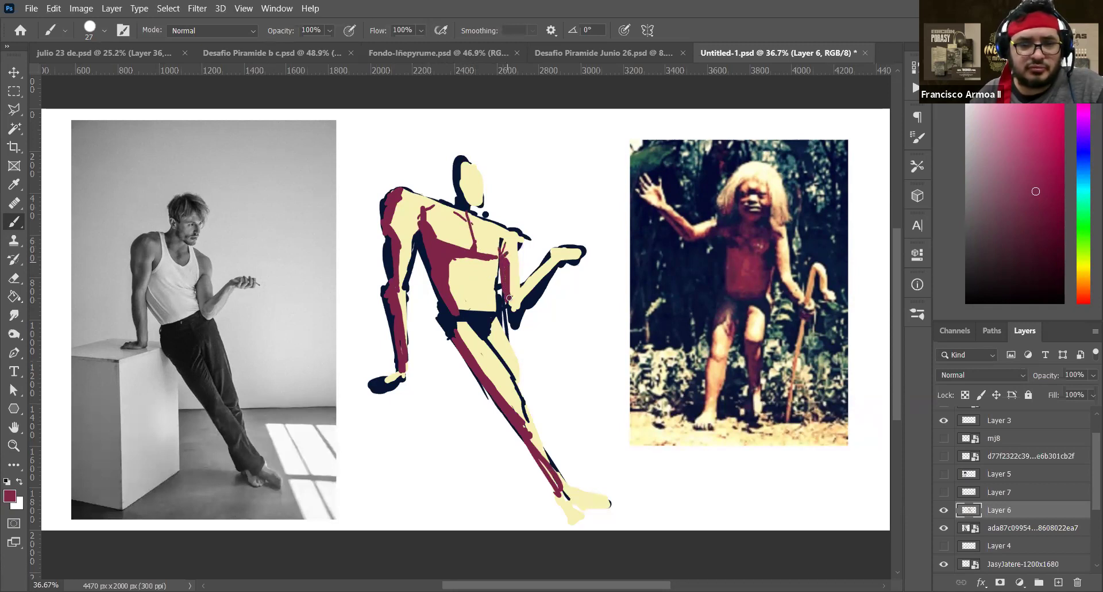
Paint shoulder-length hair in dusty pink around the leaning figure's head, leaving the pale yellow face exposed
{"action": "left_click", "coordinate": [735, 177], "text": "alt"}
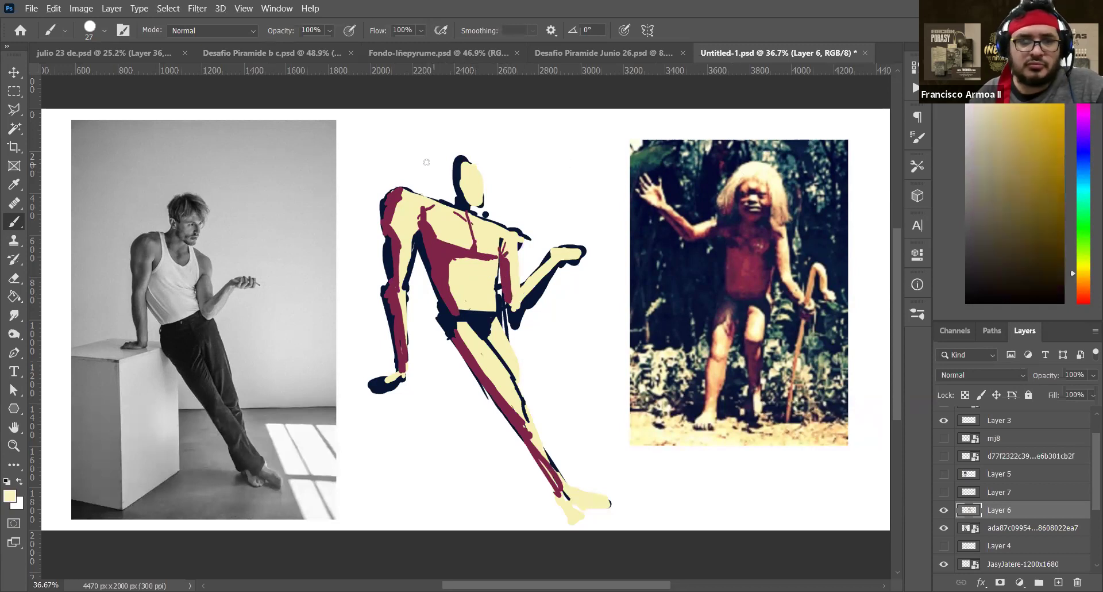
{"action": "left_click", "coordinate": [725, 193], "text": "alt"}
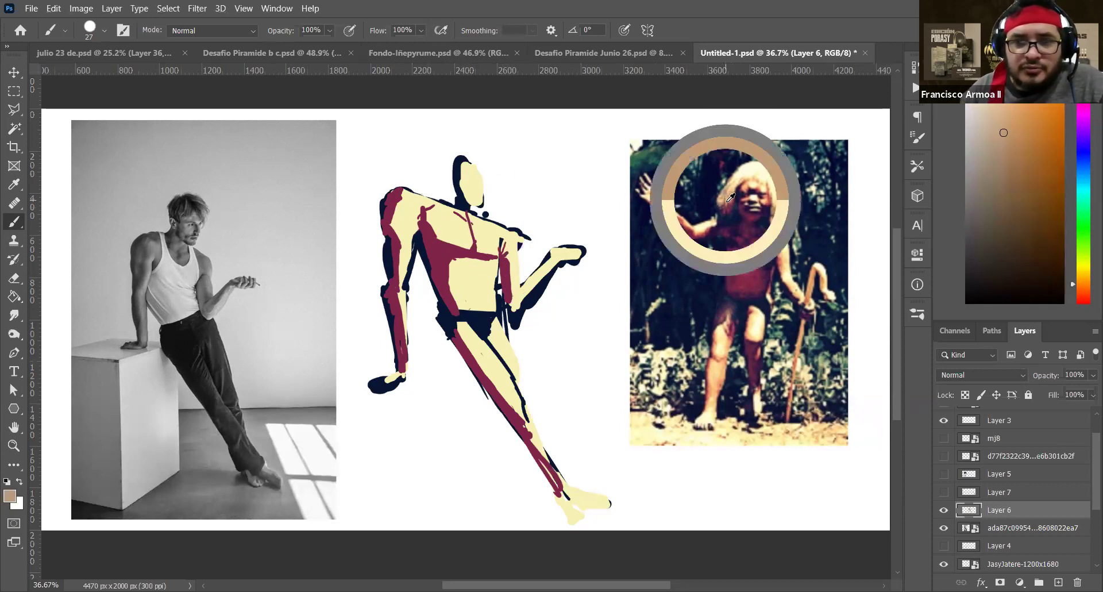
{"action": "mouse_move", "coordinate": [467, 166]}
{"action": "left_mouse_down"}
{"action": "mouse_move", "coordinate": [459, 201]}
{"action": "mouse_move", "coordinate": [447, 201]}
{"action": "mouse_move", "coordinate": [449, 163]}
{"action": "mouse_move", "coordinate": [455, 204]}
{"action": "mouse_move", "coordinate": [453, 191]}
{"action": "mouse_move", "coordinate": [436, 197]}
{"action": "mouse_move", "coordinate": [463, 154]}
{"action": "mouse_move", "coordinate": [448, 152]}
{"action": "mouse_move", "coordinate": [476, 161]}
{"action": "mouse_move", "coordinate": [469, 151]}
{"action": "mouse_move", "coordinate": [483, 175]}
{"action": "mouse_move", "coordinate": [464, 156]}
{"action": "mouse_move", "coordinate": [447, 157]}
{"action": "mouse_move", "coordinate": [443, 186]}
{"action": "mouse_move", "coordinate": [453, 193]}
{"action": "mouse_move", "coordinate": [472, 154]}
{"action": "mouse_move", "coordinate": [491, 207]}
{"action": "left_mouse_up"}
{"action": "left_click", "coordinate": [476, 196], "text": "alt"}
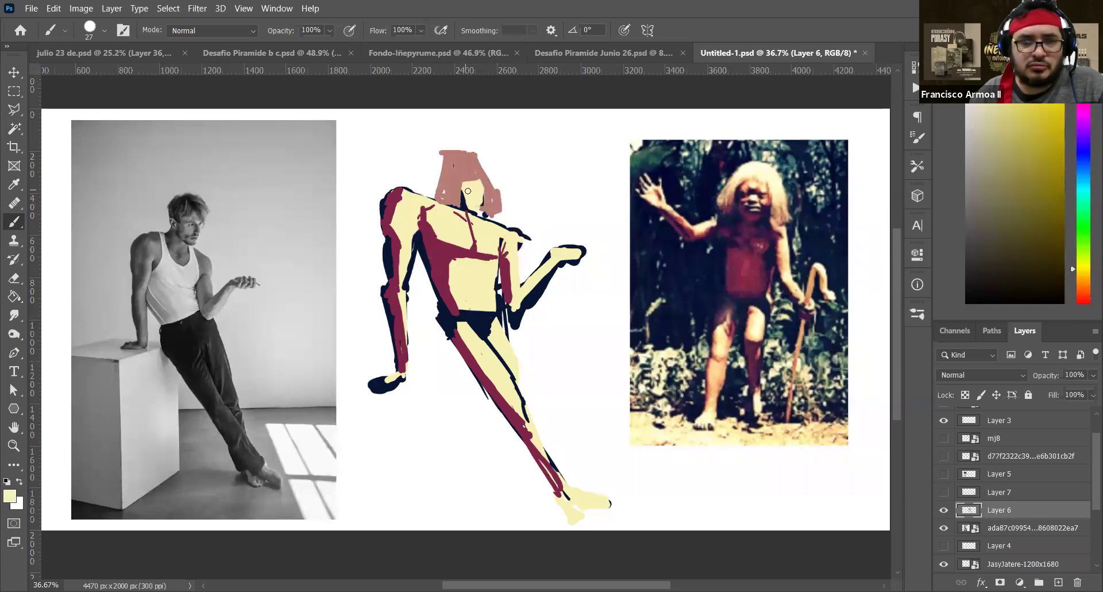
Add a crimson shadow along the inner thigh of the leaning figure's front leg
{"action": "left_click", "coordinate": [449, 253], "text": "alt"}
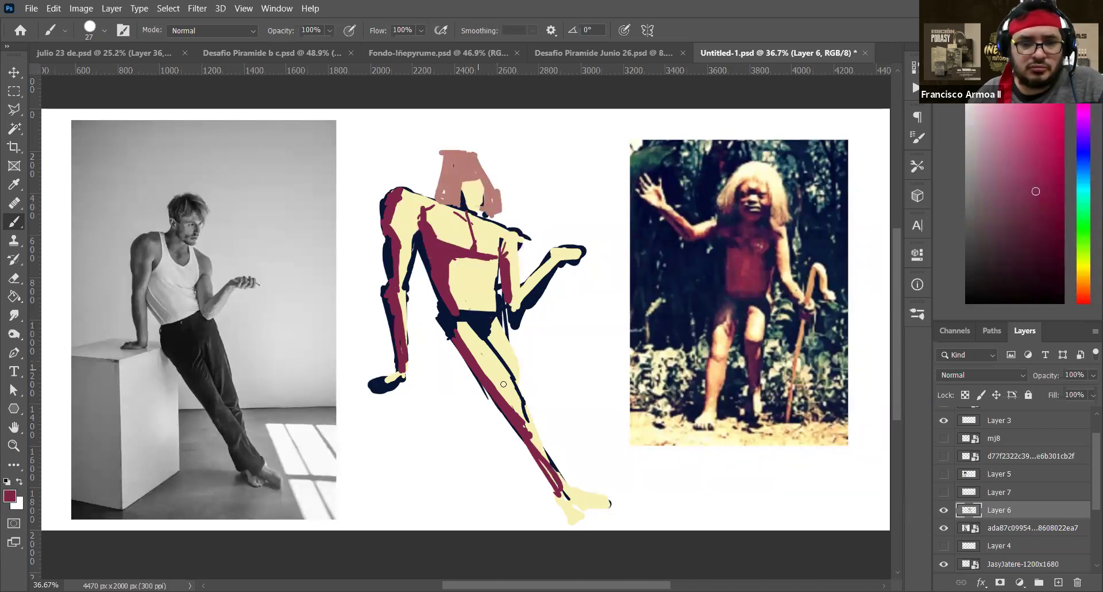
{"action": "left_click_drag", "start_coordinate": [491, 337], "coordinate": [498, 358]}
{"action": "left_click", "coordinate": [500, 364], "text": "alt"}
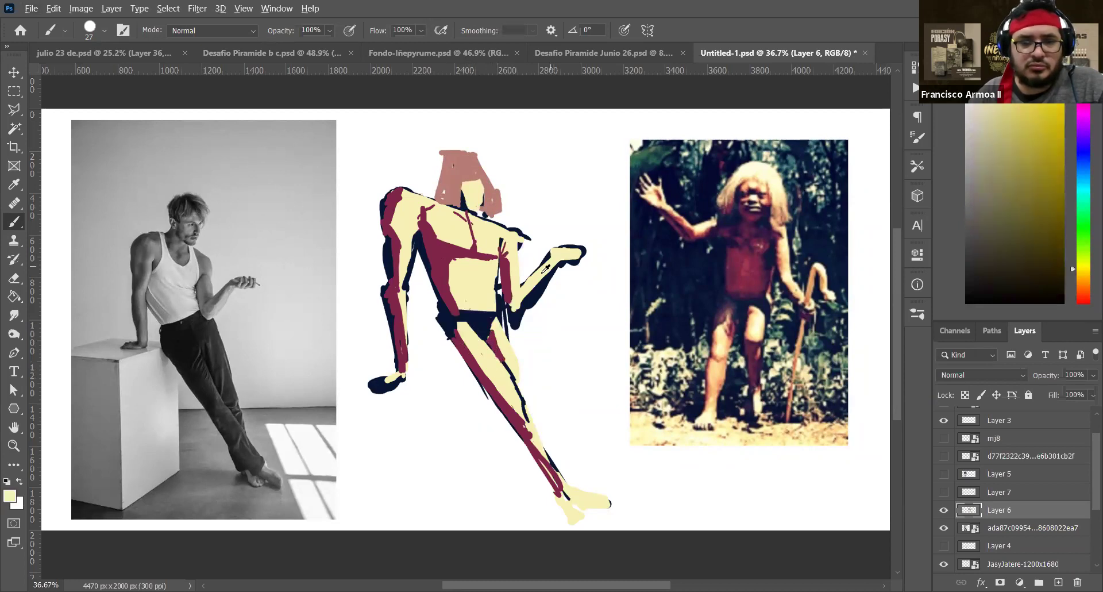
Erase the raised hand and part of its forearm, then sketch a new open hand with dark navy strokes
{"action": "key", "text": "e"}
{"action": "mouse_move", "coordinate": [546, 242]}
{"action": "left_mouse_down"}
{"action": "mouse_move", "coordinate": [574, 246]}
{"action": "mouse_move", "coordinate": [571, 275]}
{"action": "mouse_move", "coordinate": [513, 323]}
{"action": "left_mouse_up"}
{"action": "key", "text": "b"}
{"action": "left_click", "coordinate": [545, 295], "text": "alt"}
{"action": "left_click", "coordinate": [543, 284], "text": "alt"}
{"action": "mouse_move", "coordinate": [541, 288]}
{"action": "left_mouse_down"}
{"action": "mouse_move", "coordinate": [516, 322]}
{"action": "mouse_move", "coordinate": [543, 276]}
{"action": "left_mouse_up"}
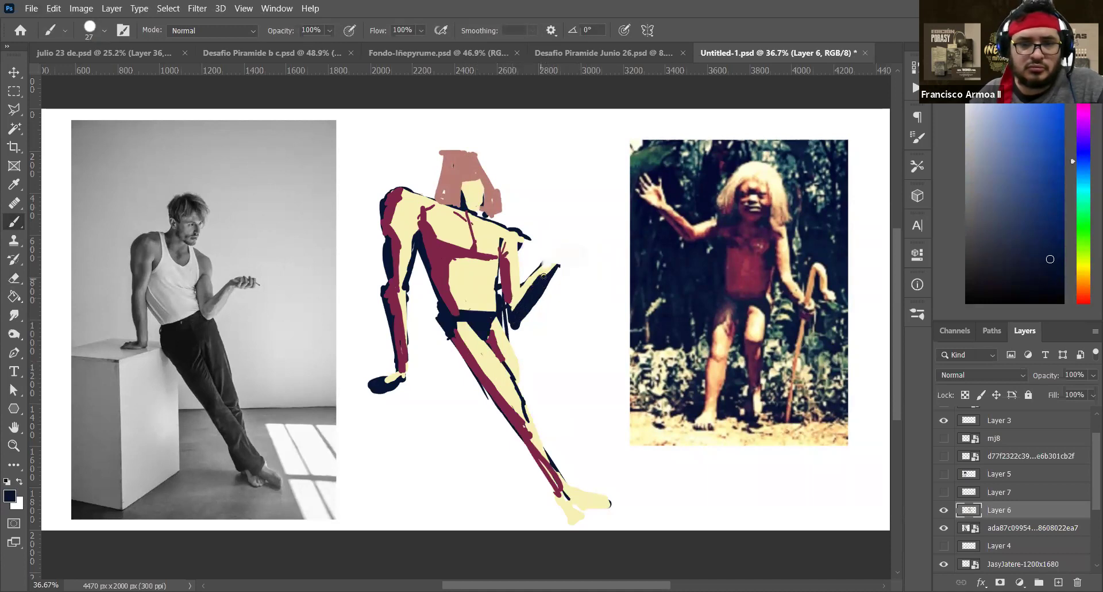
{"action": "left_click", "coordinate": [543, 291], "text": "alt"}
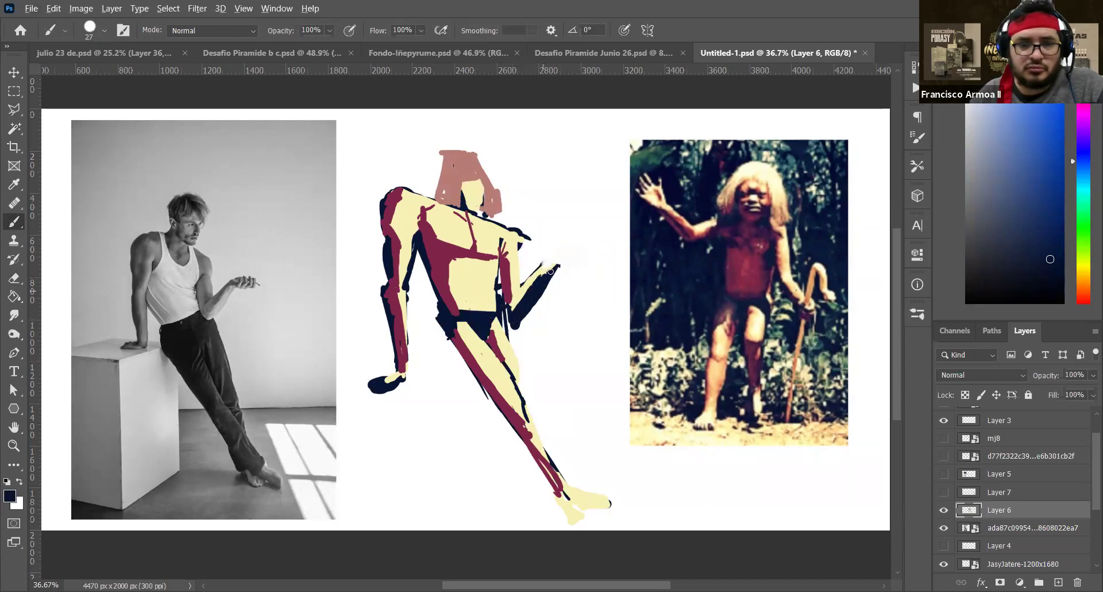
{"action": "left_click_drag", "start_coordinate": [543, 268], "coordinate": [583, 264]}
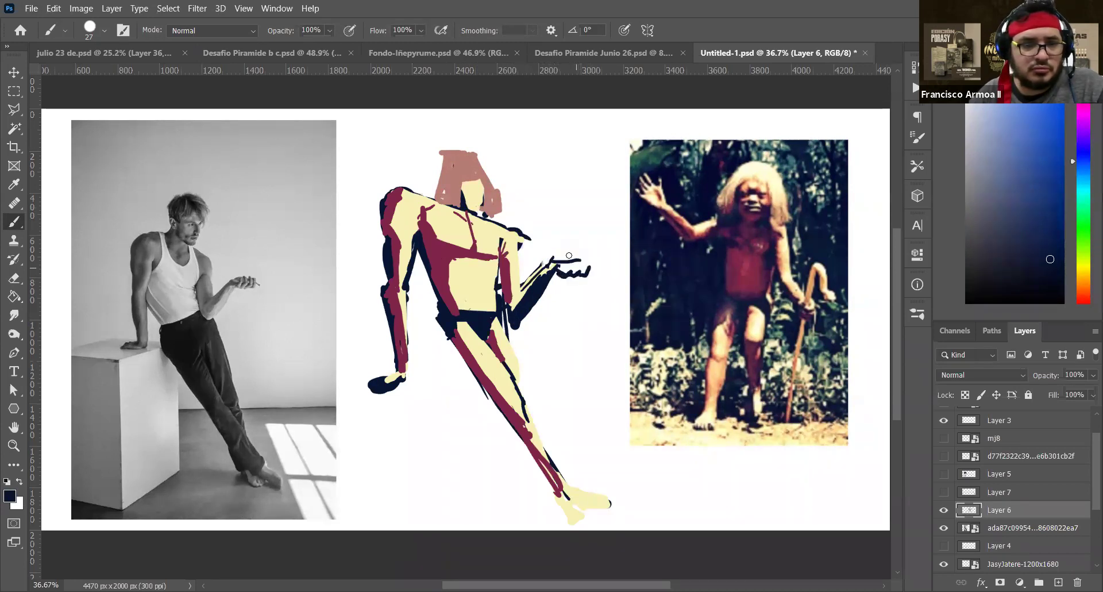
Fill the raised forearm and the new hand's palm with pale yellow inside the dark navy outline
{"action": "scroll", "coordinate": [264, 285], "scroll_direction": "up", "scroll_amount": 12}
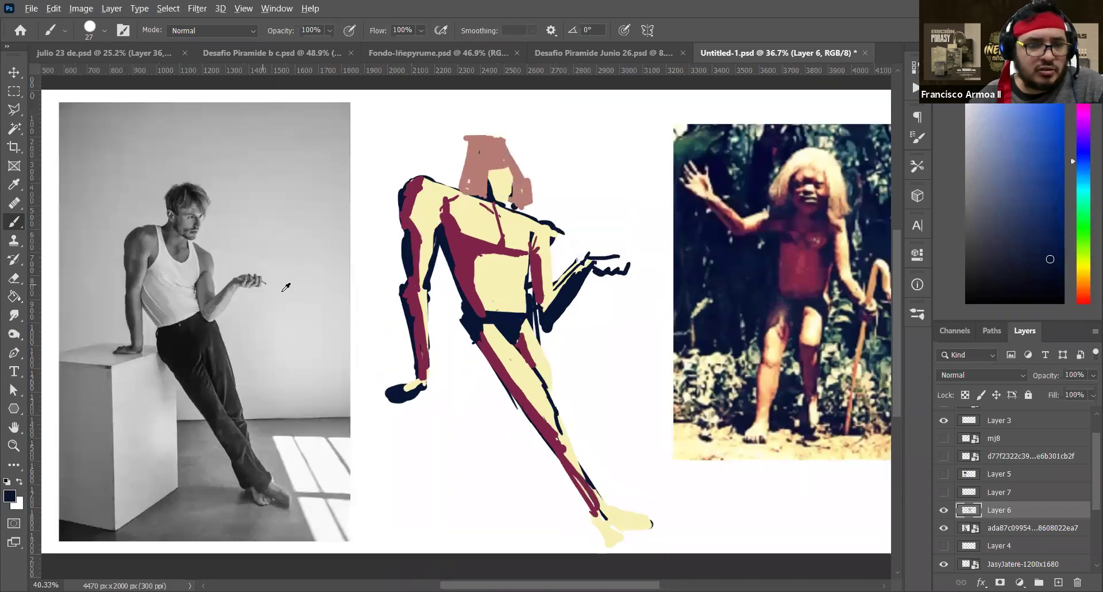
{"action": "scroll", "coordinate": [566, 277], "scroll_direction": "down", "scroll_amount": 5}
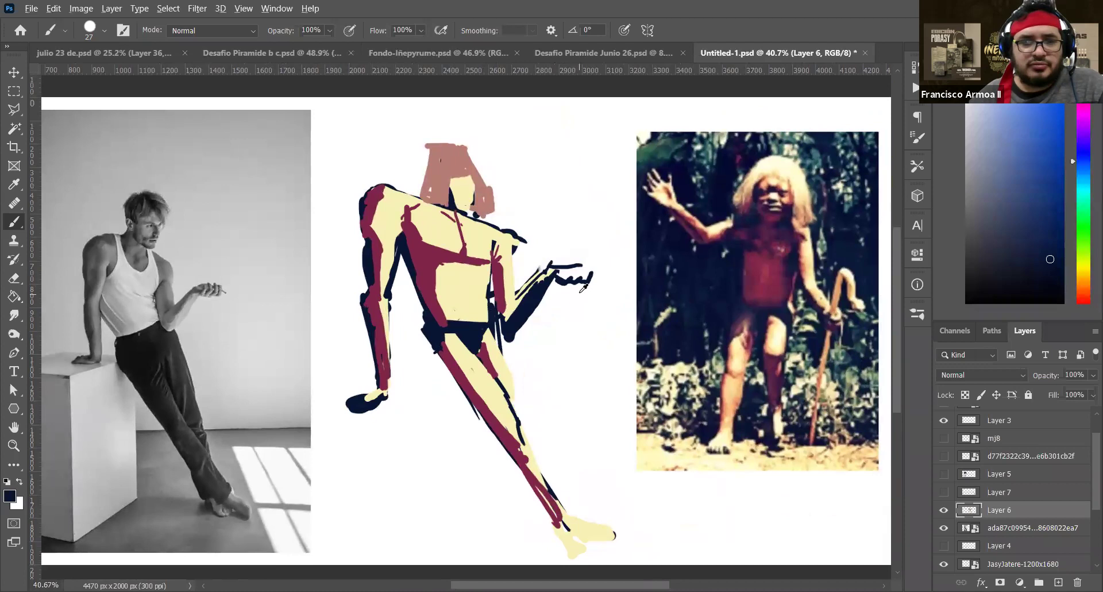
{"action": "scroll", "coordinate": [579, 293], "scroll_direction": "up", "scroll_amount": 1}
{"action": "key", "text": "ctrl"}
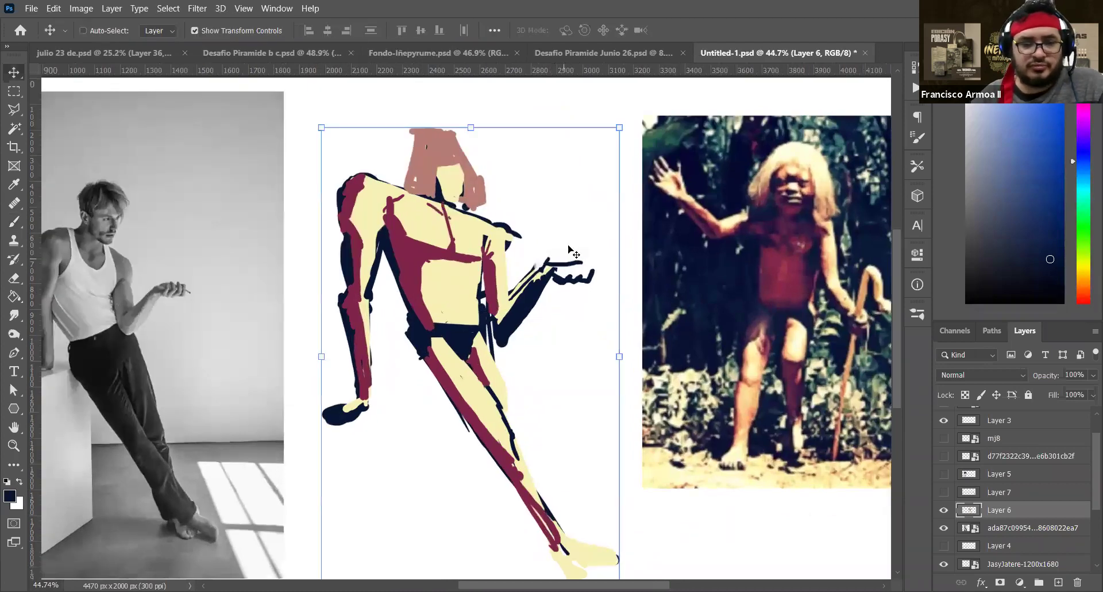
{"action": "left_click", "coordinate": [510, 303], "text": "alt"}
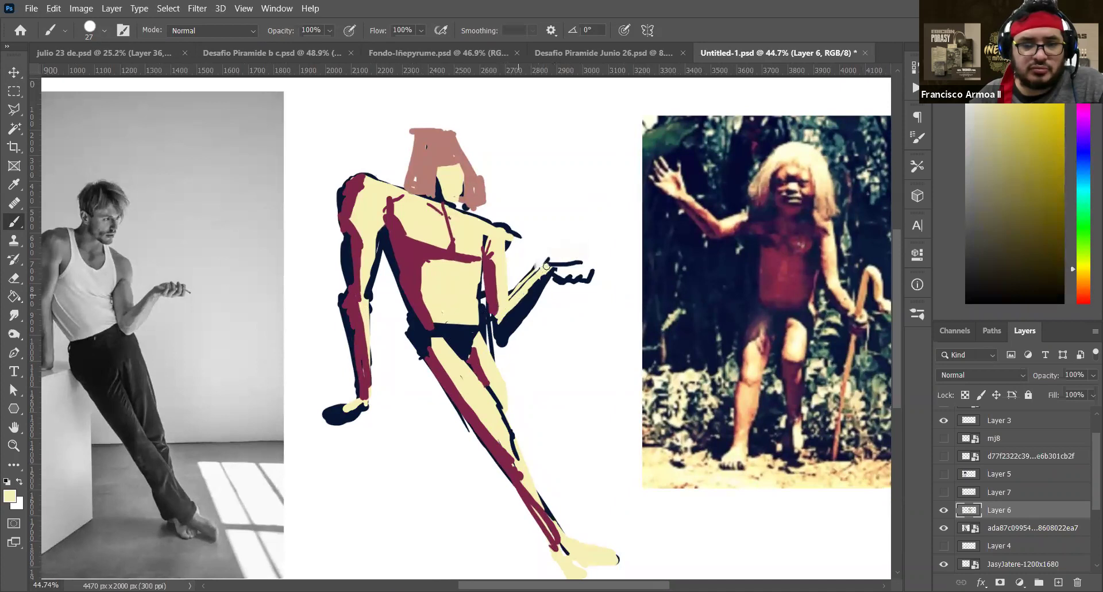
{"action": "left_click_drag", "start_coordinate": [516, 292], "coordinate": [547, 267]}
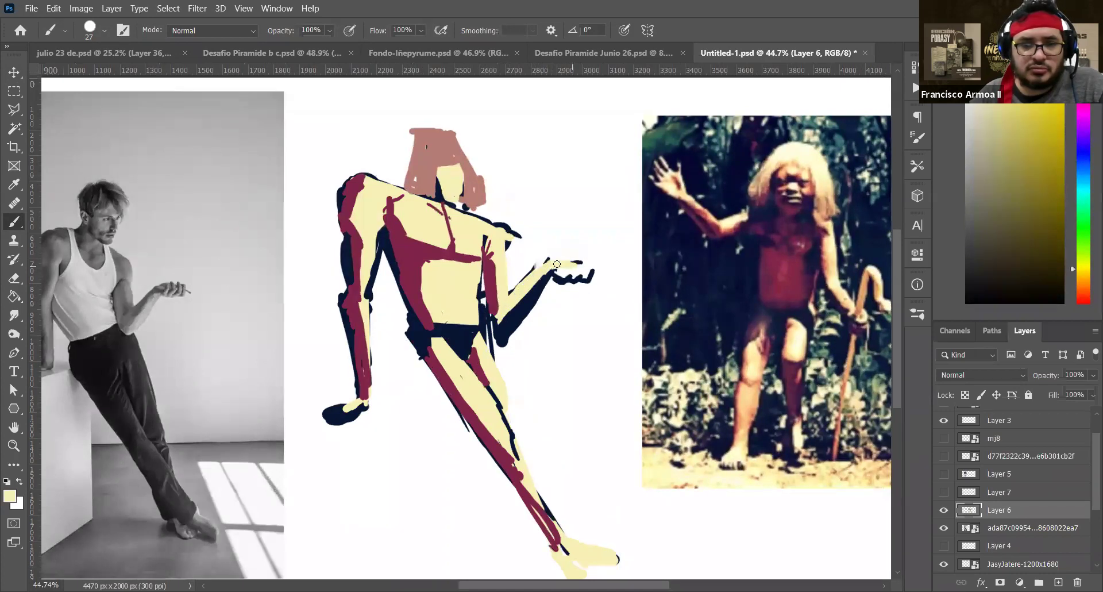
With a 17 px brush, refine the raised hand's fingers in pale yellow and dark navy, adding a small held object
{"action": "key", "text": "bracketleft"}
{"action": "left_click", "coordinate": [552, 276], "text": "alt"}
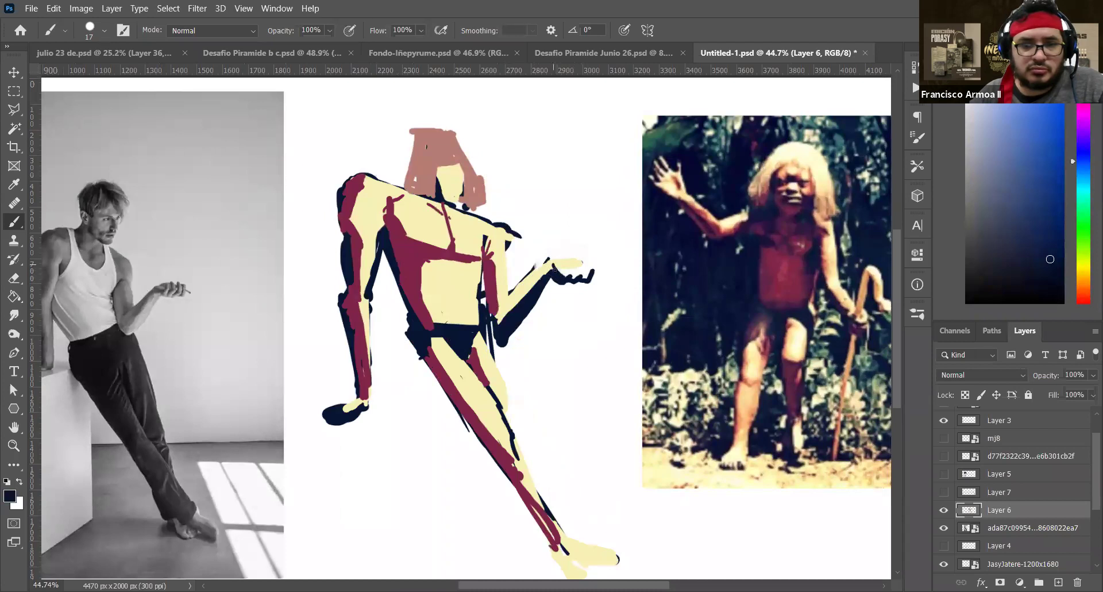
{"action": "left_click", "coordinate": [557, 270], "text": "alt"}
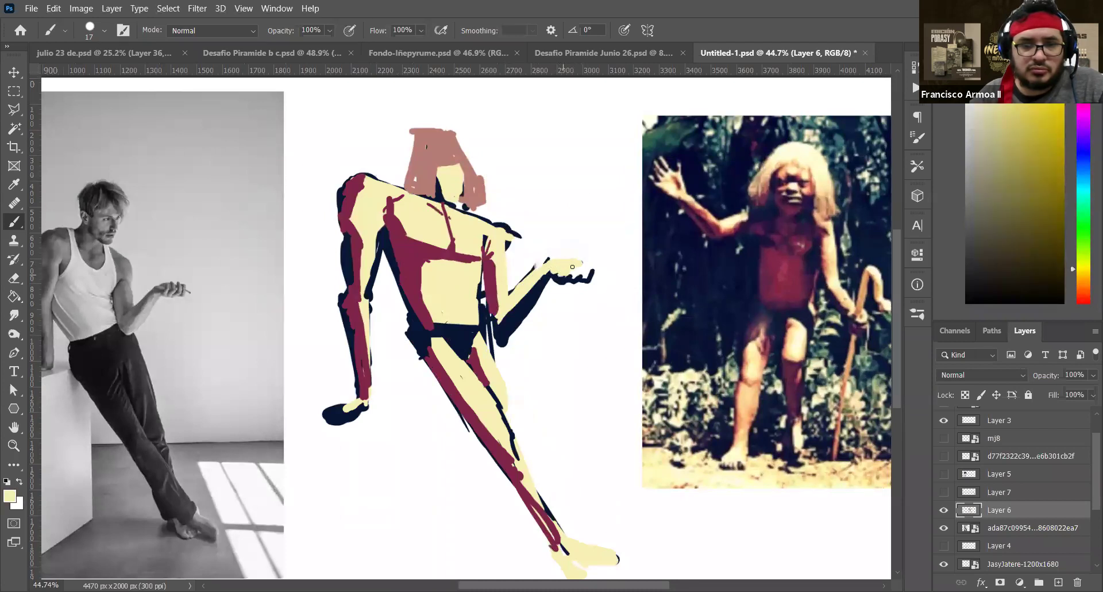
{"action": "mouse_move", "coordinate": [588, 271]}
{"action": "left_mouse_down"}
{"action": "mouse_move", "coordinate": [551, 277]}
{"action": "mouse_move", "coordinate": [588, 279]}
{"action": "left_mouse_up"}
{"action": "left_click", "coordinate": [551, 277], "text": "alt"}
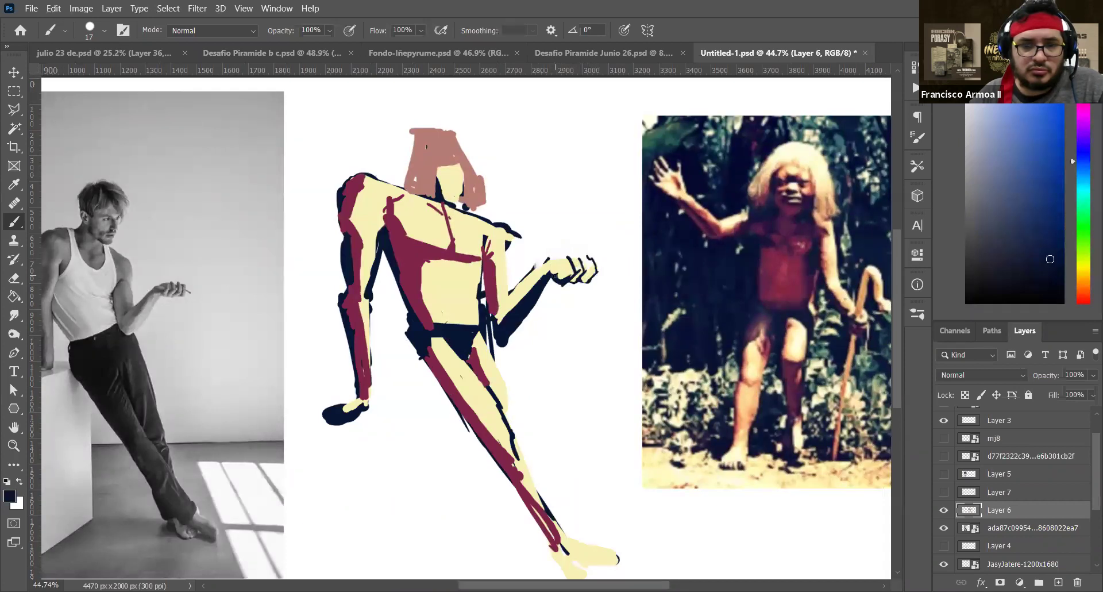
{"action": "mouse_move", "coordinate": [555, 278]}
{"action": "left_mouse_down"}
{"action": "mouse_move", "coordinate": [571, 268]}
{"action": "mouse_move", "coordinate": [562, 262]}
{"action": "mouse_move", "coordinate": [610, 262]}
{"action": "left_mouse_up"}
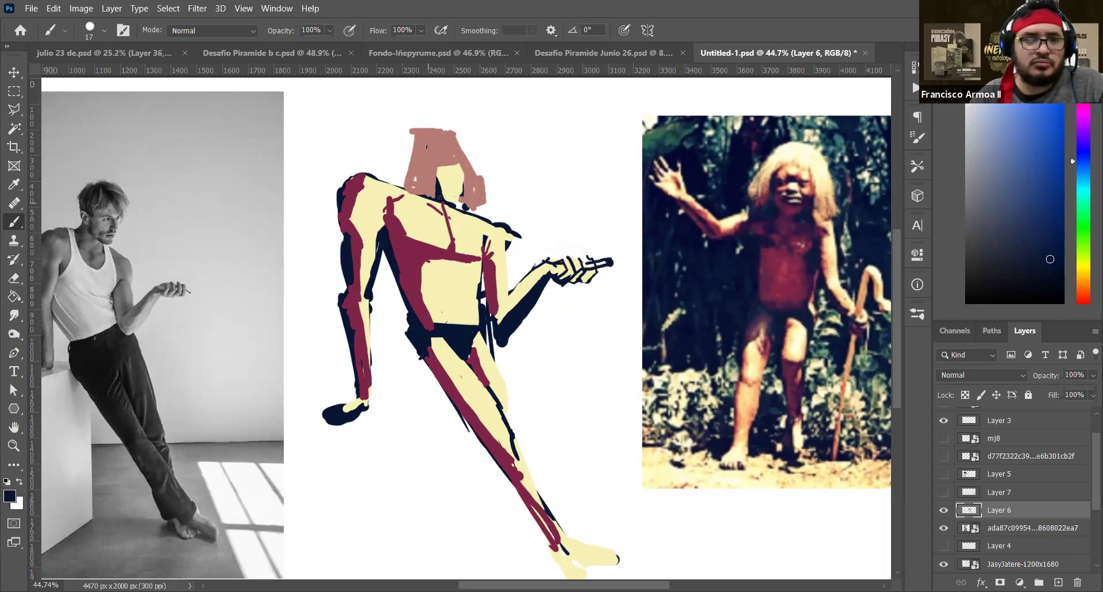
Broaden the supporting arm's upper part and shoulder with angular crimson shadow shapes, following the pose photo
{"action": "left_click", "coordinate": [376, 234], "text": "alt"}
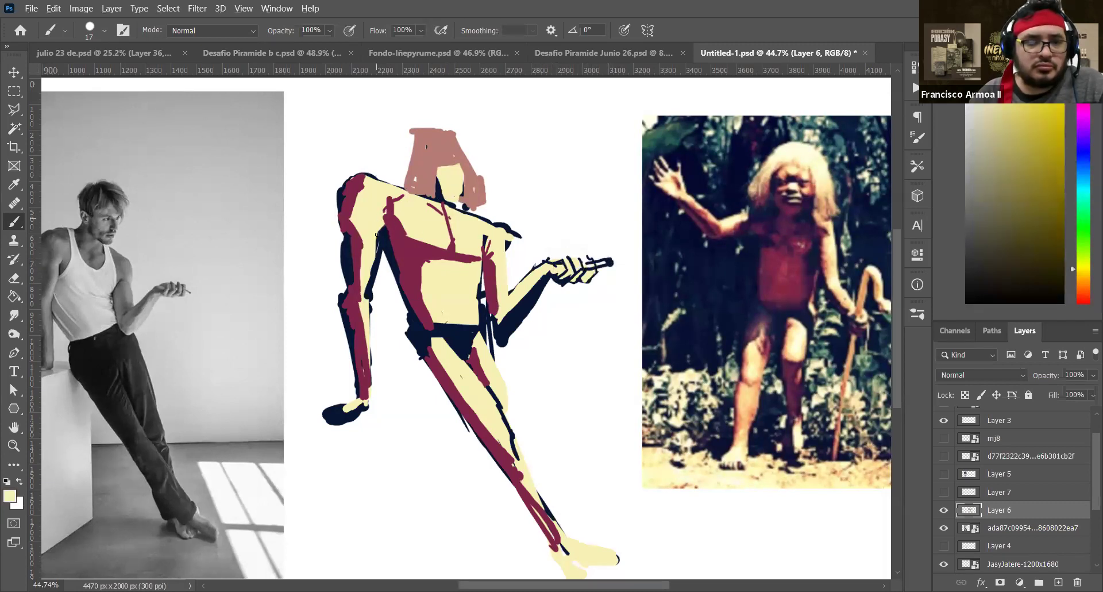
{"action": "left_click", "coordinate": [362, 236], "text": "alt"}
{"action": "left_click", "coordinate": [347, 238], "text": "alt"}
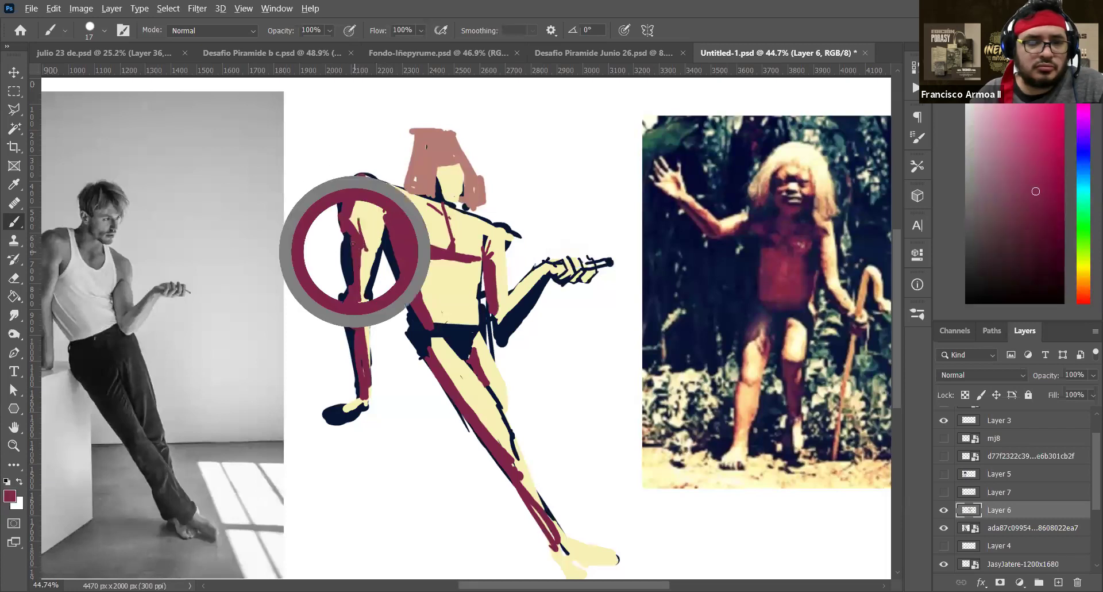
{"action": "left_click_drag", "start_coordinate": [353, 280], "coordinate": [368, 266]}
{"action": "mouse_move", "coordinate": [365, 230]}
{"action": "left_mouse_down"}
{"action": "mouse_move", "coordinate": [356, 234]}
{"action": "mouse_move", "coordinate": [371, 276]}
{"action": "left_mouse_up"}
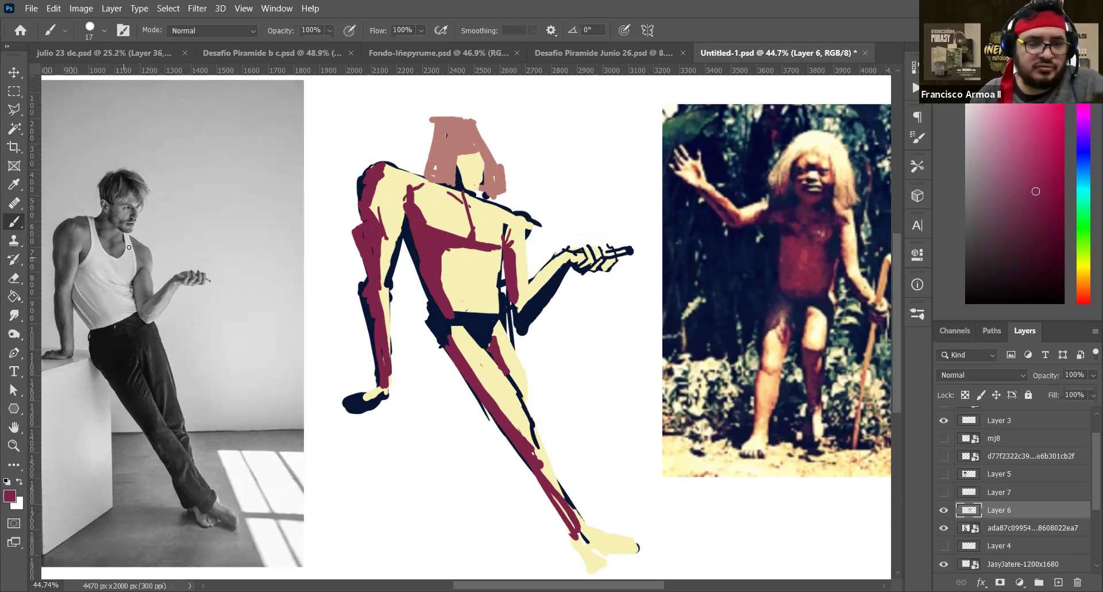
{"action": "left_click_drag", "start_coordinate": [70, 259], "coordinate": [101, 255]}
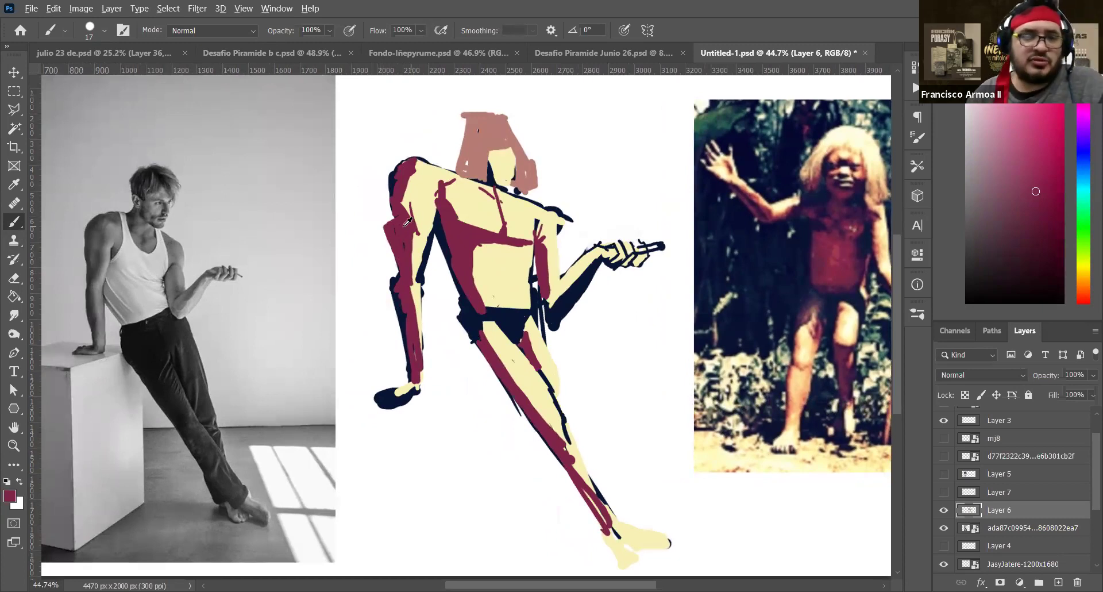
{"action": "mouse_move", "coordinate": [386, 198]}
{"action": "left_mouse_down"}
{"action": "mouse_move", "coordinate": [400, 165]}
{"action": "mouse_move", "coordinate": [387, 190]}
{"action": "mouse_move", "coordinate": [396, 216]}
{"action": "mouse_move", "coordinate": [389, 187]}
{"action": "left_mouse_up"}
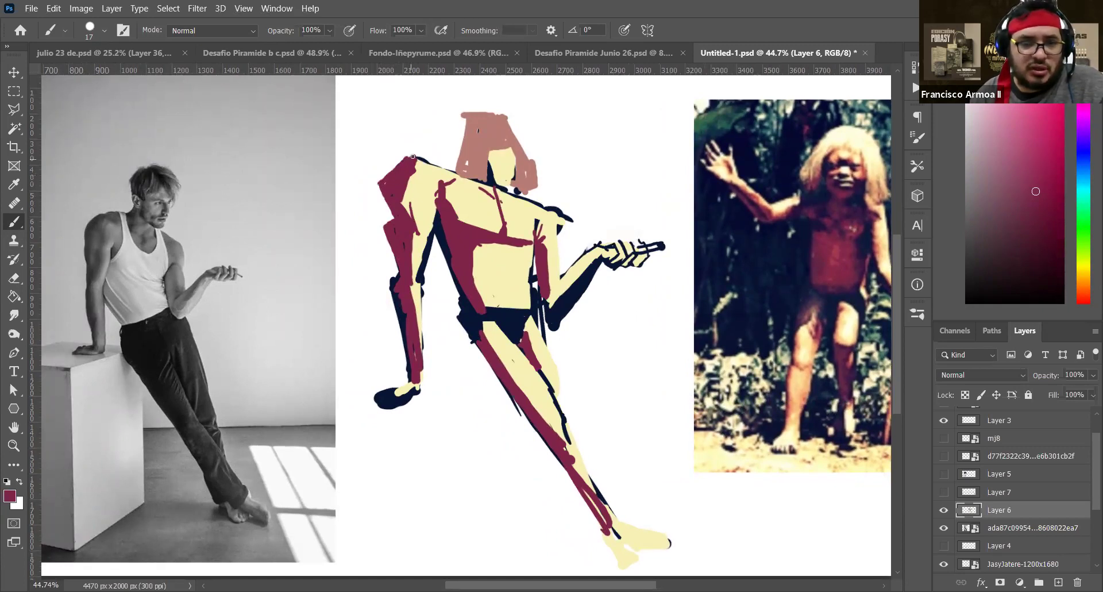
Add crimson along the top of the supporting shoulder and build up the slope to the neck in pale yellow
{"action": "left_click_drag", "start_coordinate": [409, 153], "coordinate": [441, 165]}
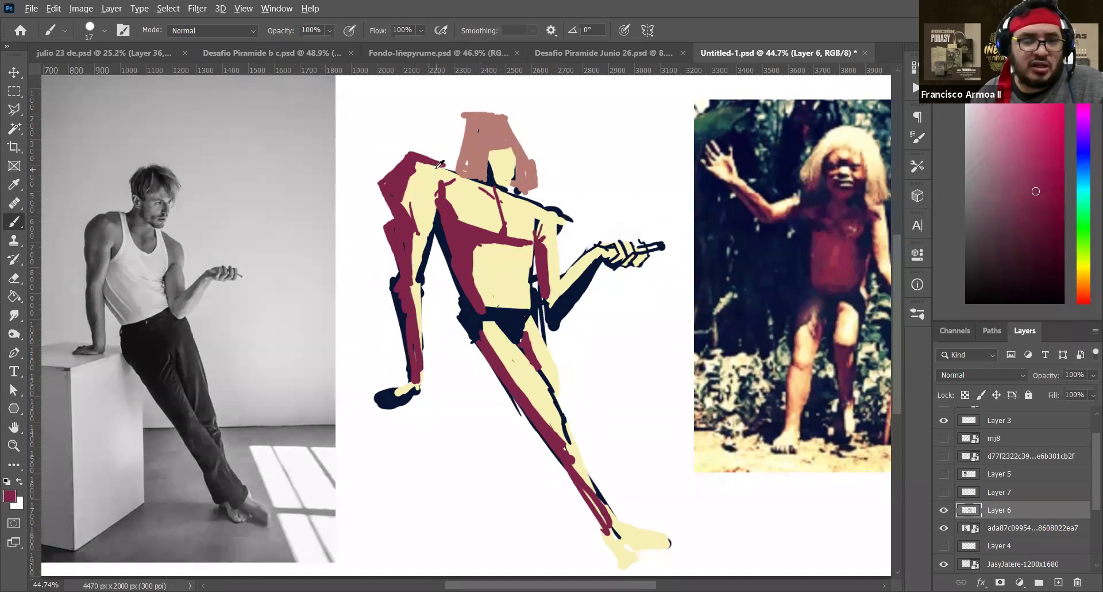
{"action": "left_click", "coordinate": [437, 168], "text": "alt"}
{"action": "left_click_drag", "start_coordinate": [435, 166], "coordinate": [450, 162]}
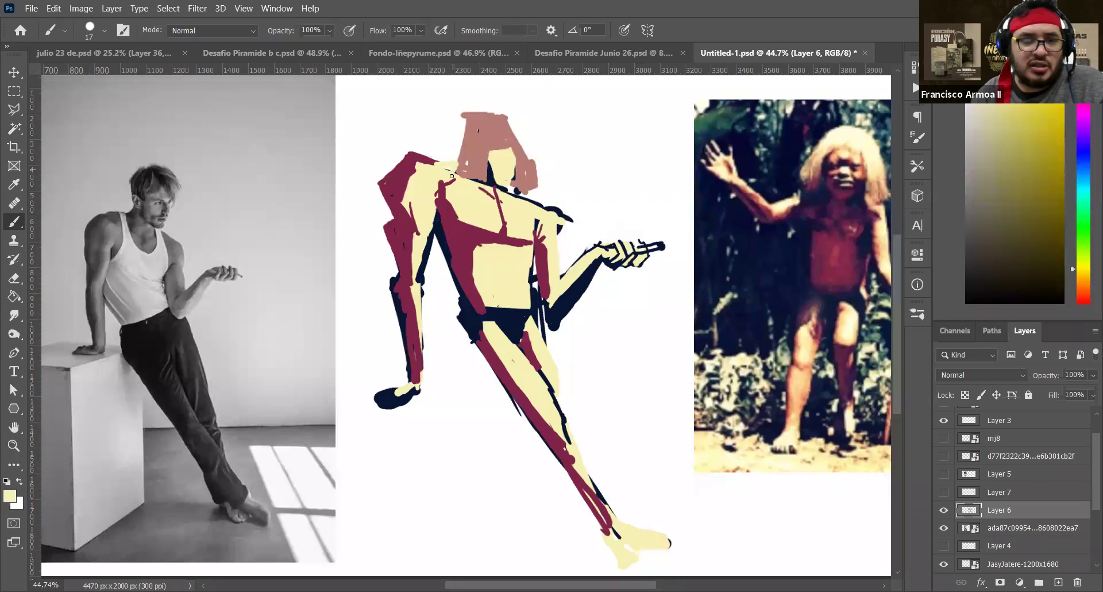
{"action": "left_click_drag", "start_coordinate": [456, 165], "coordinate": [458, 165]}
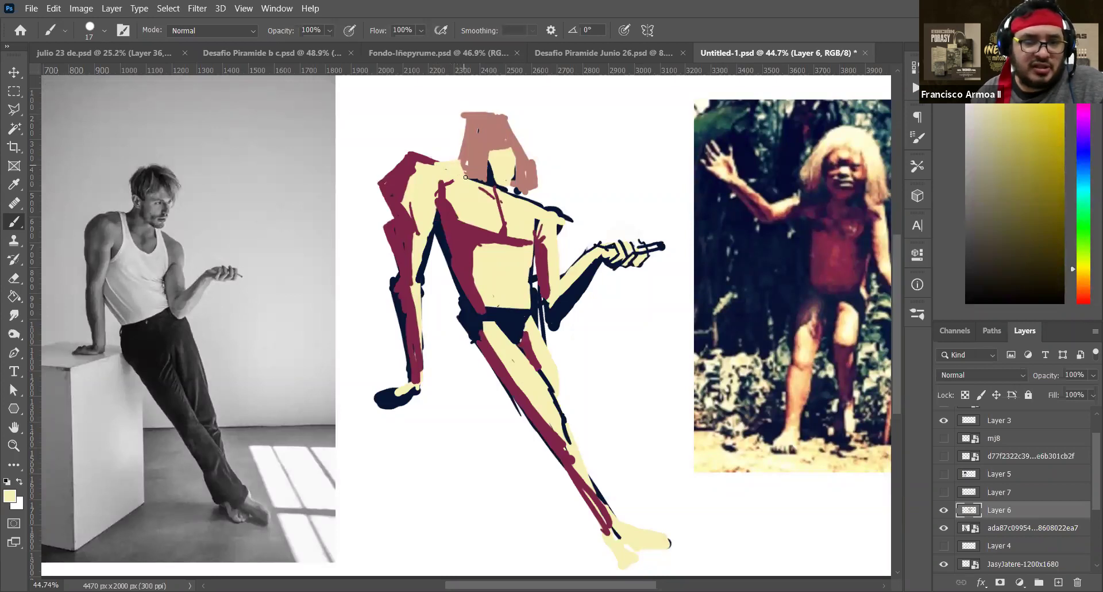
Fill in the hair's back edge and the area around the forehead in dusty pink, rounding the crown with the eraser
{"action": "left_click", "coordinate": [469, 158], "text": "alt"}
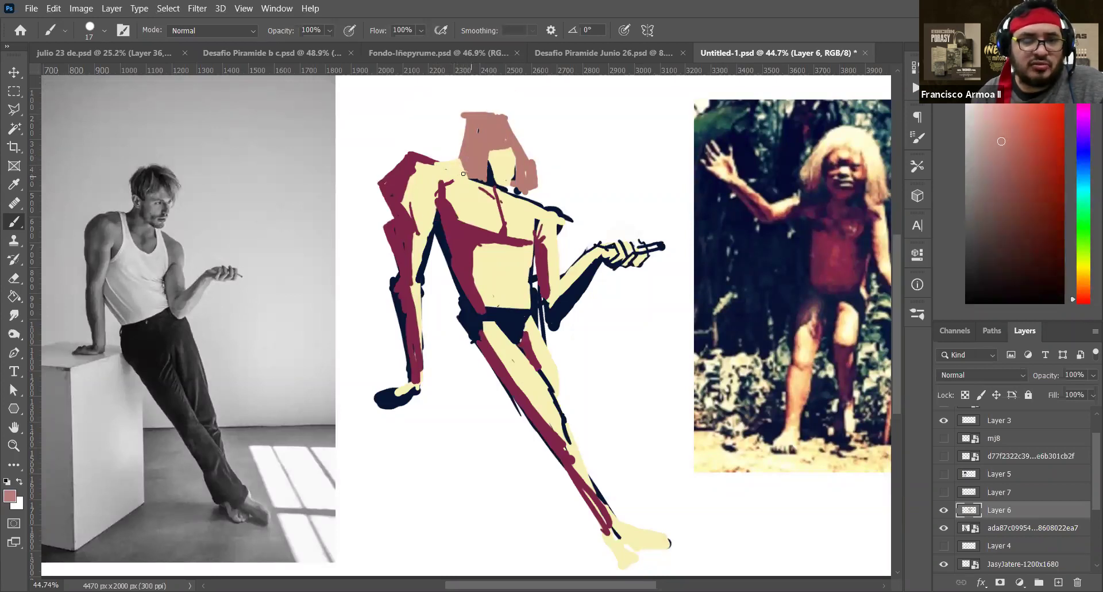
{"action": "left_click_drag", "start_coordinate": [460, 162], "coordinate": [461, 158]}
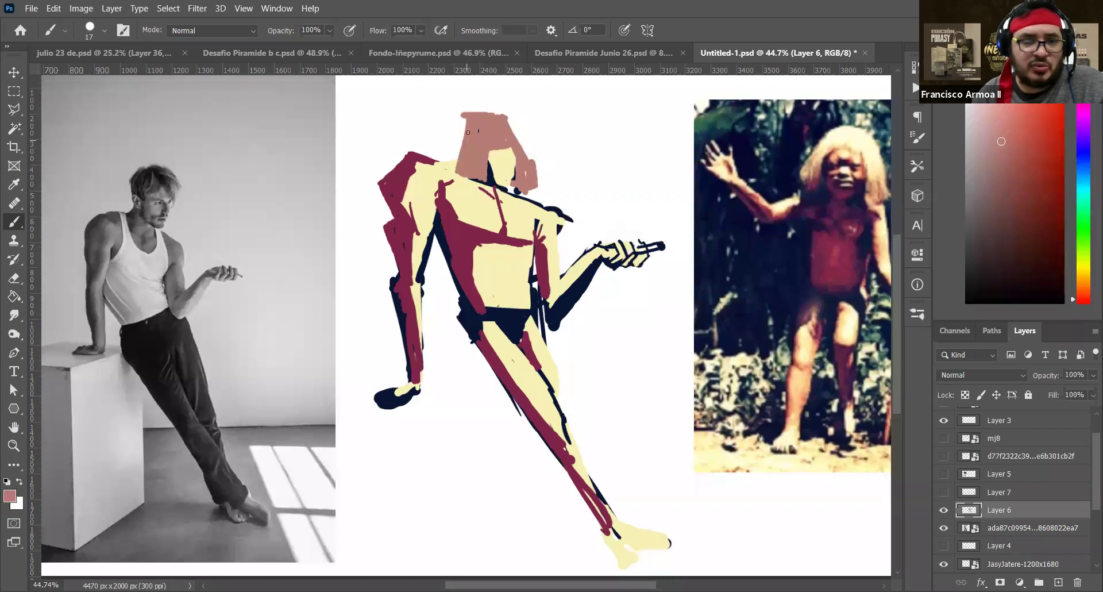
{"action": "key", "text": "e"}
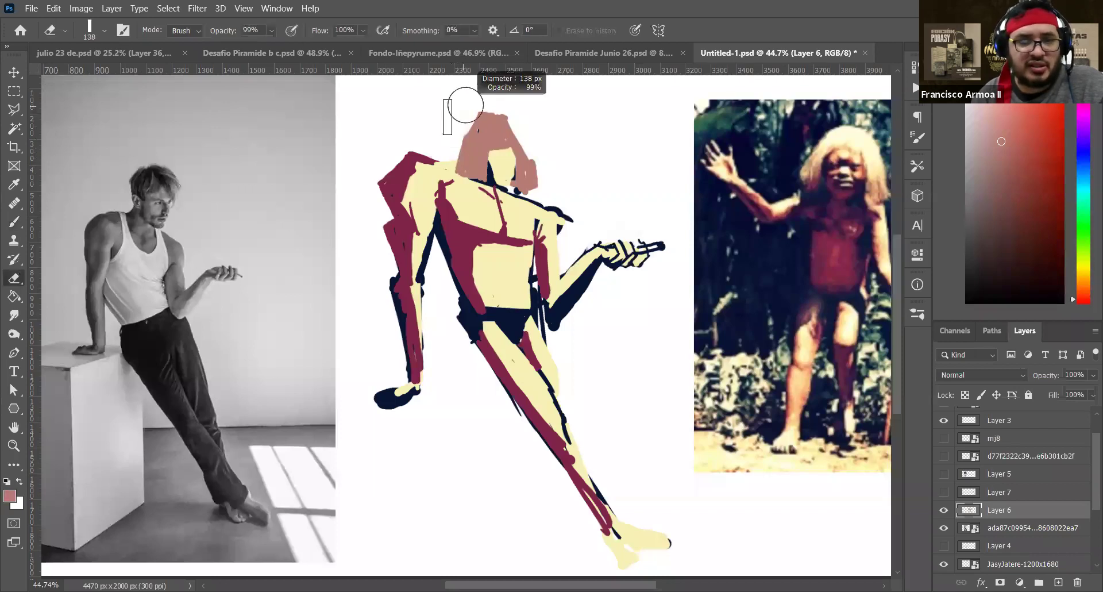
{"action": "key", "text": "b"}
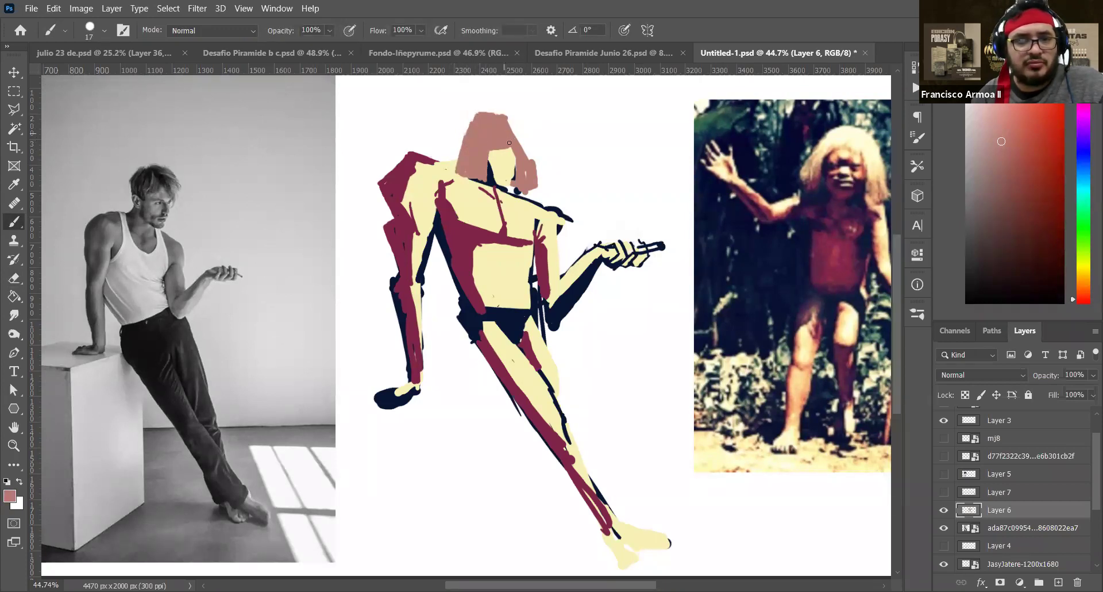
{"action": "left_click_drag", "start_coordinate": [499, 144], "coordinate": [522, 157]}
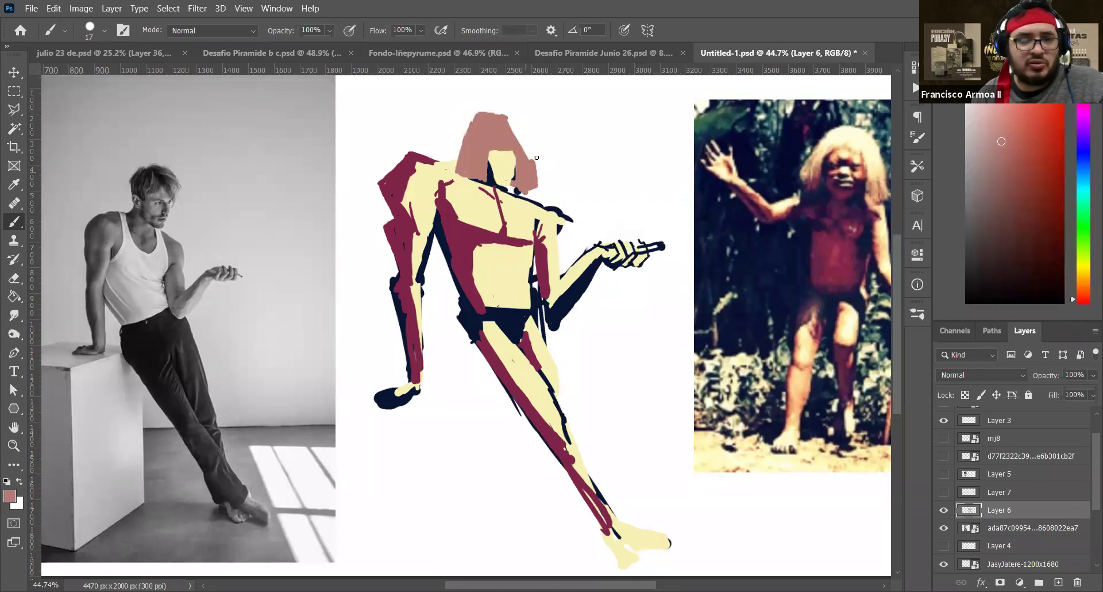
Trim the crown and the front edge of the dusty pink hair with a 63 px eraser
{"action": "key", "text": "e"}
{"action": "left_click_drag", "start_coordinate": [475, 105], "coordinate": [523, 115]}
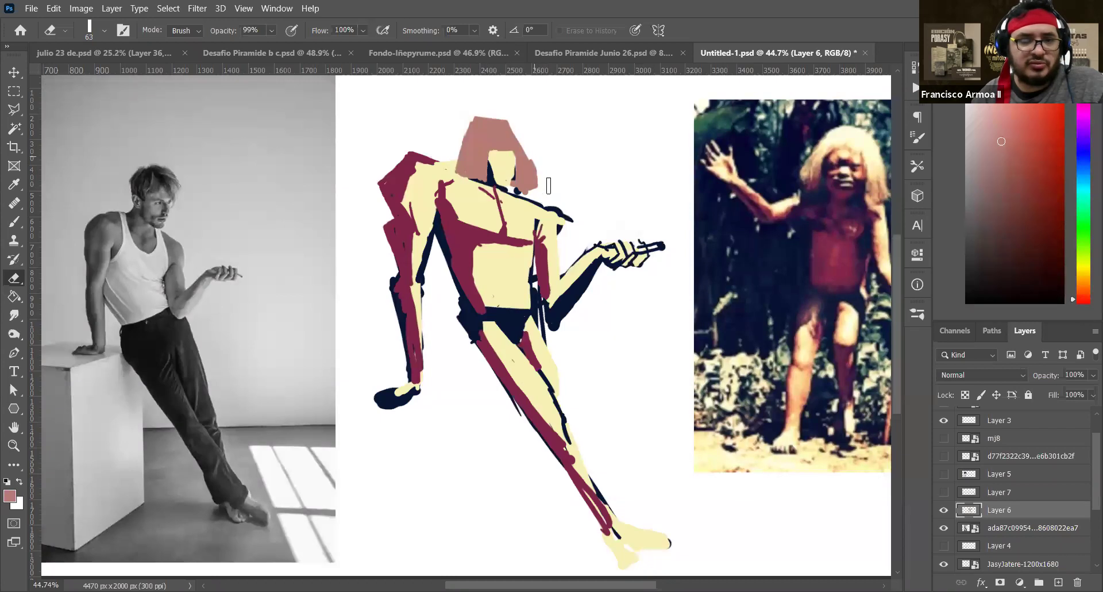
{"action": "key", "text": "b"}
{"action": "key", "text": "e"}
{"action": "mouse_move", "coordinate": [536, 162]}
{"action": "left_mouse_down"}
{"action": "mouse_move", "coordinate": [524, 218]}
{"action": "mouse_move", "coordinate": [512, 214]}
{"action": "left_mouse_up"}
Enlarge the brush to 30 px and touch up the upper edge of the loincloth in dark navy
{"action": "key", "text": "b"}
{"action": "left_click", "coordinate": [485, 235], "text": "alt"}
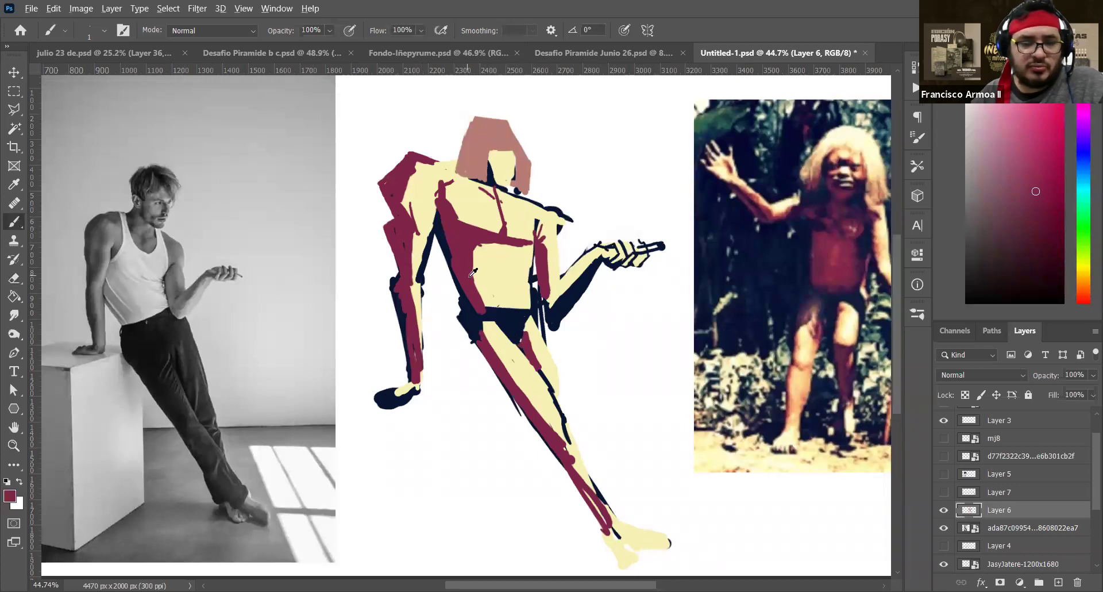
{"action": "left_click", "coordinate": [492, 316], "text": "alt"}
{"action": "left_click_drag", "start_coordinate": [490, 316], "coordinate": [489, 314]}
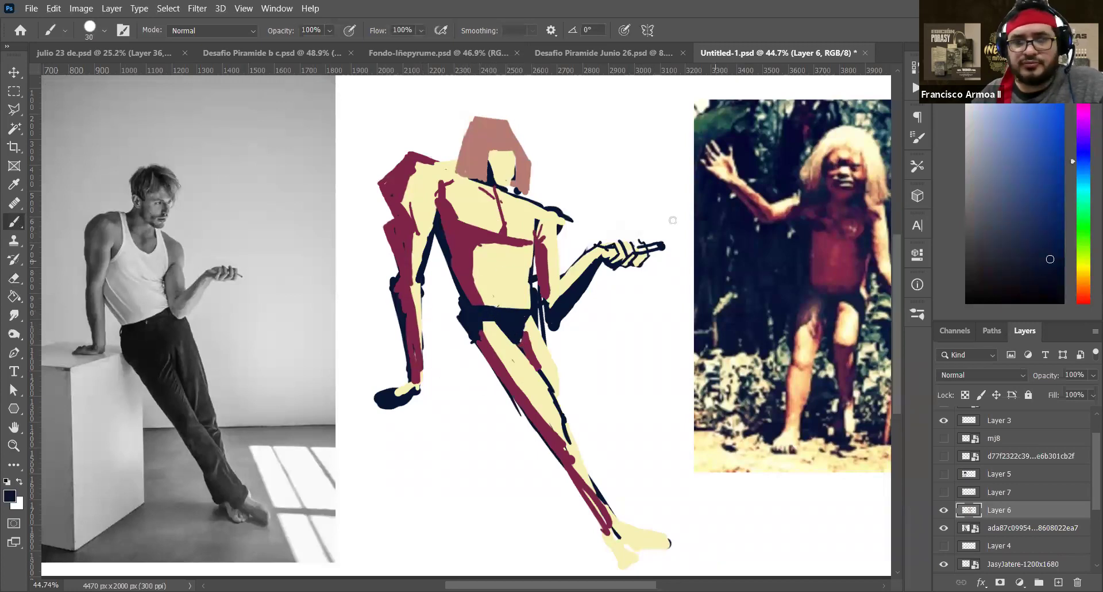
Erase the dark tip jutting from the far shoulder and tidy the shoulder line with pale yellow
{"action": "key", "text": "e"}
{"action": "mouse_move", "coordinate": [552, 202]}
{"action": "left_mouse_down"}
{"action": "mouse_move", "coordinate": [564, 235]}
{"action": "mouse_move", "coordinate": [566, 208]}
{"action": "mouse_move", "coordinate": [556, 223]}
{"action": "left_mouse_up"}
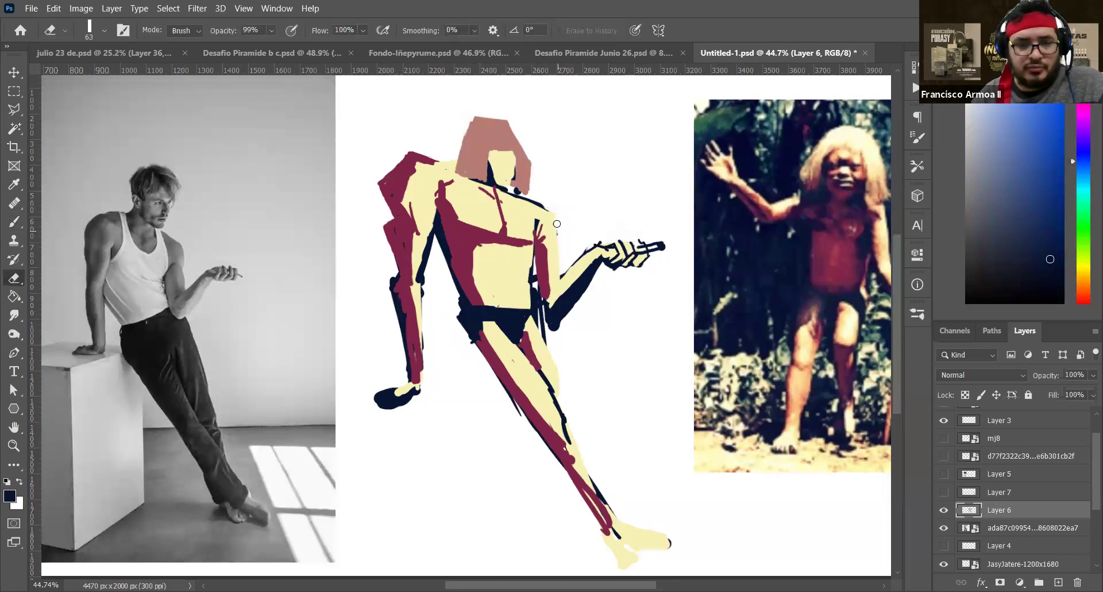
{"action": "key", "text": "b"}
{"action": "left_click", "coordinate": [531, 202], "text": "alt"}
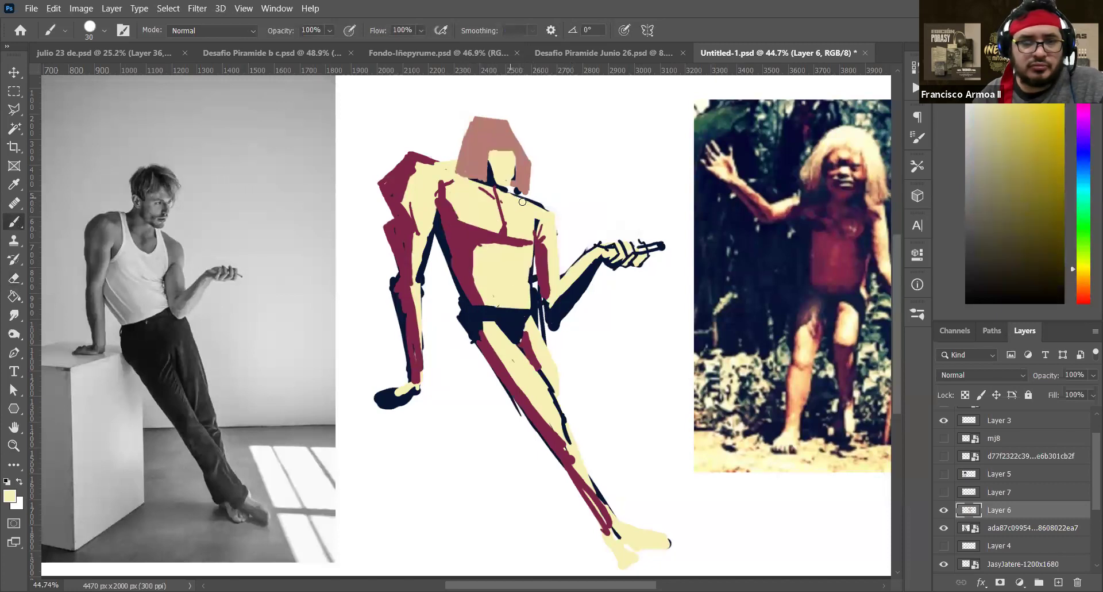
Sample a dark tone from the Jasy Jatere picture and paint a deep shadow down the torso's side below the armpit
{"action": "left_click", "coordinate": [757, 202], "text": "alt"}
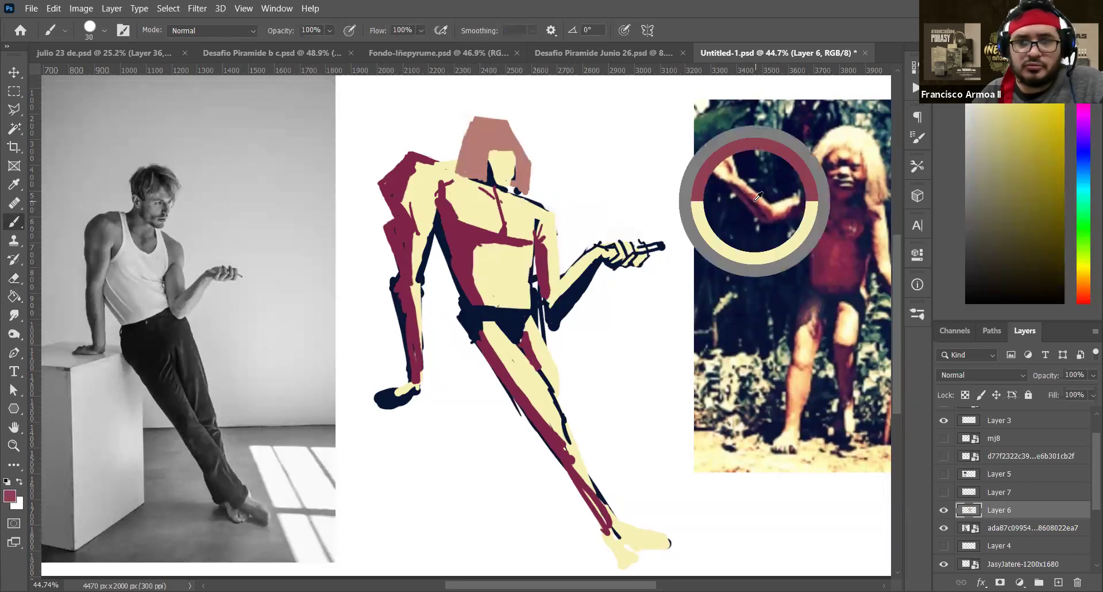
{"action": "left_click", "coordinate": [638, 240], "text": "alt"}
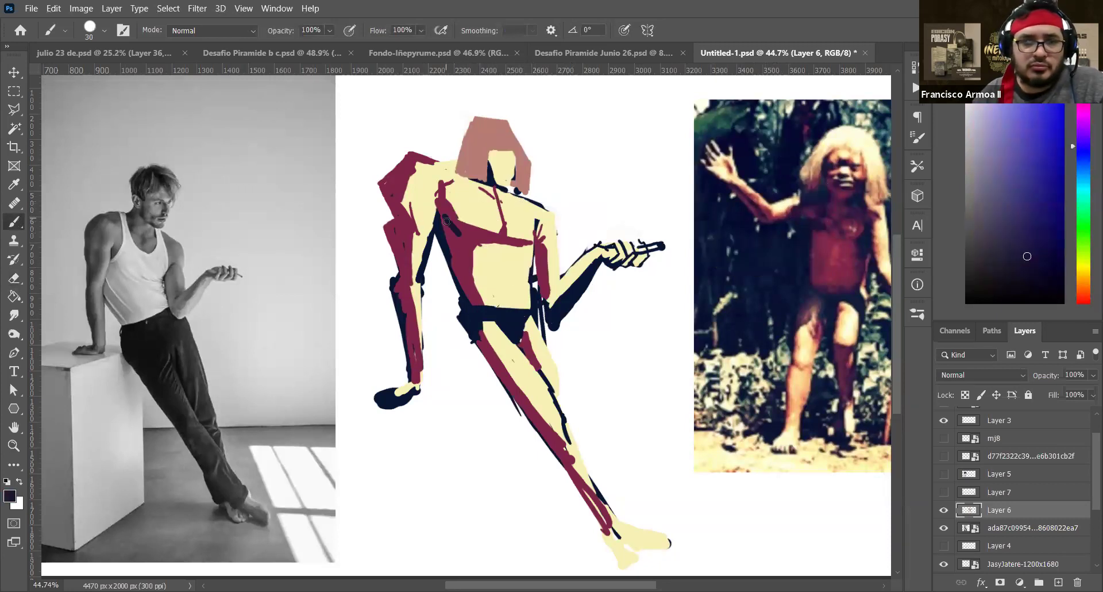
{"action": "mouse_move", "coordinate": [450, 228]}
{"action": "left_mouse_down"}
{"action": "mouse_move", "coordinate": [447, 254]}
{"action": "mouse_move", "coordinate": [465, 237]}
{"action": "mouse_move", "coordinate": [448, 250]}
{"action": "mouse_move", "coordinate": [508, 269]}
{"action": "mouse_move", "coordinate": [504, 256]}
{"action": "mouse_move", "coordinate": [484, 268]}
{"action": "mouse_move", "coordinate": [508, 313]}
{"action": "mouse_move", "coordinate": [515, 291]}
{"action": "mouse_move", "coordinate": [525, 325]}
{"action": "mouse_move", "coordinate": [519, 260]}
{"action": "mouse_move", "coordinate": [524, 304]}
{"action": "left_mouse_up"}
Paint the abdominal muscle shadows in crimson and separate them with pale yellow highlights
{"action": "left_click", "coordinate": [487, 231], "text": "alt"}
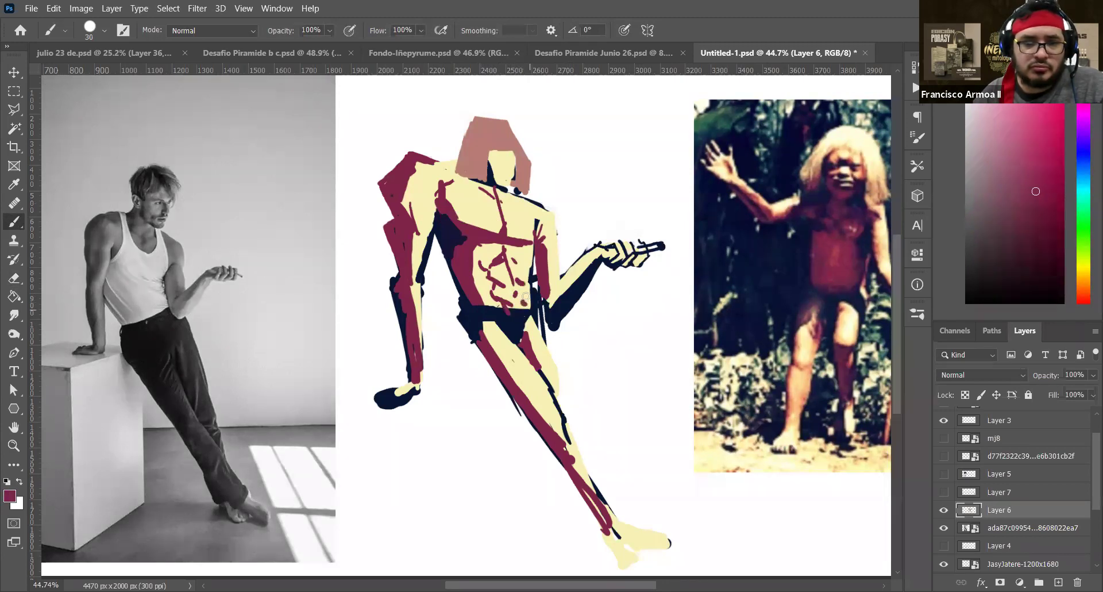
{"action": "mouse_move", "coordinate": [498, 260]}
{"action": "left_mouse_down"}
{"action": "mouse_move", "coordinate": [479, 279]}
{"action": "mouse_move", "coordinate": [490, 267]}
{"action": "mouse_move", "coordinate": [494, 285]}
{"action": "mouse_move", "coordinate": [475, 265]}
{"action": "mouse_move", "coordinate": [475, 279]}
{"action": "mouse_move", "coordinate": [510, 303]}
{"action": "left_mouse_up"}
{"action": "left_click", "coordinate": [480, 273], "text": "alt"}
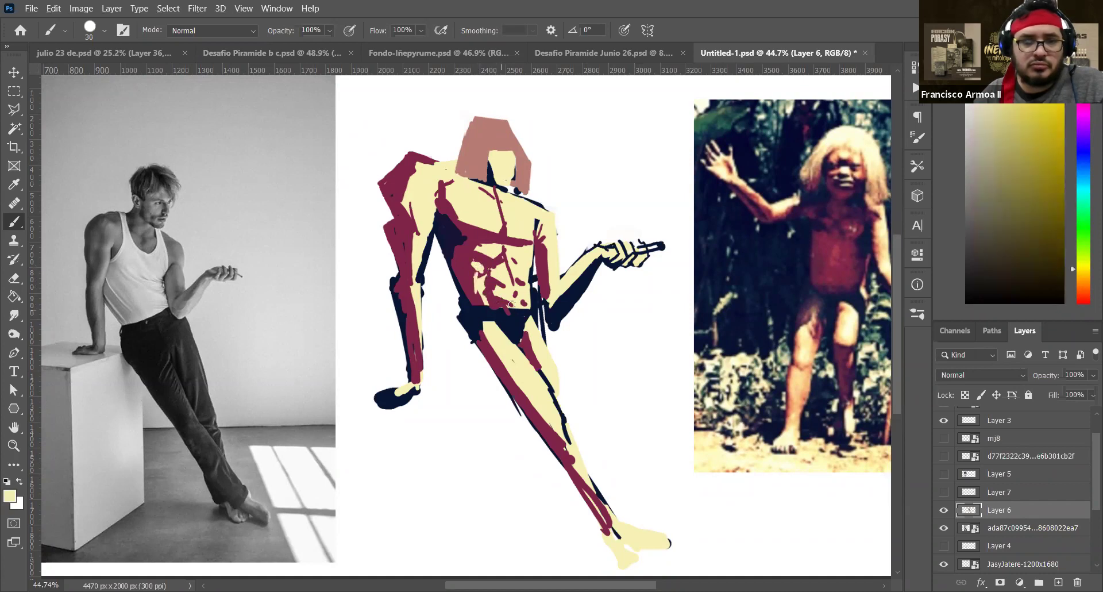
{"action": "left_click", "coordinate": [513, 320], "text": "alt"}
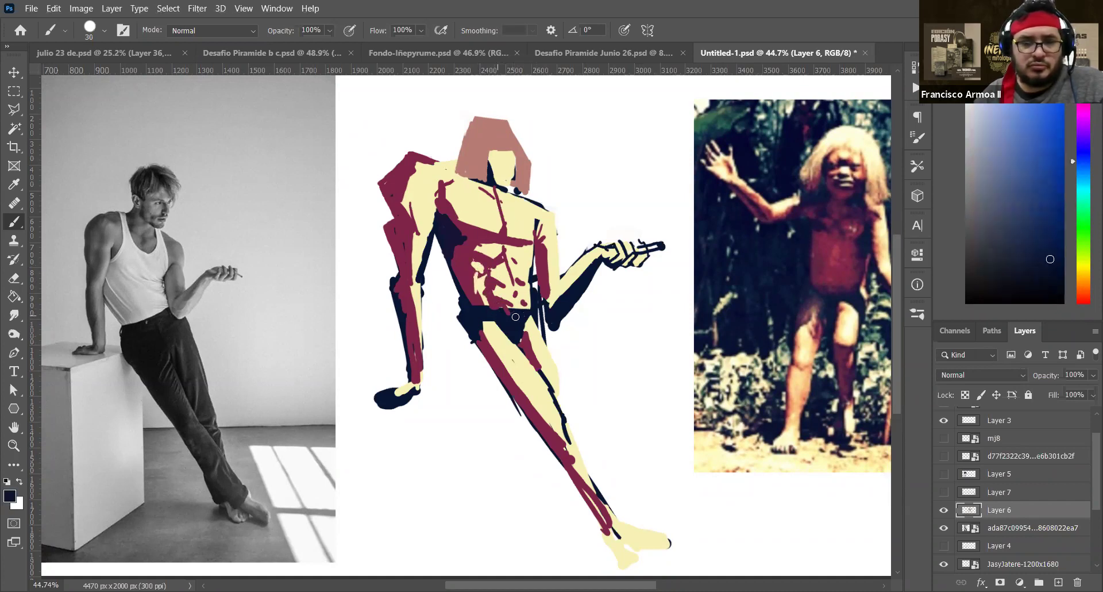
Choose a light grey and paint the front of the loincloth over its dark navy base
{"action": "left_click", "coordinate": [611, 322], "text": "alt"}
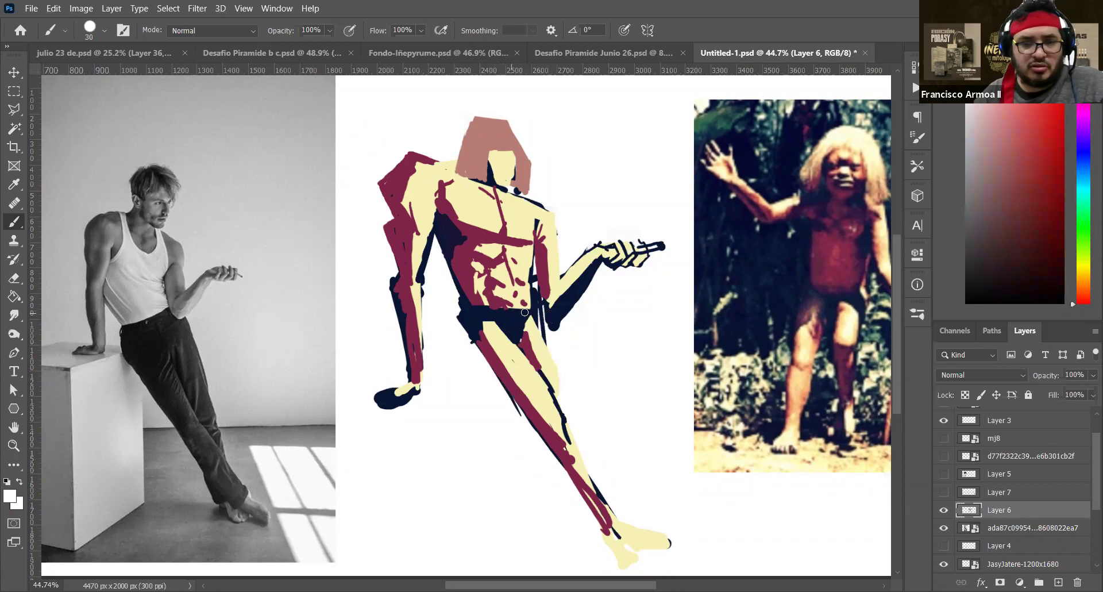
{"action": "left_click", "coordinate": [967, 106]}
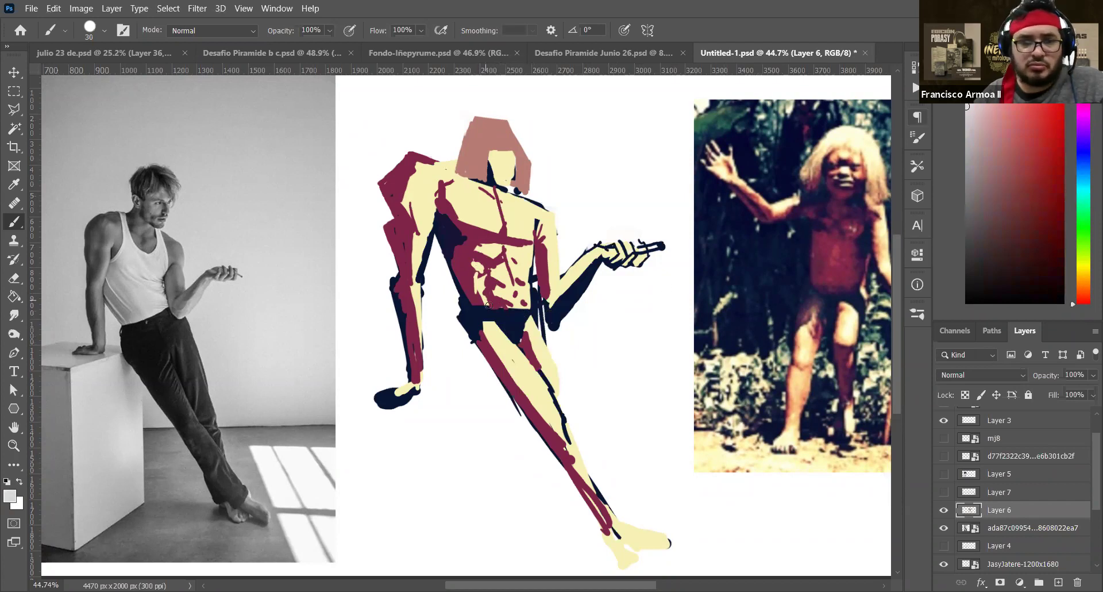
{"action": "mouse_move", "coordinate": [475, 312]}
{"action": "left_mouse_down"}
{"action": "mouse_move", "coordinate": [525, 312]}
{"action": "mouse_move", "coordinate": [483, 312]}
{"action": "mouse_move", "coordinate": [525, 312]}
{"action": "mouse_move", "coordinate": [513, 337]}
{"action": "mouse_move", "coordinate": [513, 320]}
{"action": "mouse_move", "coordinate": [499, 316]}
{"action": "mouse_move", "coordinate": [510, 331]}
{"action": "mouse_move", "coordinate": [490, 315]}
{"action": "mouse_move", "coordinate": [514, 334]}
{"action": "mouse_move", "coordinate": [479, 313]}
{"action": "mouse_move", "coordinate": [514, 330]}
{"action": "mouse_move", "coordinate": [524, 322]}
{"action": "mouse_move", "coordinate": [516, 337]}
{"action": "mouse_move", "coordinate": [526, 319]}
{"action": "mouse_move", "coordinate": [515, 338]}
{"action": "mouse_move", "coordinate": [529, 314]}
{"action": "left_mouse_up"}
{"action": "key", "text": "ctrl+z"}
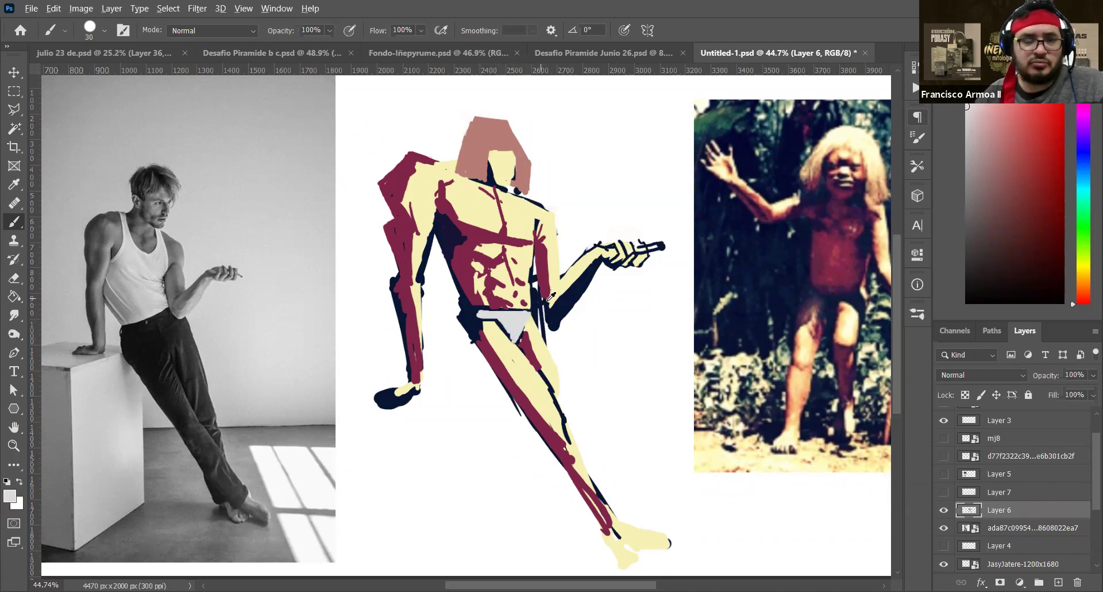
Erase the stray dark paint between the hip and bent elbow and trim the elbow's underside
{"action": "key", "text": "e"}
{"action": "mouse_move", "coordinate": [550, 330]}
{"action": "left_mouse_down"}
{"action": "mouse_move", "coordinate": [595, 276]}
{"action": "mouse_move", "coordinate": [534, 267]}
{"action": "mouse_move", "coordinate": [533, 307]}
{"action": "mouse_move", "coordinate": [536, 290]}
{"action": "left_mouse_up"}
{"action": "mouse_move", "coordinate": [536, 317]}
{"action": "left_mouse_down"}
{"action": "mouse_move", "coordinate": [548, 332]}
{"action": "mouse_move", "coordinate": [574, 332]}
{"action": "left_mouse_up"}
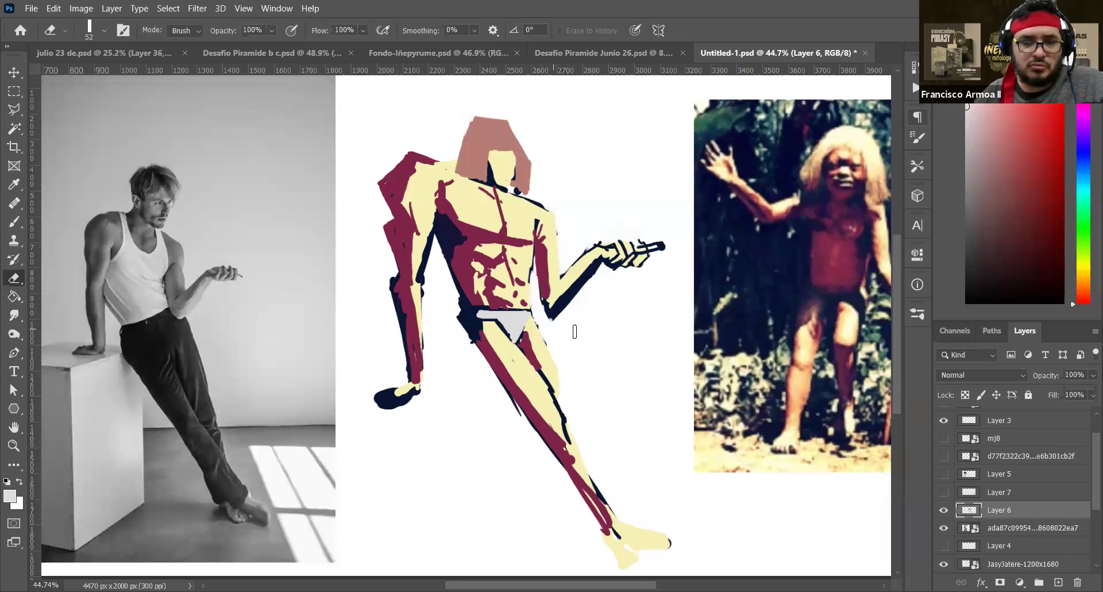
Paint pale yellow along the outer thigh down to the knee, covering its dark outline
{"action": "key", "text": "b"}
{"action": "left_click", "coordinate": [550, 367], "text": "alt"}
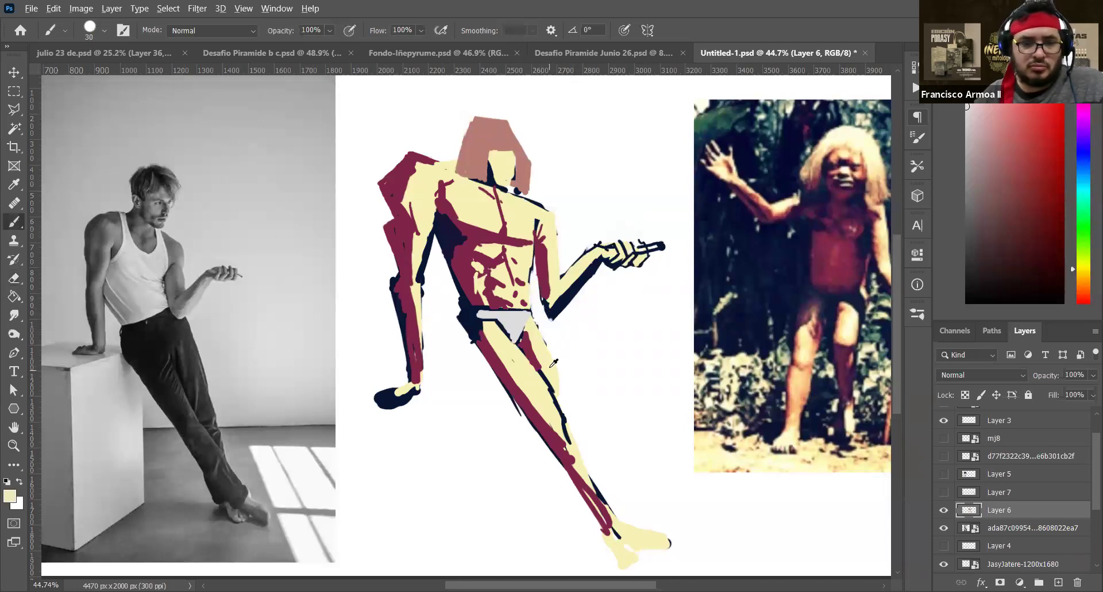
{"action": "left_click_drag", "start_coordinate": [535, 324], "coordinate": [574, 446]}
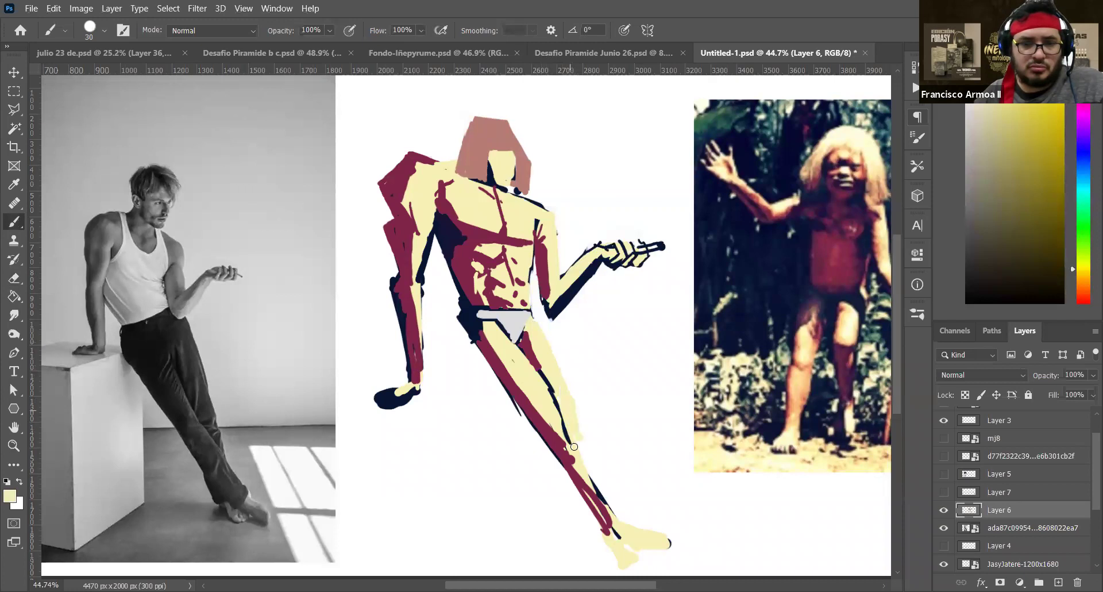
{"action": "left_click", "coordinate": [525, 348], "text": "alt"}
{"action": "mouse_move", "coordinate": [533, 364]}
{"action": "left_mouse_down"}
{"action": "mouse_move", "coordinate": [533, 390]}
{"action": "mouse_move", "coordinate": [580, 460]}
{"action": "left_mouse_up"}
{"action": "left_click", "coordinate": [533, 378], "text": "alt"}
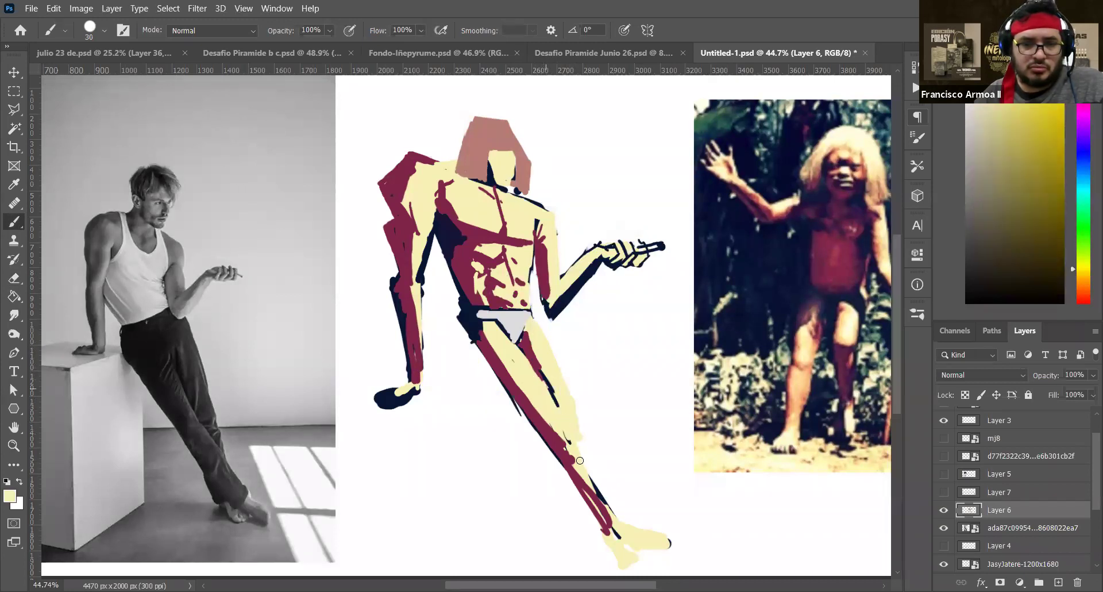
Cover the dark line between the thighs with crimson and draw crimson muscle lines down the front thigh
{"action": "left_click", "coordinate": [539, 356], "text": "alt"}
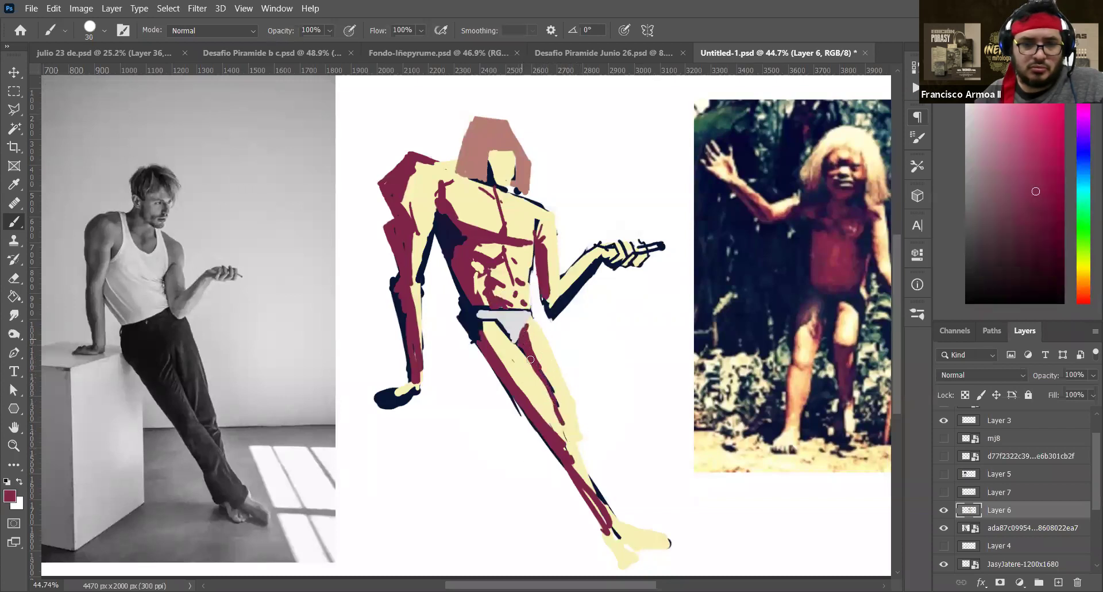
{"action": "left_click", "coordinate": [537, 349], "text": "alt"}
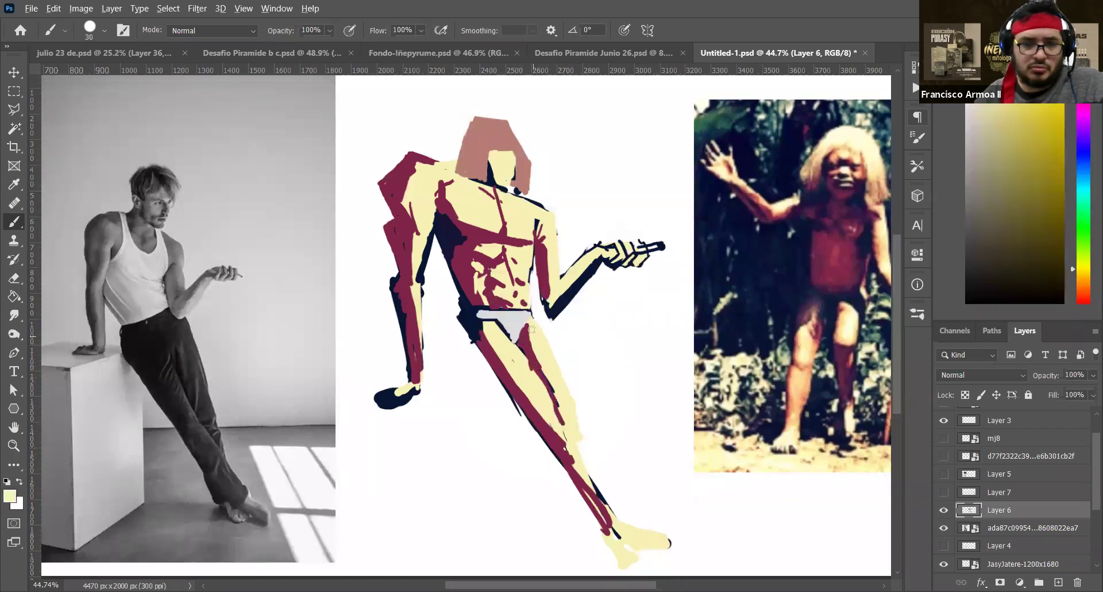
{"action": "left_click", "coordinate": [520, 356], "text": "alt"}
{"action": "left_click_drag", "start_coordinate": [509, 344], "coordinate": [562, 433]}
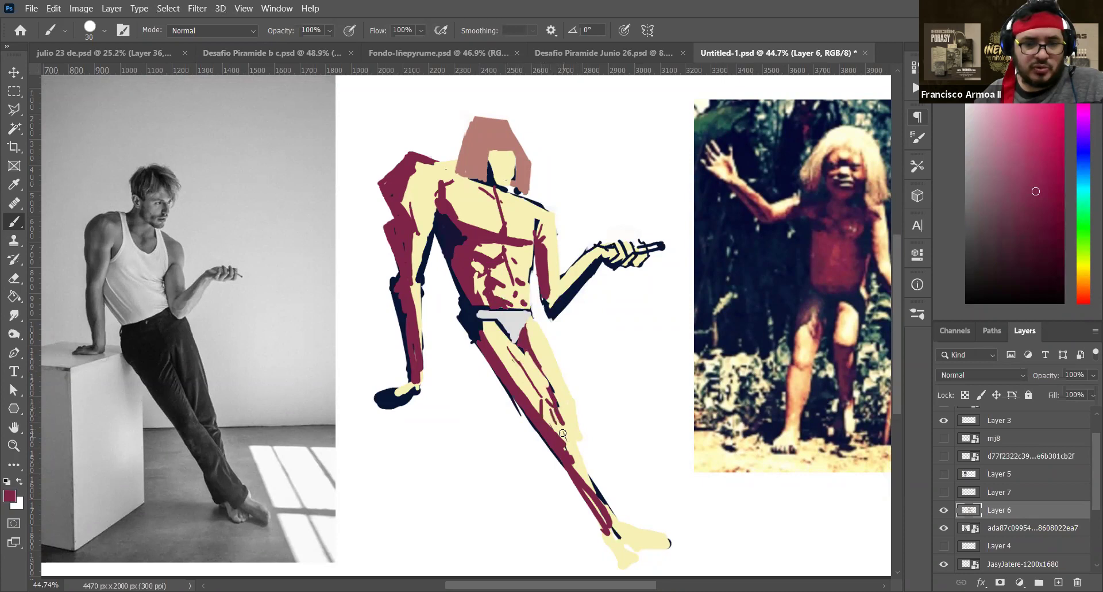
Refine the thigh and knee muscles with alternating pale yellow and crimson strokes
{"action": "left_click", "coordinate": [543, 370], "text": "alt"}
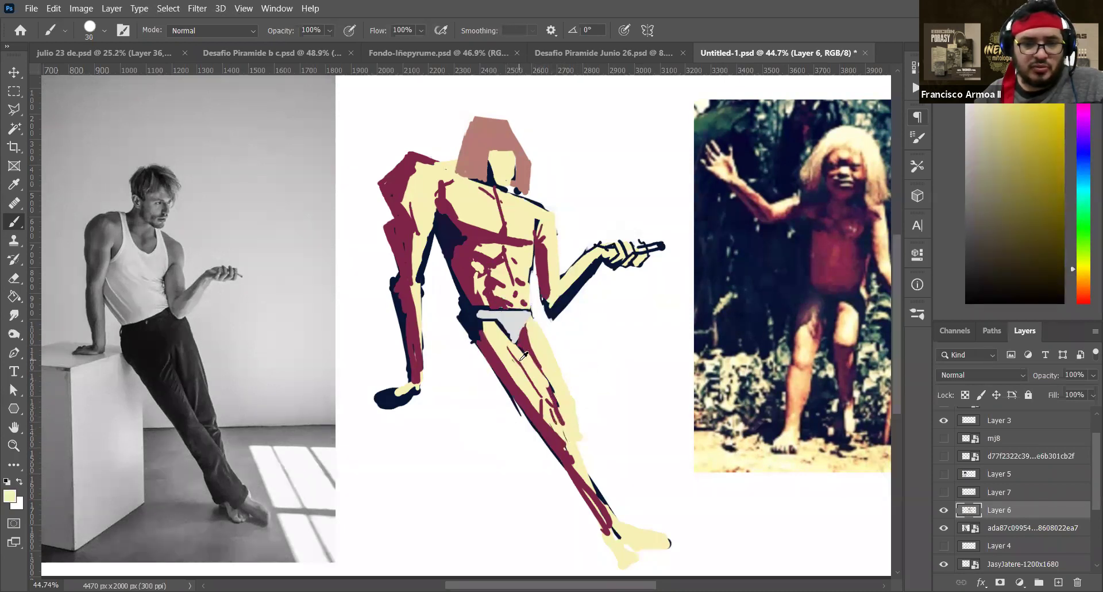
{"action": "left_click", "coordinate": [554, 393], "text": "alt"}
{"action": "left_click_drag", "start_coordinate": [526, 368], "coordinate": [504, 346]}
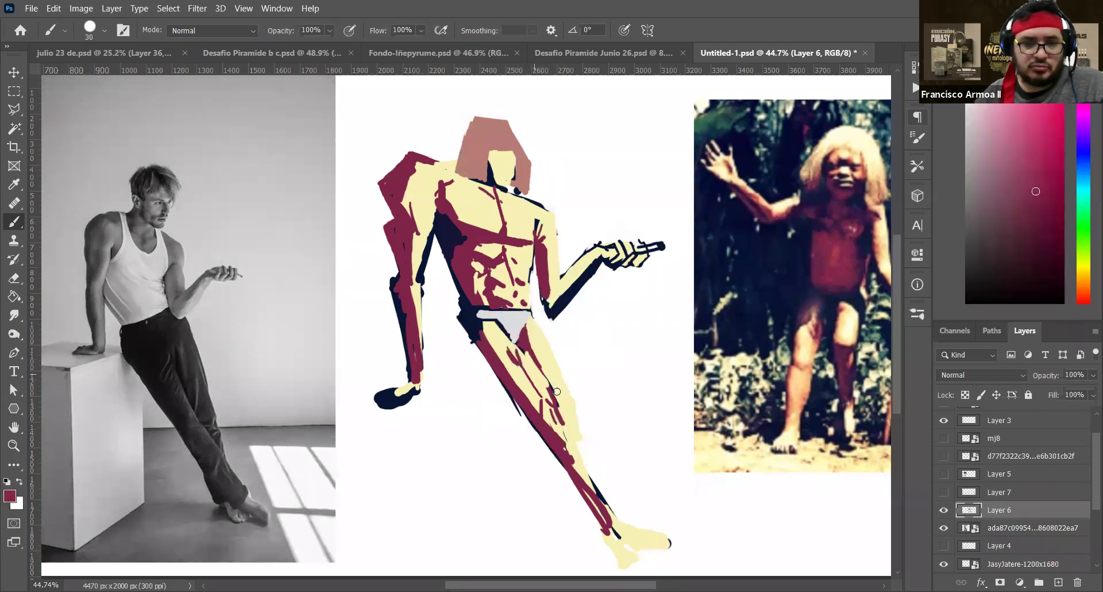
{"action": "mouse_move", "coordinate": [568, 424]}
{"action": "left_mouse_down"}
{"action": "mouse_move", "coordinate": [551, 387]}
{"action": "mouse_move", "coordinate": [550, 408]}
{"action": "mouse_move", "coordinate": [535, 381]}
{"action": "mouse_move", "coordinate": [593, 471]}
{"action": "left_mouse_up"}
{"action": "left_click", "coordinate": [539, 372], "text": "alt"}
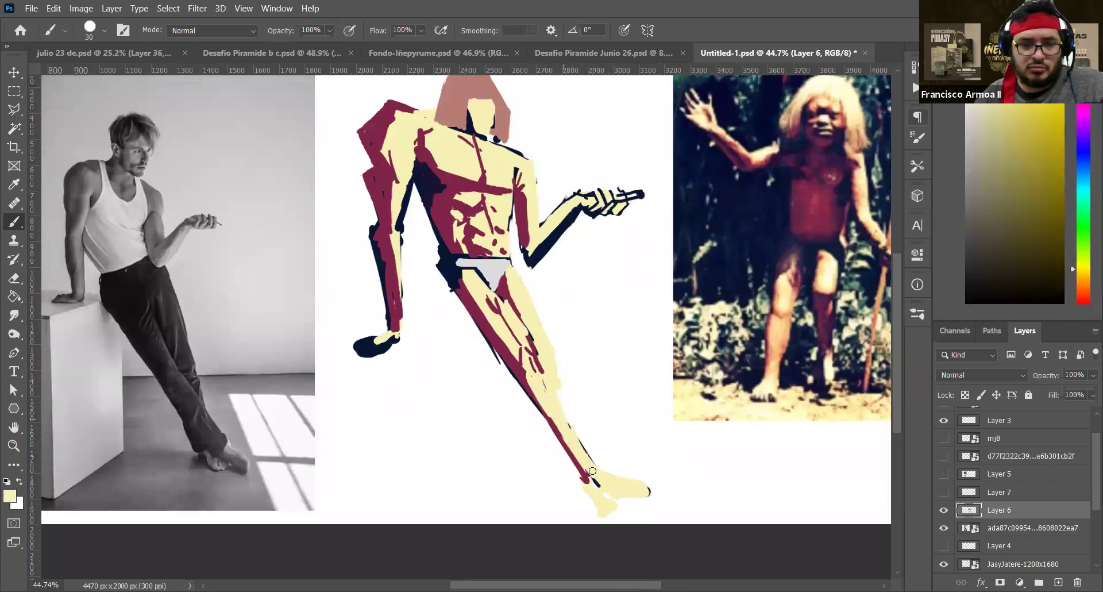
Widen the crimson calf shadow below the knee and paint a dark navy shadow along the thigh's back edge
{"action": "left_click", "coordinate": [518, 375], "text": "alt"}
{"action": "left_click_drag", "start_coordinate": [524, 395], "coordinate": [554, 429]}
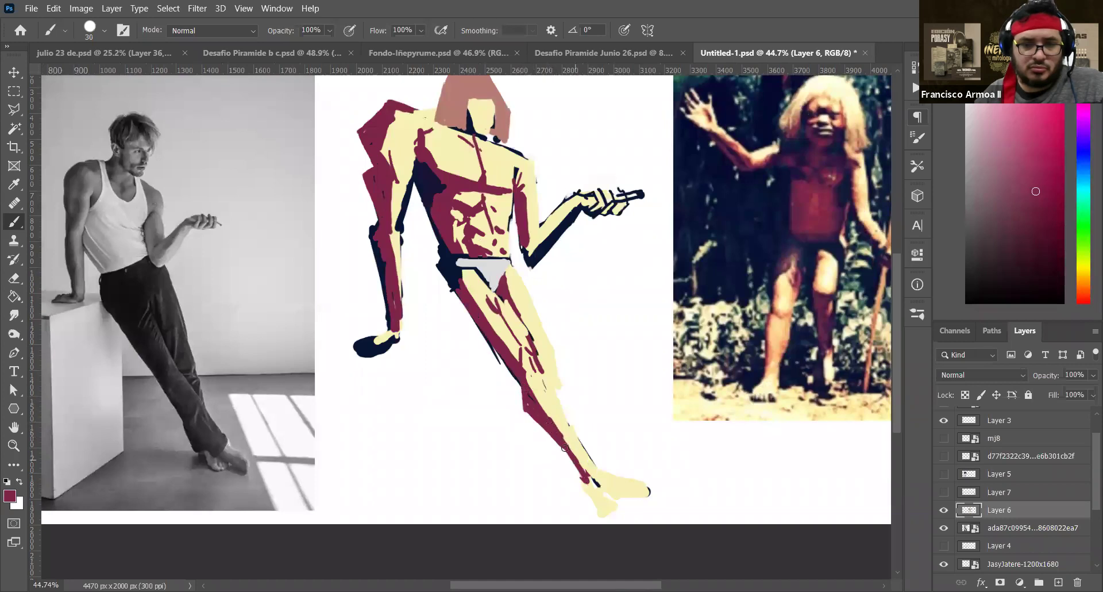
{"action": "left_click", "coordinate": [455, 266], "text": "alt"}
{"action": "left_click_drag", "start_coordinate": [459, 290], "coordinate": [530, 396]}
Erase the supporting hand and repaint it higher up as a flat hand in crimson and dark navy
{"action": "left_click", "coordinate": [395, 289], "text": "alt"}
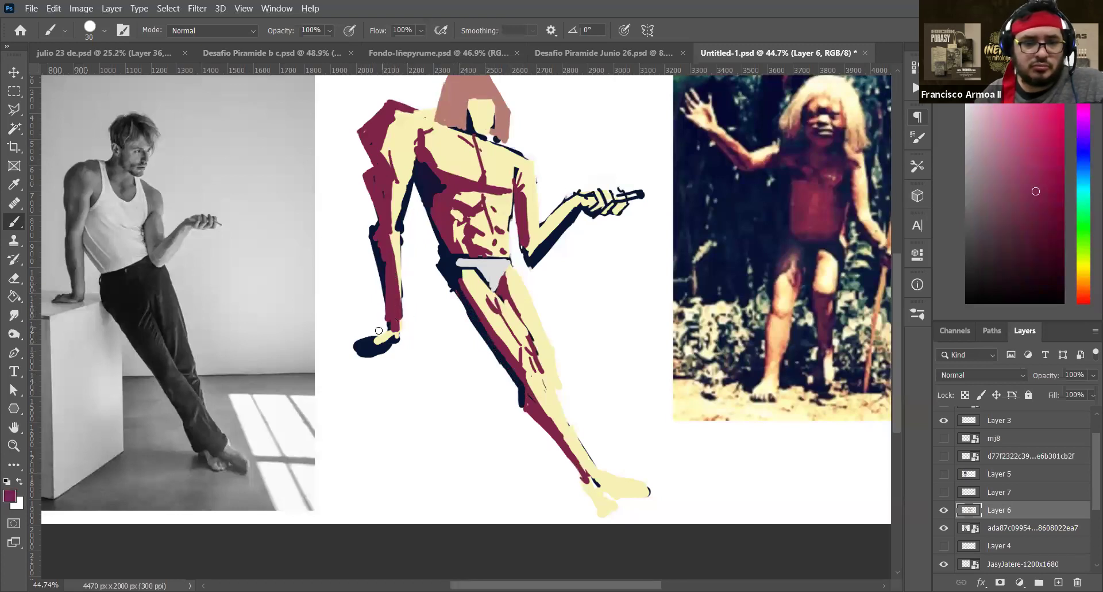
{"action": "key", "text": "e"}
{"action": "mouse_move", "coordinate": [387, 335]}
{"action": "left_mouse_down"}
{"action": "mouse_move", "coordinate": [368, 345]}
{"action": "mouse_move", "coordinate": [397, 339]}
{"action": "mouse_move", "coordinate": [362, 353]}
{"action": "mouse_move", "coordinate": [376, 343]}
{"action": "left_mouse_up"}
{"action": "key", "text": "b"}
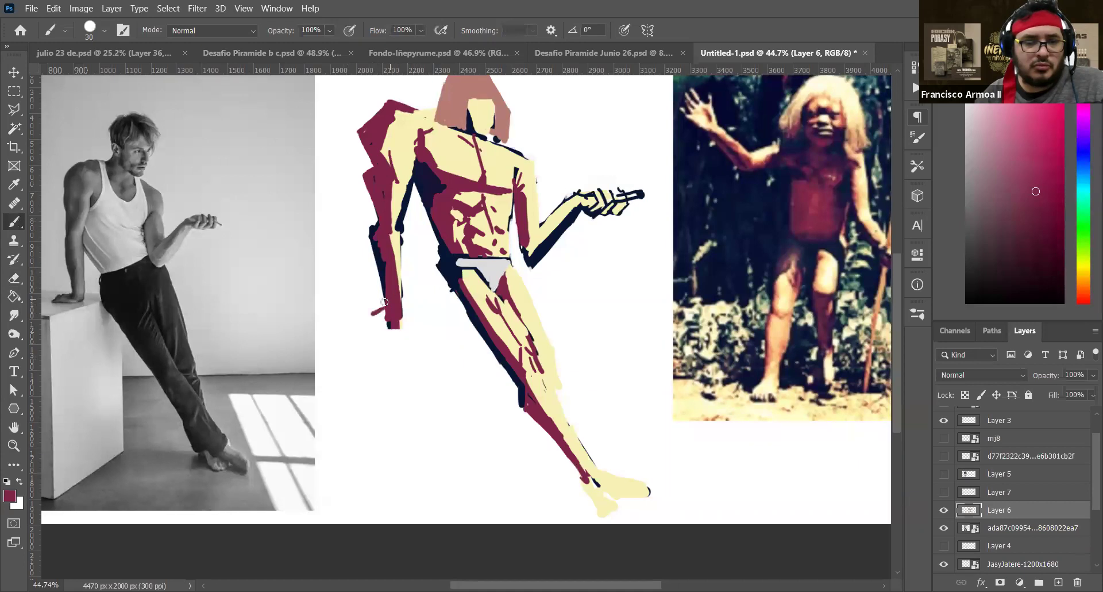
{"action": "mouse_move", "coordinate": [389, 296]}
{"action": "left_mouse_down"}
{"action": "mouse_move", "coordinate": [360, 313]}
{"action": "mouse_move", "coordinate": [392, 309]}
{"action": "mouse_move", "coordinate": [378, 326]}
{"action": "mouse_move", "coordinate": [401, 323]}
{"action": "mouse_move", "coordinate": [355, 311]}
{"action": "mouse_move", "coordinate": [371, 303]}
{"action": "mouse_move", "coordinate": [348, 317]}
{"action": "mouse_move", "coordinate": [396, 312]}
{"action": "left_mouse_up"}
{"action": "key", "text": "e"}
{"action": "key", "text": "b"}
{"action": "left_click", "coordinate": [444, 262], "text": "alt"}
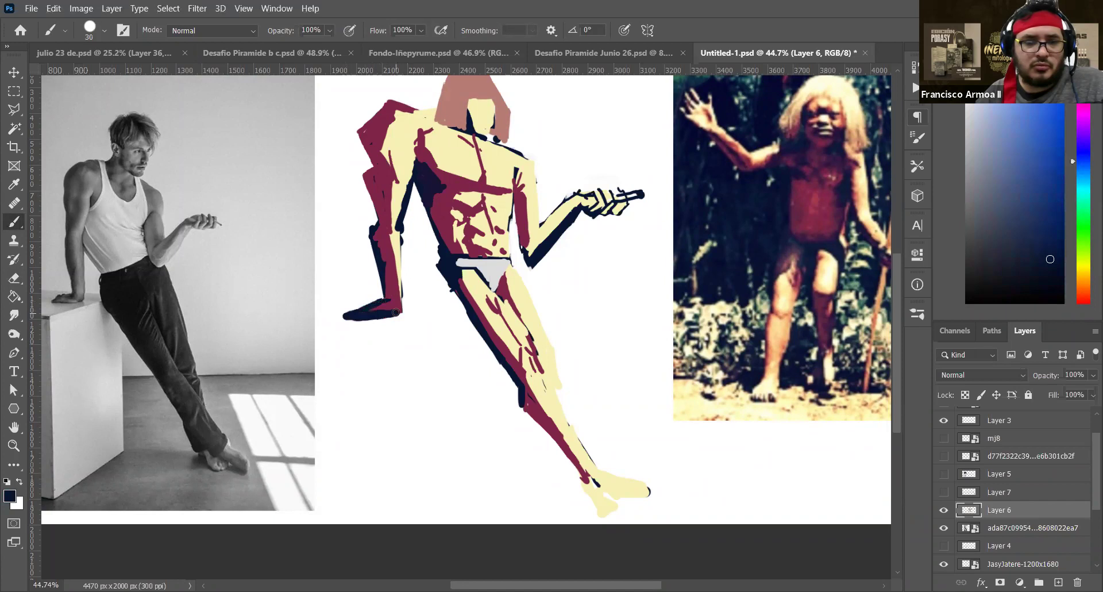
Touch up the upper thigh in pale yellow and crimson and darken the inner thigh below the loincloth with navy
{"action": "left_click", "coordinate": [488, 302], "text": "alt"}
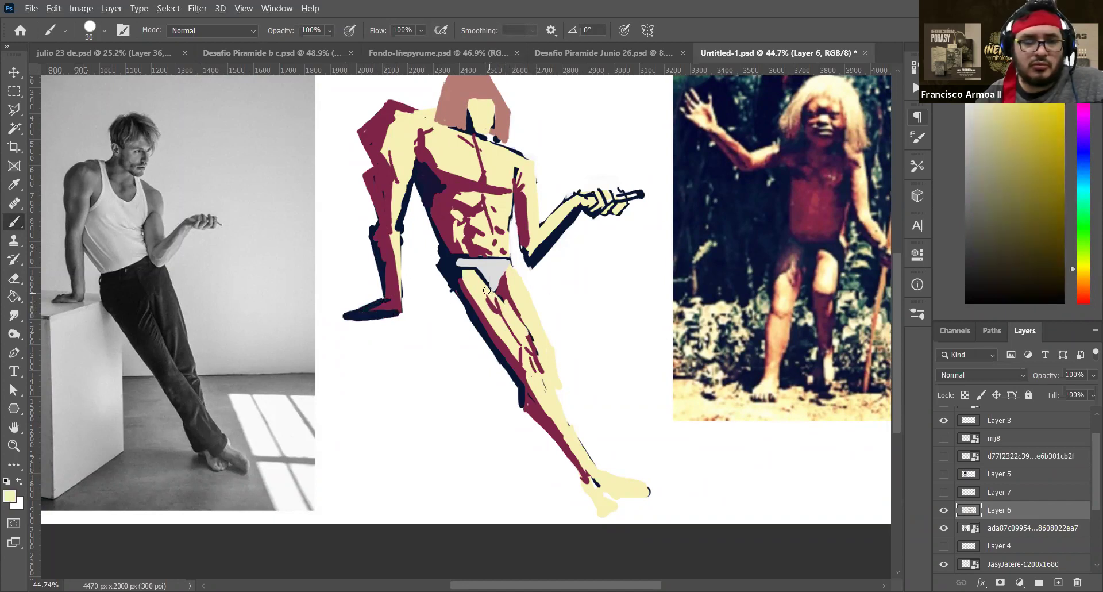
{"action": "left_click", "coordinate": [509, 289], "text": "alt"}
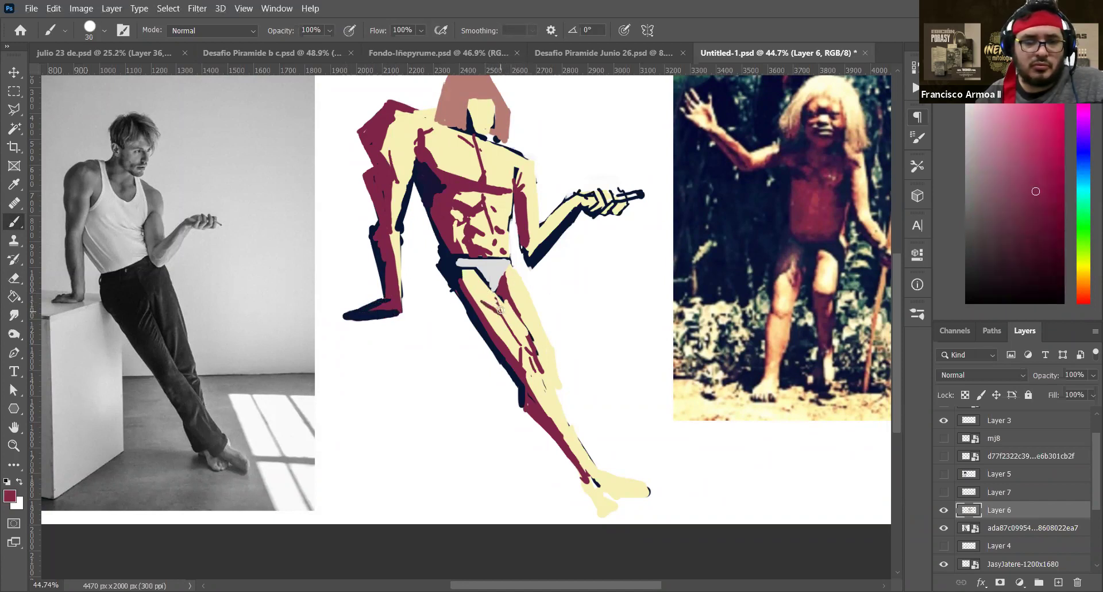
{"action": "left_click", "coordinate": [454, 267], "text": "alt"}
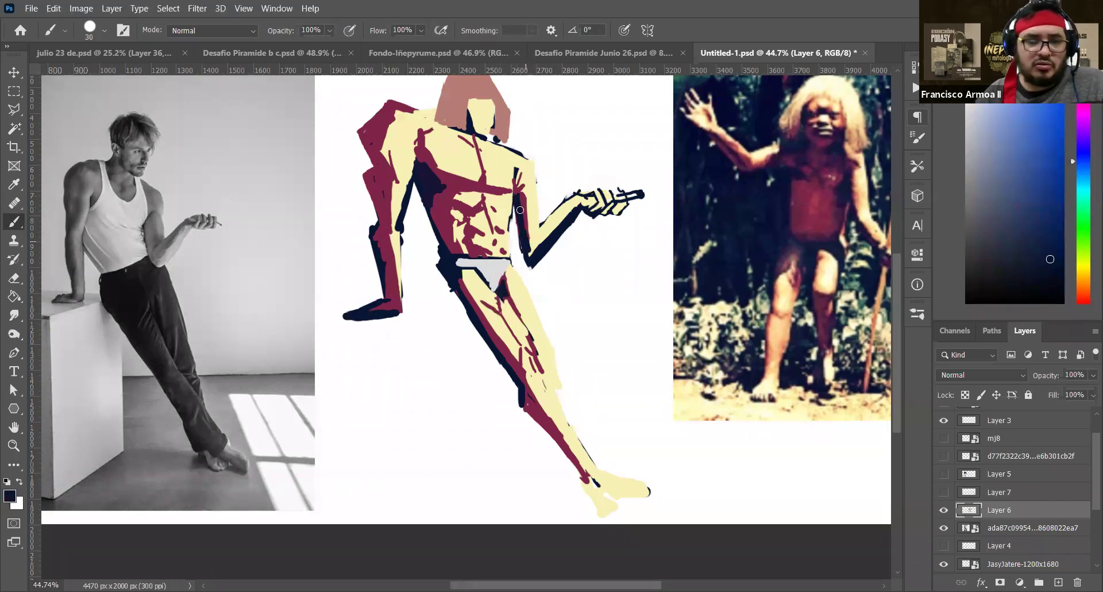
Shade the bent arm's upper section with dark navy and crimson and clean its lit side with pale yellow
{"action": "left_click_drag", "start_coordinate": [525, 222], "coordinate": [530, 252]}
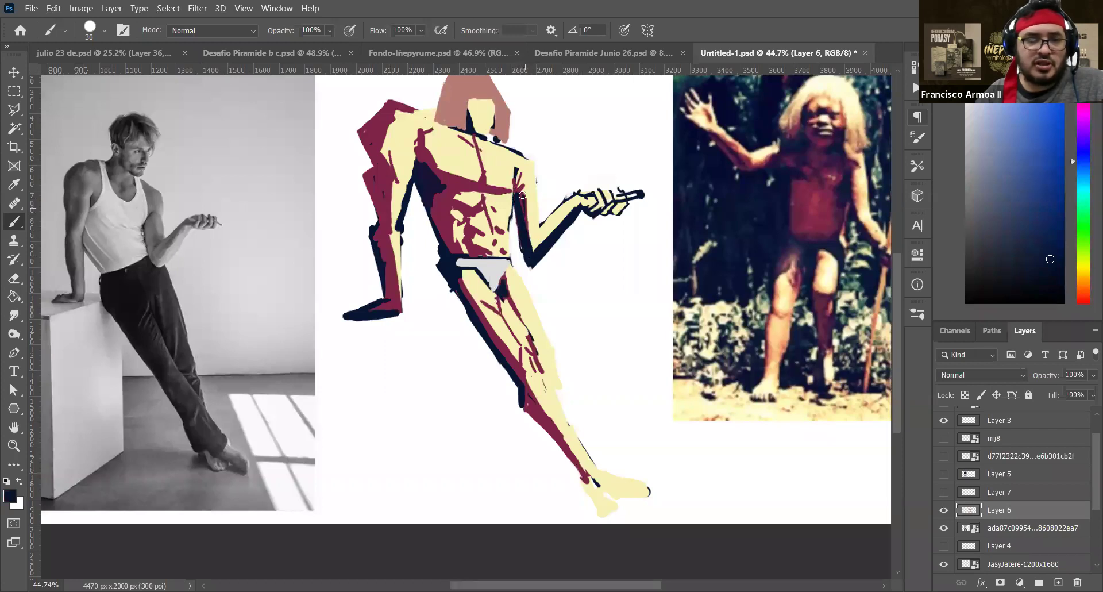
{"action": "left_click", "coordinate": [455, 178], "text": "alt"}
{"action": "left_click_drag", "start_coordinate": [520, 176], "coordinate": [529, 247]}
{"action": "left_click", "coordinate": [533, 168], "text": "alt"}
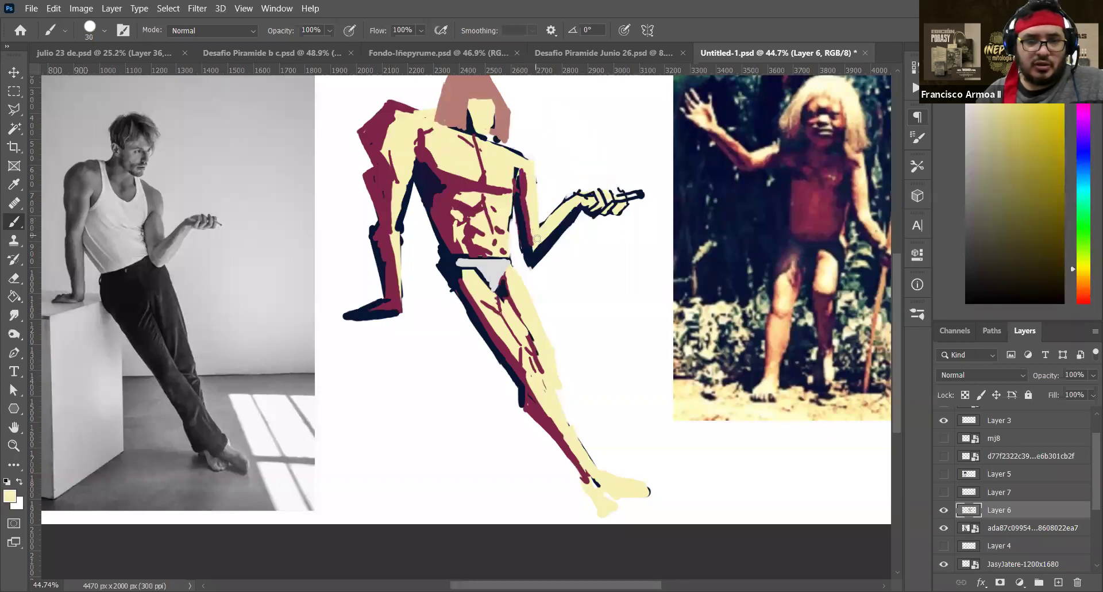
Erase the dark outline above the bent forearm and trim the peak of the supporting arm's shoulder
{"action": "key", "text": "e"}
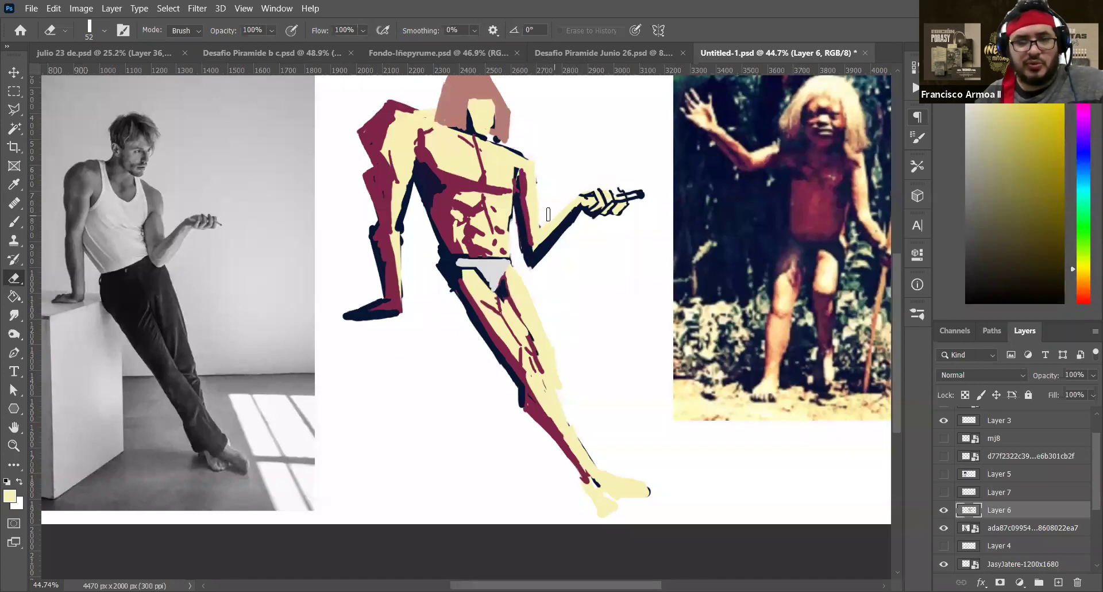
{"action": "key", "text": "b"}
{"action": "key", "text": "v"}
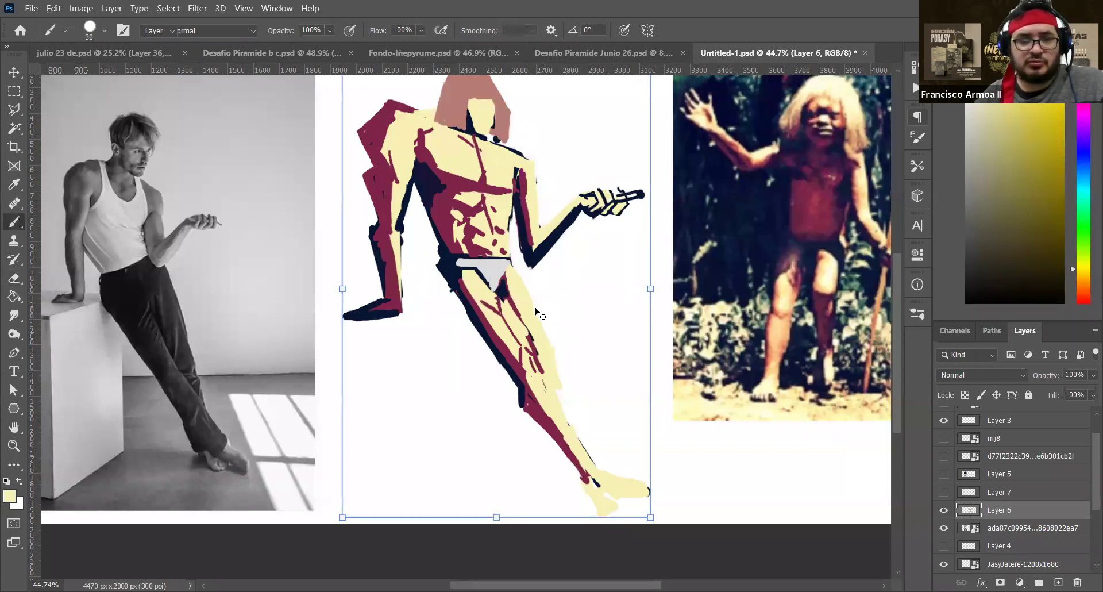
{"action": "key", "text": "e"}
{"action": "left_click_drag", "start_coordinate": [386, 100], "coordinate": [412, 100]}
{"action": "key", "text": "b"}
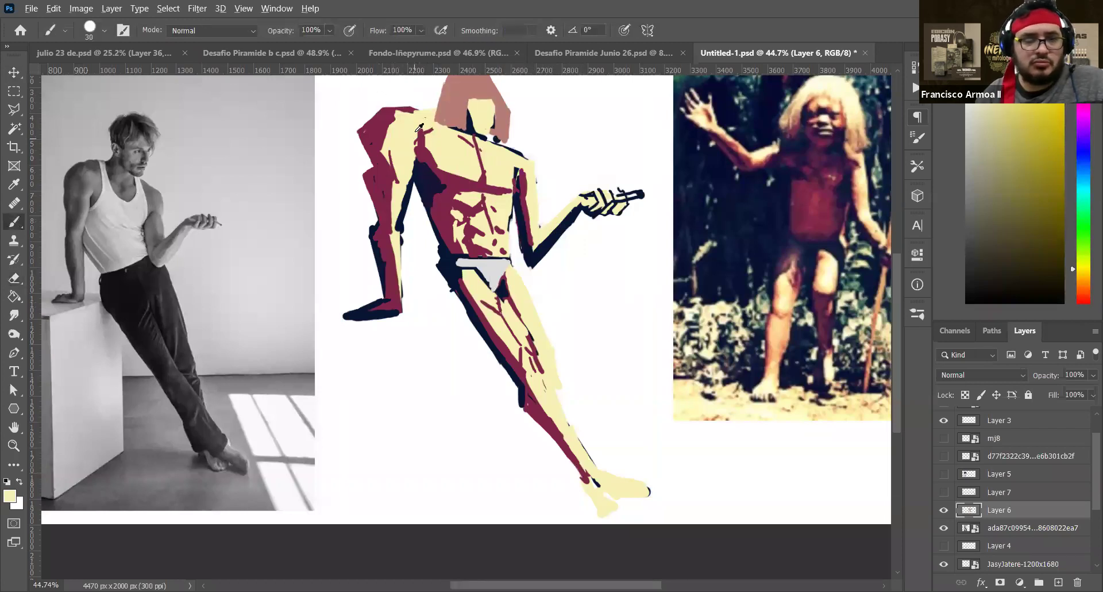
{"action": "left_click", "coordinate": [424, 141], "text": "alt"}
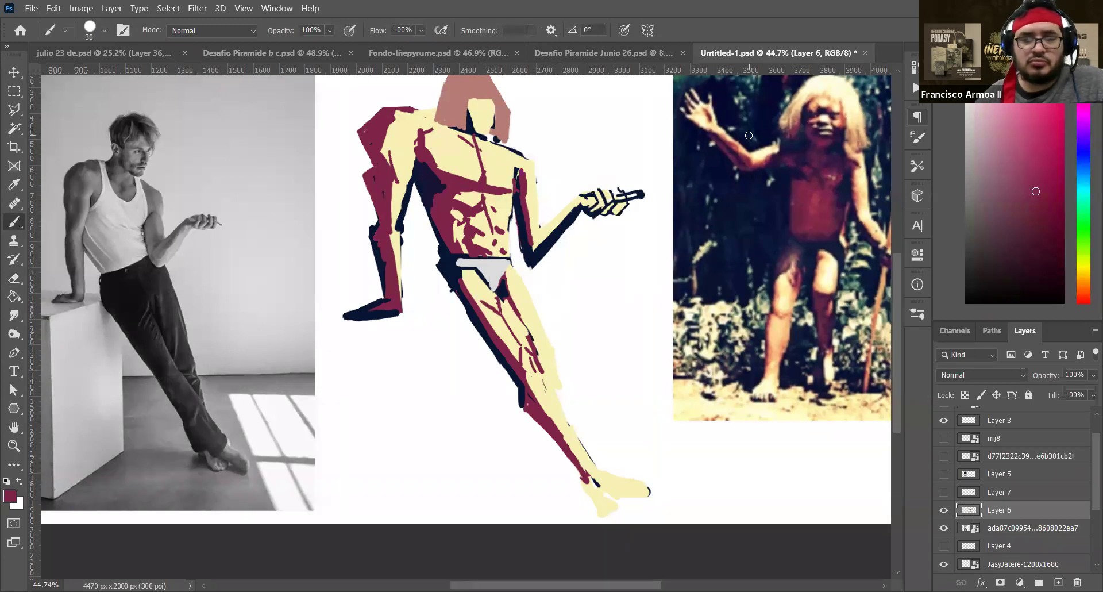
Sample a plum tone from the Jasy Jatere picture and paint the shaded side of the hair with a 38 px brush
{"action": "scroll", "coordinate": [719, 178], "scroll_direction": "up", "scroll_amount": 3}
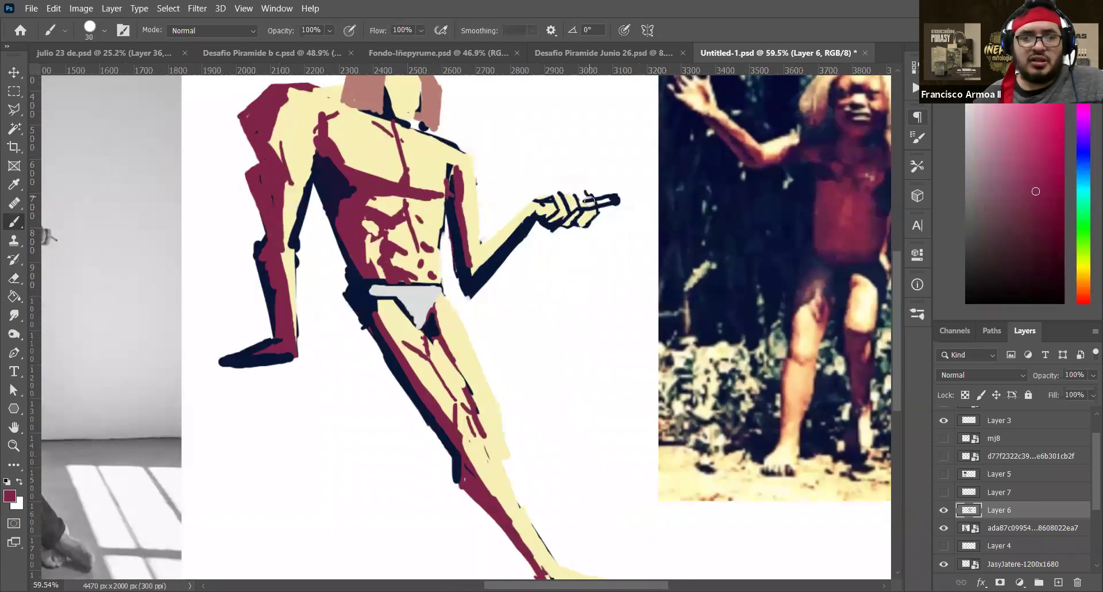
{"action": "key", "text": "v"}
{"action": "left_click_drag", "start_coordinate": [538, 288], "coordinate": [493, 385]}
{"action": "left_click_drag", "start_coordinate": [795, 228], "coordinate": [549, 254]}
{"action": "left_click", "coordinate": [803, 221], "text": "ctrl"}
{"action": "left_click", "coordinate": [255, 171], "text": "ctrl"}
{"action": "left_click_drag", "start_coordinate": [255, 171], "coordinate": [280, 171]}
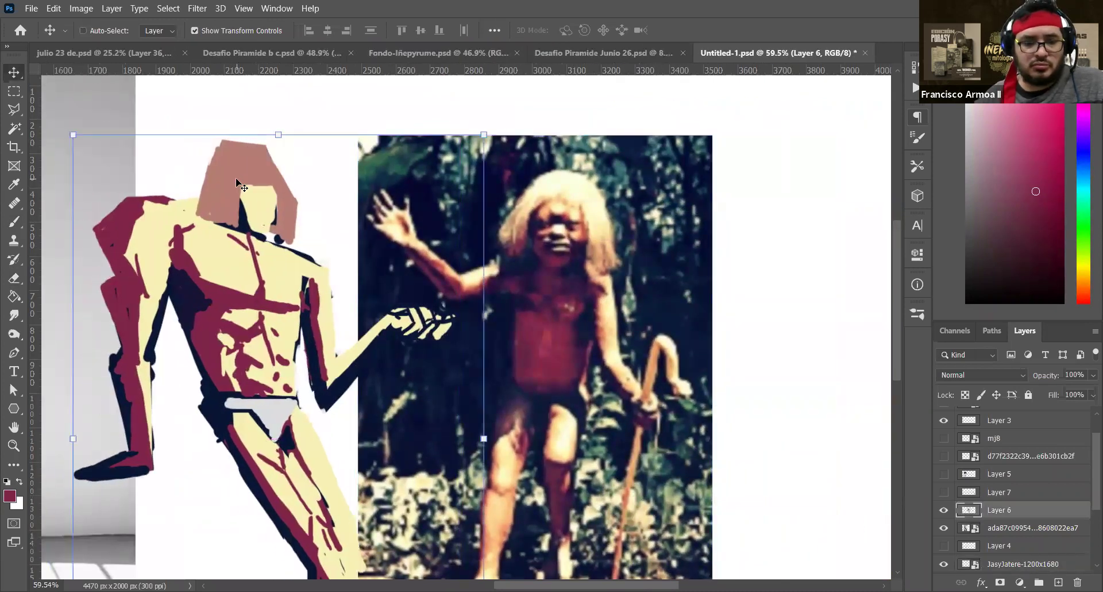
{"action": "key", "text": "b"}
{"action": "left_click", "coordinate": [520, 244], "text": "alt"}
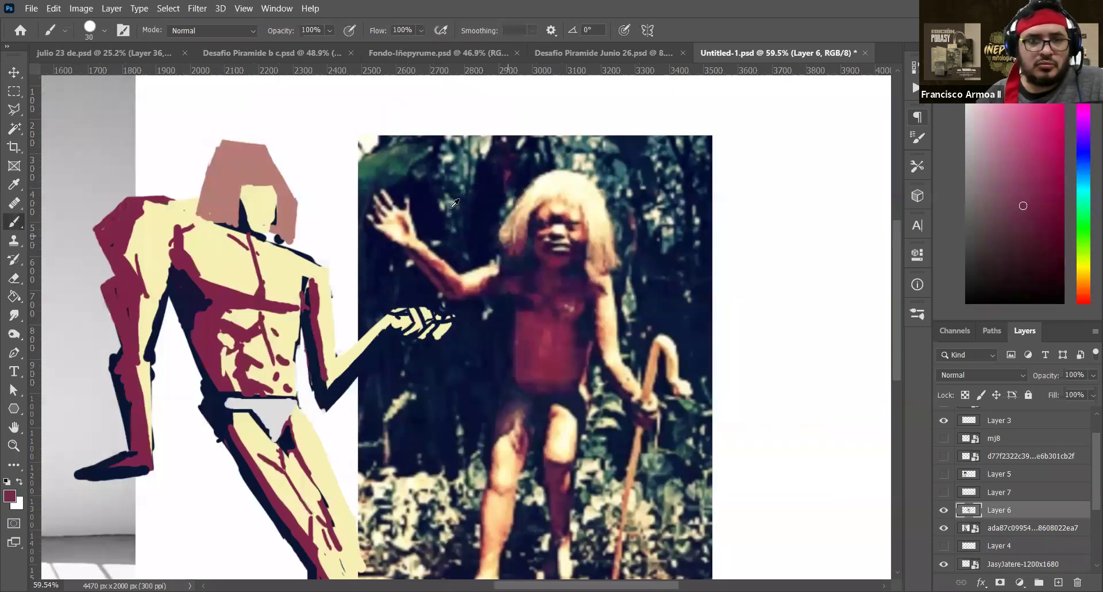
{"action": "mouse_move", "coordinate": [222, 165]}
{"action": "left_mouse_down"}
{"action": "mouse_move", "coordinate": [232, 219]}
{"action": "mouse_move", "coordinate": [207, 208]}
{"action": "mouse_move", "coordinate": [227, 206]}
{"action": "mouse_move", "coordinate": [220, 168]}
{"action": "mouse_move", "coordinate": [207, 204]}
{"action": "mouse_move", "coordinate": [221, 182]}
{"action": "left_mouse_up"}
{"action": "right_click", "coordinate": [233, 195], "text": "alt"}
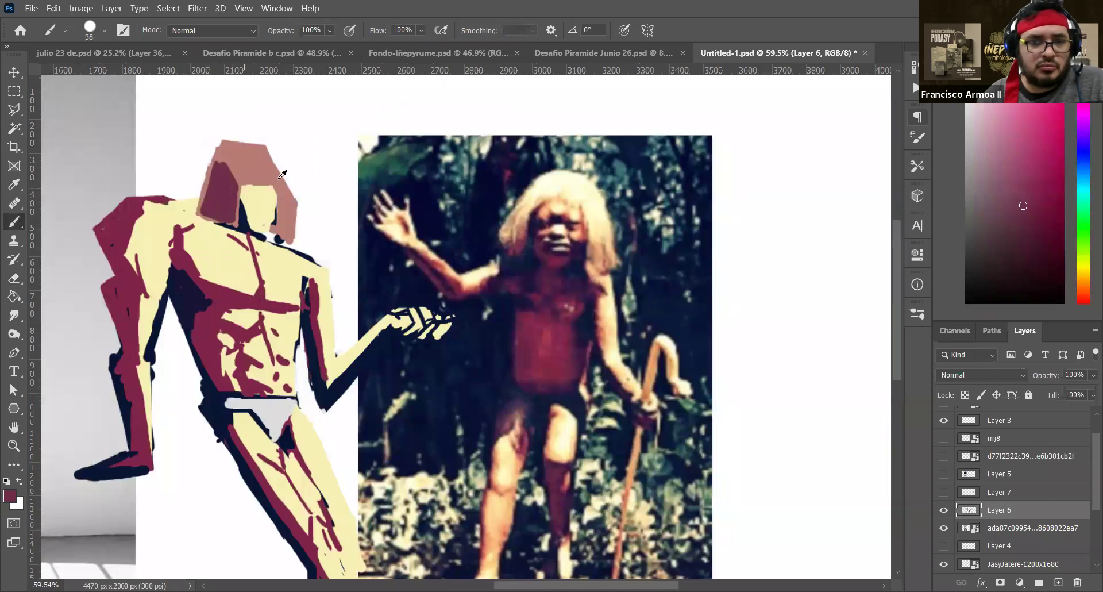
Sample the pale blond from the picture's hair and paint highlights on the hair's lit side at 24 px
{"action": "left_click", "coordinate": [545, 182], "text": "alt"}
{"action": "right_click", "coordinate": [248, 164], "text": "alt"}
{"action": "right_click", "coordinate": [248, 162], "text": "alt"}
{"action": "mouse_move", "coordinate": [262, 146]}
{"action": "left_mouse_down"}
{"action": "mouse_move", "coordinate": [291, 198]}
{"action": "mouse_move", "coordinate": [288, 236]}
{"action": "mouse_move", "coordinate": [281, 193]}
{"action": "left_mouse_up"}
{"action": "left_click", "coordinate": [270, 188], "text": "alt"}
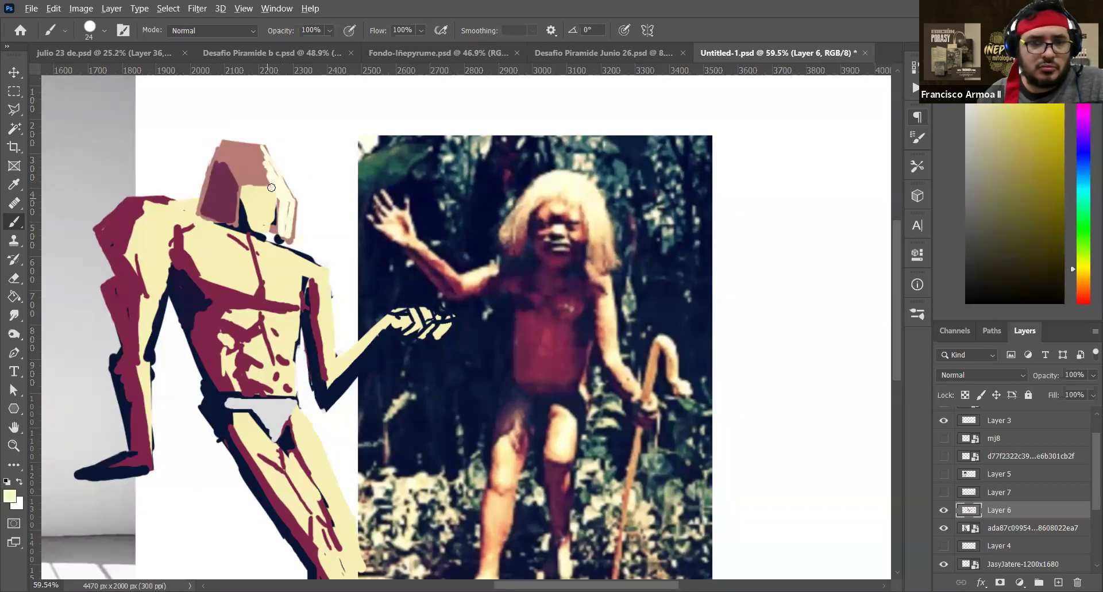
Retouch the hair around the face with its base pink and add a plum shadow beside the cheek
{"action": "left_click", "coordinate": [263, 169], "text": "alt"}
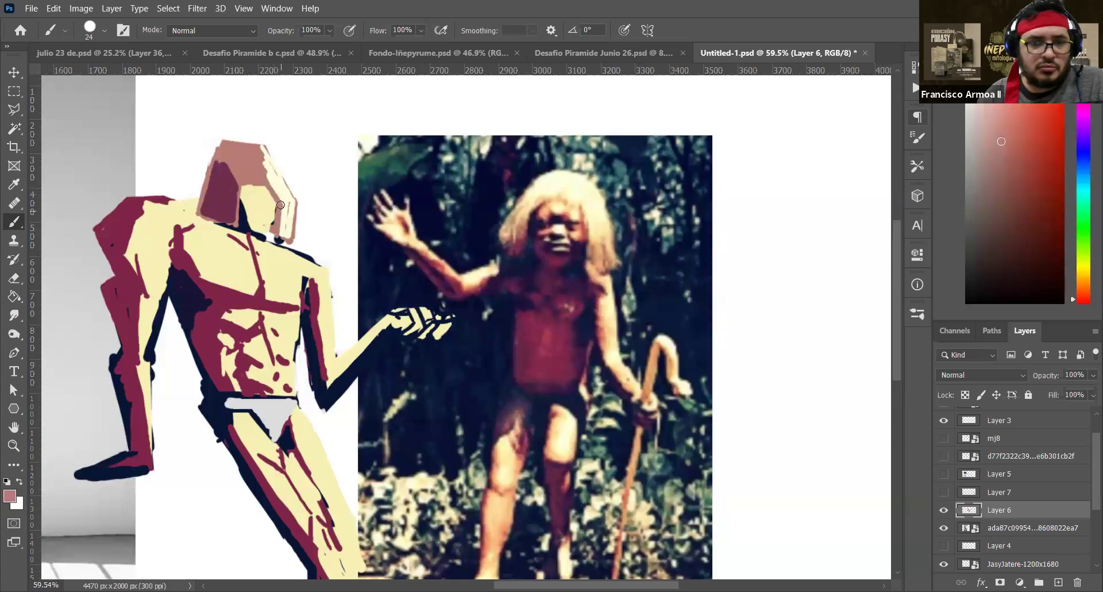
{"action": "left_click", "coordinate": [228, 193], "text": "alt"}
{"action": "left_click_drag", "start_coordinate": [282, 203], "coordinate": [274, 227]}
Sample a dark tone from the picture's face, paint the eye shadow band, and add nose and mouth shadows at 13 px
{"action": "left_click", "coordinate": [559, 213], "text": "alt"}
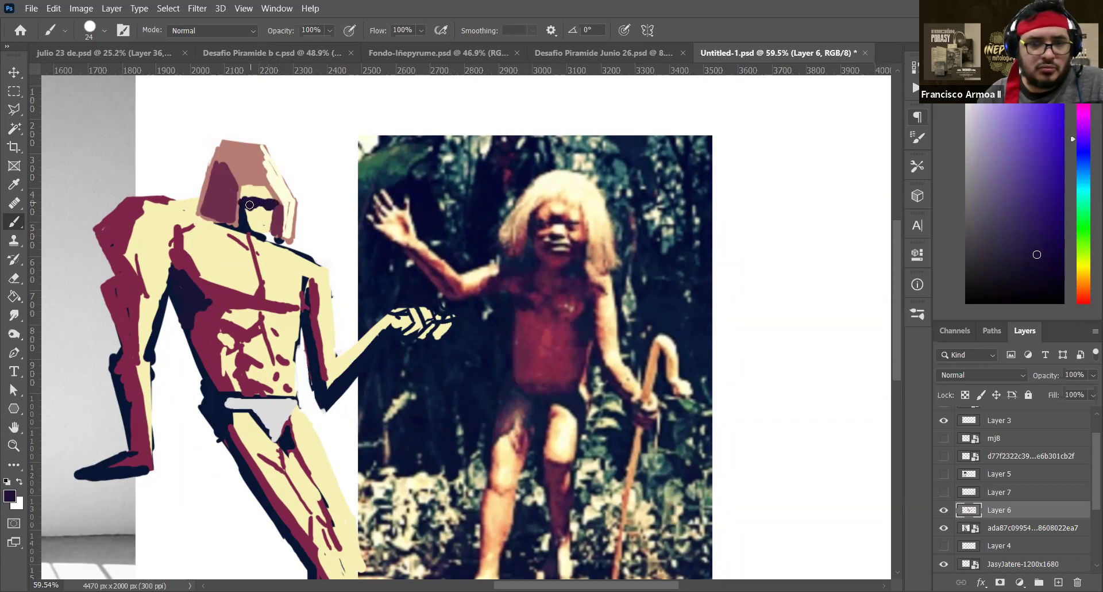
{"action": "left_click_drag", "start_coordinate": [242, 200], "coordinate": [235, 200]}
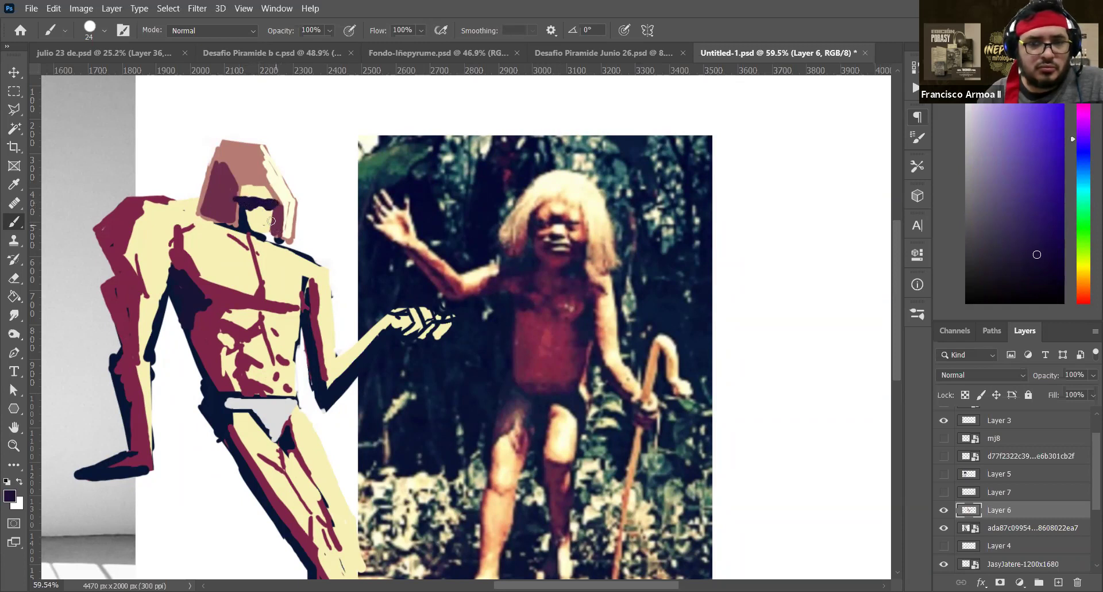
{"action": "left_click_drag", "start_coordinate": [286, 225], "coordinate": [279, 225]}
{"action": "left_click", "coordinate": [253, 222], "text": "alt"}
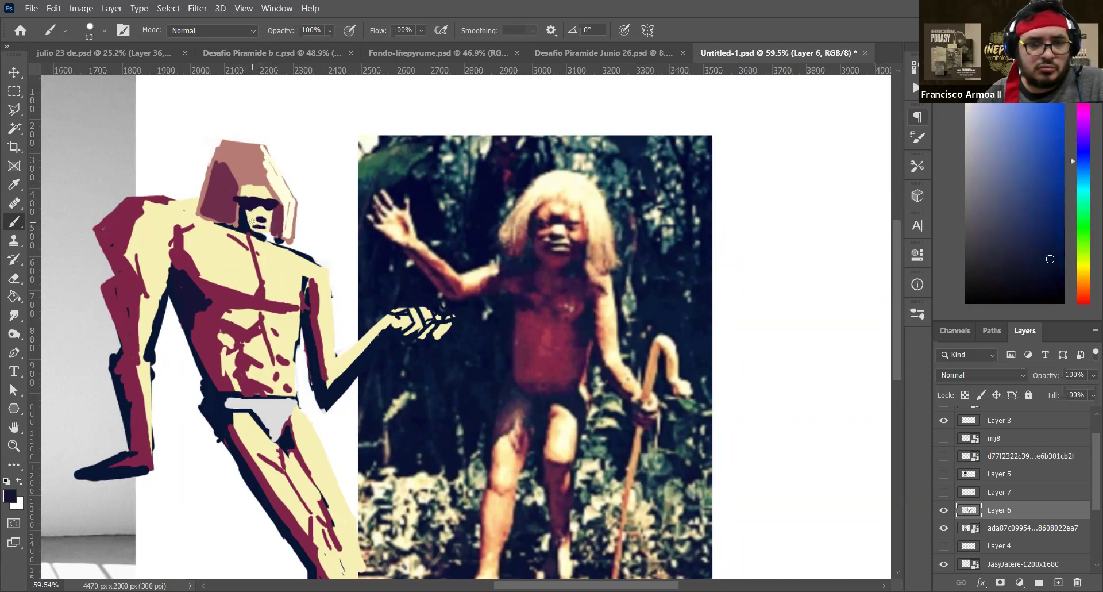
Touch up the face with the cream skin tone at 11 px and plum sampled from the picture at 16 px
{"action": "left_click", "coordinate": [250, 213], "text": "alt"}
{"action": "left_click_drag", "start_coordinate": [251, 212], "coordinate": [248, 213]}
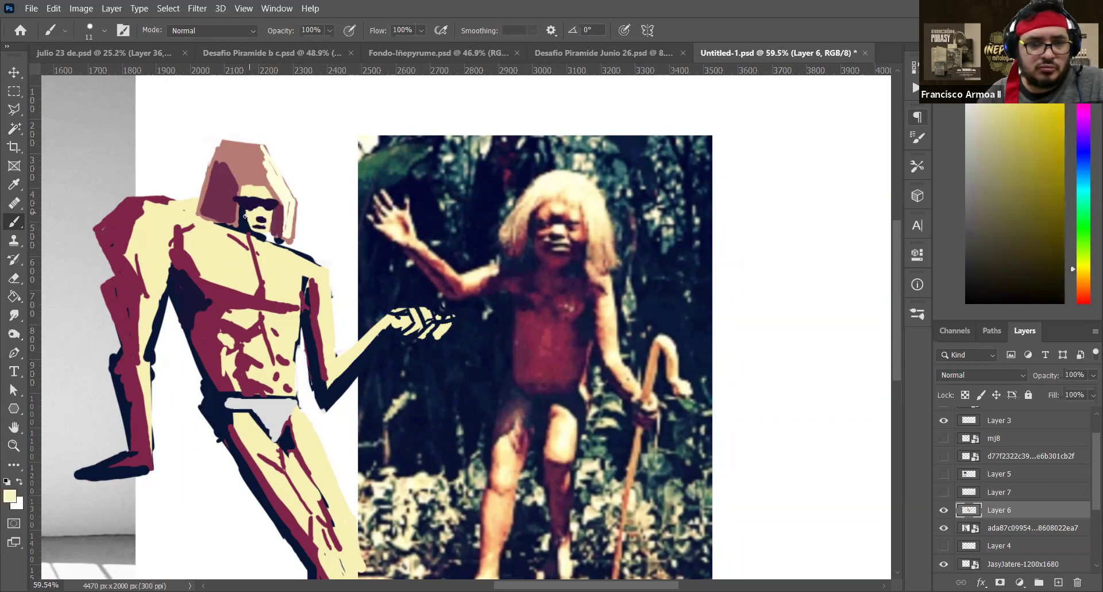
{"action": "left_click", "coordinate": [540, 255], "text": "alt"}
{"action": "left_click_drag", "start_coordinate": [261, 218], "coordinate": [269, 238]}
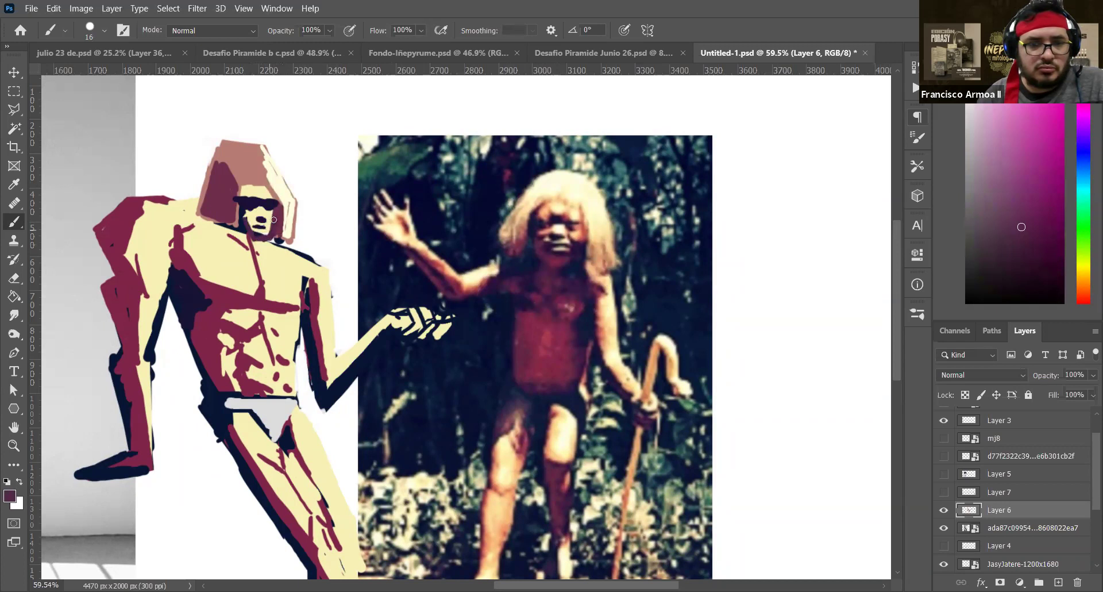
Refine the hair and shadow edge beside the eye band at 16 px with sampled dark, hair-pink and cream tones
{"action": "left_click", "coordinate": [243, 190], "text": "alt"}
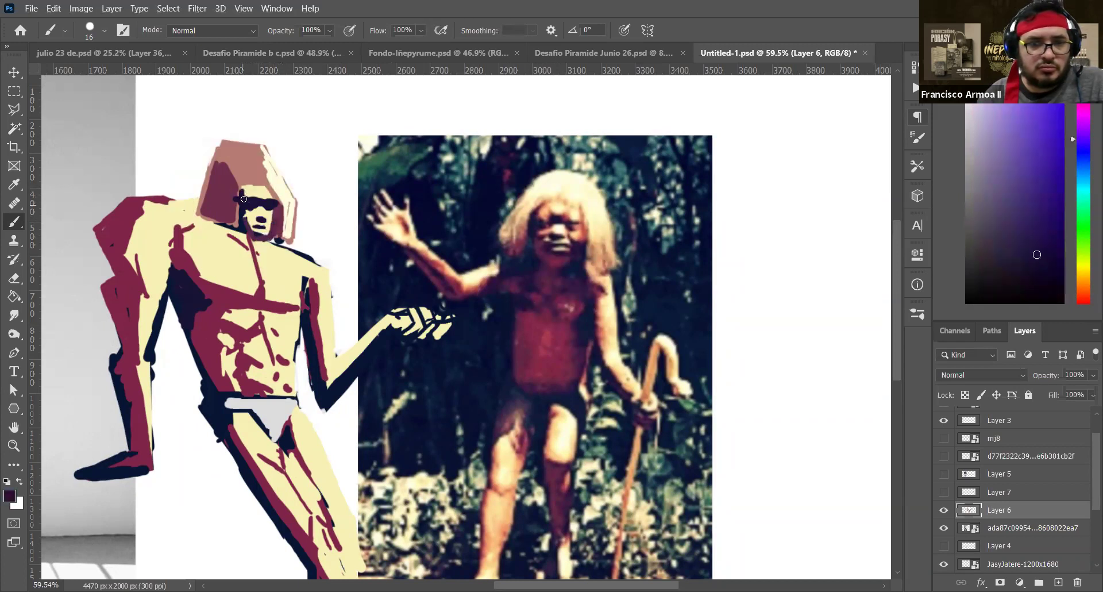
{"action": "left_click", "coordinate": [237, 188], "text": "alt"}
{"action": "left_click", "coordinate": [248, 171], "text": "alt"}
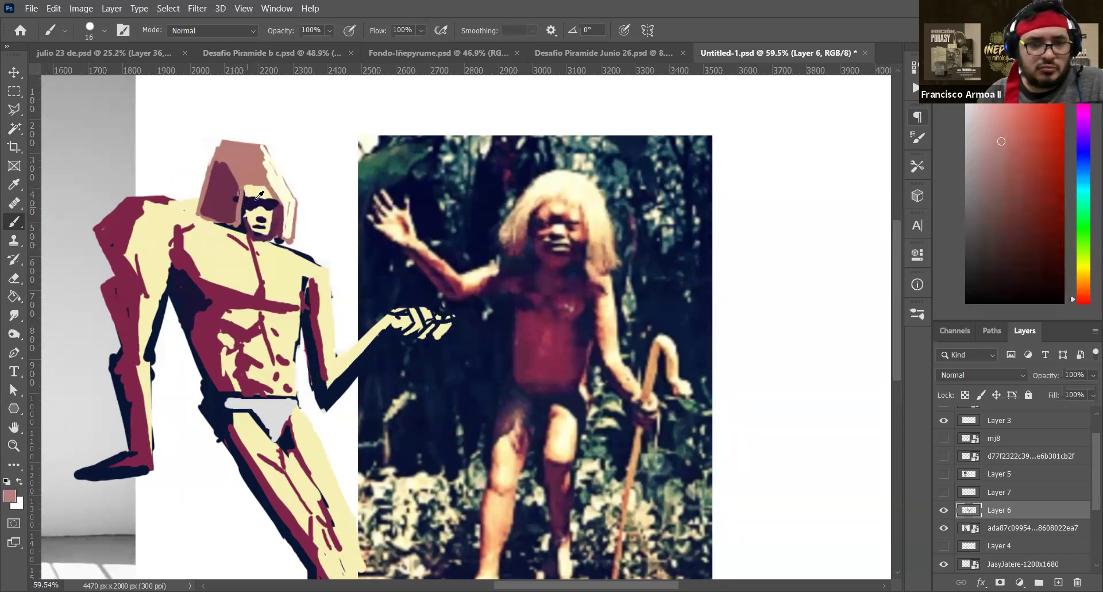
{"action": "left_click", "coordinate": [249, 203], "text": "alt"}
{"action": "left_click", "coordinate": [247, 178], "text": "alt"}
{"action": "left_click", "coordinate": [243, 207], "text": "alt"}
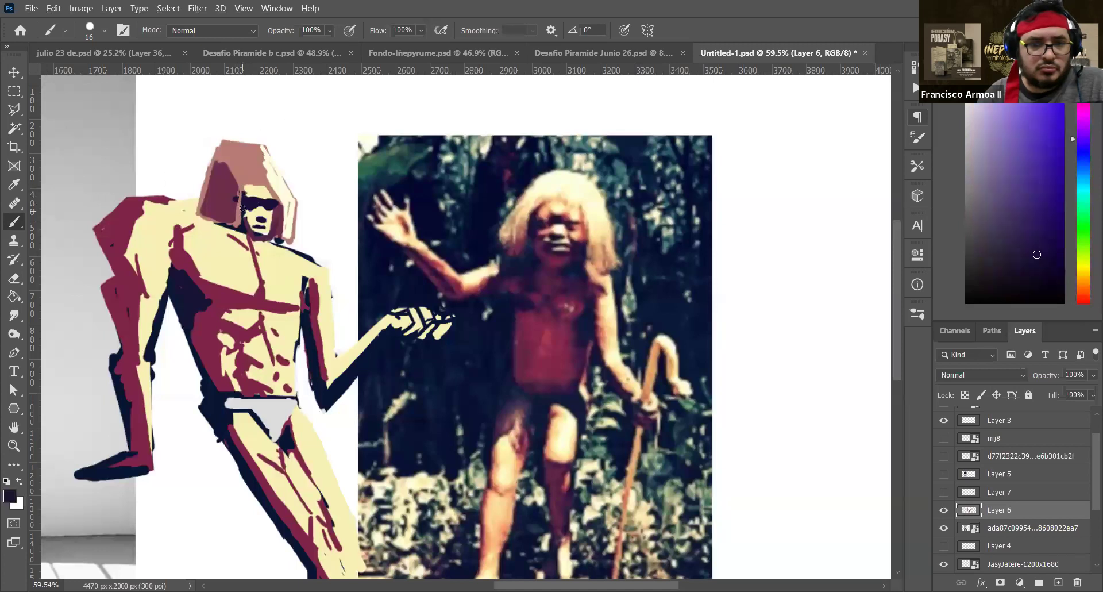
{"action": "left_click", "coordinate": [246, 190], "text": "alt"}
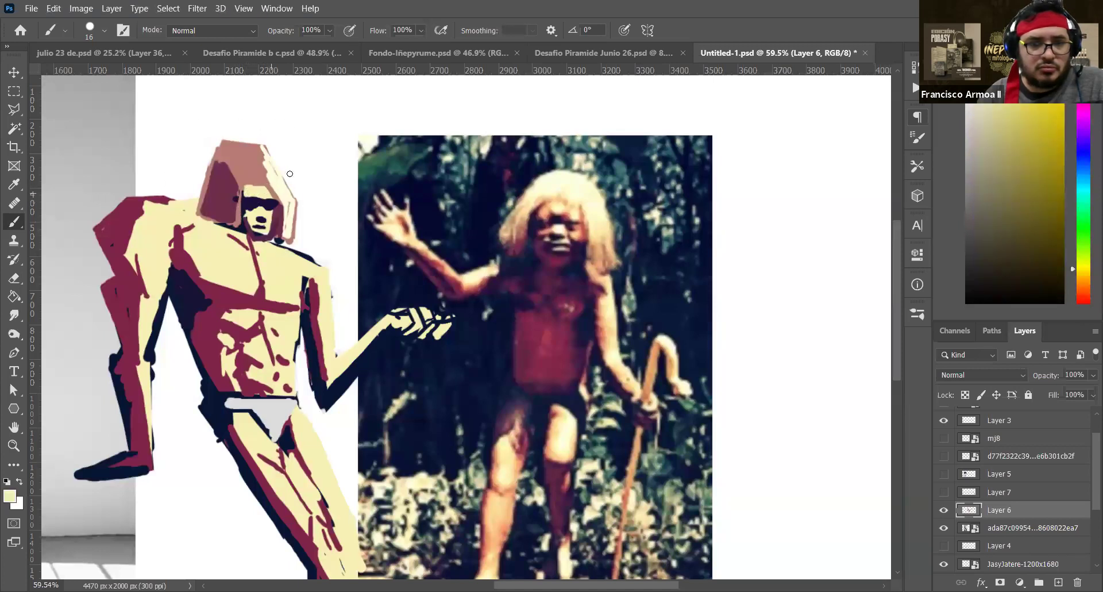
Trim the top of the hair with the 52 px eraser and save the document
{"action": "key", "text": "e"}
{"action": "left_click_drag", "start_coordinate": [223, 140], "coordinate": [262, 147]}
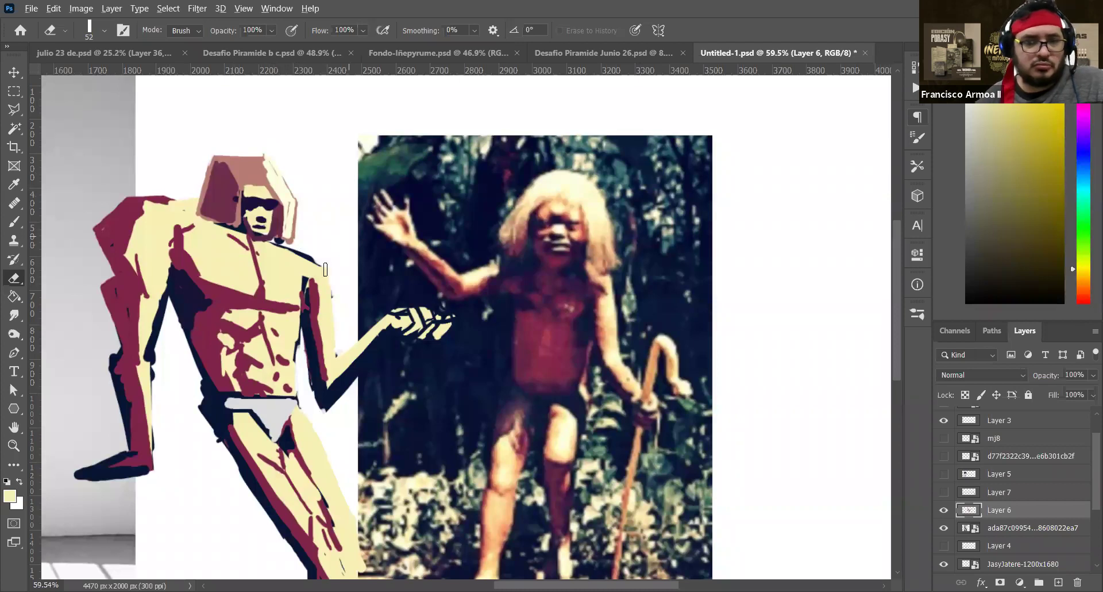
{"action": "scroll", "coordinate": [326, 270], "scroll_direction": "down", "scroll_amount": 6}
{"action": "scroll", "coordinate": [306, 302], "scroll_direction": "up", "scroll_amount": 3}
{"action": "key", "text": "ctrl+s"}
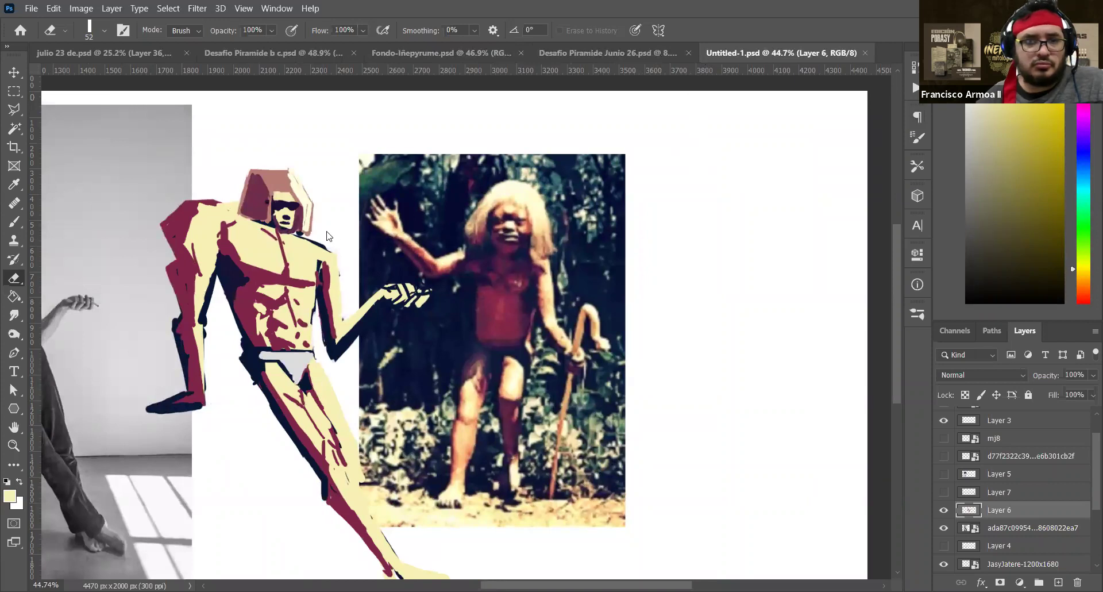
Select the head with the Polygonal Lasso, stretch it slightly taller, nudge it down towards the neck and deselect
{"action": "key", "text": "v"}
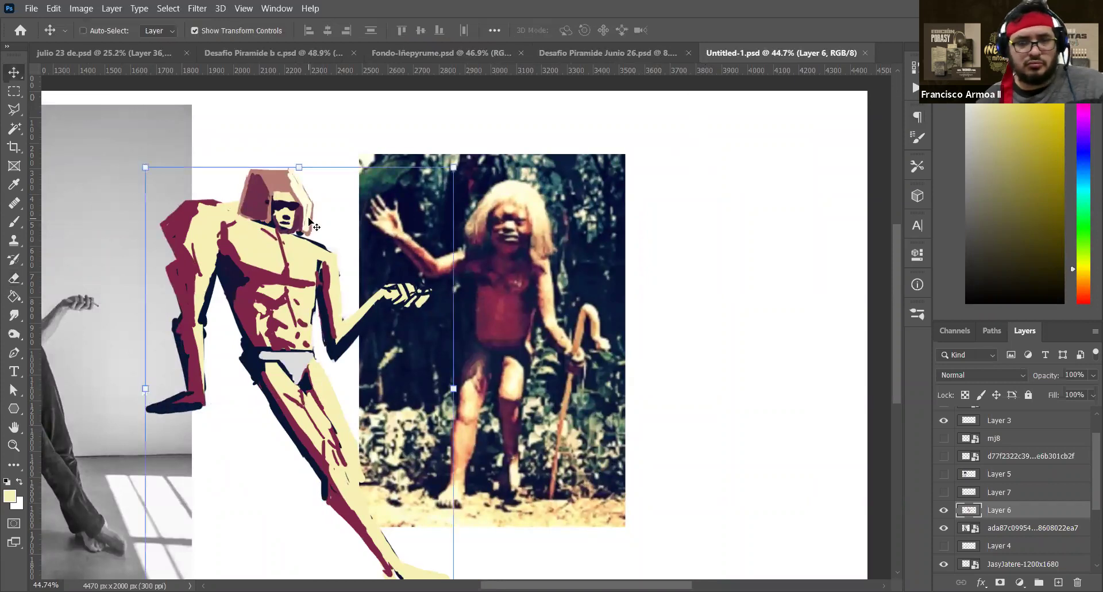
{"action": "key", "text": "l"}
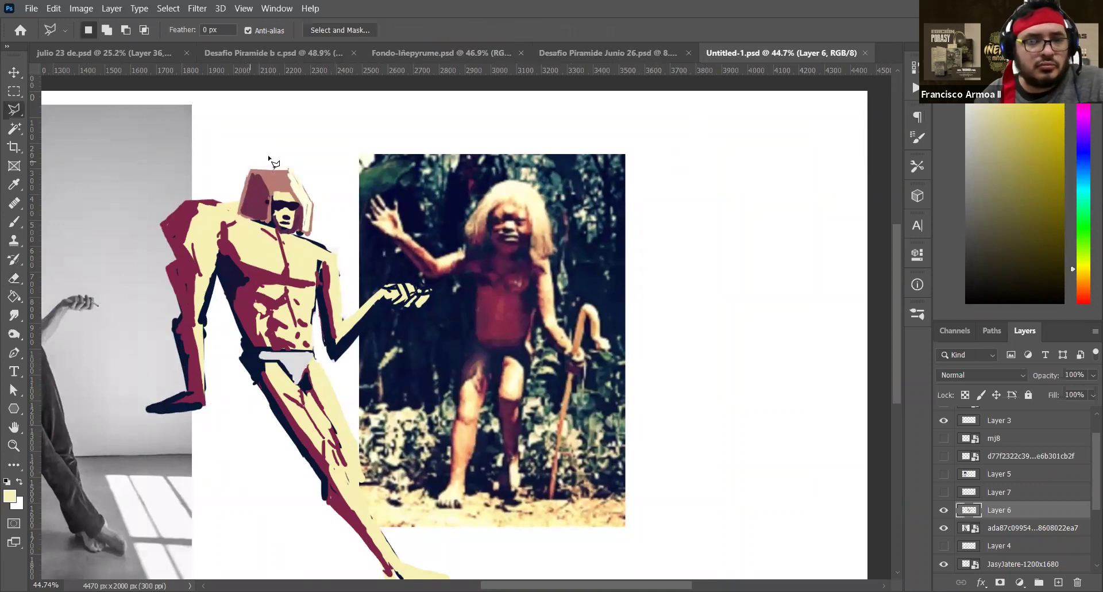
{"action": "left_click", "coordinate": [326, 212]}
{"action": "left_click", "coordinate": [317, 235]}
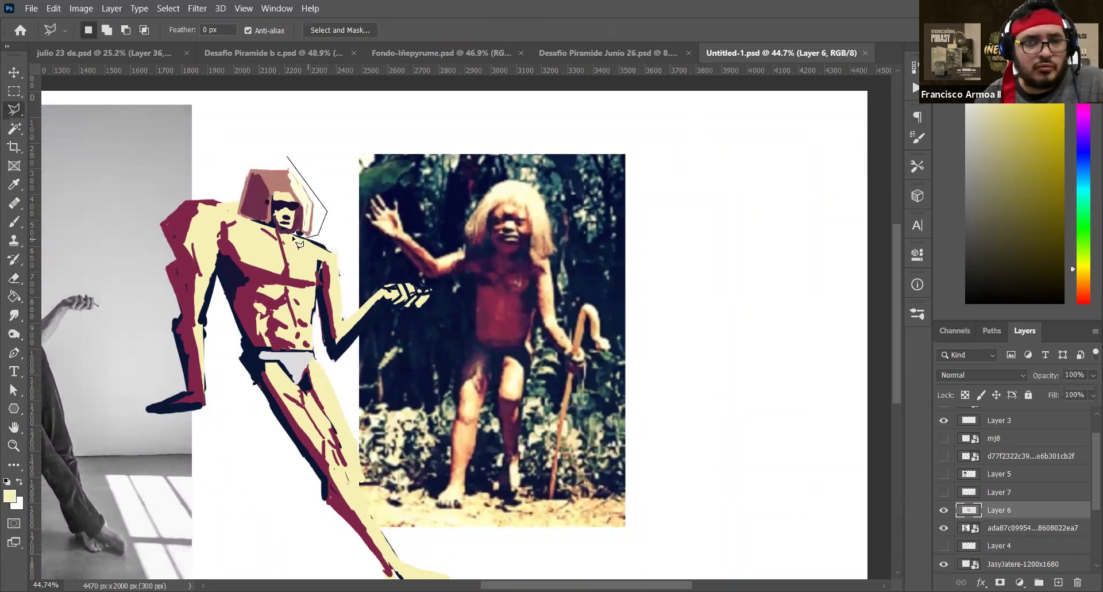
{"action": "left_click", "coordinate": [267, 232]}
{"action": "left_click", "coordinate": [236, 214]}
{"action": "left_click", "coordinate": [232, 197]}
{"action": "left_click", "coordinate": [236, 172]}
{"action": "left_click", "coordinate": [253, 161]}
{"action": "left_click", "coordinate": [266, 154]}
{"action": "left_click", "coordinate": [287, 157]}
{"action": "key", "text": "ctrl+t"}
{"action": "left_click_drag", "start_coordinate": [279, 154], "coordinate": [280, 136]}
{"action": "key", "text": "Escape"}
{"action": "left_click_drag", "start_coordinate": [290, 188], "coordinate": [287, 192]}
{"action": "key", "text": "ctrl+d"}
Move the Jasy Jatere picture further right, reposition the figure between the two photos, and save the document
{"action": "left_click_drag", "start_coordinate": [547, 303], "coordinate": [599, 291]}
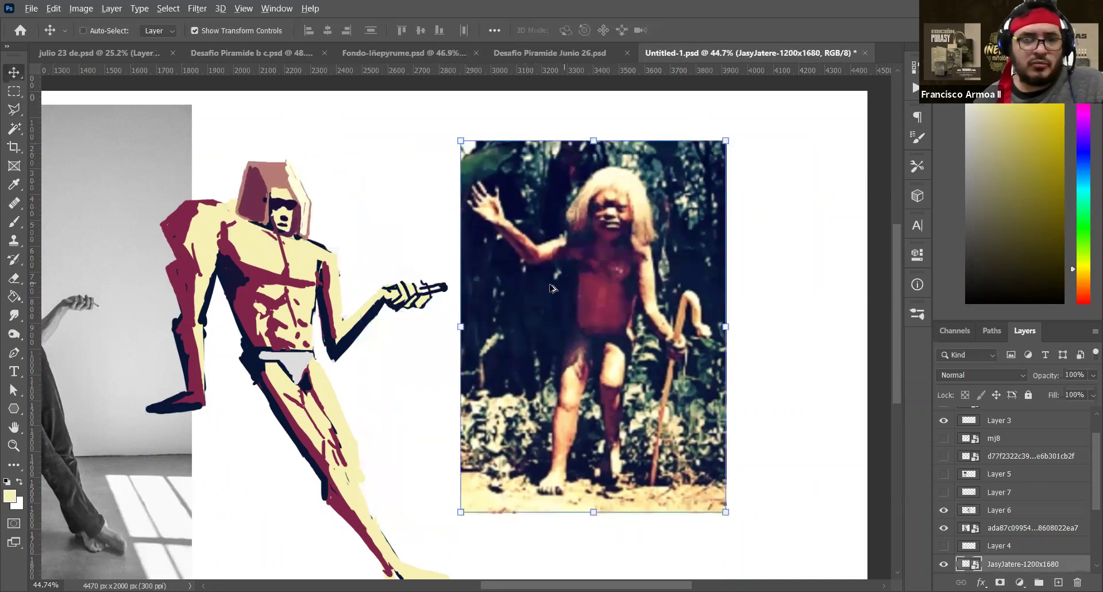
{"action": "scroll", "coordinate": [580, 286], "scroll_direction": "down", "scroll_amount": 3}
{"action": "left_click", "coordinate": [315, 330]}
{"action": "left_click_drag", "start_coordinate": [364, 280], "coordinate": [414, 237]}
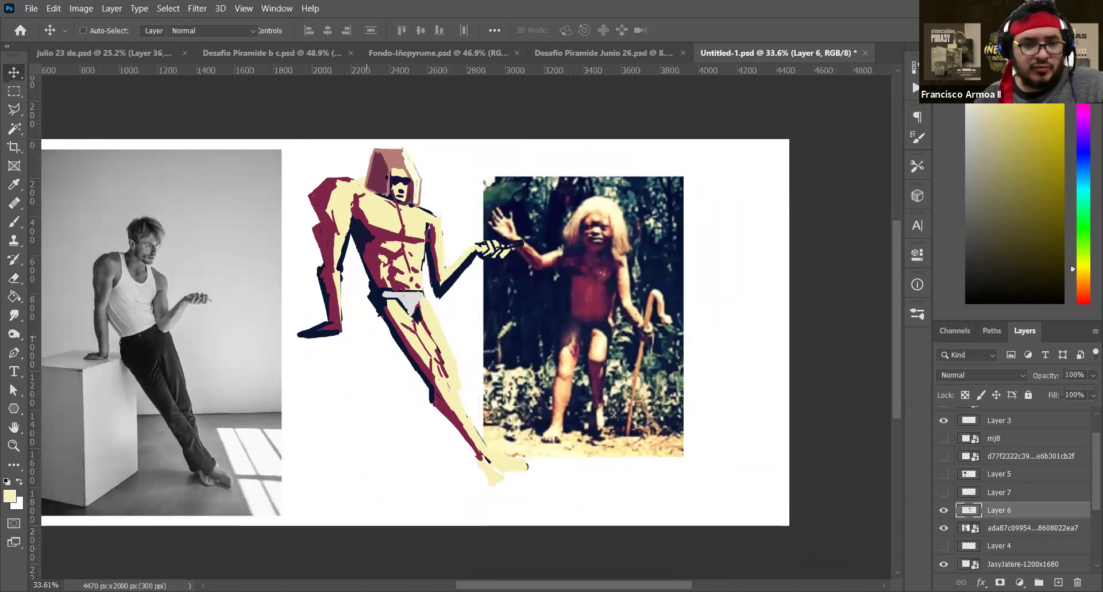
{"action": "left_click_drag", "start_coordinate": [418, 277], "coordinate": [431, 300]}
{"action": "key", "text": "ctrl+s"}
{"action": "left_click_drag", "start_coordinate": [653, 344], "coordinate": [727, 346]}
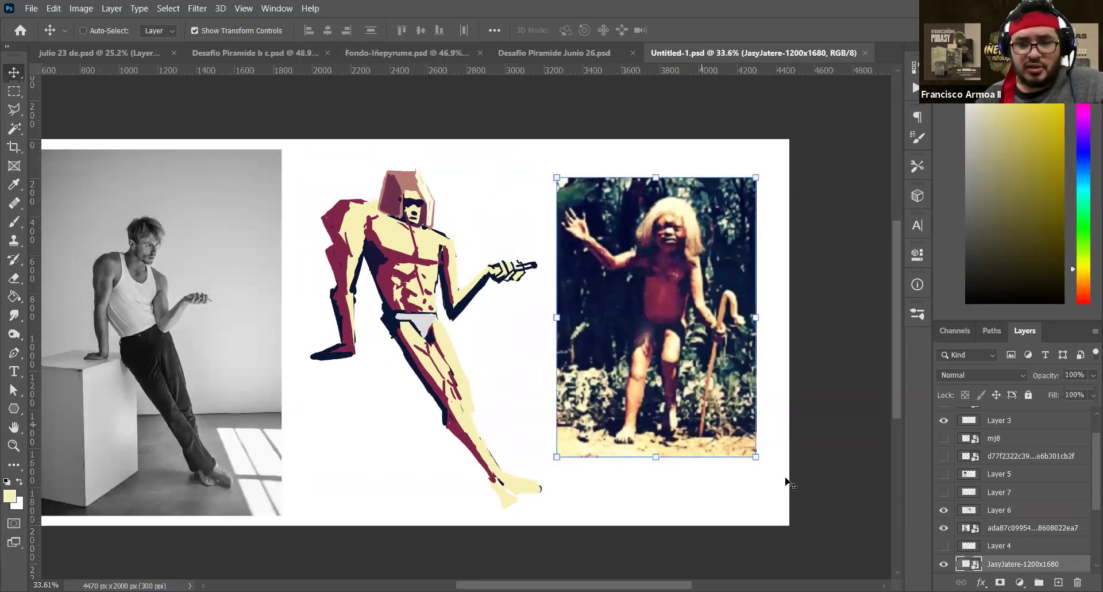
Add a new layer beneath the Jasy Jatere picture and block in a dark navy backdrop behind the figure at 249 px
{"action": "scroll", "coordinate": [1082, 540], "scroll_direction": "down", "scroll_amount": 3}
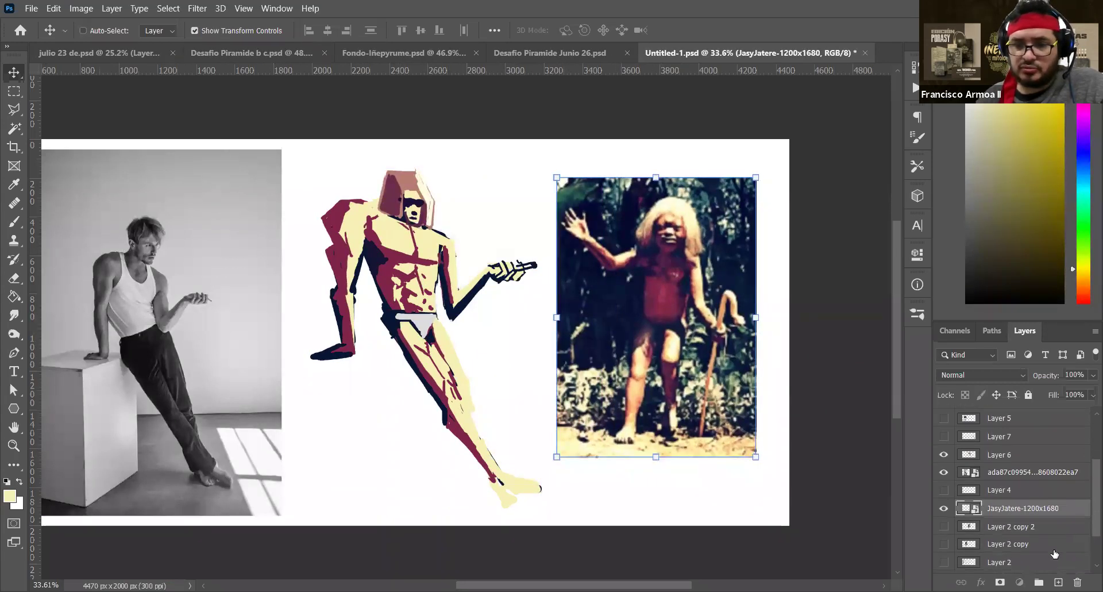
{"action": "left_click", "coordinate": [1060, 526]}
{"action": "left_click", "coordinate": [1058, 582]}
{"action": "key", "text": "b"}
{"action": "left_click", "coordinate": [456, 313], "text": "alt"}
{"action": "mouse_move", "coordinate": [433, 355]}
{"action": "left_mouse_down"}
{"action": "mouse_move", "coordinate": [459, 353]}
{"action": "mouse_move", "coordinate": [338, 357]}
{"action": "mouse_move", "coordinate": [319, 313]}
{"action": "mouse_move", "coordinate": [343, 258]}
{"action": "left_mouse_up"}
{"action": "mouse_move", "coordinate": [430, 176]}
{"action": "left_mouse_down"}
{"action": "mouse_move", "coordinate": [308, 206]}
{"action": "mouse_move", "coordinate": [402, 164]}
{"action": "left_mouse_up"}
Paint a muted green foliage band above the head and a light grey band behind the legs with colours from the picture
{"action": "left_click", "coordinate": [619, 188], "text": "alt"}
{"action": "mouse_move", "coordinate": [467, 185]}
{"action": "left_mouse_down"}
{"action": "mouse_move", "coordinate": [501, 164]}
{"action": "mouse_move", "coordinate": [426, 160]}
{"action": "mouse_move", "coordinate": [338, 180]}
{"action": "mouse_move", "coordinate": [331, 162]}
{"action": "mouse_move", "coordinate": [455, 178]}
{"action": "left_mouse_up"}
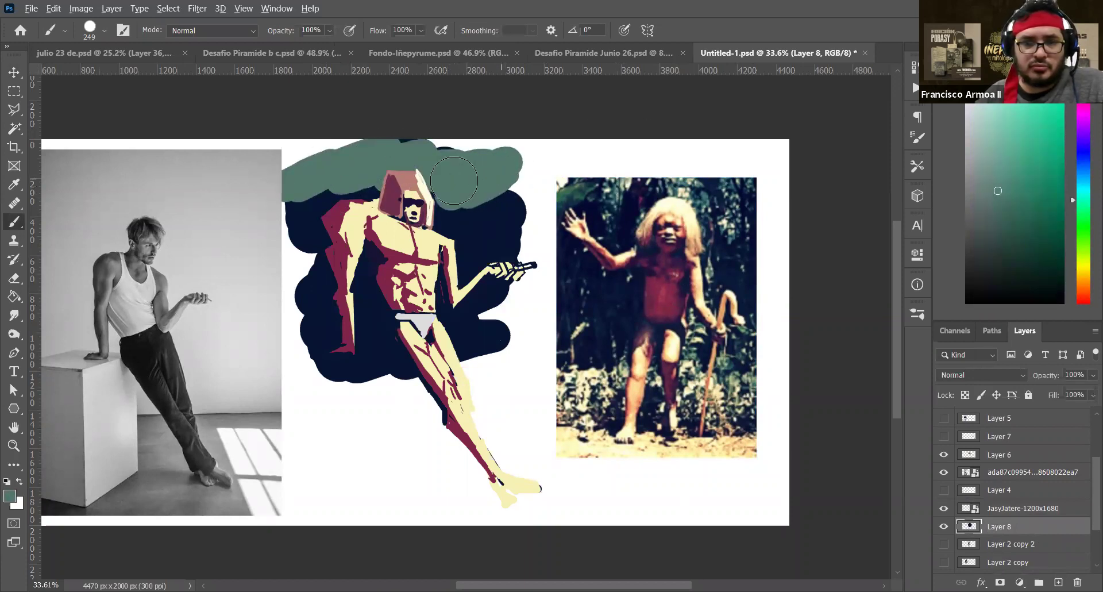
{"action": "left_click", "coordinate": [598, 394], "text": "alt"}
{"action": "mouse_move", "coordinate": [483, 373]}
{"action": "left_mouse_down"}
{"action": "mouse_move", "coordinate": [385, 409]}
{"action": "mouse_move", "coordinate": [310, 400]}
{"action": "mouse_move", "coordinate": [433, 395]}
{"action": "mouse_move", "coordinate": [445, 401]}
{"action": "mouse_move", "coordinate": [313, 410]}
{"action": "mouse_move", "coordinate": [478, 429]}
{"action": "mouse_move", "coordinate": [378, 440]}
{"action": "left_mouse_up"}
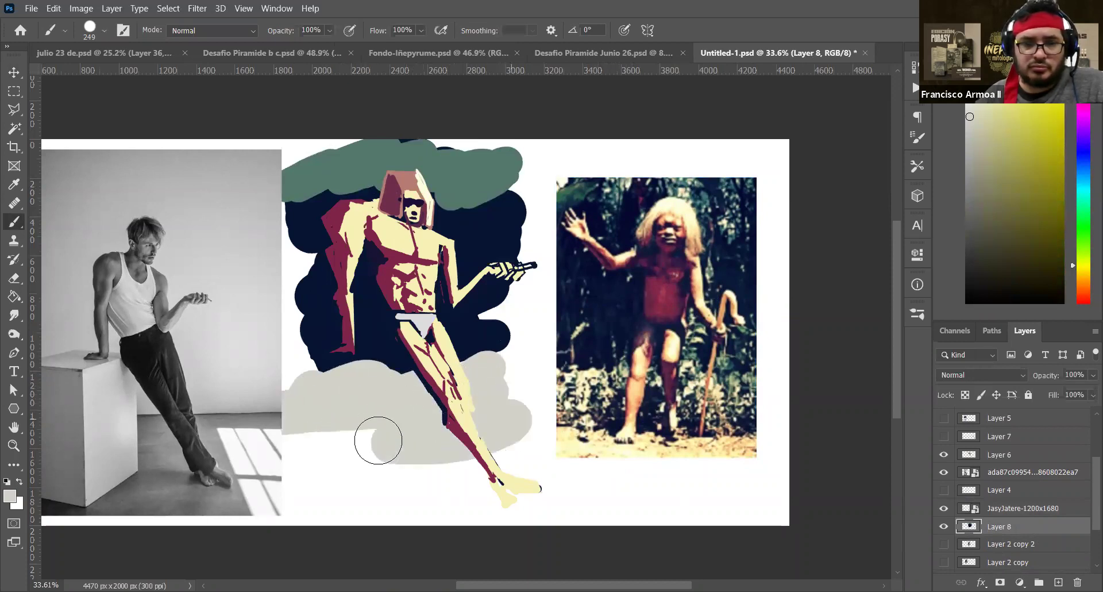
Paint the ground under the feet in cream and tan sampled from the picture, and extend the light grey band behind the legs
{"action": "left_click", "coordinate": [580, 436], "text": "alt"}
{"action": "mouse_move", "coordinate": [518, 480]}
{"action": "left_mouse_down"}
{"action": "mouse_move", "coordinate": [288, 473]}
{"action": "mouse_move", "coordinate": [569, 485]}
{"action": "mouse_move", "coordinate": [437, 468]}
{"action": "mouse_move", "coordinate": [287, 480]}
{"action": "mouse_move", "coordinate": [574, 489]}
{"action": "left_mouse_up"}
{"action": "left_click", "coordinate": [605, 444], "text": "alt"}
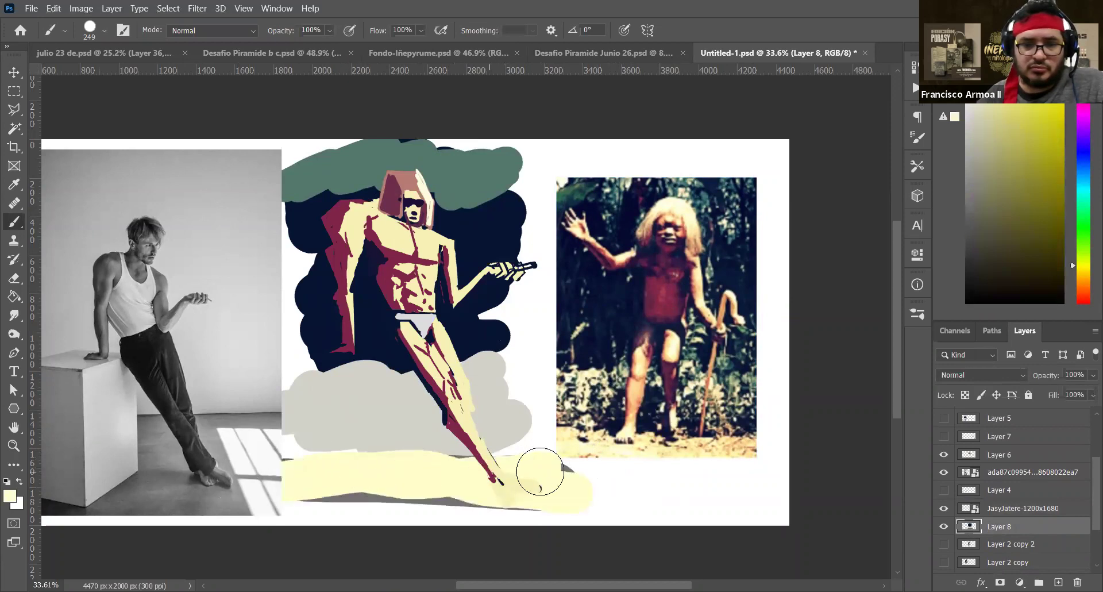
{"action": "left_click", "coordinate": [673, 442], "text": "alt"}
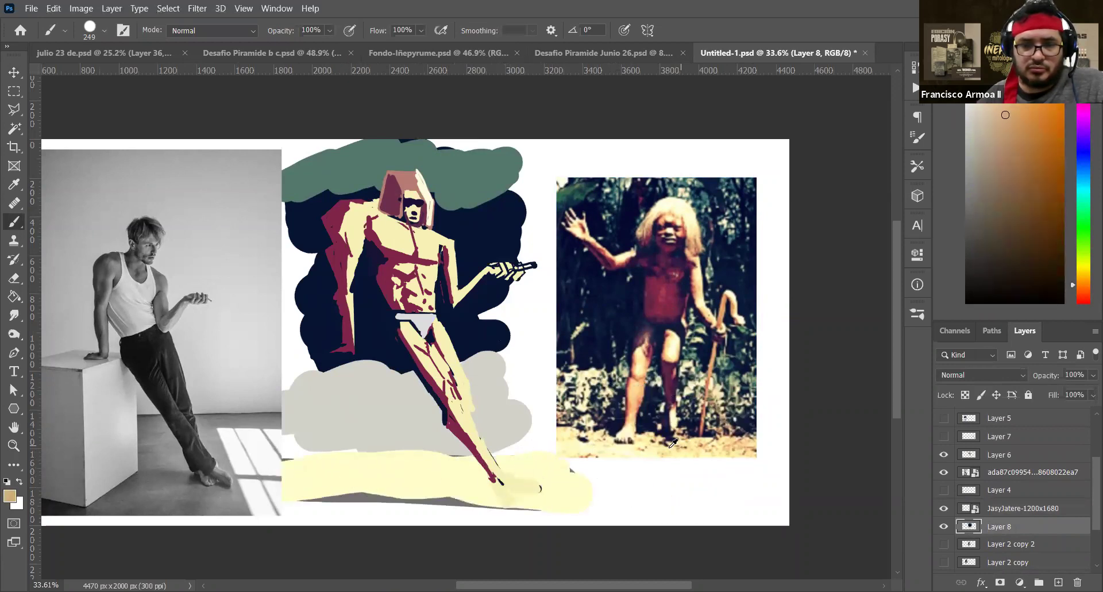
{"action": "mouse_move", "coordinate": [517, 480]}
{"action": "left_mouse_down"}
{"action": "mouse_move", "coordinate": [473, 476]}
{"action": "mouse_move", "coordinate": [582, 486]}
{"action": "mouse_move", "coordinate": [332, 471]}
{"action": "mouse_move", "coordinate": [414, 471]}
{"action": "left_mouse_up"}
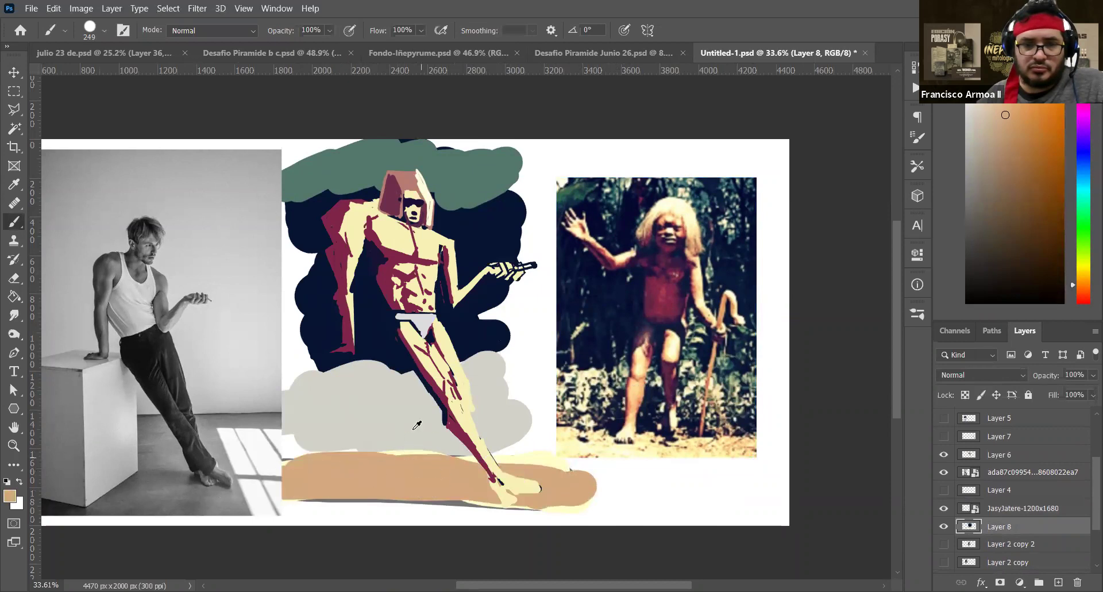
{"action": "left_click", "coordinate": [417, 425], "text": "alt"}
{"action": "mouse_move", "coordinate": [484, 444]}
{"action": "left_mouse_down"}
{"action": "mouse_move", "coordinate": [525, 442]}
{"action": "mouse_move", "coordinate": [504, 361]}
{"action": "mouse_move", "coordinate": [512, 443]}
{"action": "left_mouse_up"}
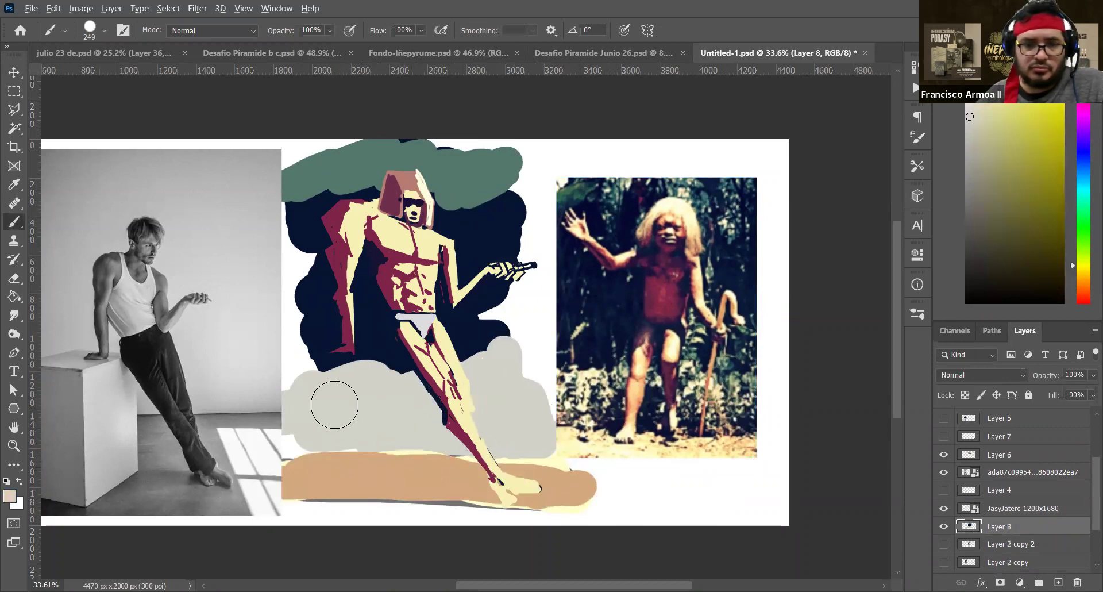
Sample greys from the block in the pose photo and sketch the table edge and leg with a 40 px brush
{"action": "left_click", "coordinate": [113, 378], "text": "alt"}
{"action": "mouse_move", "coordinate": [372, 360]}
{"action": "left_mouse_down"}
{"action": "mouse_move", "coordinate": [344, 356]}
{"action": "mouse_move", "coordinate": [384, 353]}
{"action": "mouse_move", "coordinate": [384, 363]}
{"action": "left_mouse_up"}
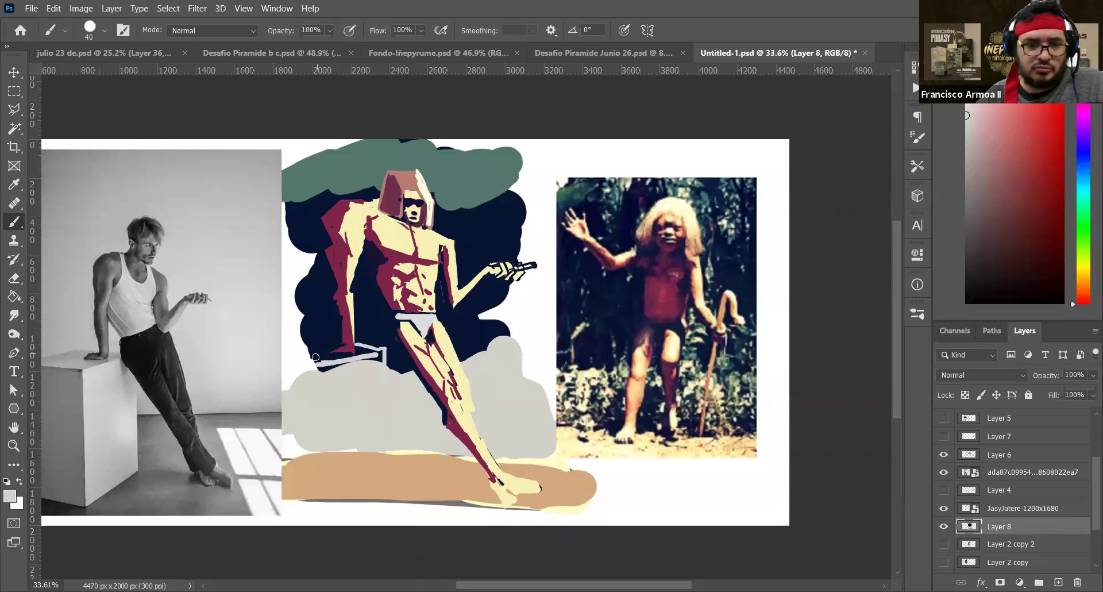
{"action": "left_click", "coordinate": [70, 404], "text": "alt"}
{"action": "mouse_move", "coordinate": [314, 473]}
{"action": "left_mouse_down"}
{"action": "mouse_move", "coordinate": [317, 366]}
{"action": "mouse_move", "coordinate": [269, 362]}
{"action": "left_mouse_up"}
Shift the backdrop layer and the figure to the right, and undo the trial strokes beside the resting hand
{"action": "key", "text": "v"}
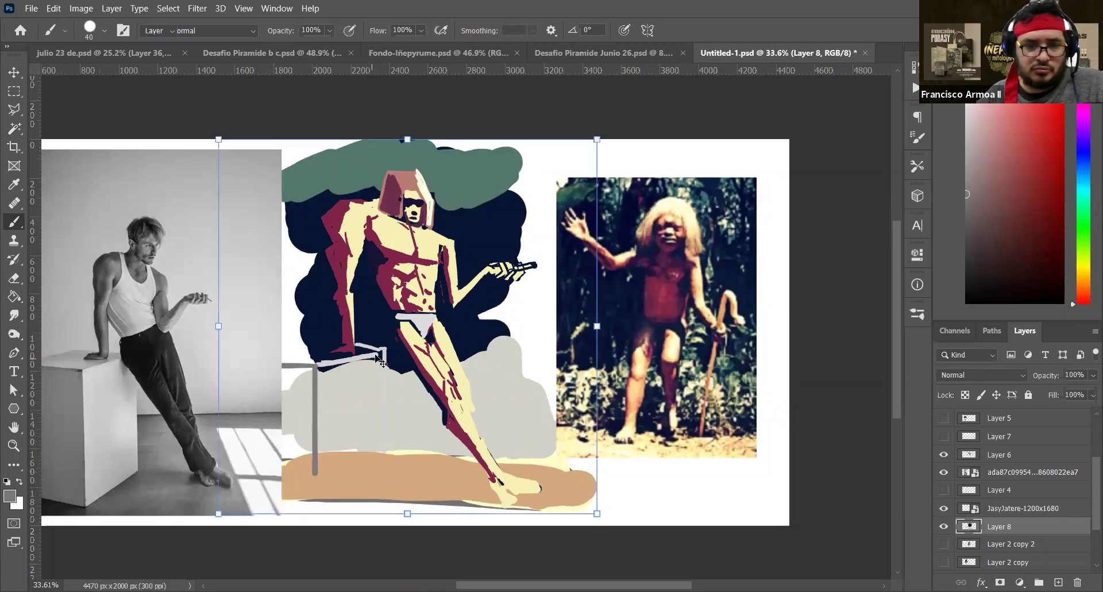
{"action": "mouse_move", "coordinate": [376, 285]}
{"action": "left_mouse_down"}
{"action": "mouse_move", "coordinate": [439, 286]}
{"action": "mouse_move", "coordinate": [475, 270]}
{"action": "left_mouse_up"}
{"action": "left_click", "coordinate": [435, 278], "text": "ctrl"}
{"action": "key", "text": "b"}
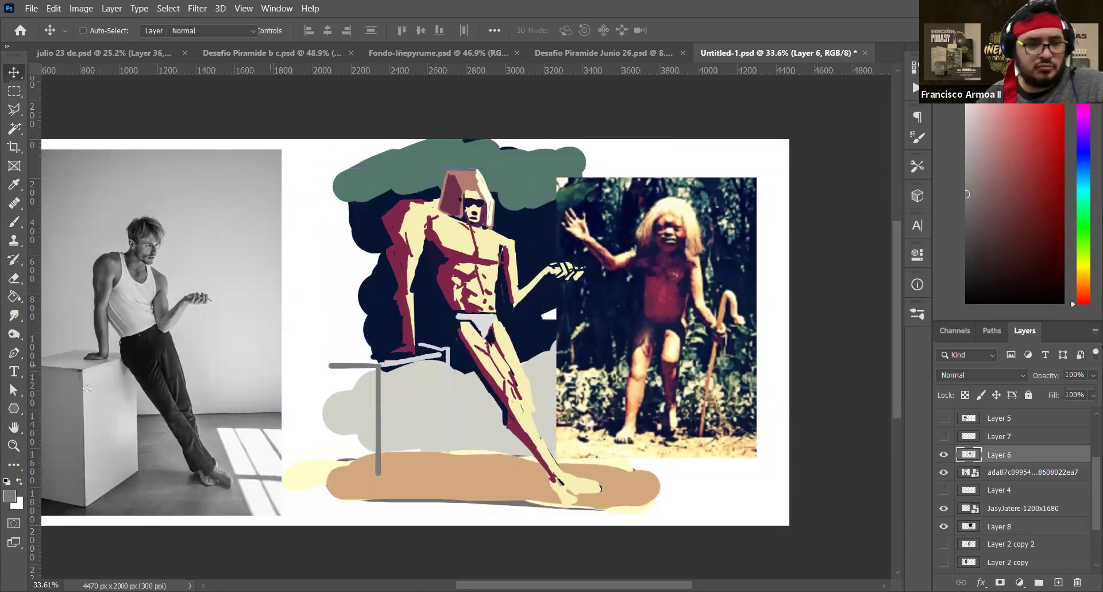
{"action": "mouse_move", "coordinate": [417, 354]}
{"action": "left_mouse_down"}
{"action": "mouse_move", "coordinate": [397, 342]}
{"action": "mouse_move", "coordinate": [427, 374]}
{"action": "mouse_move", "coordinate": [464, 355]}
{"action": "mouse_move", "coordinate": [480, 363]}
{"action": "left_mouse_up"}
{"action": "key", "text": "v"}
{"action": "key", "text": "ctrl+z"}
{"action": "key", "text": "ctrl+z"}
{"action": "key", "text": "ctrl+z"}
On the backdrop layer, fill the tabletop under the hand at 40 px with light grey sampled from the photo's block
{"action": "left_click", "coordinate": [428, 406], "text": "ctrl"}
{"action": "key", "text": "b"}
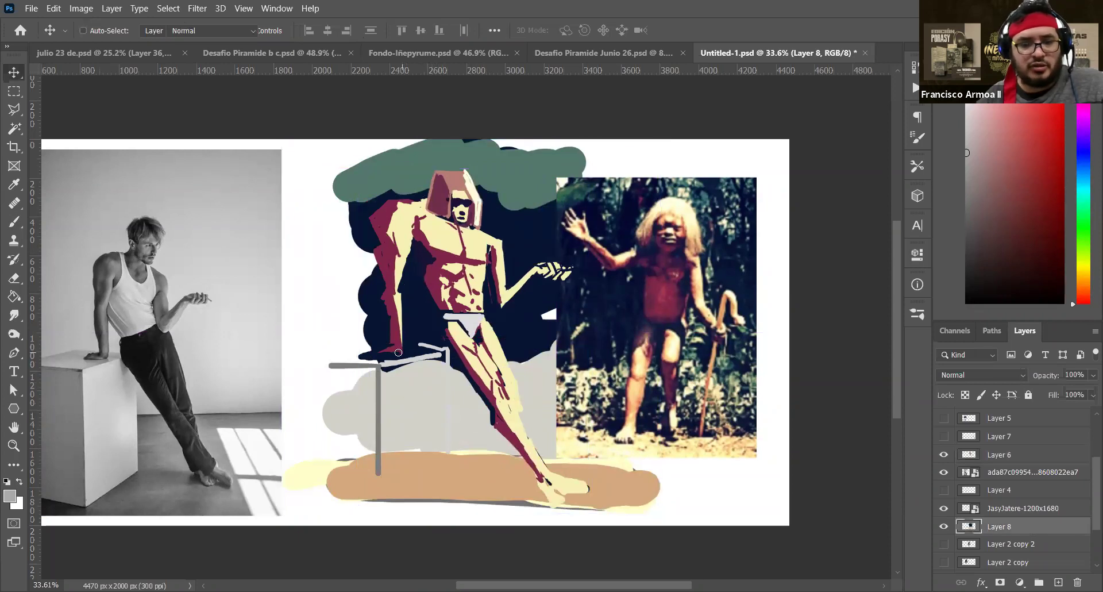
{"action": "left_click", "coordinate": [82, 362], "text": "alt"}
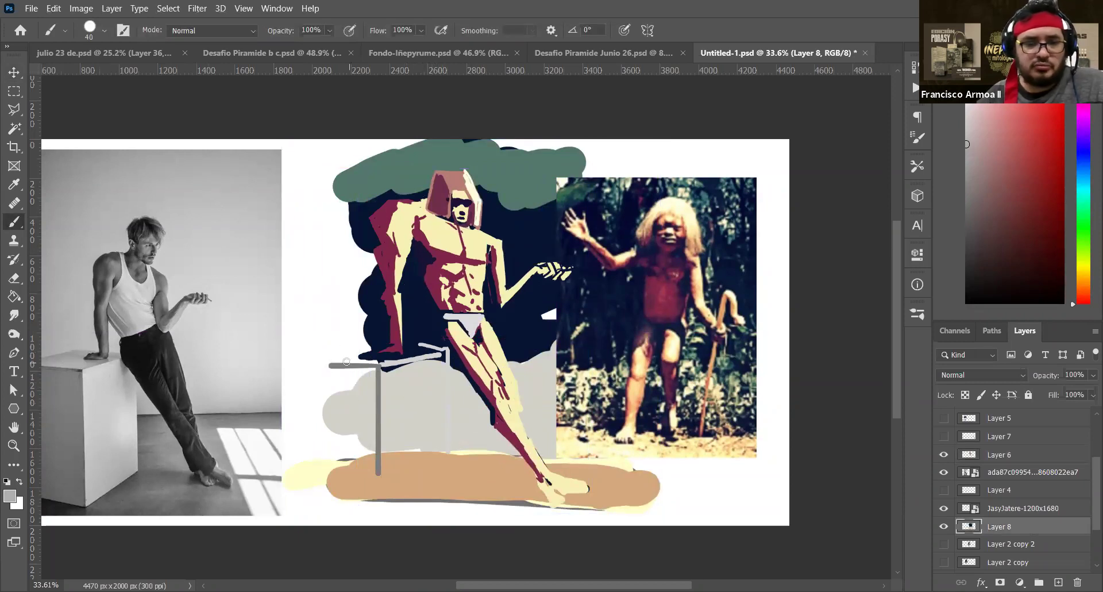
{"action": "mouse_move", "coordinate": [341, 363]}
{"action": "left_mouse_down"}
{"action": "mouse_move", "coordinate": [435, 349]}
{"action": "mouse_move", "coordinate": [323, 363]}
{"action": "mouse_move", "coordinate": [442, 349]}
{"action": "mouse_move", "coordinate": [340, 361]}
{"action": "left_mouse_up"}
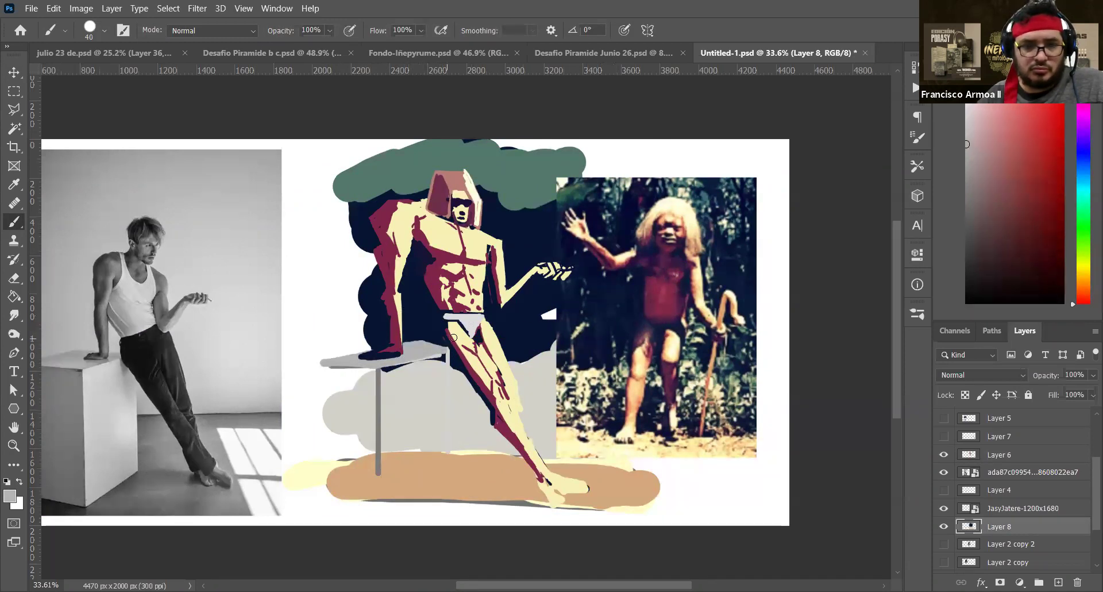
Nudge the backdrop layer left and the figure slightly right to set the hand on the tabletop
{"action": "key", "text": "v"}
{"action": "left_click_drag", "start_coordinate": [528, 320], "coordinate": [515, 321]}
{"action": "key", "text": "b"}
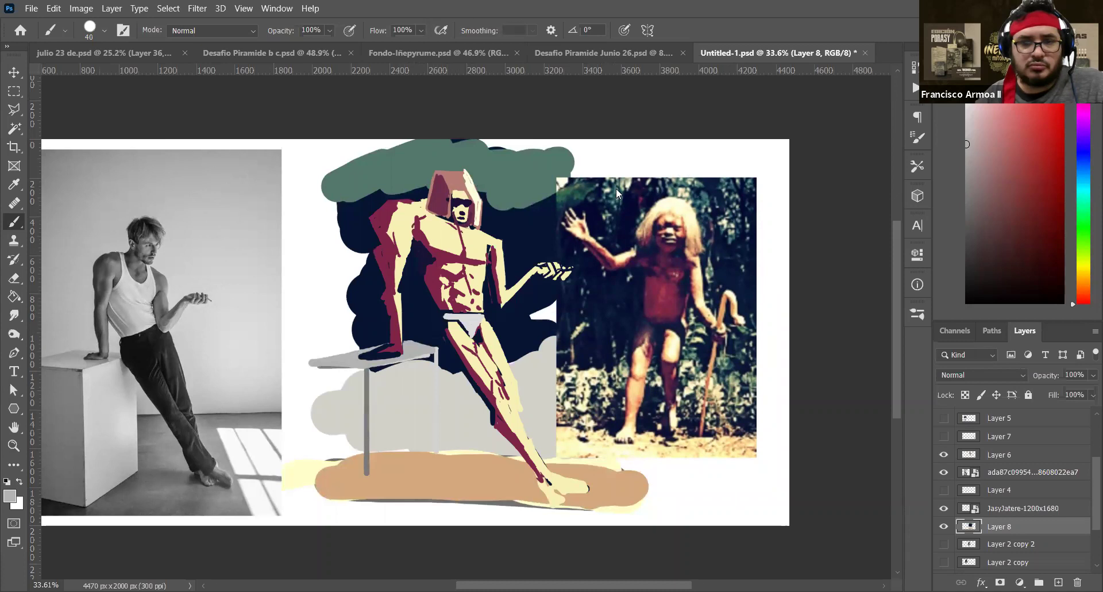
{"action": "key", "text": "v"}
{"action": "mouse_move", "coordinate": [479, 248]}
{"action": "left_mouse_down"}
{"action": "mouse_move", "coordinate": [479, 226]}
{"action": "mouse_move", "coordinate": [484, 278]}
{"action": "left_mouse_up"}
{"action": "scroll", "coordinate": [477, 223], "scroll_direction": "up", "scroll_amount": 2}
{"action": "scroll", "coordinate": [484, 278], "scroll_direction": "down", "scroll_amount": 1}
{"action": "scroll", "coordinate": [486, 281], "scroll_direction": "down", "scroll_amount": 1}
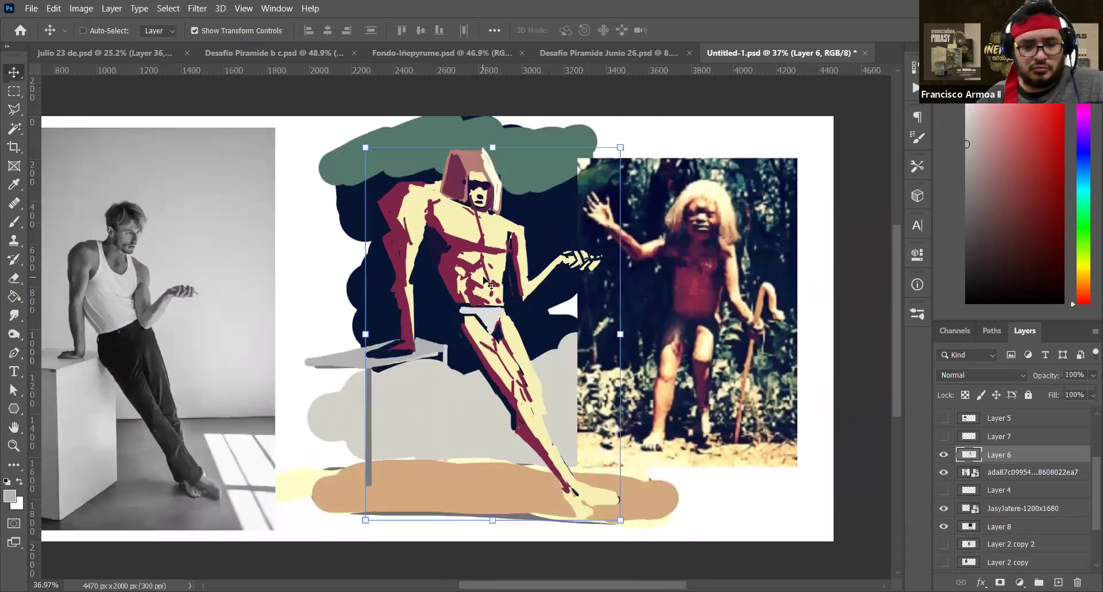
Repaint the resting hand on the figure layer with the arm's plum tone at 23 px and clean its outline with the eraser
{"action": "key", "text": "b"}
{"action": "left_click", "coordinate": [416, 332], "text": "alt"}
{"action": "left_click_drag", "start_coordinate": [408, 342], "coordinate": [404, 343]}
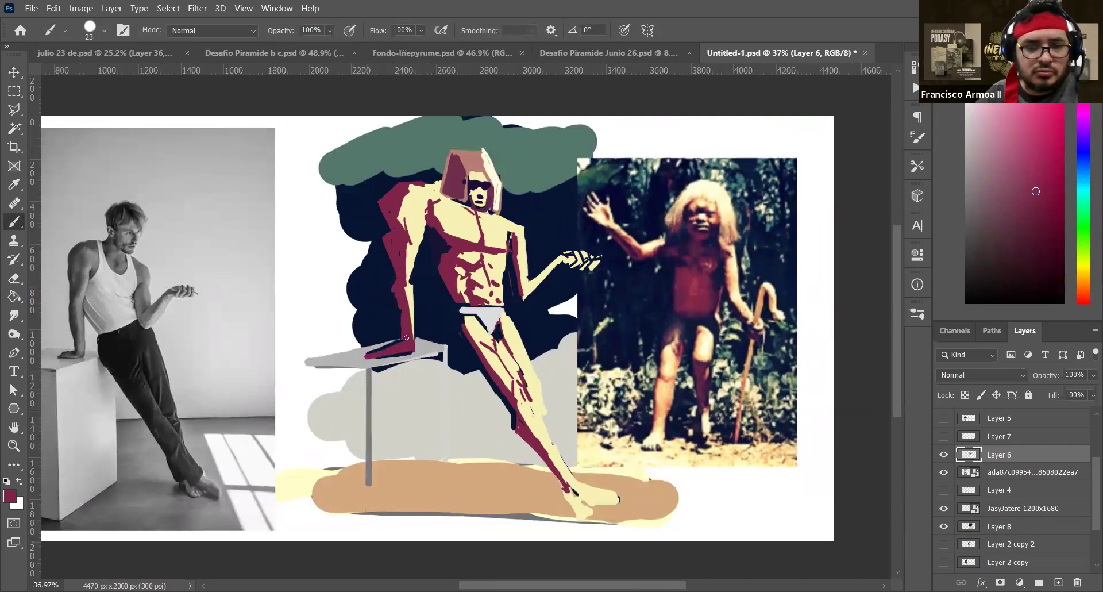
{"action": "key", "text": "e"}
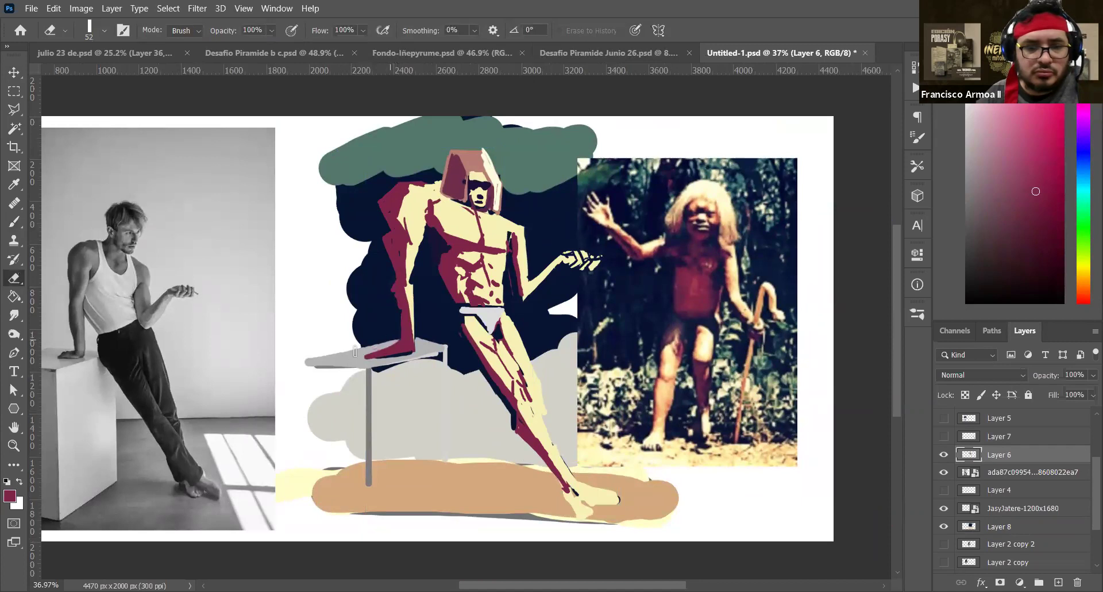
{"action": "key", "text": "b"}
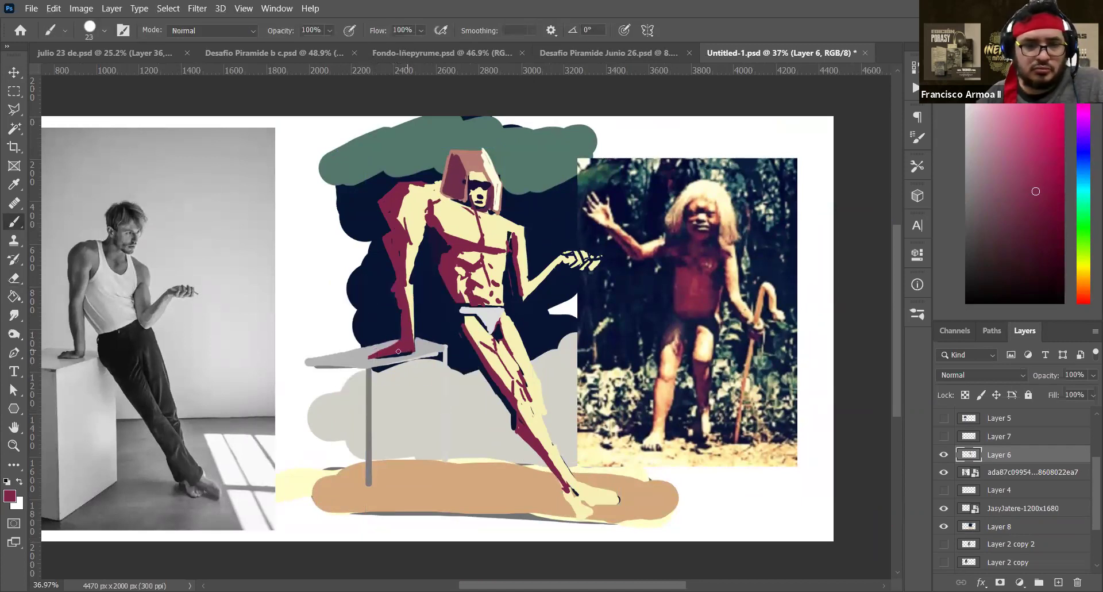
Refine the resting hand and wrist at 23 px with cream highlights and plum shadows sampled from the figure
{"action": "left_click", "coordinate": [414, 300], "text": "alt"}
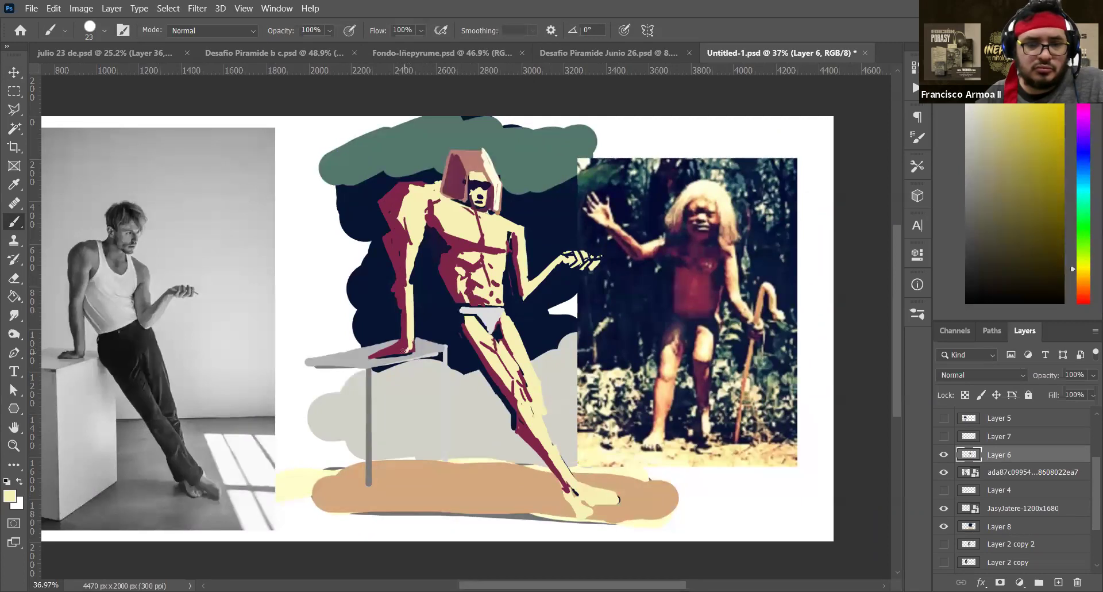
{"action": "left_click", "coordinate": [384, 353], "text": "alt"}
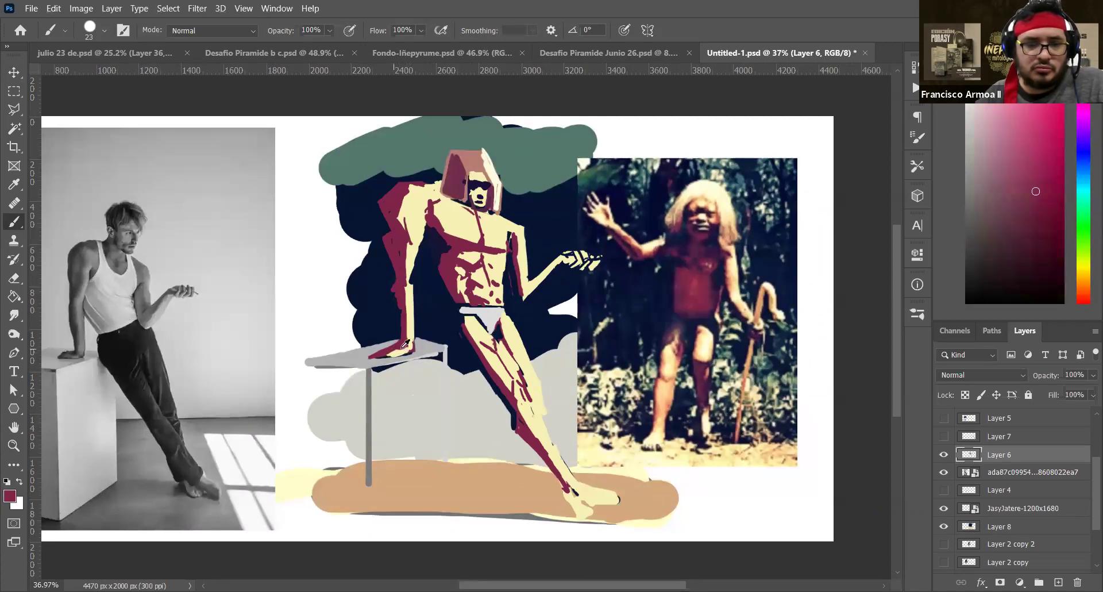
{"action": "left_click", "coordinate": [409, 342], "text": "alt"}
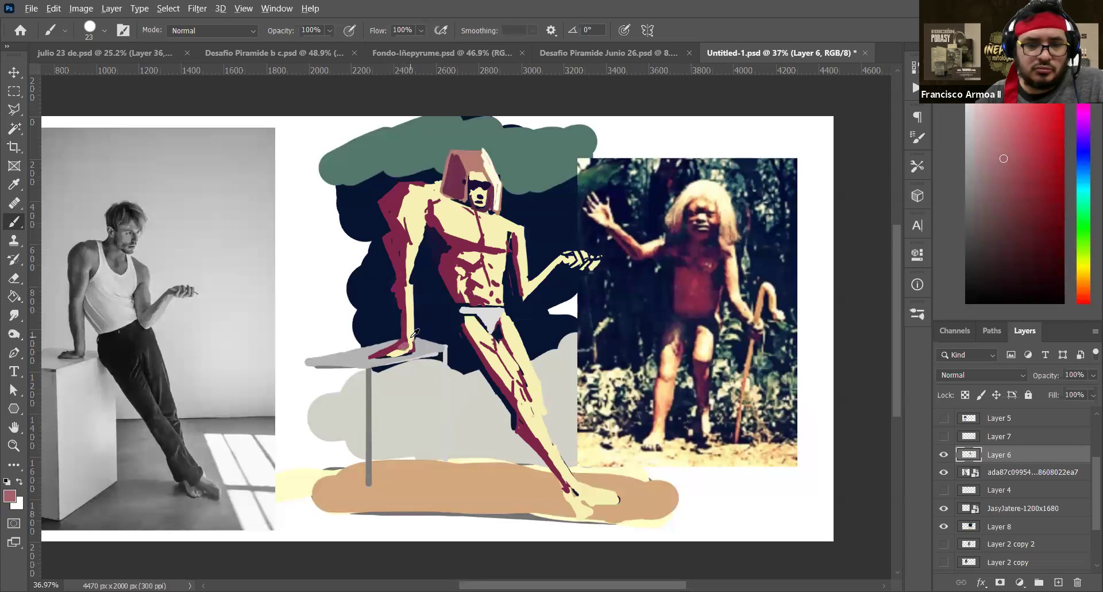
{"action": "left_click", "coordinate": [411, 338], "text": "alt"}
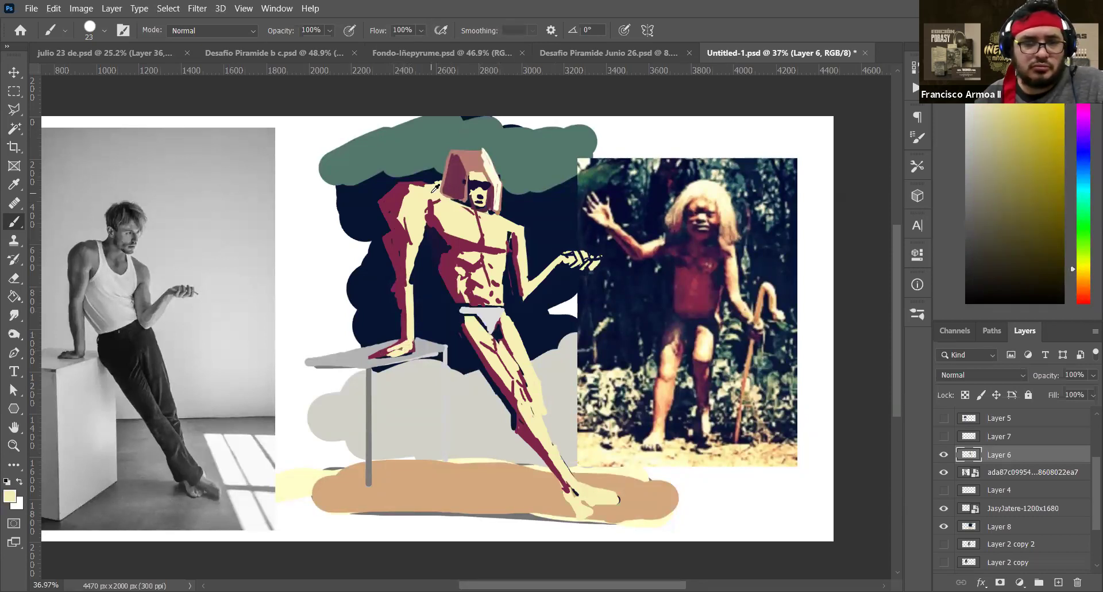
Clean the shoulder edge beside the hair with the eraser and touch it up with a colour sampled from the figure
{"action": "key", "text": "e"}
{"action": "left_click_drag", "start_coordinate": [441, 182], "coordinate": [438, 187]}
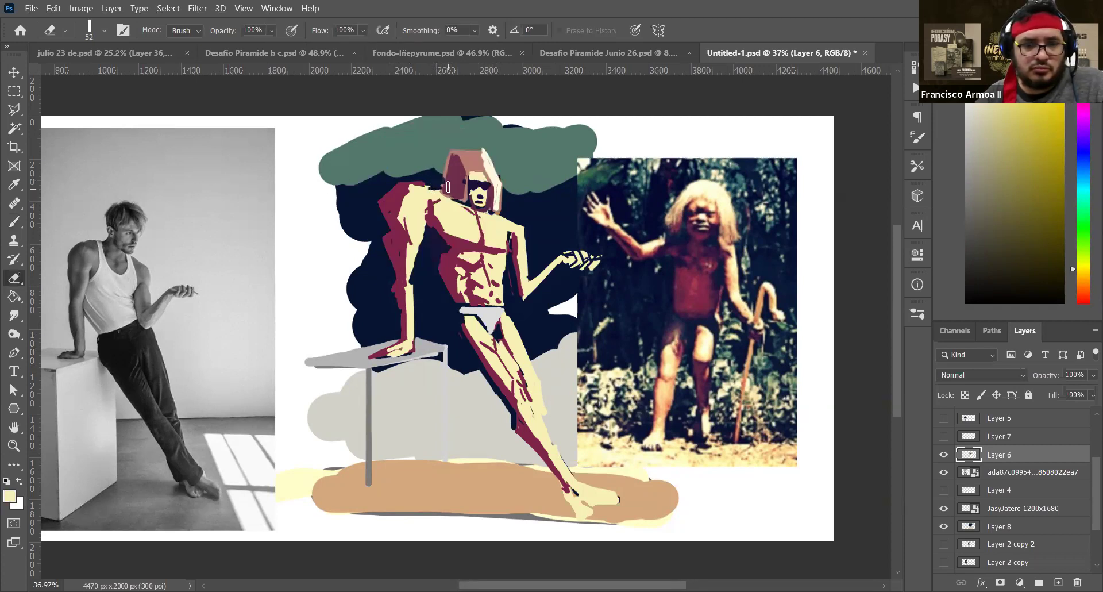
{"action": "key", "text": "b"}
{"action": "left_click", "coordinate": [443, 188], "text": "alt"}
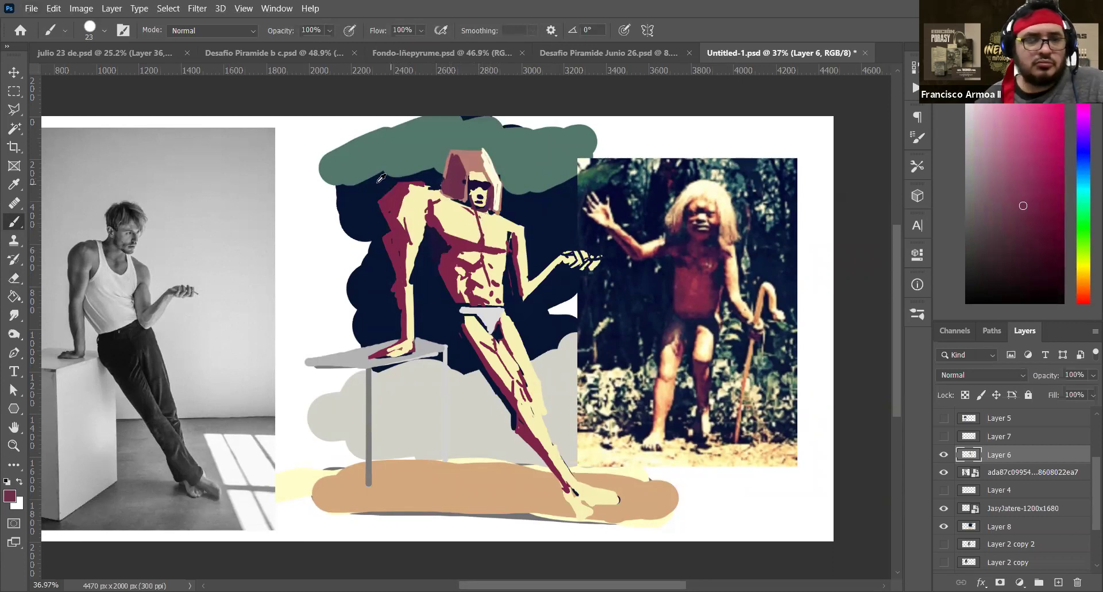
Select the figure's head with the freehand Lasso, shift it slightly up and left, and deselect it
{"action": "scroll", "coordinate": [436, 171], "scroll_direction": "up", "scroll_amount": 3}
{"action": "scroll", "coordinate": [467, 173], "scroll_direction": "down", "scroll_amount": 1}
{"action": "scroll", "coordinate": [467, 173], "scroll_direction": "down", "scroll_amount": 1}
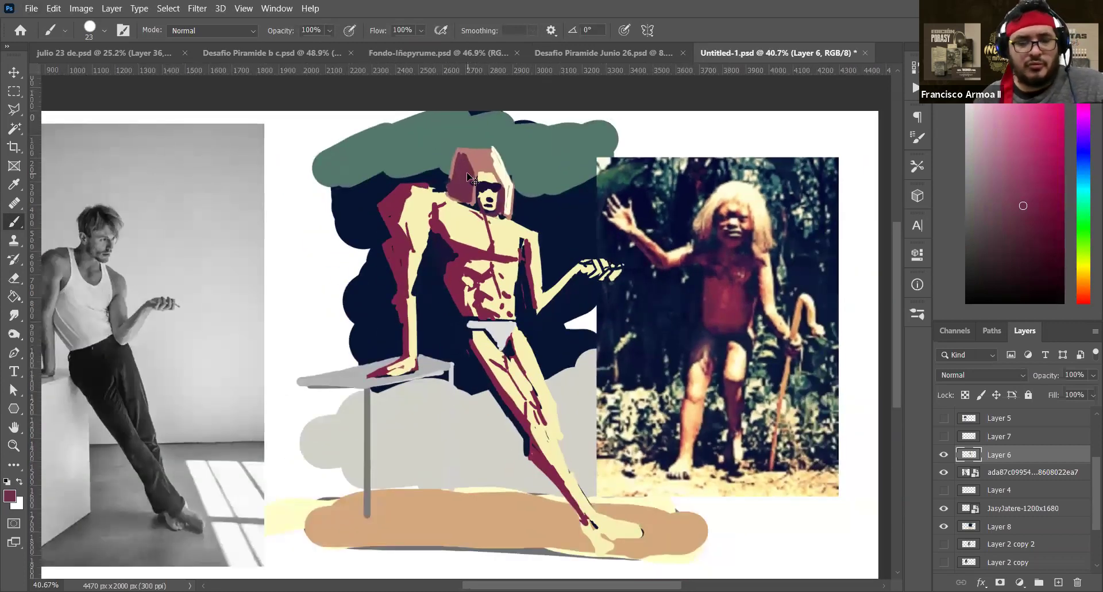
{"action": "key", "text": "v"}
{"action": "key", "text": "l"}
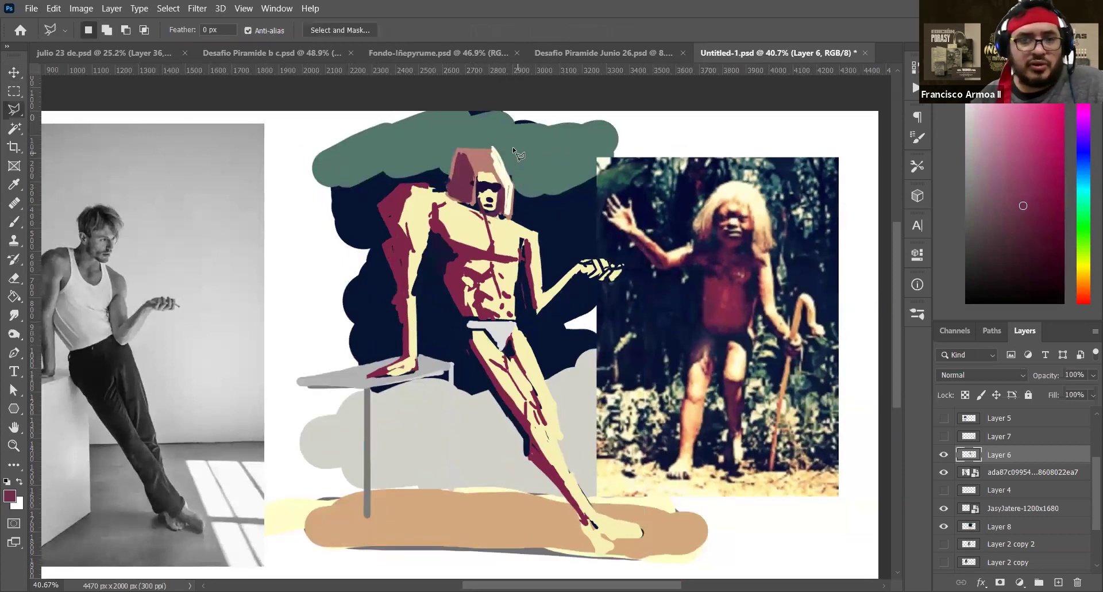
{"action": "key", "text": "Escape"}
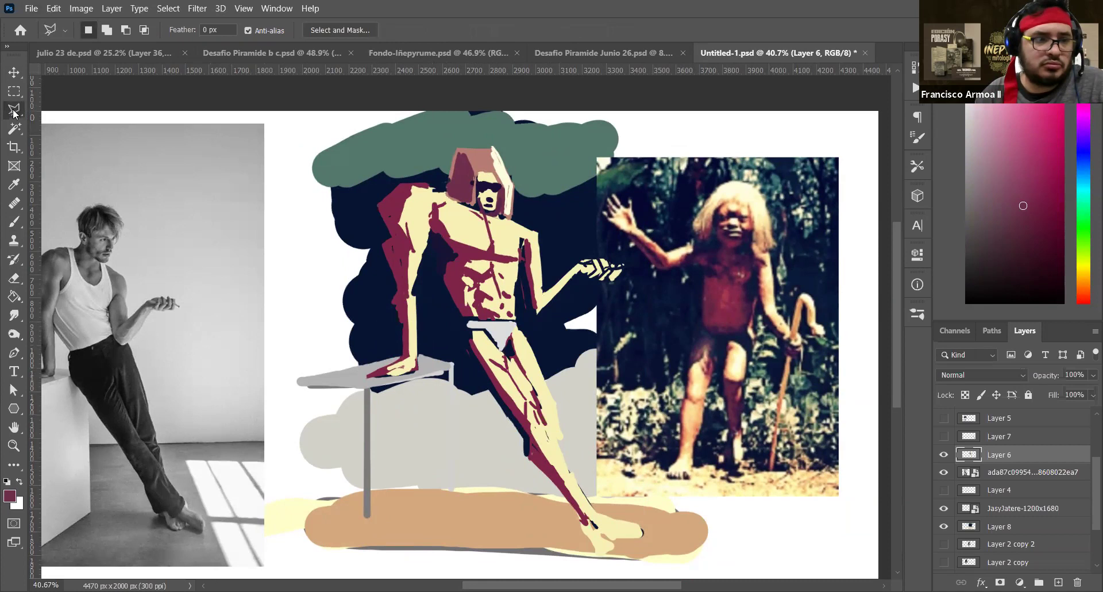
{"action": "right_click", "coordinate": [15, 109]}
{"action": "left_click", "coordinate": [54, 107]}
{"action": "mouse_move", "coordinate": [507, 134]}
{"action": "left_mouse_down"}
{"action": "mouse_move", "coordinate": [524, 221]}
{"action": "mouse_move", "coordinate": [454, 201]}
{"action": "mouse_move", "coordinate": [462, 138]}
{"action": "mouse_move", "coordinate": [488, 129]}
{"action": "left_mouse_up"}
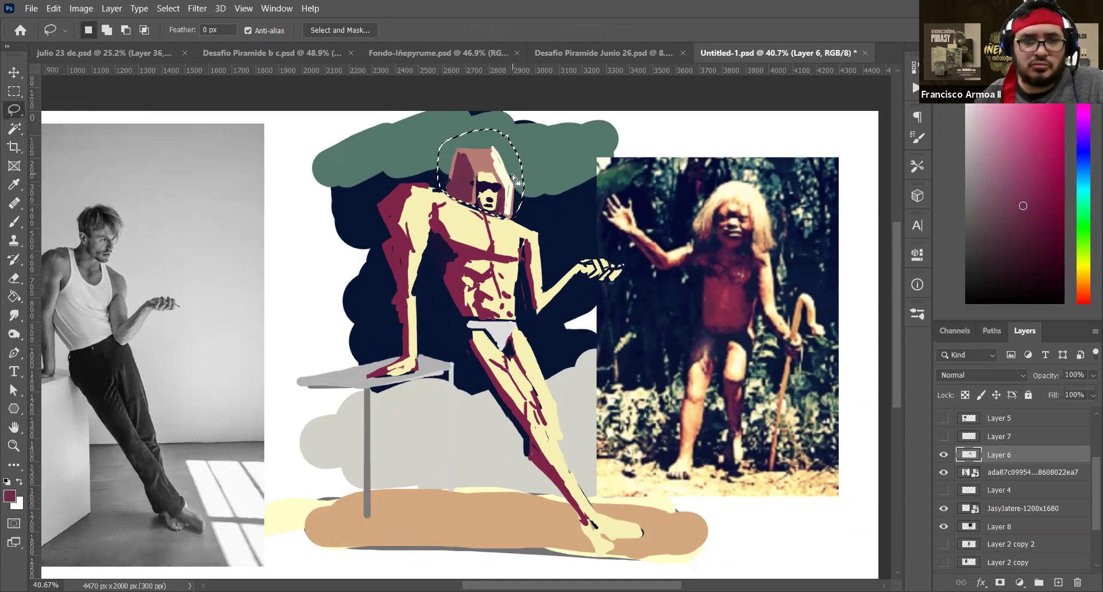
{"action": "key", "text": "v"}
{"action": "left_click_drag", "start_coordinate": [497, 172], "coordinate": [495, 166]}
{"action": "key", "text": "ctrl+d"}
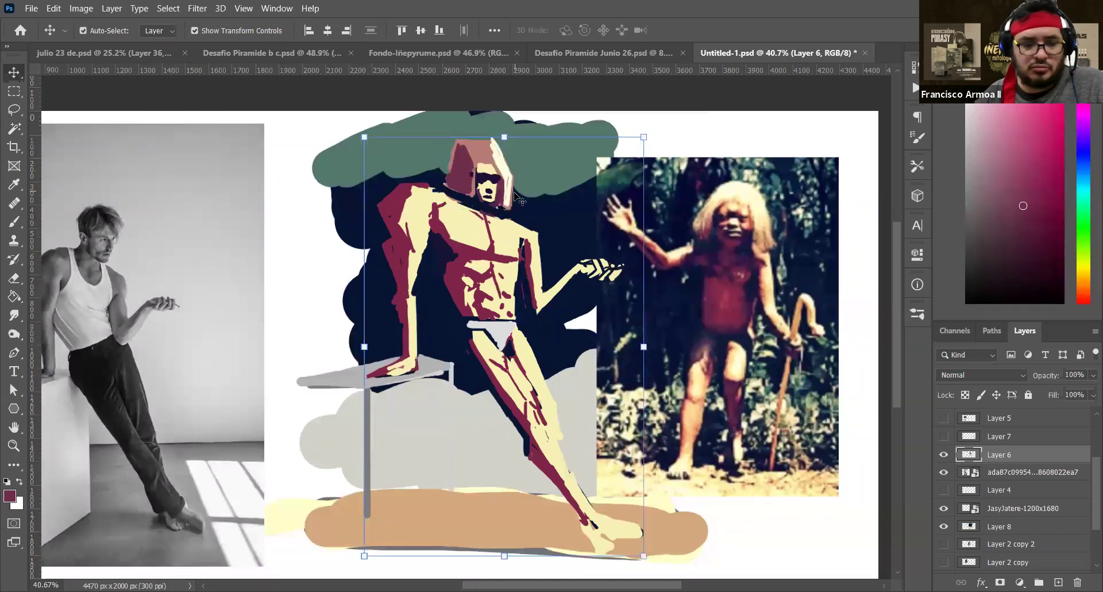
Fill in the neck under the raised head with cream and plum sampled from the figure, and save the document
{"action": "key", "text": "b"}
{"action": "left_click", "coordinate": [468, 209], "text": "alt"}
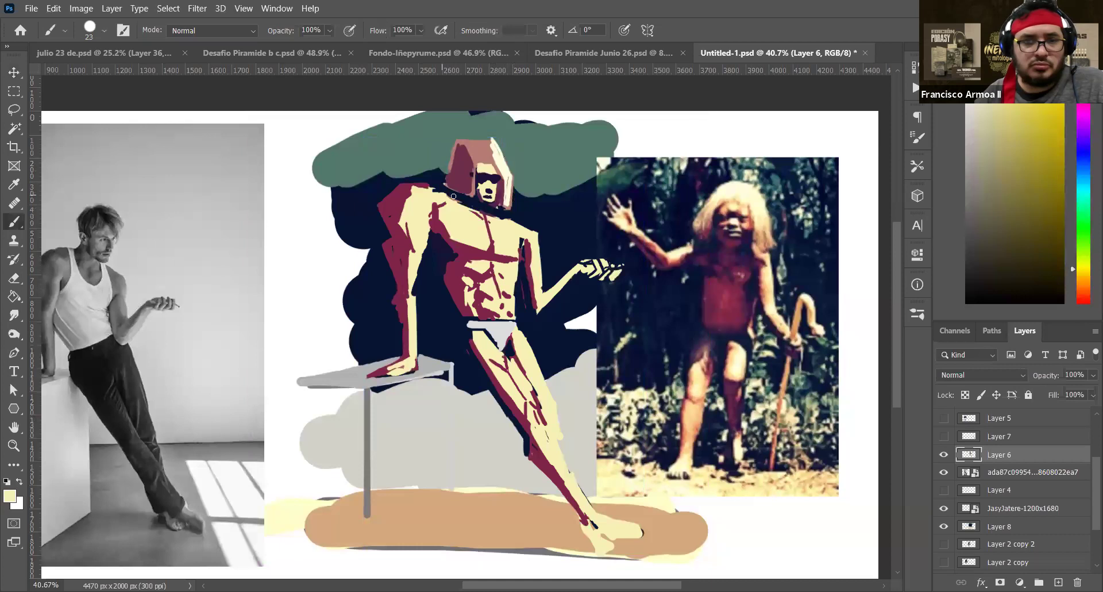
{"action": "left_click", "coordinate": [411, 182], "text": "alt"}
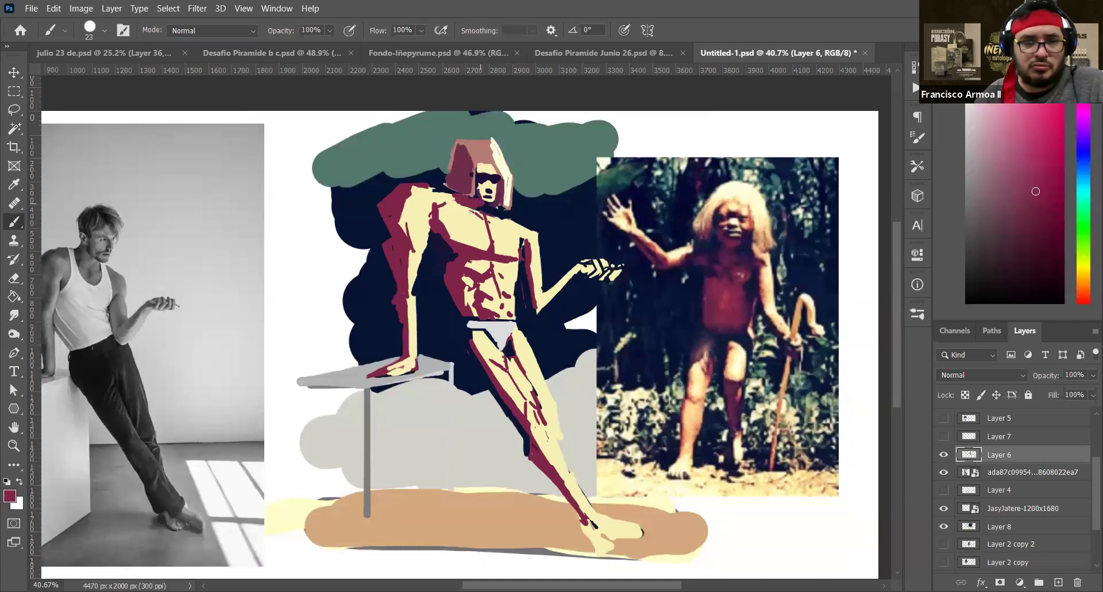
{"action": "left_click", "coordinate": [498, 214], "text": "alt"}
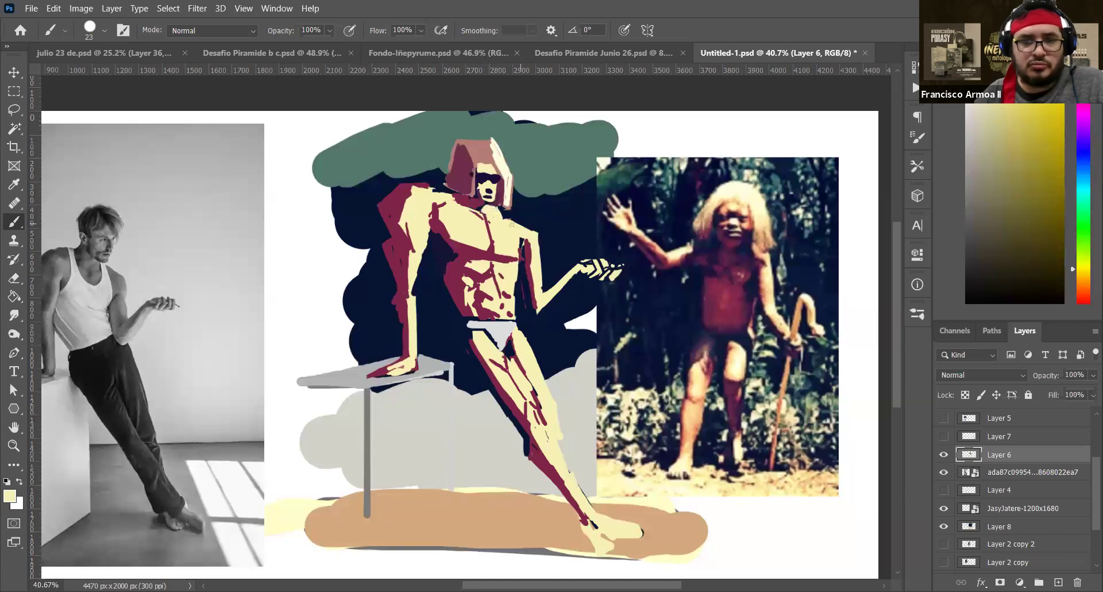
{"action": "key", "text": "ctrl+s"}
Lower the opacity of the backdrop on Layer 8 to 64%
{"action": "key", "text": "v"}
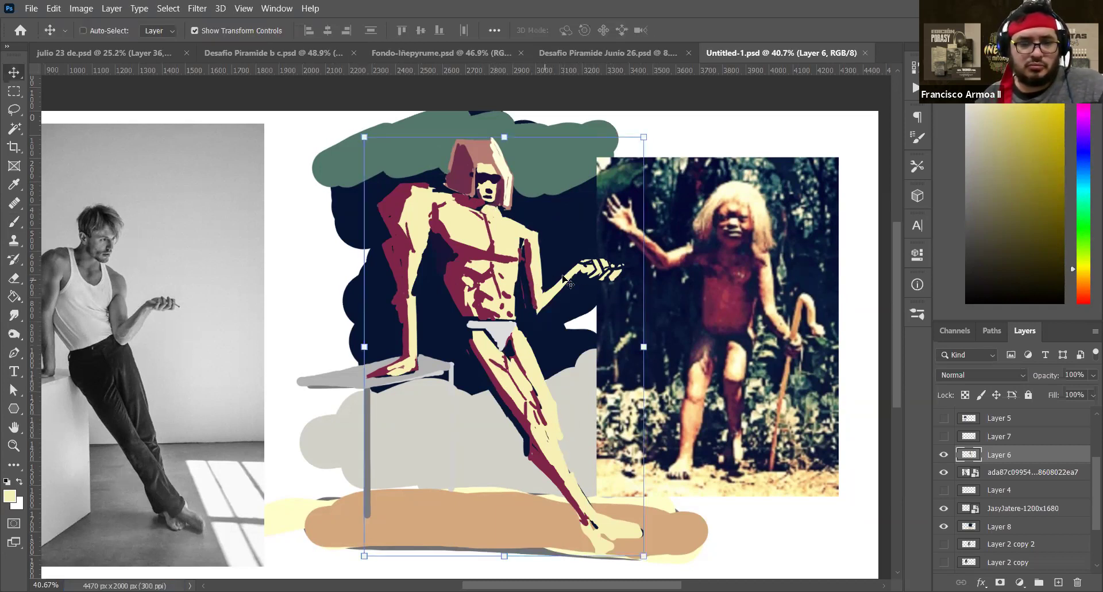
{"action": "scroll", "coordinate": [574, 282], "scroll_direction": "down", "scroll_amount": 1}
{"action": "left_click", "coordinate": [609, 282], "text": "ctrl"}
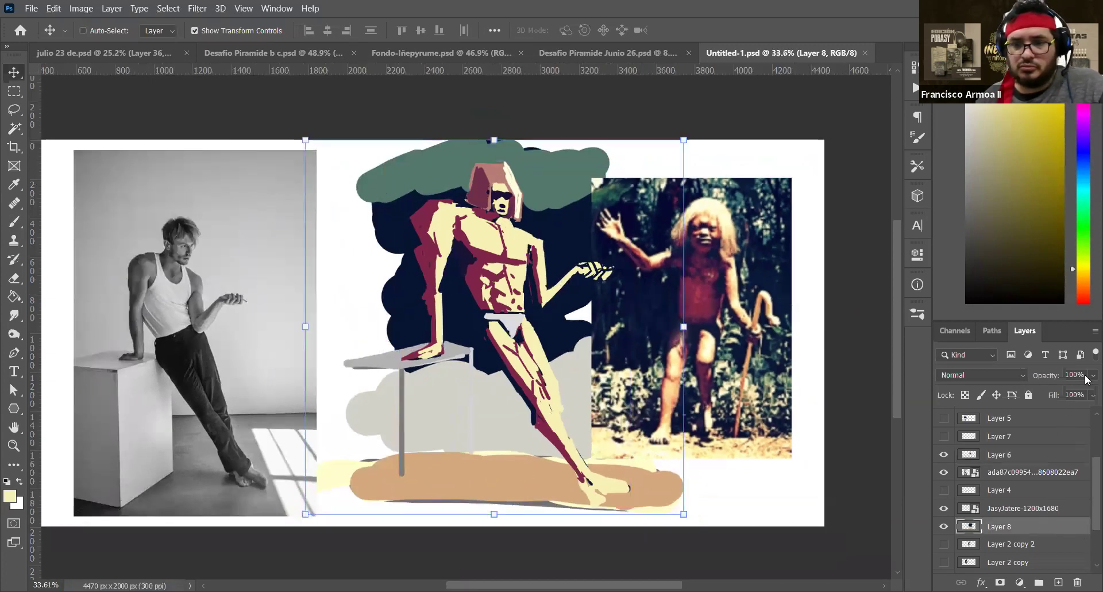
{"action": "left_click_drag", "start_coordinate": [1086, 376], "coordinate": [1068, 394]}
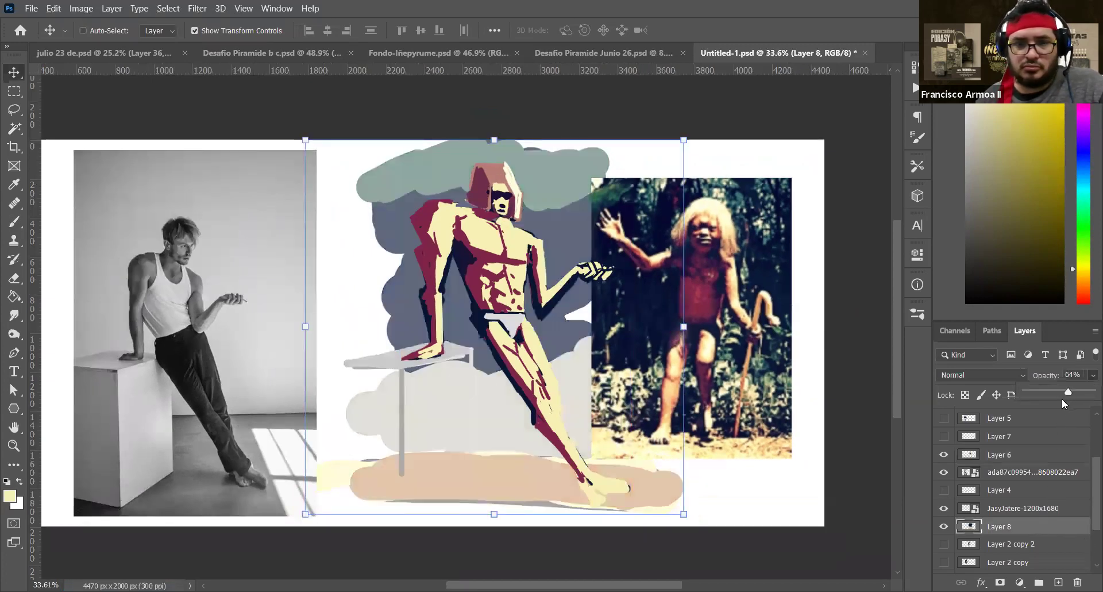
Move the Jasy Jatere picture to the right, clear of most of the backdrop but still inside the canvas
{"action": "key", "text": "ctrl"}
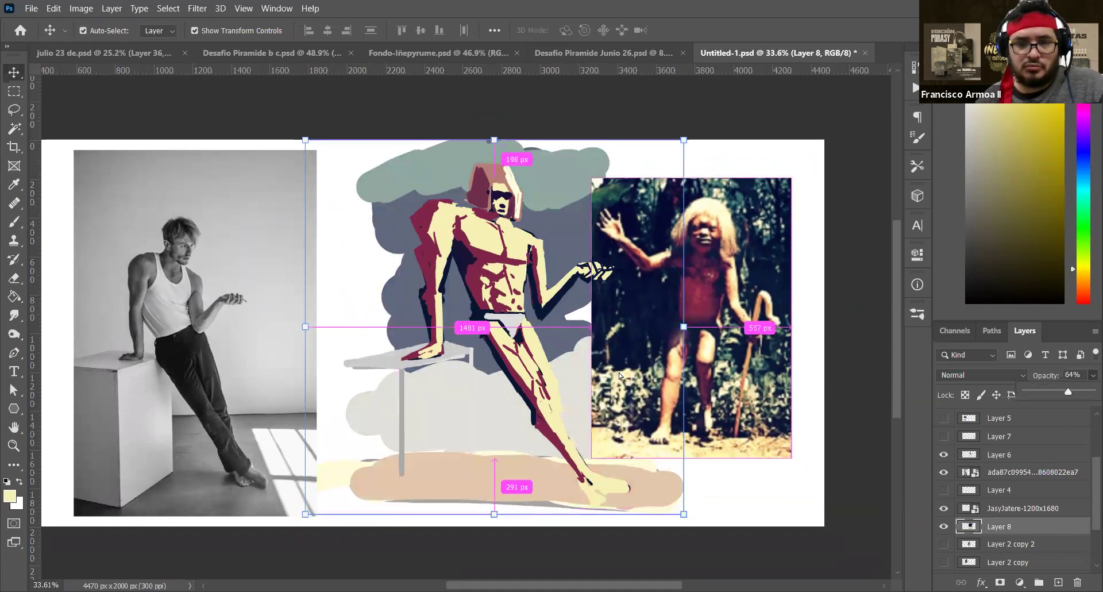
{"action": "left_click_drag", "start_coordinate": [620, 376], "coordinate": [702, 376]}
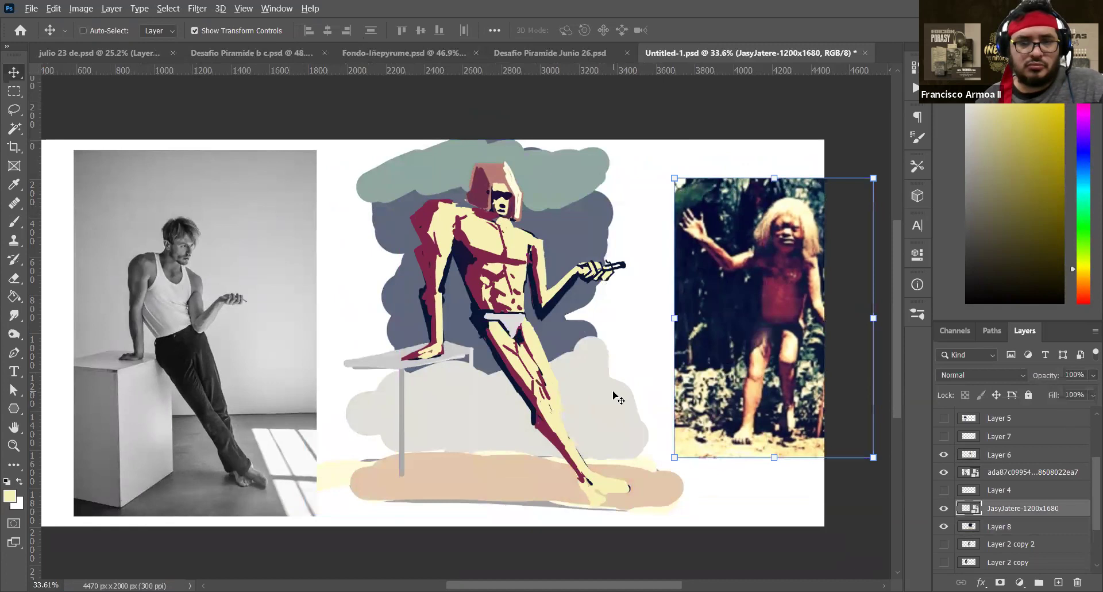
{"action": "scroll", "coordinate": [623, 401], "scroll_direction": "up", "scroll_amount": 2}
{"action": "left_click_drag", "start_coordinate": [649, 316], "coordinate": [570, 331]}
{"action": "left_click_drag", "start_coordinate": [716, 314], "coordinate": [647, 323]}
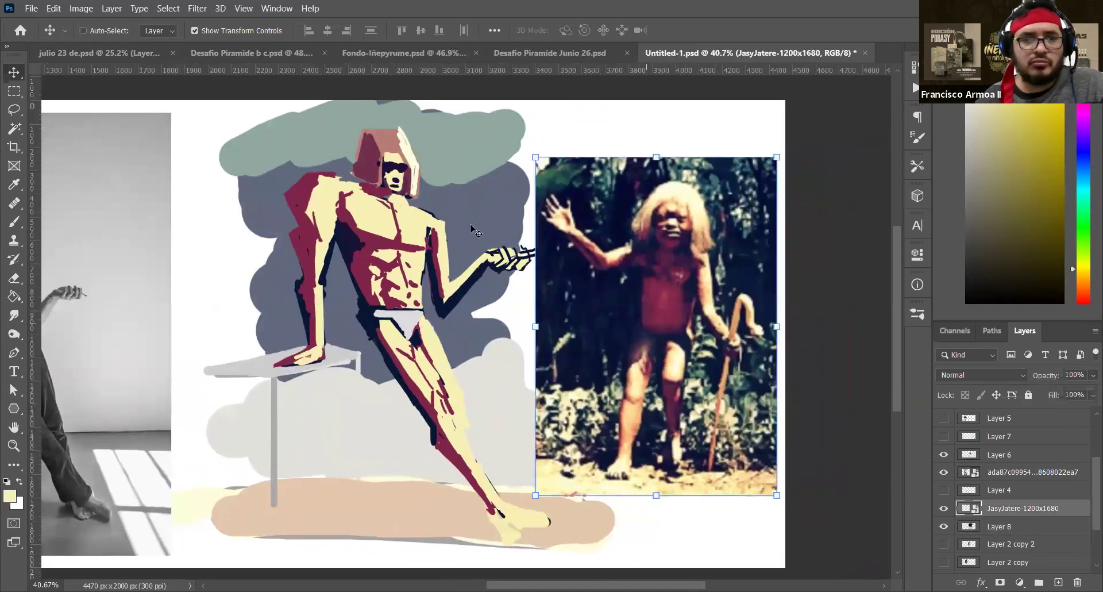
On the figure layer, retouch the hair beside the face and the brow at 19 px, using pale yellow from the picture's hair
{"action": "left_click", "coordinate": [395, 165], "text": "ctrl"}
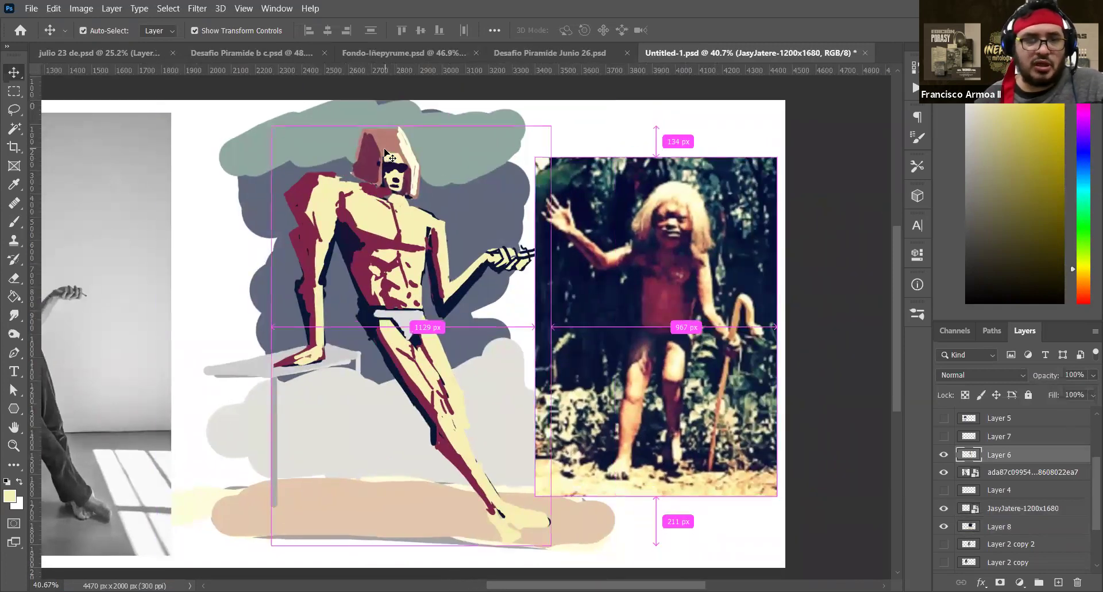
{"action": "key", "text": "b"}
{"action": "left_click", "coordinate": [688, 186], "text": "alt"}
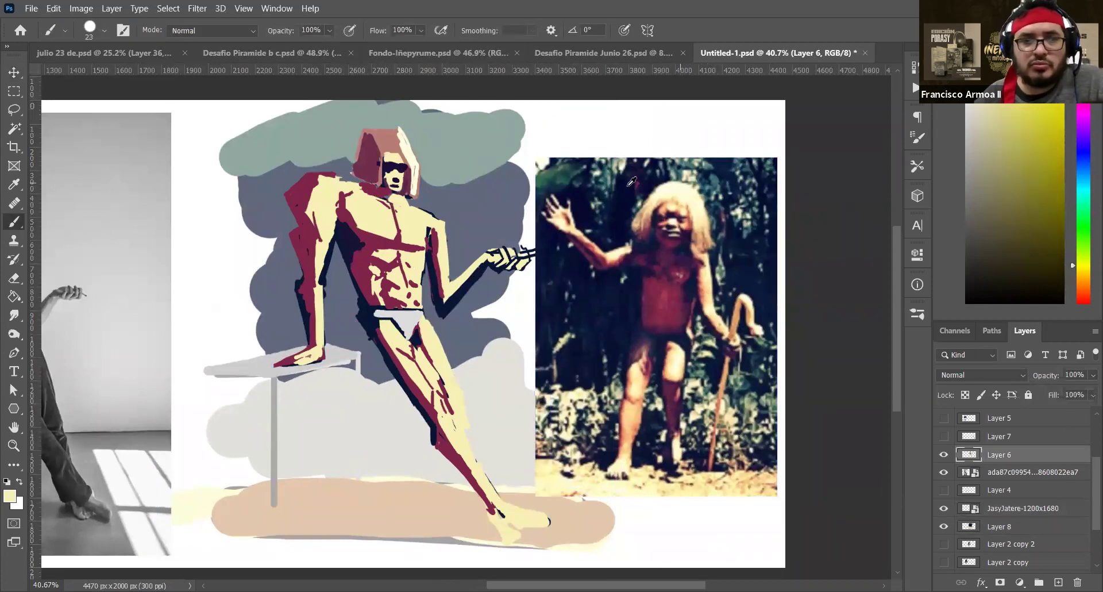
{"action": "left_click_drag", "start_coordinate": [405, 154], "coordinate": [403, 153]}
{"action": "left_click", "coordinate": [398, 163], "text": "alt"}
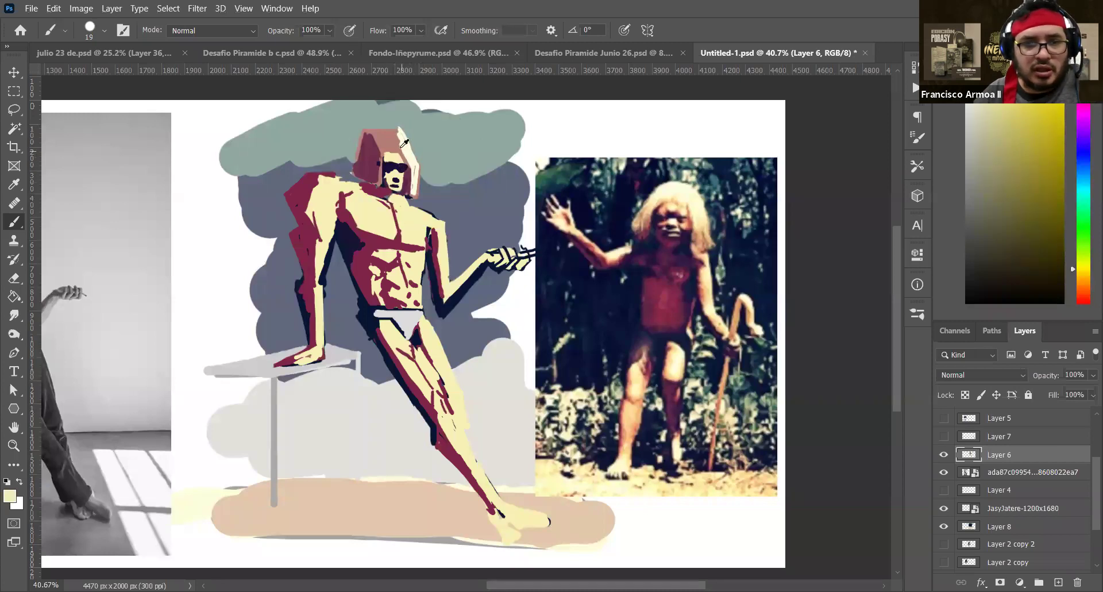
{"action": "left_click", "coordinate": [405, 166], "text": "alt"}
Shade the hair above the forehead with salmon and dark plum tones sampled from the picture and the figure's hair
{"action": "left_click", "coordinate": [685, 221], "text": "alt"}
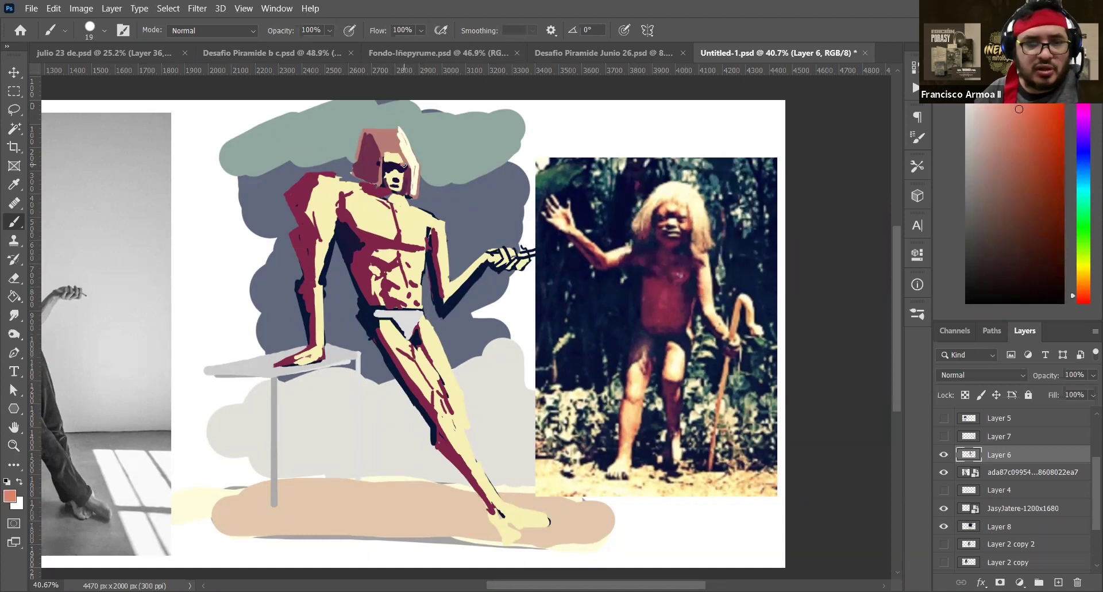
{"action": "left_click", "coordinate": [392, 150], "text": "alt"}
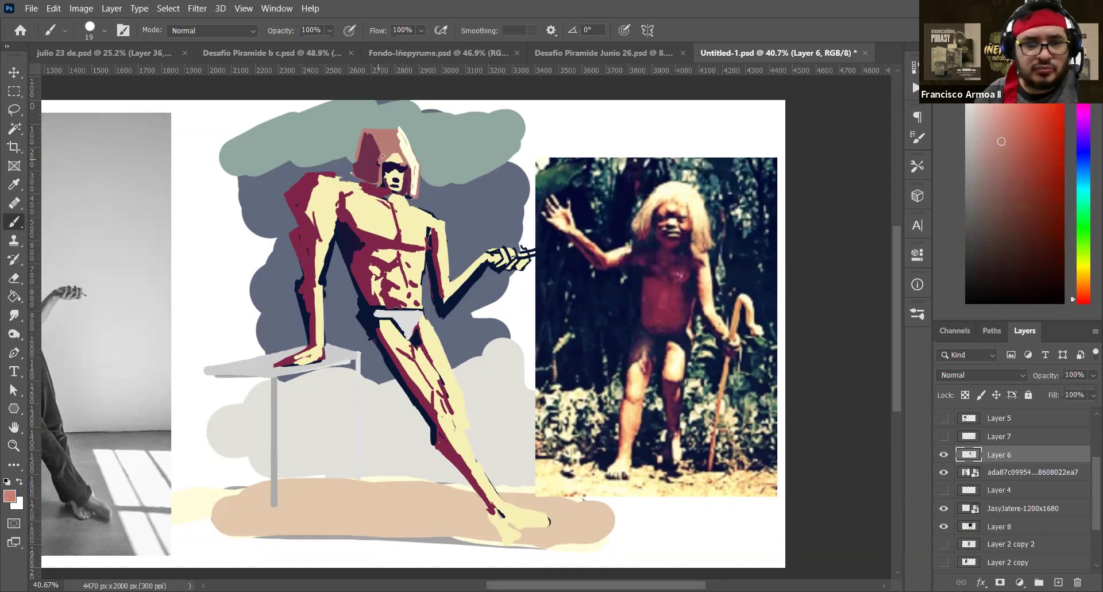
{"action": "left_click", "coordinate": [374, 152], "text": "alt"}
{"action": "left_click_drag", "start_coordinate": [376, 156], "coordinate": [381, 150]}
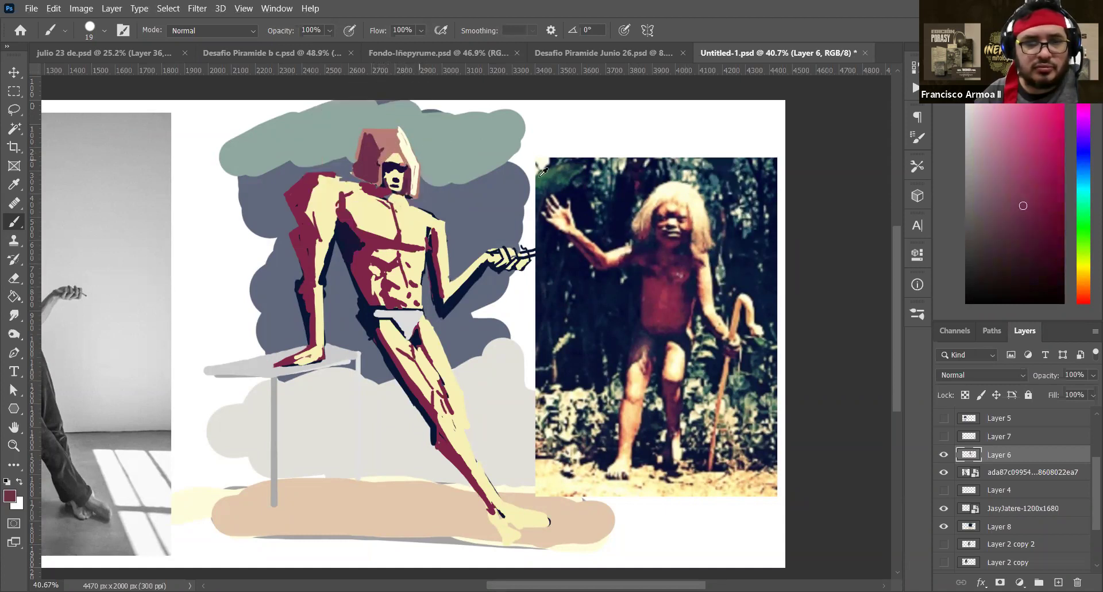
Paint the crown and lit side of the hair pale yellow from the picture, trim its edge, and refine the shaded side
{"action": "left_click", "coordinate": [677, 192], "text": "alt"}
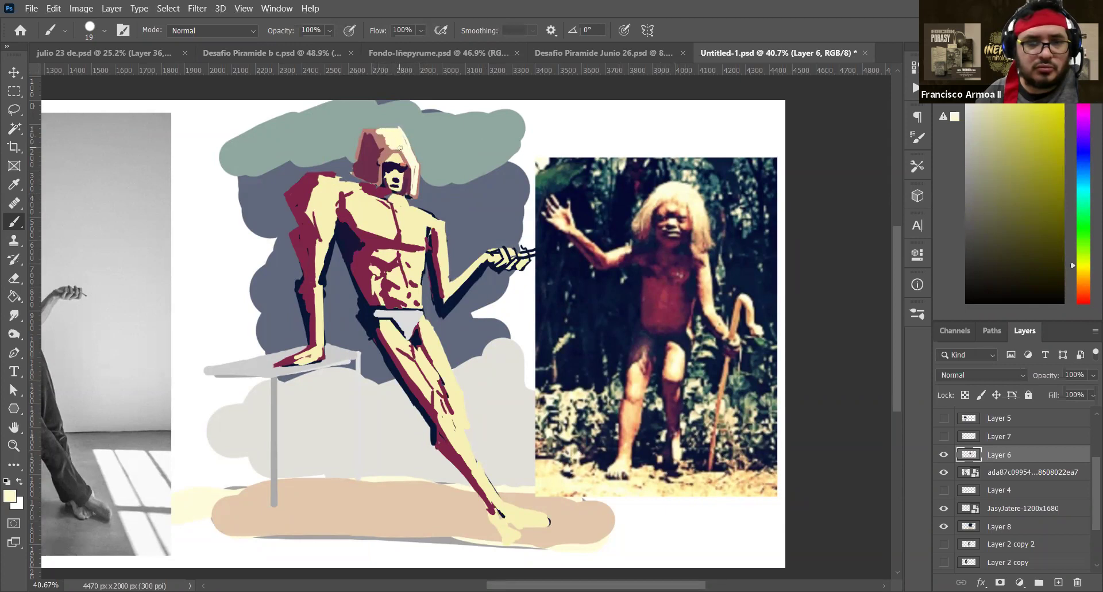
{"action": "key", "text": "e"}
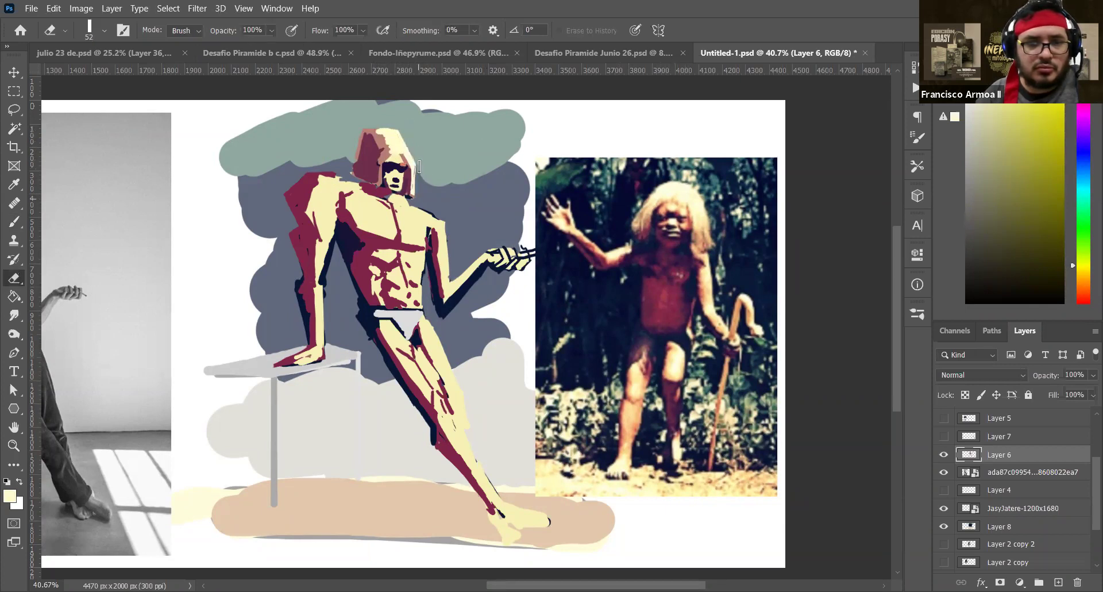
{"action": "key", "text": "b"}
{"action": "left_click", "coordinate": [370, 186], "text": "alt"}
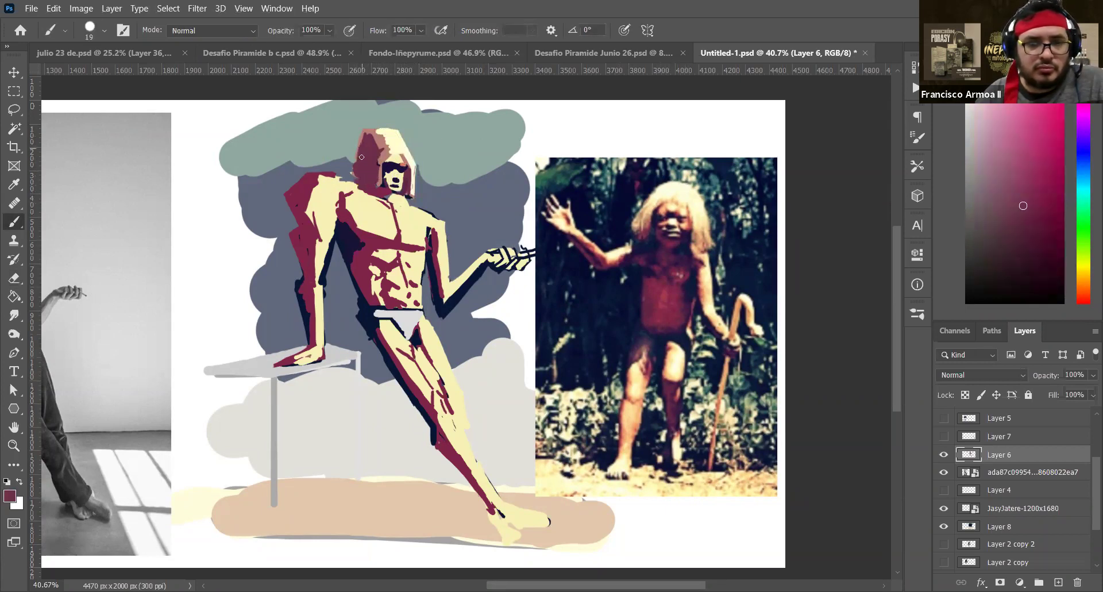
{"action": "left_click", "coordinate": [394, 139], "text": "alt"}
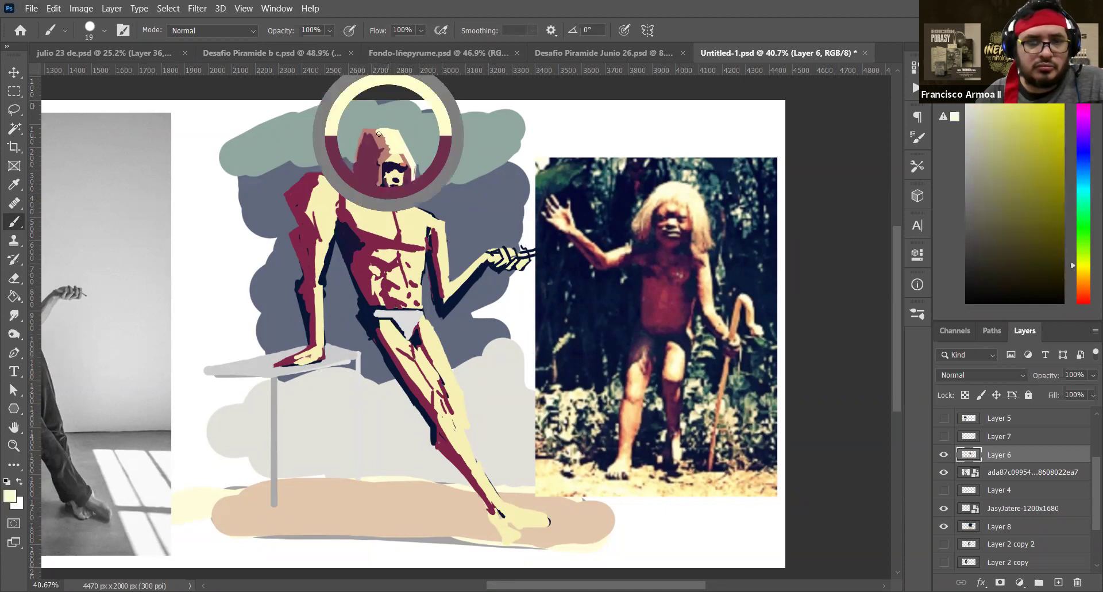
Trim the shaded edge of the hair with the eraser, extend it down to the shoulder in dark plum, and save the document
{"action": "key", "text": "e"}
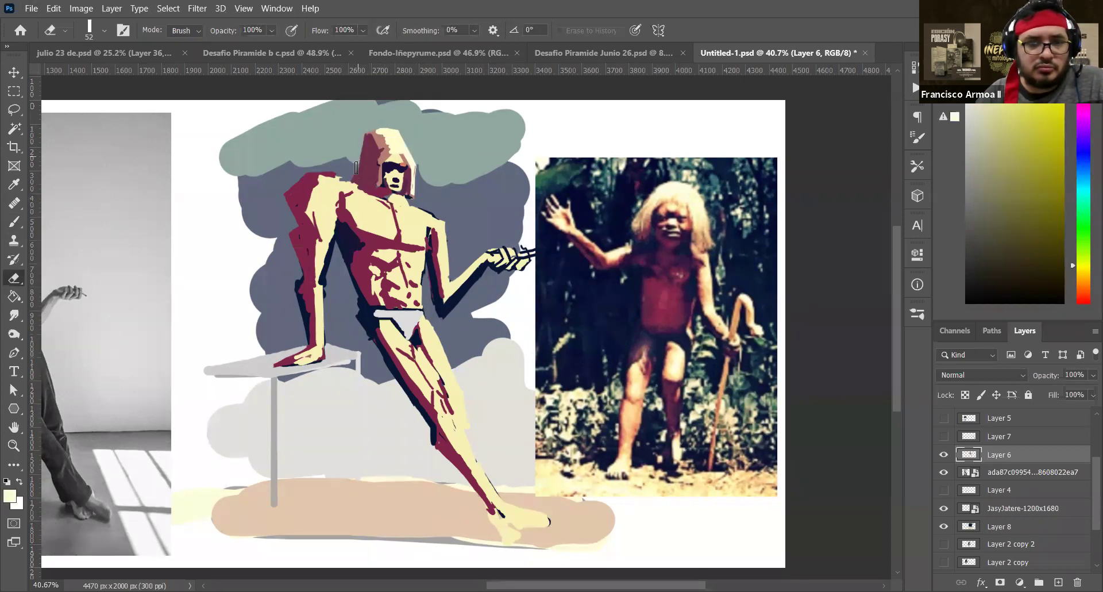
{"action": "key", "text": "b"}
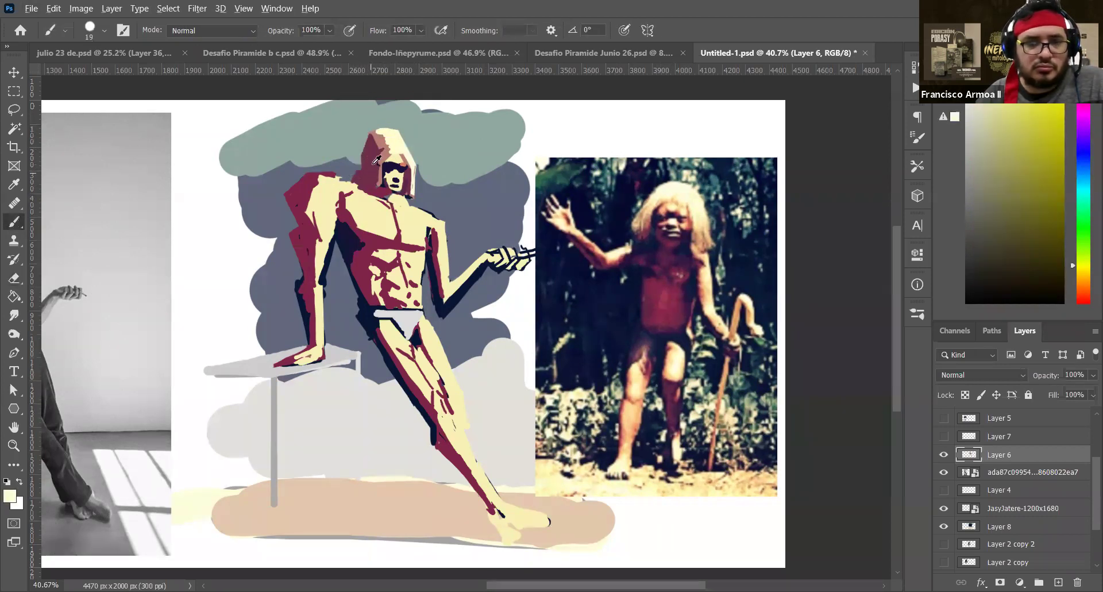
{"action": "left_click", "coordinate": [360, 178], "text": "alt"}
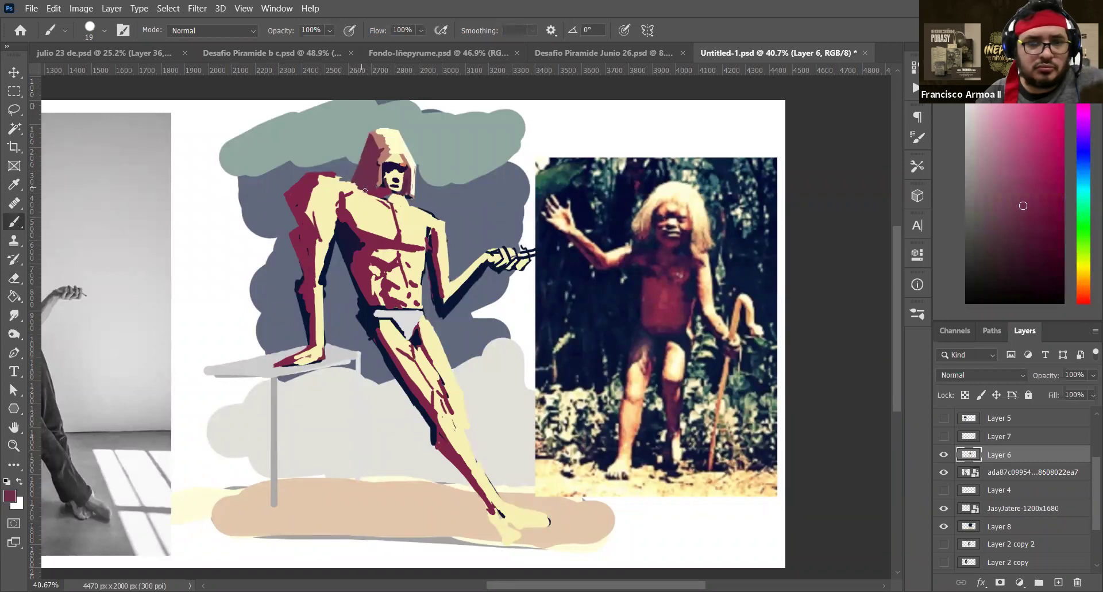
{"action": "key", "text": "ctrl+s"}
{"action": "key", "text": "v"}
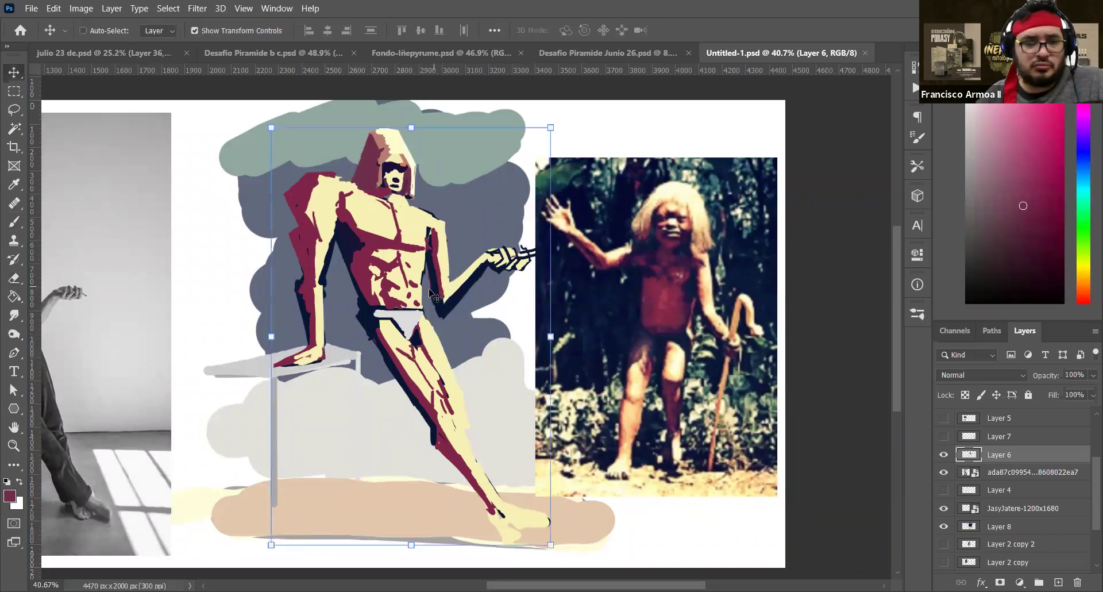
{"action": "left_click_drag", "start_coordinate": [379, 243], "coordinate": [545, 233]}
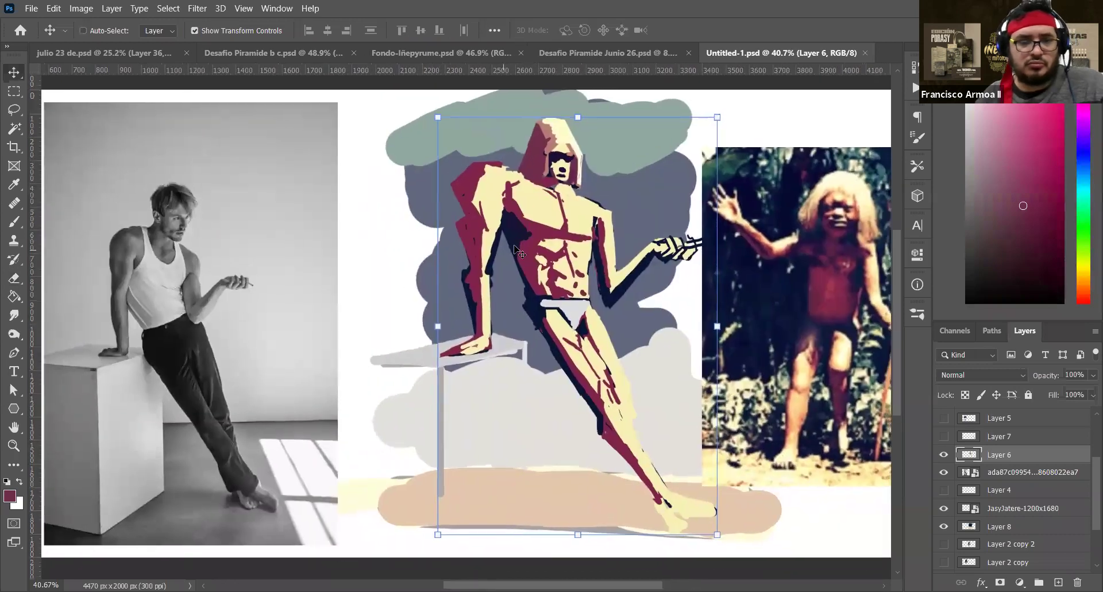
Select the supporting arm freehand on the figure layer, move it slightly closer to the torso, and deselect it
{"action": "key", "text": "l"}
{"action": "left_click_drag", "start_coordinate": [507, 156], "coordinate": [508, 248]}
{"action": "mouse_move", "coordinate": [498, 339]}
{"action": "left_mouse_down"}
{"action": "mouse_move", "coordinate": [438, 270]}
{"action": "mouse_move", "coordinate": [476, 147]}
{"action": "mouse_move", "coordinate": [505, 158]}
{"action": "left_mouse_up"}
{"action": "key", "text": "v"}
{"action": "left_click_drag", "start_coordinate": [482, 197], "coordinate": [497, 197]}
{"action": "key", "text": "ctrl+d"}
Select the supporting forearm and hand, rotate them slightly about the elbow, nudge them into place on the table, and deselect
{"action": "key", "text": "l"}
{"action": "mouse_move", "coordinate": [488, 267]}
{"action": "left_mouse_down"}
{"action": "mouse_move", "coordinate": [451, 382]}
{"action": "mouse_move", "coordinate": [492, 293]}
{"action": "left_mouse_up"}
{"action": "key", "text": "v"}
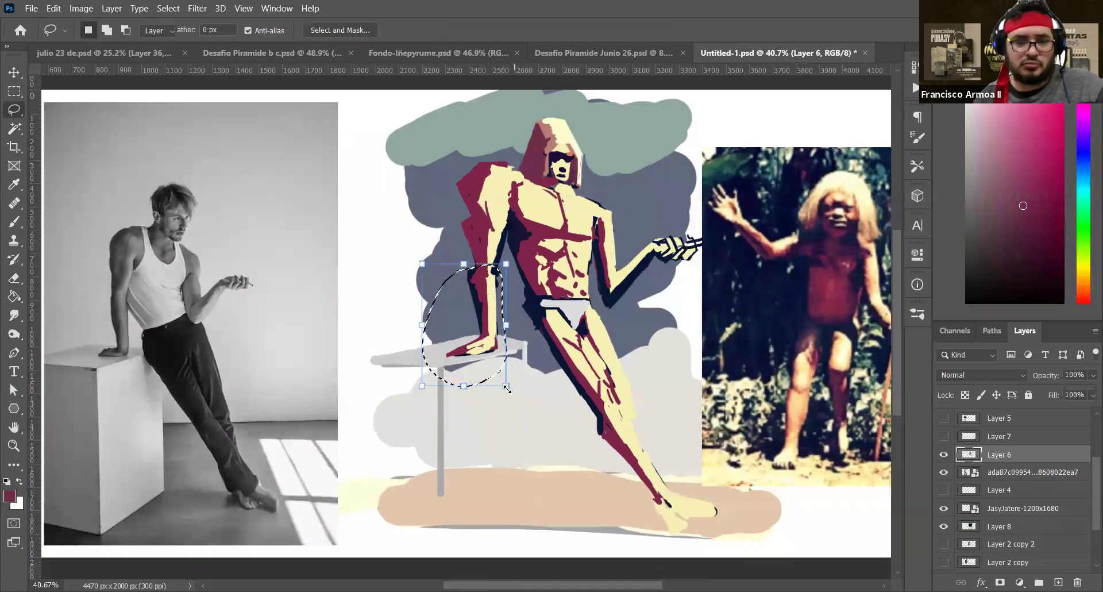
{"action": "left_click_drag", "start_coordinate": [518, 396], "coordinate": [510, 401]}
{"action": "left_click_drag", "start_coordinate": [493, 302], "coordinate": [491, 301]}
{"action": "key", "text": "Return"}
{"action": "key", "text": "ctrl+d"}
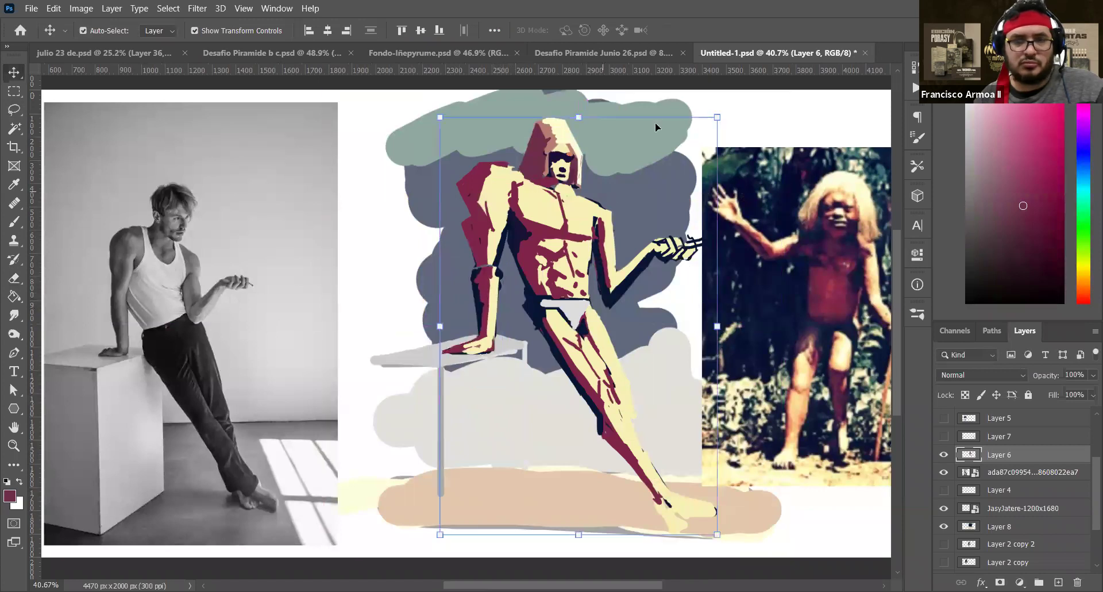
Move the JasyJatere-1200x1680 picture away from the figure's outstretched hand and behind the pose photo
{"action": "key", "text": "ctrl"}
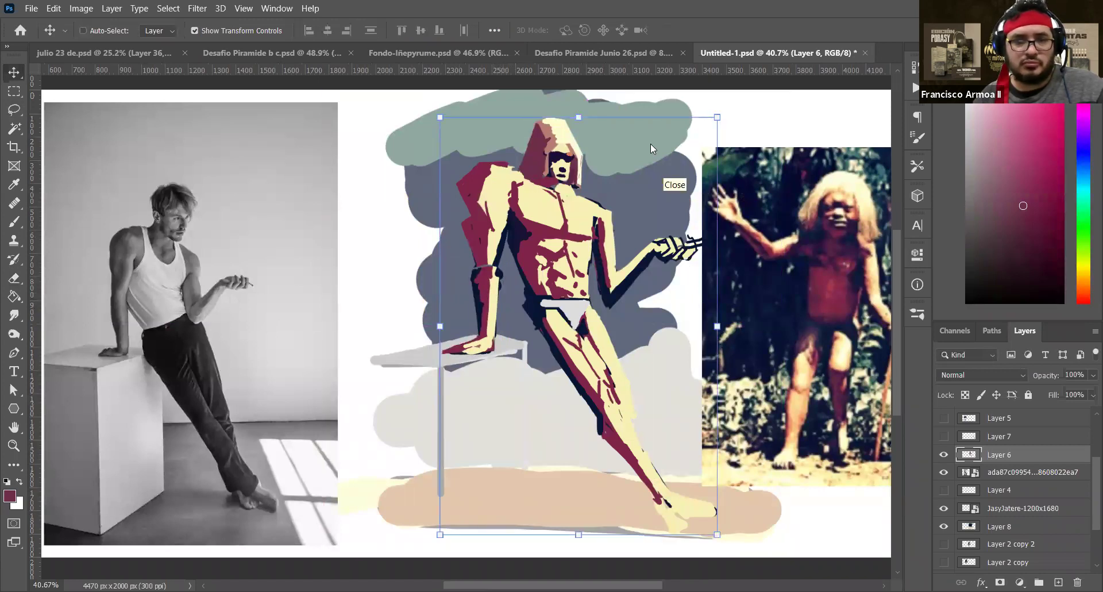
{"action": "left_click_drag", "start_coordinate": [638, 312], "coordinate": [476, 300]}
{"action": "key", "text": "z"}
{"action": "key", "text": "ctrl+z"}
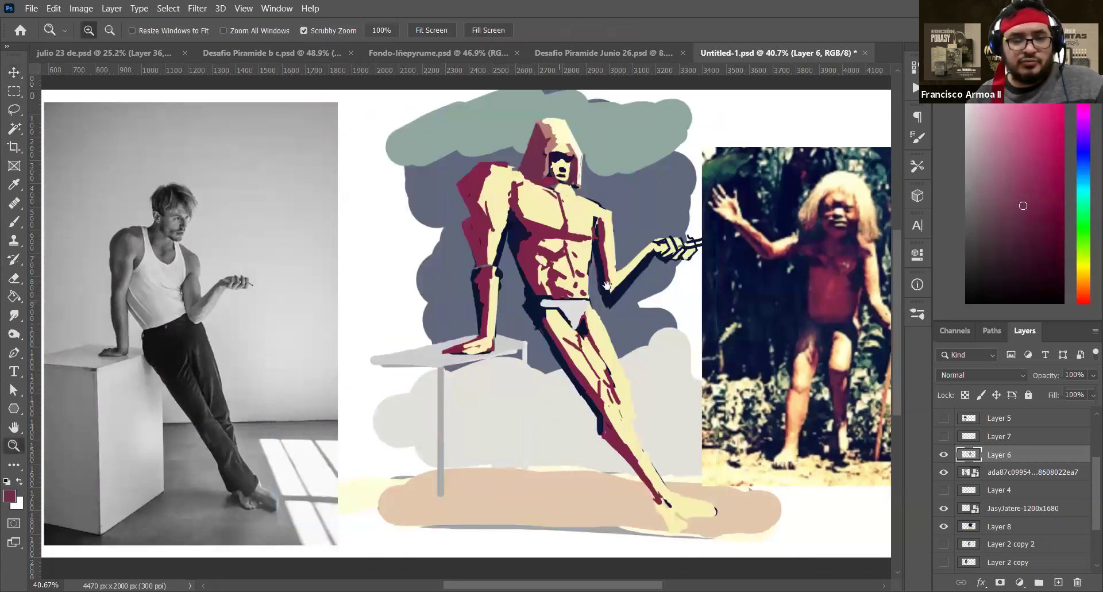
{"action": "left_click_drag", "start_coordinate": [615, 282], "coordinate": [453, 292]}
{"action": "left_click_drag", "start_coordinate": [584, 292], "coordinate": [545, 292]}
{"action": "key", "text": "v"}
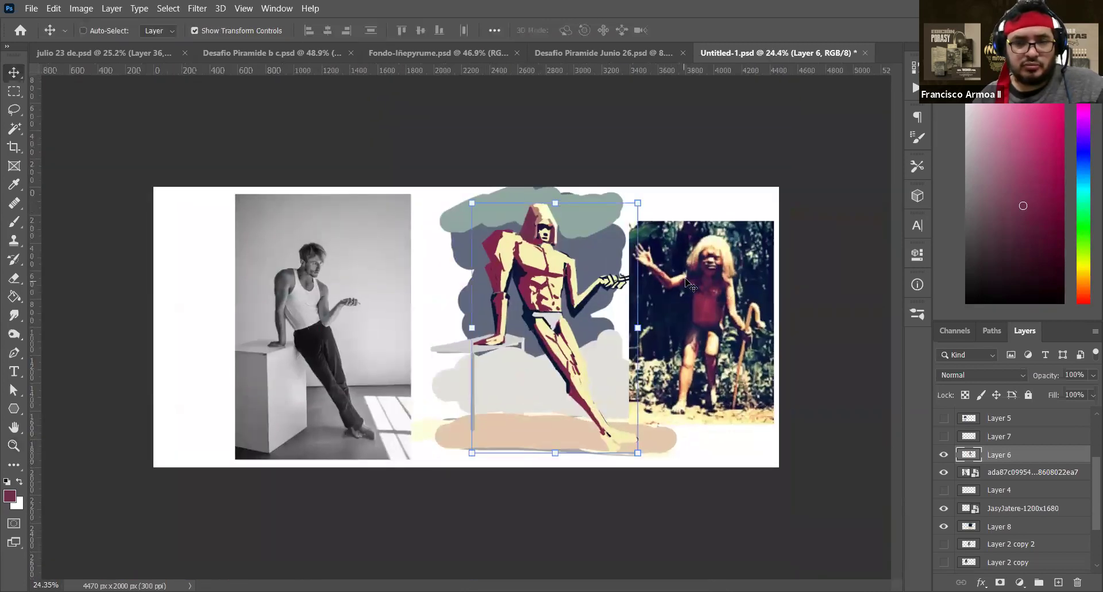
{"action": "left_click", "coordinate": [693, 281], "text": "ctrl"}
{"action": "left_click_drag", "start_coordinate": [692, 282], "coordinate": [385, 273]}
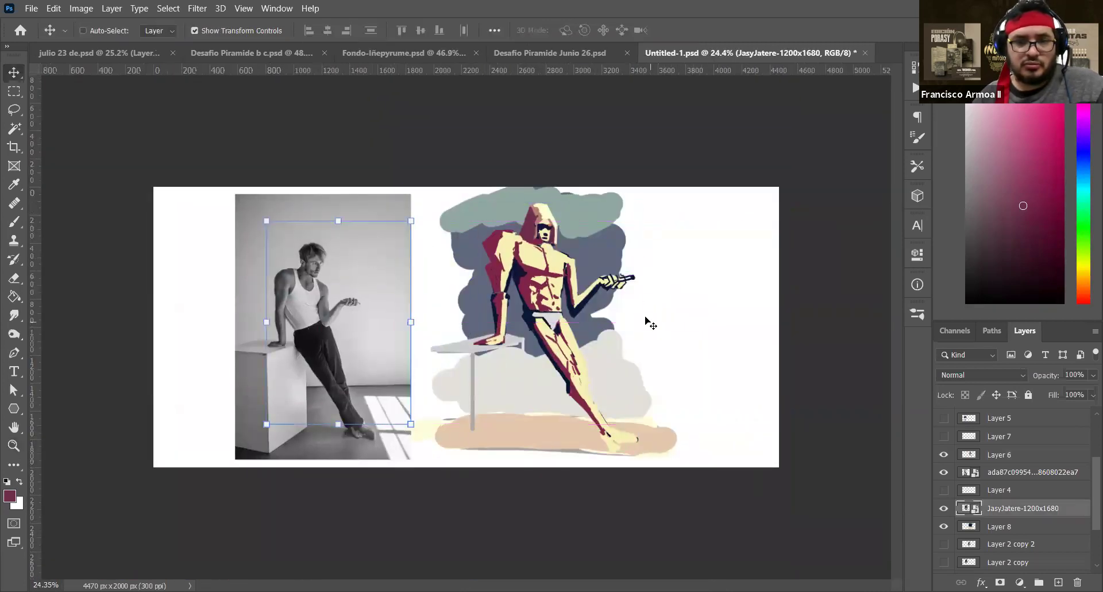
{"action": "scroll", "coordinate": [639, 362], "scroll_direction": "up", "scroll_amount": 3}
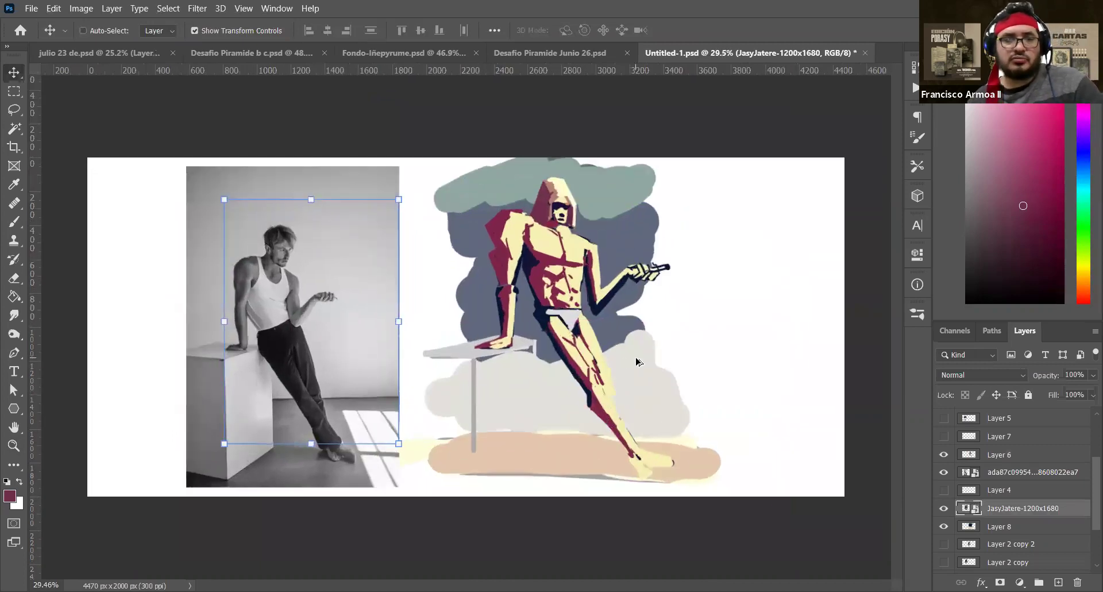
On the figure layer, patch the supporting arm's elbow at 19 px with its own crimson and pale yellow, and trim the outline there
{"action": "key", "text": "b"}
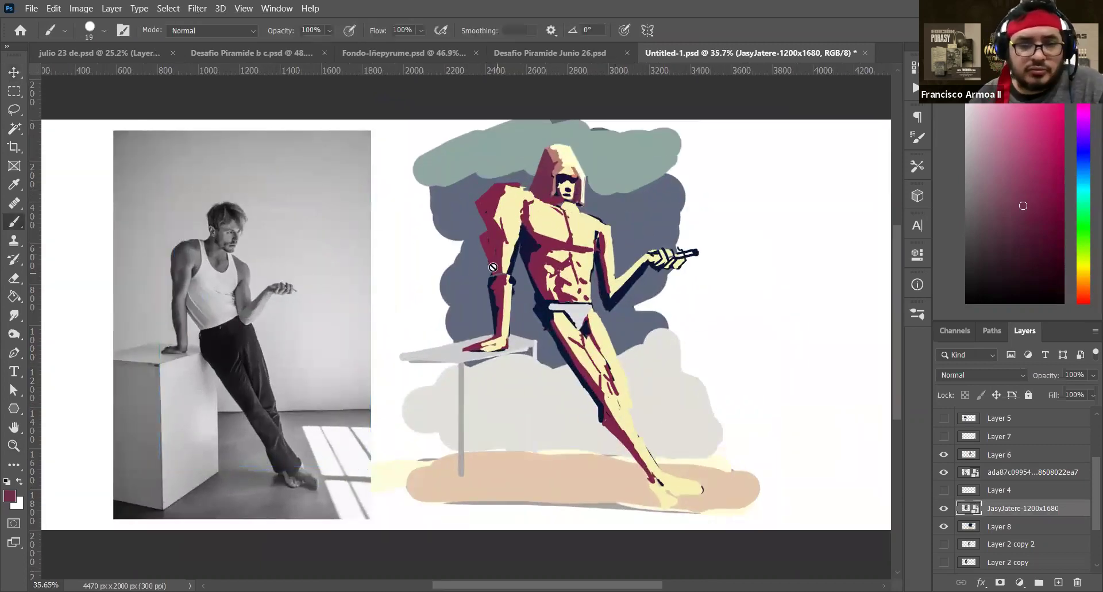
{"action": "key", "text": "v"}
{"action": "left_click", "coordinate": [540, 233], "text": "ctrl"}
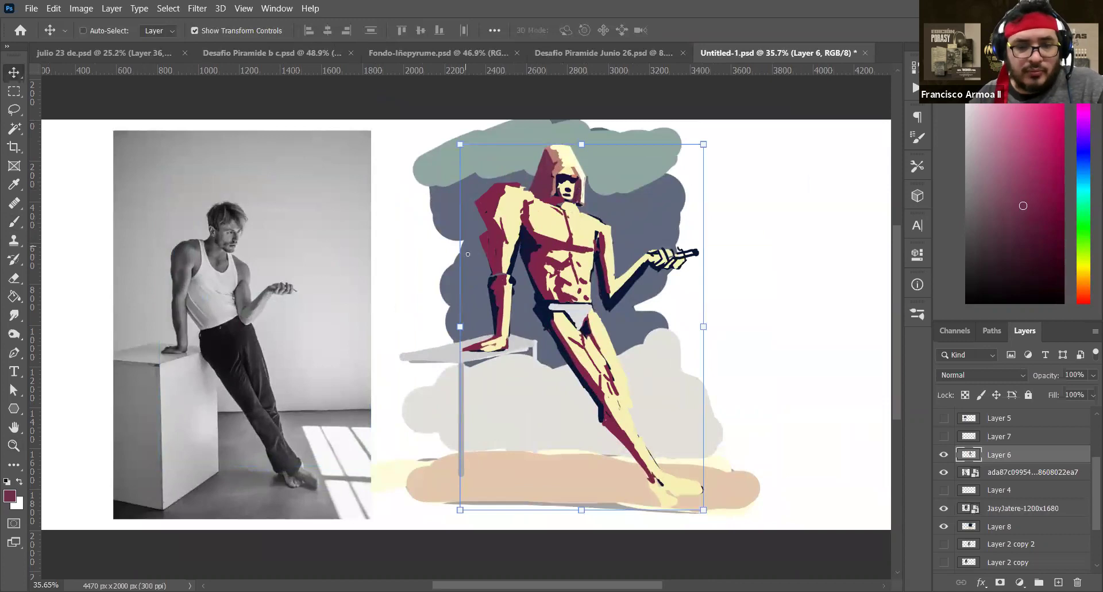
{"action": "key", "text": "b"}
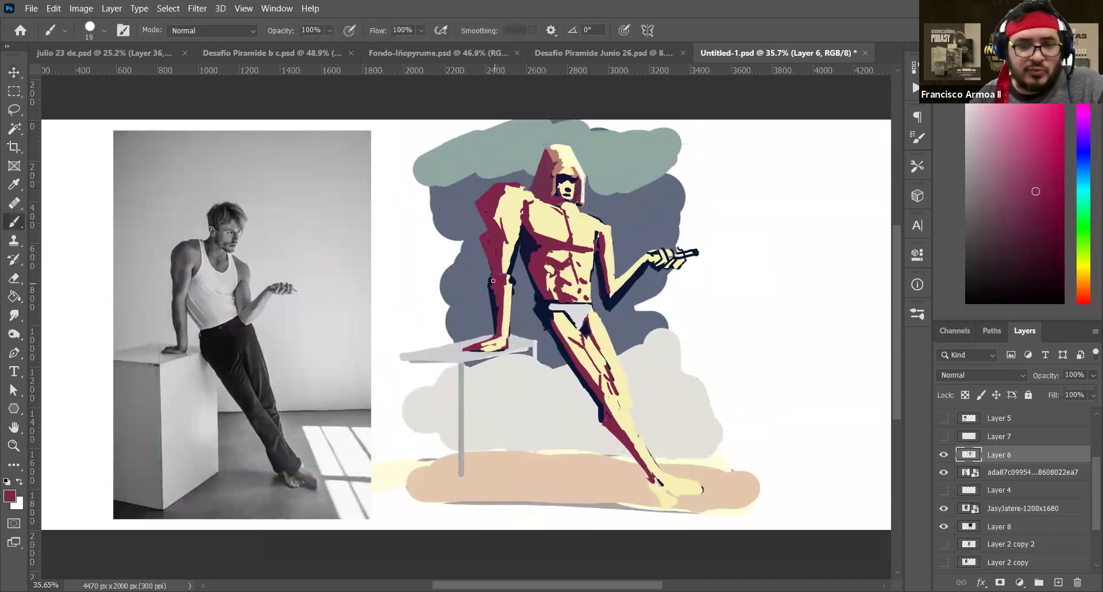
{"action": "left_click", "coordinate": [508, 260], "text": "alt"}
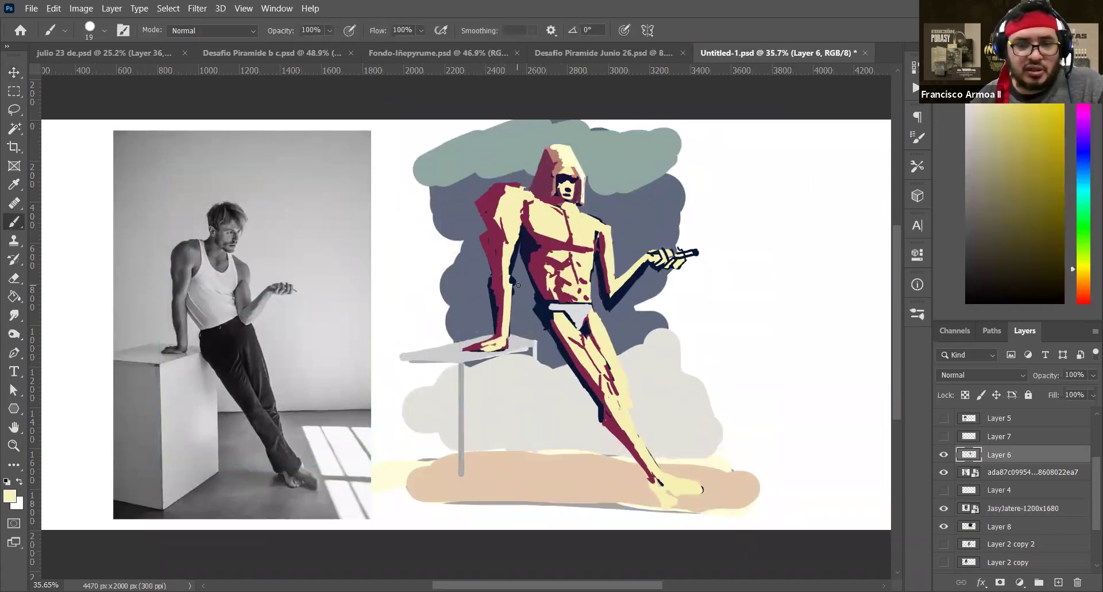
{"action": "key", "text": "e"}
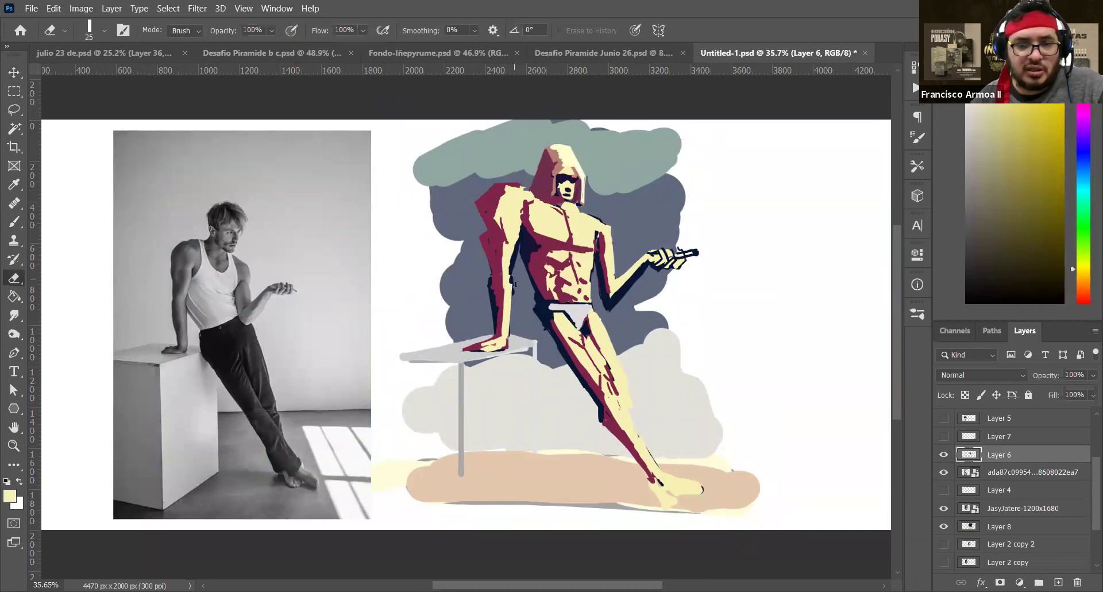
Refine the shadow edge above the supporting arm's elbow with crimson and pale yellow sampled from the arm
{"action": "key", "text": "b"}
{"action": "left_click", "coordinate": [512, 231], "text": "alt"}
{"action": "left_click", "coordinate": [498, 241], "text": "alt"}
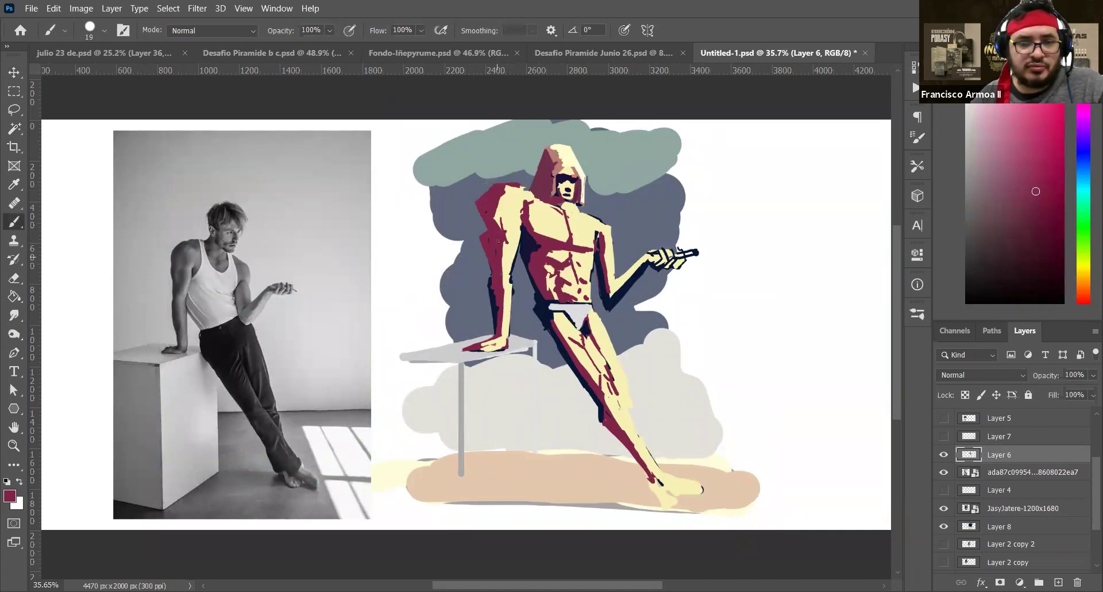
{"action": "left_click", "coordinate": [510, 238], "text": "alt"}
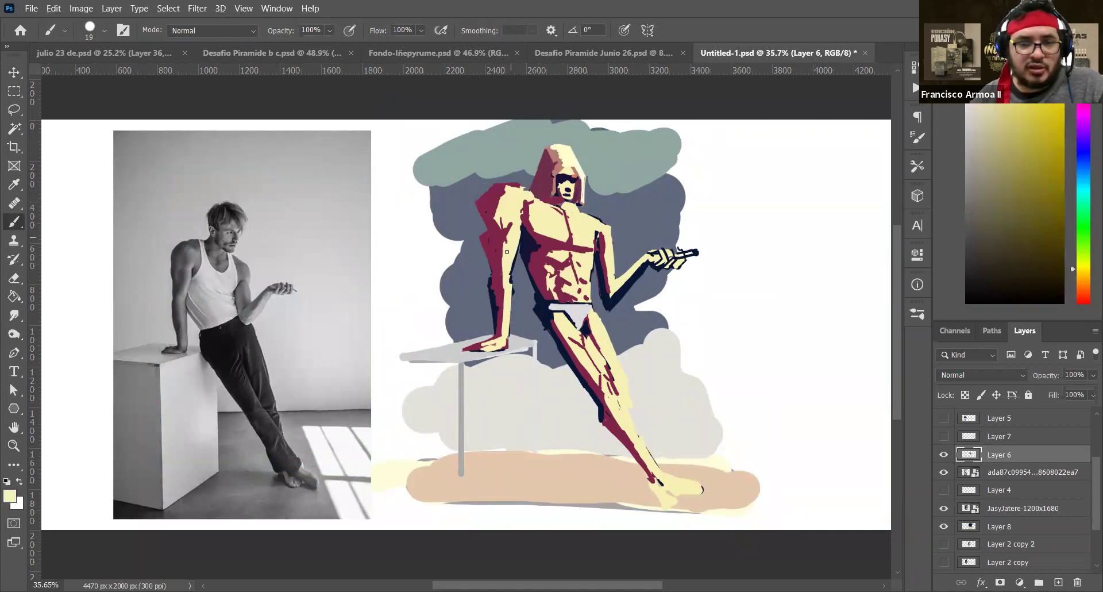
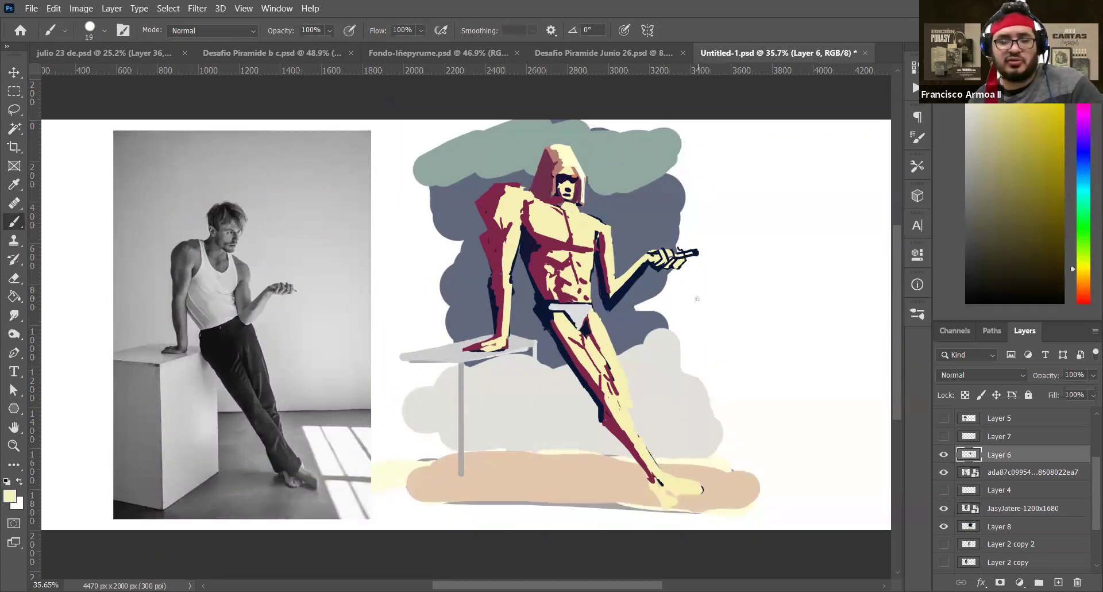
Duplicate the Layer 6 figure layer and hide the original, keeping the copy visible for a pose variation
{"action": "left_click", "coordinate": [944, 455]}
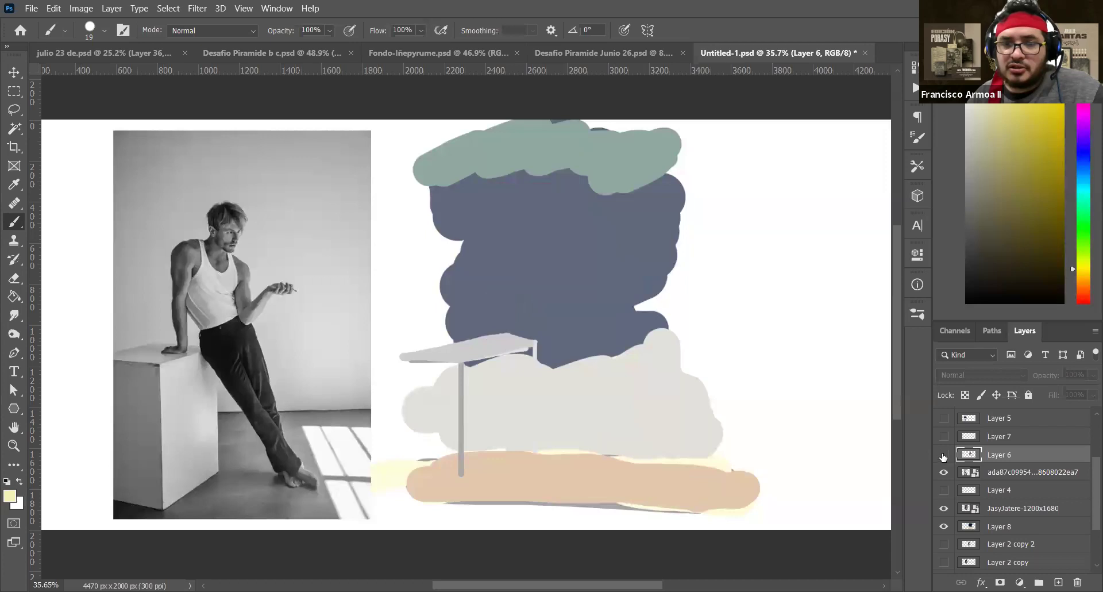
{"action": "left_click", "coordinate": [943, 454]}
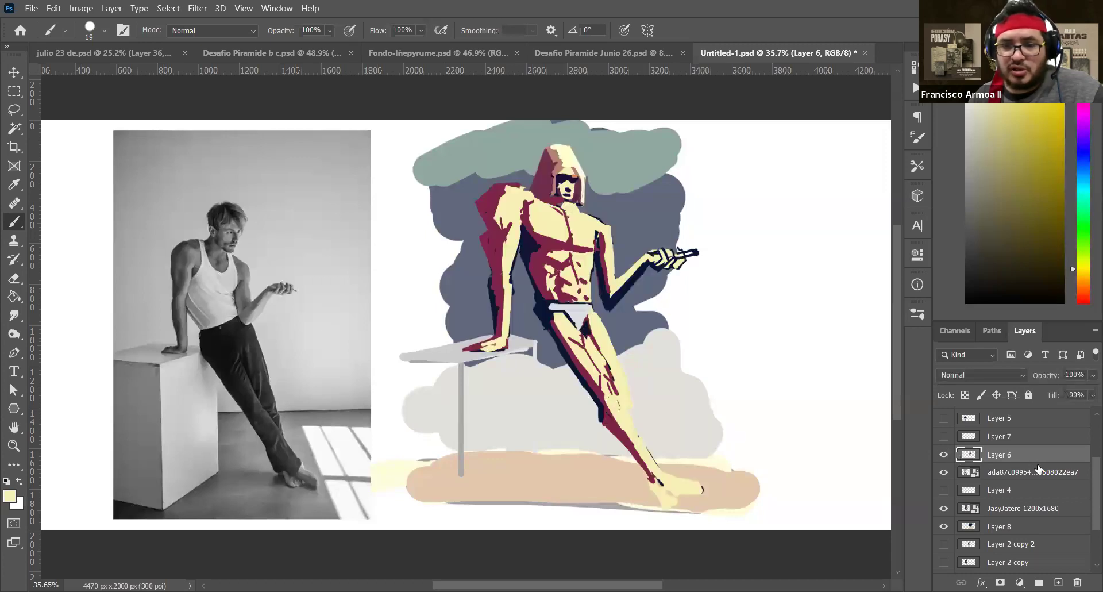
{"action": "left_click_drag", "start_coordinate": [1039, 459], "coordinate": [1058, 582]}
{"action": "left_click", "coordinate": [944, 471]}
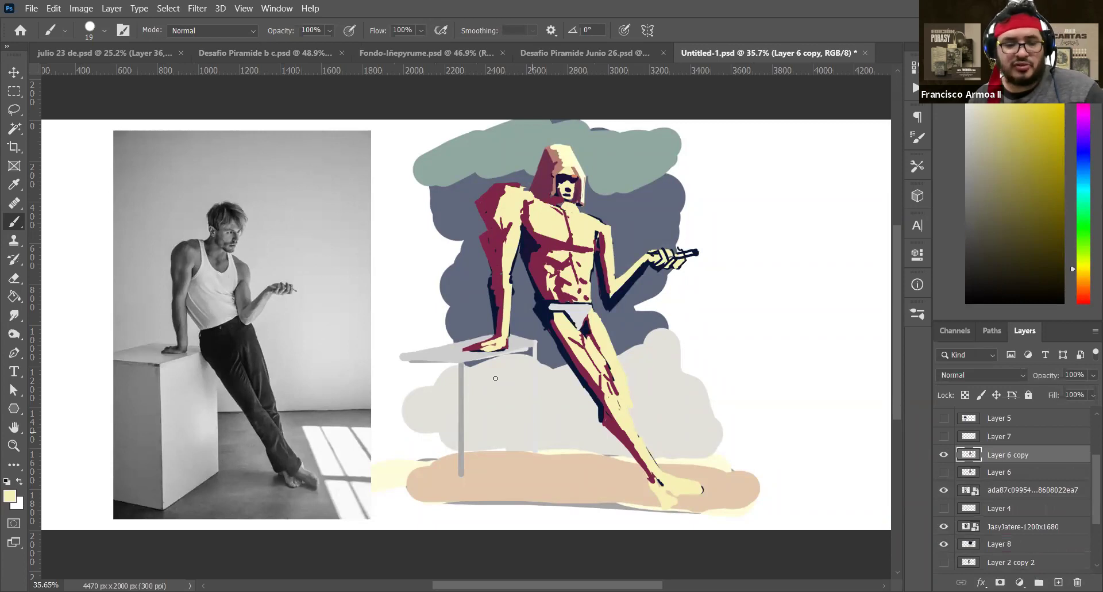
Erase the outstretched hand and raised forearm from the figure copy with the eraser at 101 px
{"action": "key", "text": "e"}
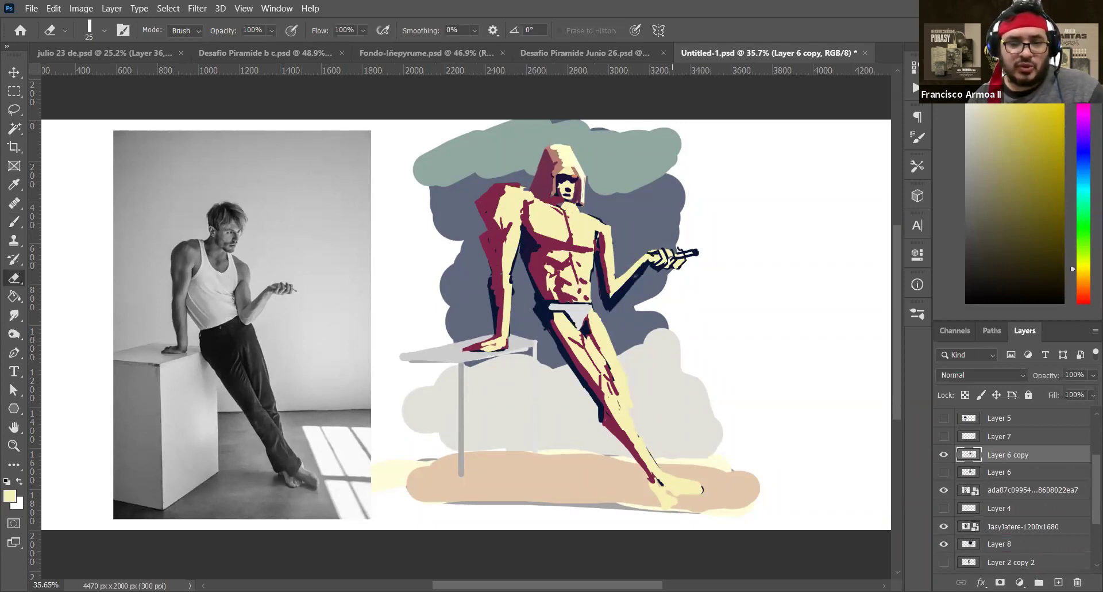
{"action": "mouse_move", "coordinate": [671, 258]}
{"action": "left_mouse_down"}
{"action": "mouse_move", "coordinate": [697, 251]}
{"action": "mouse_move", "coordinate": [655, 259]}
{"action": "left_mouse_up"}
{"action": "right_click", "coordinate": [668, 256], "text": "alt"}
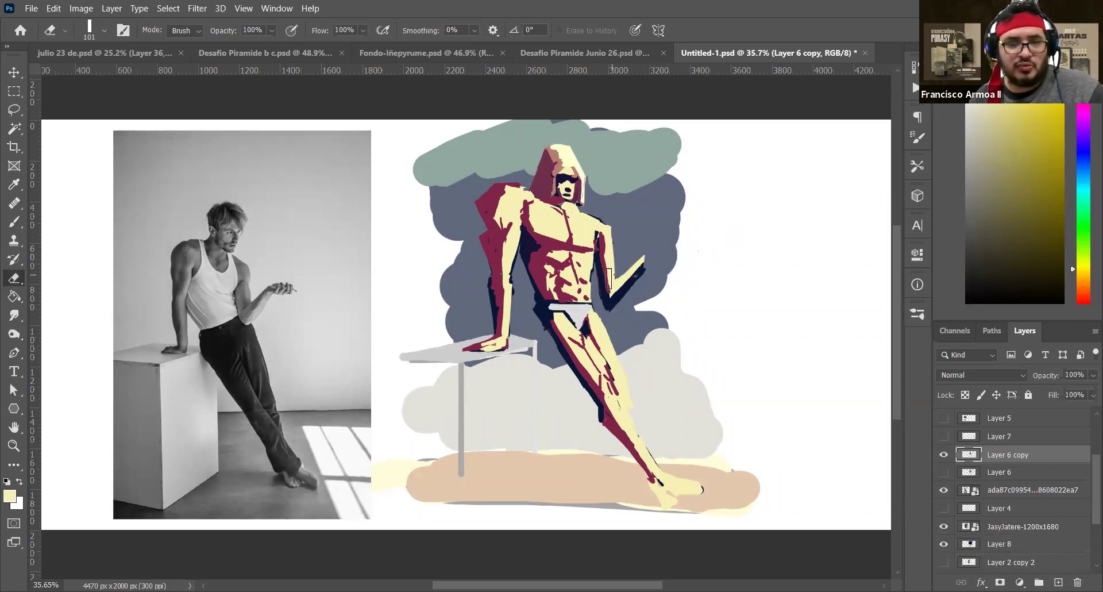
{"action": "key", "text": "b"}
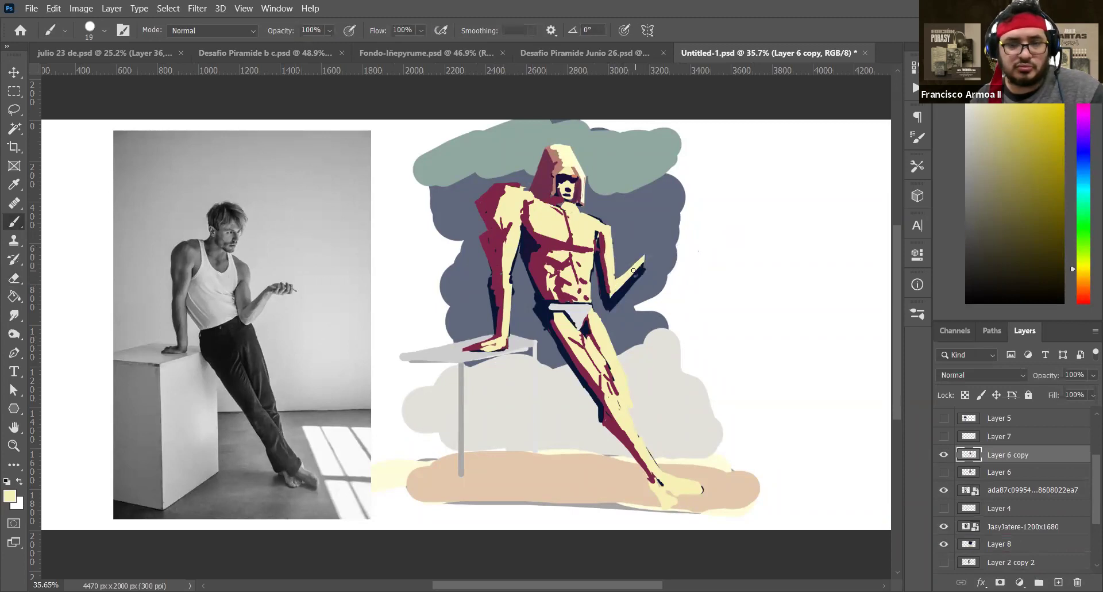
{"action": "key", "text": "e"}
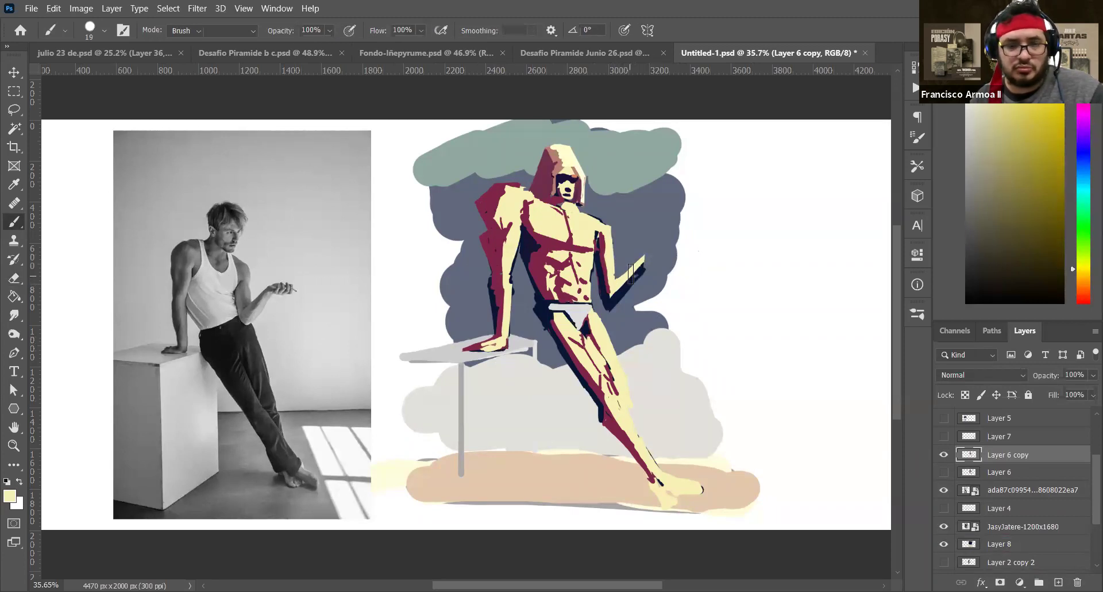
{"action": "mouse_move", "coordinate": [642, 267]}
{"action": "left_mouse_down"}
{"action": "mouse_move", "coordinate": [624, 300]}
{"action": "mouse_move", "coordinate": [634, 274]}
{"action": "mouse_move", "coordinate": [623, 292]}
{"action": "mouse_move", "coordinate": [630, 280]}
{"action": "mouse_move", "coordinate": [648, 300]}
{"action": "mouse_move", "coordinate": [621, 285]}
{"action": "mouse_move", "coordinate": [658, 300]}
{"action": "mouse_move", "coordinate": [626, 302]}
{"action": "left_mouse_up"}
Shade the underside of the new horizontal forearm in crimson sampled from the arm and outline a closed fist at its end
{"action": "key", "text": "b"}
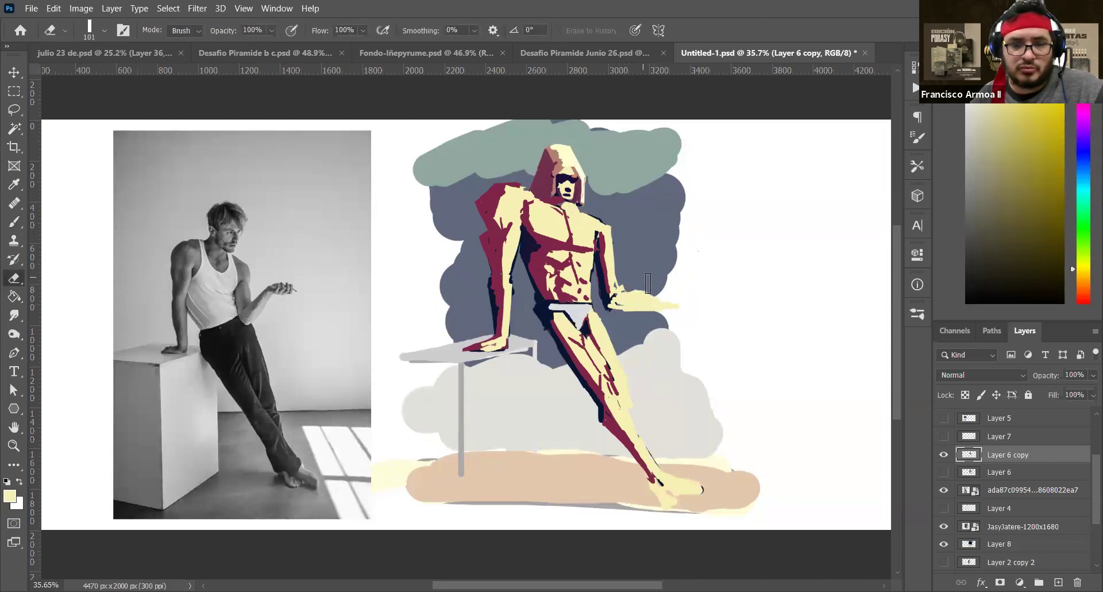
{"action": "left_click", "coordinate": [610, 279], "text": "alt"}
{"action": "mouse_move", "coordinate": [608, 304]}
{"action": "left_mouse_down"}
{"action": "mouse_move", "coordinate": [668, 310]}
{"action": "mouse_move", "coordinate": [673, 290]}
{"action": "mouse_move", "coordinate": [686, 291]}
{"action": "mouse_move", "coordinate": [687, 302]}
{"action": "mouse_move", "coordinate": [659, 313]}
{"action": "mouse_move", "coordinate": [686, 303]}
{"action": "left_mouse_up"}
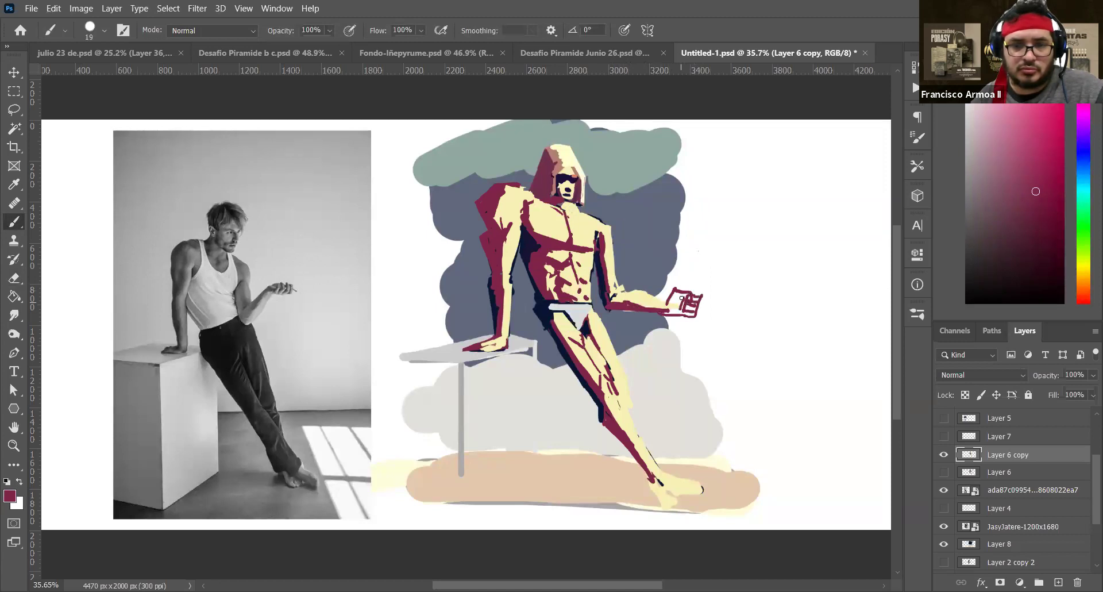
Try painting a second leg crossing behind the extended one, with a pale yellow thigh and a crimson shin and foot
{"action": "left_click", "coordinate": [619, 345], "text": "alt"}
{"action": "left_click_drag", "start_coordinate": [609, 338], "coordinate": [637, 399]}
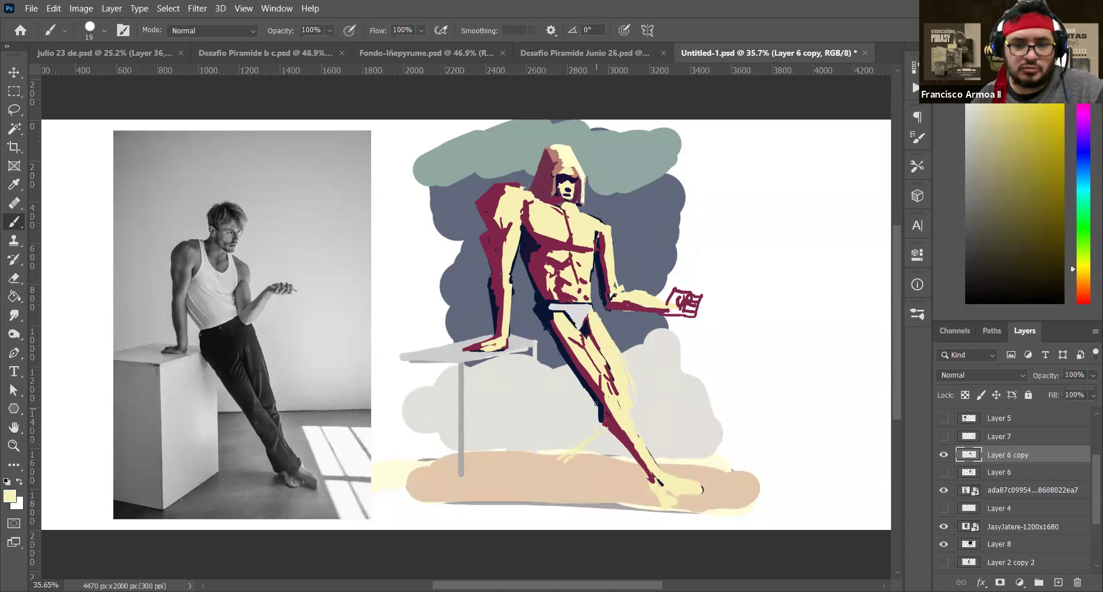
{"action": "left_click", "coordinate": [609, 424], "text": "alt"}
{"action": "left_click_drag", "start_coordinate": [594, 404], "coordinate": [554, 463]}
{"action": "left_click_drag", "start_coordinate": [601, 428], "coordinate": [553, 468]}
{"action": "mouse_move", "coordinate": [589, 435]}
{"action": "left_mouse_down"}
{"action": "mouse_move", "coordinate": [552, 467]}
{"action": "mouse_move", "coordinate": [583, 483]}
{"action": "mouse_move", "coordinate": [575, 476]}
{"action": "left_mouse_up"}
{"action": "mouse_move", "coordinate": [582, 436]}
{"action": "left_mouse_down"}
{"action": "mouse_move", "coordinate": [596, 412]}
{"action": "mouse_move", "coordinate": [598, 428]}
{"action": "mouse_move", "coordinate": [596, 405]}
{"action": "mouse_move", "coordinate": [556, 467]}
{"action": "left_mouse_up"}
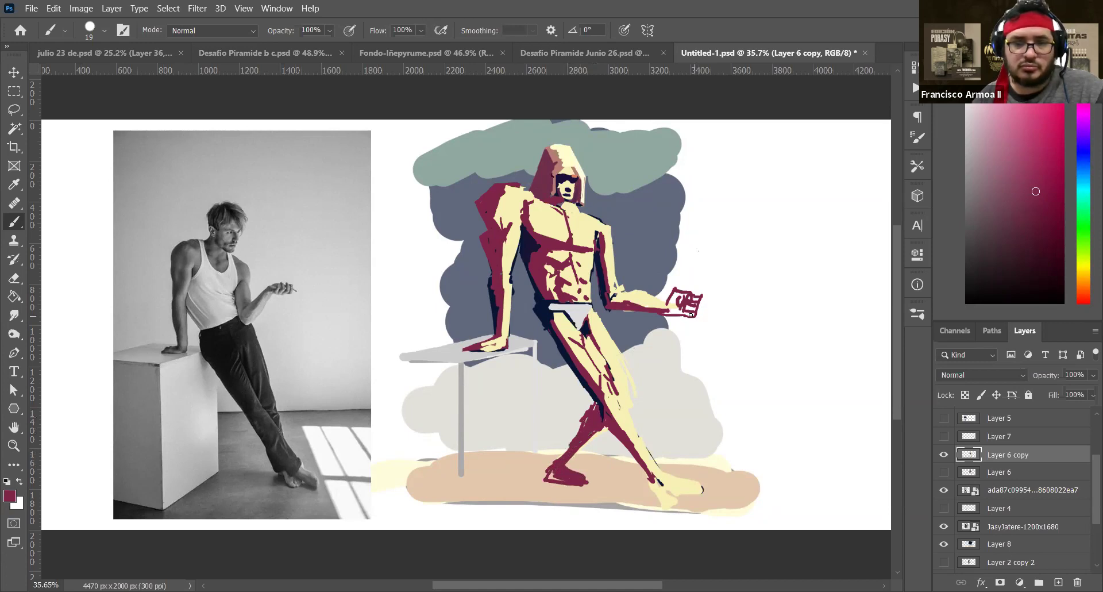
Erase the crossing shin and foot and the extra pale yellow beside the thigh at 101 px
{"action": "left_click", "coordinate": [661, 304], "text": "alt"}
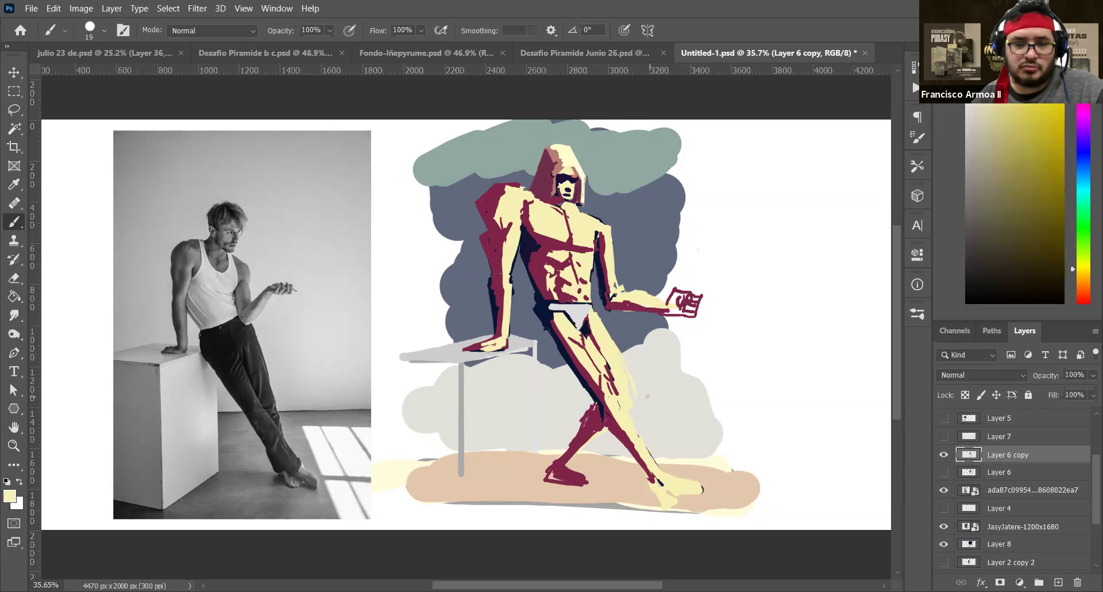
{"action": "key", "text": "e"}
{"action": "mouse_move", "coordinate": [598, 399]}
{"action": "left_mouse_down"}
{"action": "mouse_move", "coordinate": [592, 436]}
{"action": "mouse_move", "coordinate": [561, 444]}
{"action": "mouse_move", "coordinate": [582, 481]}
{"action": "left_mouse_up"}
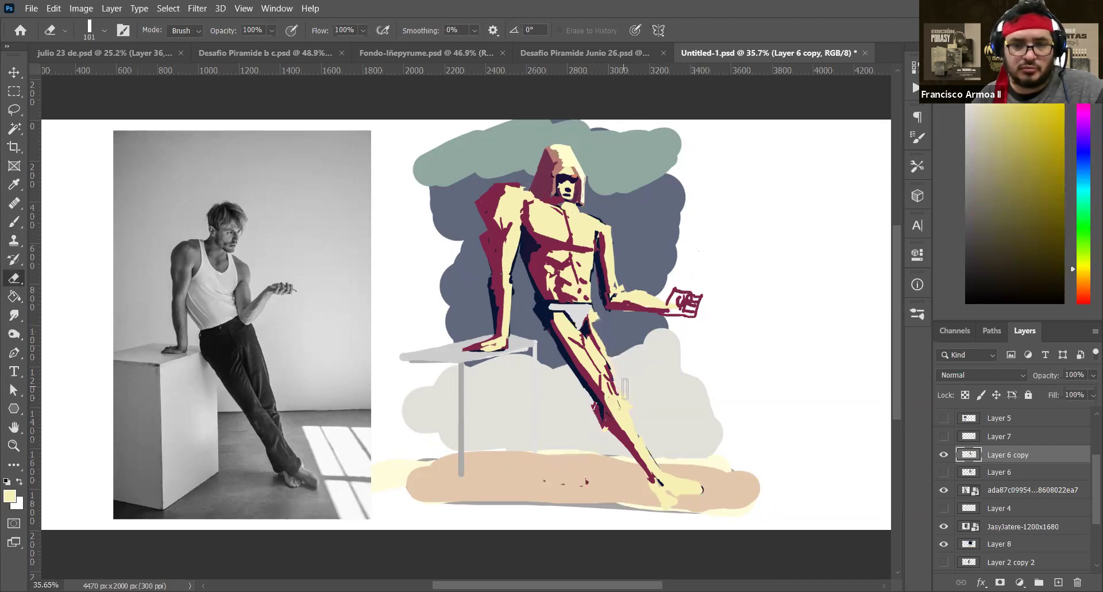
Block in a bent front leg in pale yellow, from the hip over the knee down to the ankle, with the brush at 59 px
{"action": "key", "text": "b"}
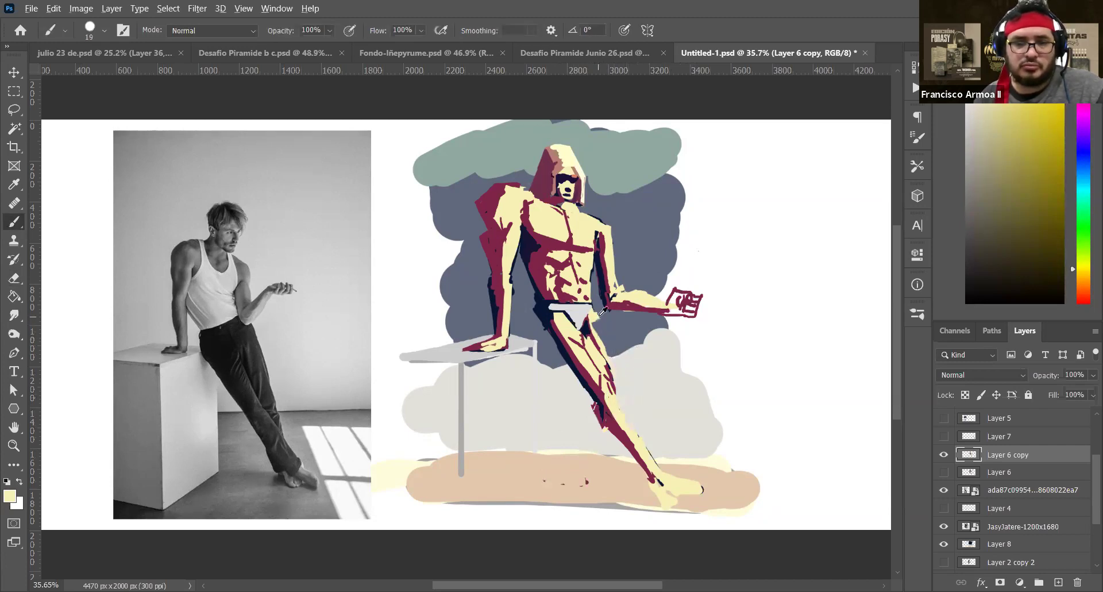
{"action": "mouse_move", "coordinate": [598, 317]}
{"action": "left_mouse_down"}
{"action": "mouse_move", "coordinate": [638, 346]}
{"action": "mouse_move", "coordinate": [673, 398]}
{"action": "left_mouse_up"}
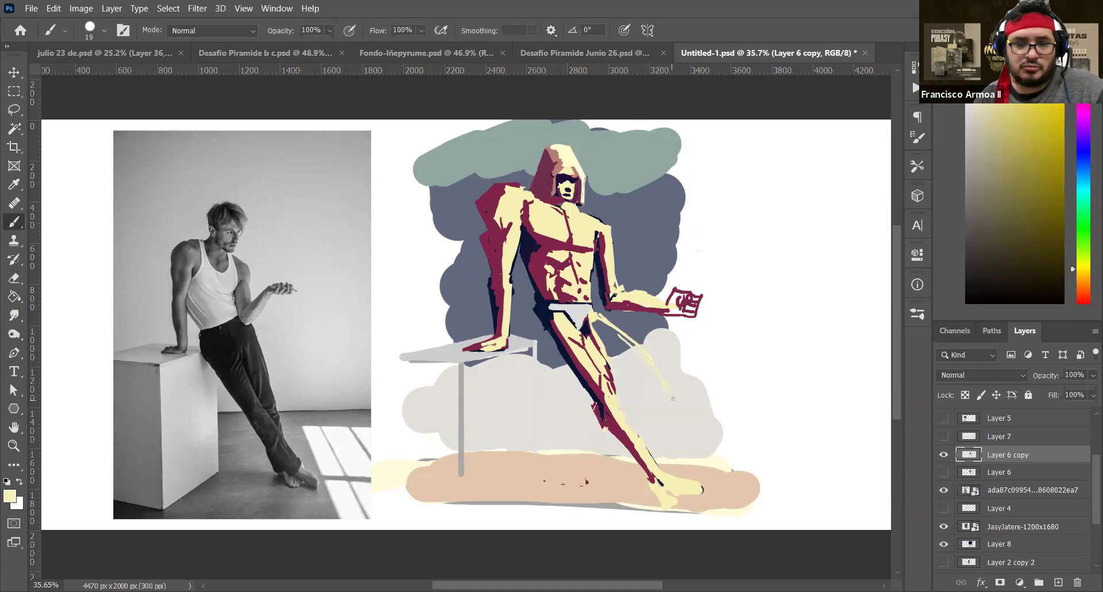
{"action": "left_click_drag", "start_coordinate": [615, 357], "coordinate": [654, 383]}
{"action": "right_click", "coordinate": [615, 343], "text": "alt"}
{"action": "mouse_move", "coordinate": [598, 326]}
{"action": "left_mouse_down"}
{"action": "mouse_move", "coordinate": [641, 354]}
{"action": "mouse_move", "coordinate": [616, 351]}
{"action": "mouse_move", "coordinate": [657, 389]}
{"action": "mouse_move", "coordinate": [658, 438]}
{"action": "left_mouse_up"}
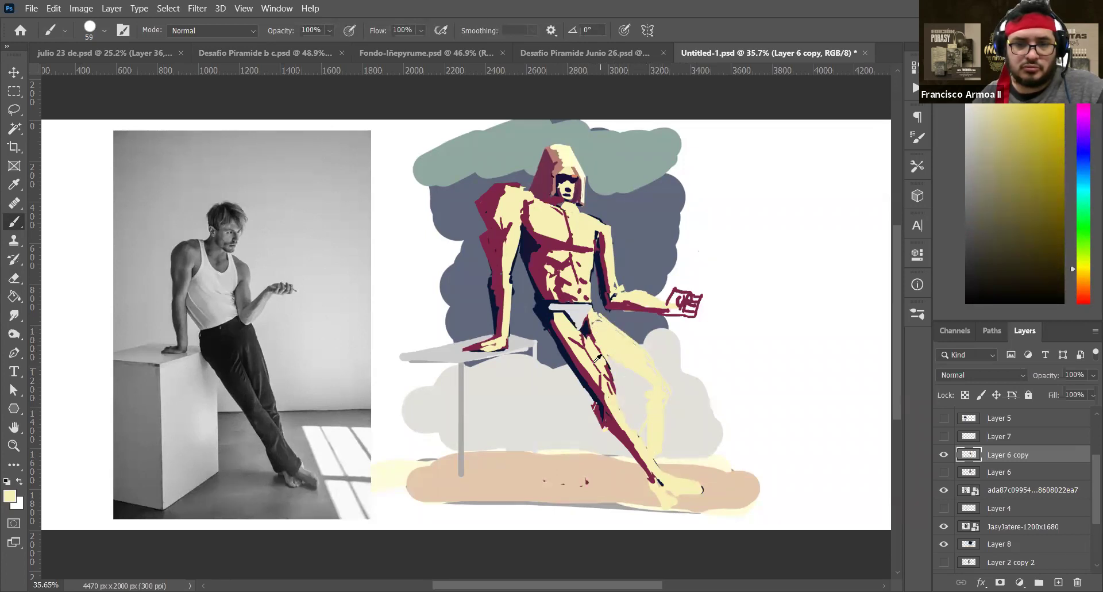
Shade the bent front leg's inner thigh, knee and shin in crimson sampled from the figure, at 23 px
{"action": "left_click", "coordinate": [598, 358], "text": "alt"}
{"action": "mouse_move", "coordinate": [604, 342]}
{"action": "left_mouse_down"}
{"action": "mouse_move", "coordinate": [645, 382]}
{"action": "mouse_move", "coordinate": [590, 359]}
{"action": "mouse_move", "coordinate": [627, 355]}
{"action": "mouse_move", "coordinate": [591, 328]}
{"action": "mouse_move", "coordinate": [650, 383]}
{"action": "mouse_move", "coordinate": [646, 454]}
{"action": "left_mouse_up"}
{"action": "left_click", "coordinate": [578, 364], "text": "alt"}
{"action": "left_click_drag", "start_coordinate": [653, 388], "coordinate": [640, 407]}
{"action": "mouse_move", "coordinate": [646, 453]}
{"action": "left_mouse_down"}
{"action": "mouse_move", "coordinate": [647, 429]}
{"action": "mouse_move", "coordinate": [649, 460]}
{"action": "left_mouse_up"}
{"action": "left_click_drag", "start_coordinate": [648, 402], "coordinate": [666, 472]}
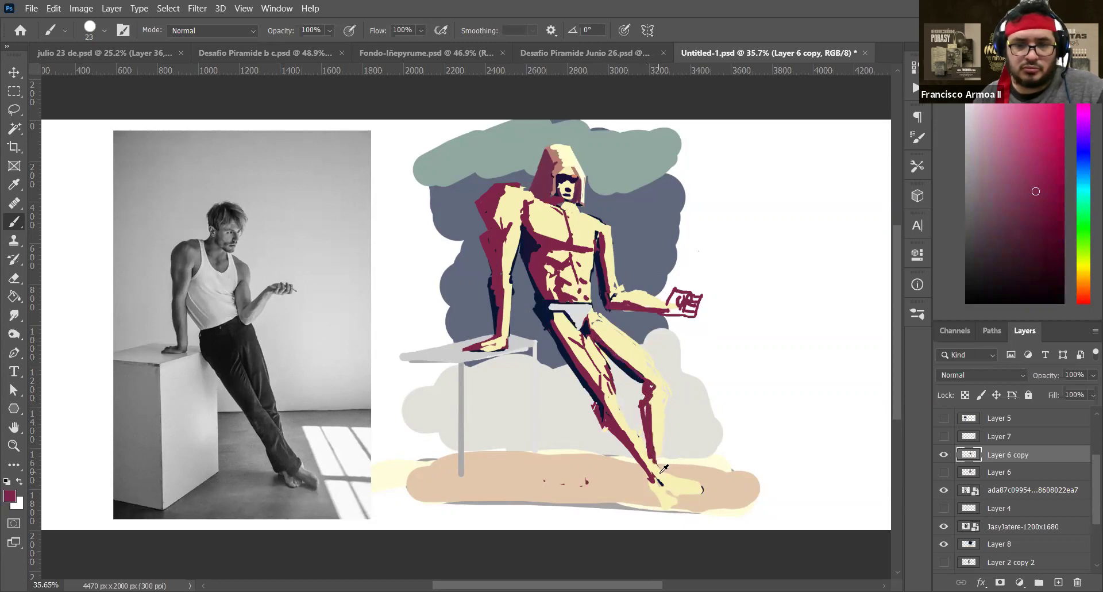
Touch up the ankle with sampled pale yellow and erase the excess beneath the foot
{"action": "left_click", "coordinate": [666, 474], "text": "alt"}
{"action": "key", "text": "e"}
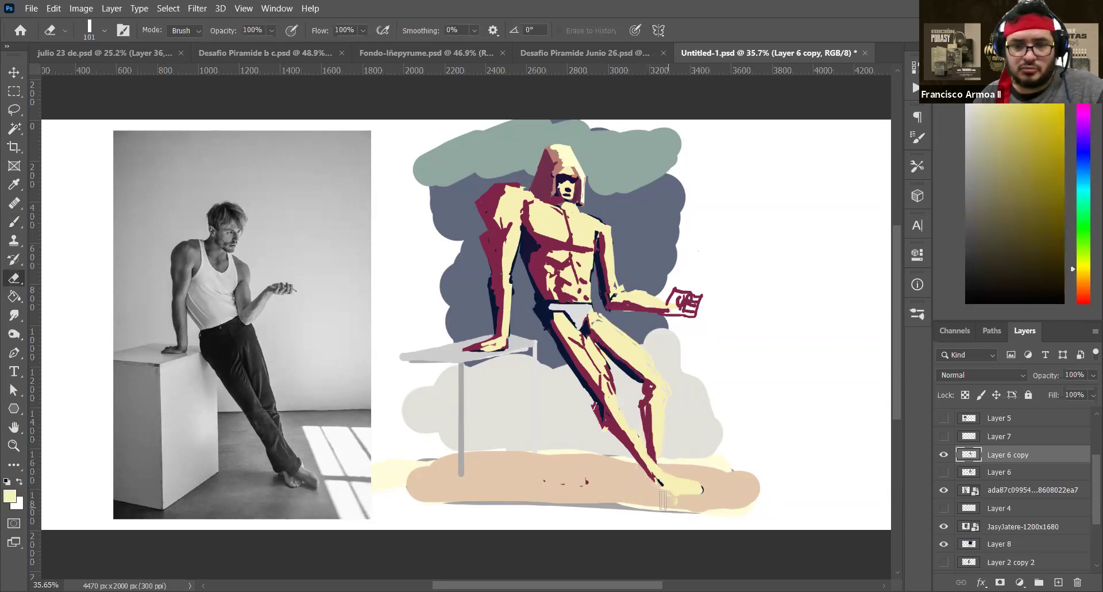
{"action": "key", "text": "b"}
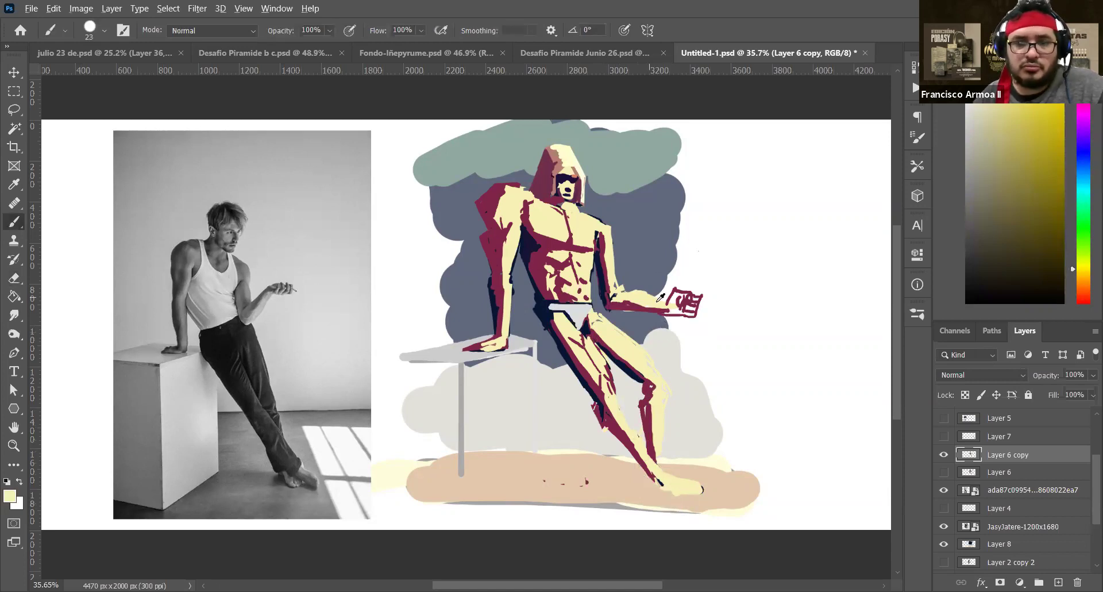
Fill the fist with pale yellow and define its fingers in crimson
{"action": "left_click_drag", "start_coordinate": [694, 300], "coordinate": [691, 307]}
{"action": "left_click", "coordinate": [678, 310], "text": "alt"}
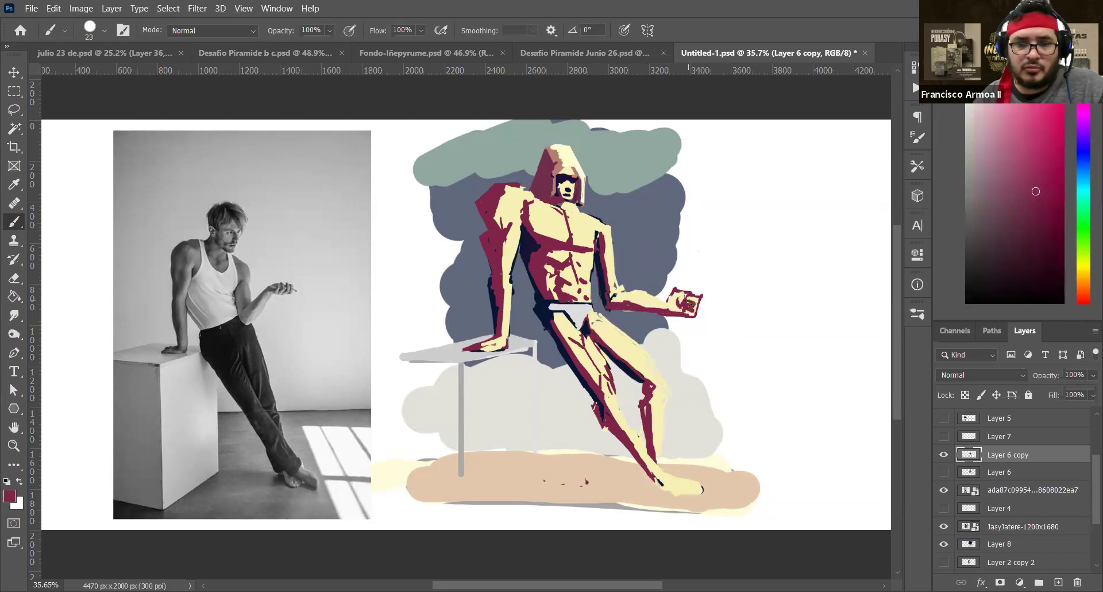
{"action": "left_click", "coordinate": [681, 288], "text": "alt"}
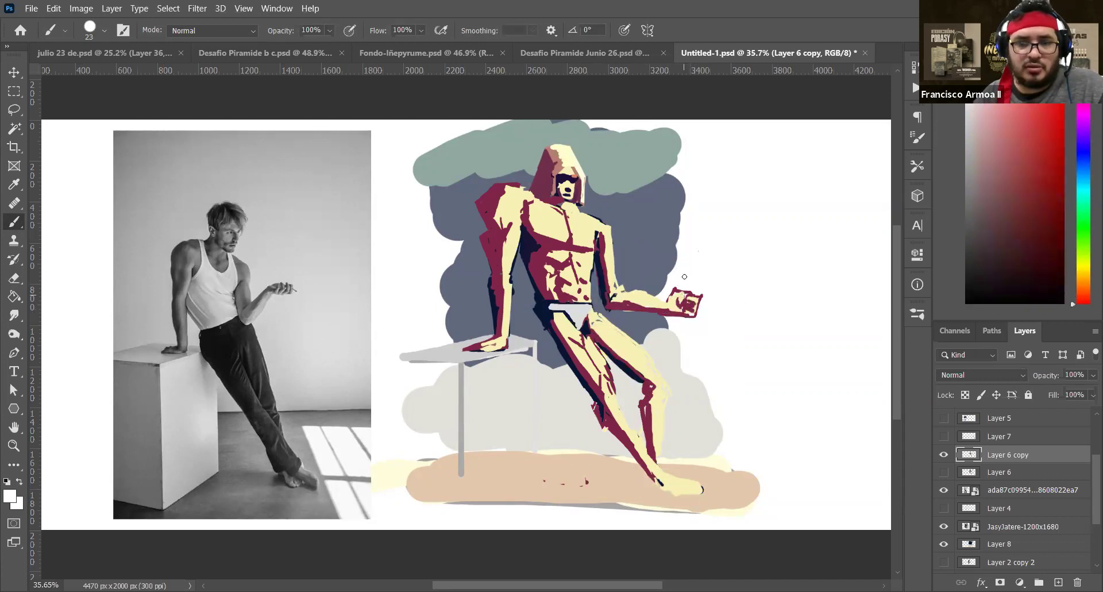
Paint a straight vertical crimson staff through the fist, from head height down to the ground, and thicken its upper part
{"action": "left_click", "coordinate": [685, 290], "text": "alt"}
{"action": "left_click_drag", "start_coordinate": [686, 291], "coordinate": [682, 191]}
{"action": "left_click_drag", "start_coordinate": [683, 315], "coordinate": [682, 476]}
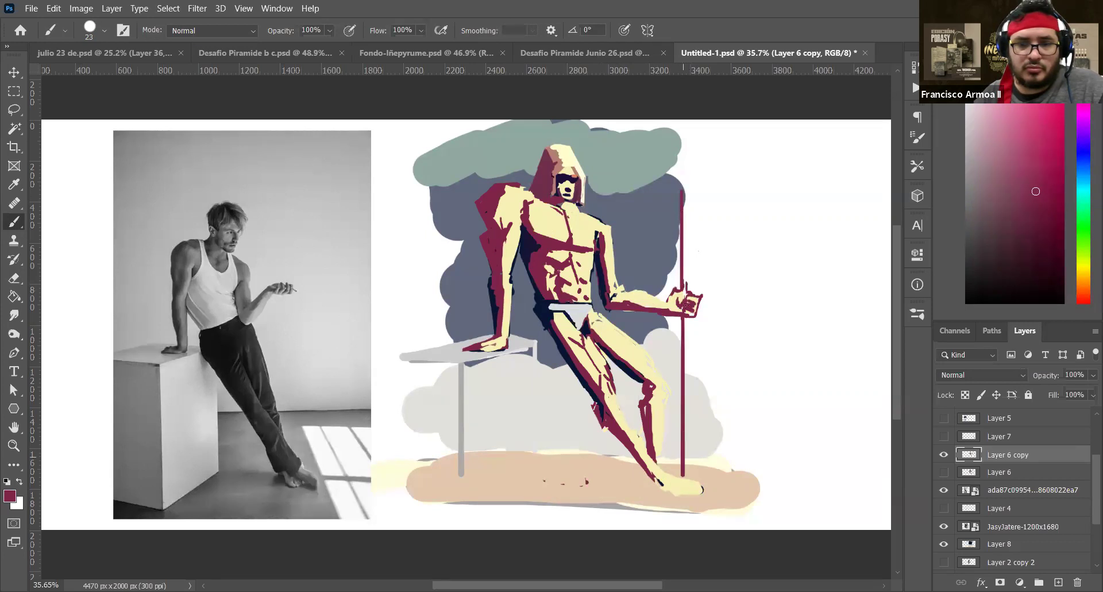
{"action": "left_click_drag", "start_coordinate": [685, 287], "coordinate": [686, 193]}
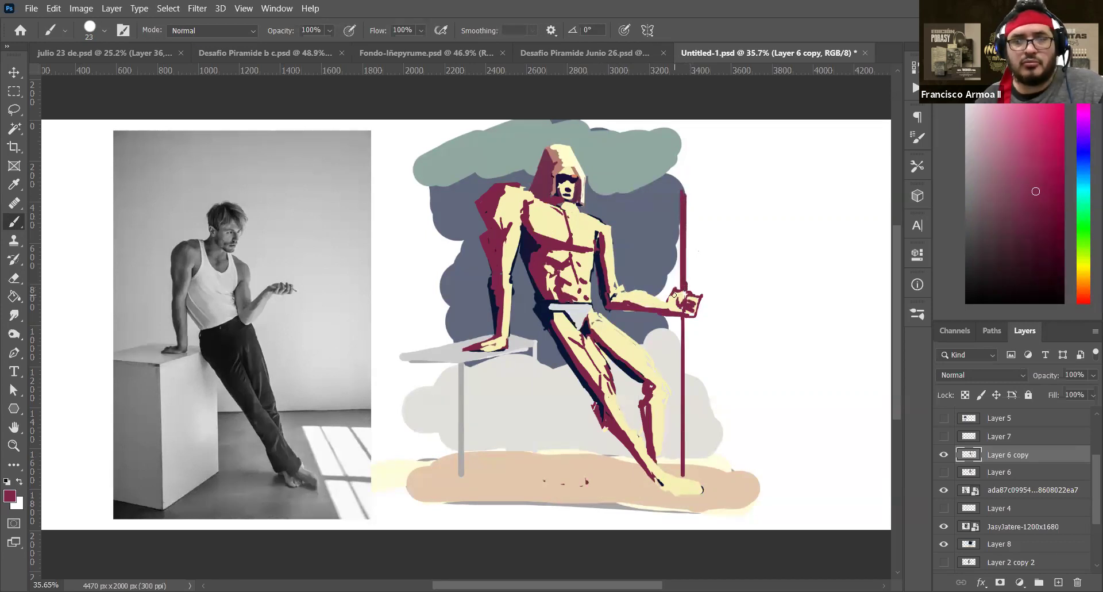
Rework the face at 12 px with sampled dark navy and pale yellow, adding a dark band across the brow, and save the document
{"action": "scroll", "coordinate": [563, 169], "scroll_direction": "up", "scroll_amount": 1}
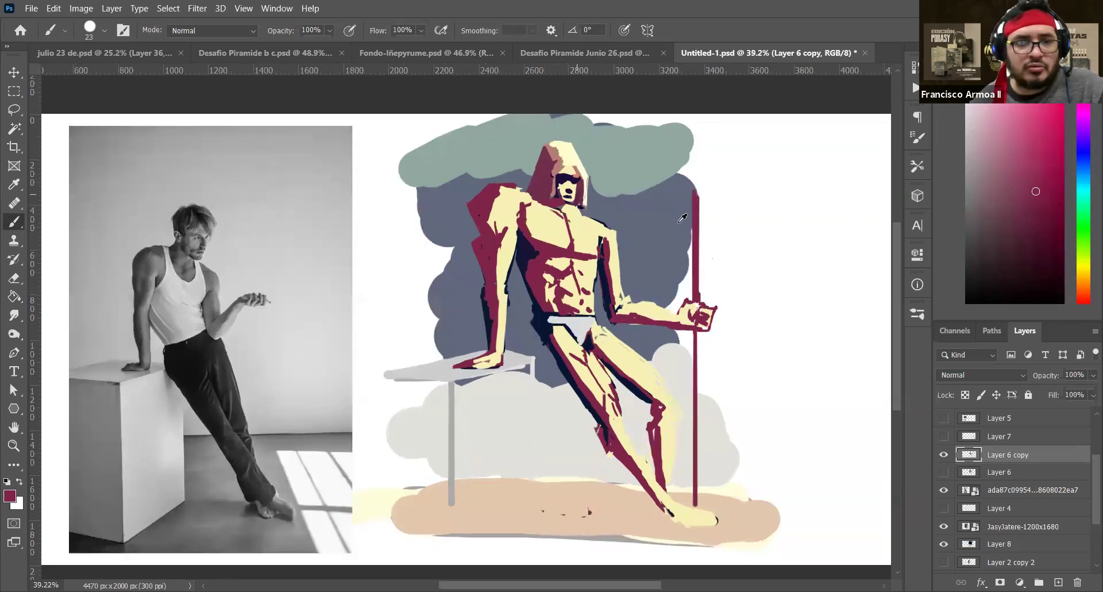
{"action": "scroll", "coordinate": [592, 212], "scroll_direction": "up", "scroll_amount": 1}
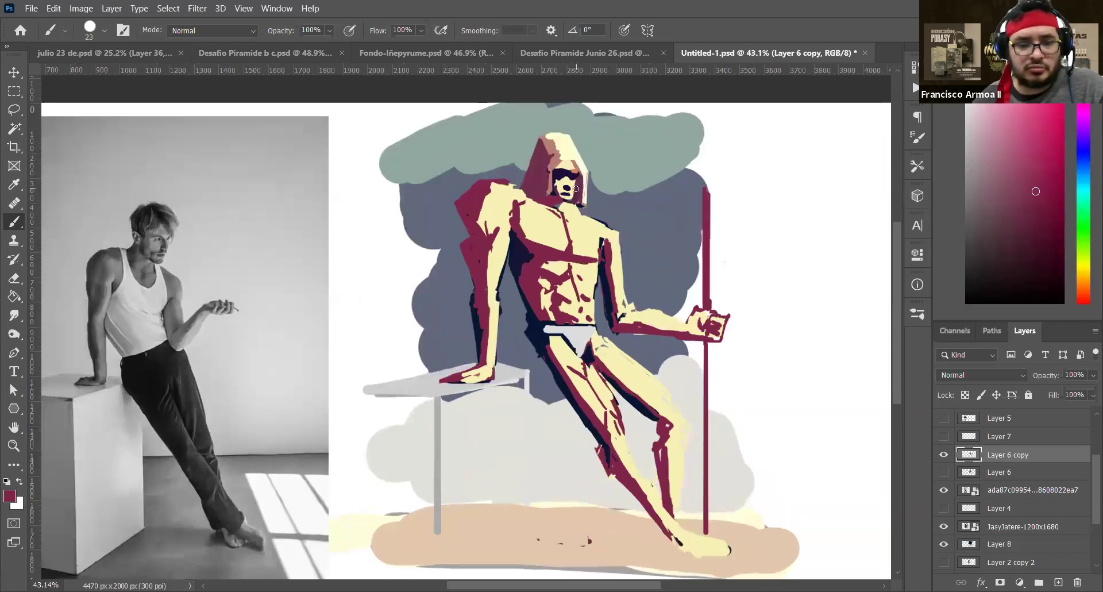
{"action": "key", "text": "ctrl"}
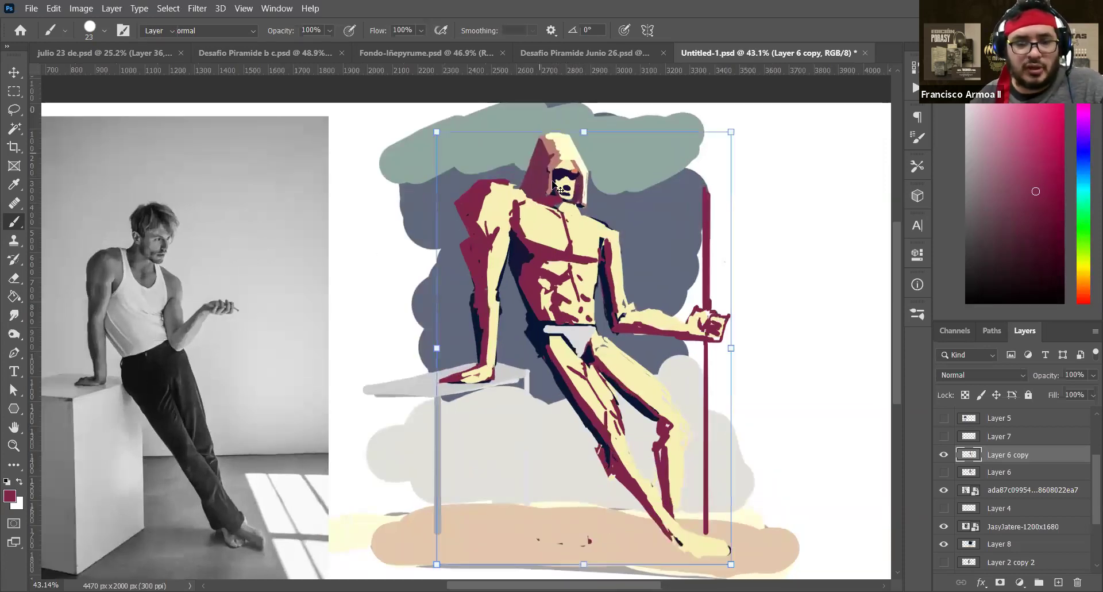
{"action": "left_click", "coordinate": [564, 177], "text": "alt"}
{"action": "right_click", "coordinate": [565, 178], "text": "alt"}
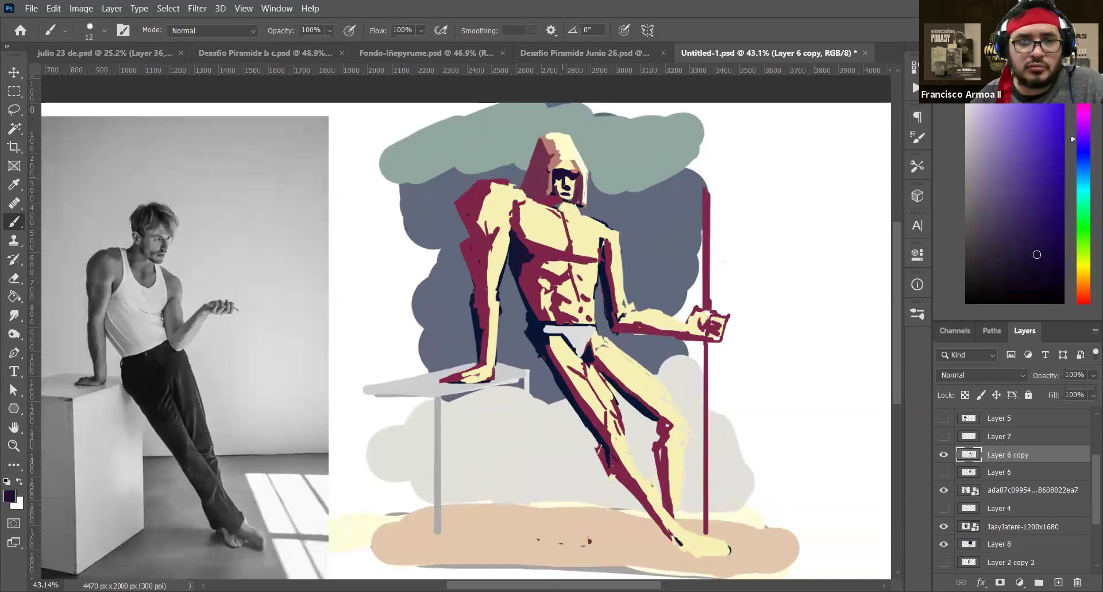
{"action": "left_click", "coordinate": [572, 172], "text": "alt"}
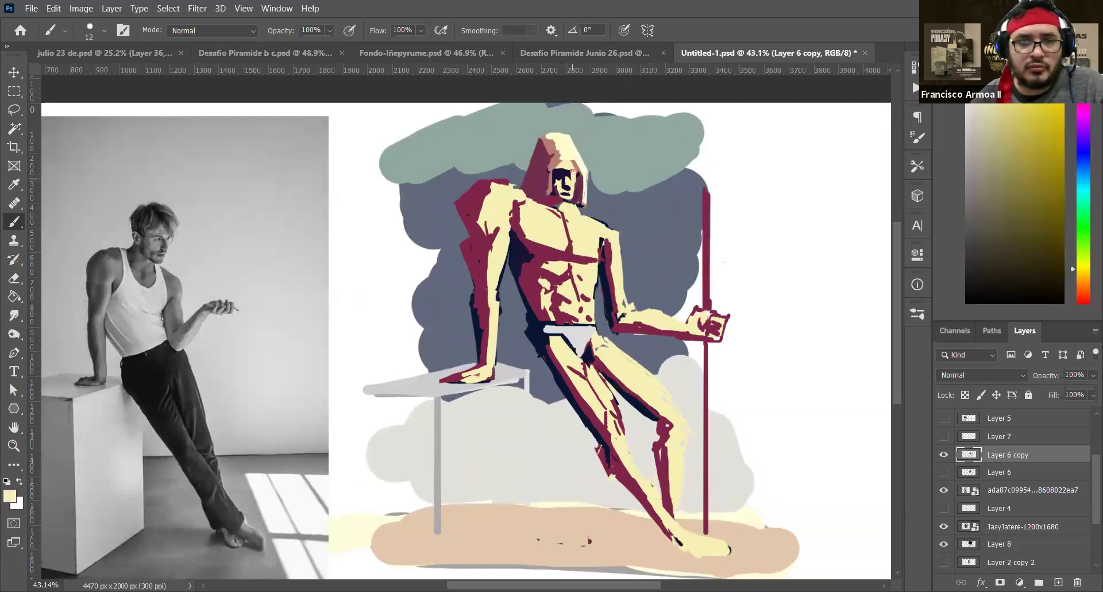
{"action": "left_click", "coordinate": [570, 177], "text": "alt"}
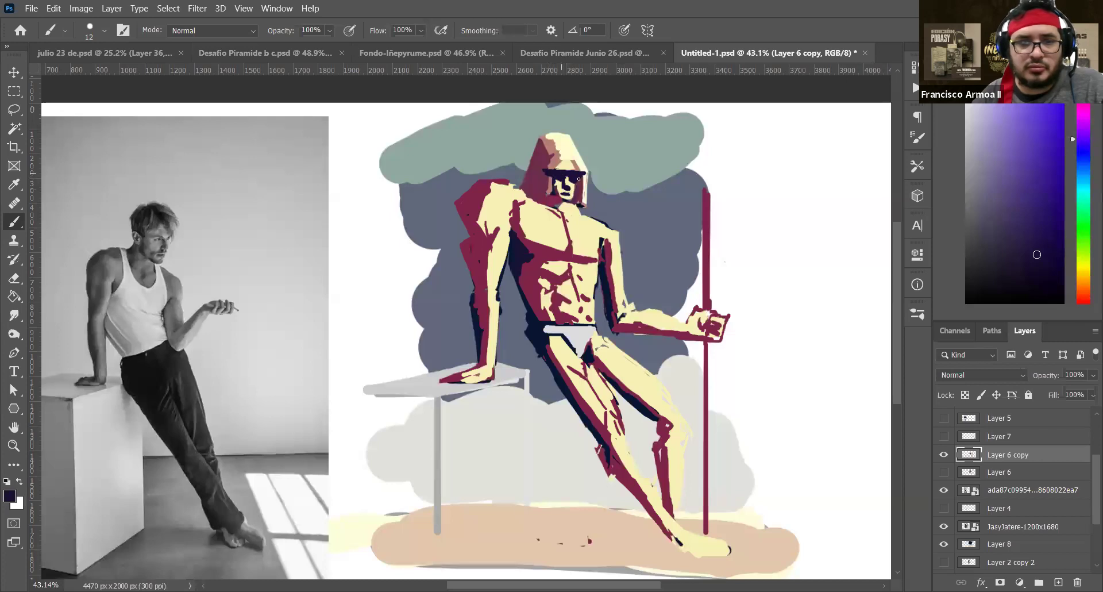
{"action": "key", "text": "ctrl+s"}
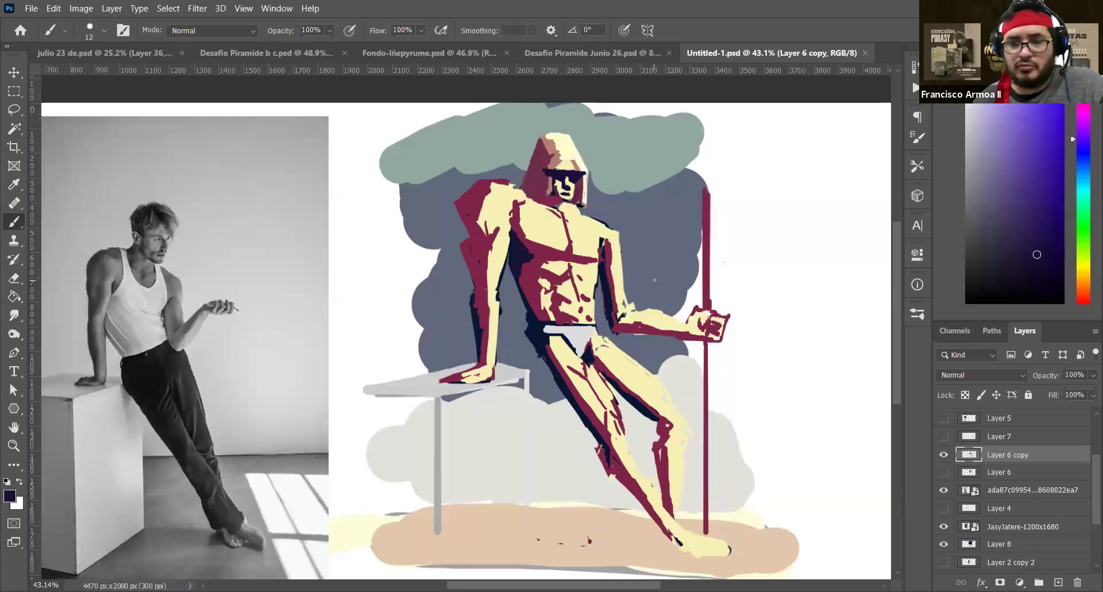
Check the contents of the hidden layers around Layer 6 copy by switching their visibility on and off
{"action": "left_click", "coordinate": [944, 418]}
{"action": "left_click", "coordinate": [944, 417]}
{"action": "left_click", "coordinate": [943, 436]}
{"action": "left_click", "coordinate": [943, 437]}
{"action": "scroll", "coordinate": [920, 442], "scroll_direction": "down", "scroll_amount": 1}
{"action": "left_click", "coordinate": [944, 491]}
{"action": "left_click", "coordinate": [944, 490]}
{"action": "left_click", "coordinate": [944, 471]}
{"action": "left_click", "coordinate": [944, 472]}
{"action": "left_click", "coordinate": [944, 508]}
{"action": "left_click", "coordinate": [944, 507]}
{"action": "scroll", "coordinate": [678, 365], "scroll_direction": "down", "scroll_amount": 3}
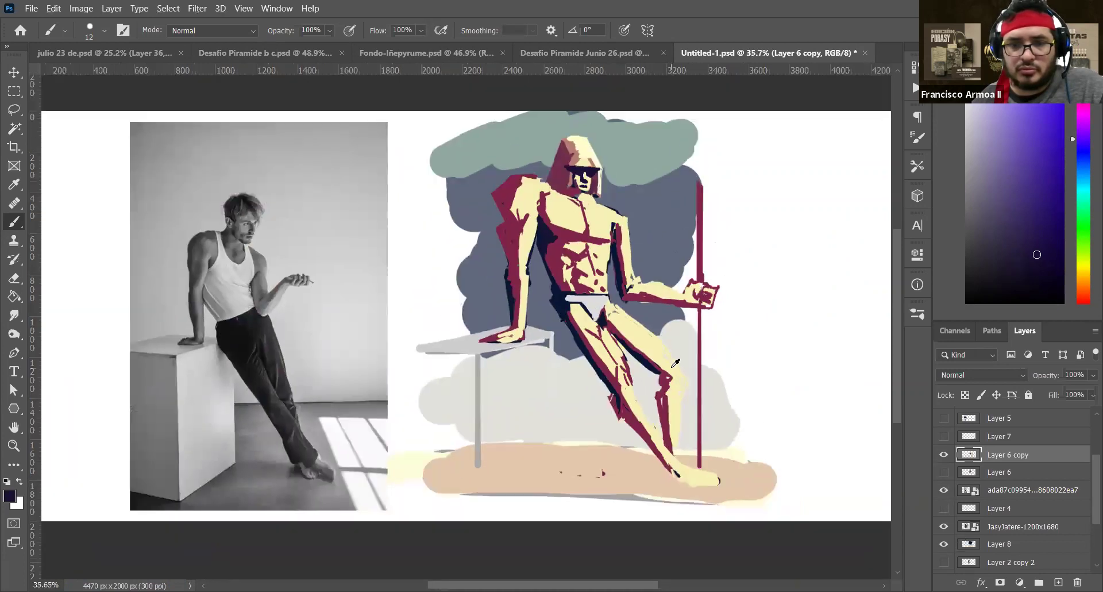
Check the hidden reference pictures at the top of the layer stack and delete the 1200px-Pombero.Mito_paraguayo and Kurupi layers
{"action": "key", "text": "v"}
{"action": "scroll", "coordinate": [1005, 460], "scroll_direction": "up", "scroll_amount": 3}
{"action": "left_click", "coordinate": [944, 432]}
{"action": "left_click", "coordinate": [945, 433]}
{"action": "left_click", "coordinate": [944, 418]}
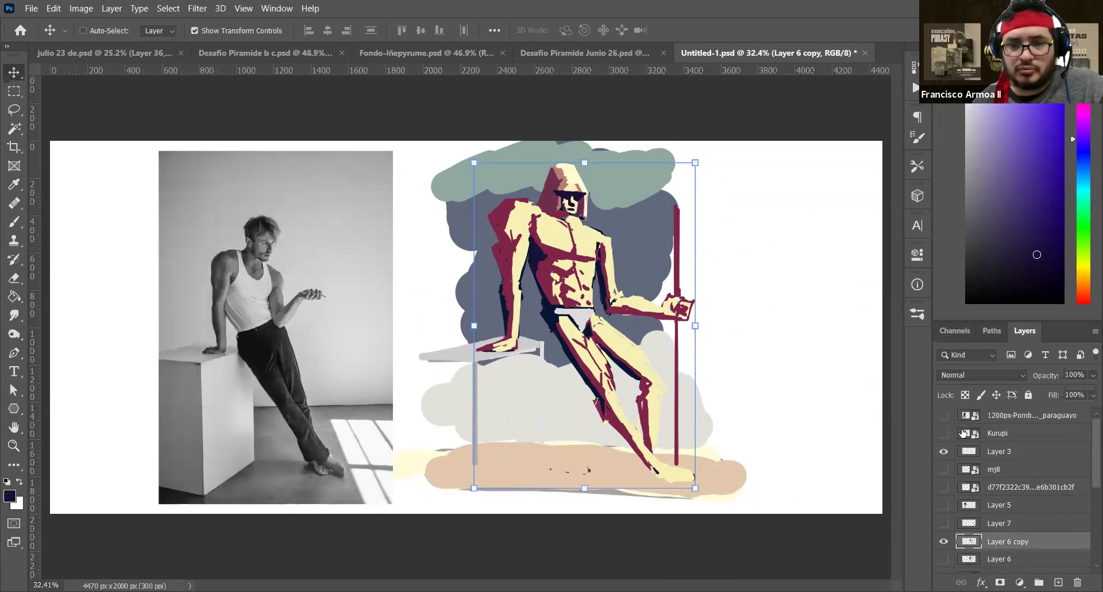
{"action": "left_click", "coordinate": [986, 419]}
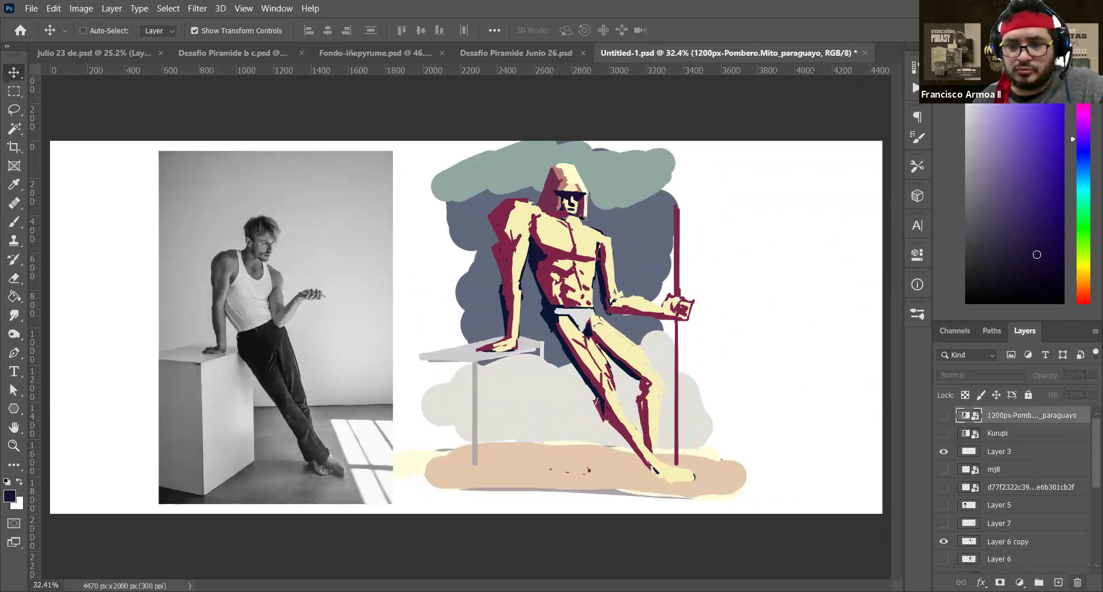
{"action": "key", "text": "Delete"}
{"action": "key", "text": "Delete"}
Check the mj8, d77f2322c39…e6b301cb2f and ada87c09954…8608022ea7 reference layers by switching their visibility on and off
{"action": "left_click", "coordinate": [944, 433]}
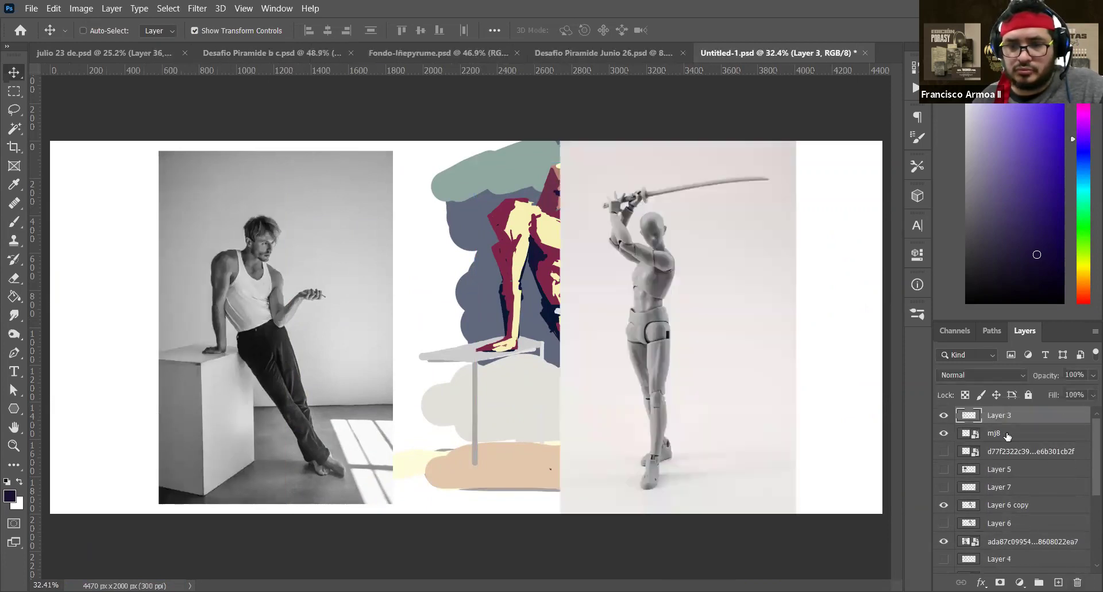
{"action": "left_click", "coordinate": [997, 433]}
{"action": "left_click", "coordinate": [944, 433]}
{"action": "left_click", "coordinate": [944, 451]}
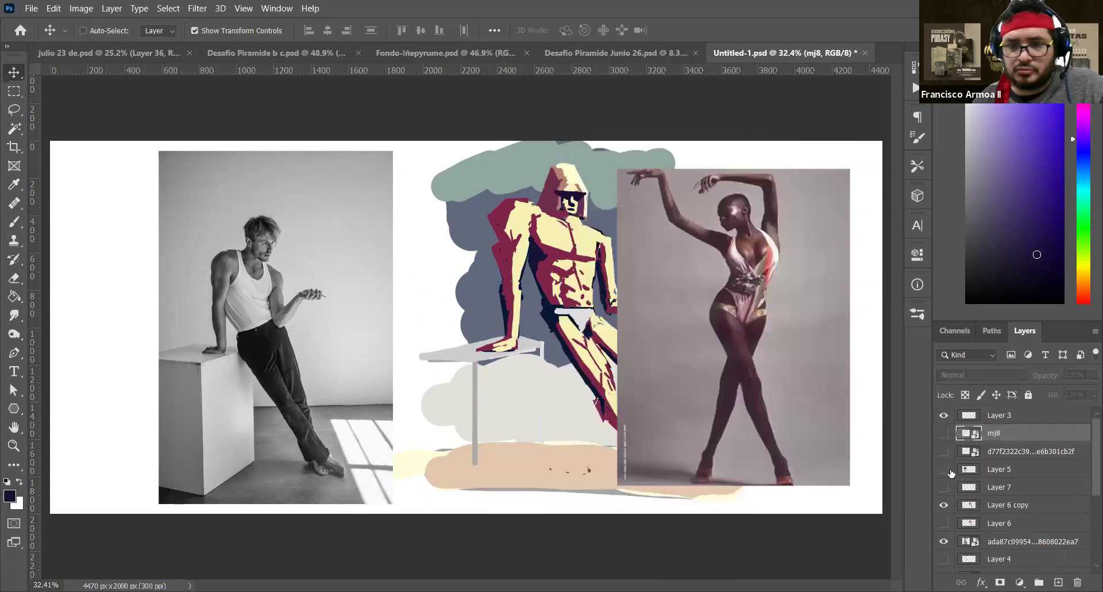
{"action": "left_click", "coordinate": [944, 451]}
{"action": "left_click", "coordinate": [944, 541]}
{"action": "left_click", "coordinate": [943, 541]}
{"action": "left_click", "coordinate": [944, 542]}
{"action": "left_click", "coordinate": [944, 542]}
Select the JasyJatere-1200x1680 reference layer and move it out from under the black-and-white photo, toward the painted figure
{"action": "scroll", "coordinate": [983, 534], "scroll_direction": "down", "scroll_amount": 2}
{"action": "left_click", "coordinate": [986, 541]}
{"action": "left_click_drag", "start_coordinate": [306, 403], "coordinate": [517, 404]}
{"action": "scroll", "coordinate": [697, 370], "scroll_direction": "up", "scroll_amount": 2}
{"action": "scroll", "coordinate": [694, 366], "scroll_direction": "up", "scroll_amount": 1}
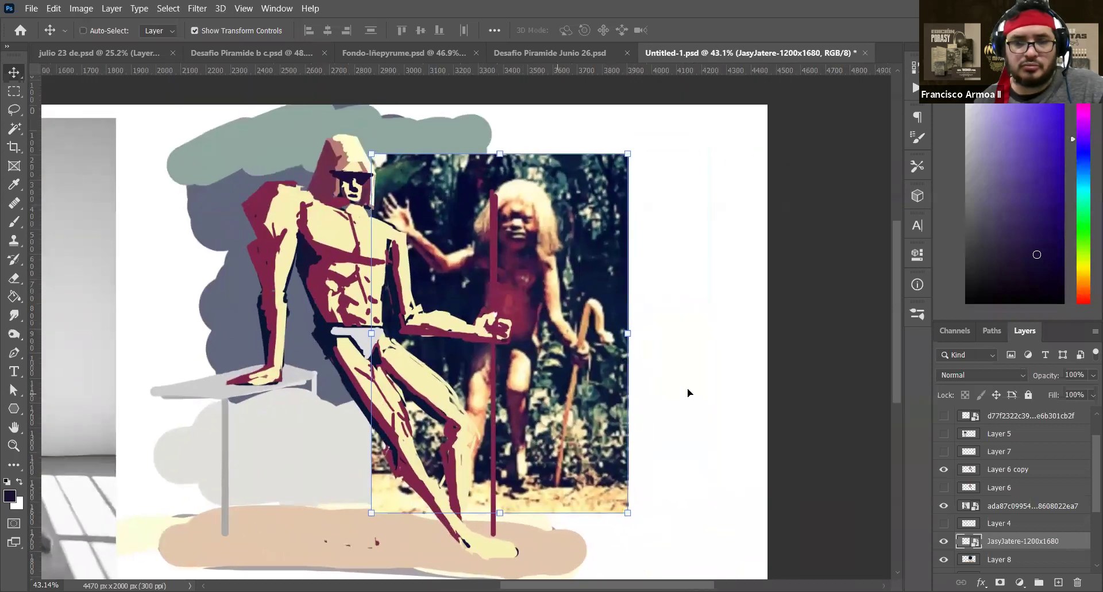
{"action": "left_click_drag", "start_coordinate": [688, 388], "coordinate": [816, 384]}
Extend the canvas on its right side with the Crop tool to a width of 5318 px
{"action": "key", "text": "c"}
{"action": "key", "text": "c"}
{"action": "left_click_drag", "start_coordinate": [770, 351], "coordinate": [873, 350]}
{"action": "key", "text": "Return"}
Move the JasyJatere picture clear of the figure to its right, overlapping the extended canvas, and return to Layer 6 copy for painting
{"action": "key", "text": "v"}
{"action": "left_click_drag", "start_coordinate": [547, 364], "coordinate": [700, 364]}
{"action": "left_click", "coordinate": [390, 253]}
{"action": "key", "text": "b"}
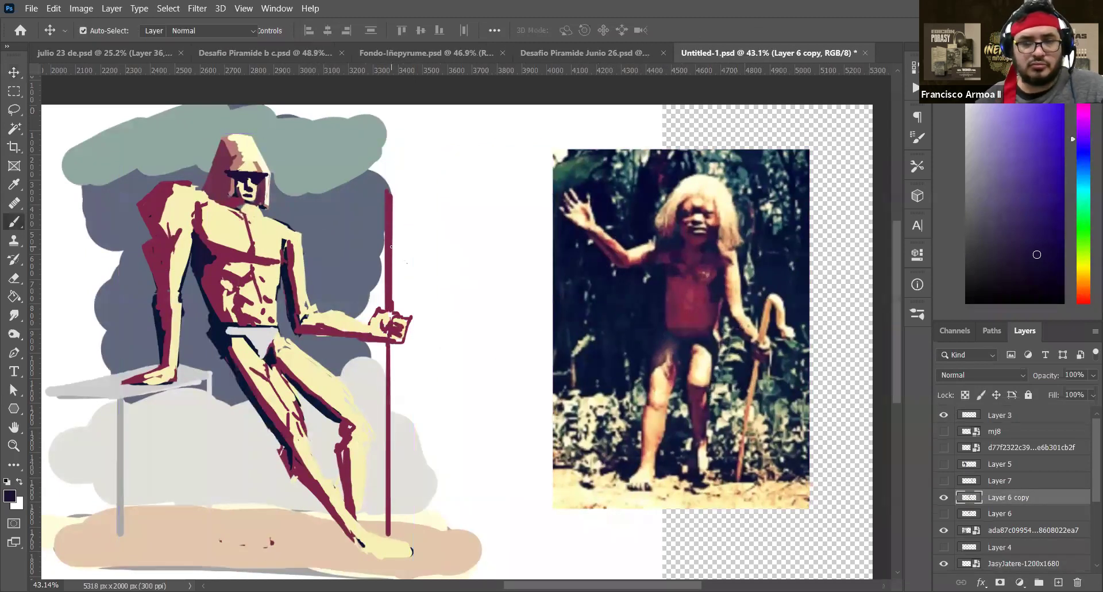
Try a curved crimson hook at the top of the staff with a 31 px brush, undoing its last stroke
{"action": "left_click", "coordinate": [391, 200], "text": "alt"}
{"action": "mouse_move", "coordinate": [389, 213]}
{"action": "left_mouse_down"}
{"action": "mouse_move", "coordinate": [389, 168]}
{"action": "mouse_move", "coordinate": [412, 167]}
{"action": "mouse_move", "coordinate": [451, 193]}
{"action": "left_mouse_up"}
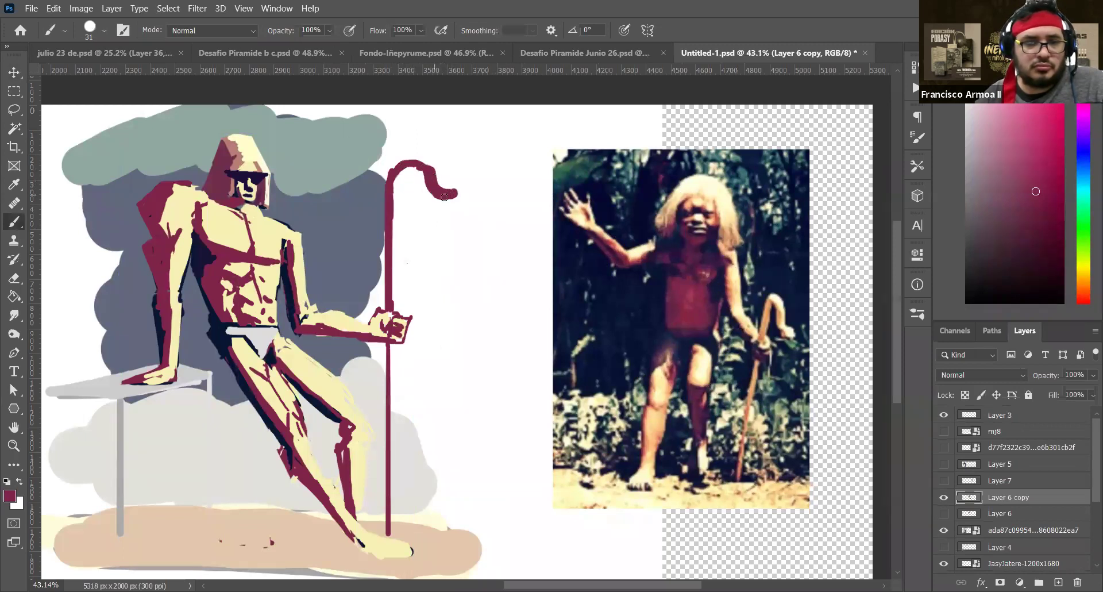
{"action": "left_click_drag", "start_coordinate": [452, 193], "coordinate": [463, 193]}
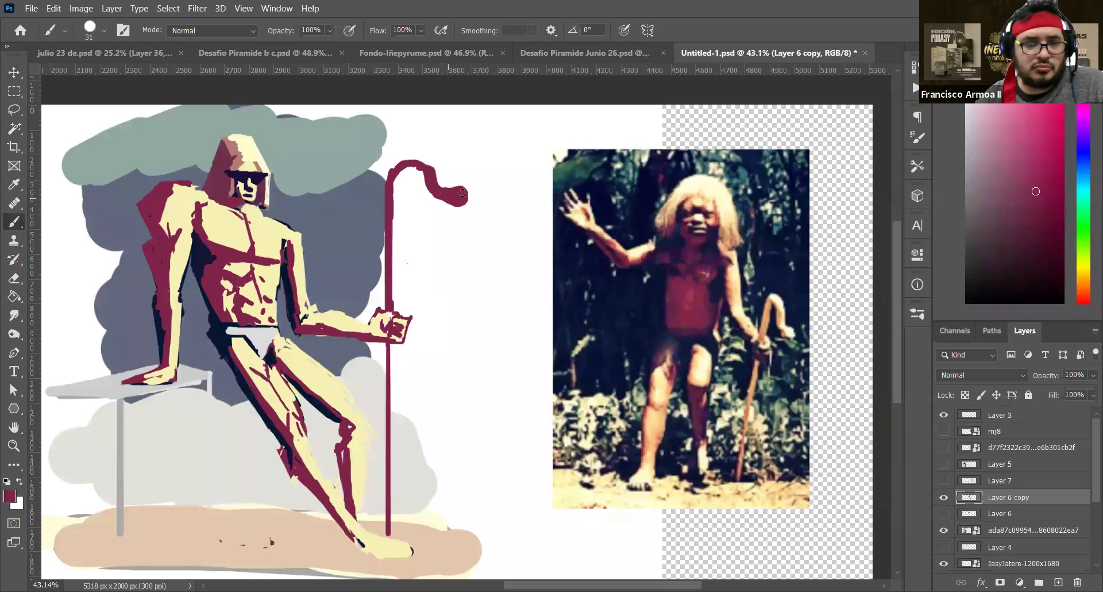
{"action": "key", "text": "ctrl+z"}
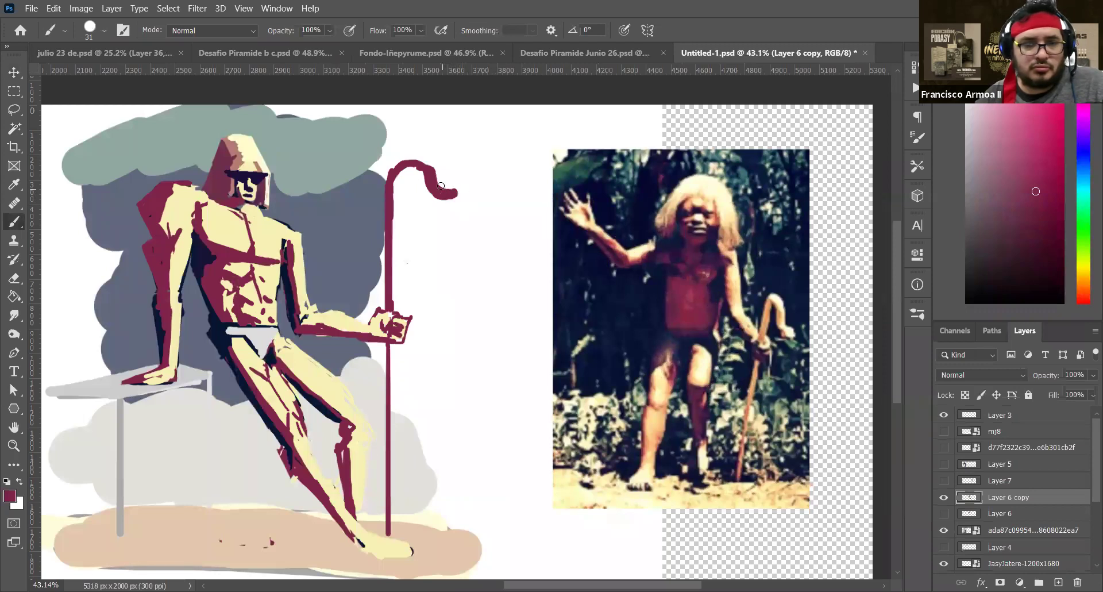
Erase the hook and the upper end of the staff down to about the figure's shoulder height
{"action": "key", "text": "e"}
{"action": "mouse_move", "coordinate": [451, 179]}
{"action": "left_mouse_down"}
{"action": "mouse_move", "coordinate": [442, 199]}
{"action": "mouse_move", "coordinate": [430, 163]}
{"action": "mouse_move", "coordinate": [388, 179]}
{"action": "mouse_move", "coordinate": [391, 256]}
{"action": "left_mouse_up"}
{"action": "key", "text": "b"}
{"action": "key", "text": "e"}
{"action": "key", "text": "b"}
{"action": "key", "text": "e"}
{"action": "key", "text": "b"}
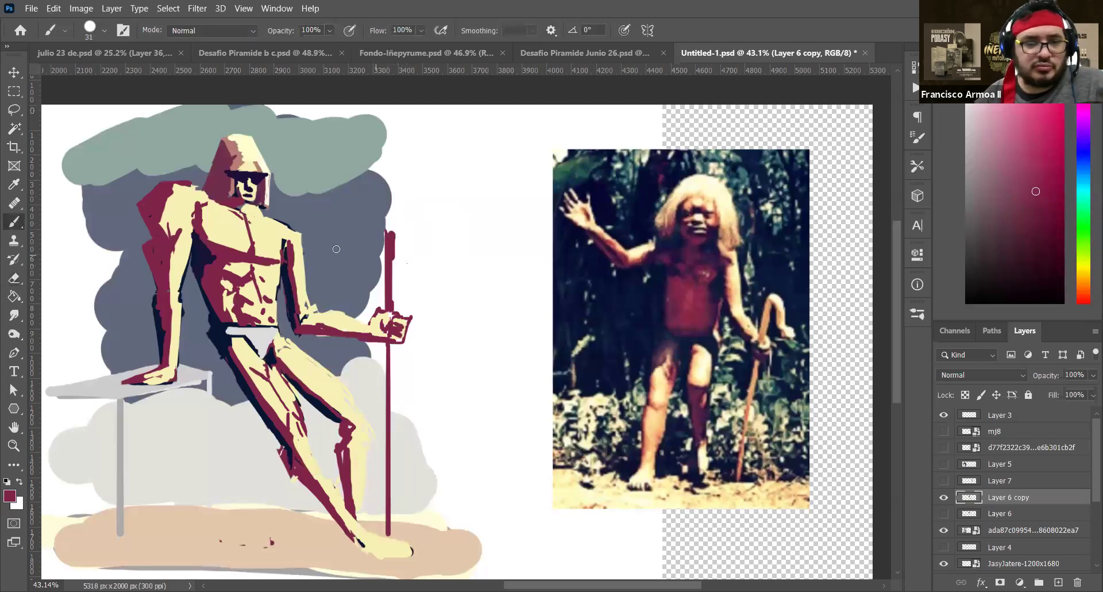
Sample light orange from the reference cane and paint the upper staff with a two-tiered curling head shaded in crimson
{"action": "left_click", "coordinate": [780, 306], "text": "alt"}
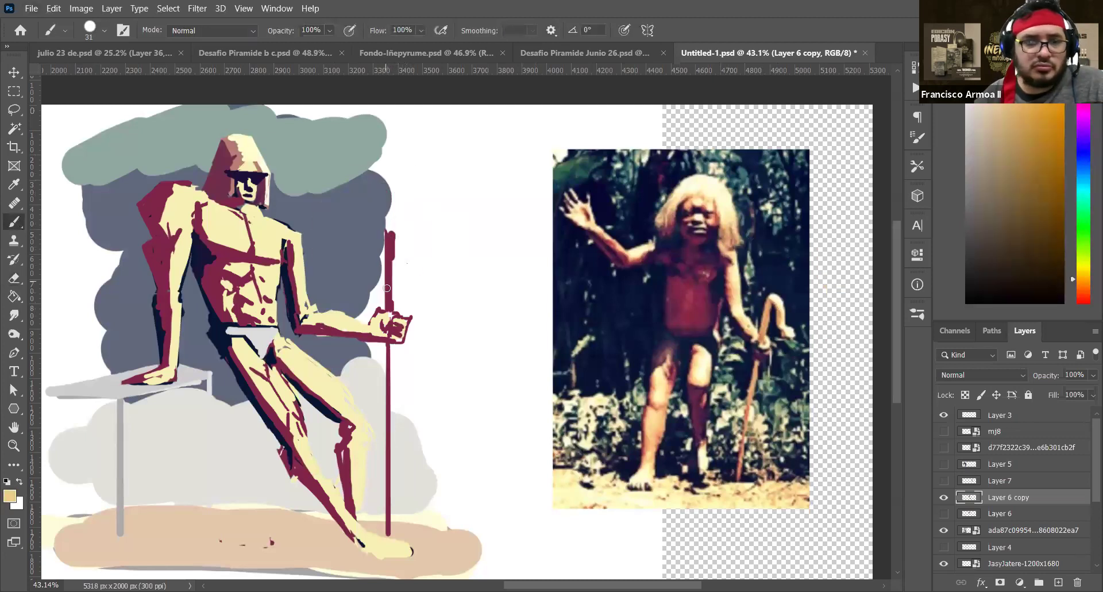
{"action": "mouse_move", "coordinate": [391, 294]}
{"action": "left_mouse_down"}
{"action": "mouse_move", "coordinate": [392, 241]}
{"action": "mouse_move", "coordinate": [406, 212]}
{"action": "mouse_move", "coordinate": [418, 218]}
{"action": "mouse_move", "coordinate": [365, 181]}
{"action": "mouse_move", "coordinate": [405, 154]}
{"action": "left_mouse_up"}
{"action": "left_click", "coordinate": [393, 236], "text": "alt"}
{"action": "mouse_move", "coordinate": [388, 241]}
{"action": "left_mouse_down"}
{"action": "mouse_move", "coordinate": [372, 212]}
{"action": "mouse_move", "coordinate": [412, 193]}
{"action": "mouse_move", "coordinate": [419, 174]}
{"action": "mouse_move", "coordinate": [415, 183]}
{"action": "mouse_move", "coordinate": [408, 168]}
{"action": "mouse_move", "coordinate": [406, 194]}
{"action": "mouse_move", "coordinate": [363, 219]}
{"action": "mouse_move", "coordinate": [390, 262]}
{"action": "mouse_move", "coordinate": [394, 238]}
{"action": "mouse_move", "coordinate": [417, 222]}
{"action": "mouse_move", "coordinate": [366, 184]}
{"action": "mouse_move", "coordinate": [397, 165]}
{"action": "mouse_move", "coordinate": [410, 182]}
{"action": "mouse_move", "coordinate": [411, 171]}
{"action": "mouse_move", "coordinate": [419, 185]}
{"action": "mouse_move", "coordinate": [382, 226]}
{"action": "left_mouse_up"}
{"action": "left_click", "coordinate": [390, 261], "text": "alt"}
{"action": "left_click", "coordinate": [383, 234], "text": "alt"}
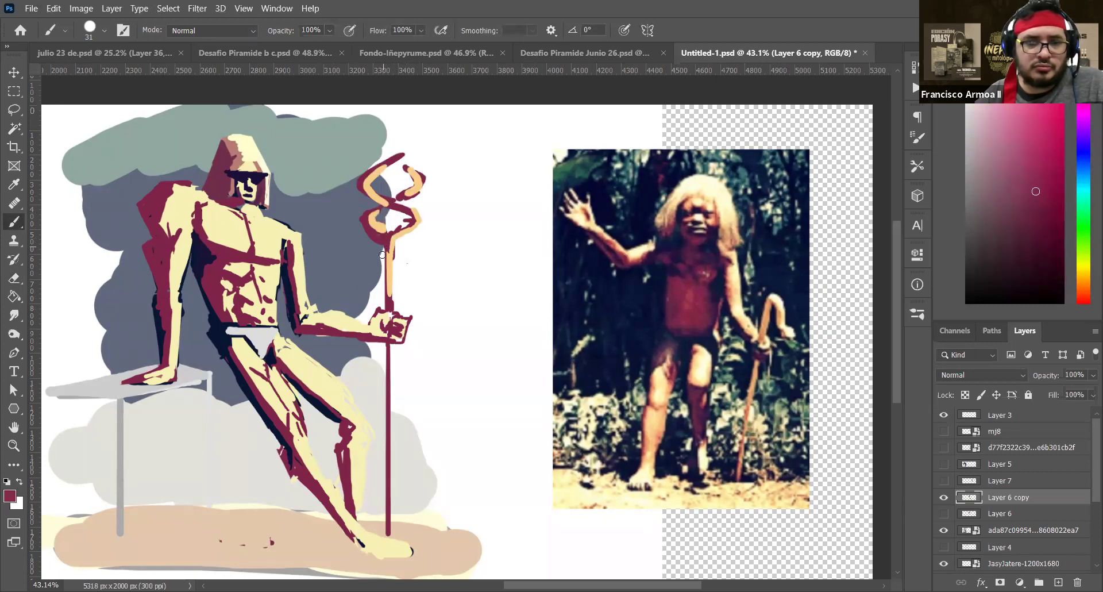
Touch up the shaft just below the staff's curled head and erase the pointed tip of the upper curls
{"action": "left_click", "coordinate": [388, 244], "text": "alt"}
{"action": "mouse_move", "coordinate": [389, 242]}
{"action": "left_mouse_down"}
{"action": "mouse_move", "coordinate": [384, 273]}
{"action": "mouse_move", "coordinate": [390, 242]}
{"action": "left_mouse_up"}
{"action": "key", "text": "e"}
{"action": "left_click_drag", "start_coordinate": [402, 155], "coordinate": [393, 158]}
{"action": "key", "text": "b"}
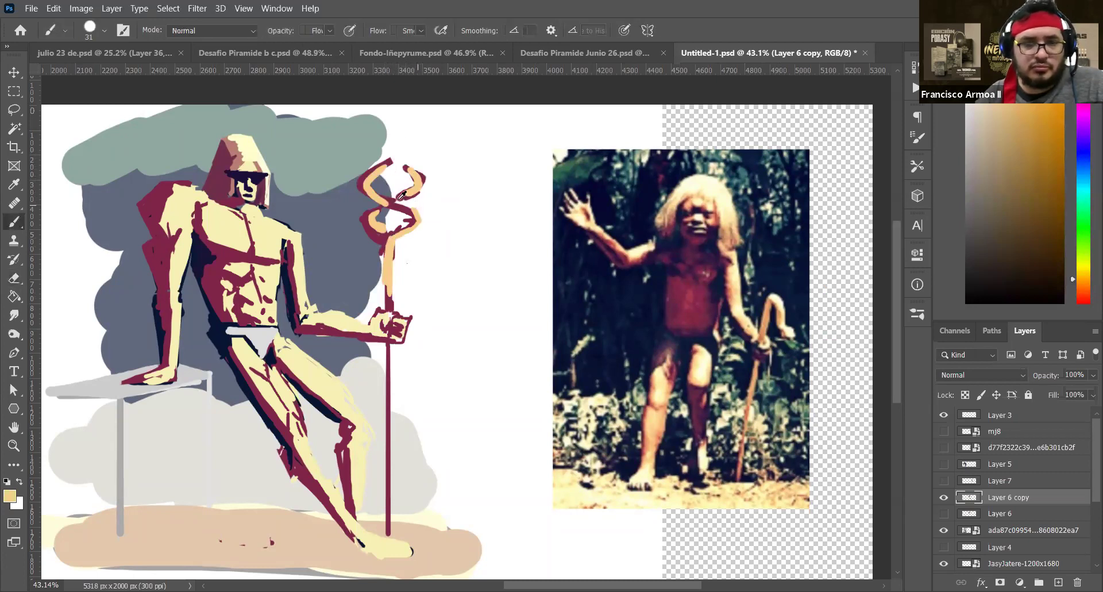
Refine the center of the staff's head and paint a small crimson ring between the upper curls
{"action": "left_click", "coordinate": [402, 195], "text": "alt"}
{"action": "left_click", "coordinate": [701, 178], "text": "alt"}
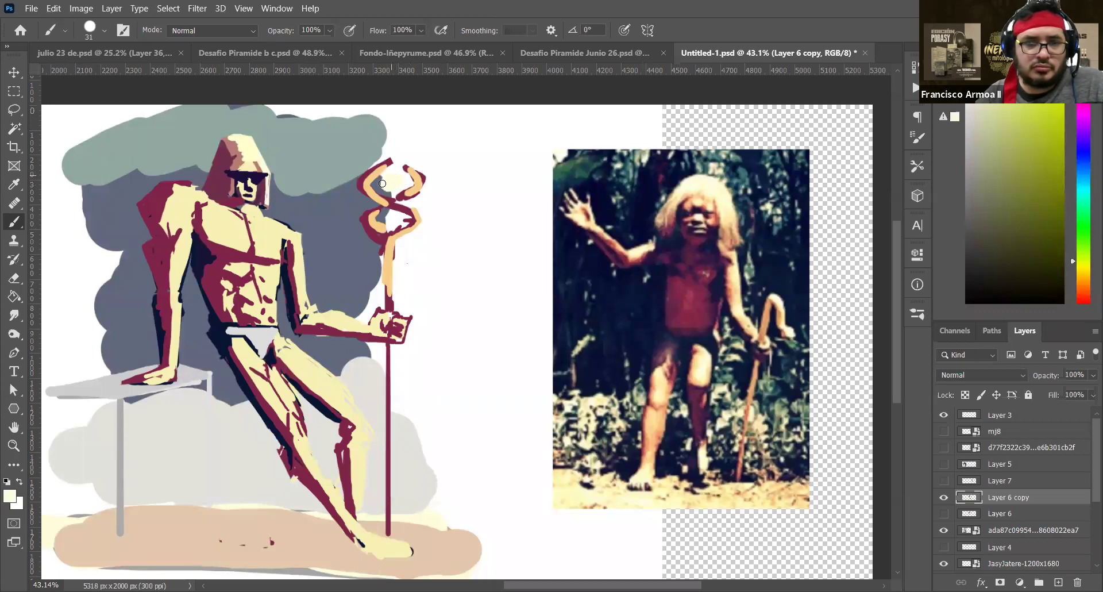
{"action": "left_click", "coordinate": [405, 193], "text": "alt"}
{"action": "mouse_move", "coordinate": [390, 174]}
{"action": "left_mouse_down"}
{"action": "mouse_move", "coordinate": [391, 190]}
{"action": "mouse_move", "coordinate": [391, 174]}
{"action": "left_mouse_up"}
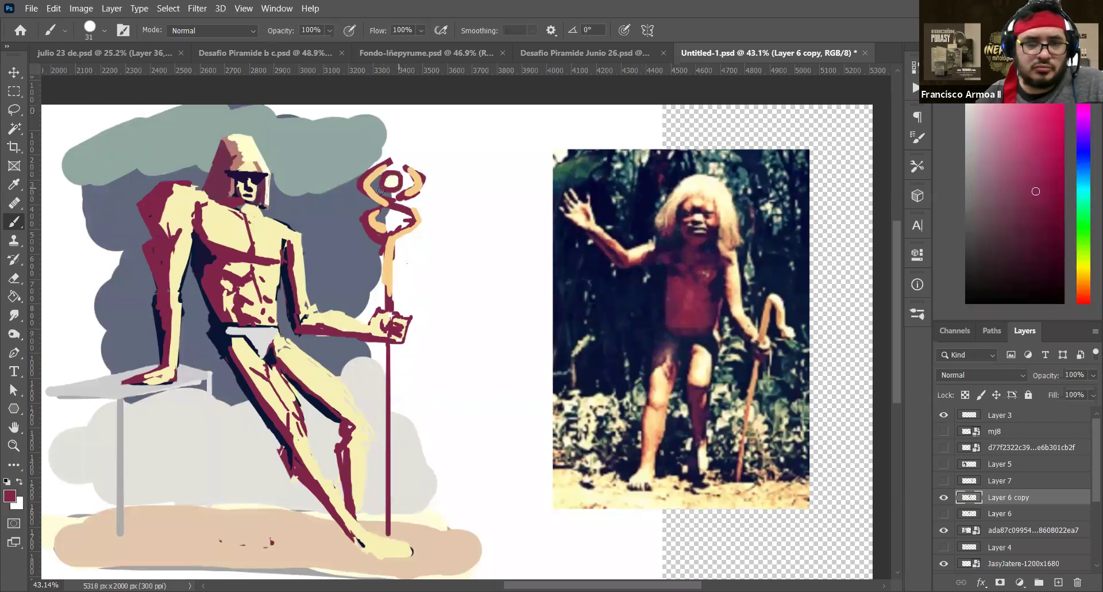
Touch up the loincloth and its waistband using sampled pale yellow and light grey
{"action": "key", "text": "v"}
{"action": "left_click_drag", "start_coordinate": [357, 337], "coordinate": [420, 326]}
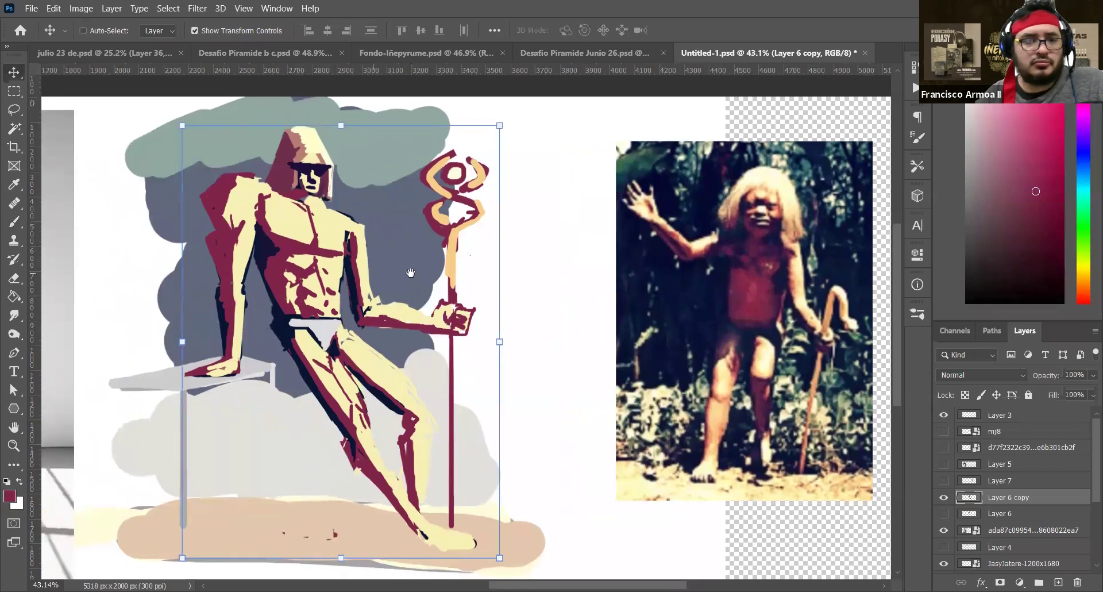
{"action": "key", "text": "b"}
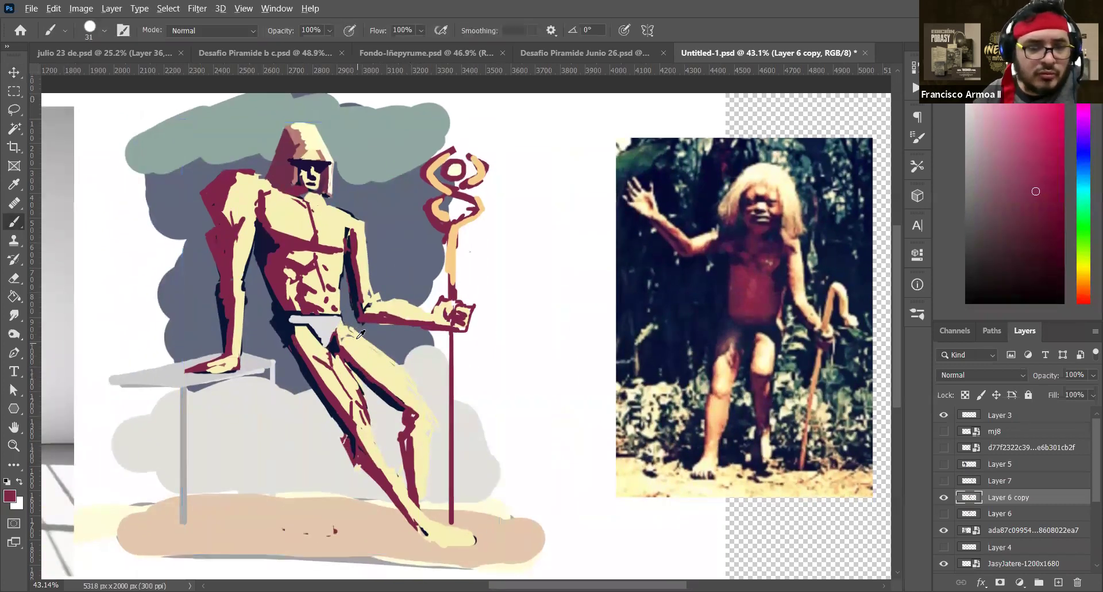
{"action": "left_click", "coordinate": [358, 337], "text": "alt"}
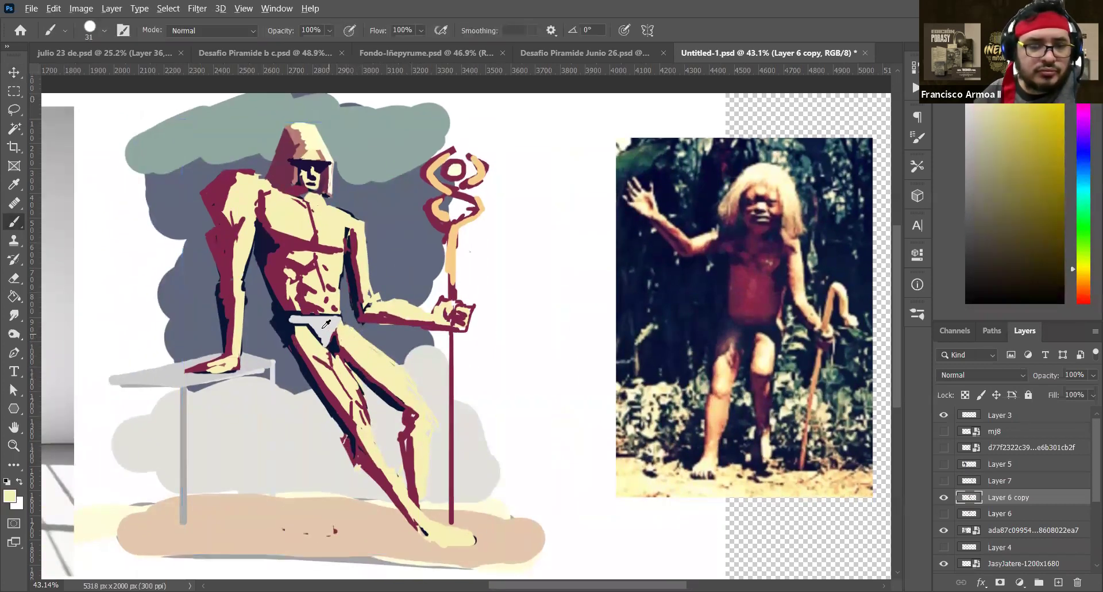
{"action": "left_click", "coordinate": [324, 327], "text": "alt"}
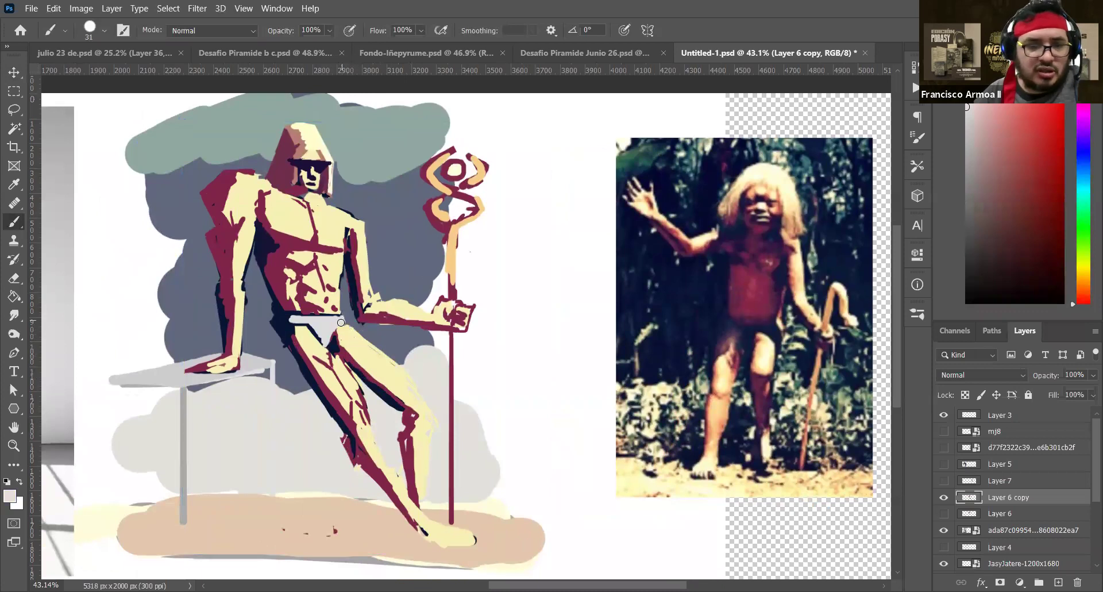
Clean up the staff-holding forearm with pale yellow and the eraser, and shade its underside and elbow in crimson
{"action": "left_click", "coordinate": [393, 308], "text": "alt"}
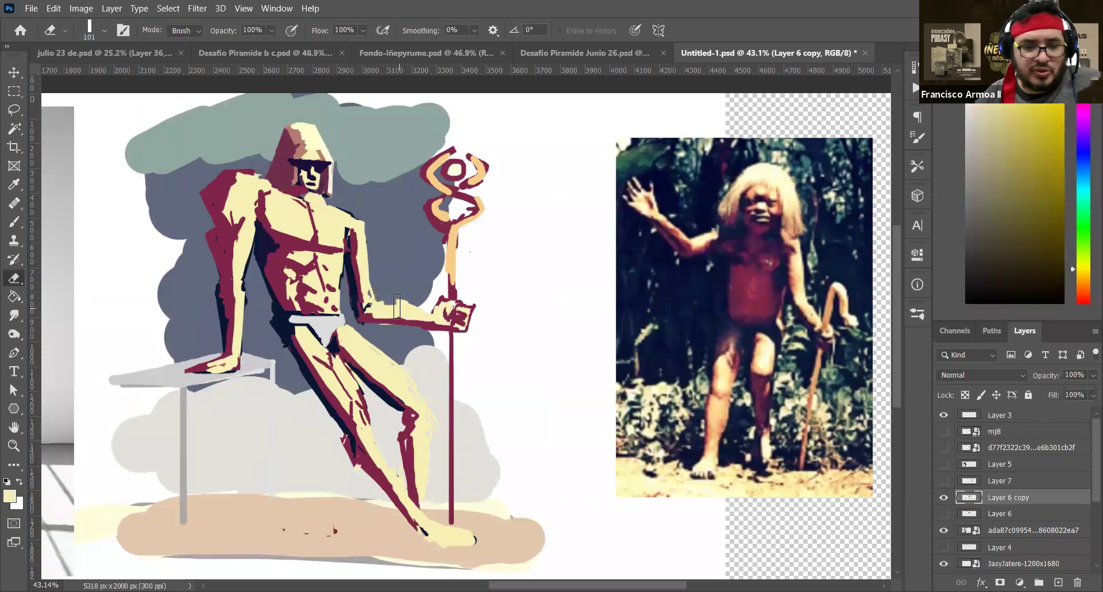
{"action": "key", "text": "e"}
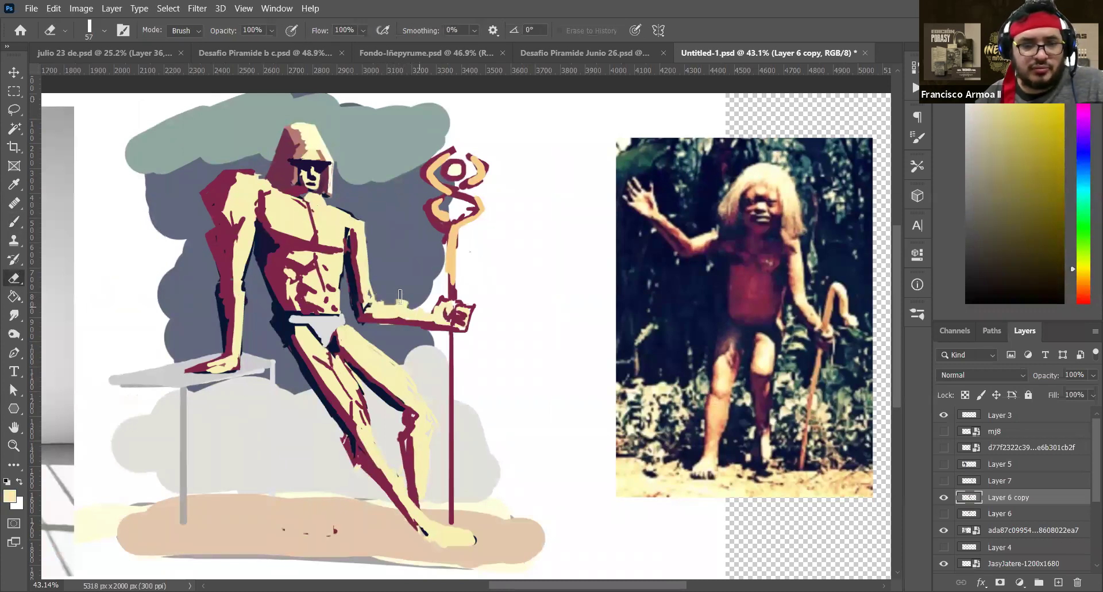
{"action": "key", "text": "b"}
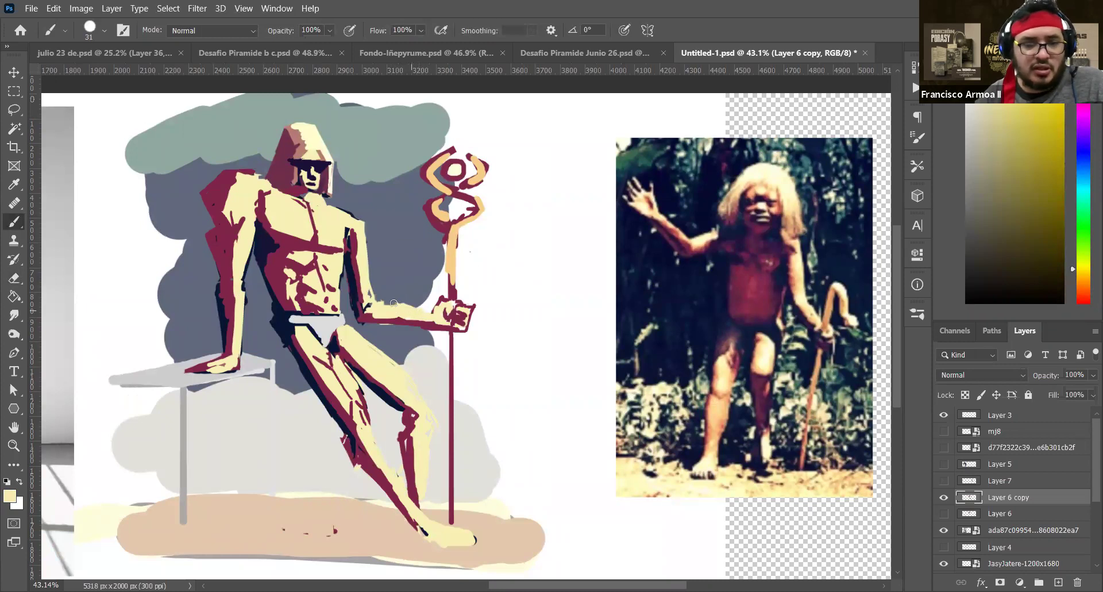
{"action": "left_click_drag", "start_coordinate": [390, 313], "coordinate": [407, 317]}
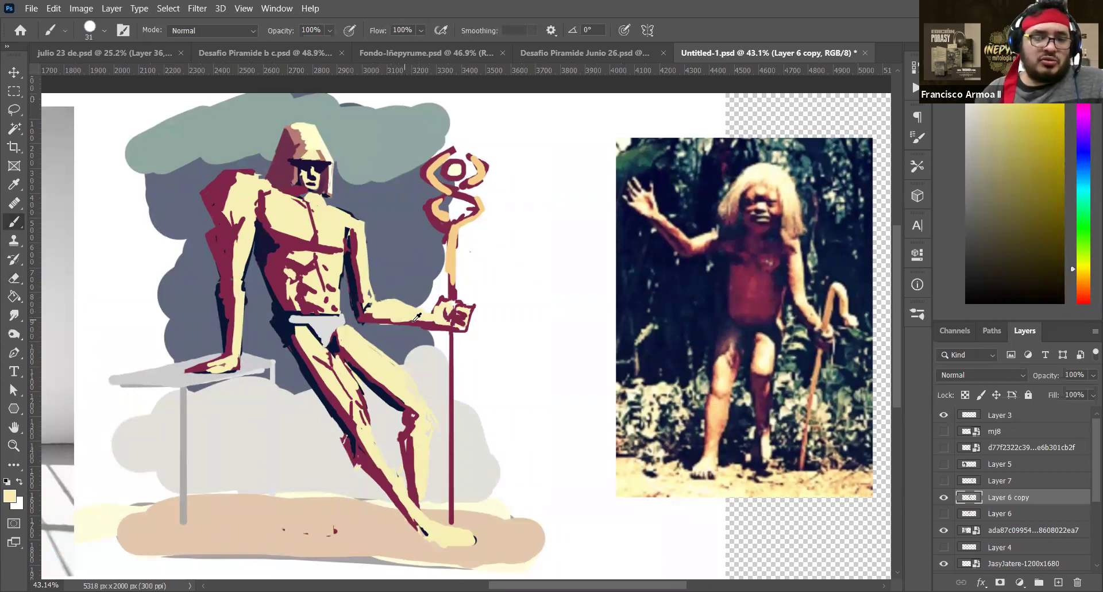
{"action": "left_click", "coordinate": [417, 316], "text": "alt"}
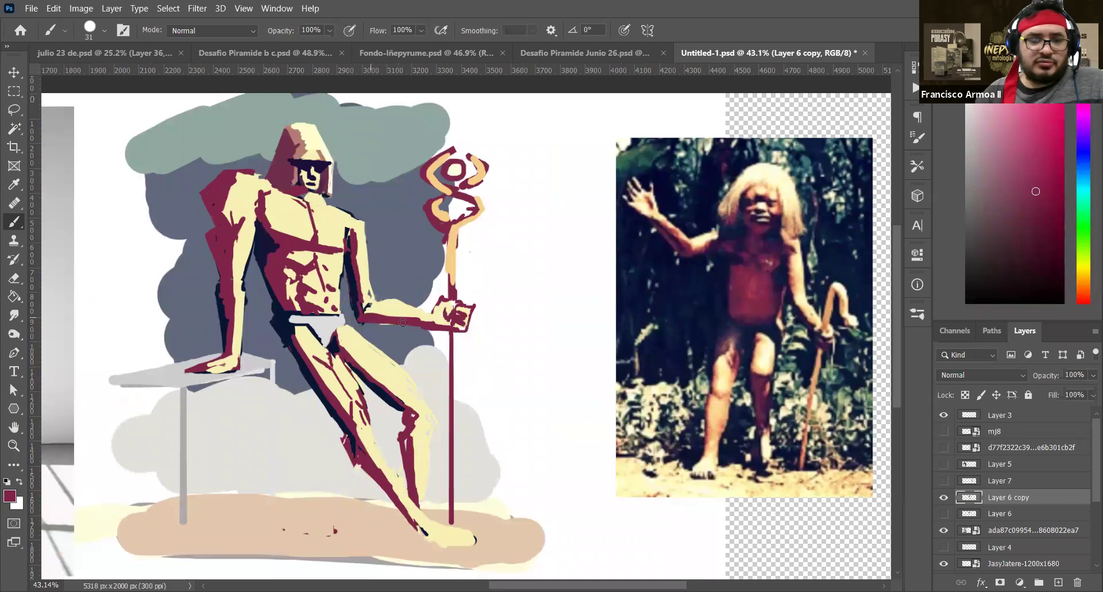
{"action": "left_click", "coordinate": [363, 309], "text": "alt"}
{"action": "left_click", "coordinate": [384, 310], "text": "alt"}
Shade the bent leg's thigh, knee and calf in crimson and erase the excess pale yellow along its outer edge
{"action": "mouse_move", "coordinate": [350, 347]}
{"action": "left_mouse_down"}
{"action": "mouse_move", "coordinate": [413, 413]}
{"action": "mouse_move", "coordinate": [399, 381]}
{"action": "mouse_move", "coordinate": [418, 418]}
{"action": "left_mouse_up"}
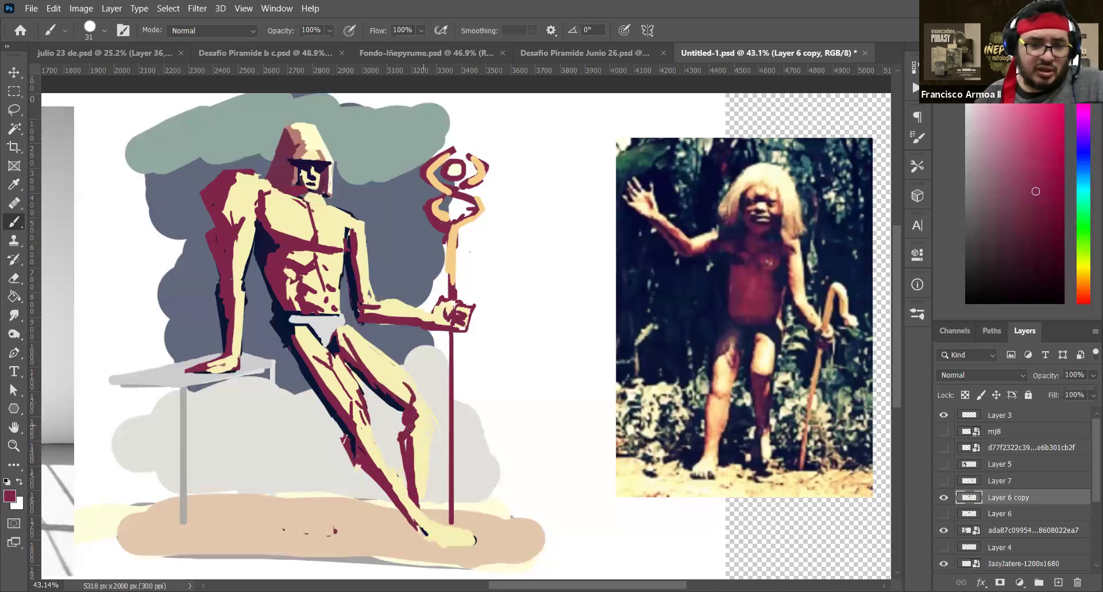
{"action": "mouse_move", "coordinate": [398, 432]}
{"action": "left_mouse_down"}
{"action": "mouse_move", "coordinate": [413, 464]}
{"action": "mouse_move", "coordinate": [413, 428]}
{"action": "mouse_move", "coordinate": [435, 420]}
{"action": "left_mouse_up"}
{"action": "key", "text": "e"}
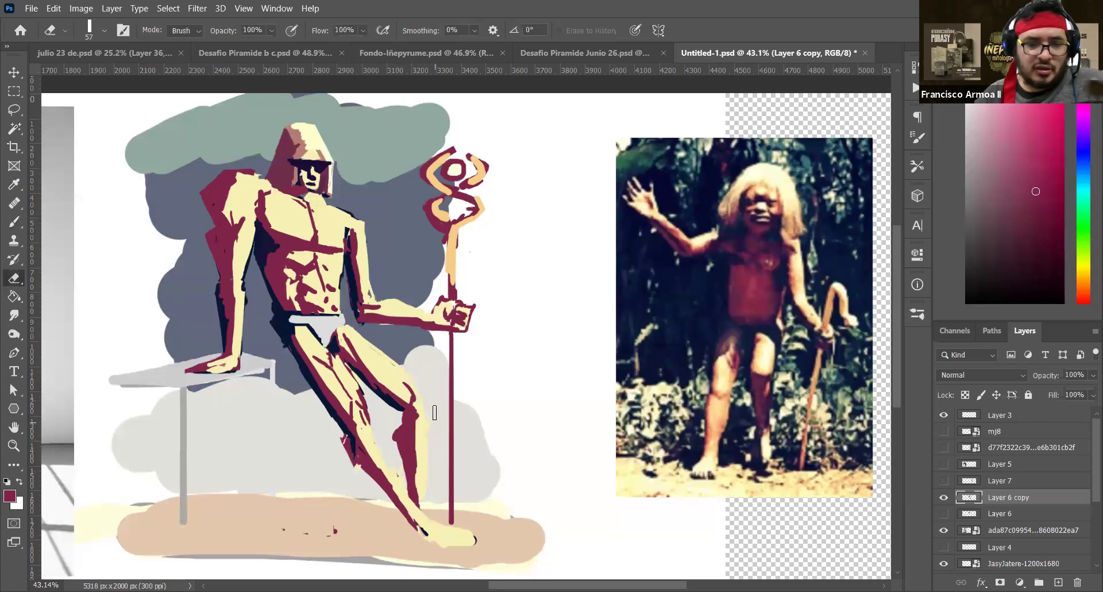
Rework the supporting arm's shoulder and upper arm with crimson and pale yellow, and trim the shoulder's outer edge with the eraser
{"action": "key", "text": "b"}
{"action": "left_click", "coordinate": [249, 234], "text": "alt"}
{"action": "left_click", "coordinate": [227, 248], "text": "alt"}
{"action": "mouse_move", "coordinate": [234, 243]}
{"action": "left_mouse_down"}
{"action": "mouse_move", "coordinate": [235, 267]}
{"action": "mouse_move", "coordinate": [238, 236]}
{"action": "mouse_move", "coordinate": [224, 230]}
{"action": "left_mouse_up"}
{"action": "left_click", "coordinate": [242, 235], "text": "alt"}
{"action": "left_click", "coordinate": [226, 230], "text": "alt"}
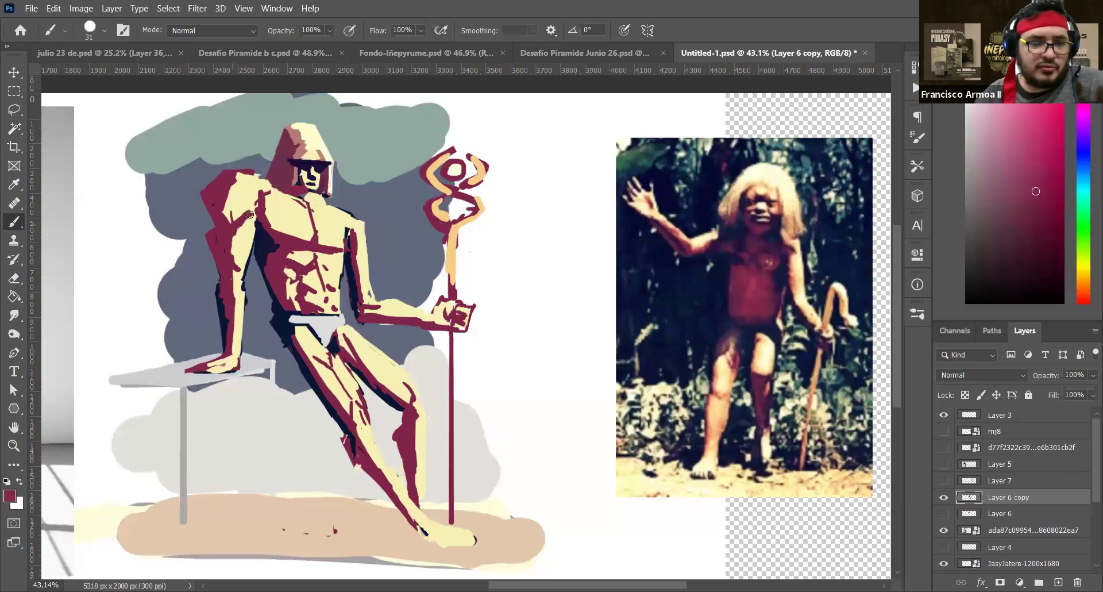
{"action": "mouse_move", "coordinate": [224, 215]}
{"action": "left_mouse_down"}
{"action": "mouse_move", "coordinate": [203, 193]}
{"action": "mouse_move", "coordinate": [224, 160]}
{"action": "mouse_move", "coordinate": [209, 192]}
{"action": "left_mouse_up"}
{"action": "key", "text": "e"}
{"action": "key", "text": "b"}
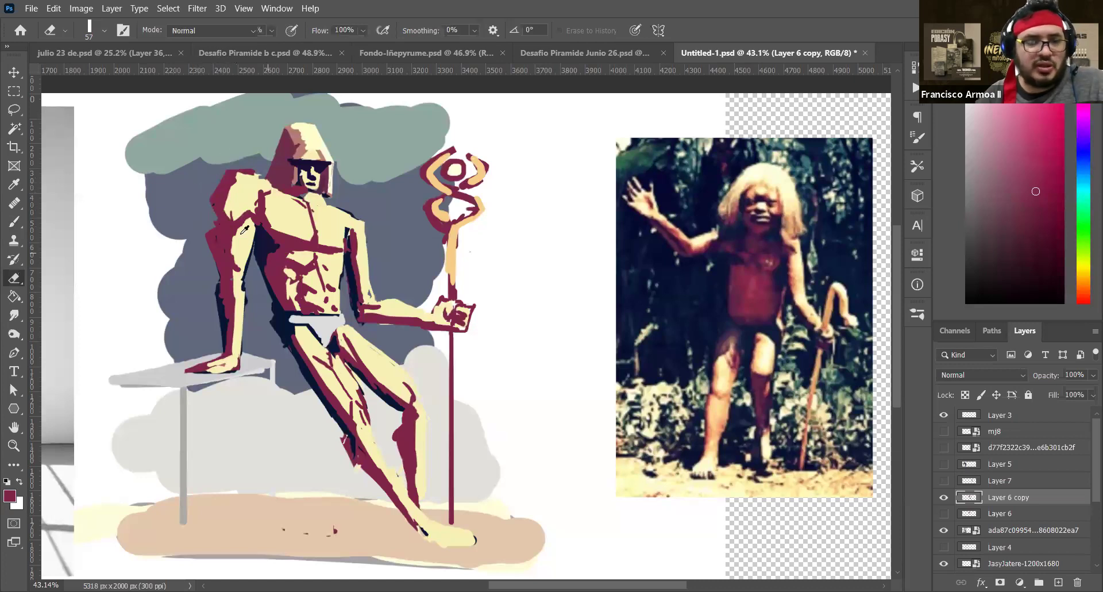
Deepen the shadow along the torso's side below the armpit with sampled dark navy
{"action": "left_click", "coordinate": [268, 246], "text": "alt"}
{"action": "left_click_drag", "start_coordinate": [267, 242], "coordinate": [264, 268]}
{"action": "left_click", "coordinate": [261, 240], "text": "alt"}
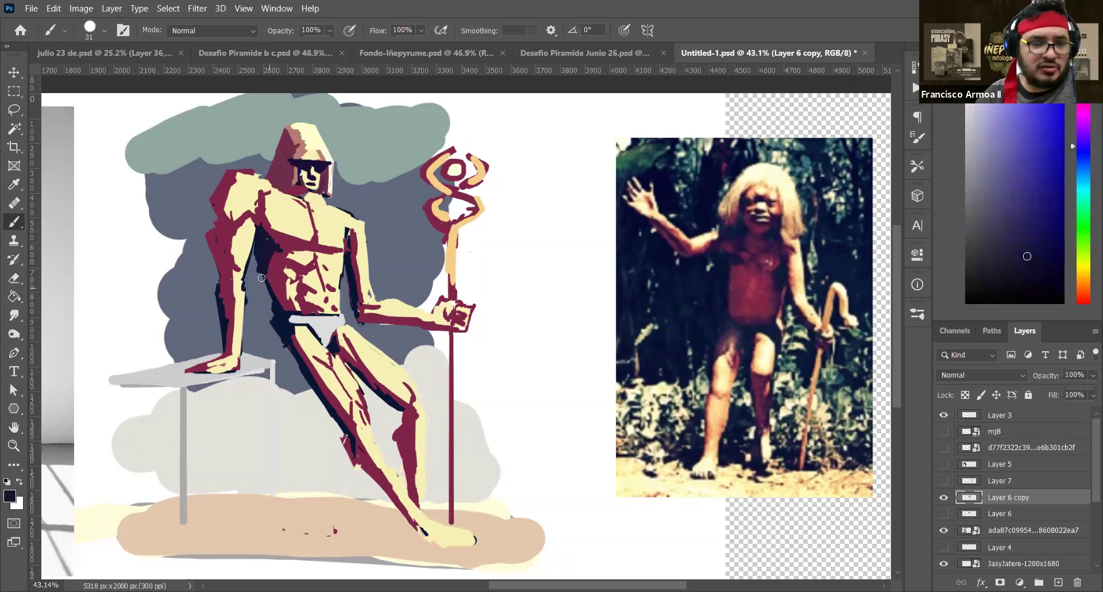
{"action": "left_click", "coordinate": [271, 245], "text": "alt"}
Add crimson muscle lines across the chest and dark accents on the torso, undoing and redoing the last strokes
{"action": "mouse_move", "coordinate": [290, 248]}
{"action": "left_mouse_down"}
{"action": "mouse_move", "coordinate": [267, 259]}
{"action": "mouse_move", "coordinate": [291, 265]}
{"action": "mouse_move", "coordinate": [269, 261]}
{"action": "mouse_move", "coordinate": [274, 284]}
{"action": "mouse_move", "coordinate": [287, 307]}
{"action": "mouse_move", "coordinate": [310, 308]}
{"action": "mouse_move", "coordinate": [312, 266]}
{"action": "mouse_move", "coordinate": [264, 214]}
{"action": "mouse_move", "coordinate": [311, 238]}
{"action": "mouse_move", "coordinate": [310, 222]}
{"action": "mouse_move", "coordinate": [297, 225]}
{"action": "mouse_move", "coordinate": [314, 216]}
{"action": "mouse_move", "coordinate": [322, 228]}
{"action": "left_mouse_up"}
{"action": "left_click", "coordinate": [304, 248], "text": "alt"}
{"action": "left_click", "coordinate": [276, 248], "text": "alt"}
{"action": "left_click", "coordinate": [309, 241], "text": "alt"}
{"action": "left_click", "coordinate": [315, 234], "text": "alt"}
{"action": "key", "text": "ctrl+z"}
{"action": "key", "text": "ctrl+z"}
{"action": "left_click", "coordinate": [315, 239], "text": "alt"}
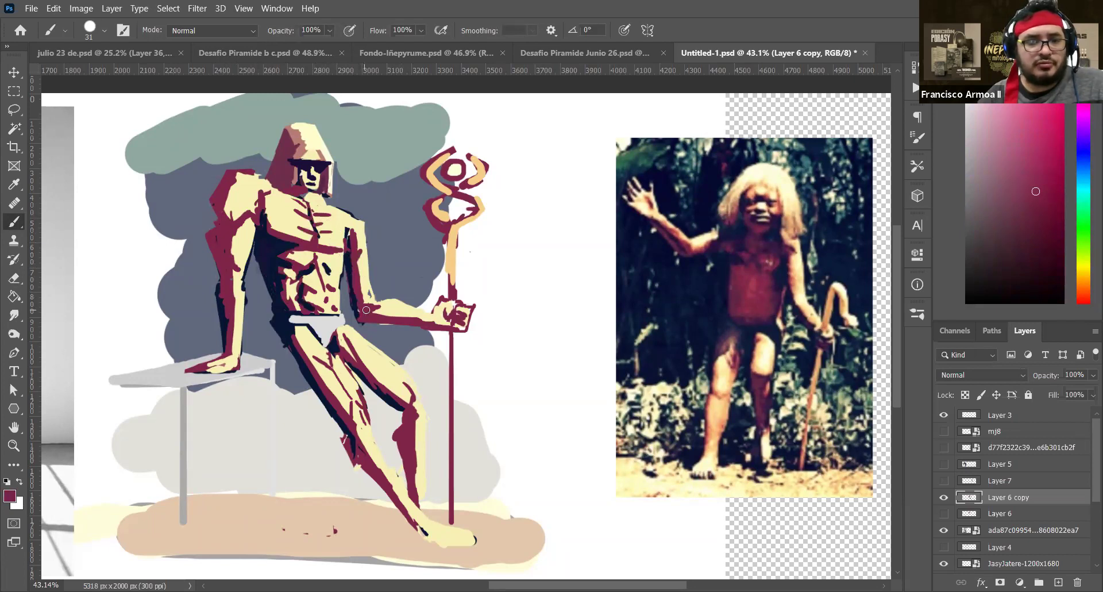
Sample dark navy and outline the outer edge of the supporting arm and its shoulder
{"action": "mouse_move", "coordinate": [380, 312]}
{"action": "left_mouse_down"}
{"action": "mouse_move", "coordinate": [390, 311]}
{"action": "mouse_move", "coordinate": [400, 269]}
{"action": "left_mouse_up"}
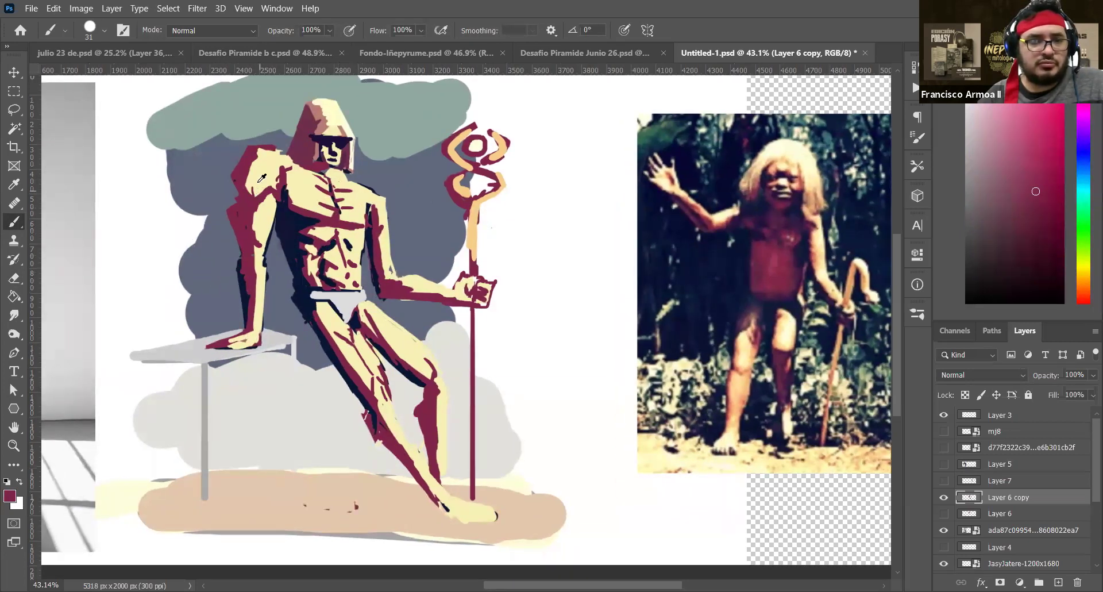
{"action": "left_click", "coordinate": [281, 228], "text": "alt"}
{"action": "mouse_move", "coordinate": [240, 245]}
{"action": "left_mouse_down"}
{"action": "mouse_move", "coordinate": [235, 174]}
{"action": "mouse_move", "coordinate": [254, 149]}
{"action": "mouse_move", "coordinate": [288, 159]}
{"action": "left_mouse_up"}
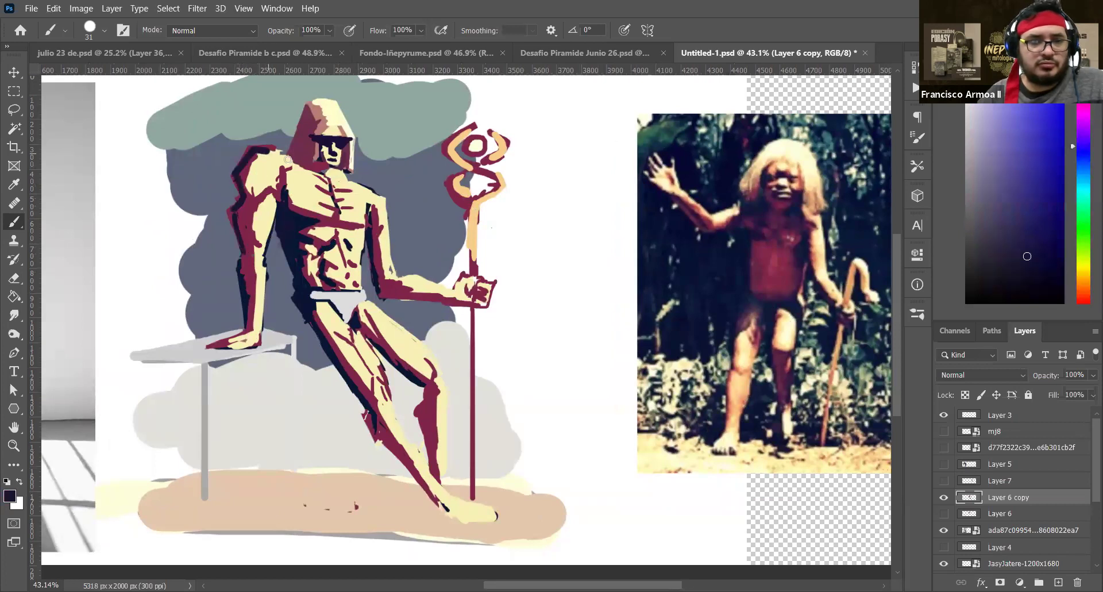
Paint dark navy shadows along the back edge of the straight leg and the inner edge of the bent lower leg
{"action": "left_click_drag", "start_coordinate": [308, 315], "coordinate": [369, 412]}
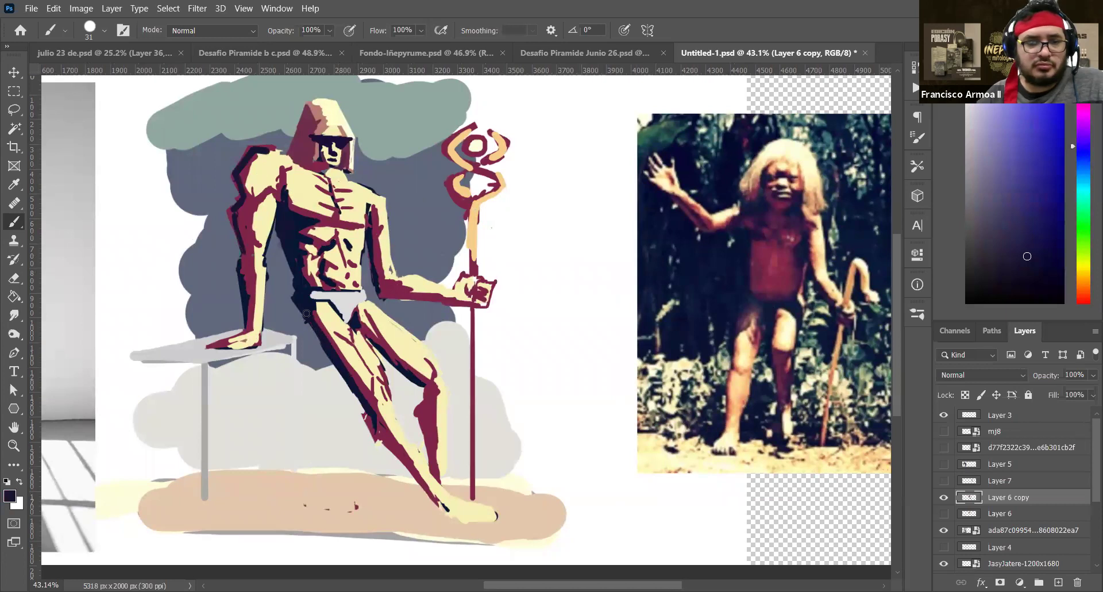
{"action": "mouse_move", "coordinate": [375, 420]}
{"action": "left_mouse_down"}
{"action": "mouse_move", "coordinate": [374, 435]}
{"action": "mouse_move", "coordinate": [419, 479]}
{"action": "left_mouse_up"}
{"action": "mouse_move", "coordinate": [421, 384]}
{"action": "left_mouse_down"}
{"action": "mouse_move", "coordinate": [435, 400]}
{"action": "mouse_move", "coordinate": [416, 415]}
{"action": "mouse_move", "coordinate": [429, 480]}
{"action": "left_mouse_up"}
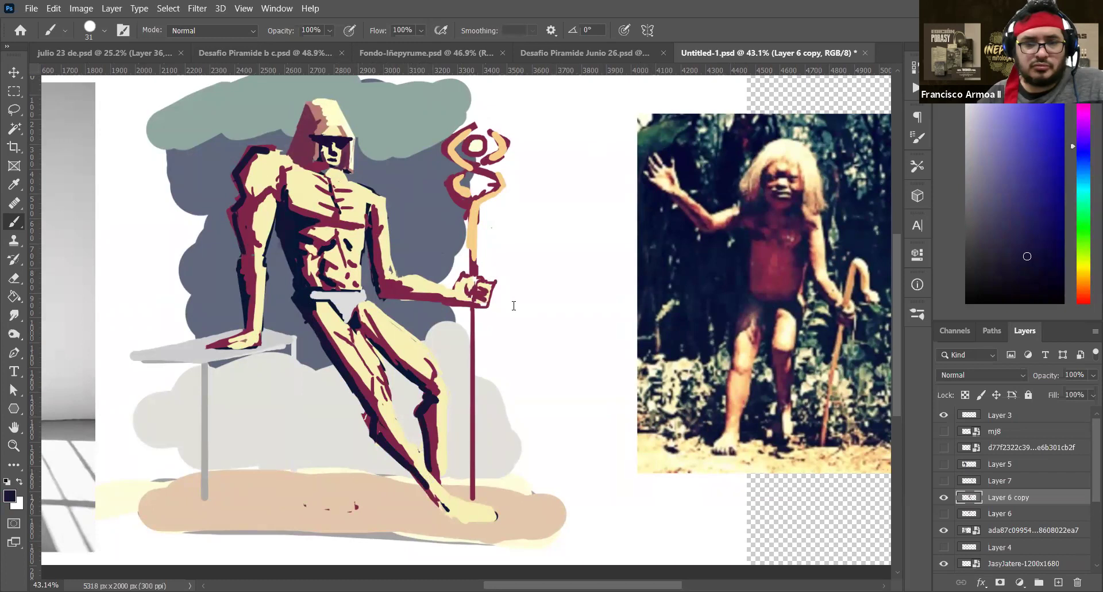
{"action": "key", "text": "v"}
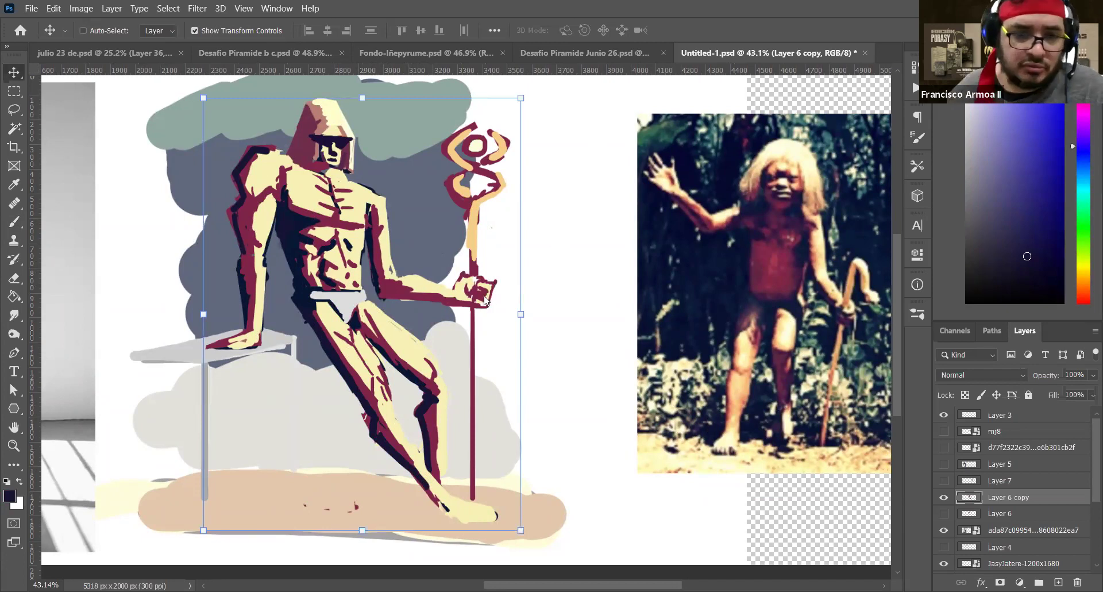
{"action": "scroll", "coordinate": [484, 296], "scroll_direction": "down", "scroll_amount": 3}
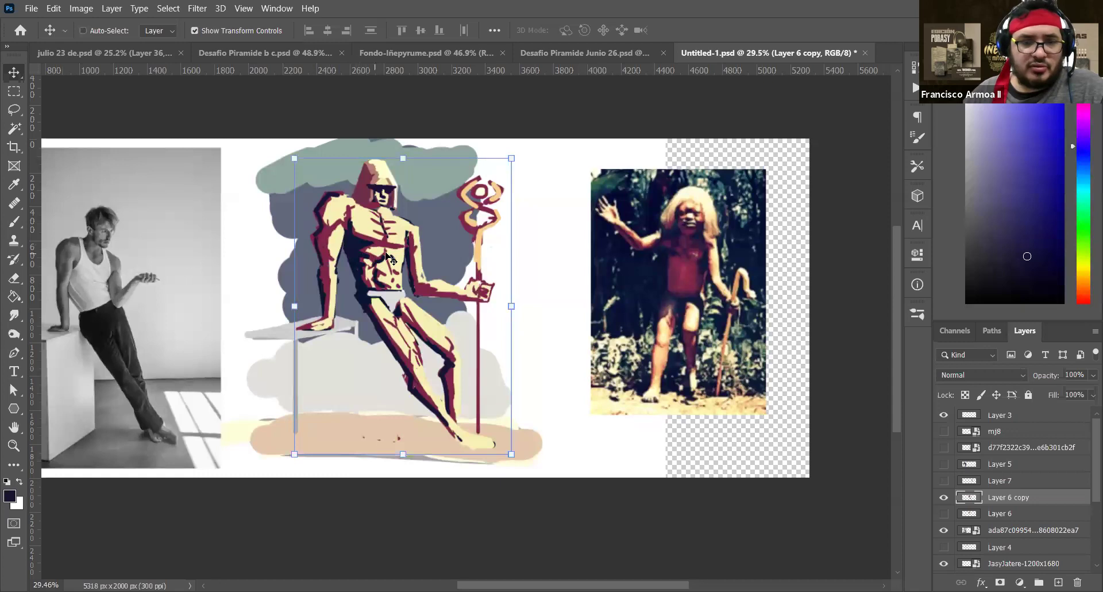
{"action": "scroll", "coordinate": [446, 270], "scroll_direction": "up", "scroll_amount": 1}
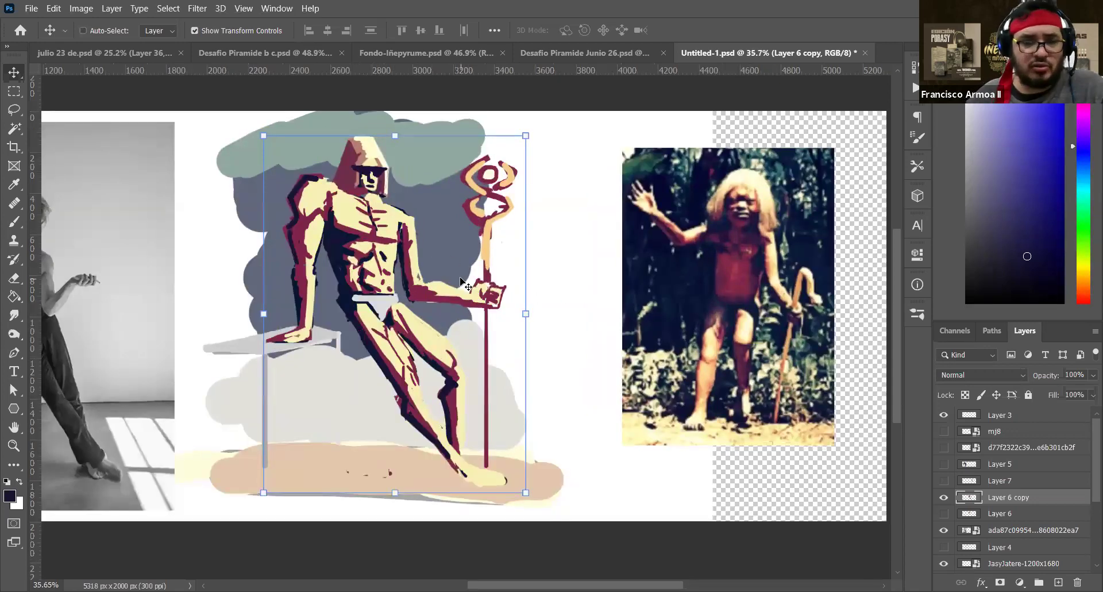
Touch up the inner elbow of the staff-holding arm with sampled cream and undo the last change
{"action": "key", "text": "e"}
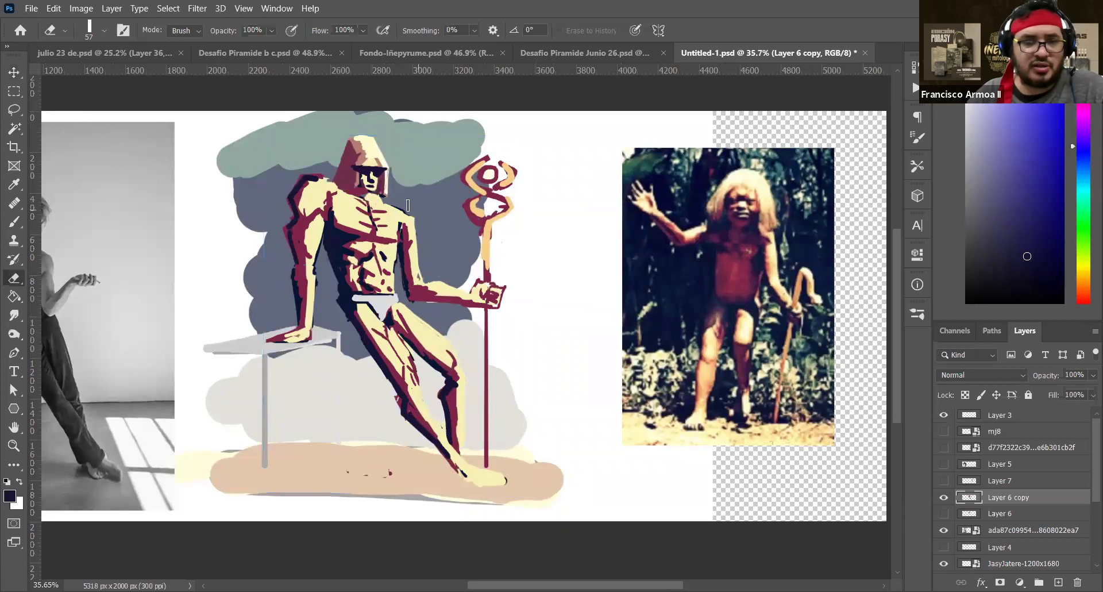
{"action": "key", "text": "b"}
{"action": "left_click", "coordinate": [415, 260], "text": "alt"}
{"action": "left_click_drag", "start_coordinate": [426, 283], "coordinate": [432, 289]}
{"action": "key", "text": "v"}
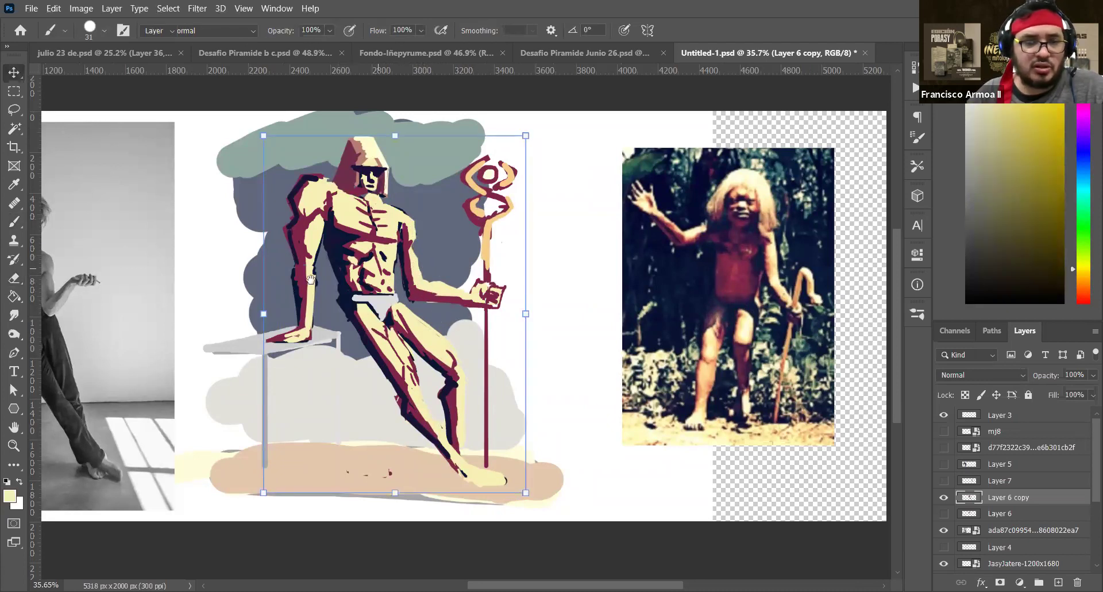
{"action": "left_click_drag", "start_coordinate": [374, 217], "coordinate": [436, 225]}
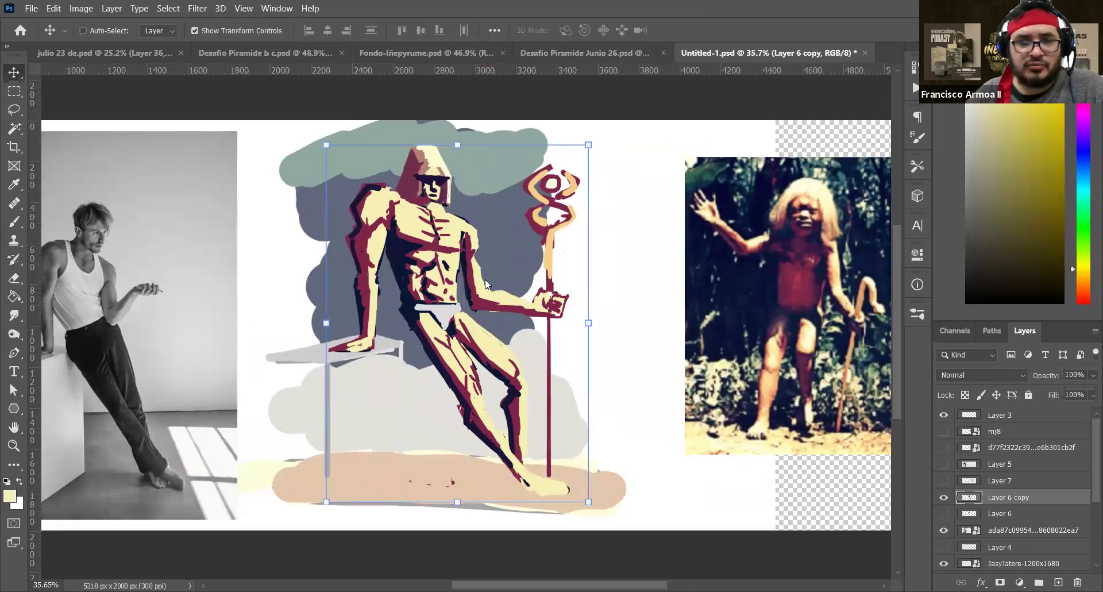
{"action": "left_click_drag", "start_coordinate": [492, 305], "coordinate": [499, 307]}
{"action": "key", "text": "ctrl+z"}
Refine the legs with sampled skin cream along the bent lower leg and crimson contour strokes
{"action": "key", "text": "b"}
{"action": "key", "text": "b"}
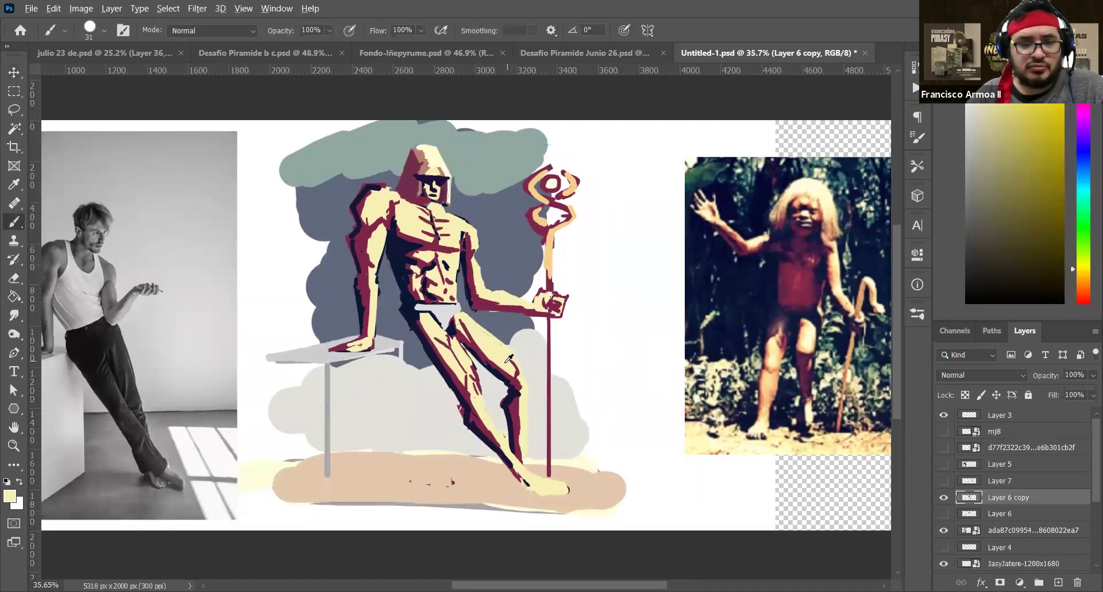
{"action": "left_click", "coordinate": [480, 372], "text": "alt"}
{"action": "left_click", "coordinate": [470, 369], "text": "alt"}
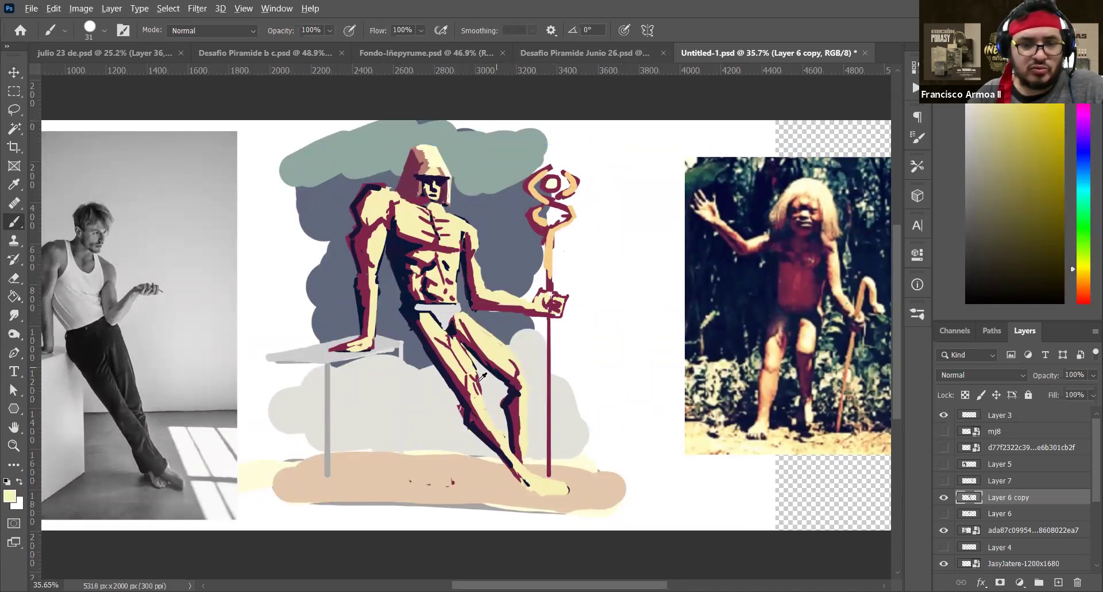
{"action": "left_click", "coordinate": [481, 377], "text": "alt"}
{"action": "left_click_drag", "start_coordinate": [481, 394], "coordinate": [538, 485]}
{"action": "key", "text": "v"}
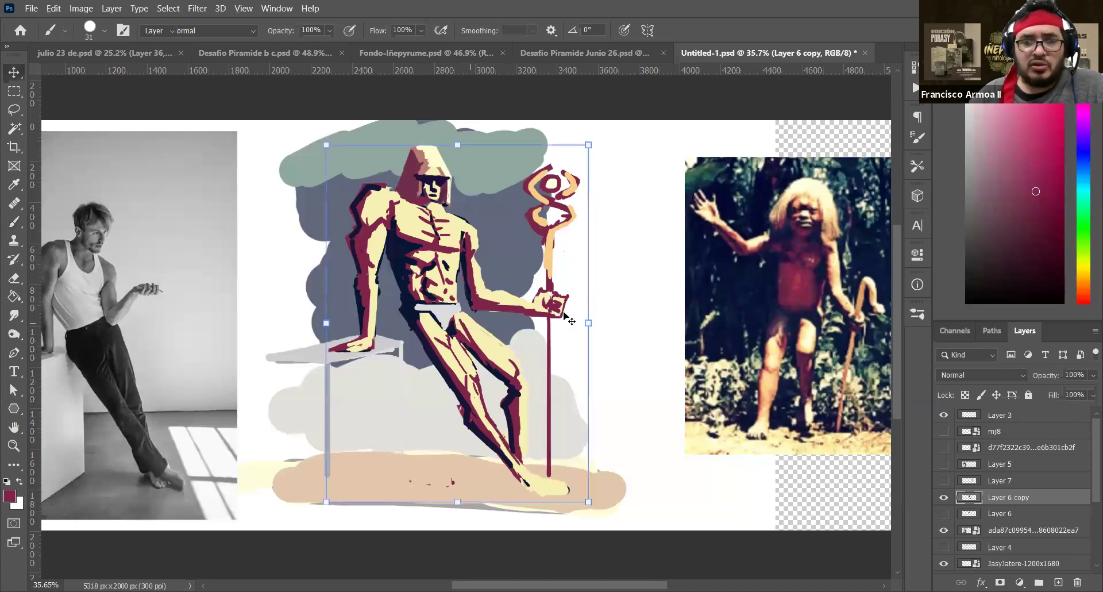
Add a new layer above the figure and start a cloak in sampled loincloth grey across the shoulders and upper arm, enlarging the brush to 71
{"action": "left_click", "coordinate": [1058, 582]}
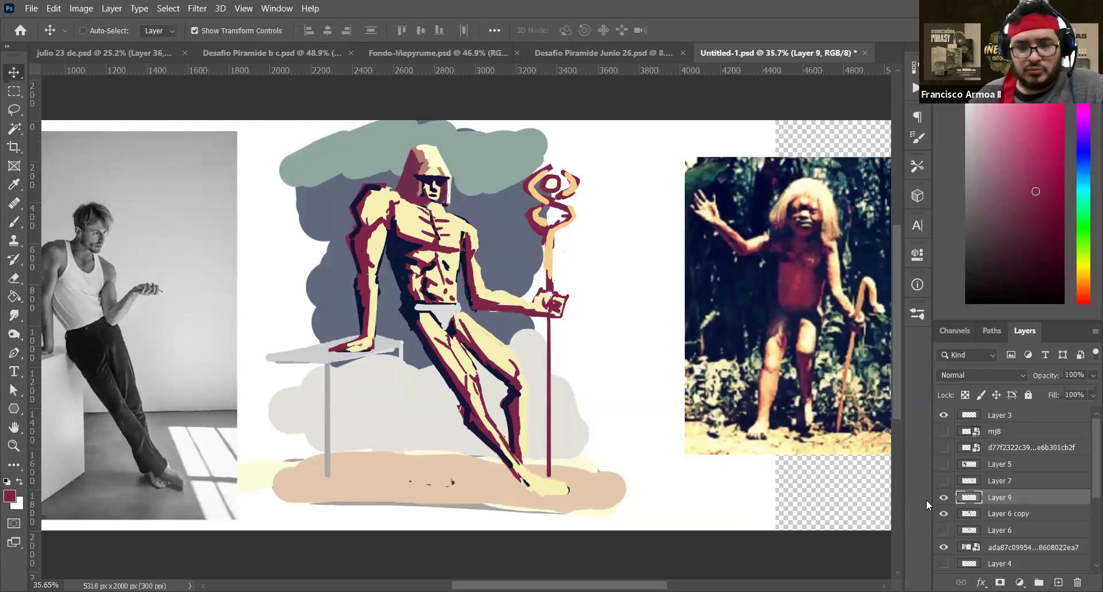
{"action": "key", "text": "b"}
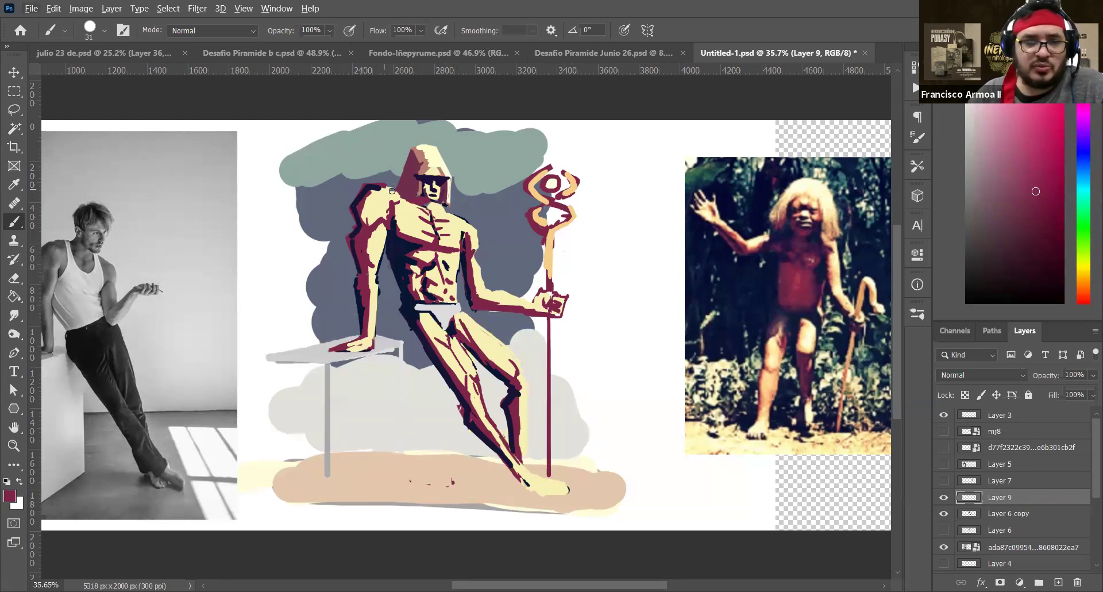
{"action": "left_click_drag", "start_coordinate": [390, 189], "coordinate": [382, 189]}
{"action": "left_click", "coordinate": [450, 305], "text": "alt"}
{"action": "mouse_move", "coordinate": [397, 200]}
{"action": "left_mouse_down"}
{"action": "mouse_move", "coordinate": [460, 217]}
{"action": "mouse_move", "coordinate": [472, 253]}
{"action": "mouse_move", "coordinate": [480, 248]}
{"action": "mouse_move", "coordinate": [476, 281]}
{"action": "left_mouse_up"}
{"action": "key", "text": "bracketright"}
{"action": "key", "text": "bracketright"}
{"action": "key", "text": "bracketright"}
{"action": "key", "text": "bracketright"}
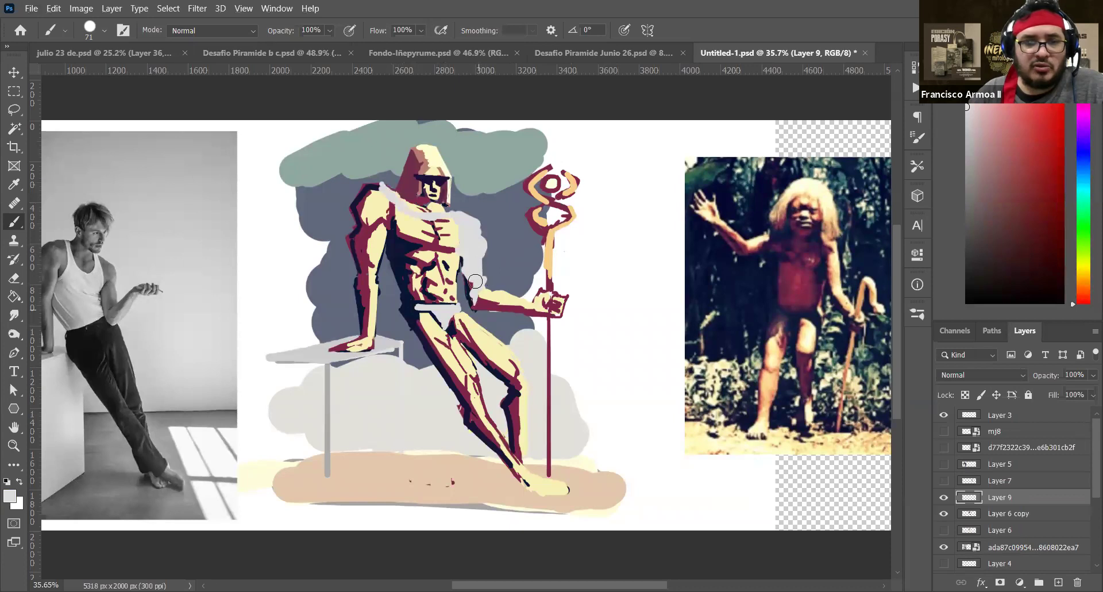
Fill the light grey cloak over the torso and shoulders, draping it down beside the legs
{"action": "mouse_move", "coordinate": [394, 207]}
{"action": "left_mouse_down"}
{"action": "mouse_move", "coordinate": [366, 203]}
{"action": "mouse_move", "coordinate": [394, 206]}
{"action": "mouse_move", "coordinate": [394, 266]}
{"action": "mouse_move", "coordinate": [419, 239]}
{"action": "mouse_move", "coordinate": [403, 224]}
{"action": "mouse_move", "coordinate": [455, 226]}
{"action": "mouse_move", "coordinate": [473, 250]}
{"action": "mouse_move", "coordinate": [469, 281]}
{"action": "mouse_move", "coordinate": [431, 331]}
{"action": "mouse_move", "coordinate": [458, 274]}
{"action": "mouse_move", "coordinate": [421, 321]}
{"action": "mouse_move", "coordinate": [452, 261]}
{"action": "mouse_move", "coordinate": [436, 259]}
{"action": "mouse_move", "coordinate": [414, 283]}
{"action": "mouse_move", "coordinate": [404, 275]}
{"action": "mouse_move", "coordinate": [431, 300]}
{"action": "mouse_move", "coordinate": [401, 289]}
{"action": "mouse_move", "coordinate": [370, 220]}
{"action": "mouse_move", "coordinate": [360, 282]}
{"action": "left_mouse_up"}
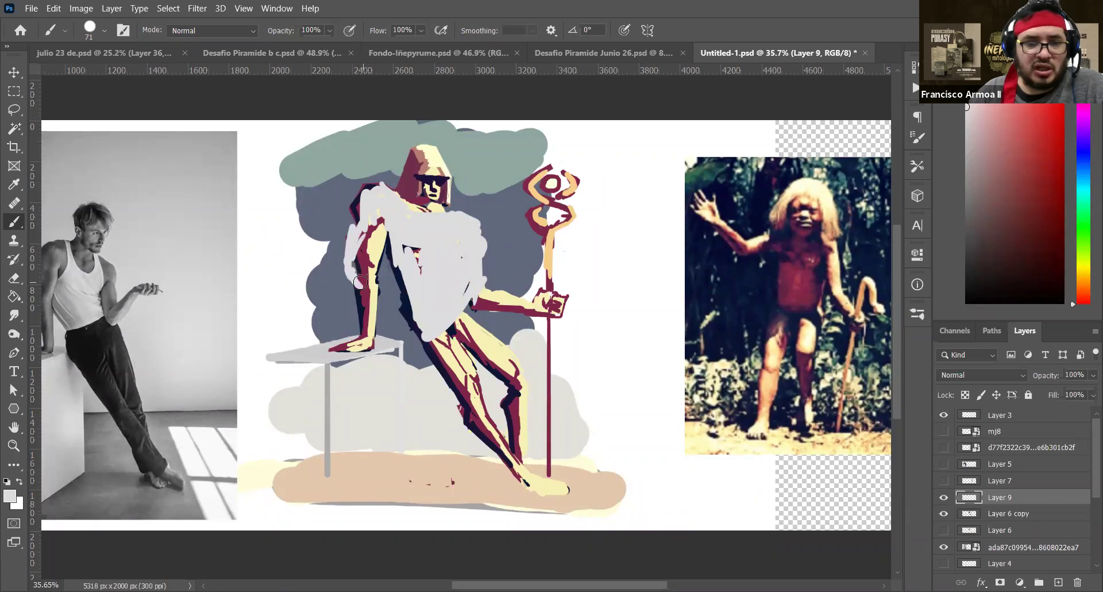
{"action": "key", "text": "e"}
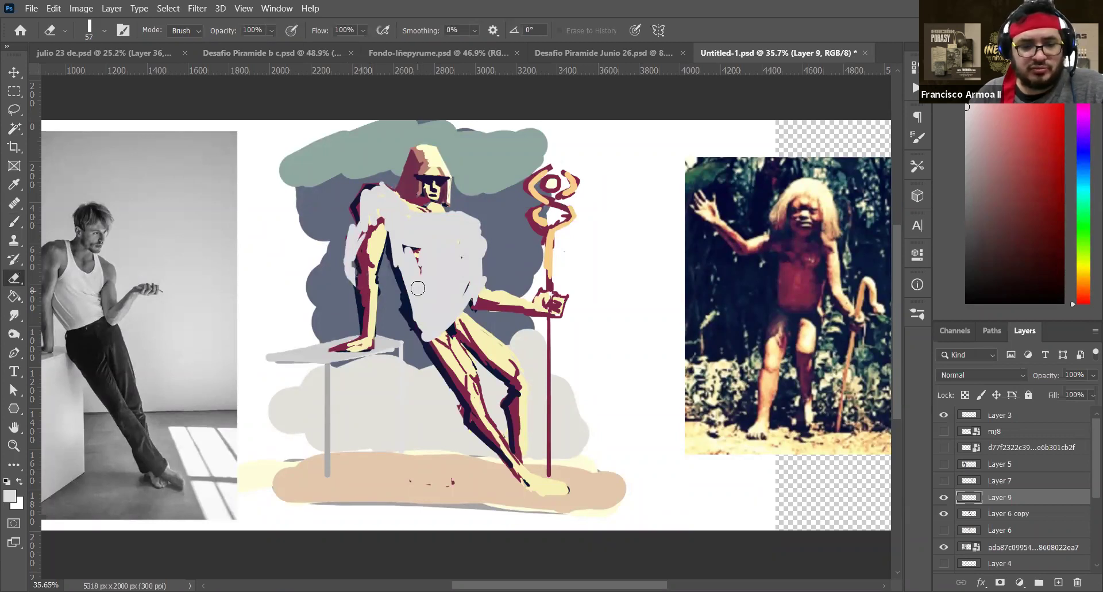
{"action": "key", "text": "b"}
{"action": "mouse_move", "coordinate": [420, 242]}
{"action": "left_mouse_down"}
{"action": "mouse_move", "coordinate": [419, 273]}
{"action": "mouse_move", "coordinate": [401, 253]}
{"action": "mouse_move", "coordinate": [427, 364]}
{"action": "mouse_move", "coordinate": [462, 289]}
{"action": "mouse_move", "coordinate": [413, 375]}
{"action": "mouse_move", "coordinate": [426, 364]}
{"action": "mouse_move", "coordinate": [427, 324]}
{"action": "mouse_move", "coordinate": [400, 269]}
{"action": "mouse_move", "coordinate": [409, 425]}
{"action": "mouse_move", "coordinate": [399, 261]}
{"action": "mouse_move", "coordinate": [415, 412]}
{"action": "mouse_move", "coordinate": [477, 249]}
{"action": "mouse_move", "coordinate": [481, 287]}
{"action": "mouse_move", "coordinate": [446, 323]}
{"action": "left_mouse_up"}
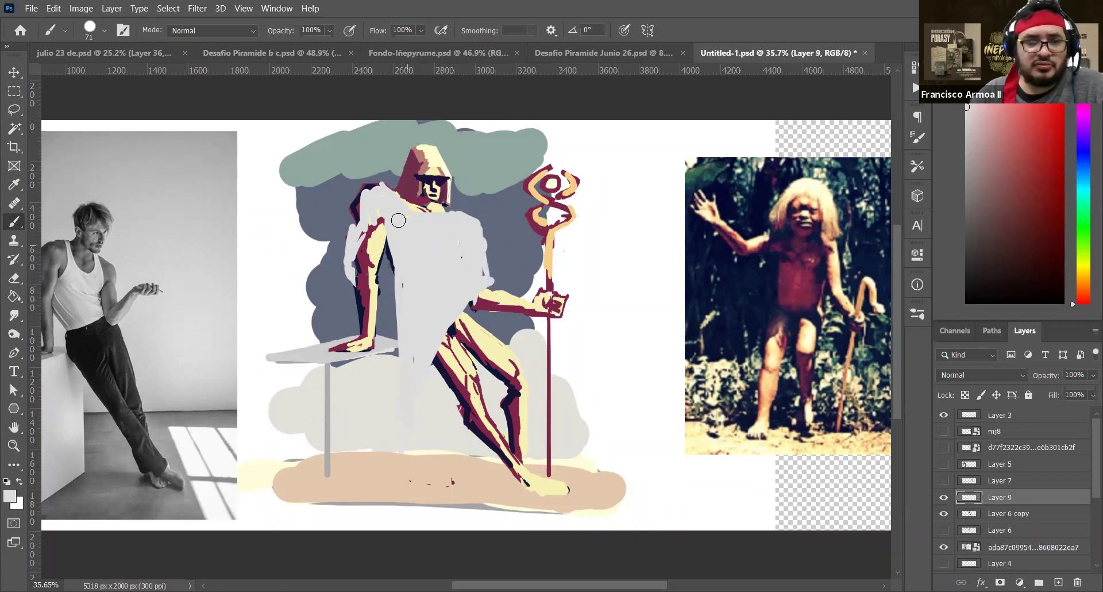
{"action": "left_click_drag", "start_coordinate": [389, 273], "coordinate": [390, 257]}
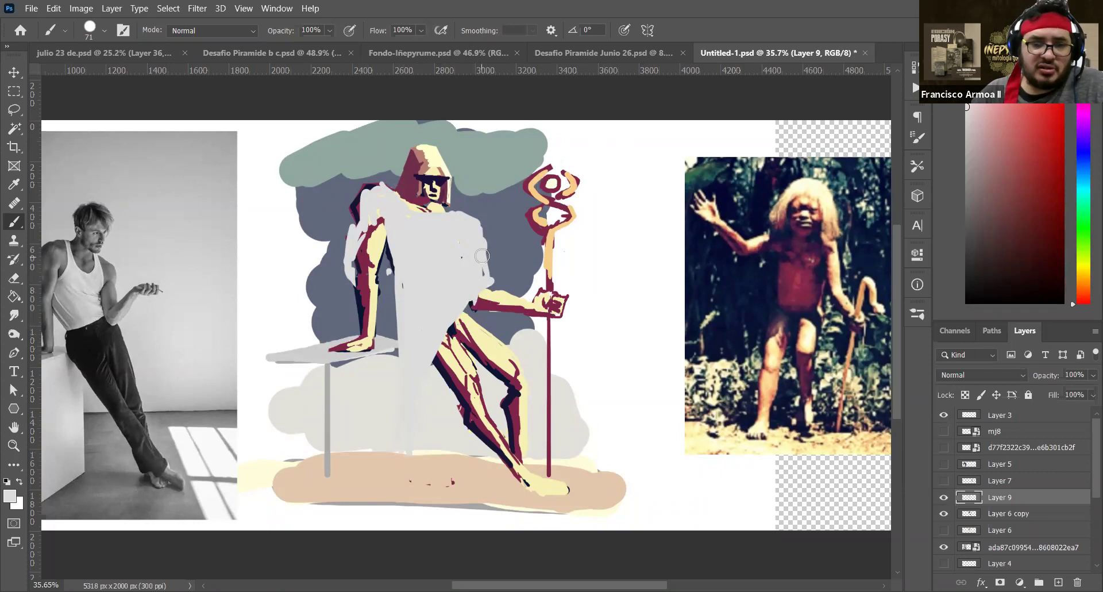
{"action": "left_click_drag", "start_coordinate": [476, 275], "coordinate": [473, 310]}
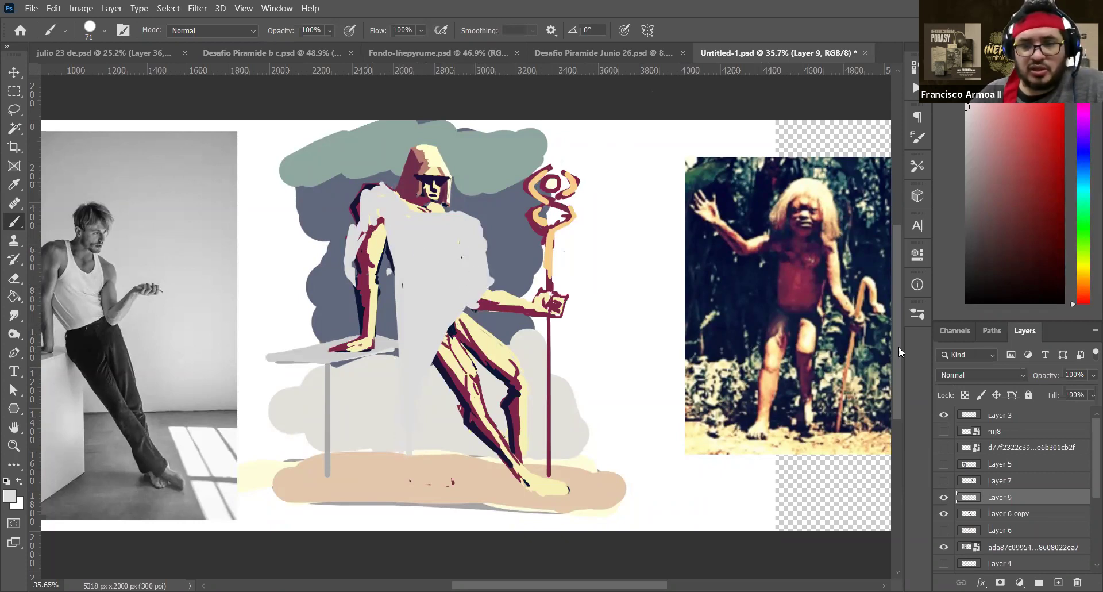
Darken the grey and paint a long shadow fold on the cloak beside the supporting arm
{"action": "left_click", "coordinate": [967, 166]}
{"action": "left_click_drag", "start_coordinate": [383, 256], "coordinate": [404, 295]}
{"action": "left_click", "coordinate": [967, 210]}
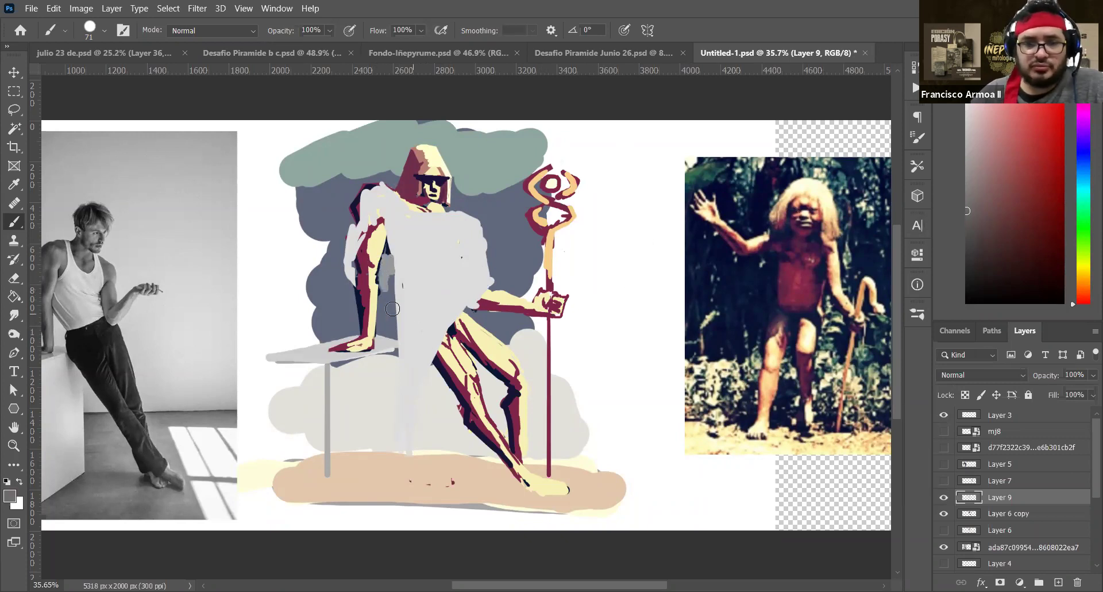
{"action": "left_click_drag", "start_coordinate": [383, 257], "coordinate": [388, 306]}
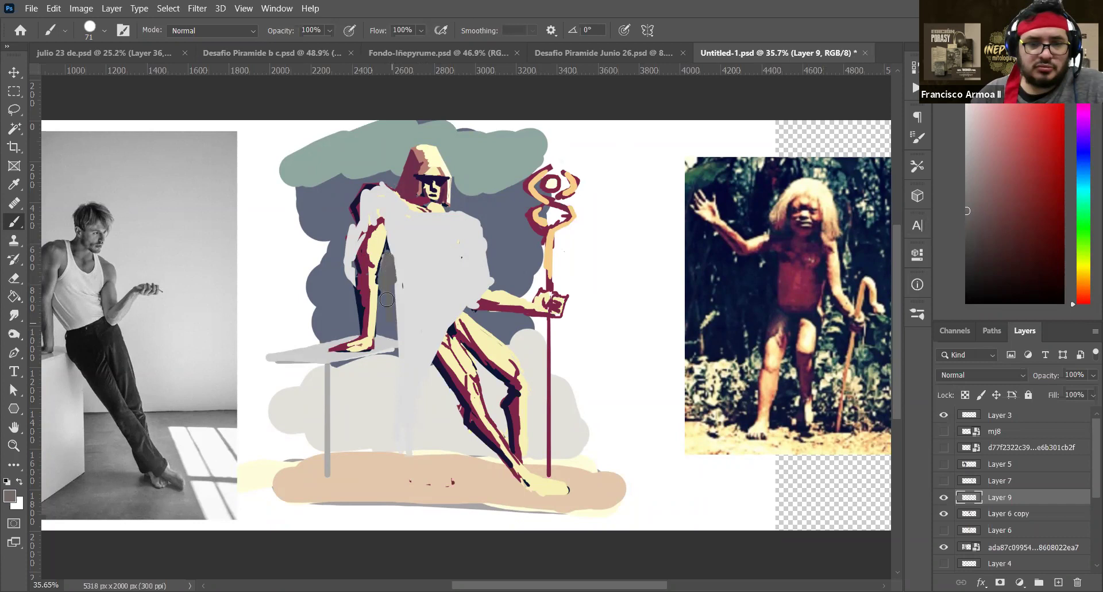
{"action": "left_click", "coordinate": [967, 250]}
{"action": "mouse_move", "coordinate": [389, 258]}
{"action": "left_mouse_down"}
{"action": "mouse_move", "coordinate": [377, 293]}
{"action": "mouse_move", "coordinate": [393, 265]}
{"action": "mouse_move", "coordinate": [385, 316]}
{"action": "mouse_move", "coordinate": [383, 274]}
{"action": "mouse_move", "coordinate": [387, 367]}
{"action": "left_mouse_up"}
{"action": "left_click_drag", "start_coordinate": [392, 298], "coordinate": [391, 359]}
{"action": "left_click", "coordinate": [419, 275], "text": "alt"}
{"action": "left_click", "coordinate": [391, 280], "text": "alt"}
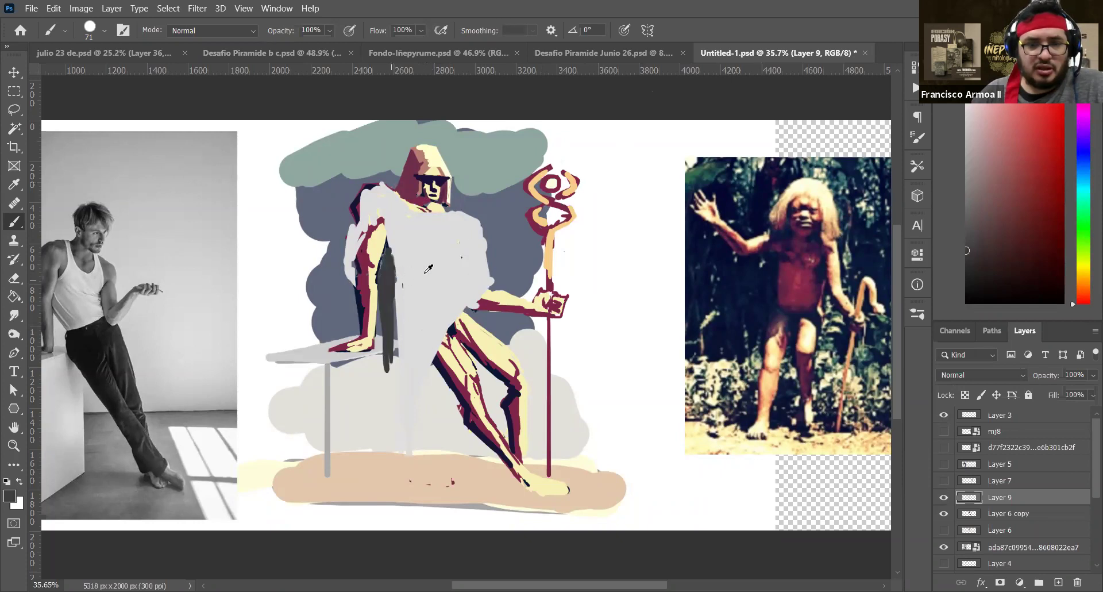
Draw dark grey fold lines across the cloak's chest, waist, hanging edges and shoulder with a size 44 brush
{"action": "mouse_move", "coordinate": [462, 251]}
{"action": "left_mouse_down"}
{"action": "mouse_move", "coordinate": [431, 284]}
{"action": "mouse_move", "coordinate": [423, 317]}
{"action": "mouse_move", "coordinate": [445, 322]}
{"action": "mouse_move", "coordinate": [422, 351]}
{"action": "left_mouse_up"}
{"action": "mouse_move", "coordinate": [414, 311]}
{"action": "left_mouse_down"}
{"action": "mouse_move", "coordinate": [420, 351]}
{"action": "mouse_move", "coordinate": [420, 332]}
{"action": "left_mouse_up"}
{"action": "mouse_move", "coordinate": [477, 282]}
{"action": "left_mouse_down"}
{"action": "mouse_move", "coordinate": [420, 426]}
{"action": "mouse_move", "coordinate": [397, 315]}
{"action": "left_mouse_up"}
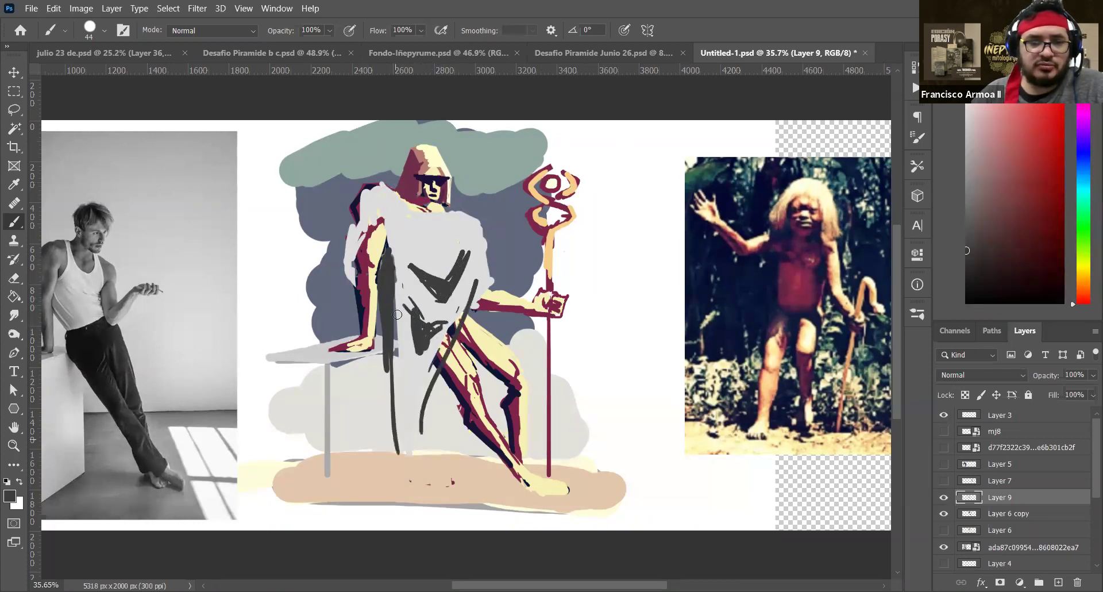
{"action": "mouse_move", "coordinate": [439, 238]}
{"action": "left_mouse_down"}
{"action": "mouse_move", "coordinate": [399, 203]}
{"action": "mouse_move", "coordinate": [375, 201]}
{"action": "left_mouse_up"}
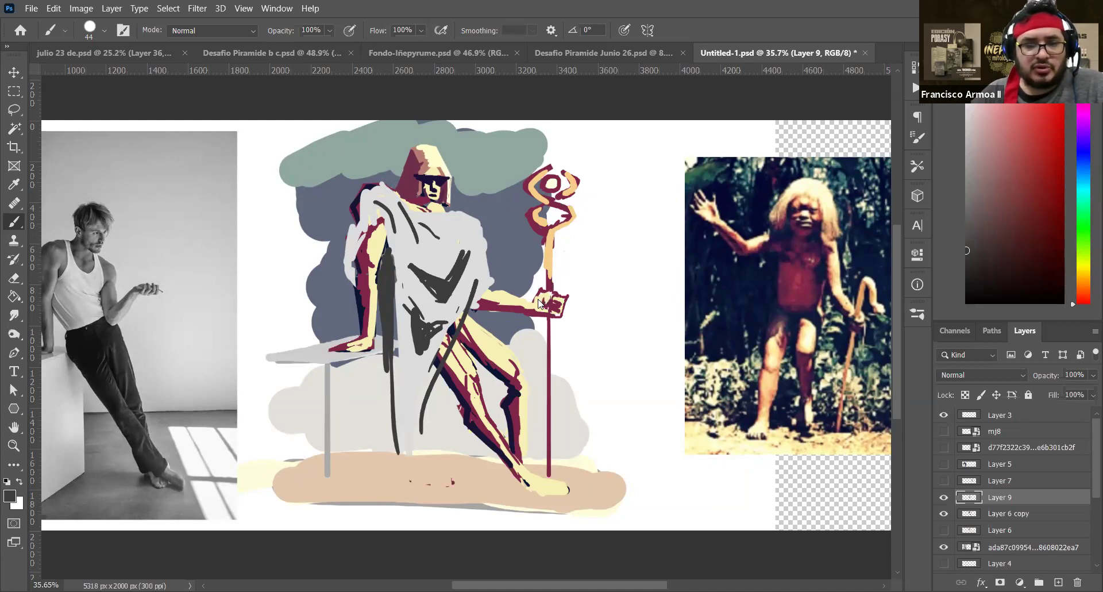
Move the Jasy Jatere reference picture closer to the figure and undo the accidental shift of the cloak layer
{"action": "key", "text": "v"}
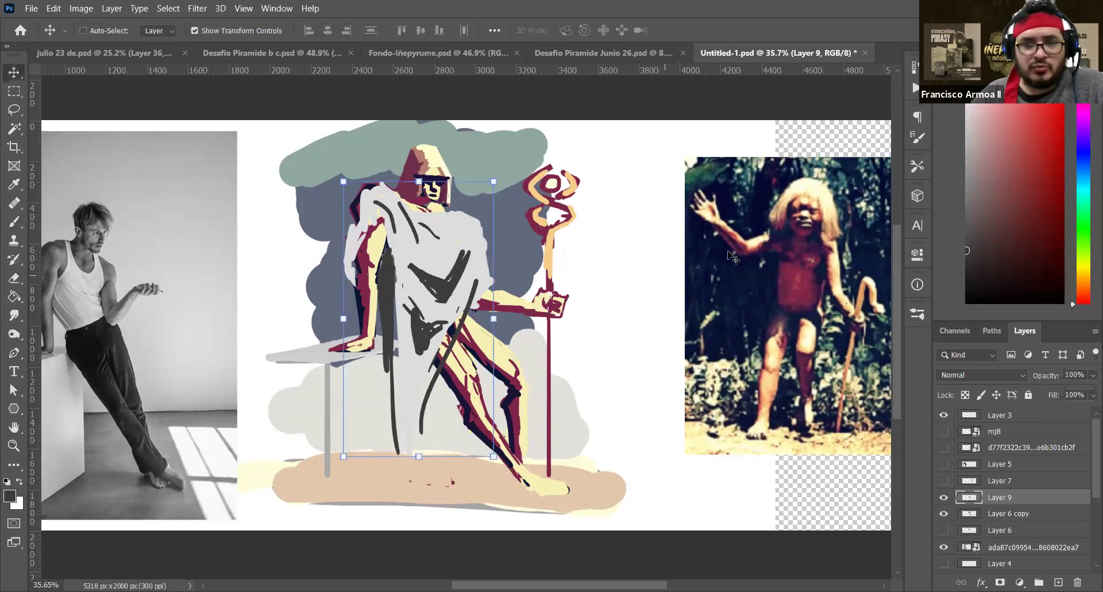
{"action": "left_click_drag", "start_coordinate": [759, 256], "coordinate": [680, 259]}
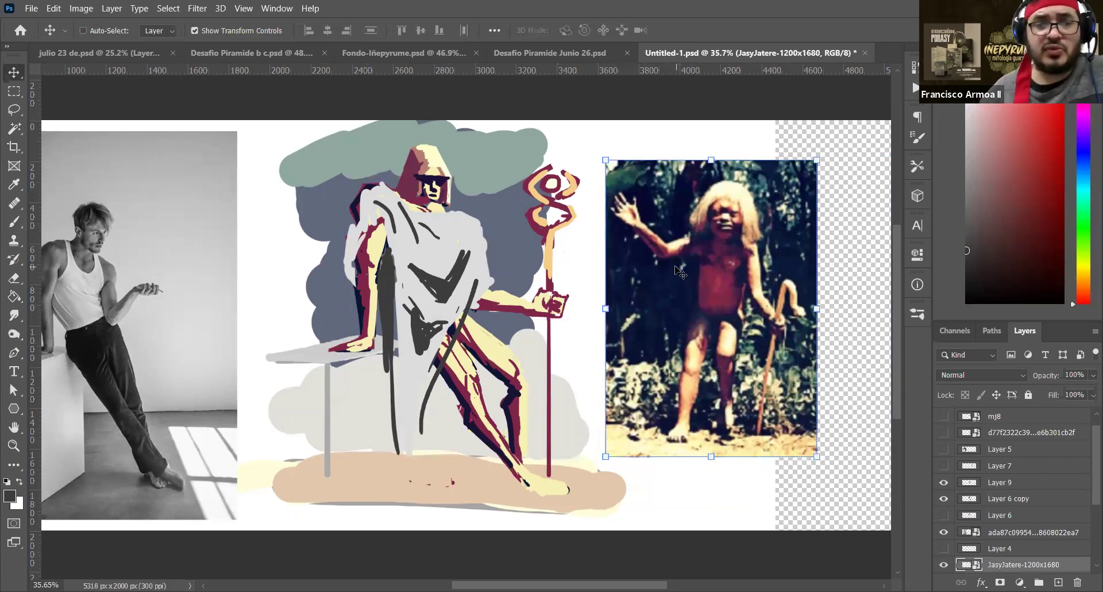
{"action": "key", "text": "ctrl"}
{"action": "left_click_drag", "start_coordinate": [708, 265], "coordinate": [746, 250]}
{"action": "left_click_drag", "start_coordinate": [387, 256], "coordinate": [416, 261]}
{"action": "key", "text": "ctrl+z"}
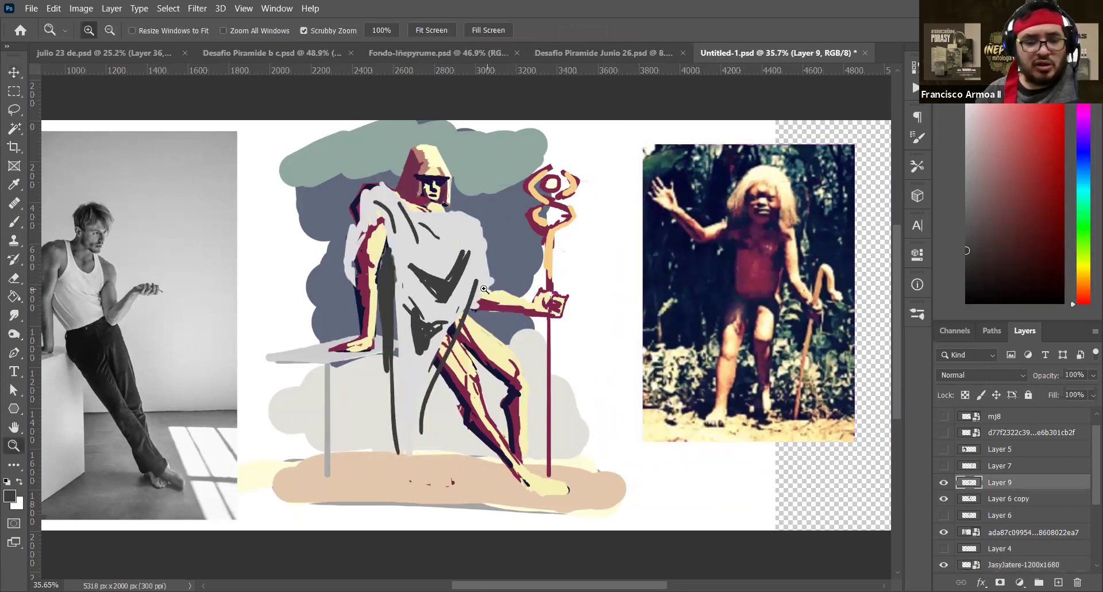
Refine the cloak's chest folds by trimming them with light grey and adding thinner dark grey strokes
{"action": "key", "text": "b"}
{"action": "left_click", "coordinate": [474, 231], "text": "alt"}
{"action": "mouse_move", "coordinate": [460, 255]}
{"action": "left_mouse_down"}
{"action": "mouse_move", "coordinate": [449, 275]}
{"action": "mouse_move", "coordinate": [420, 269]}
{"action": "mouse_move", "coordinate": [435, 279]}
{"action": "left_mouse_up"}
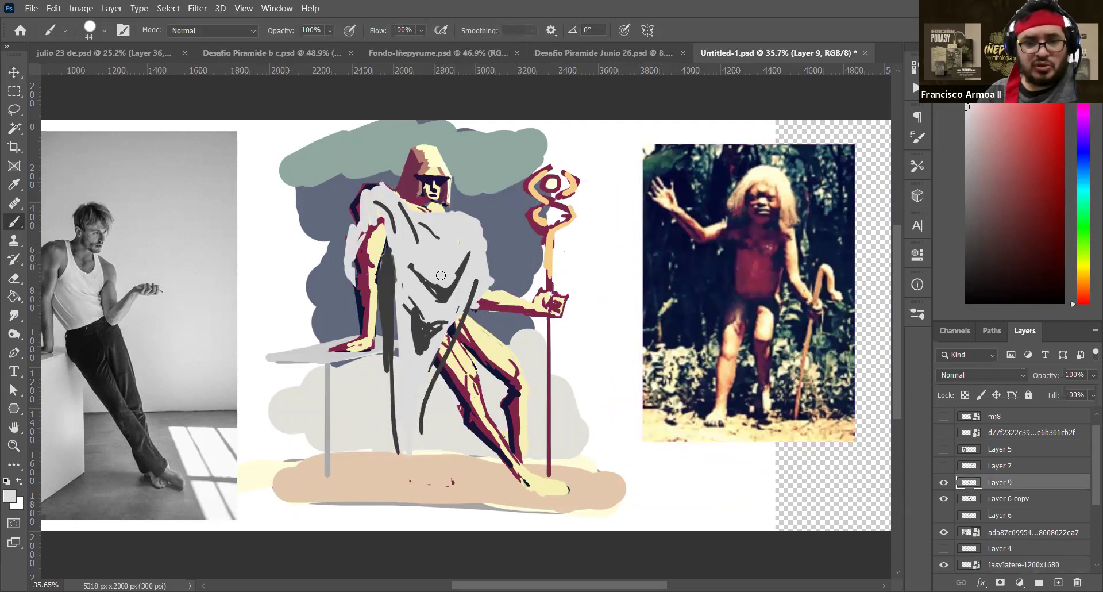
{"action": "left_click", "coordinate": [423, 281], "text": "alt"}
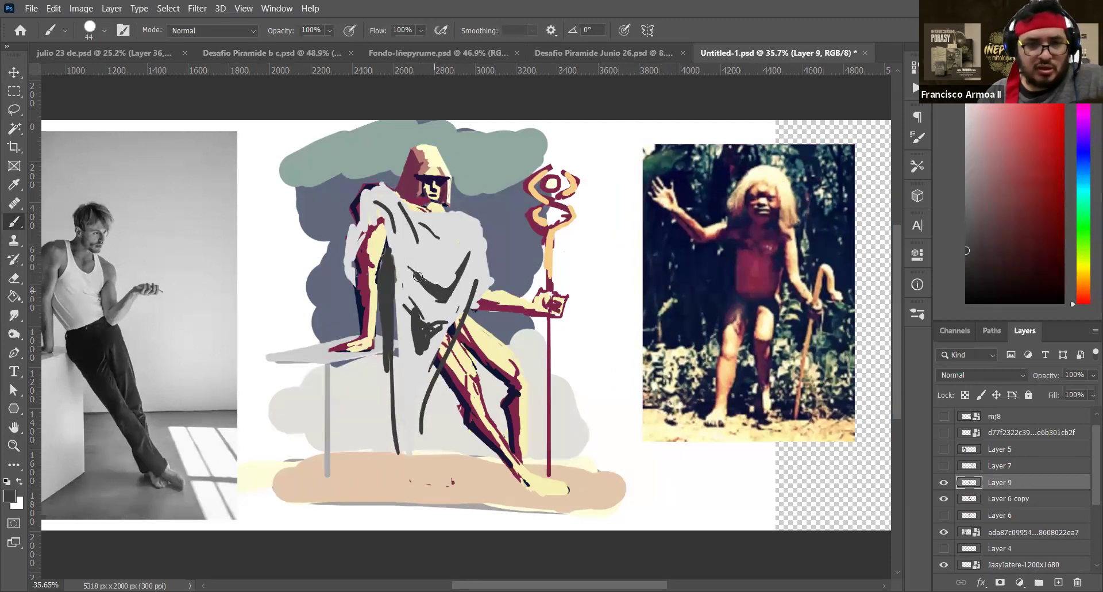
{"action": "mouse_move", "coordinate": [411, 275]}
{"action": "left_mouse_down"}
{"action": "mouse_move", "coordinate": [458, 294]}
{"action": "mouse_move", "coordinate": [461, 283]}
{"action": "left_mouse_up"}
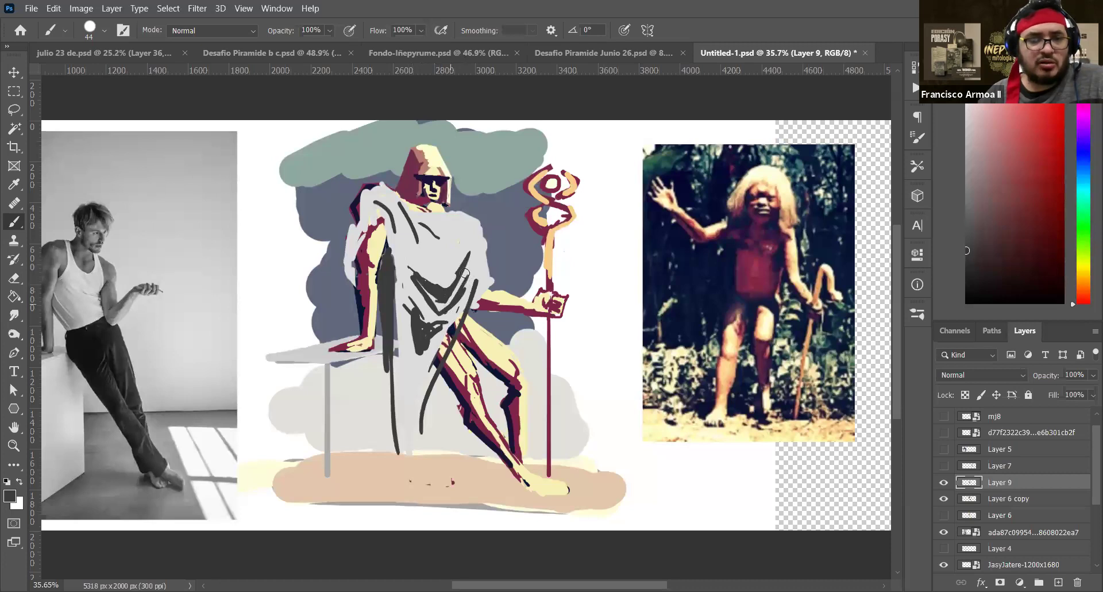
{"action": "left_click", "coordinate": [474, 234], "text": "alt"}
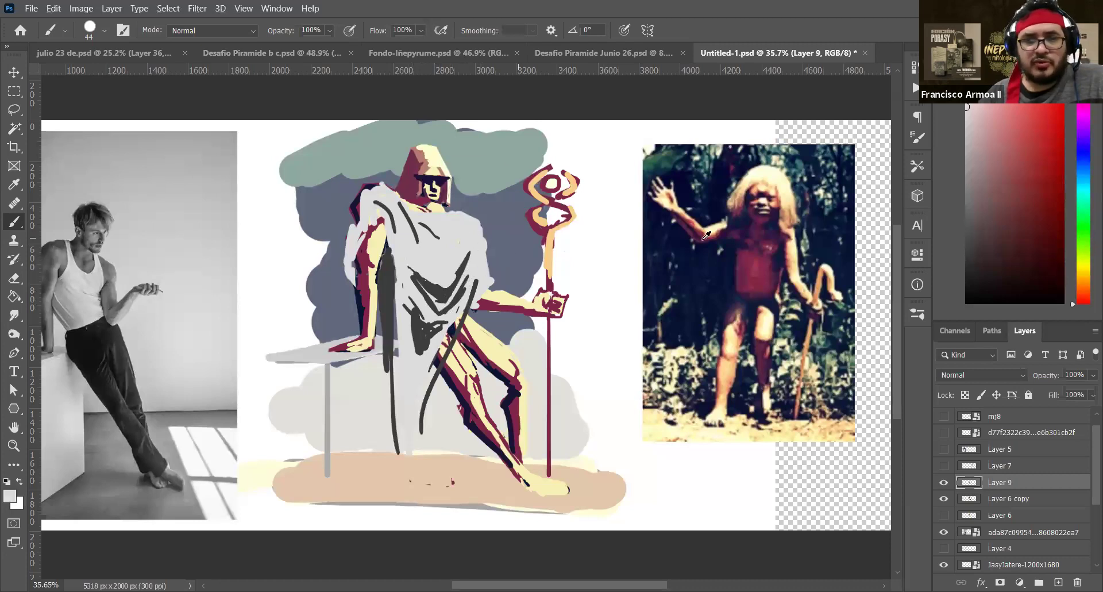
Sample navy, reddish skin and pale hair tones from the reference picture and dab them as color swatches beneath it
{"action": "left_click", "coordinate": [747, 217], "text": "alt"}
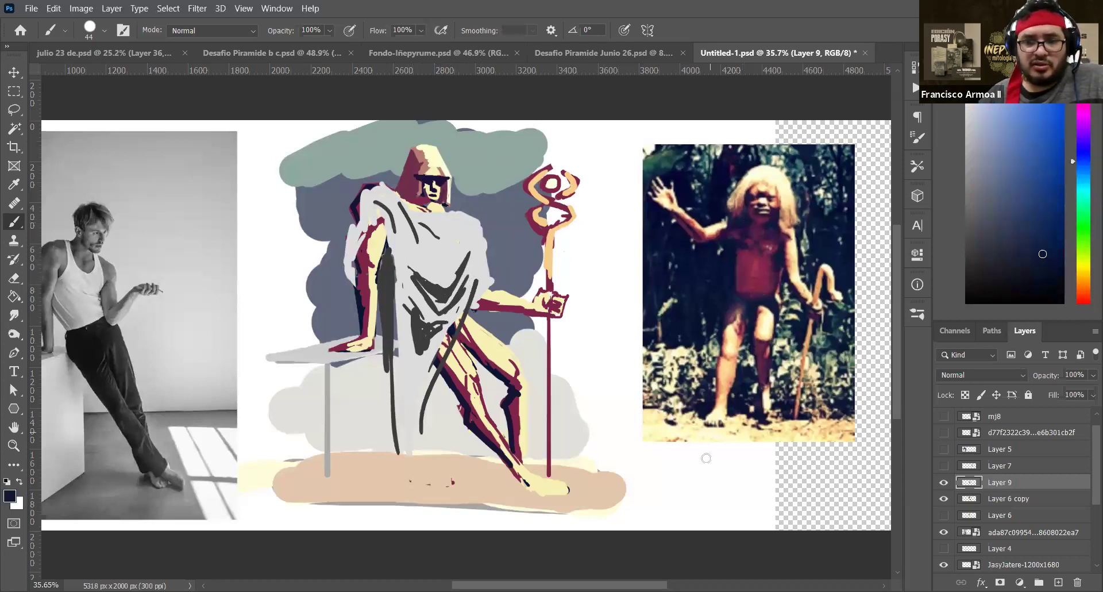
{"action": "left_click_drag", "start_coordinate": [687, 486], "coordinate": [695, 491]}
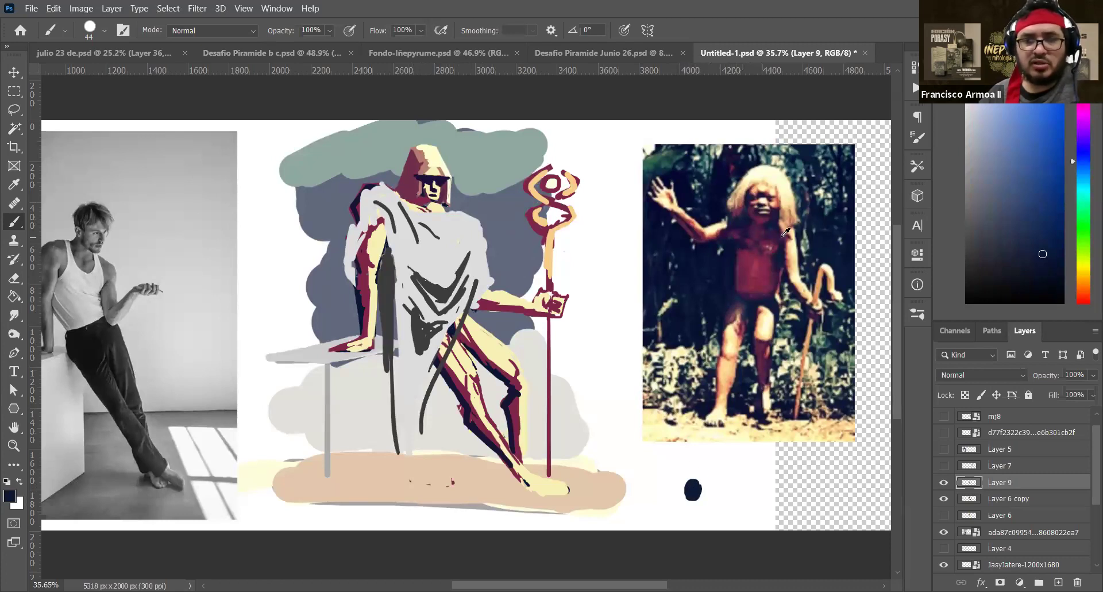
{"action": "left_click", "coordinate": [789, 255], "text": "alt"}
{"action": "left_click_drag", "start_coordinate": [659, 472], "coordinate": [655, 482]}
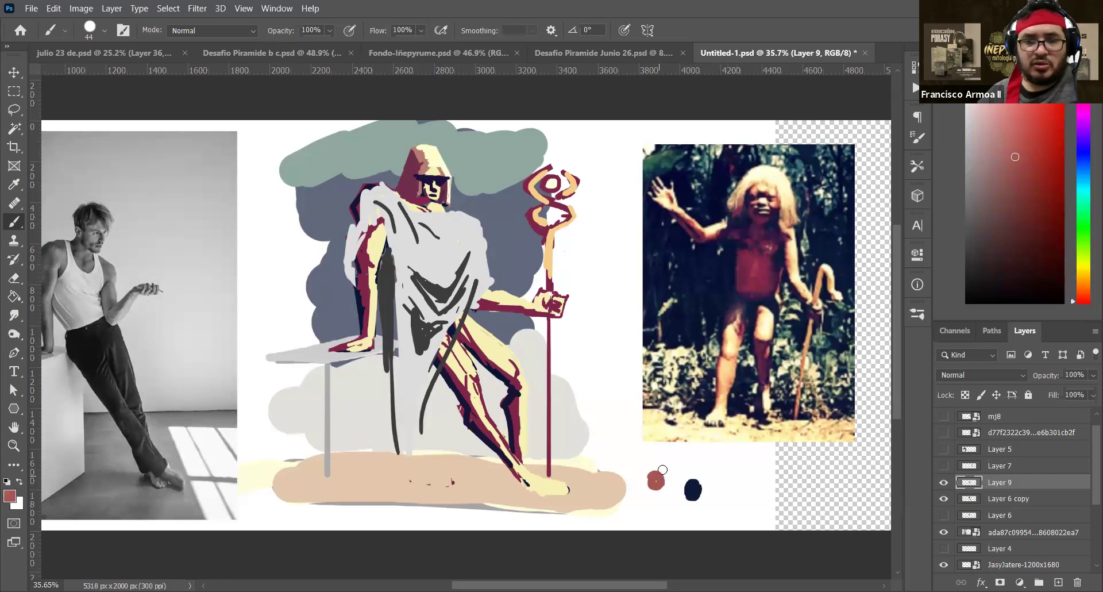
{"action": "left_click", "coordinate": [773, 173], "text": "alt"}
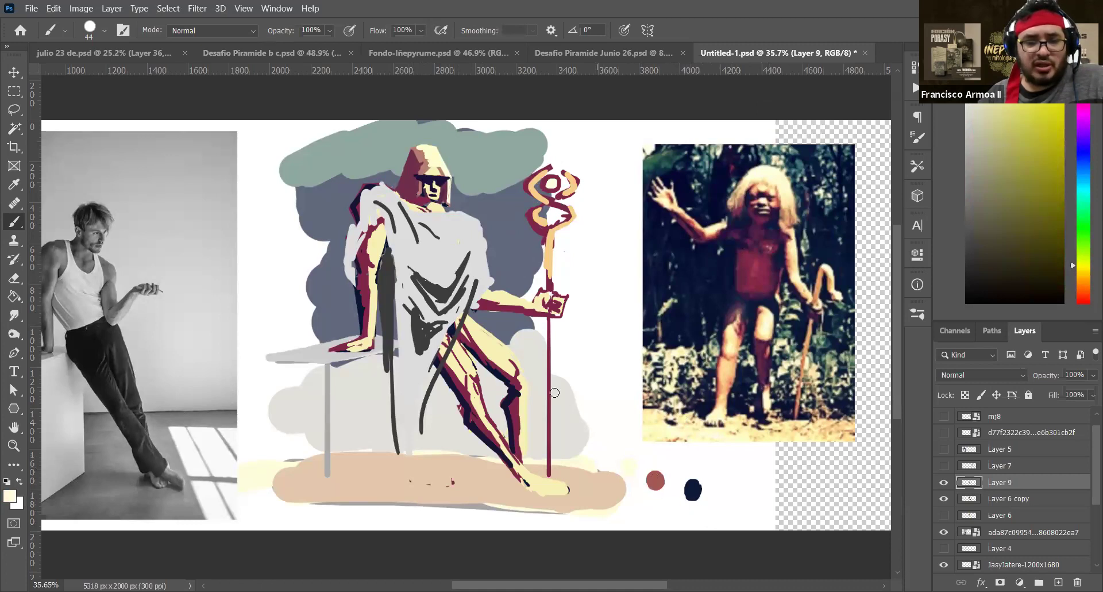
{"action": "key", "text": "v"}
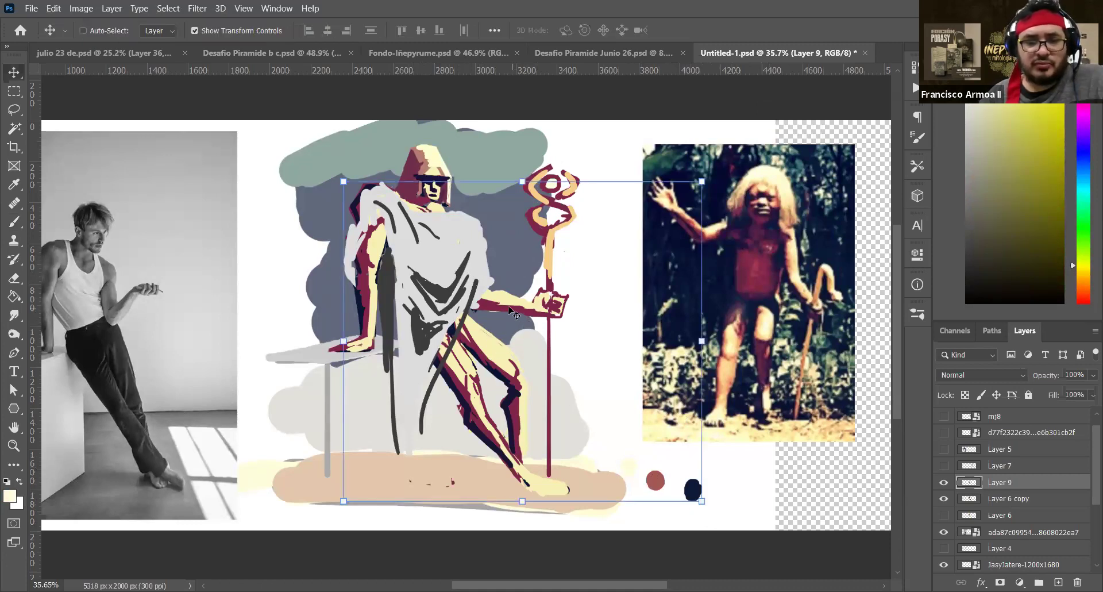
{"action": "key", "text": "b"}
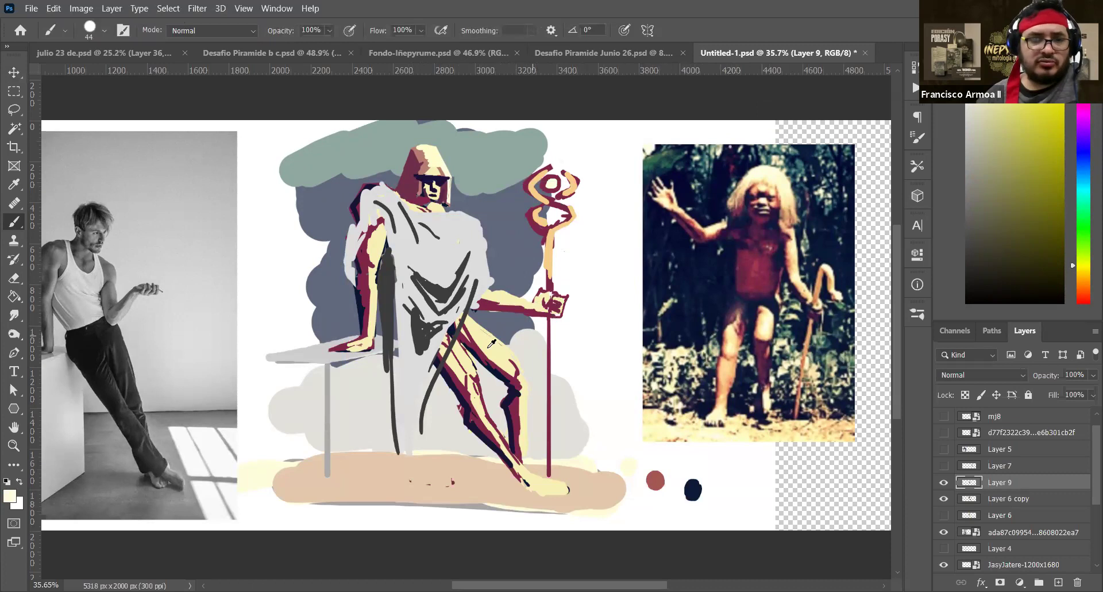
Touch up the figure's resting arm in pale yellow with a size 25 brush and sample the cloak's light grey
{"action": "scroll", "coordinate": [496, 316], "scroll_direction": "up", "scroll_amount": 2}
{"action": "scroll", "coordinate": [474, 323], "scroll_direction": "down", "scroll_amount": 3}
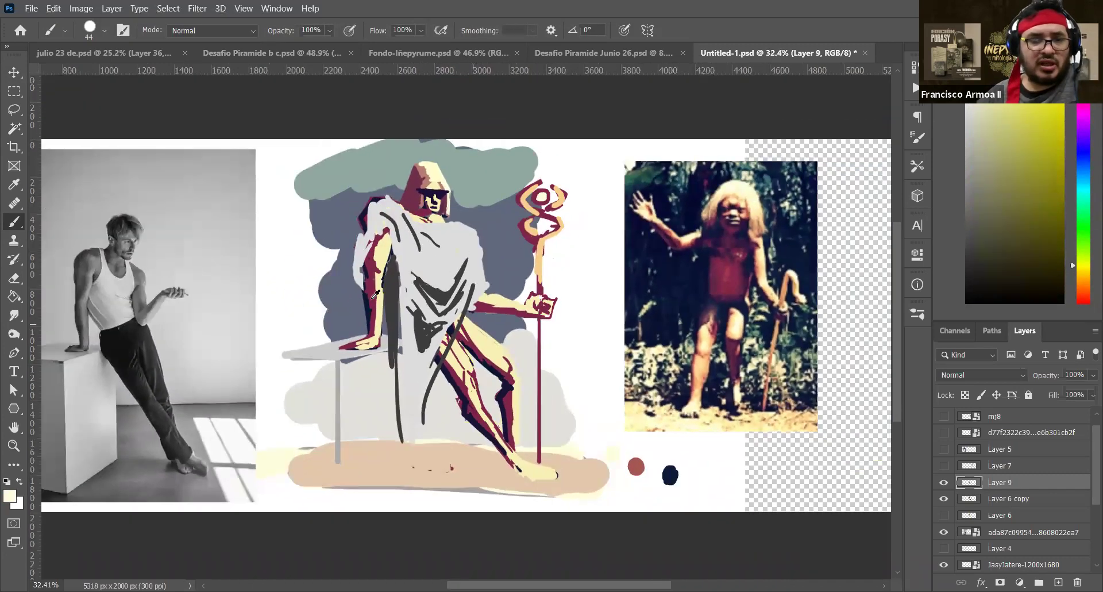
{"action": "scroll", "coordinate": [375, 295], "scroll_direction": "up", "scroll_amount": 5}
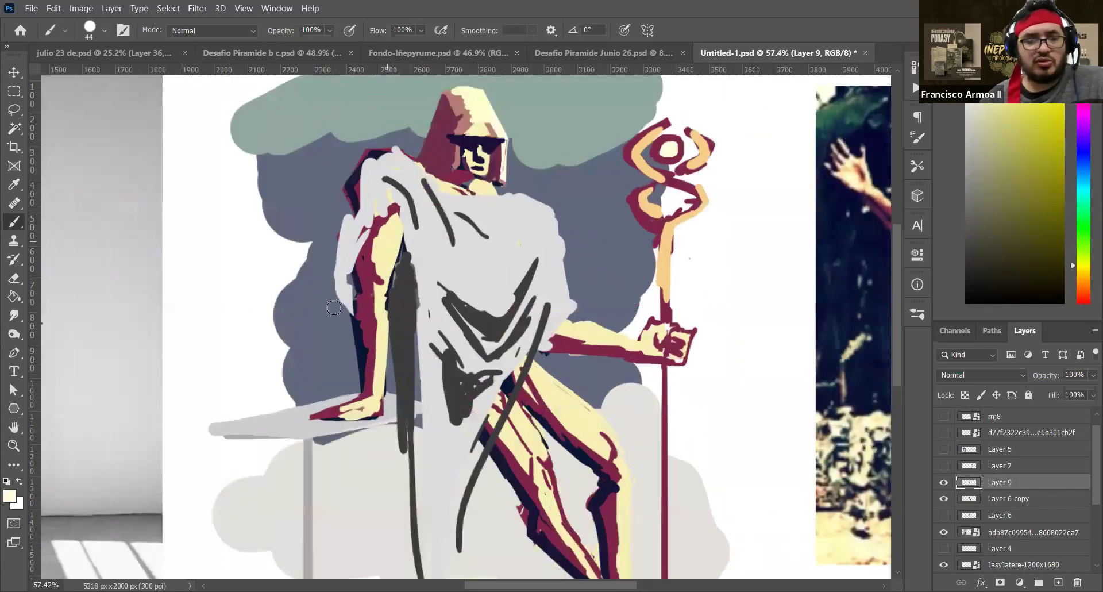
{"action": "left_click", "coordinate": [378, 261], "text": "alt"}
{"action": "right_click", "coordinate": [379, 258], "text": "alt"}
{"action": "left_click_drag", "start_coordinate": [377, 259], "coordinate": [372, 261]}
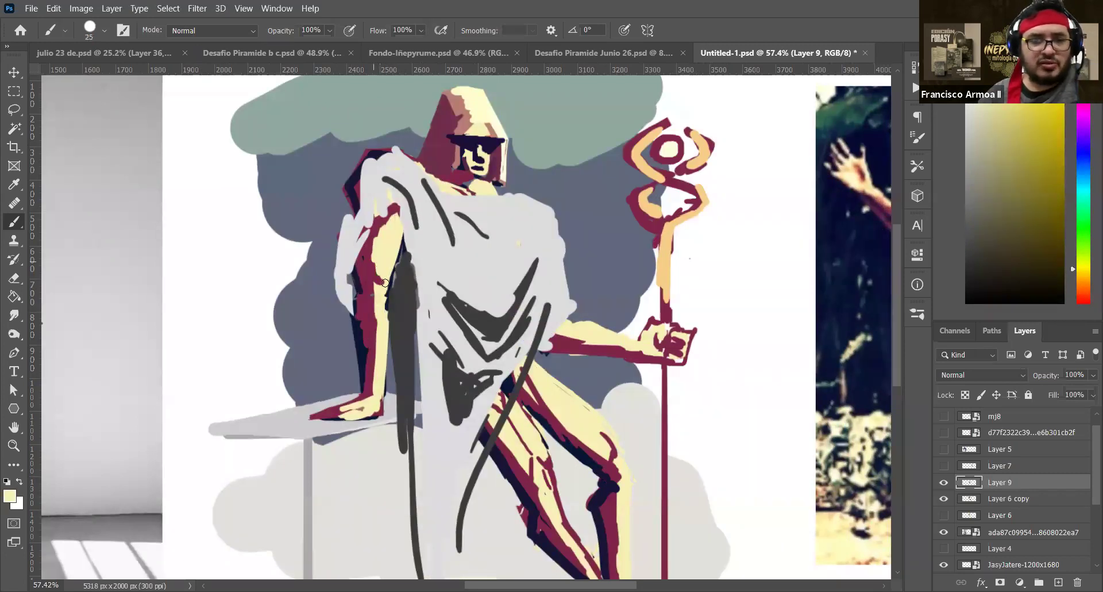
{"action": "left_click", "coordinate": [367, 261], "text": "alt"}
{"action": "left_click", "coordinate": [372, 203], "text": "alt"}
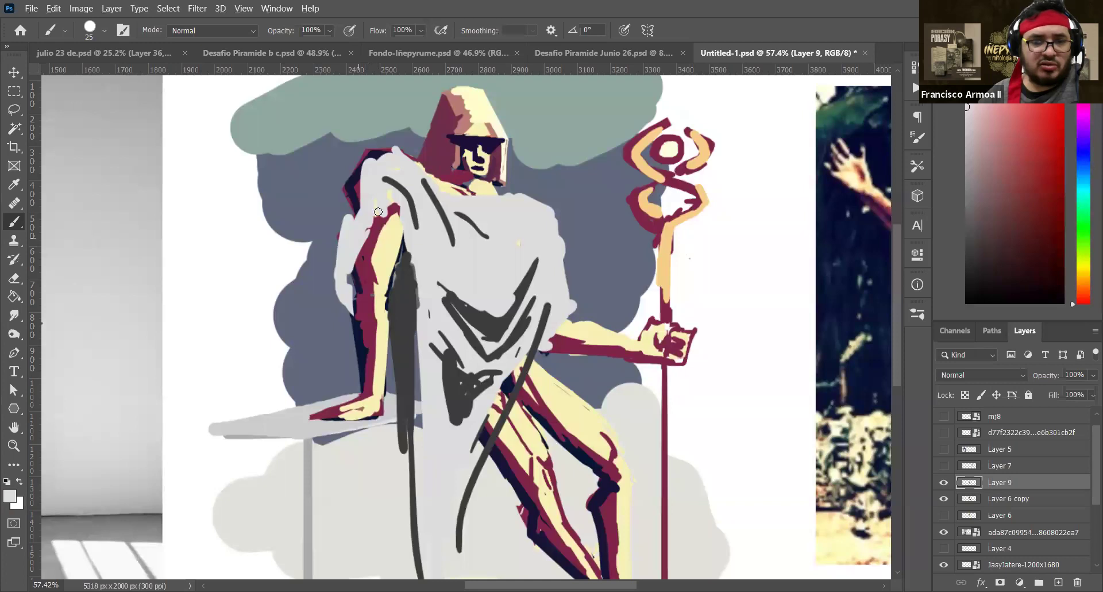
Hide the cloak on Layer 9, select the Layer 6 copy figure and pick its pale yellow skin tone for painting
{"action": "key", "text": "v"}
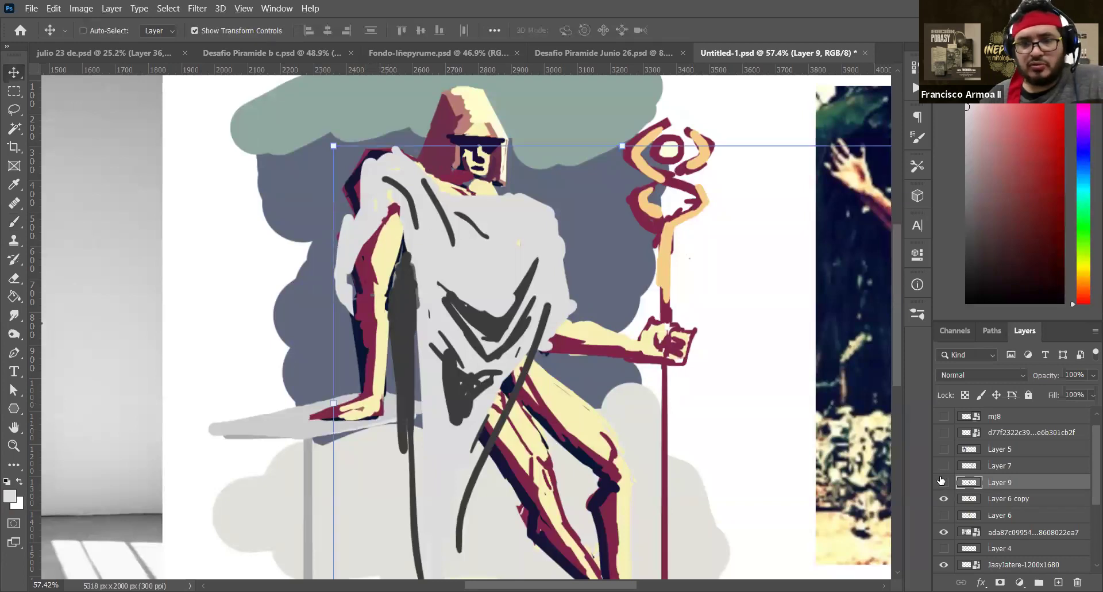
{"action": "left_click", "coordinate": [943, 482]}
{"action": "key", "text": "ctrl"}
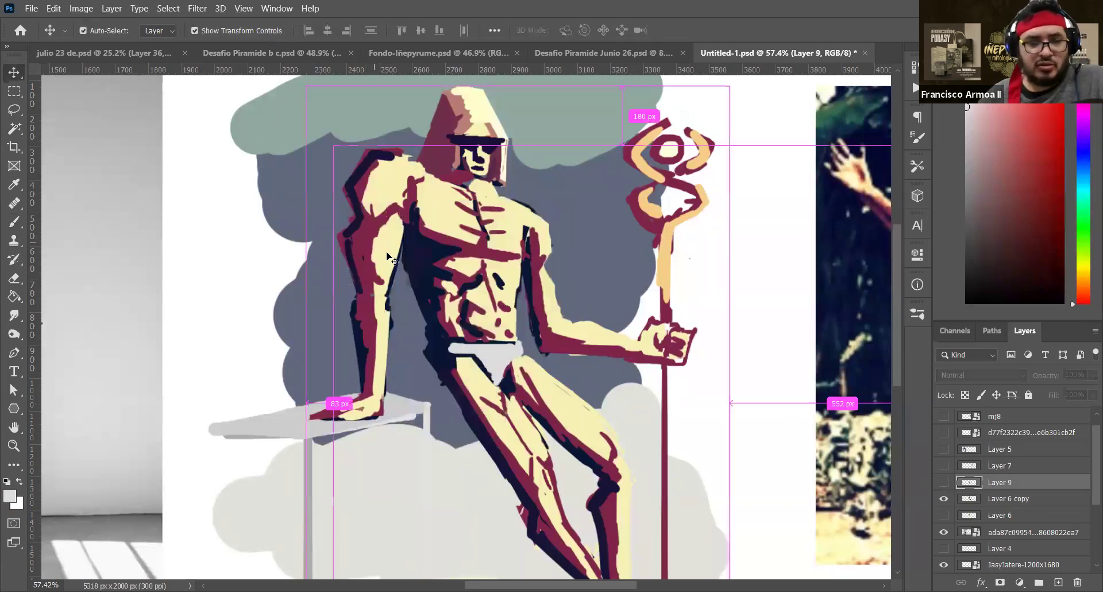
{"action": "left_click_drag", "start_coordinate": [383, 201], "coordinate": [385, 203]}
{"action": "key", "text": "b"}
{"action": "left_click", "coordinate": [386, 203], "text": "alt"}
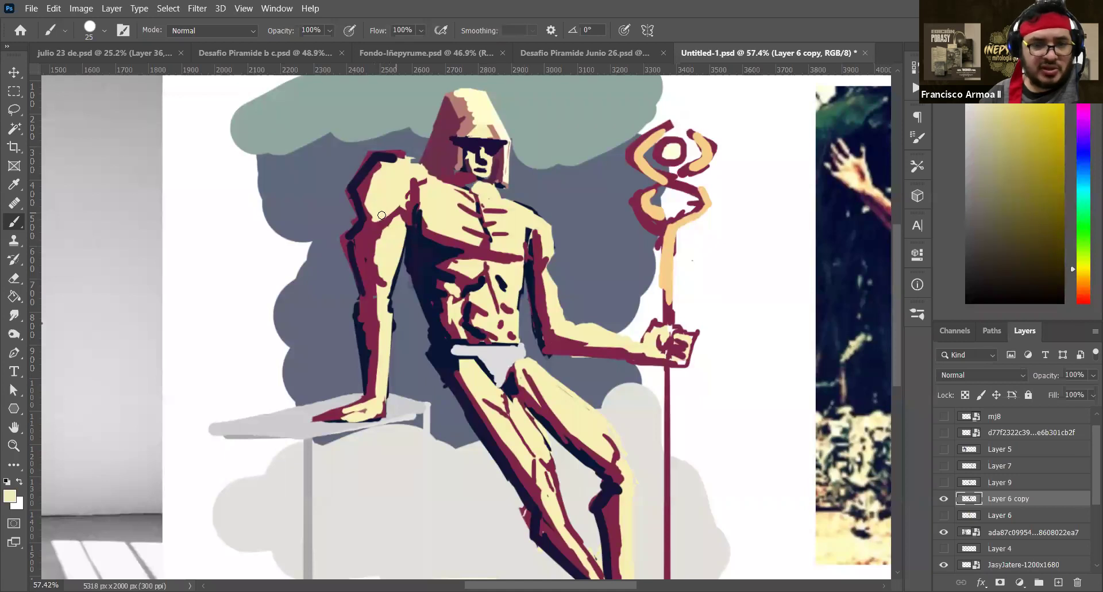
Rework the resting arm's shoulder and neckline edge with maroon and pale yellow strokes, sampling navy and reddish tones, and save the document
{"action": "left_click", "coordinate": [409, 200], "text": "alt"}
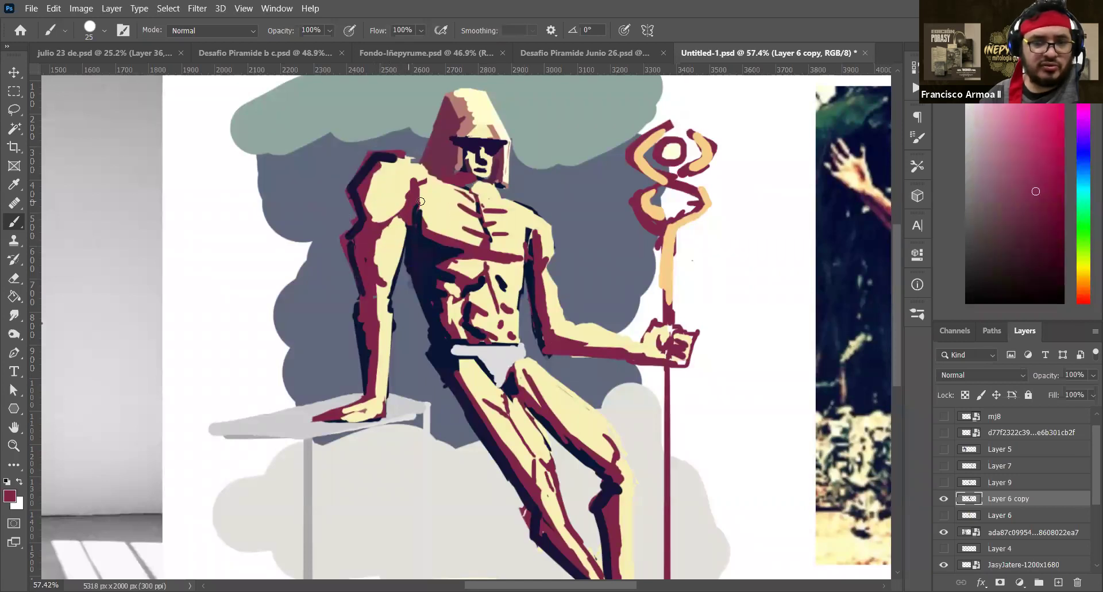
{"action": "left_click", "coordinate": [423, 180], "text": "alt"}
{"action": "mouse_move", "coordinate": [419, 177]}
{"action": "left_mouse_down"}
{"action": "mouse_move", "coordinate": [382, 226]}
{"action": "mouse_move", "coordinate": [414, 206]}
{"action": "mouse_move", "coordinate": [374, 245]}
{"action": "left_mouse_up"}
{"action": "left_click", "coordinate": [413, 204], "text": "alt"}
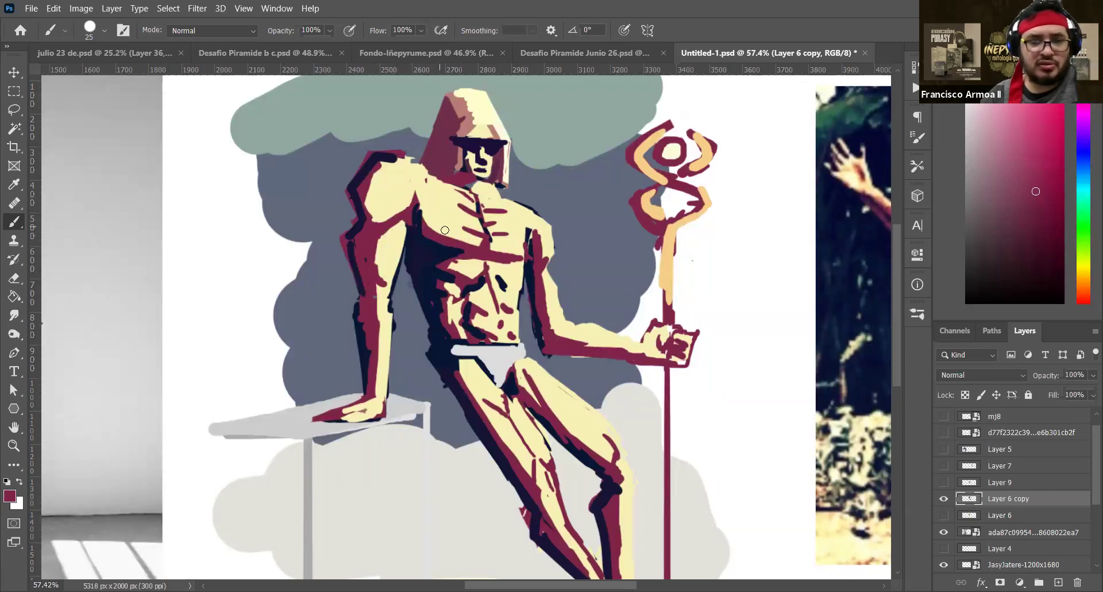
{"action": "left_click", "coordinate": [428, 187], "text": "alt"}
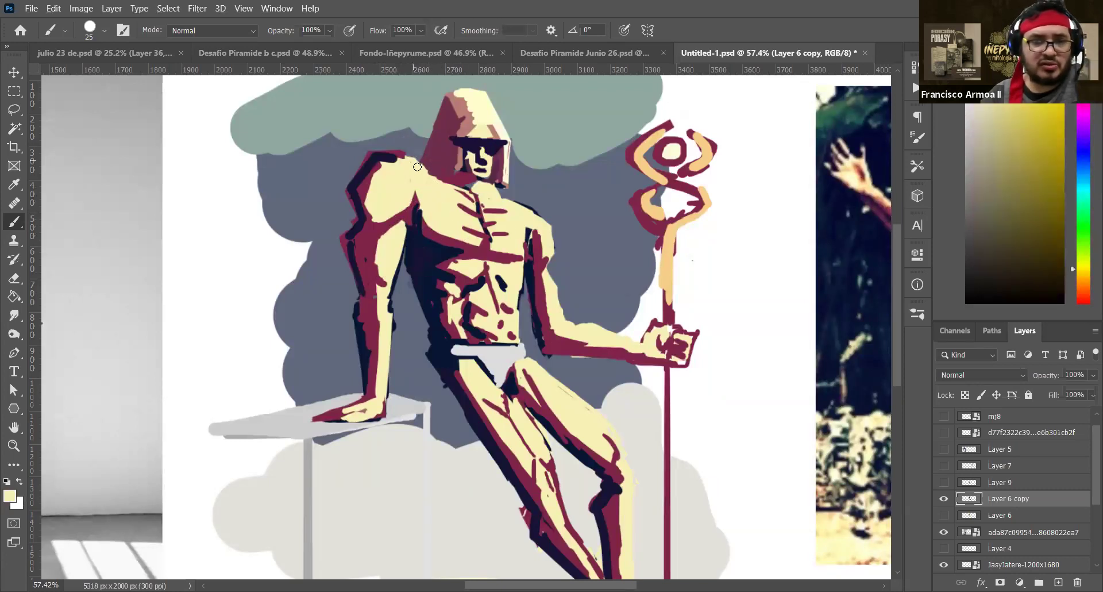
{"action": "left_click", "coordinate": [459, 172], "text": "alt"}
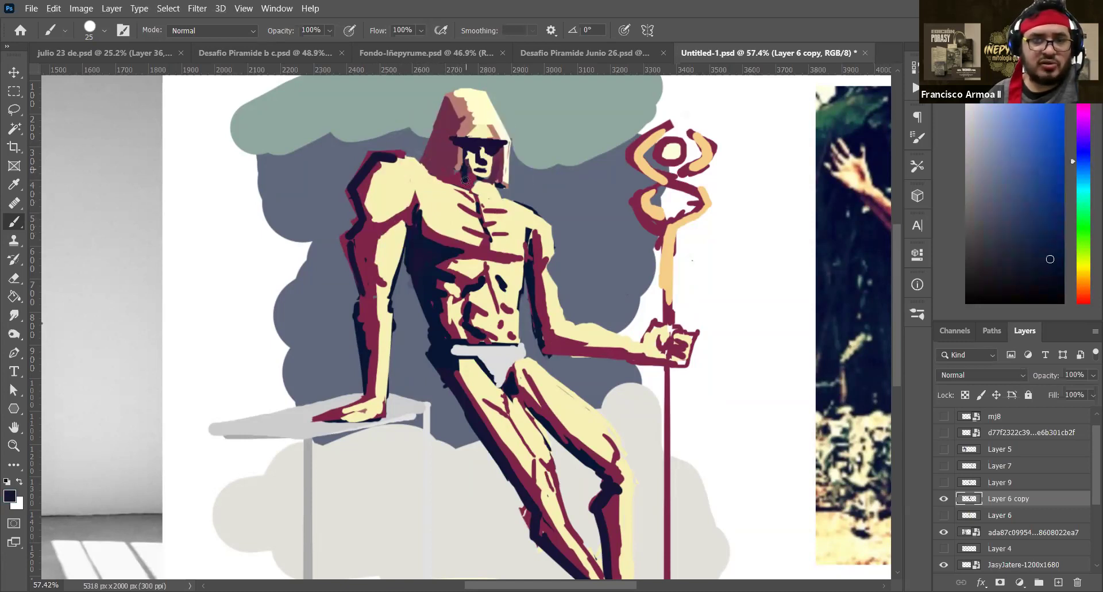
{"action": "left_click", "coordinate": [459, 171], "text": "alt"}
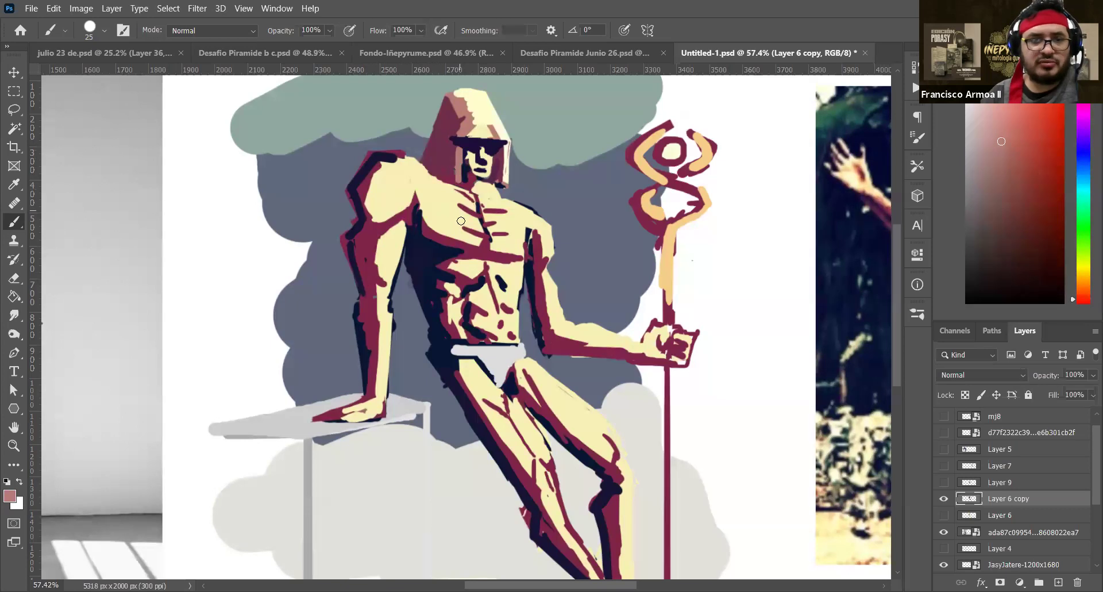
{"action": "scroll", "coordinate": [517, 248], "scroll_direction": "down", "scroll_amount": 3}
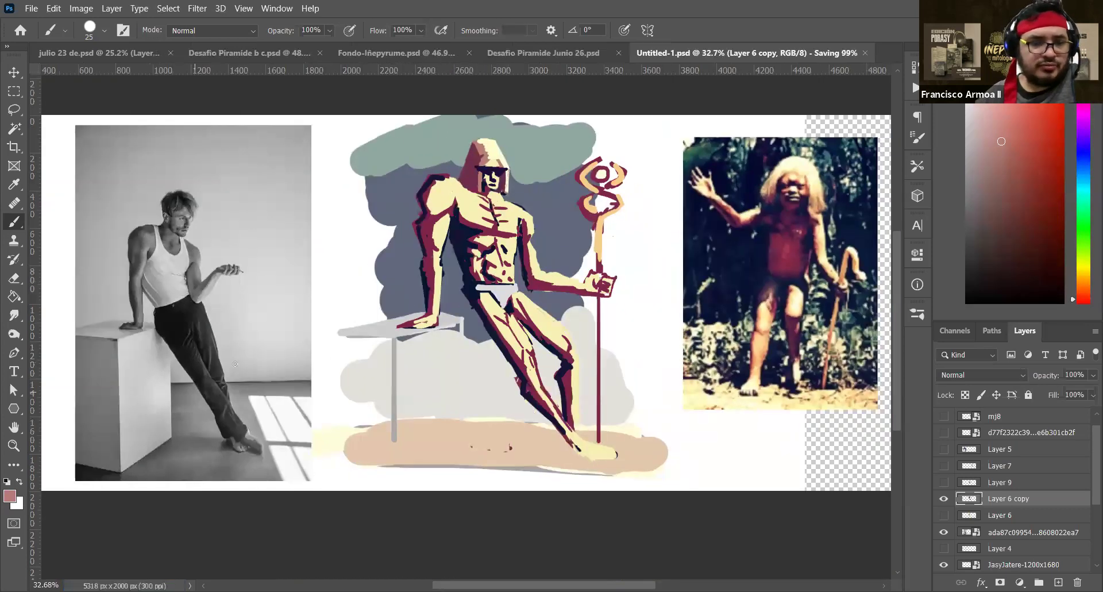
Hide the figure, both reference pictures and the painted scenery, and add a blank layer above Layer 8
{"action": "key", "text": "v"}
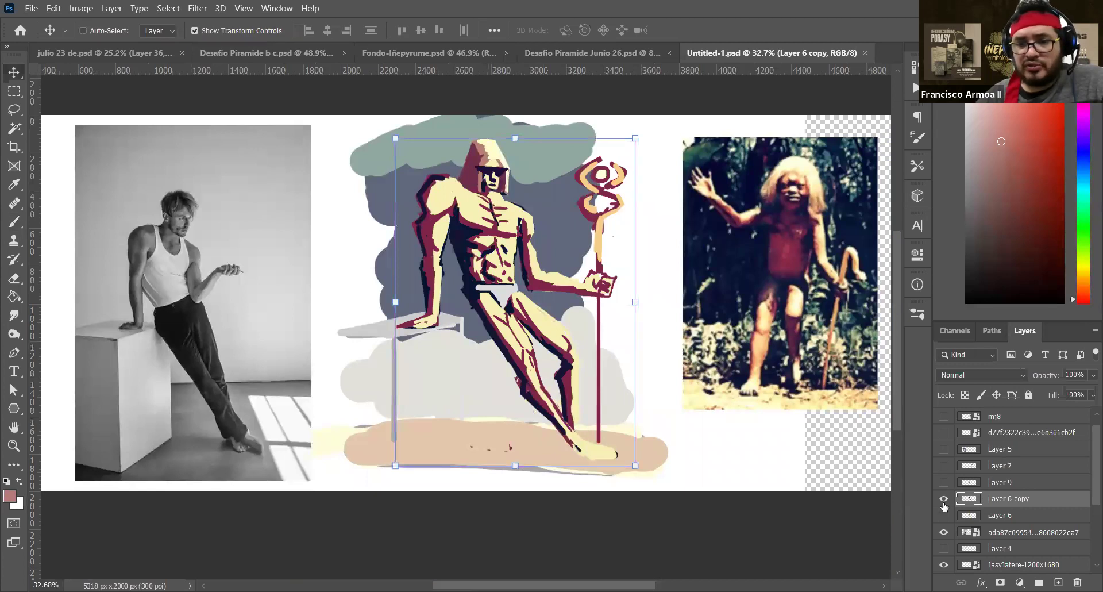
{"action": "left_click", "coordinate": [944, 498]}
{"action": "left_click", "coordinate": [944, 532]}
{"action": "left_click", "coordinate": [944, 564]}
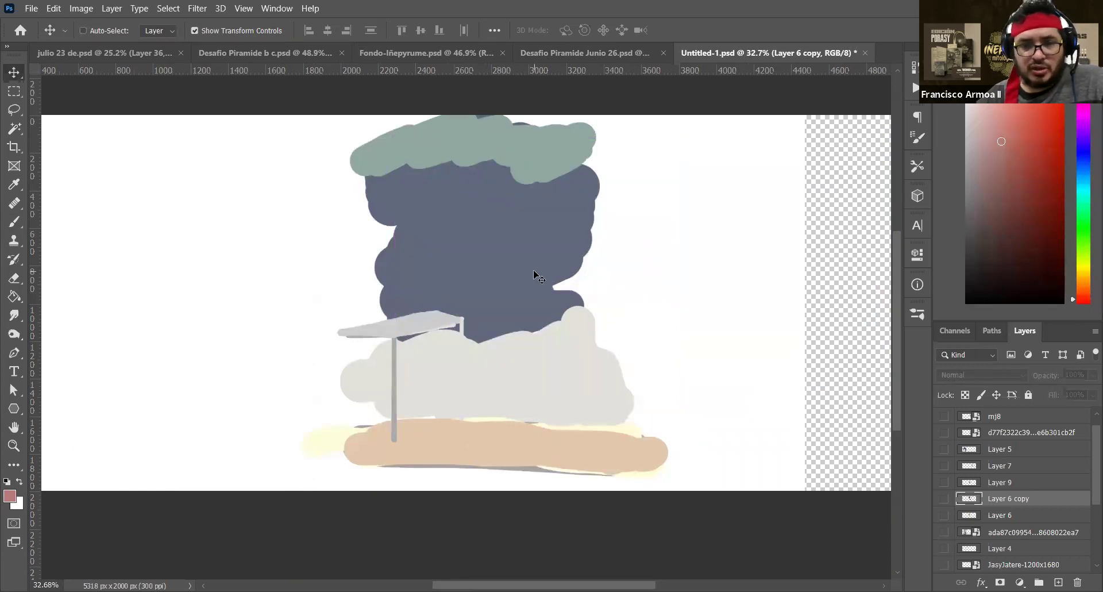
{"action": "left_click", "coordinate": [530, 262], "text": "ctrl"}
{"action": "left_click", "coordinate": [944, 565]}
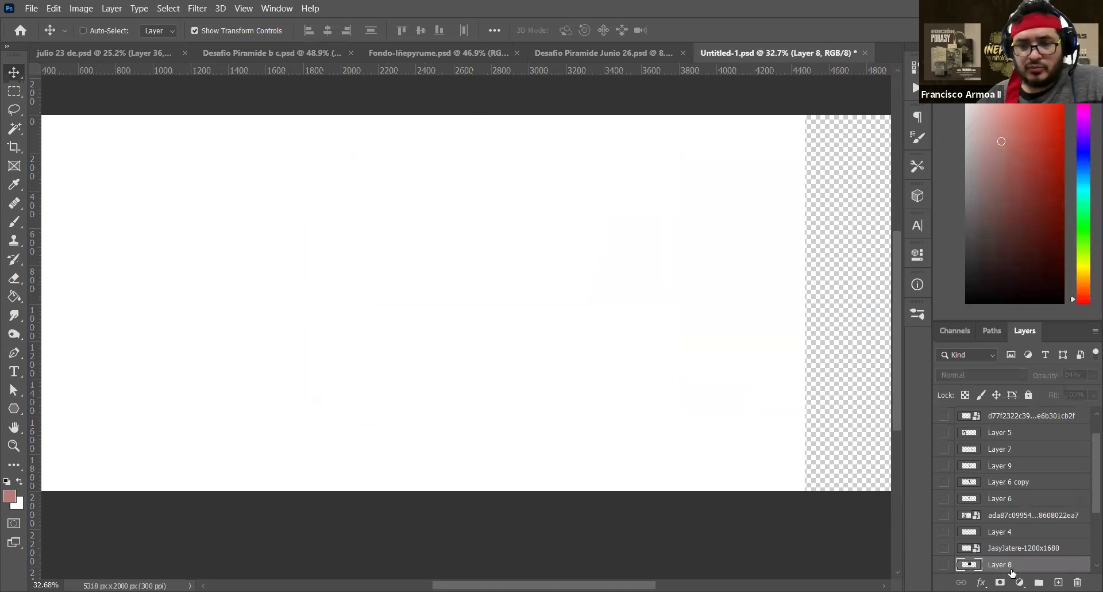
{"action": "left_click", "coordinate": [1059, 582]}
{"action": "key", "text": "b"}
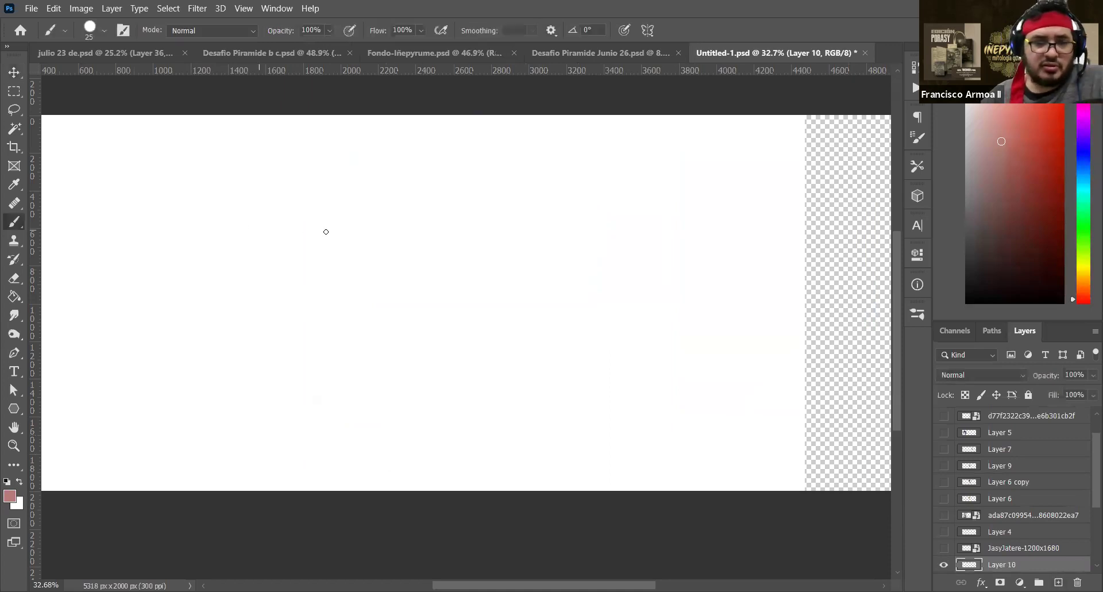
Show only the leaning man reference photo and move it slightly so its lower edge meets the canvas edge
{"action": "left_click", "coordinate": [944, 435]}
{"action": "left_click", "coordinate": [944, 451]}
{"action": "left_click", "coordinate": [944, 451]}
{"action": "left_click", "coordinate": [944, 499]}
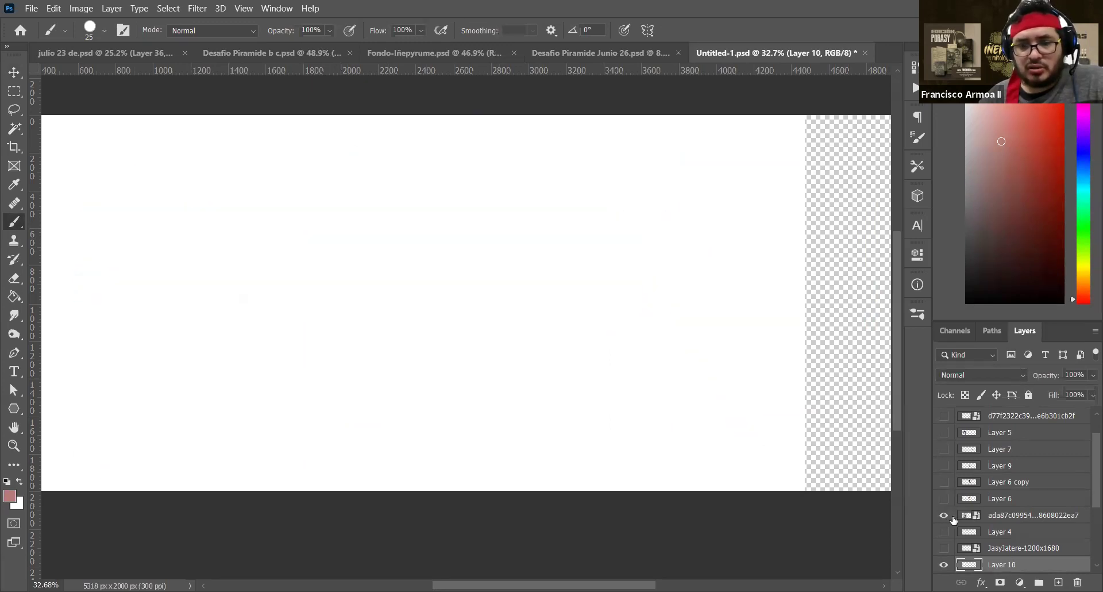
{"action": "left_click", "coordinate": [944, 515]}
{"action": "left_click", "coordinate": [967, 511]}
{"action": "key", "text": "v"}
{"action": "left_click_drag", "start_coordinate": [204, 320], "coordinate": [239, 317]}
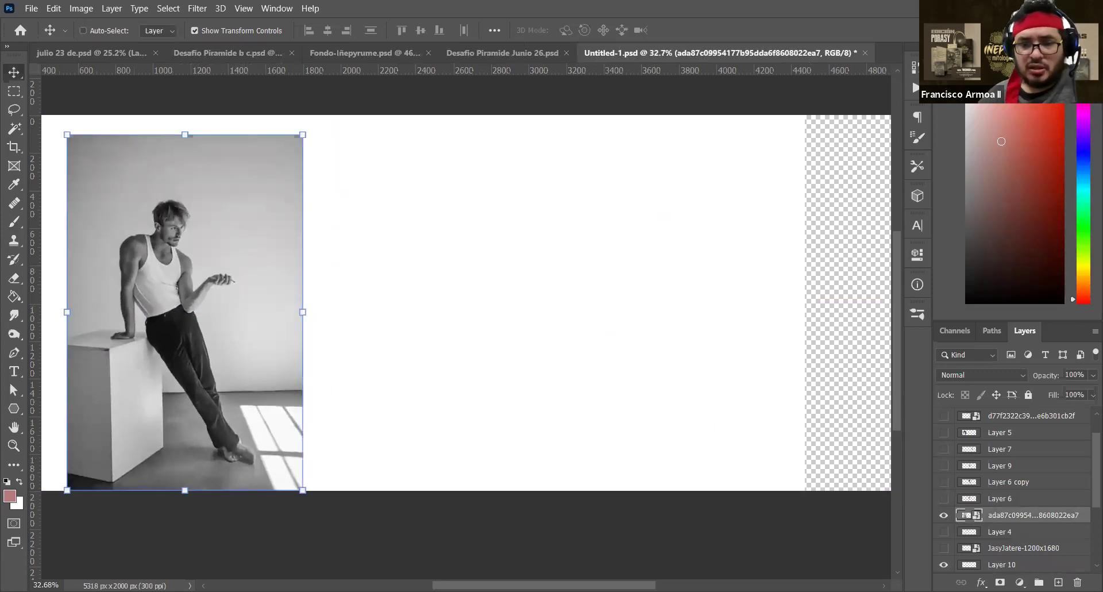
Add a layer above the photo and block in a dark grey torso, supporting arm and leg with a size 88 brush
{"action": "left_click", "coordinate": [1058, 582]}
{"action": "key", "text": "b"}
{"action": "mouse_move", "coordinate": [478, 252]}
{"action": "left_mouse_down"}
{"action": "mouse_move", "coordinate": [548, 251]}
{"action": "mouse_move", "coordinate": [478, 247]}
{"action": "mouse_move", "coordinate": [521, 244]}
{"action": "mouse_move", "coordinate": [476, 224]}
{"action": "mouse_move", "coordinate": [495, 226]}
{"action": "mouse_move", "coordinate": [468, 227]}
{"action": "mouse_move", "coordinate": [537, 326]}
{"action": "mouse_move", "coordinate": [483, 236]}
{"action": "mouse_move", "coordinate": [546, 259]}
{"action": "mouse_move", "coordinate": [521, 278]}
{"action": "mouse_move", "coordinate": [527, 304]}
{"action": "mouse_move", "coordinate": [534, 267]}
{"action": "mouse_move", "coordinate": [546, 313]}
{"action": "mouse_move", "coordinate": [560, 260]}
{"action": "mouse_move", "coordinate": [552, 348]}
{"action": "mouse_move", "coordinate": [464, 235]}
{"action": "mouse_move", "coordinate": [485, 269]}
{"action": "mouse_move", "coordinate": [463, 213]}
{"action": "left_mouse_up"}
{"action": "left_click", "coordinate": [203, 257], "text": "alt"}
{"action": "right_click", "coordinate": [509, 239], "text": "alt"}
{"action": "mouse_move", "coordinate": [450, 258]}
{"action": "left_mouse_down"}
{"action": "mouse_move", "coordinate": [457, 217]}
{"action": "mouse_move", "coordinate": [430, 210]}
{"action": "mouse_move", "coordinate": [443, 246]}
{"action": "mouse_move", "coordinate": [456, 238]}
{"action": "mouse_move", "coordinate": [435, 220]}
{"action": "mouse_move", "coordinate": [460, 300]}
{"action": "mouse_move", "coordinate": [443, 265]}
{"action": "mouse_move", "coordinate": [443, 300]}
{"action": "mouse_move", "coordinate": [458, 299]}
{"action": "mouse_move", "coordinate": [452, 247]}
{"action": "mouse_move", "coordinate": [451, 308]}
{"action": "mouse_move", "coordinate": [440, 251]}
{"action": "mouse_move", "coordinate": [445, 325]}
{"action": "mouse_move", "coordinate": [471, 332]}
{"action": "mouse_move", "coordinate": [463, 353]}
{"action": "mouse_move", "coordinate": [454, 330]}
{"action": "mouse_move", "coordinate": [446, 365]}
{"action": "mouse_move", "coordinate": [453, 421]}
{"action": "mouse_move", "coordinate": [451, 337]}
{"action": "mouse_move", "coordinate": [465, 403]}
{"action": "mouse_move", "coordinate": [466, 252]}
{"action": "mouse_move", "coordinate": [561, 349]}
{"action": "mouse_move", "coordinate": [565, 330]}
{"action": "mouse_move", "coordinate": [553, 327]}
{"action": "mouse_move", "coordinate": [524, 362]}
{"action": "mouse_move", "coordinate": [527, 323]}
{"action": "mouse_move", "coordinate": [511, 359]}
{"action": "mouse_move", "coordinate": [567, 429]}
{"action": "mouse_move", "coordinate": [520, 374]}
{"action": "left_mouse_up"}
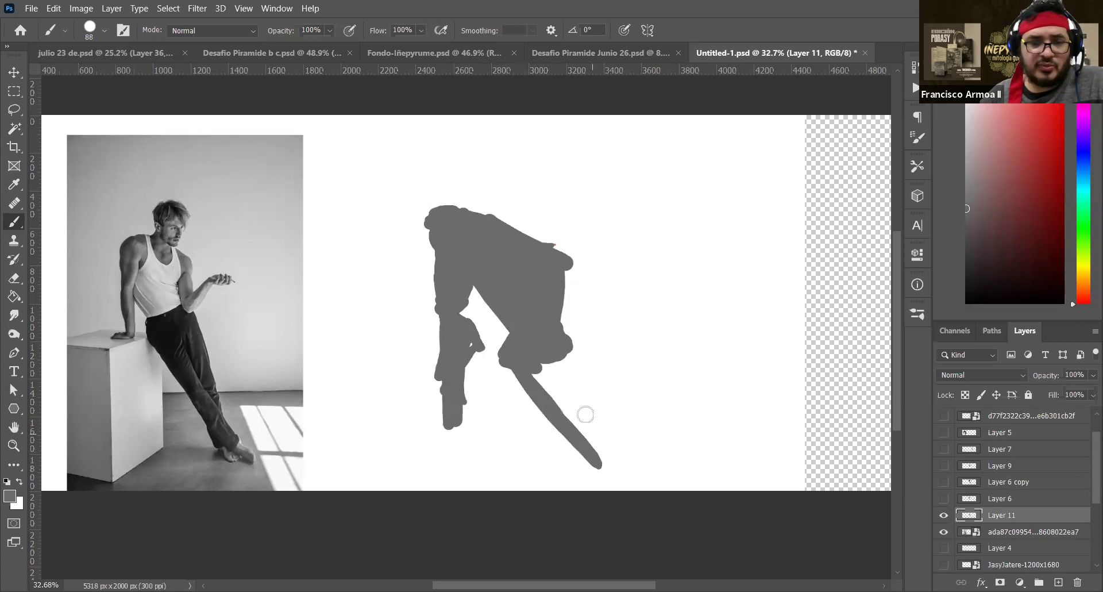
Move the grey silhouette higher, fill out its leaning legs and paint the bent arm with an open hand
{"action": "key", "text": "v"}
{"action": "mouse_move", "coordinate": [529, 281]}
{"action": "left_mouse_down"}
{"action": "mouse_move", "coordinate": [498, 211]}
{"action": "mouse_move", "coordinate": [572, 401]}
{"action": "left_mouse_up"}
{"action": "key", "text": "b"}
{"action": "mouse_move", "coordinate": [529, 299]}
{"action": "left_mouse_down"}
{"action": "mouse_move", "coordinate": [507, 314]}
{"action": "mouse_move", "coordinate": [509, 306]}
{"action": "mouse_move", "coordinate": [548, 388]}
{"action": "left_mouse_up"}
{"action": "mouse_move", "coordinate": [474, 289]}
{"action": "left_mouse_down"}
{"action": "mouse_move", "coordinate": [558, 395]}
{"action": "mouse_move", "coordinate": [526, 325]}
{"action": "mouse_move", "coordinate": [594, 454]}
{"action": "left_mouse_up"}
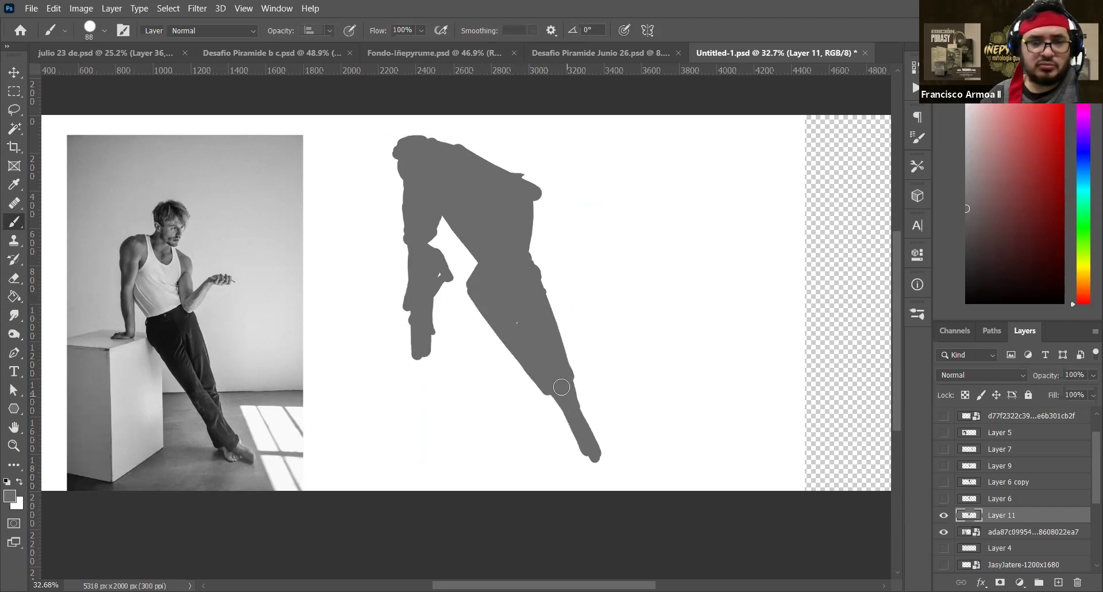
{"action": "mouse_move", "coordinate": [541, 206]}
{"action": "left_mouse_down"}
{"action": "mouse_move", "coordinate": [523, 213]}
{"action": "mouse_move", "coordinate": [540, 206]}
{"action": "mouse_move", "coordinate": [543, 241]}
{"action": "mouse_move", "coordinate": [574, 271]}
{"action": "mouse_move", "coordinate": [556, 282]}
{"action": "mouse_move", "coordinate": [601, 237]}
{"action": "mouse_move", "coordinate": [636, 239]}
{"action": "mouse_move", "coordinate": [595, 222]}
{"action": "mouse_move", "coordinate": [629, 241]}
{"action": "mouse_move", "coordinate": [639, 219]}
{"action": "left_mouse_up"}
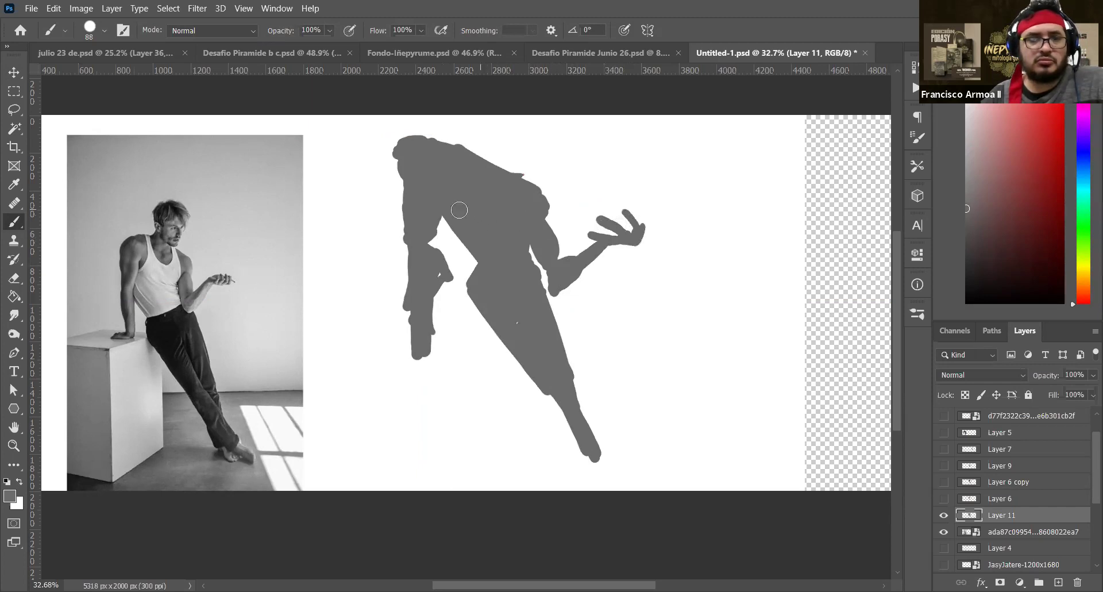
Straighten the outer edge of the silhouette's shoulder and supporting arm by erasing, and fill the forearm with a size 69 brush
{"action": "key", "text": "e"}
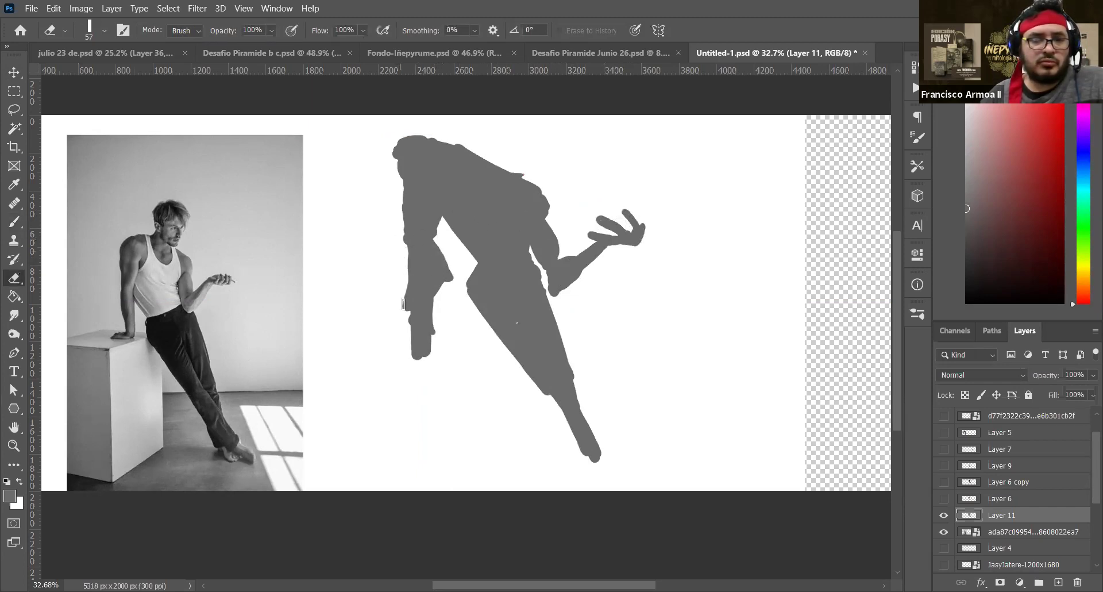
{"action": "mouse_move", "coordinate": [400, 241]}
{"action": "left_mouse_down"}
{"action": "mouse_move", "coordinate": [414, 367]}
{"action": "mouse_move", "coordinate": [409, 299]}
{"action": "left_mouse_up"}
{"action": "mouse_move", "coordinate": [397, 183]}
{"action": "left_mouse_down"}
{"action": "mouse_move", "coordinate": [411, 287]}
{"action": "mouse_move", "coordinate": [396, 143]}
{"action": "left_mouse_up"}
{"action": "key", "text": "b"}
{"action": "left_click_drag", "start_coordinate": [442, 247], "coordinate": [438, 248]}
{"action": "mouse_move", "coordinate": [431, 237]}
{"action": "left_mouse_down"}
{"action": "mouse_move", "coordinate": [443, 272]}
{"action": "mouse_move", "coordinate": [426, 312]}
{"action": "left_mouse_up"}
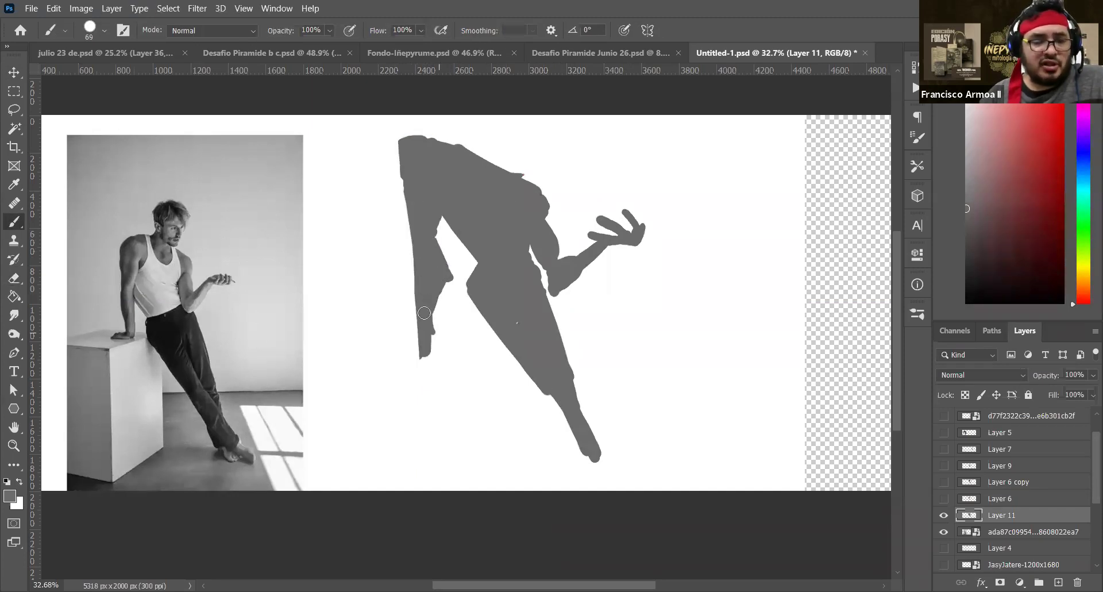
Slim the supporting forearm's inner edge with the eraser, try a pointed hand shape and erase it at the wrist
{"action": "key", "text": "e"}
{"action": "mouse_move", "coordinate": [453, 272]}
{"action": "left_mouse_down"}
{"action": "mouse_move", "coordinate": [431, 363]}
{"action": "mouse_move", "coordinate": [428, 316]}
{"action": "mouse_move", "coordinate": [419, 345]}
{"action": "mouse_move", "coordinate": [384, 355]}
{"action": "mouse_move", "coordinate": [422, 342]}
{"action": "mouse_move", "coordinate": [391, 355]}
{"action": "mouse_move", "coordinate": [413, 351]}
{"action": "mouse_move", "coordinate": [377, 352]}
{"action": "left_mouse_up"}
{"action": "key", "text": "b"}
{"action": "key", "text": "e"}
{"action": "key", "text": "b"}
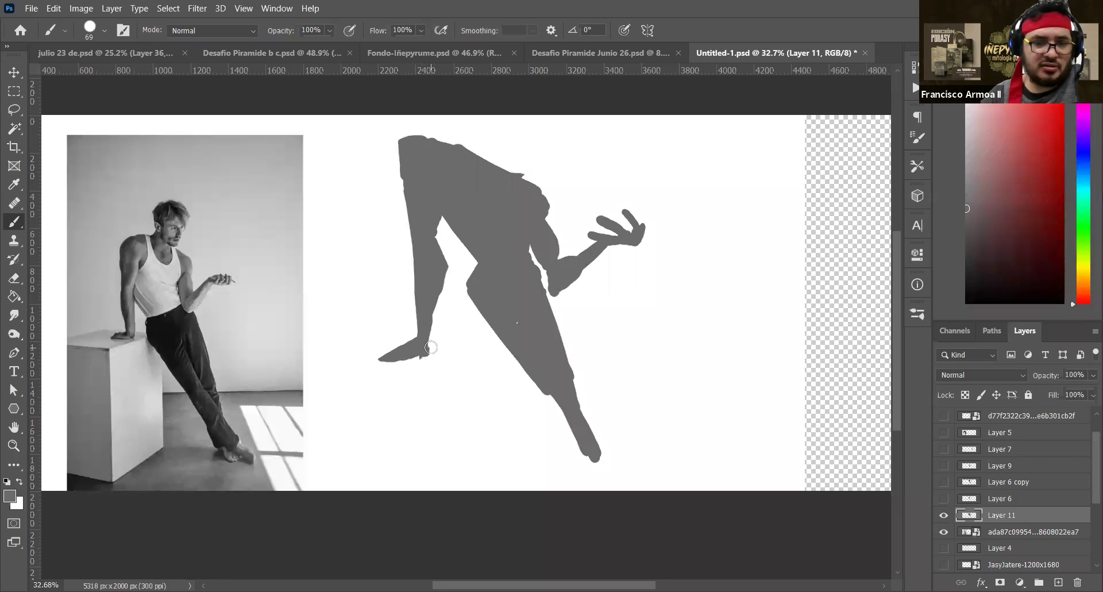
{"action": "key", "text": "e"}
{"action": "left_click_drag", "start_coordinate": [432, 349], "coordinate": [366, 362]}
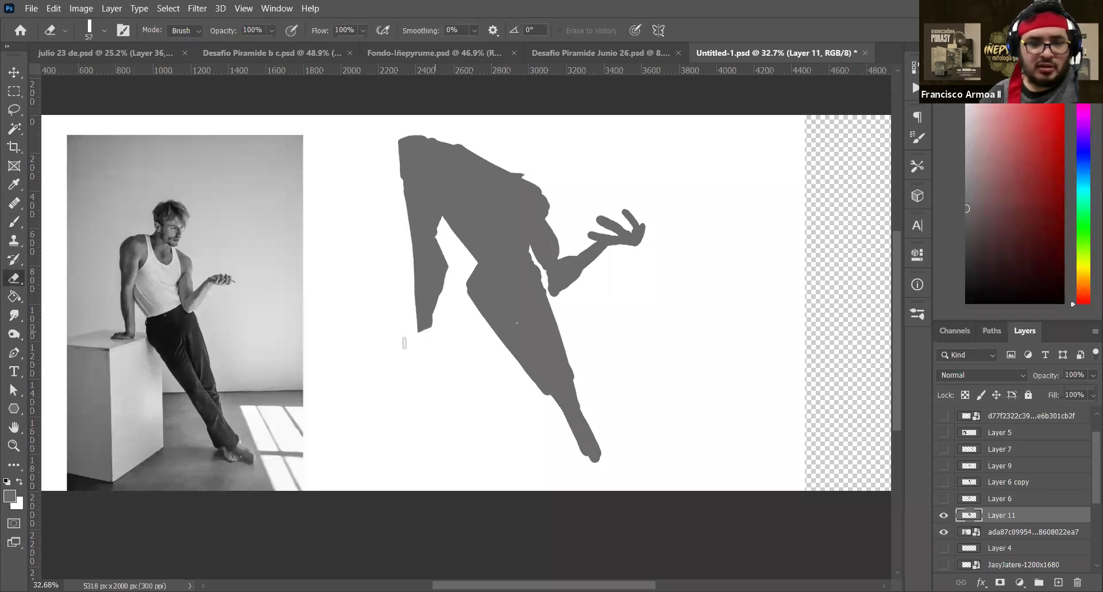
Paint a flat pointed hand at the end of the supporting arm and trim its upper and lower edges with the eraser
{"action": "key", "text": "b"}
{"action": "mouse_move", "coordinate": [423, 298]}
{"action": "left_mouse_down"}
{"action": "mouse_move", "coordinate": [413, 329]}
{"action": "mouse_move", "coordinate": [431, 317]}
{"action": "mouse_move", "coordinate": [428, 334]}
{"action": "mouse_move", "coordinate": [402, 338]}
{"action": "mouse_move", "coordinate": [439, 321]}
{"action": "mouse_move", "coordinate": [431, 339]}
{"action": "mouse_move", "coordinate": [355, 350]}
{"action": "mouse_move", "coordinate": [408, 308]}
{"action": "mouse_move", "coordinate": [360, 342]}
{"action": "mouse_move", "coordinate": [401, 323]}
{"action": "mouse_move", "coordinate": [428, 295]}
{"action": "mouse_move", "coordinate": [419, 294]}
{"action": "mouse_move", "coordinate": [404, 328]}
{"action": "mouse_move", "coordinate": [421, 319]}
{"action": "mouse_move", "coordinate": [352, 338]}
{"action": "left_mouse_up"}
{"action": "key", "text": "e"}
{"action": "key", "text": "b"}
{"action": "key", "text": "e"}
{"action": "left_click_drag", "start_coordinate": [407, 308], "coordinate": [373, 331]}
{"action": "mouse_move", "coordinate": [438, 323]}
{"action": "left_mouse_down"}
{"action": "mouse_move", "coordinate": [427, 336]}
{"action": "mouse_move", "coordinate": [358, 346]}
{"action": "mouse_move", "coordinate": [372, 354]}
{"action": "left_mouse_up"}
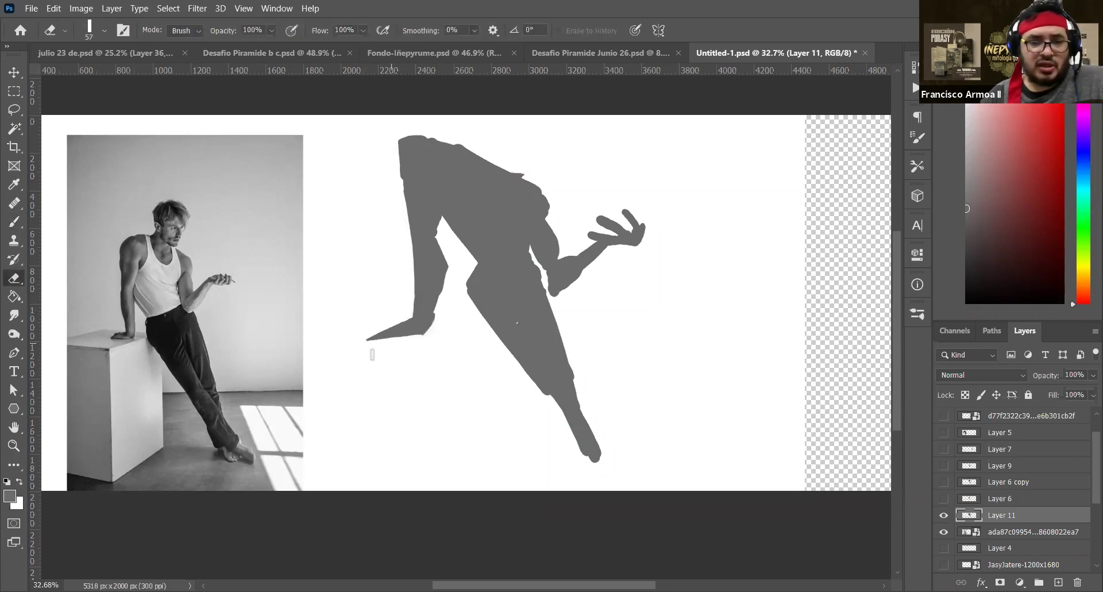
Handwrite a nickname in dark grey beside the silhouette with a size 39 brush
{"action": "key", "text": "b"}
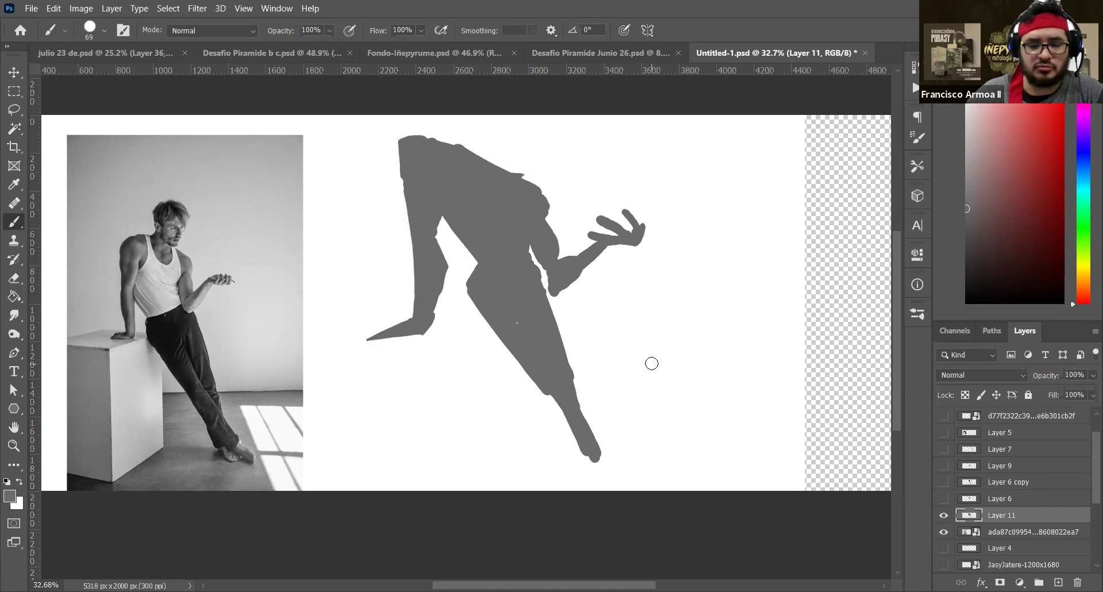
{"action": "right_click", "coordinate": [662, 315], "text": "alt"}
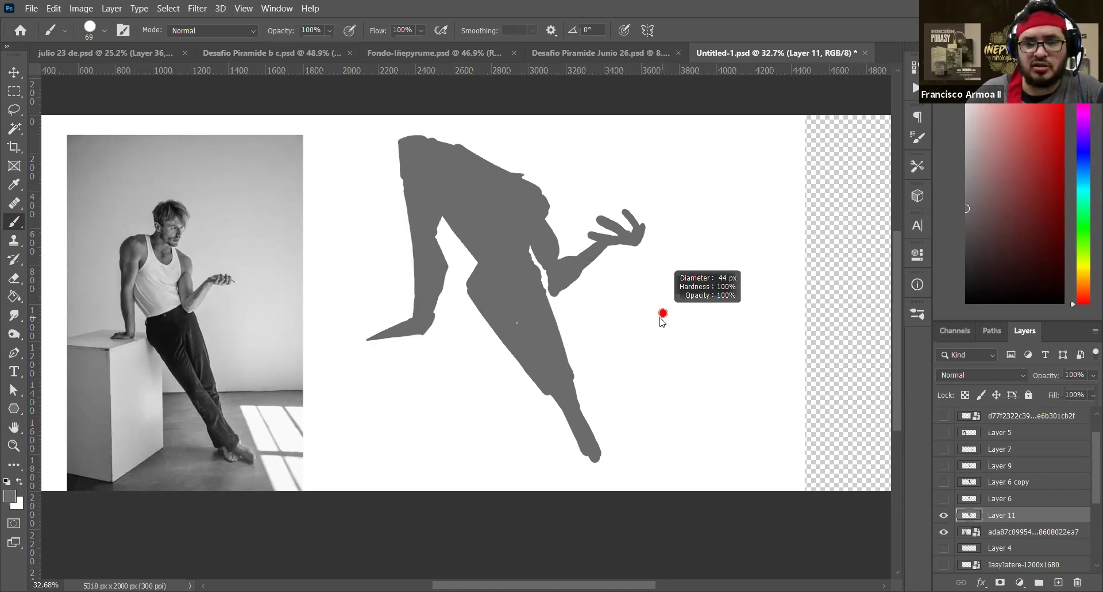
{"action": "mouse_move", "coordinate": [673, 316]}
{"action": "left_mouse_down"}
{"action": "mouse_move", "coordinate": [674, 338]}
{"action": "mouse_move", "coordinate": [648, 348]}
{"action": "mouse_move", "coordinate": [685, 345]}
{"action": "left_mouse_up"}
{"action": "mouse_move", "coordinate": [697, 345]}
{"action": "left_mouse_down"}
{"action": "mouse_move", "coordinate": [706, 322]}
{"action": "mouse_move", "coordinate": [725, 347]}
{"action": "mouse_move", "coordinate": [741, 321]}
{"action": "mouse_move", "coordinate": [786, 345]}
{"action": "mouse_move", "coordinate": [804, 328]}
{"action": "mouse_move", "coordinate": [810, 351]}
{"action": "mouse_move", "coordinate": [678, 355]}
{"action": "left_mouse_up"}
Shift the silhouette and handwriting over the reference photo and dot the first i in the handwritten nickname
{"action": "key", "text": "v"}
{"action": "key", "text": "b"}
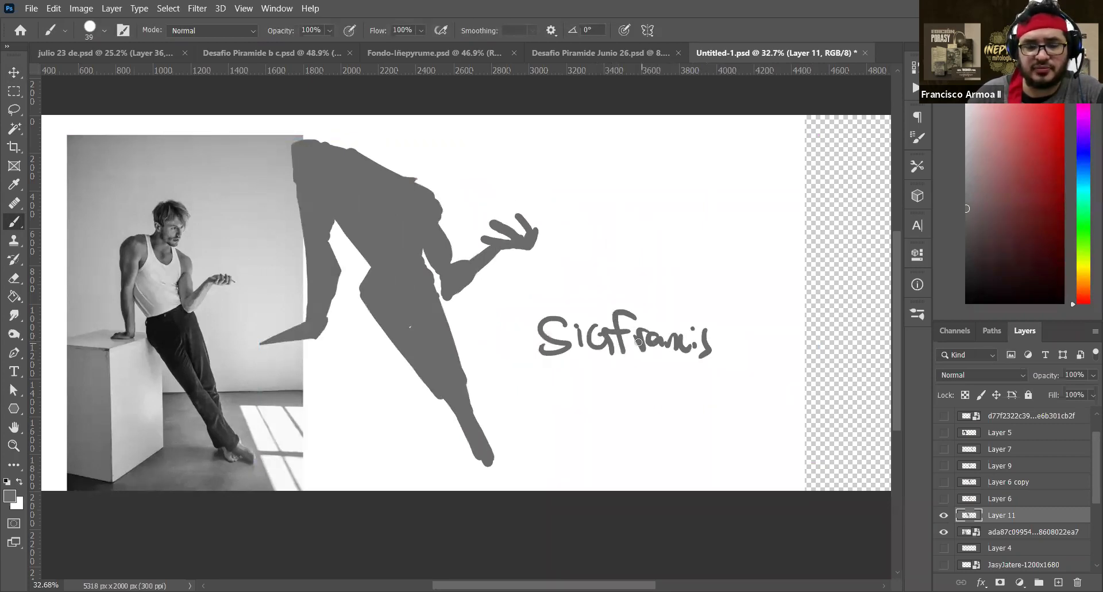
{"action": "key", "text": "v"}
{"action": "mouse_move", "coordinate": [638, 343]}
{"action": "left_mouse_down"}
{"action": "mouse_move", "coordinate": [629, 322]}
{"action": "mouse_move", "coordinate": [573, 331]}
{"action": "mouse_move", "coordinate": [563, 351]}
{"action": "left_mouse_up"}
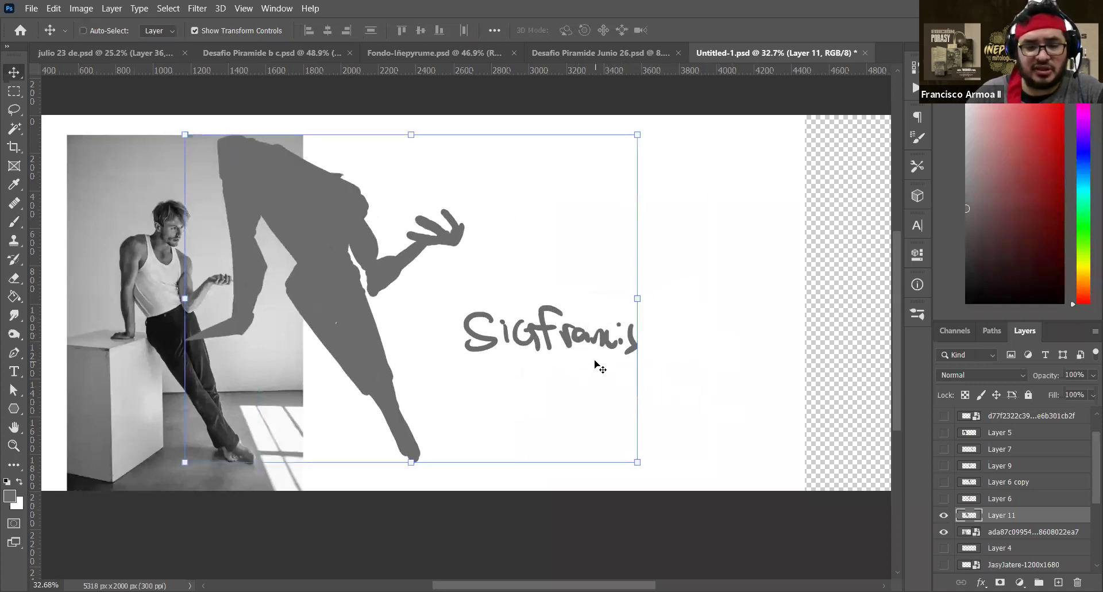
{"action": "mouse_move", "coordinate": [581, 352]}
{"action": "left_mouse_down"}
{"action": "mouse_move", "coordinate": [586, 333]}
{"action": "mouse_move", "coordinate": [566, 333]}
{"action": "left_mouse_up"}
{"action": "key", "text": "b"}
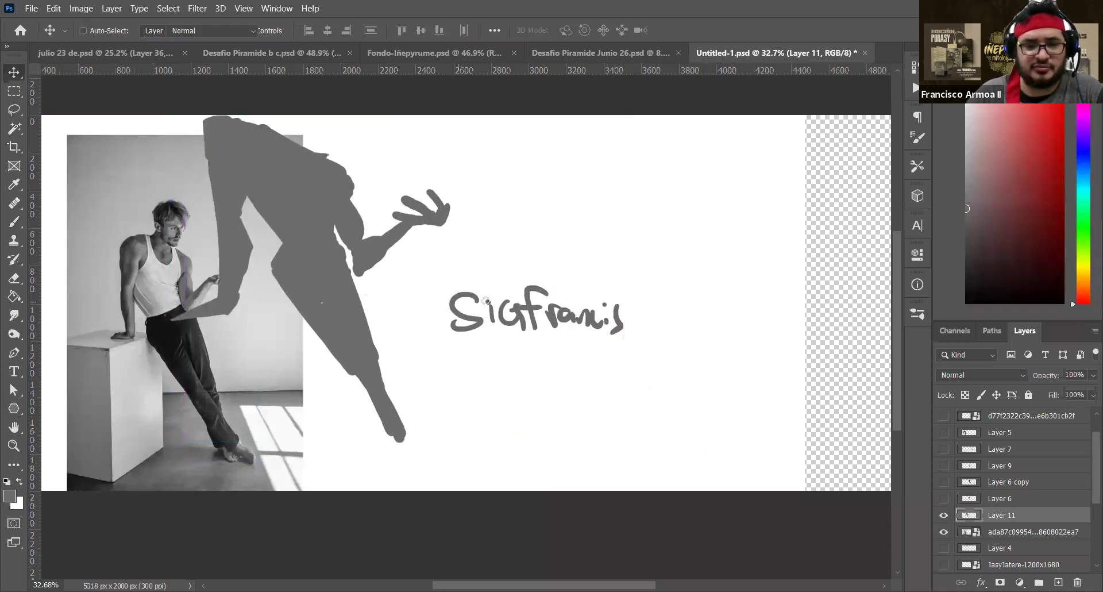
{"action": "left_click", "coordinate": [484, 286]}
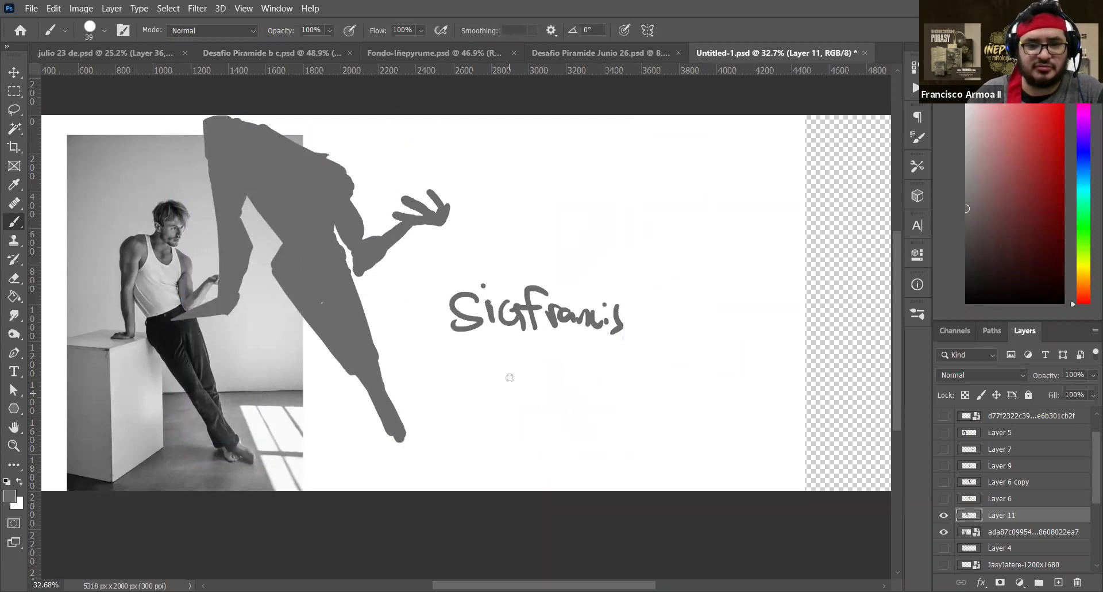